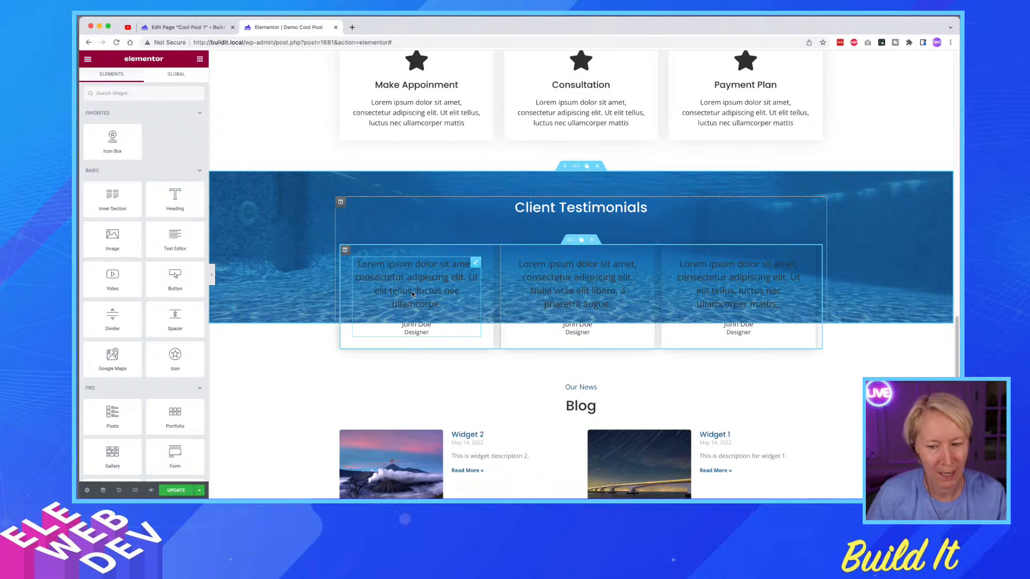
- Set the Z-index of the Client Testimonials section to 0
right_click(574, 169)
click(601, 172)
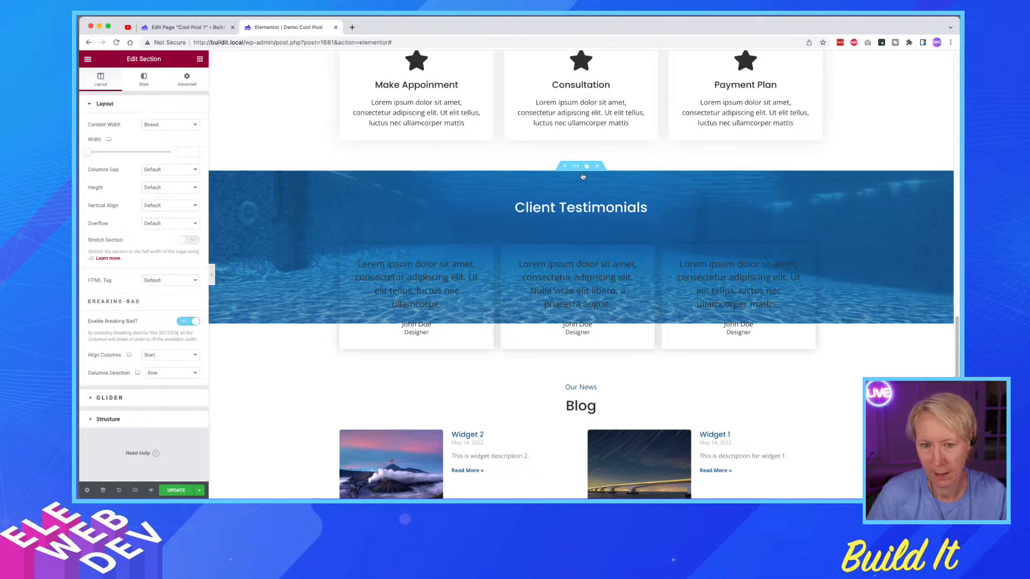
click(186, 80)
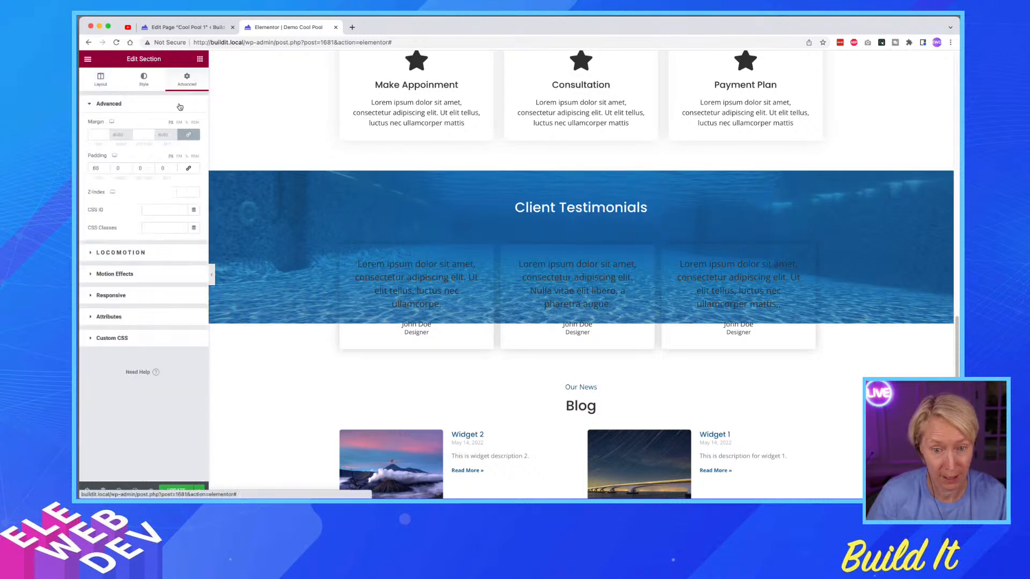
click(186, 193)
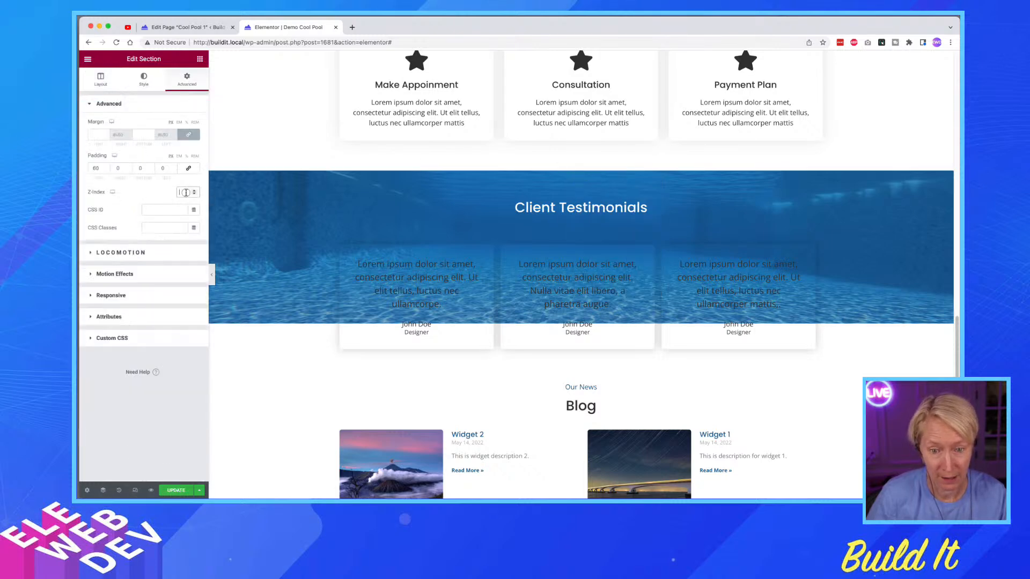
text(0)
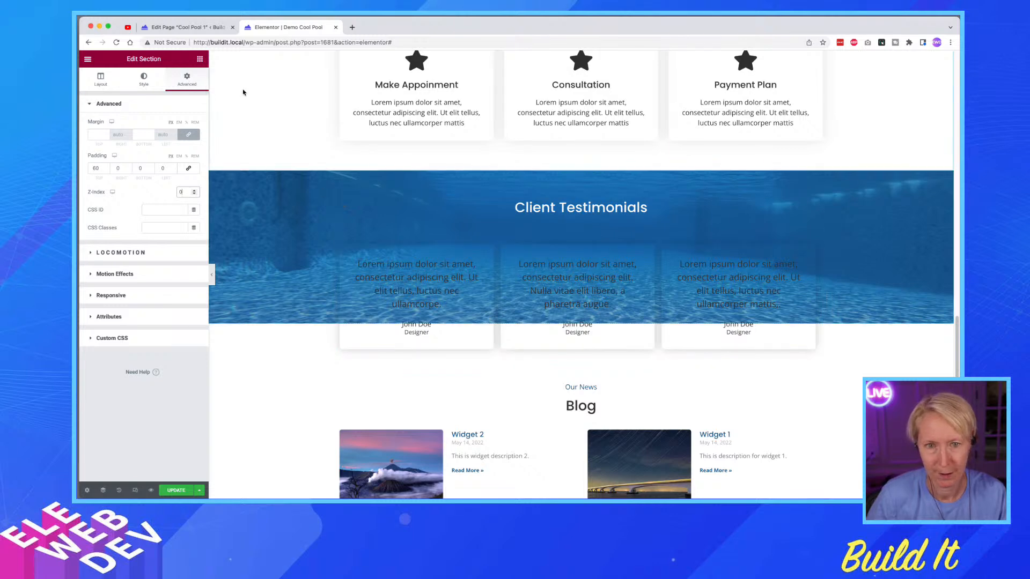
- Insert an inner section below the Client Testimonials heading and add a third column to it
click(200, 62)
drag(110, 202, 542, 232)
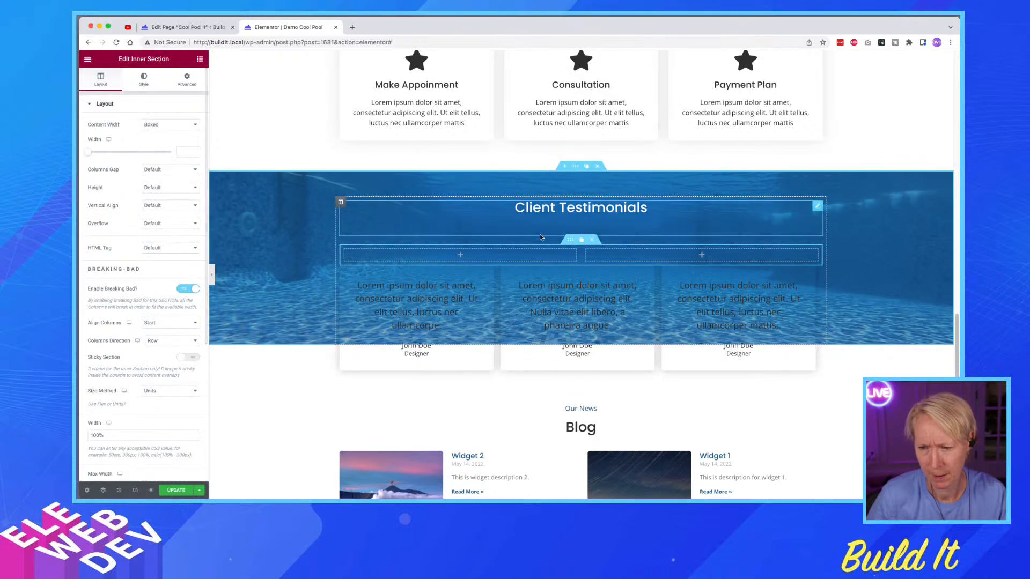
mouse_move(346, 251)
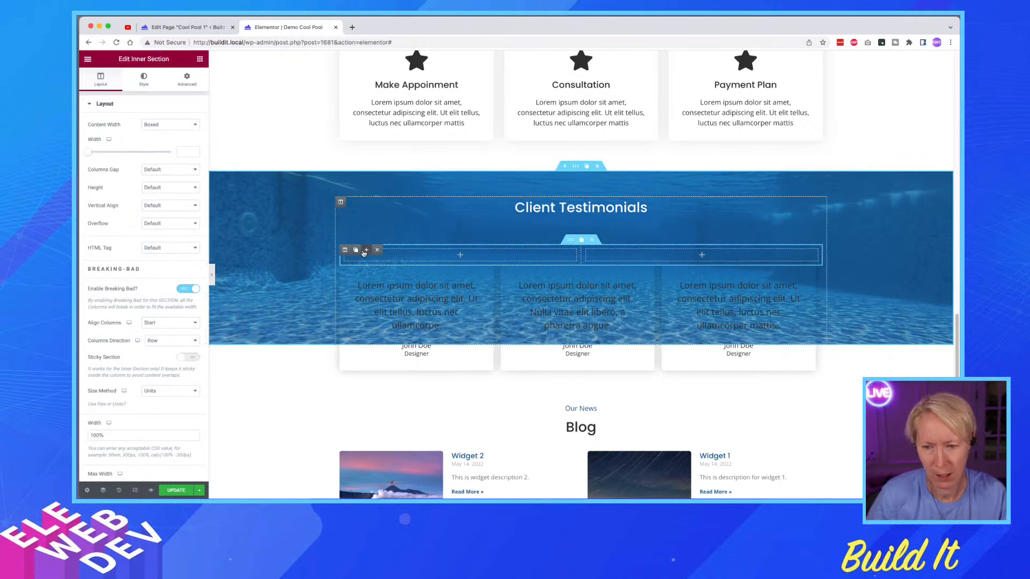
click(368, 253)
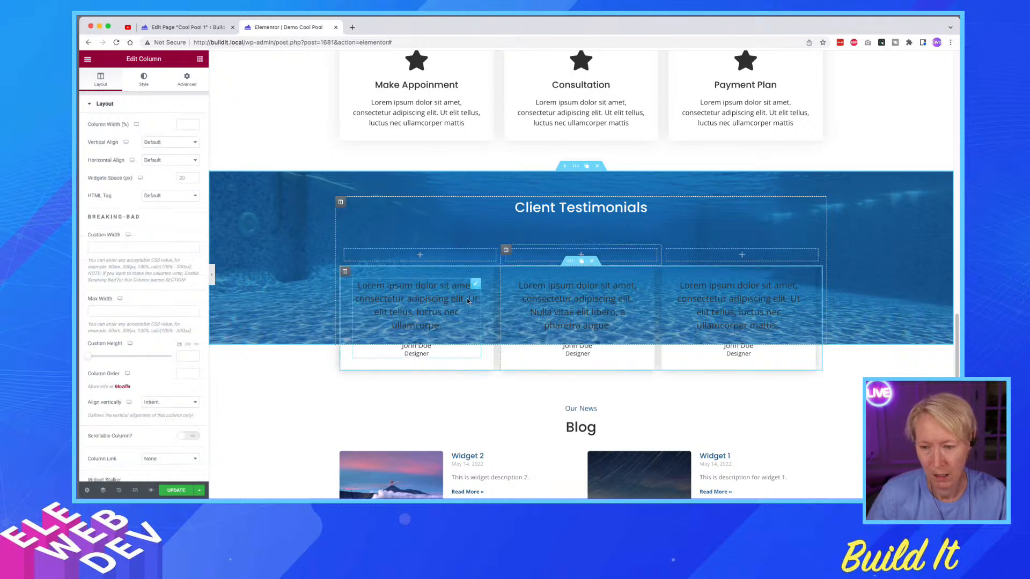
- Give the first column of the new inner section a classic background in the white global color
mouse_move(475, 285)
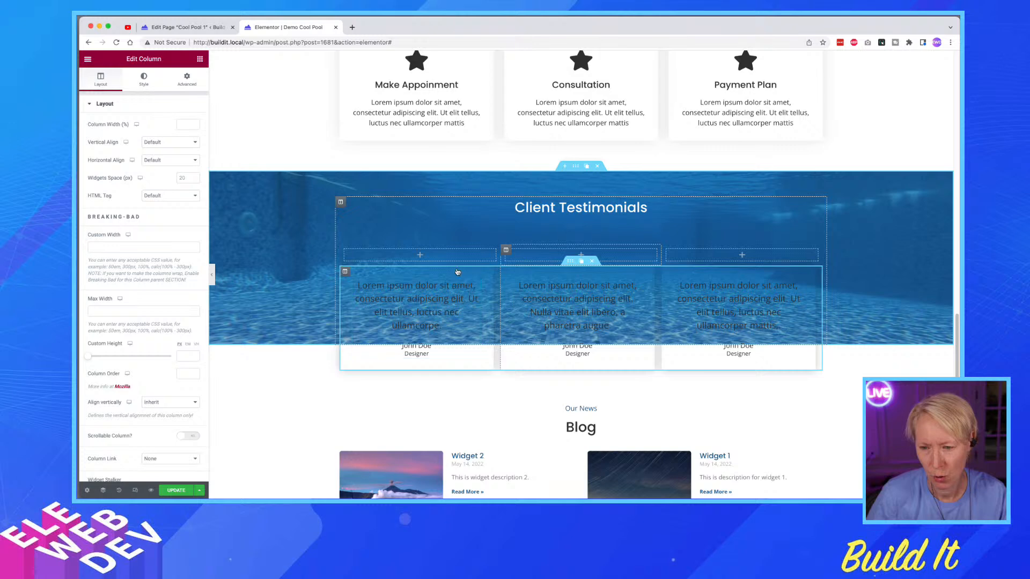
right_click(347, 251)
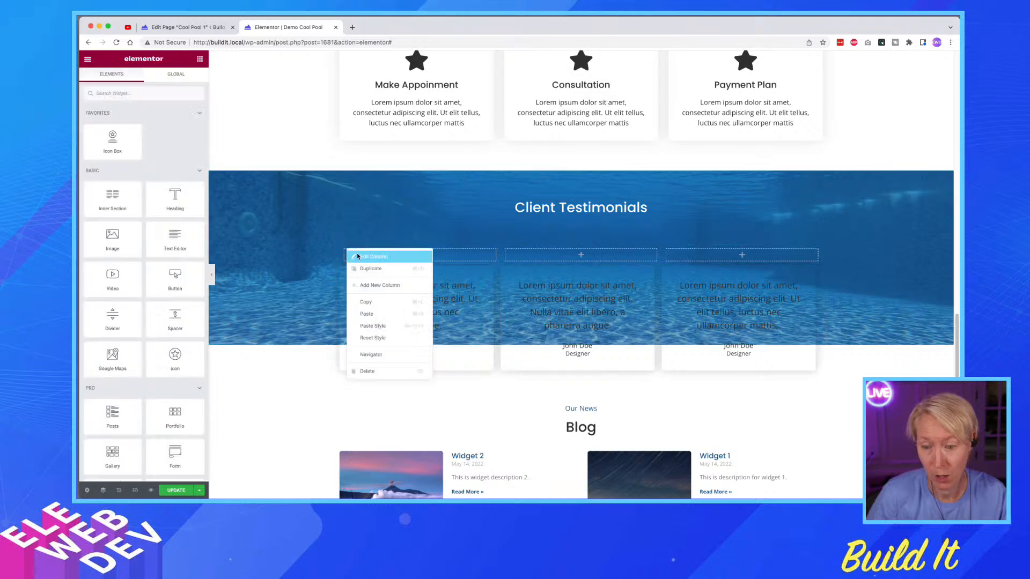
click(358, 257)
click(144, 79)
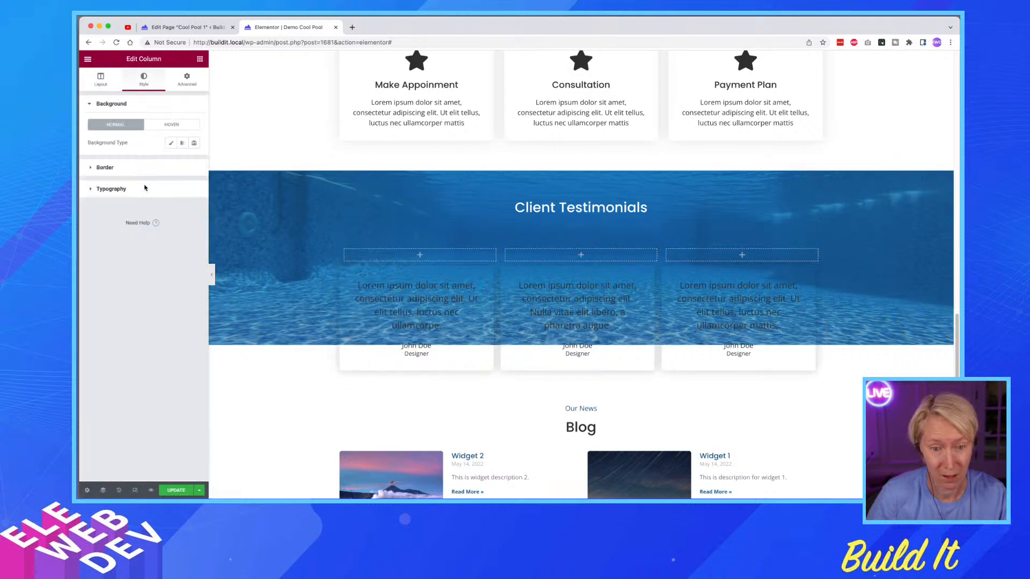
click(170, 143)
click(183, 160)
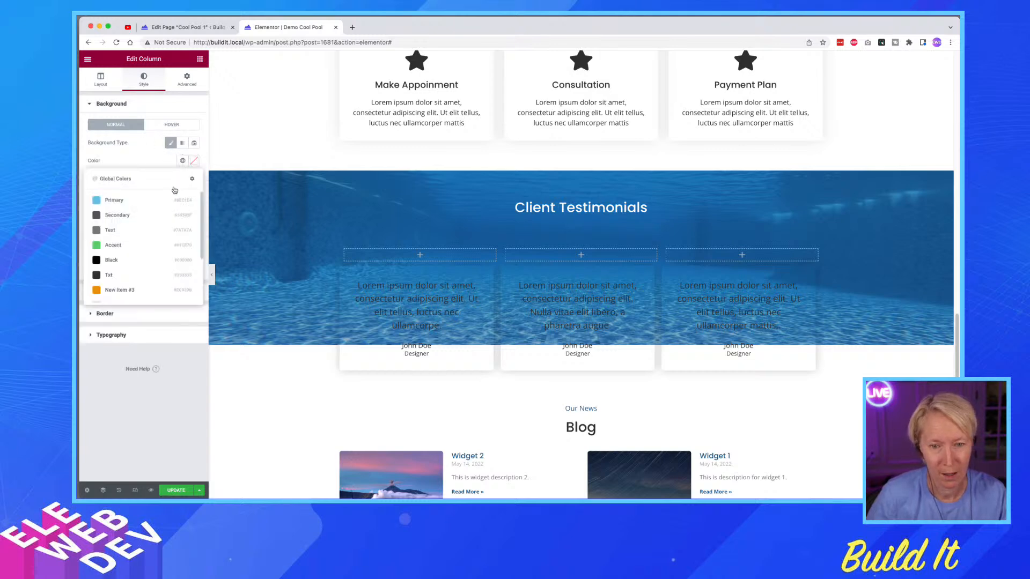
scroll(126, 268, down, 3)
click(123, 247)
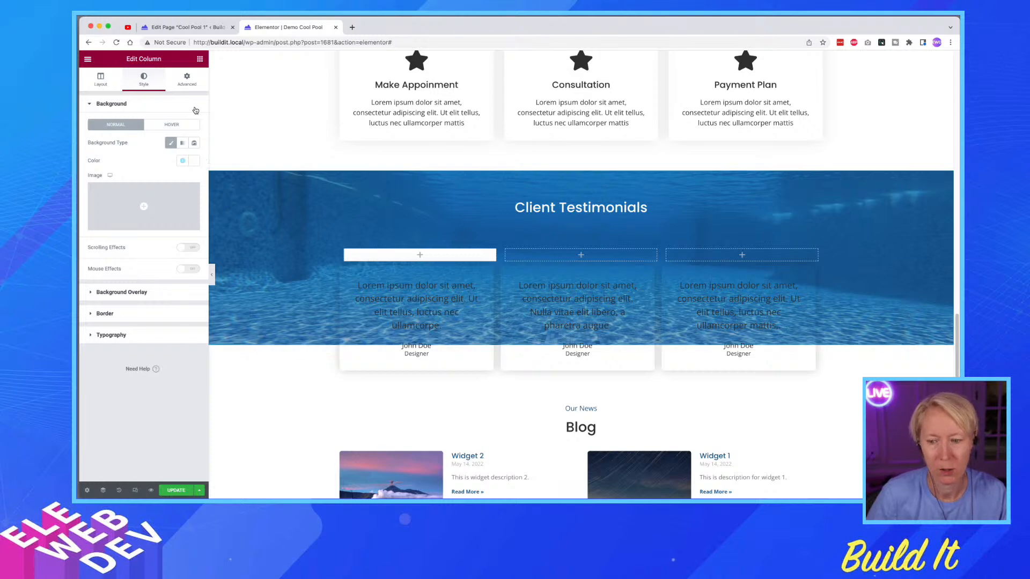
- Find the Testimonial widget with the search term "test" and place it in the white first column
right_click(475, 289)
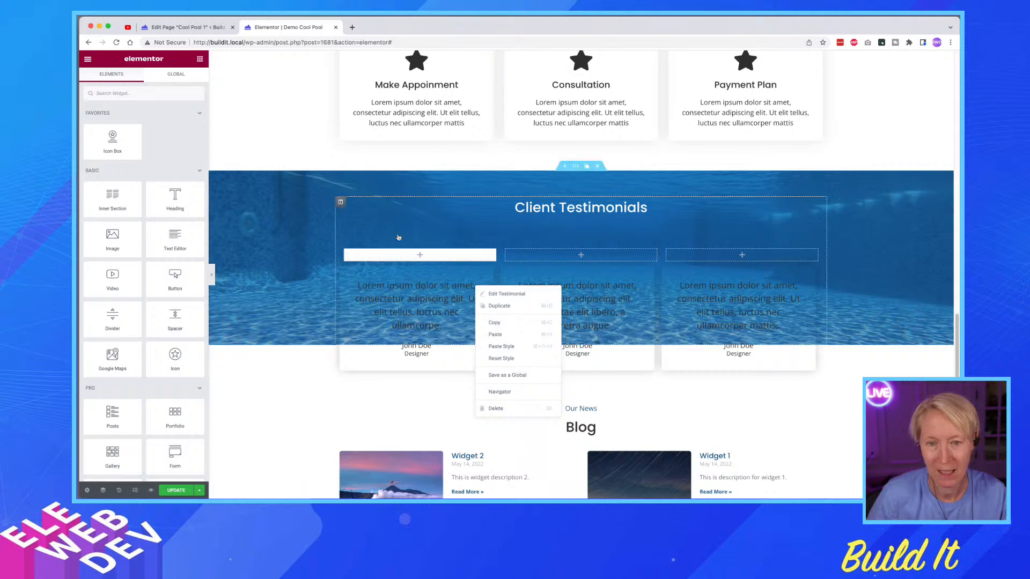
click(199, 59)
click(141, 98)
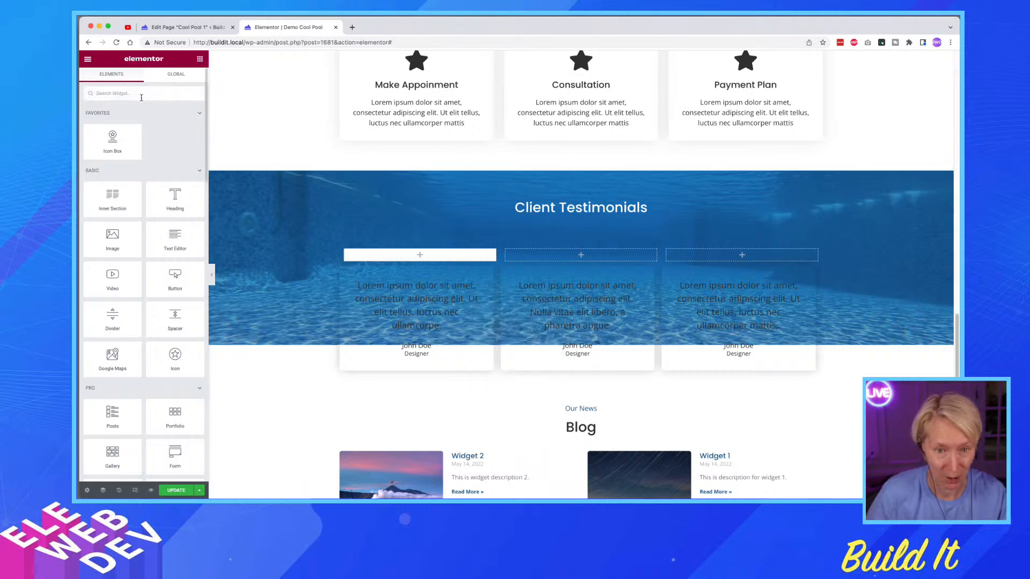
text(test)
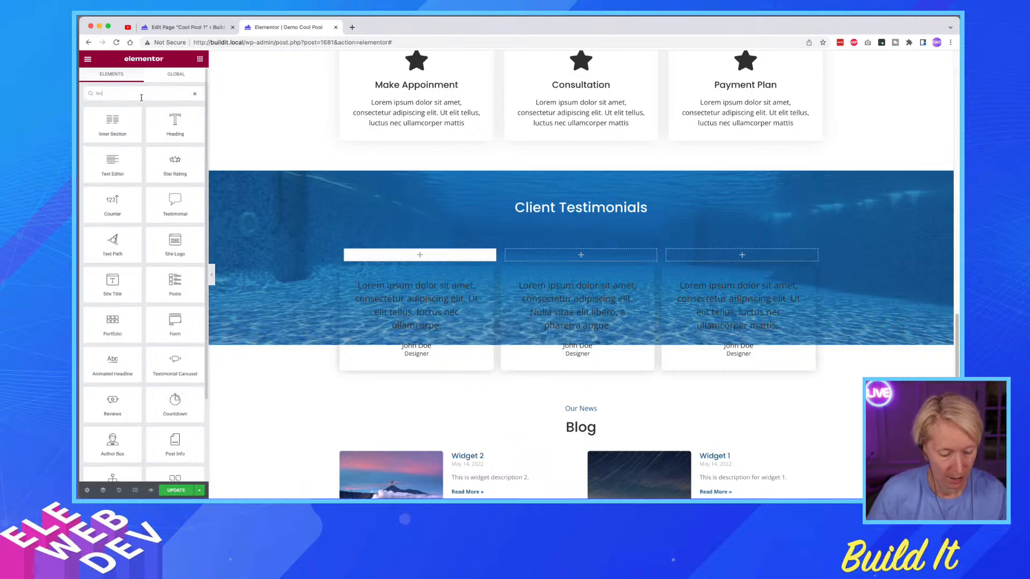
drag(103, 118, 423, 255)
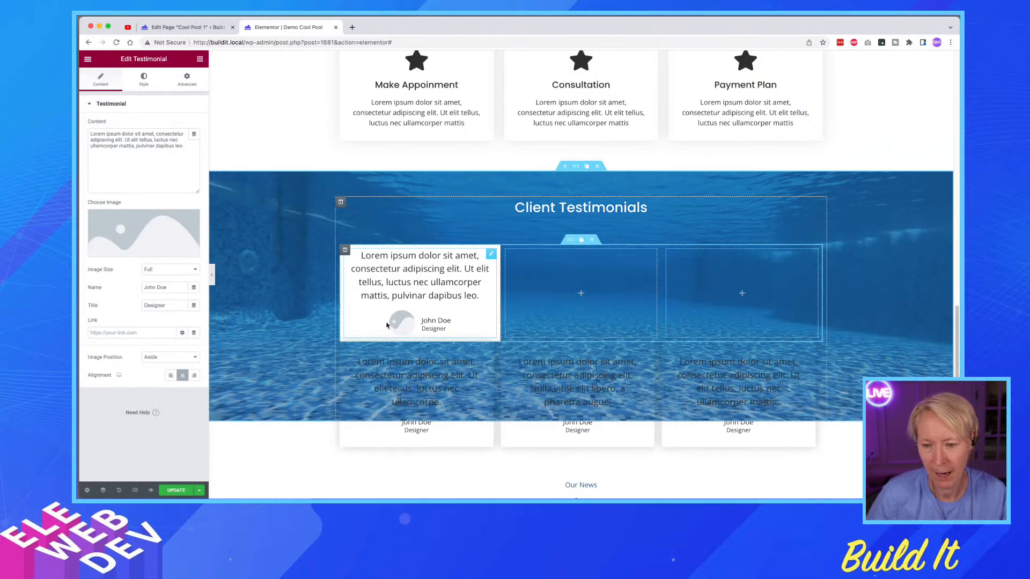
- Remove the placeholder image from the new testimonial in the first column
right_click(489, 255)
click(498, 258)
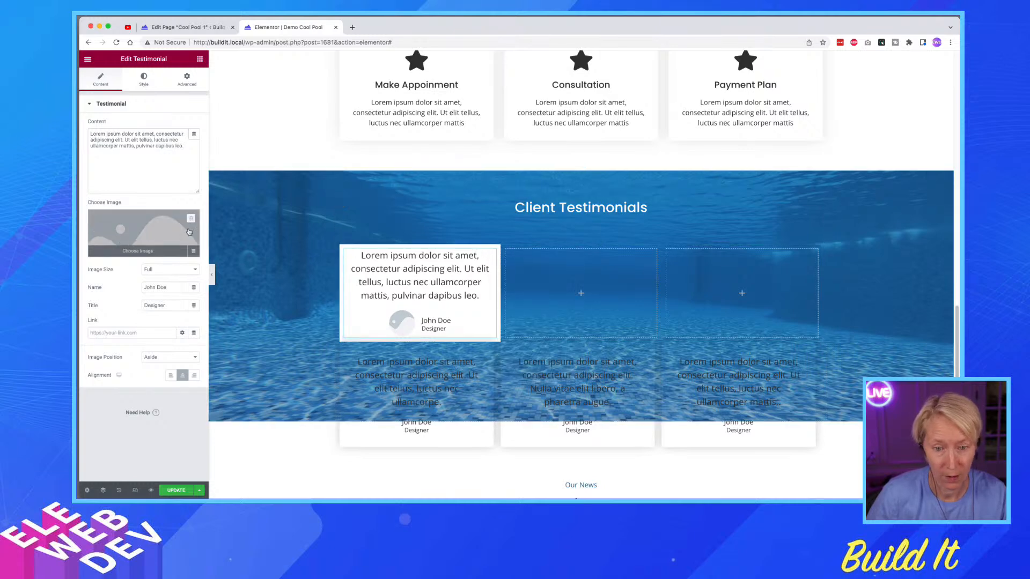
click(191, 220)
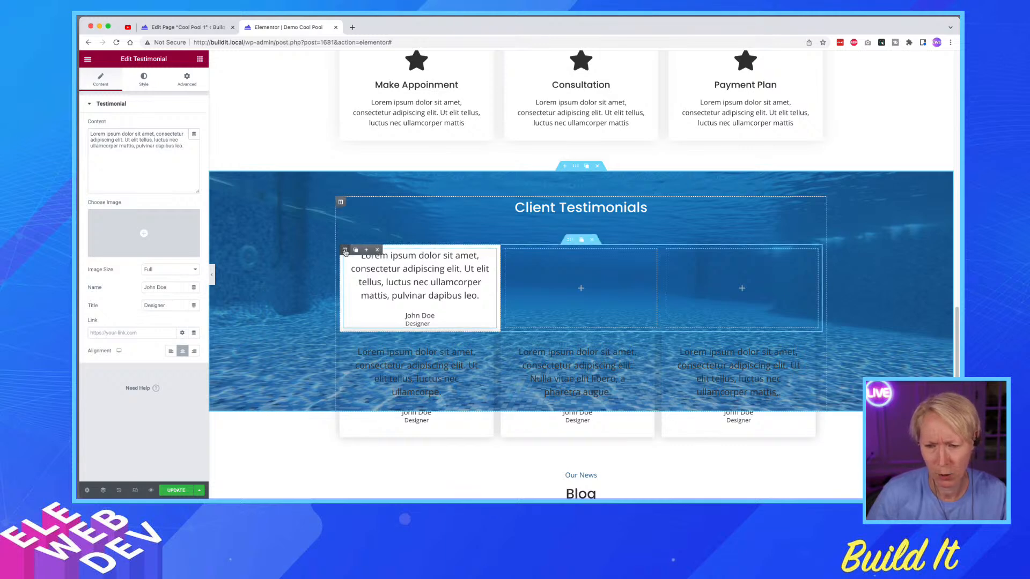
- Set the border radius of the first testimonial column to 5 px on all corners
right_click(345, 251)
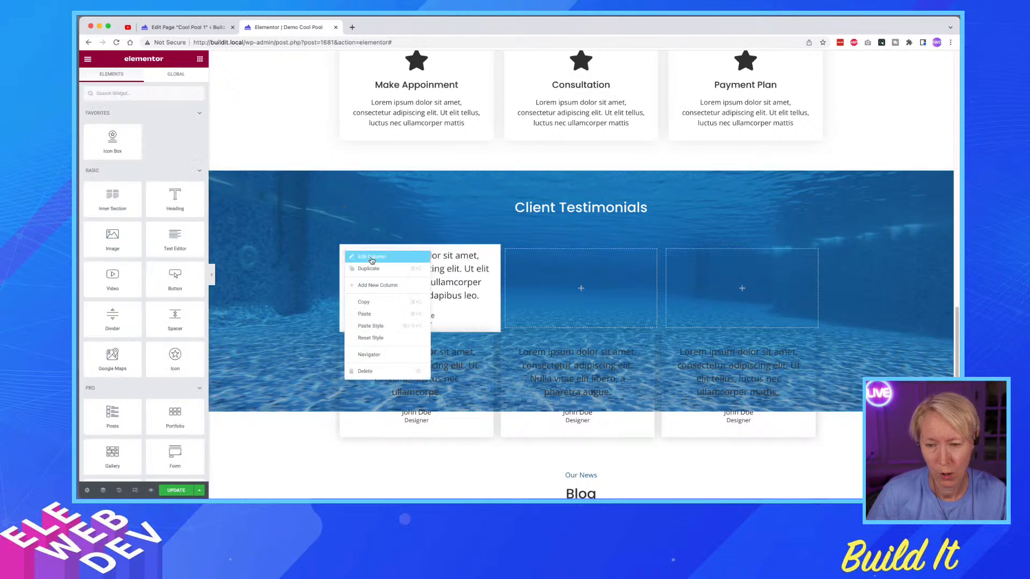
click(371, 257)
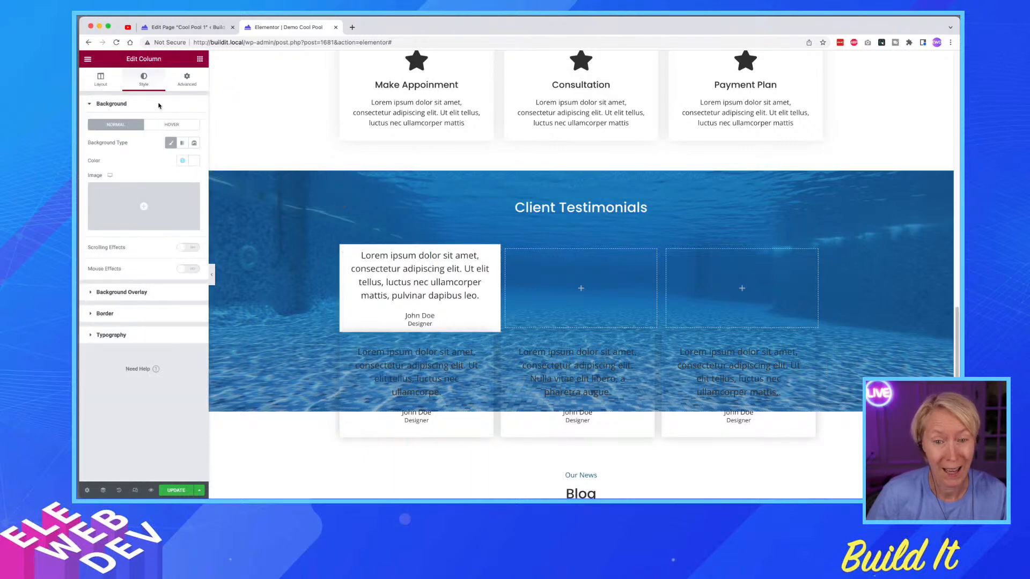
click(177, 83)
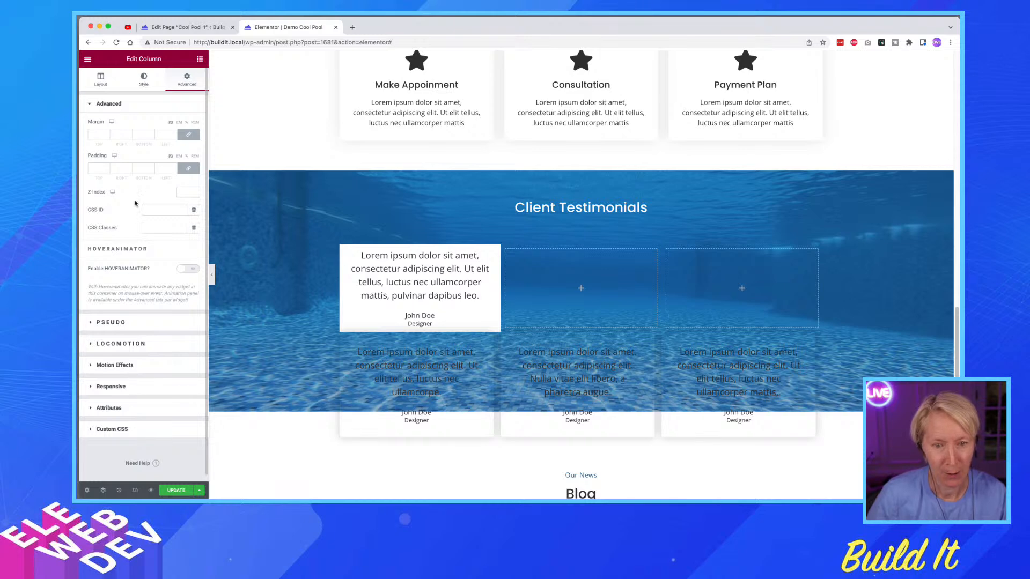
click(144, 76)
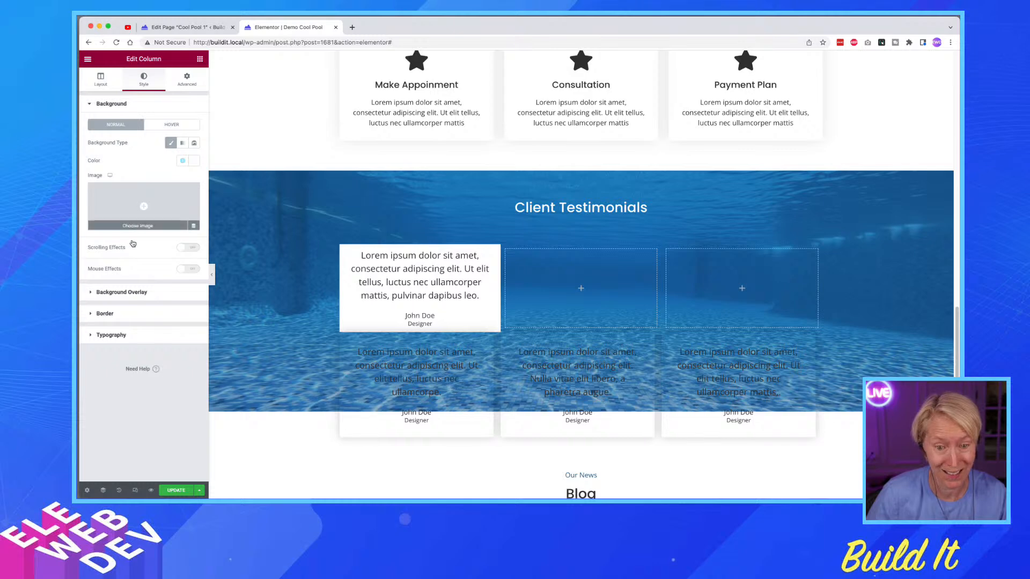
click(120, 313)
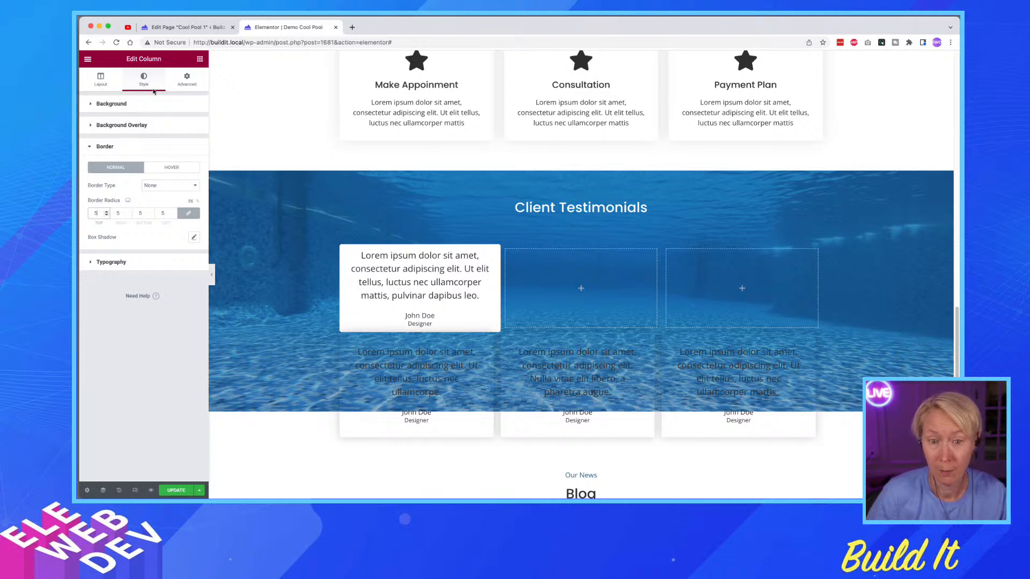
- Set the first testimonial column's padding to 20 px on all sides
click(187, 80)
click(96, 167)
text(20)
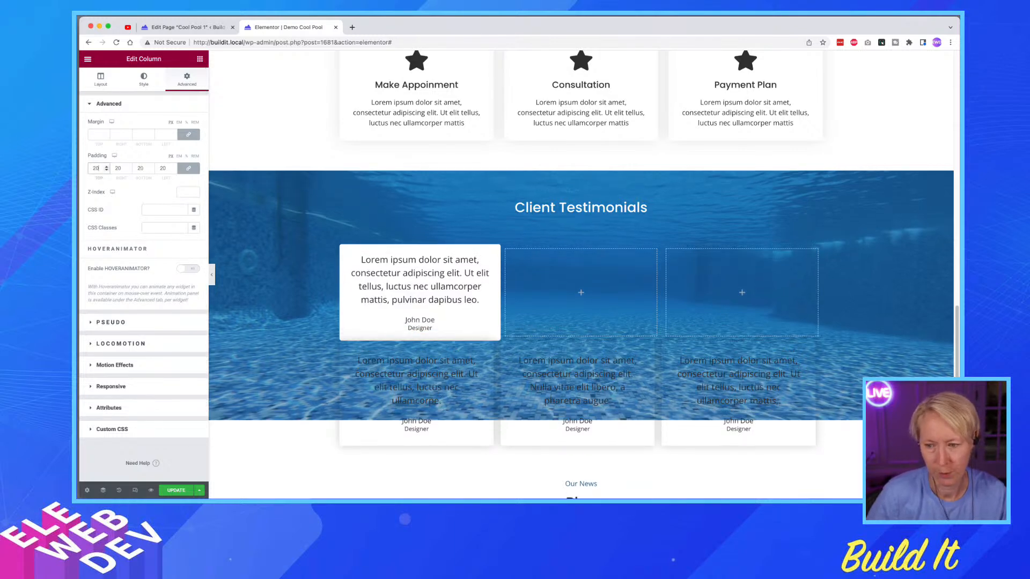
- Copy the first testimonial column and paste only its style onto the empty middle column
right_click(348, 255)
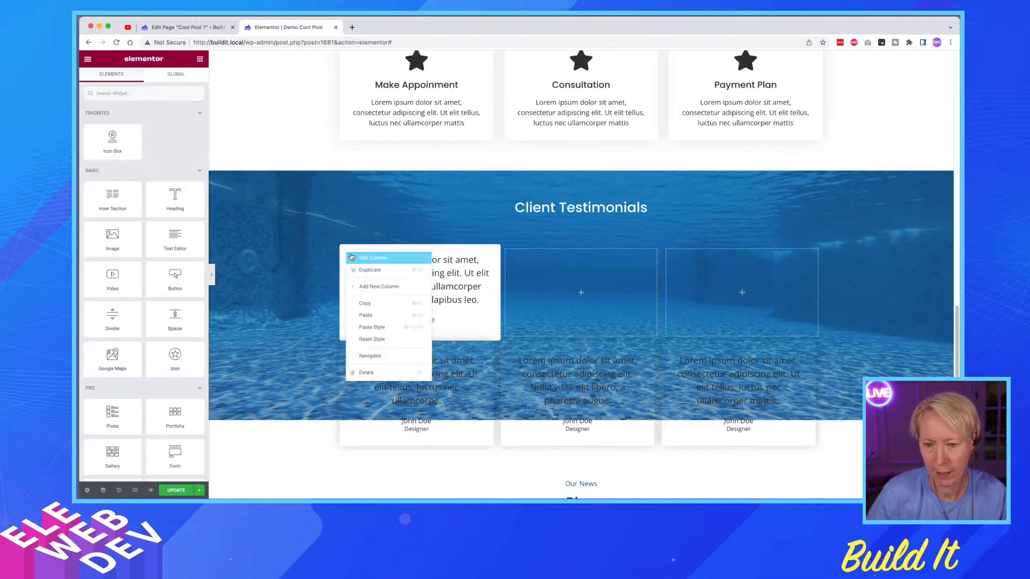
click(366, 303)
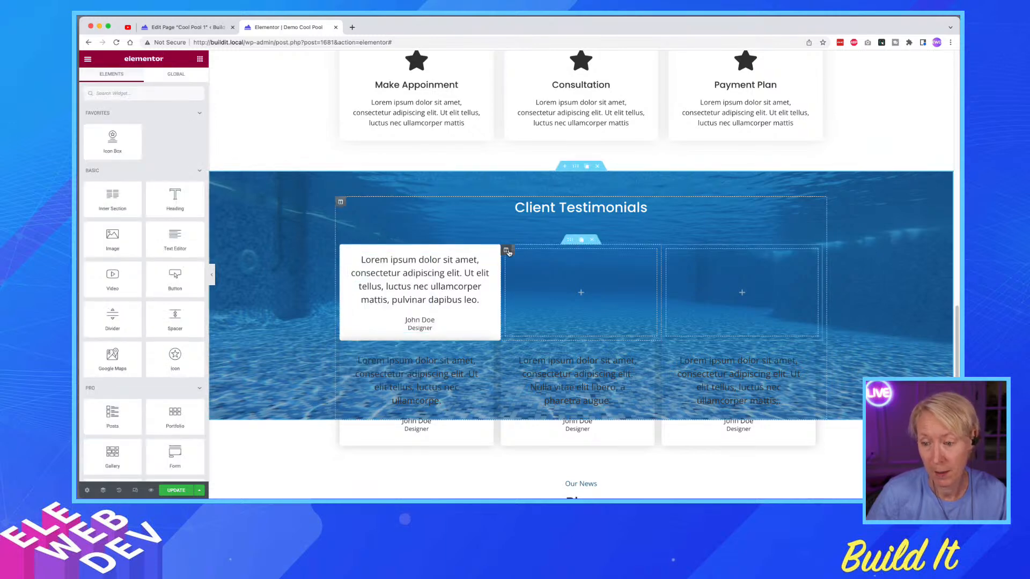
right_click(507, 252)
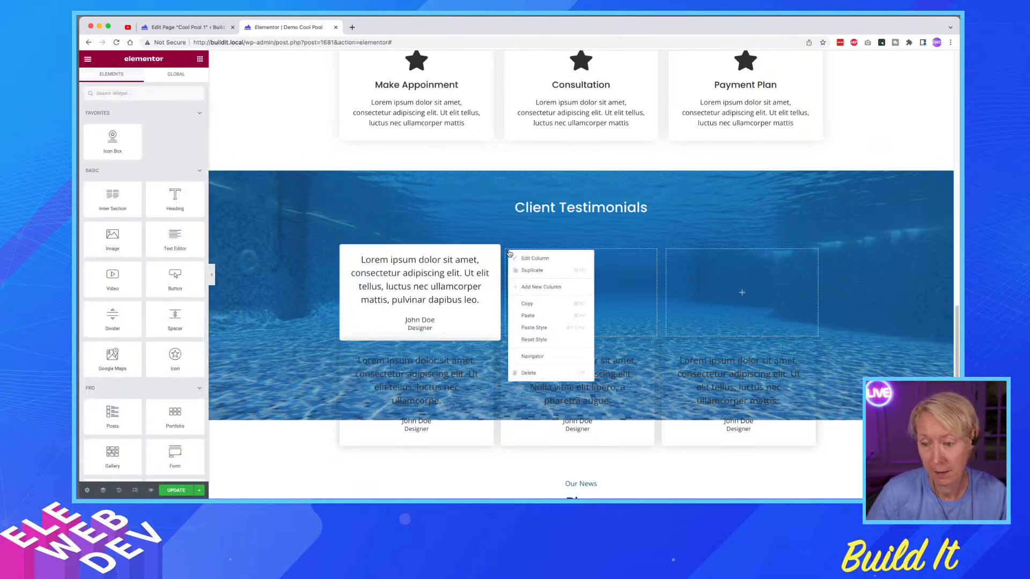
click(542, 327)
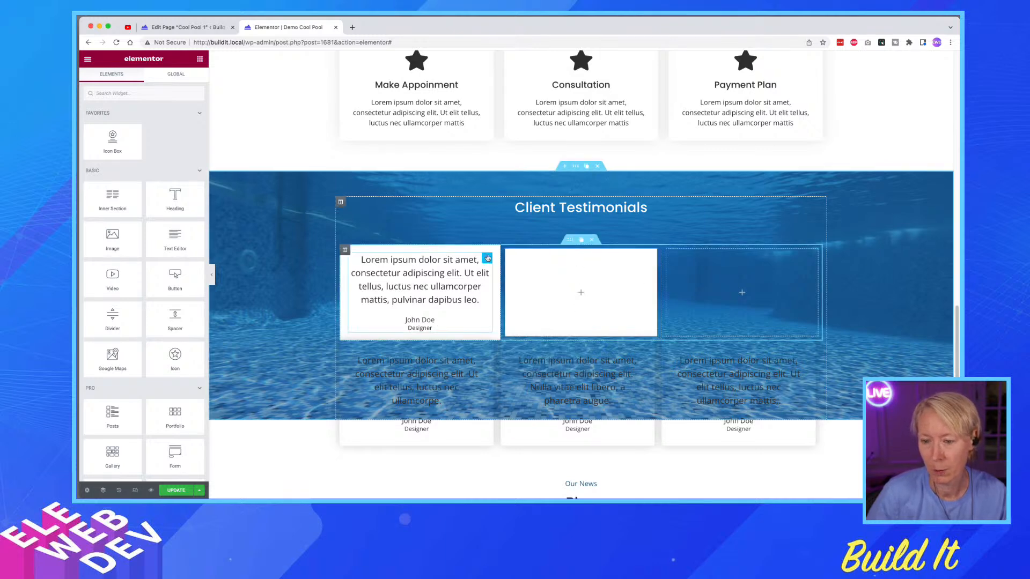
- Copy the testimonial widget from the first column and paste it into the middle column
right_click(487, 258)
click(515, 292)
right_click(570, 285)
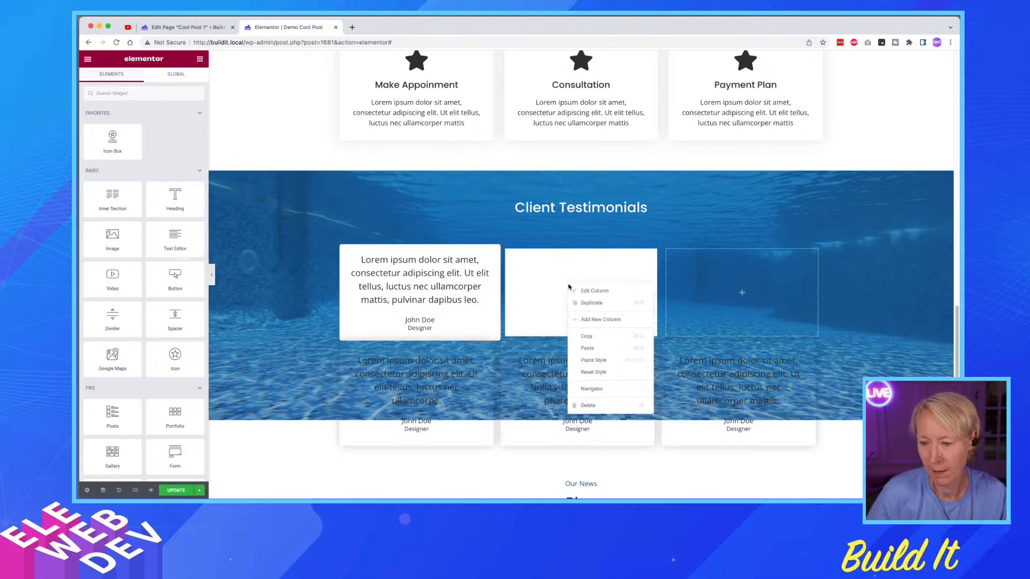
click(604, 350)
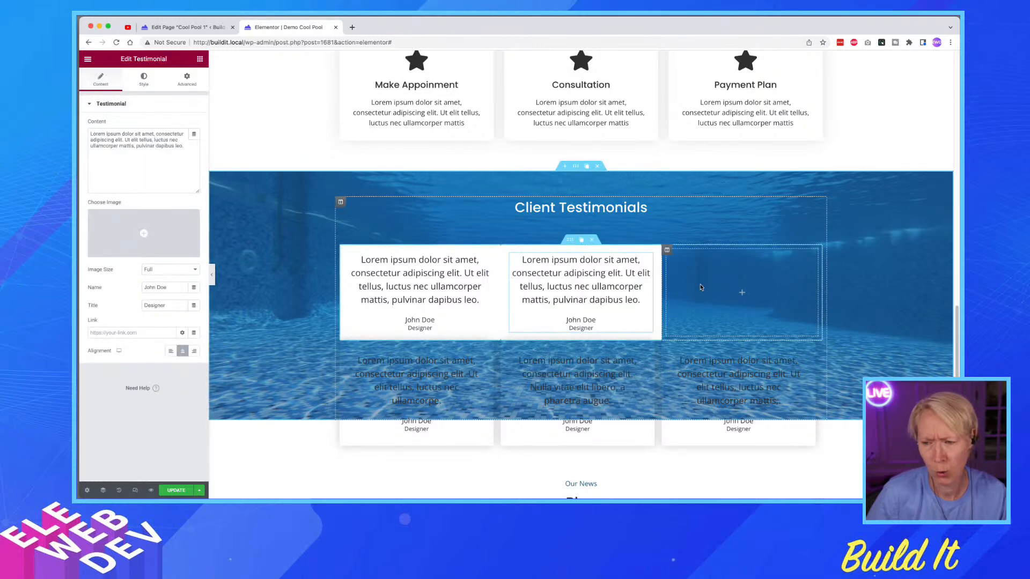
- Copy the middle column and paste only its style onto the empty third column
right_click(667, 250)
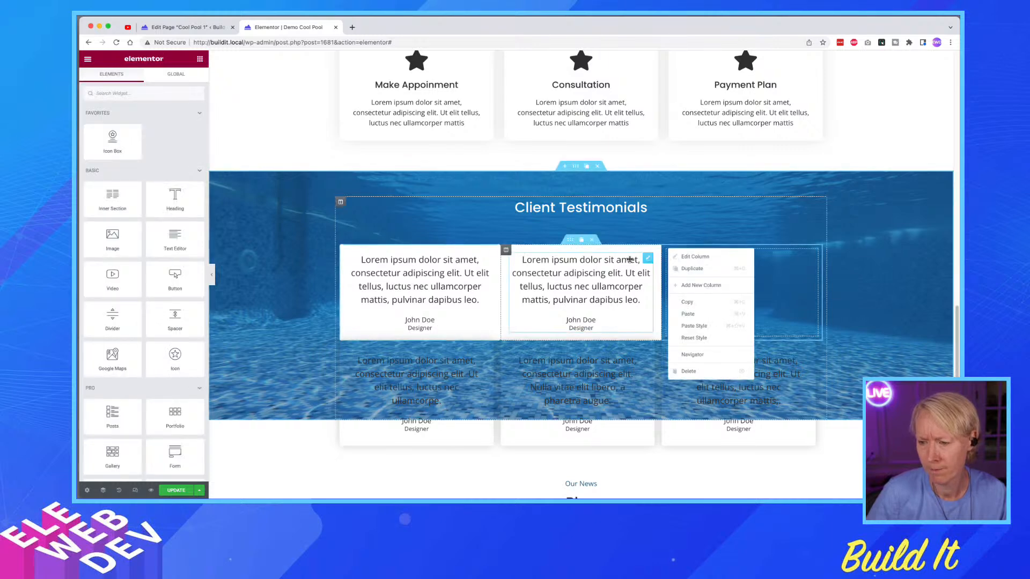
right_click(506, 251)
click(525, 305)
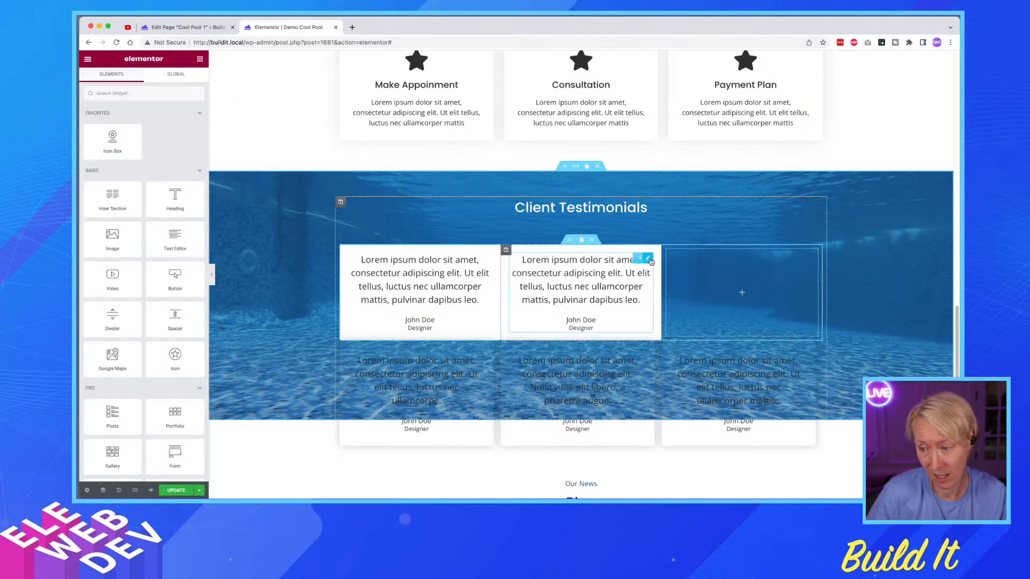
right_click(667, 250)
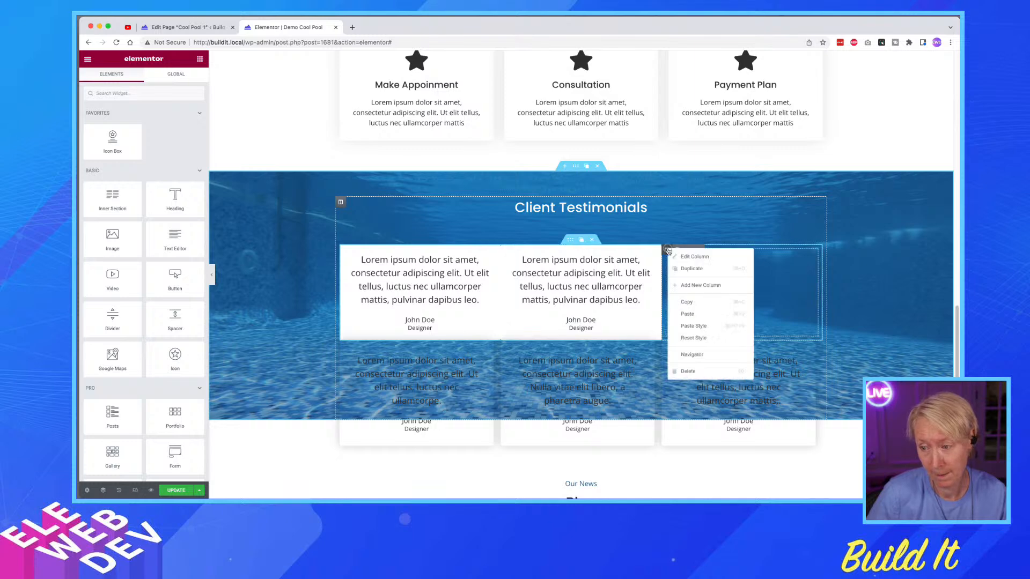
click(698, 315)
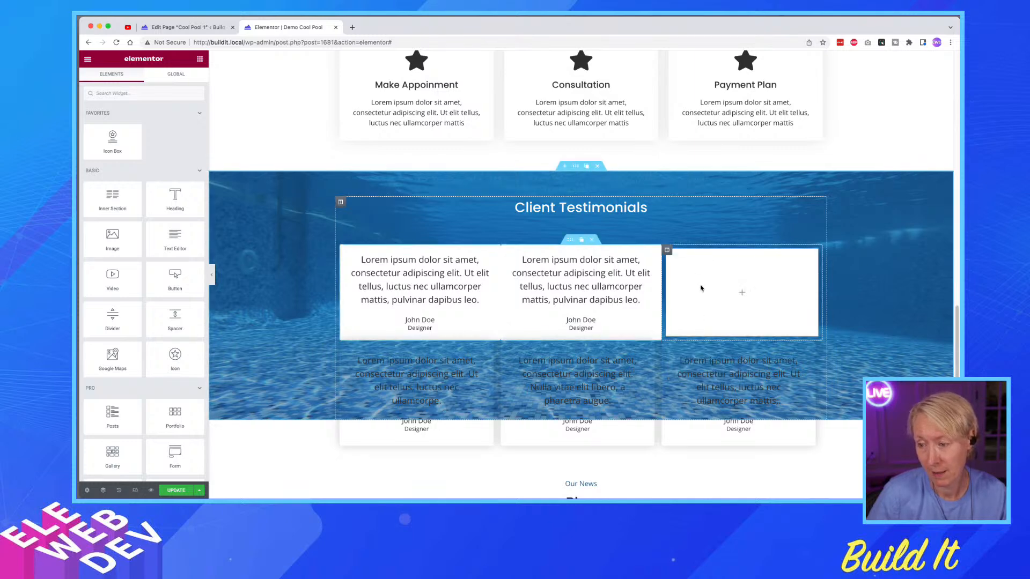
- Copy the testimonial widget from the middle column and paste it into the empty third column
right_click(650, 261)
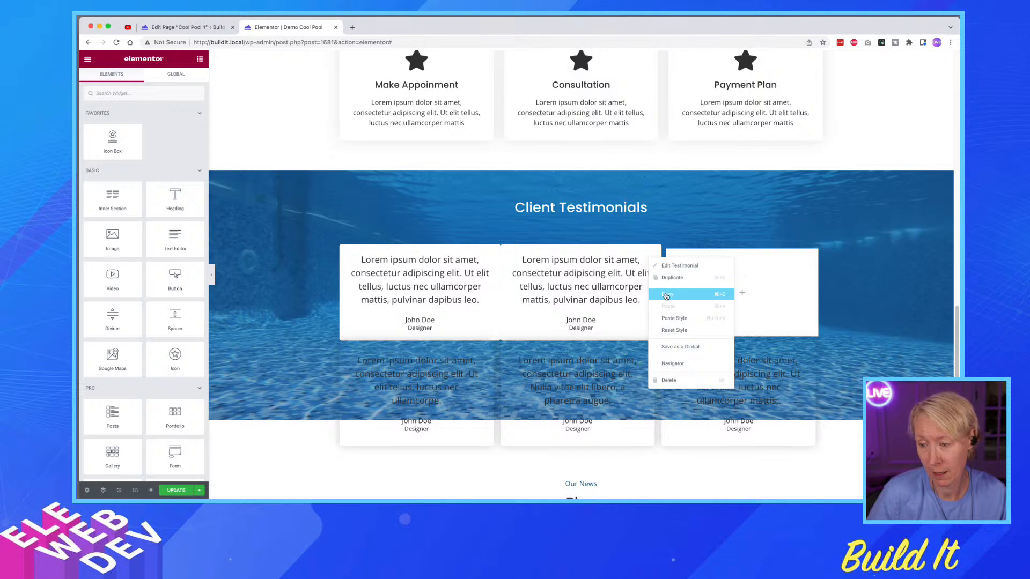
click(698, 295)
right_click(706, 294)
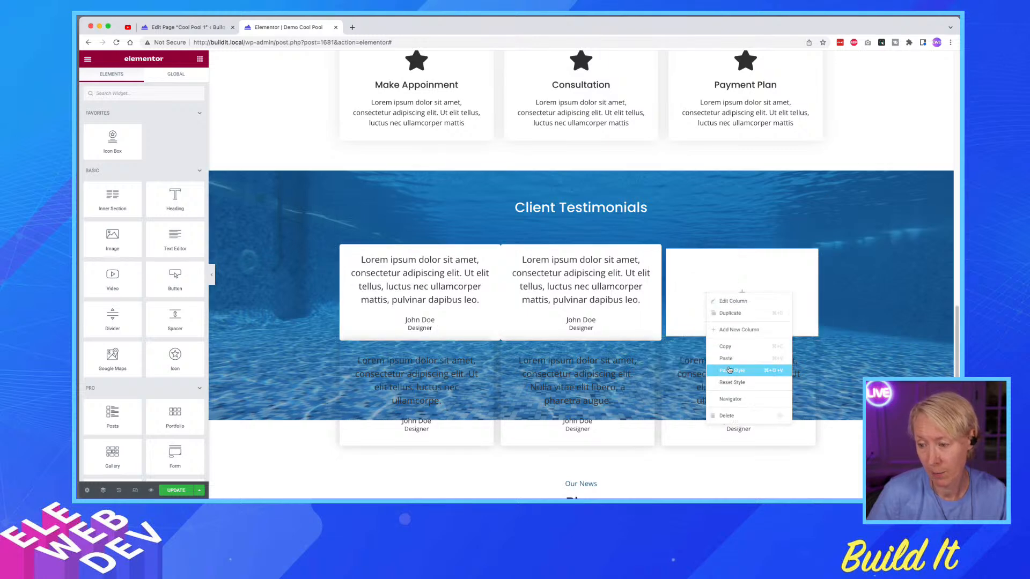
click(728, 370)
right_click(722, 300)
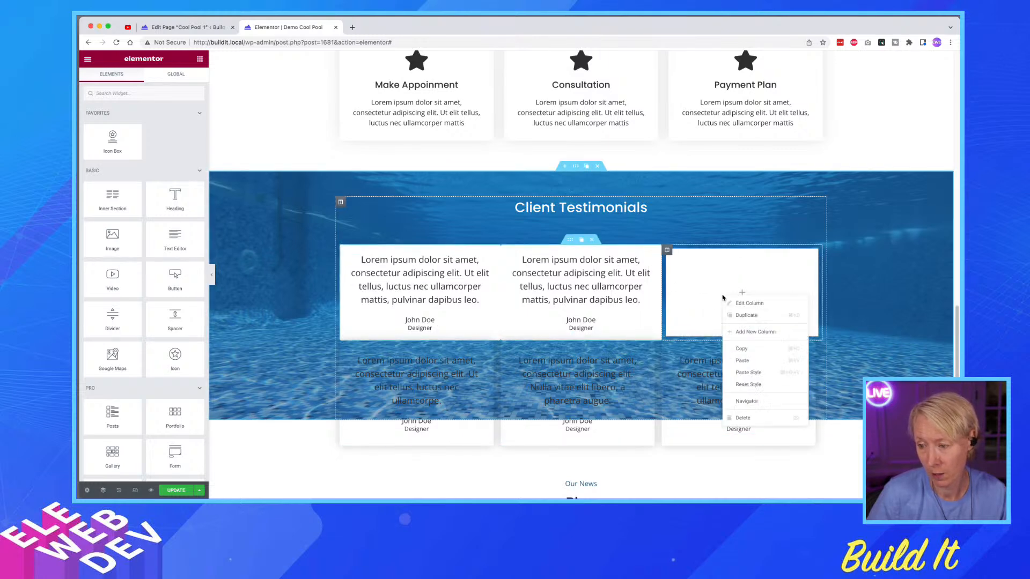
click(743, 363)
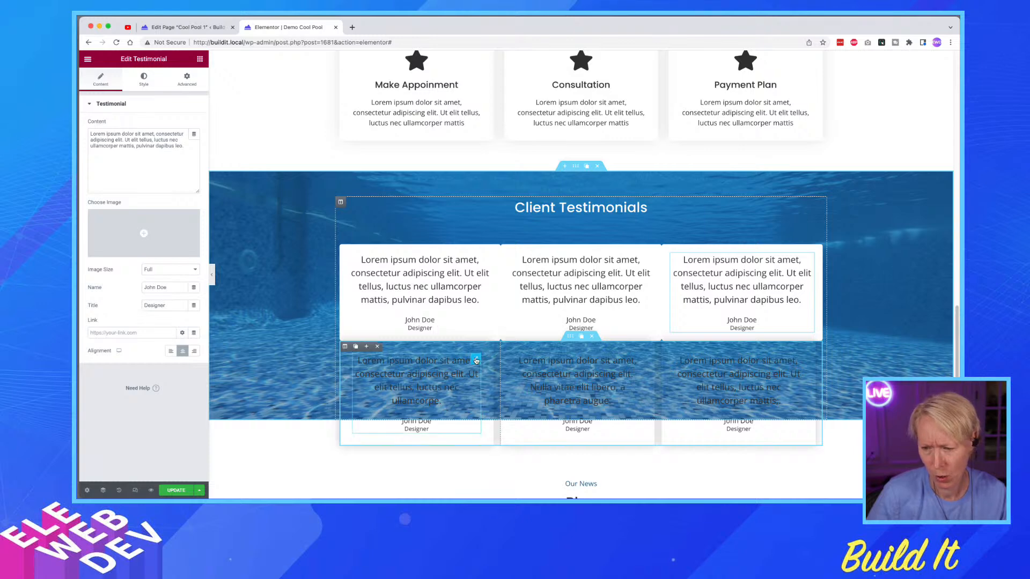
- Check the margin and padding settings of the middle column in the old testimonial row
right_click(507, 347)
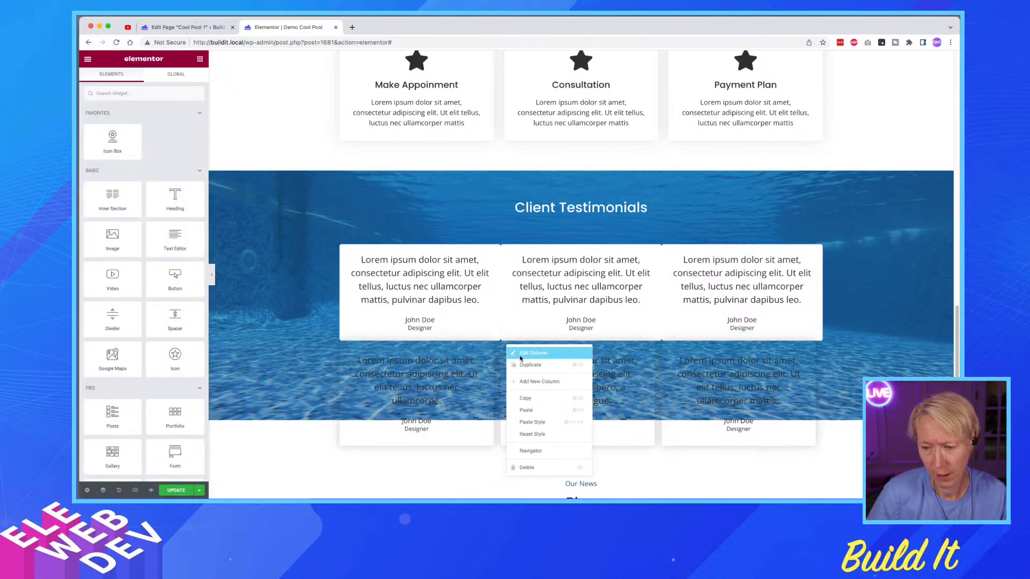
click(520, 354)
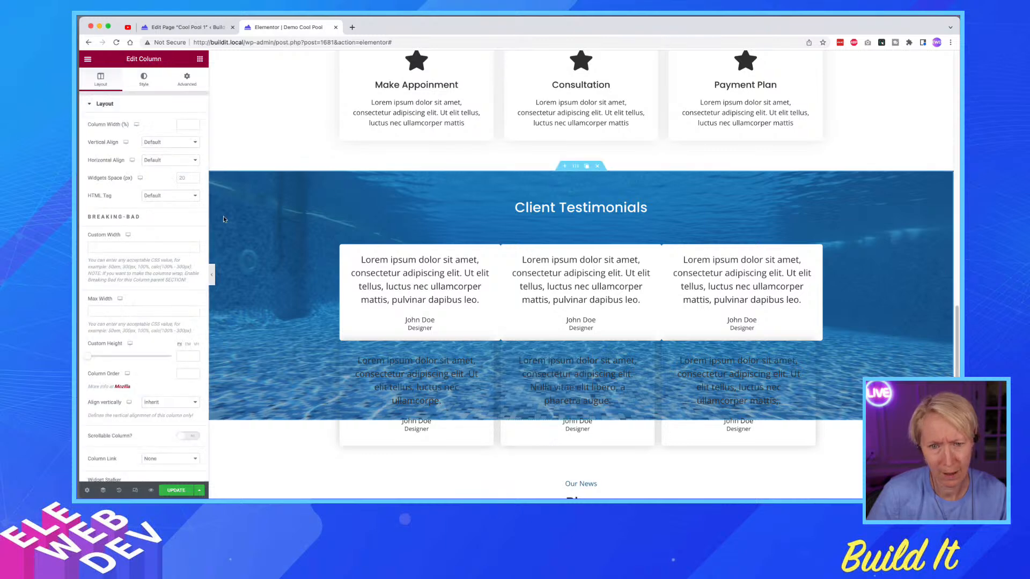
click(185, 81)
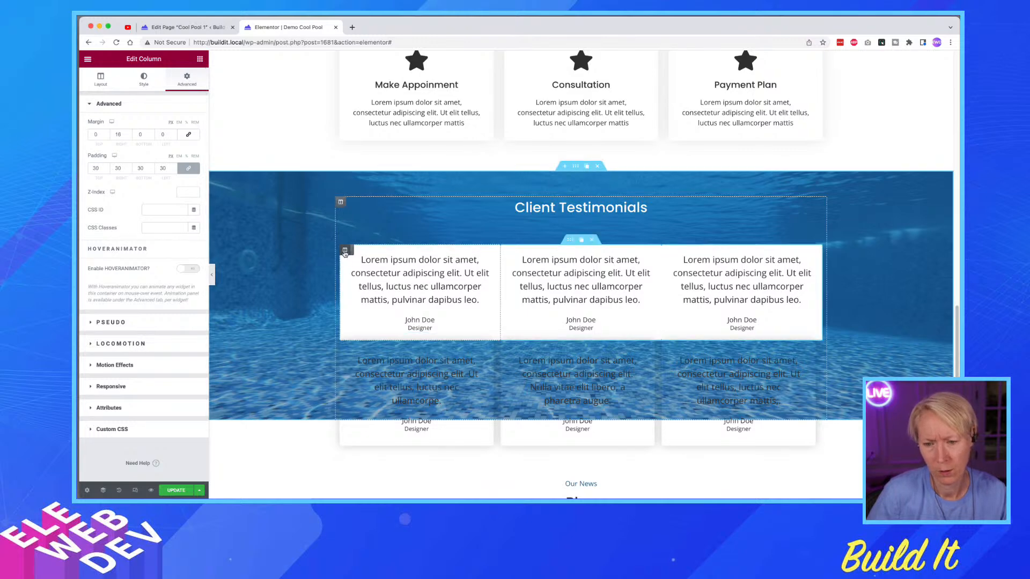
- Unlink the margin values of the first new testimonial column and set only its right margin to 15 px
right_click(344, 252)
click(368, 334)
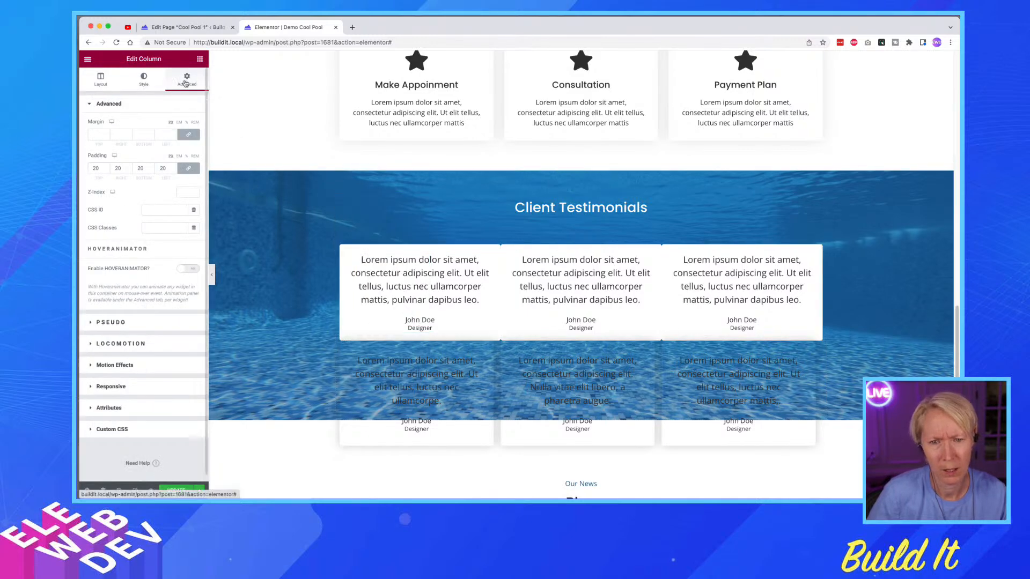
click(120, 135)
text(15)
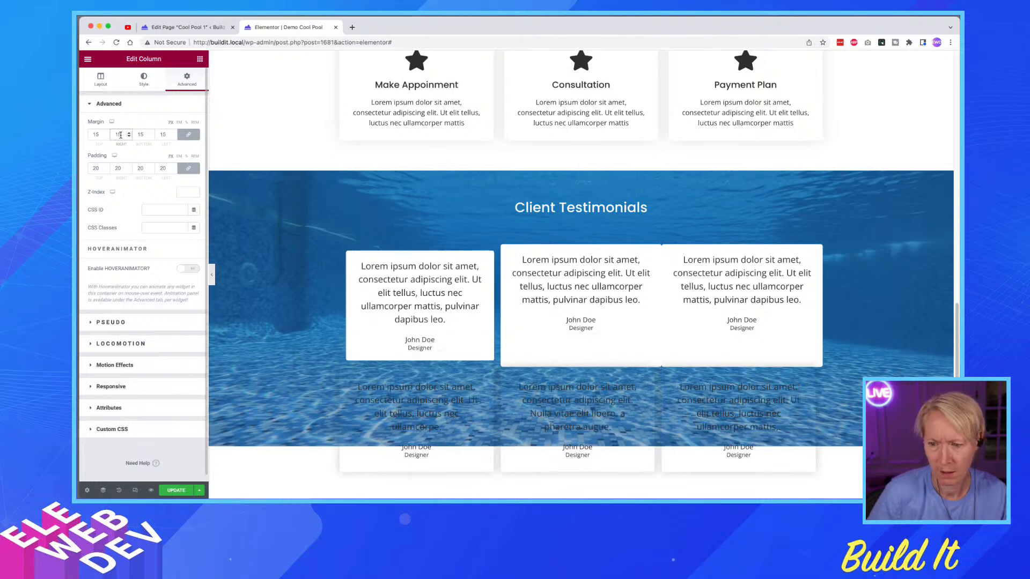
key(BackSpace)
key(BackSpace)
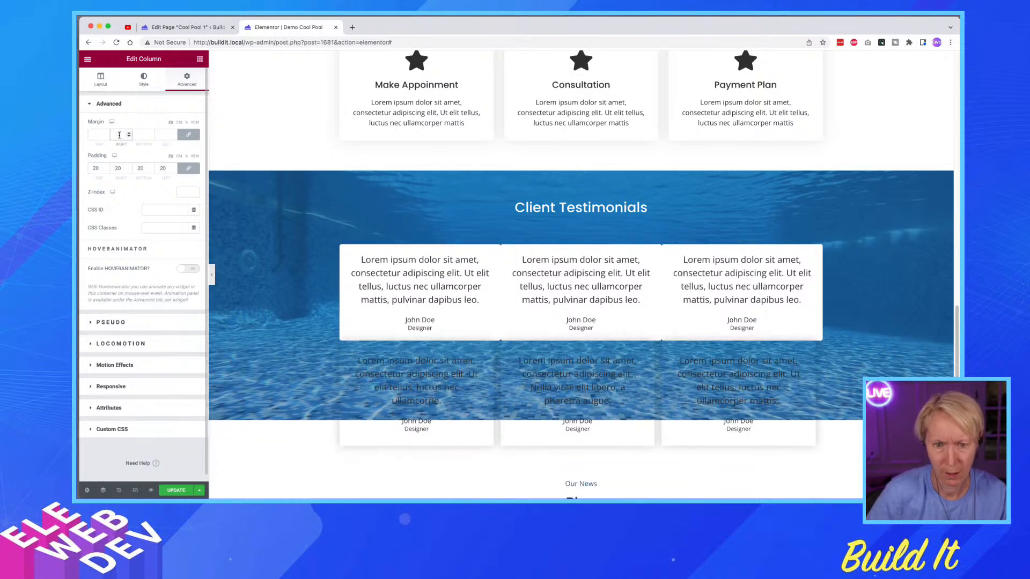
click(189, 135)
click(128, 135)
text(14)
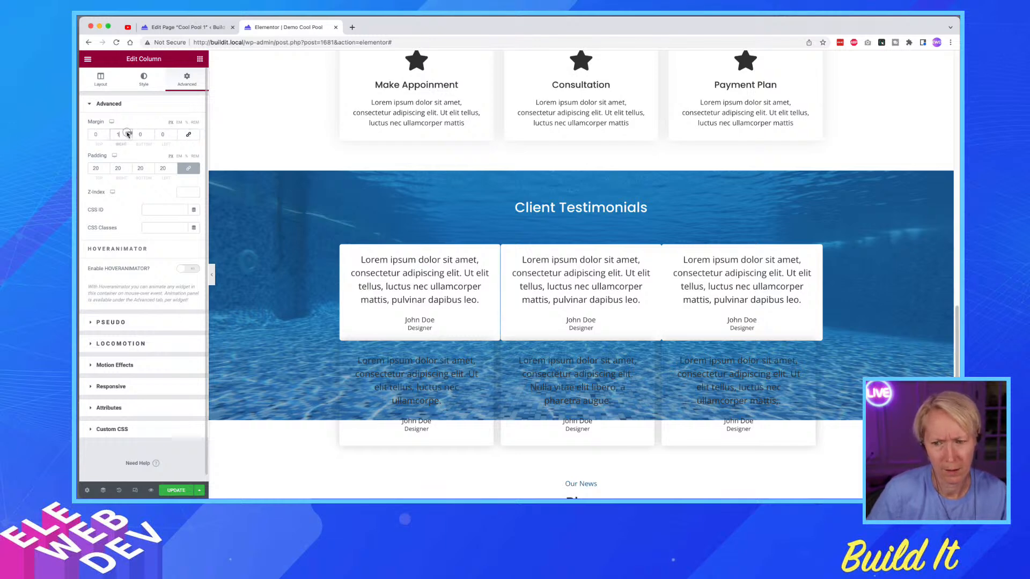
click(129, 133)
click(129, 132)
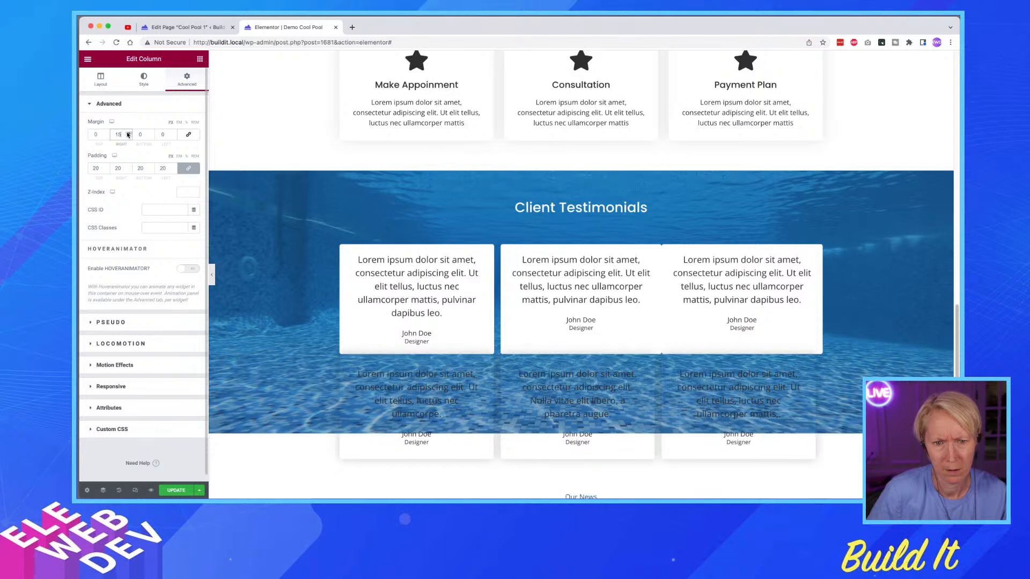
- Unlink the margin values of the middle testimonial column and set its right margin to 15 px
right_click(510, 252)
click(372, 212)
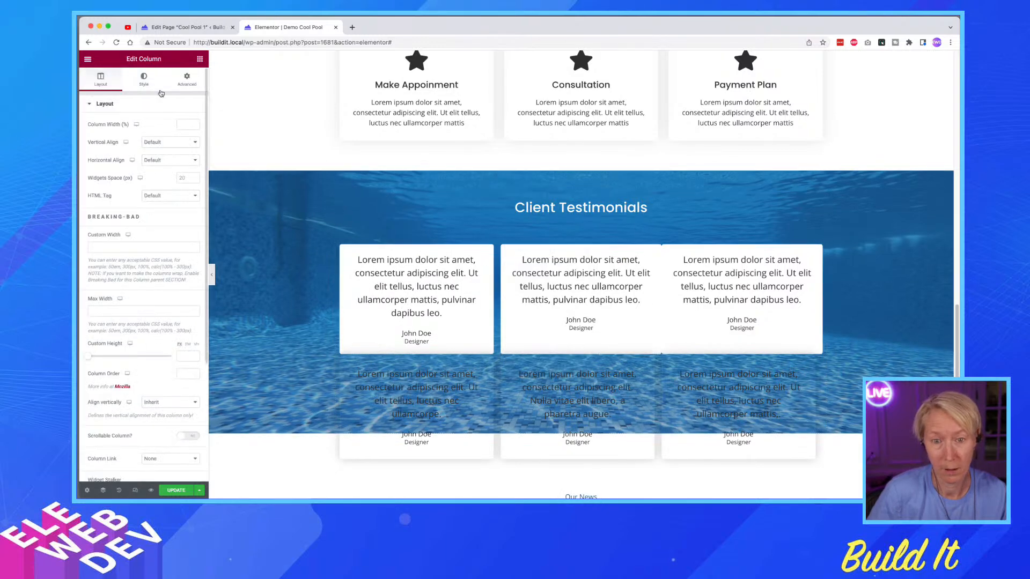
click(143, 80)
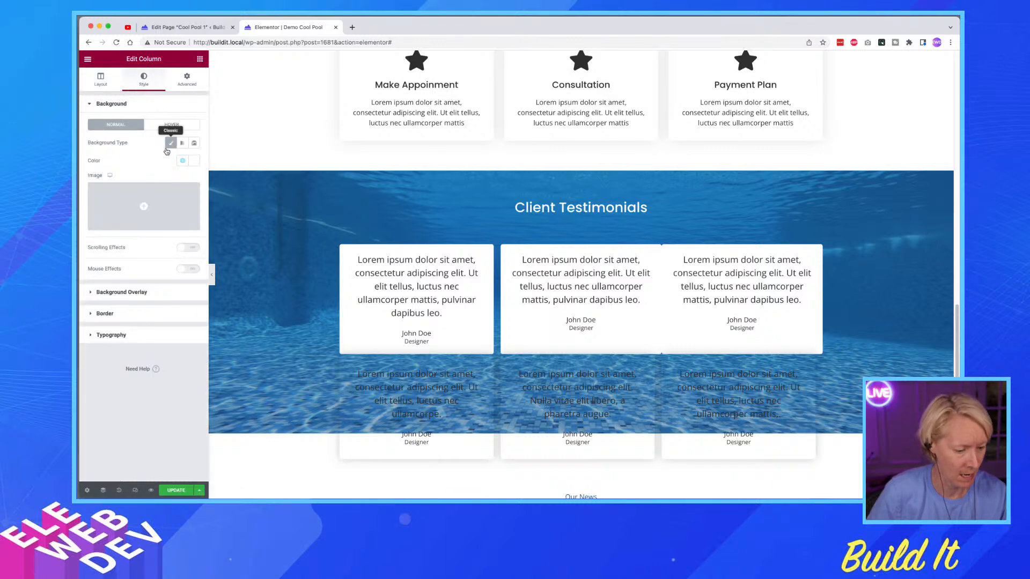
click(187, 78)
click(188, 134)
click(113, 136)
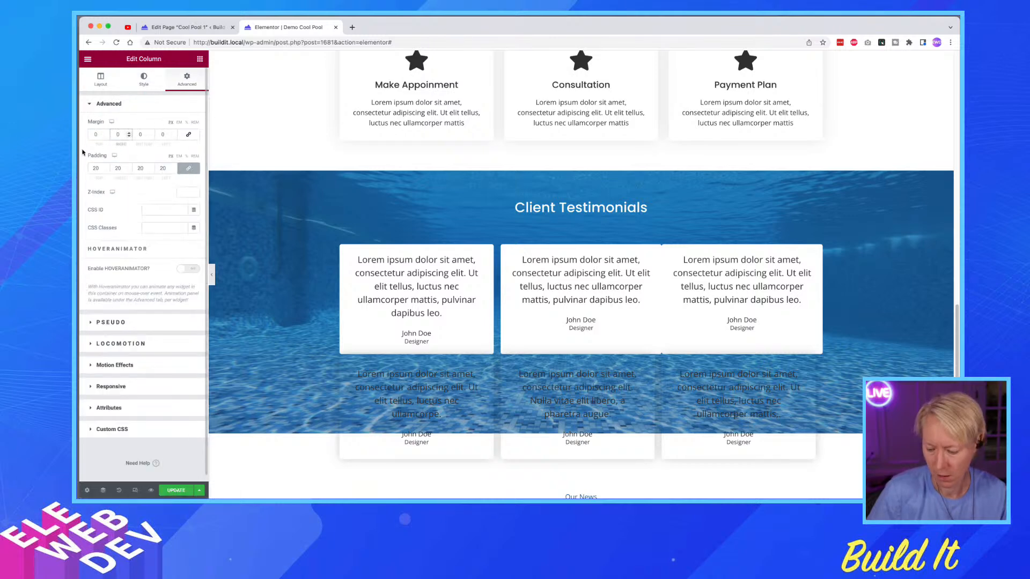
click(129, 133)
click(128, 133)
click(129, 133)
click(129, 133)
click(128, 133)
click(129, 133)
click(128, 133)
click(128, 133)
click(129, 133)
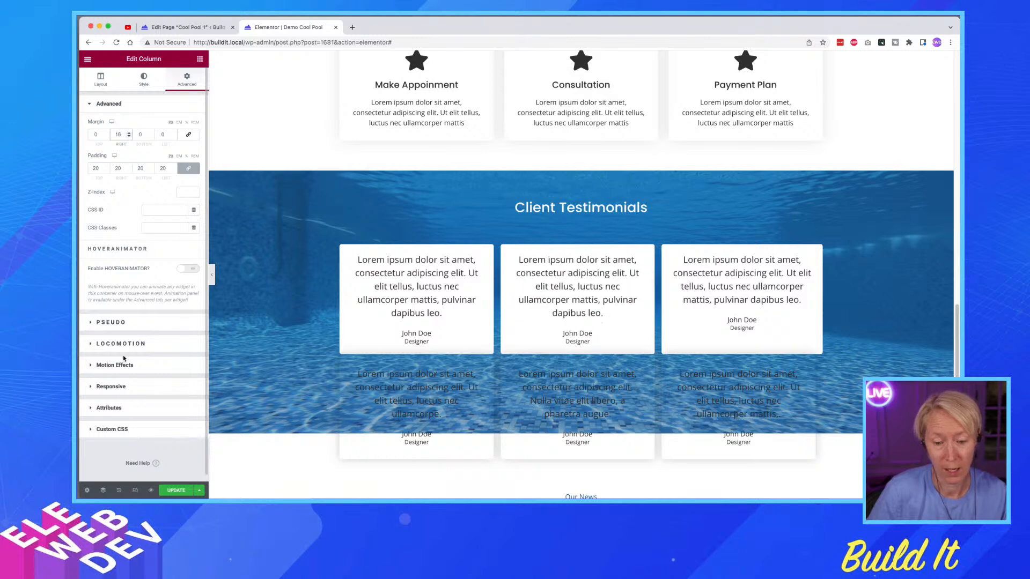
- Save the page and delete the old testimonial inner section below the new cards
click(176, 489)
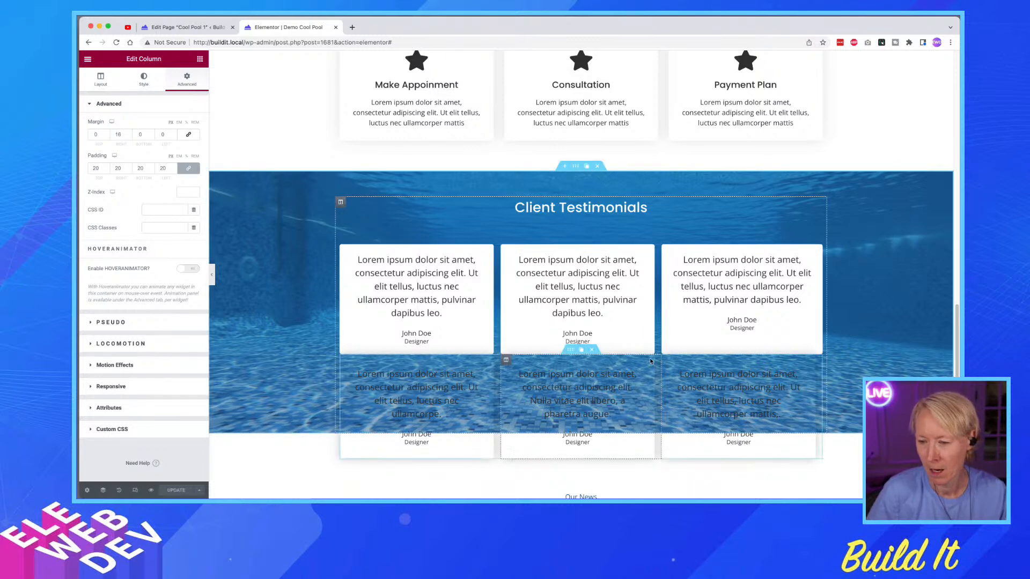
click(592, 351)
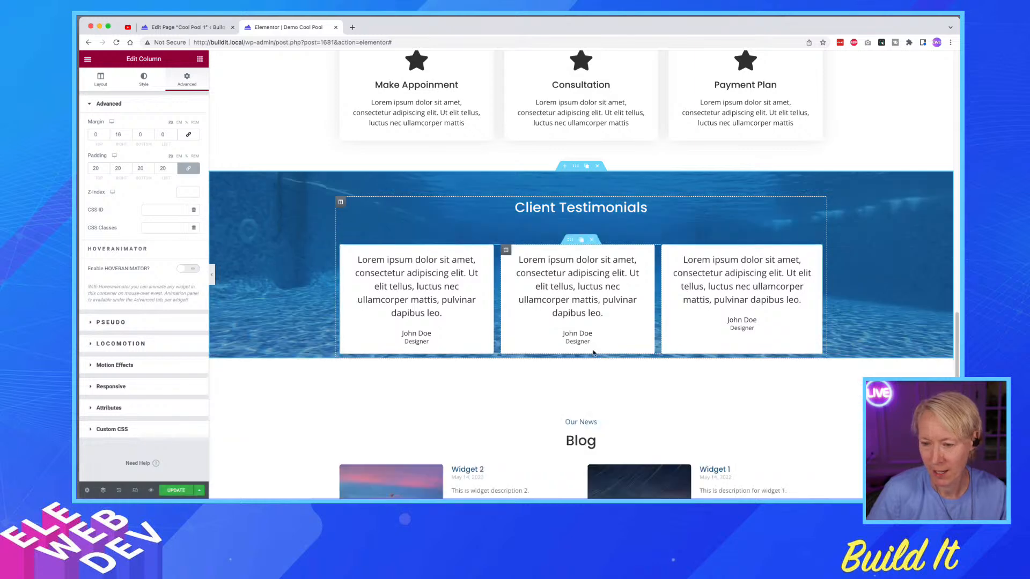
- Unlink the testimonial inner section's margins and set the top margin to 0 and the bottom margin to -70 px
right_click(572, 242)
click(603, 246)
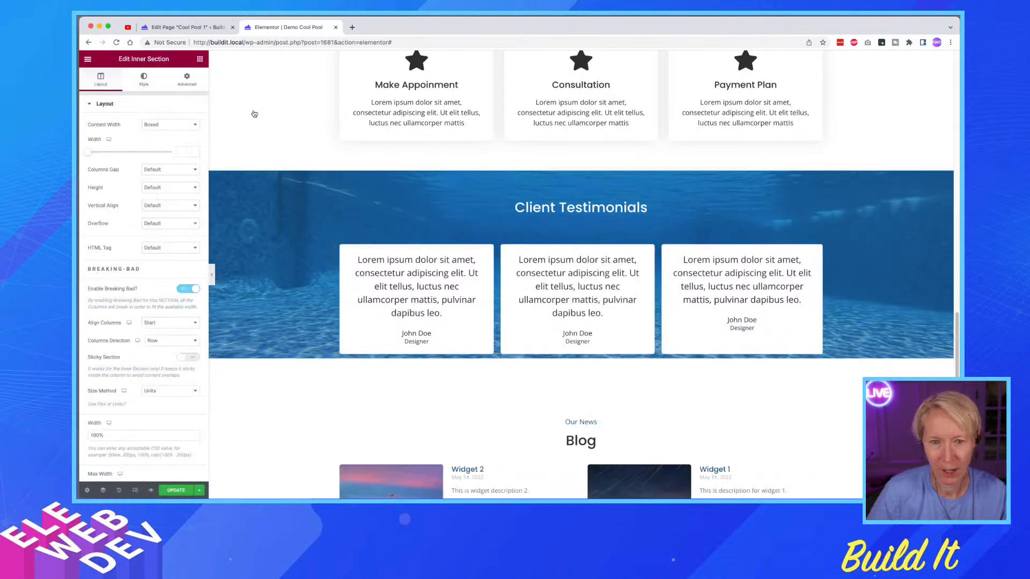
click(187, 79)
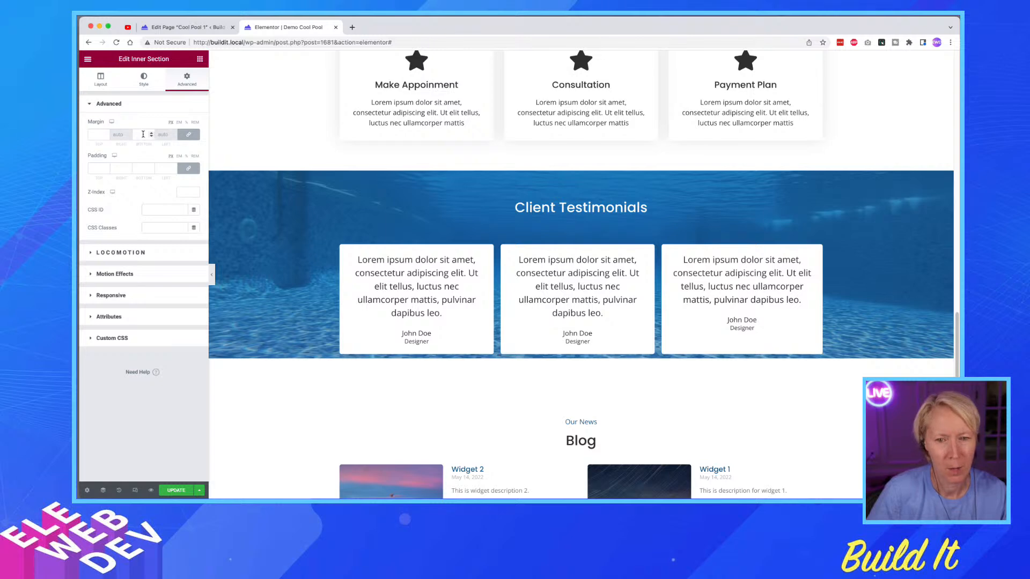
click(152, 138)
text(4)
click(188, 136)
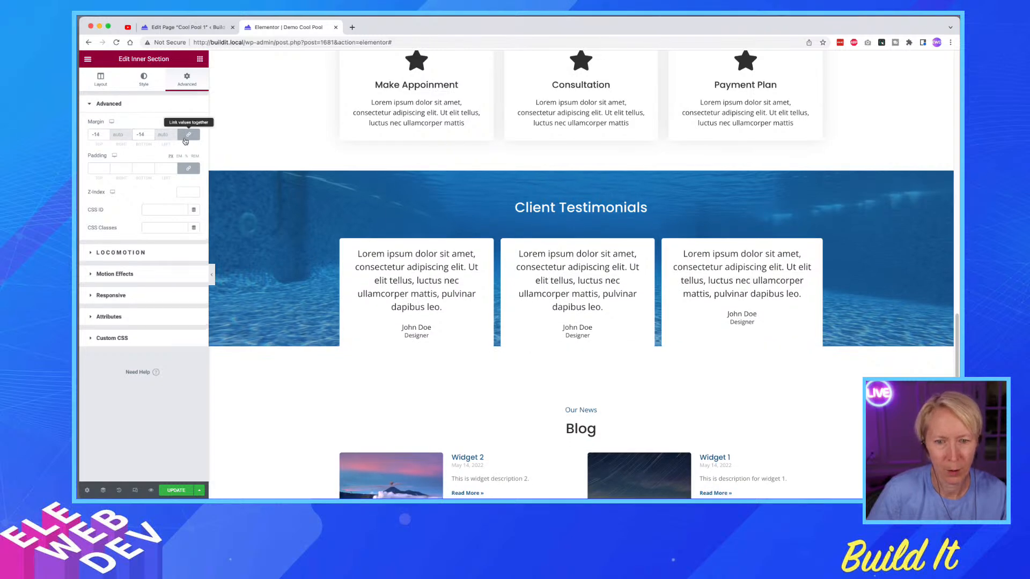
double_click(102, 134)
text(0)
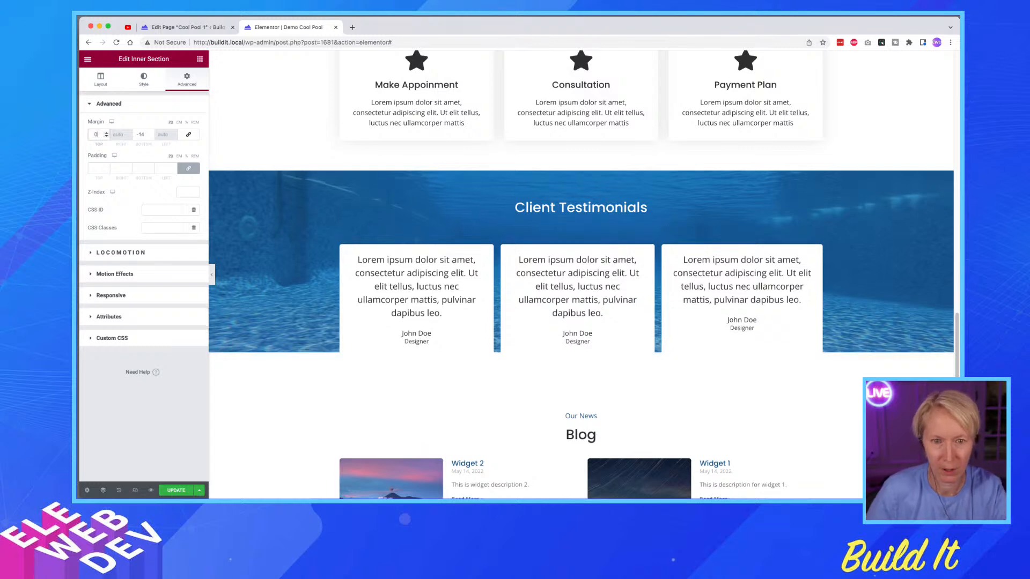
click(151, 138)
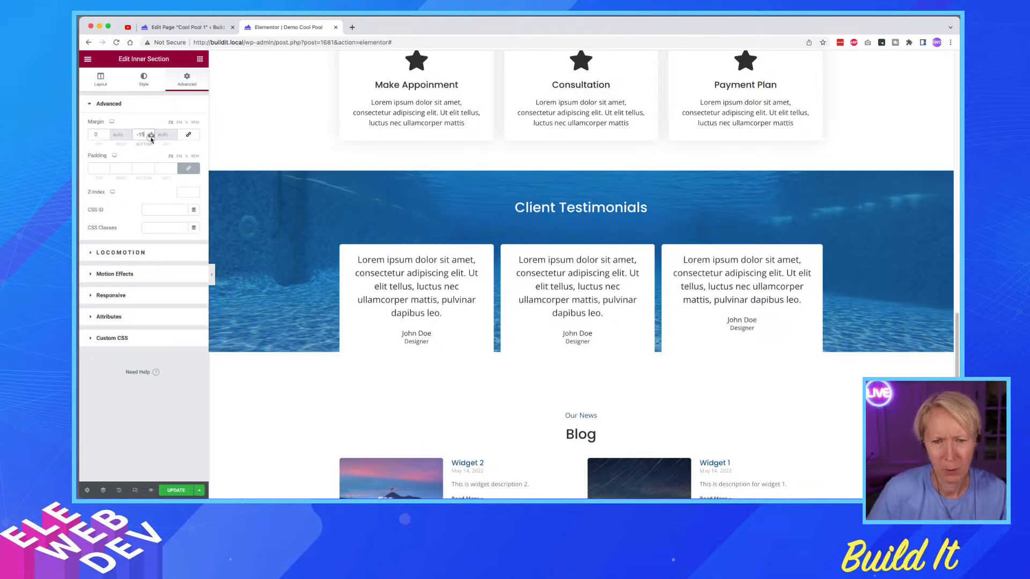
drag(152, 138, 151, 139)
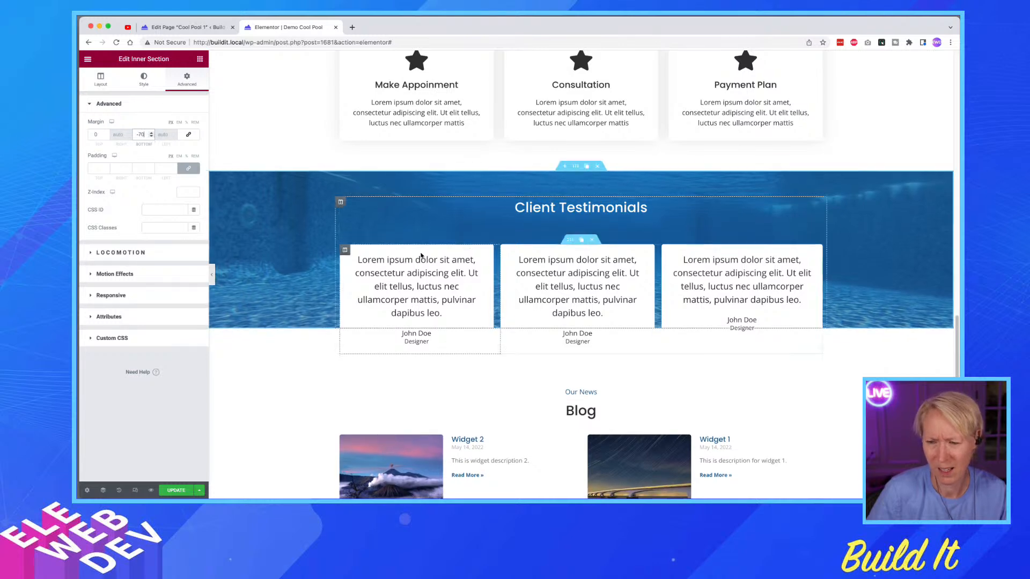
- Add an outline box shadow with a blur of 20 to the first testimonial column
right_click(348, 254)
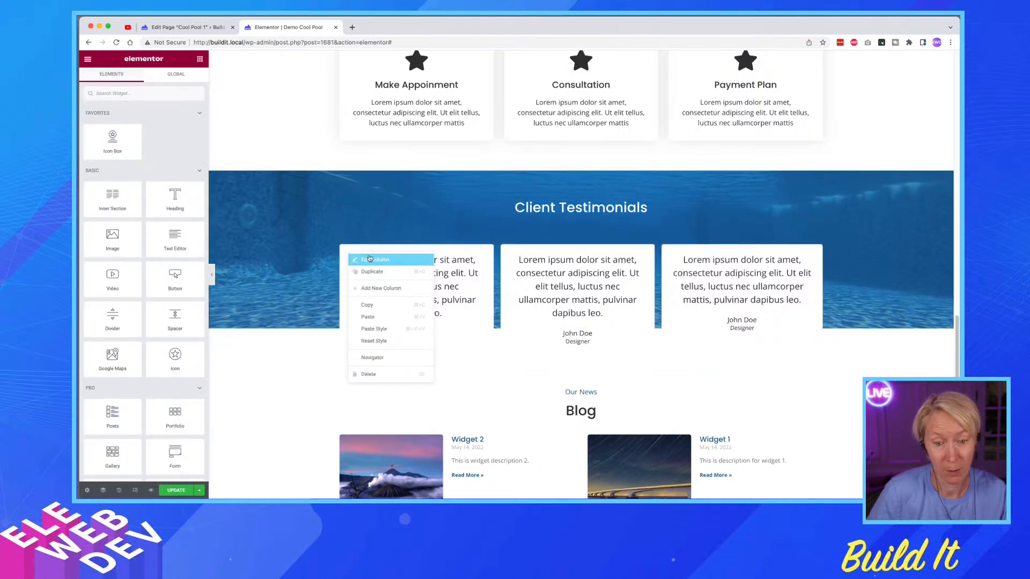
click(369, 258)
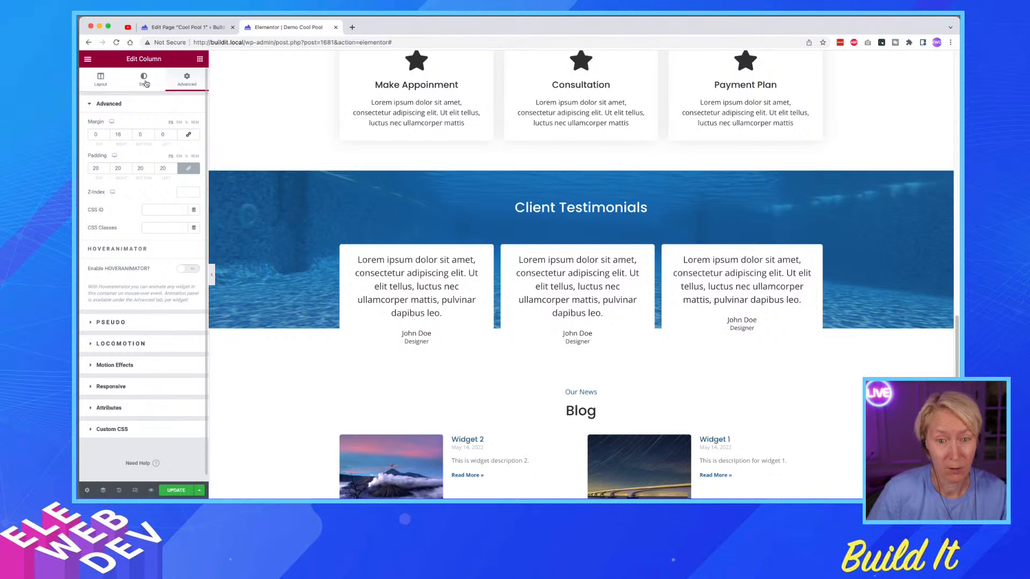
click(144, 81)
click(125, 315)
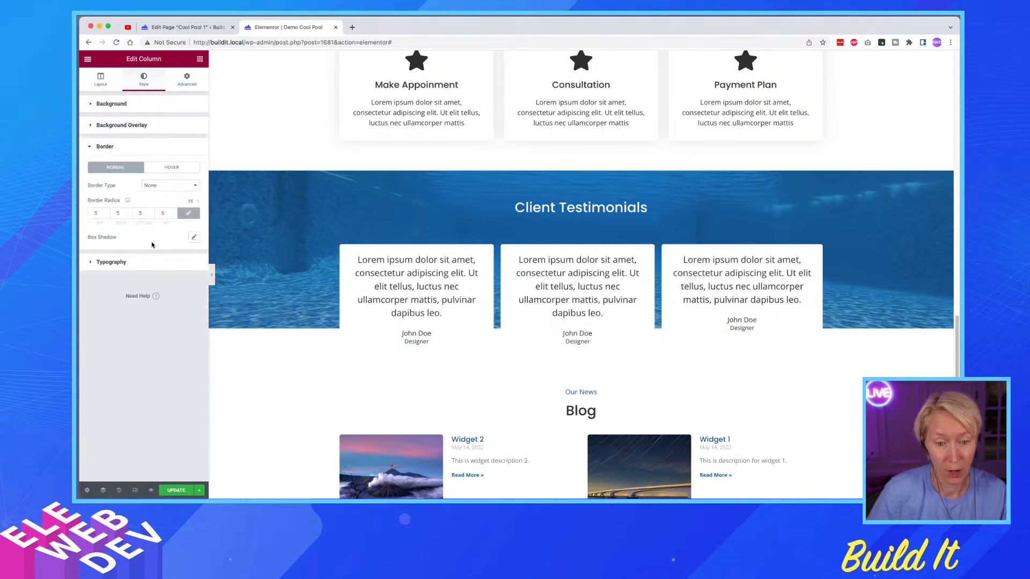
click(192, 237)
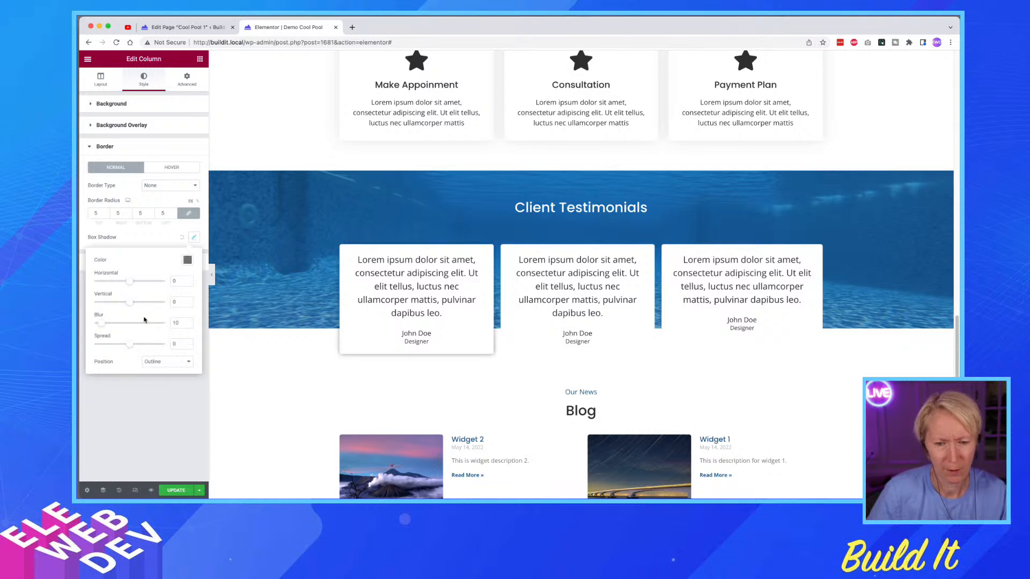
click(189, 322)
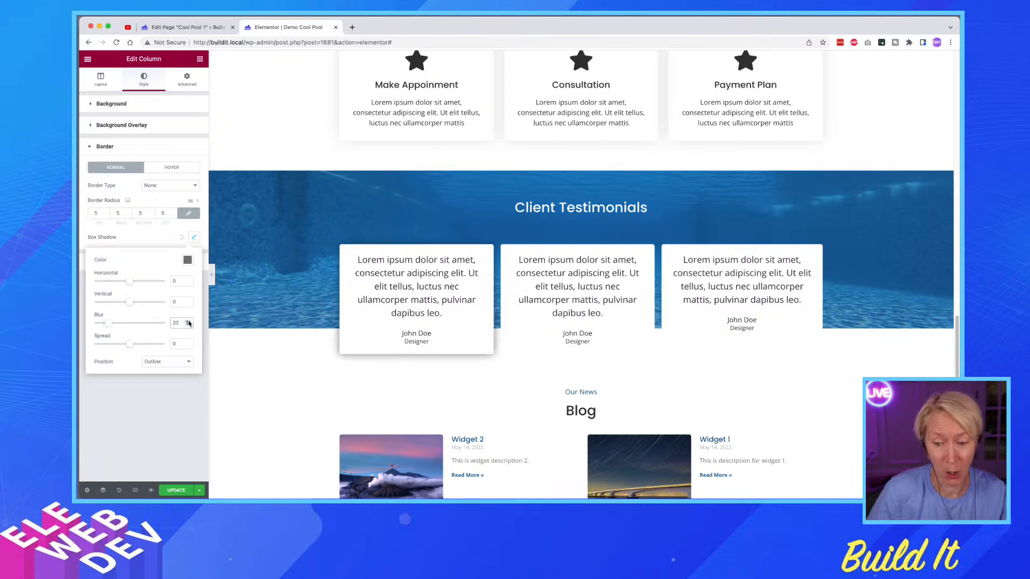
- Set the first column's box shadow color to rgba(0, 0, 0, 0.2)
click(187, 261)
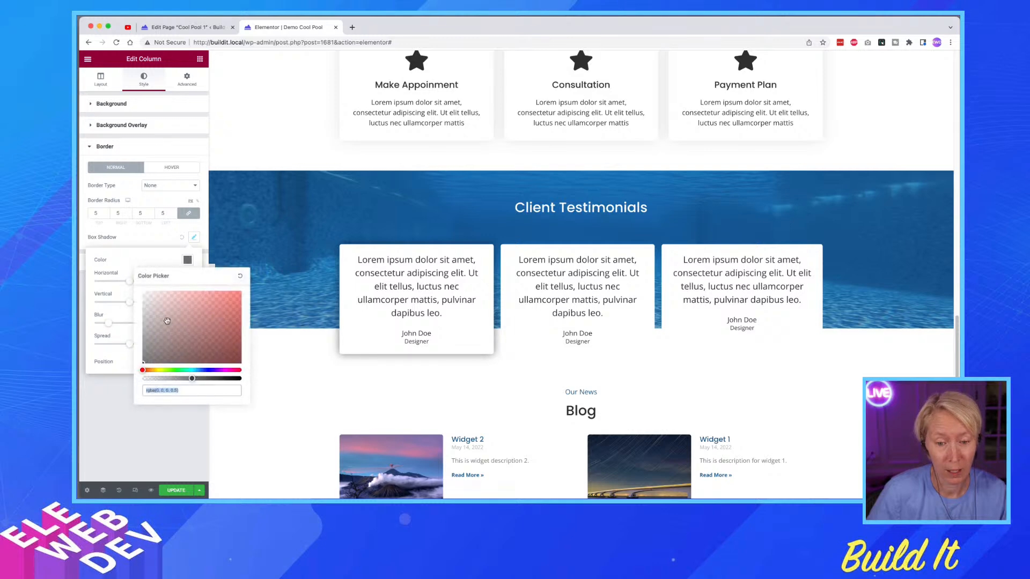
click(177, 390)
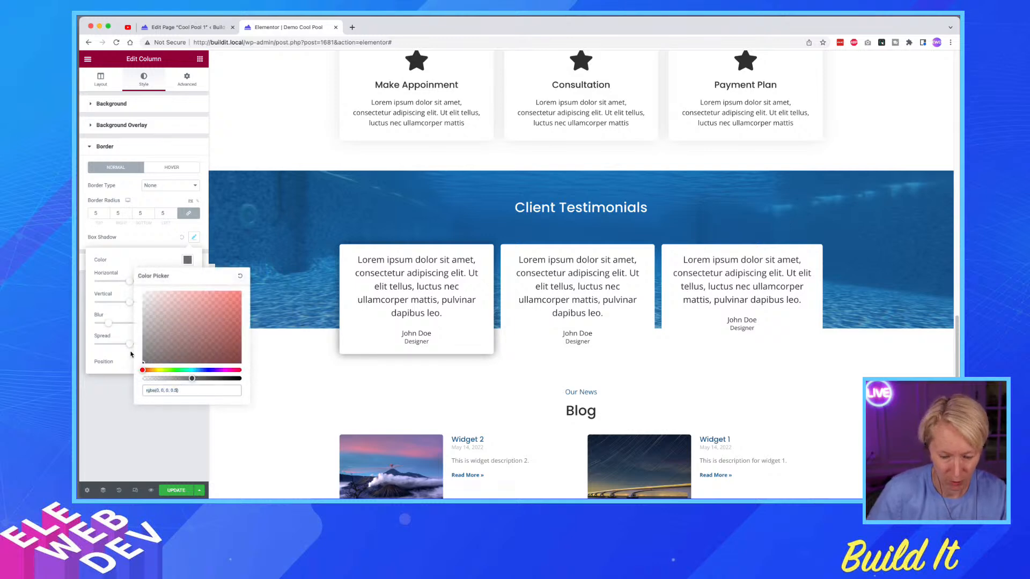
text(rgba(0, 0, 0, 0.2))
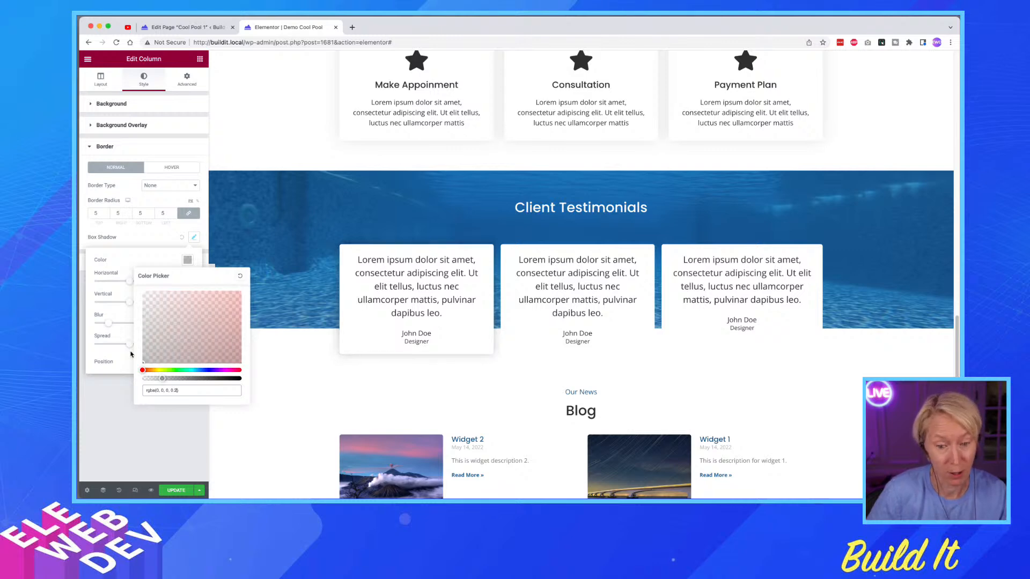
click(98, 417)
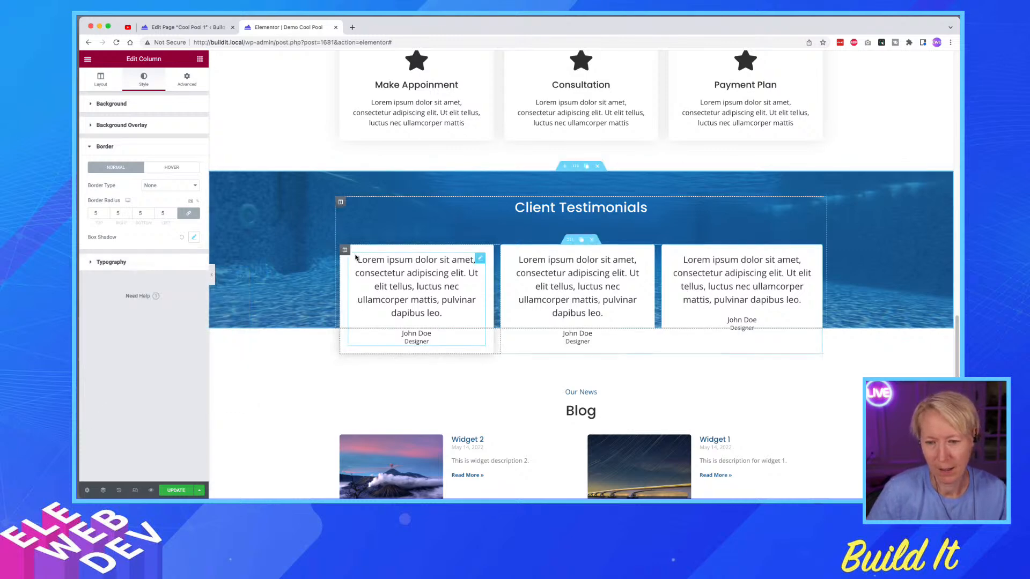
- Copy the first testimonial column's style and paste it onto the second and third testimonial columns
right_click(344, 250)
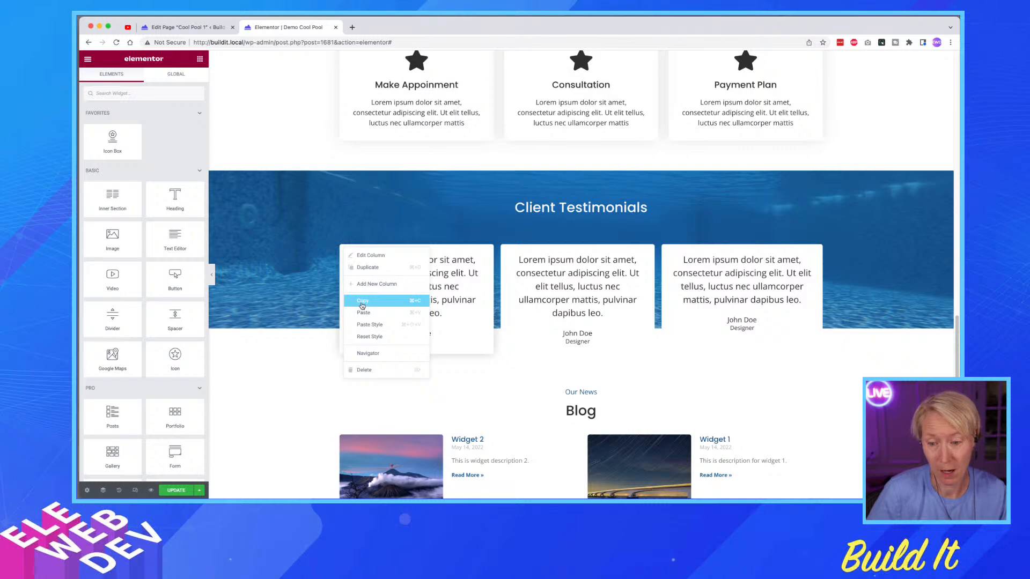
click(370, 299)
right_click(508, 250)
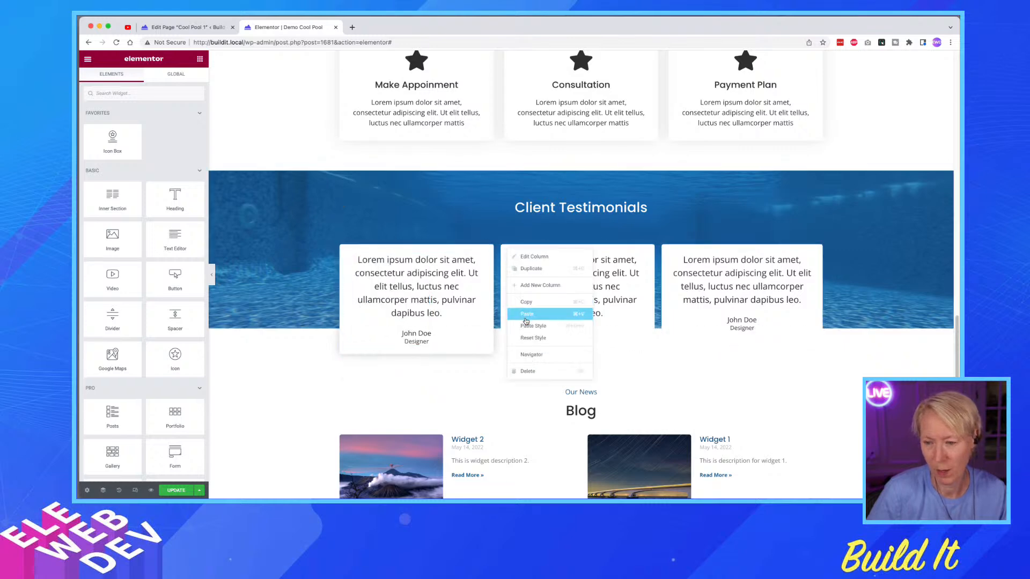
click(526, 327)
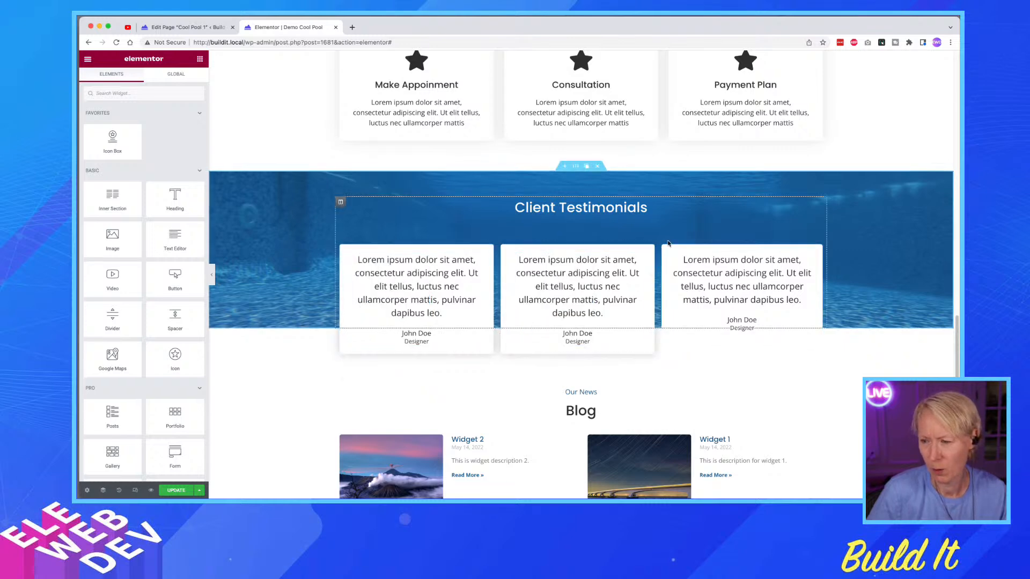
right_click(666, 250)
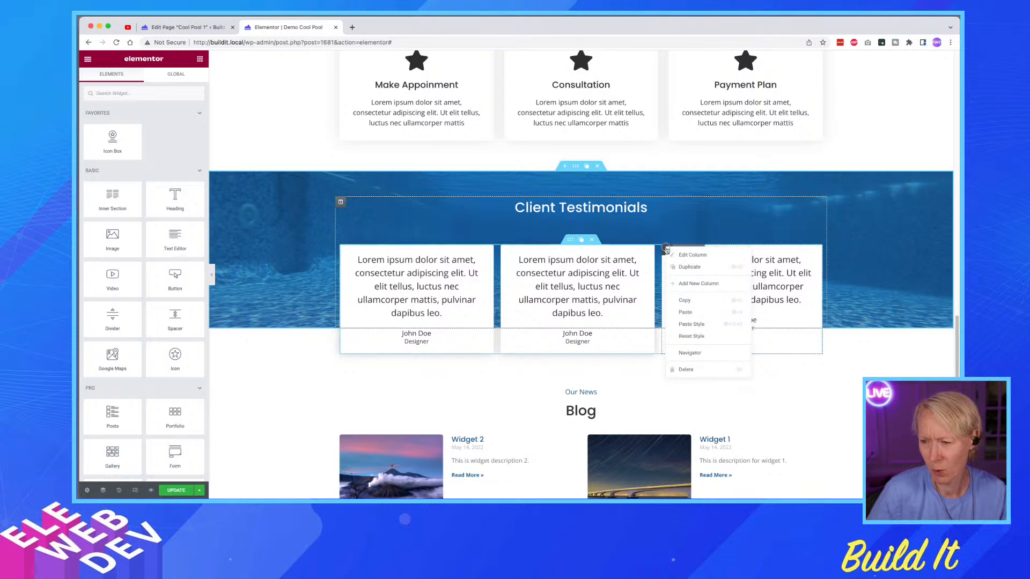
click(686, 328)
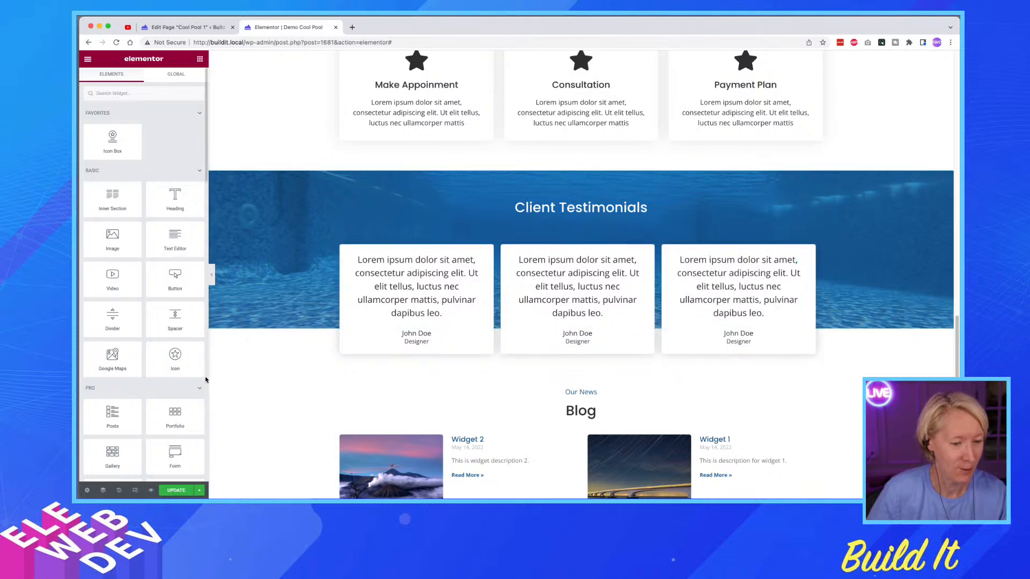
- Switch to Preview, examine the Client Testimonials section in the screencapture.jpeg reference design, and close the window
key(super+Tab)
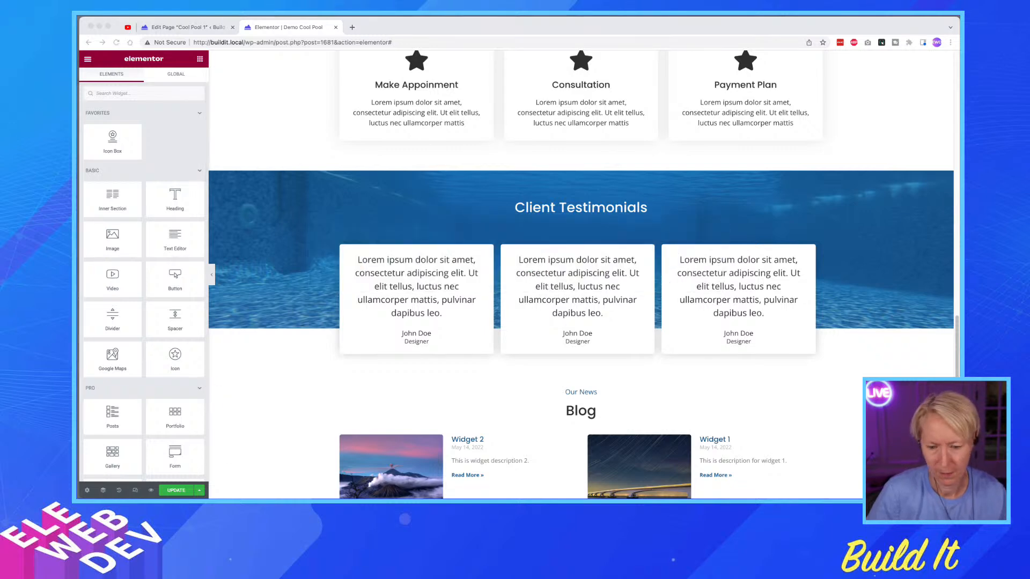
mouse_move(230, 498)
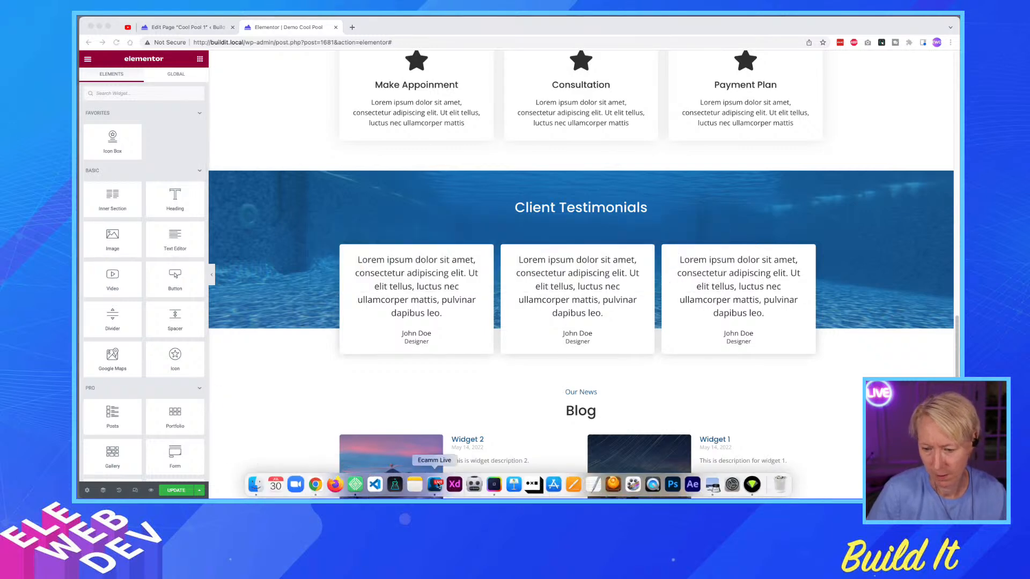
click(709, 484)
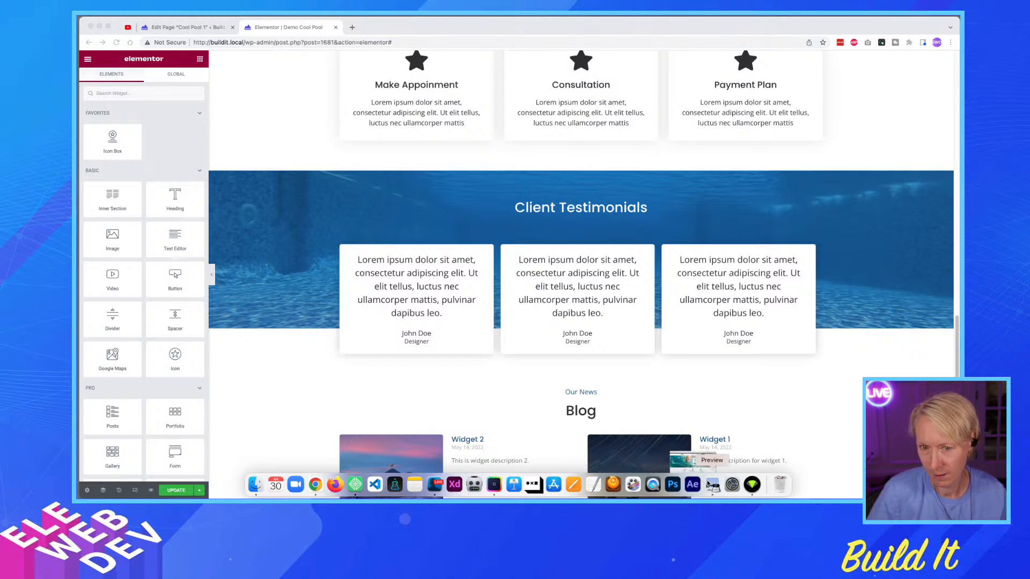
scroll(360, 262, down, 5)
scroll(416, 233, down, 10)
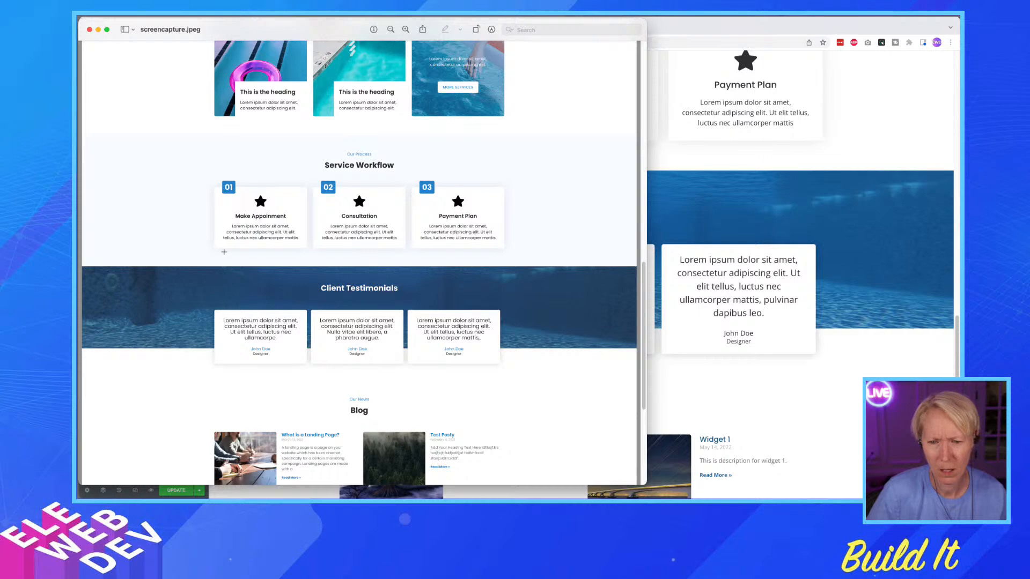
scroll(415, 271, down, 2)
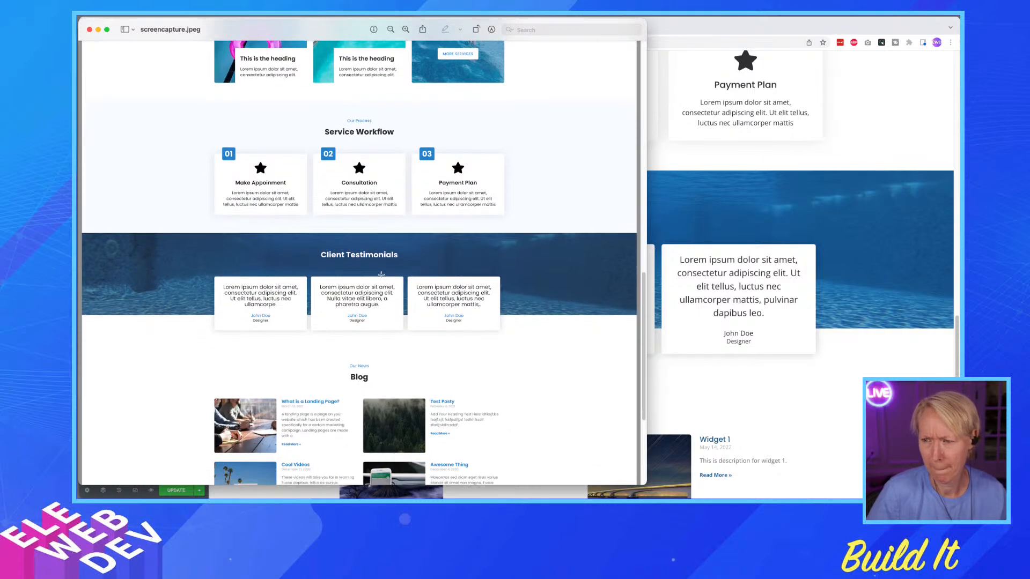
click(243, 329)
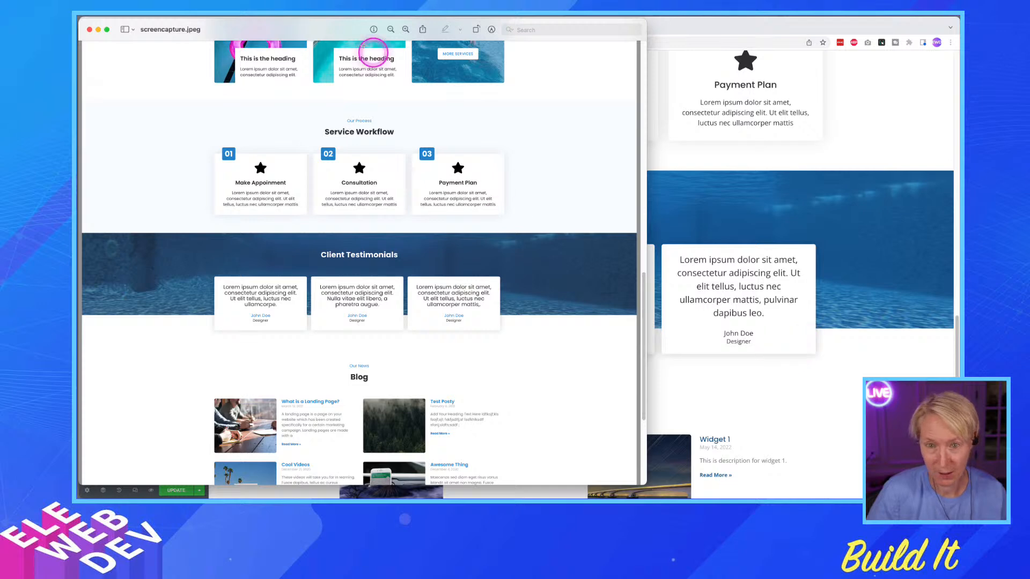
click(90, 30)
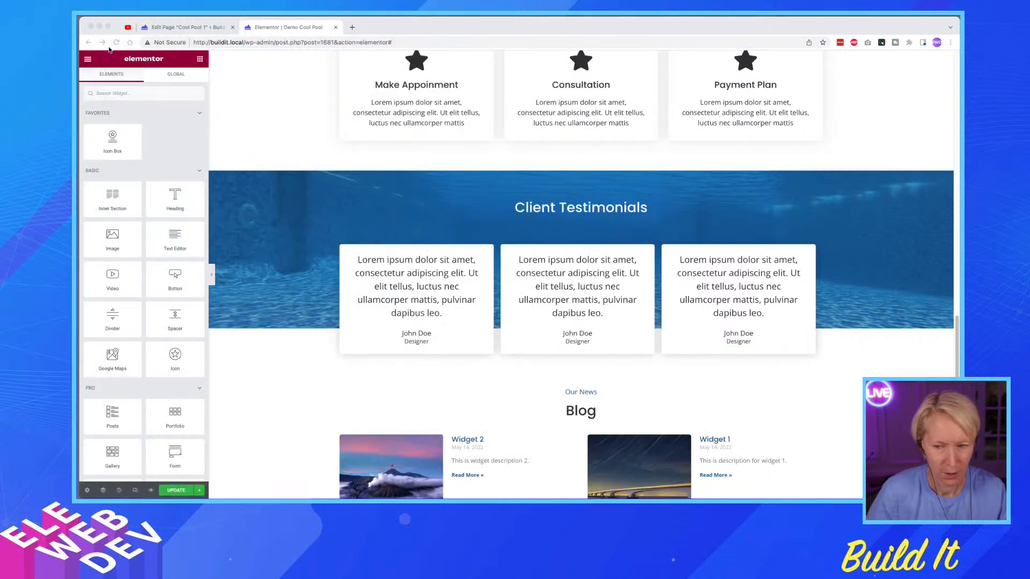
- Replace the hero section's placeholder background image with pool-hero.jpeg from the media library
scroll(449, 237, up, 1)
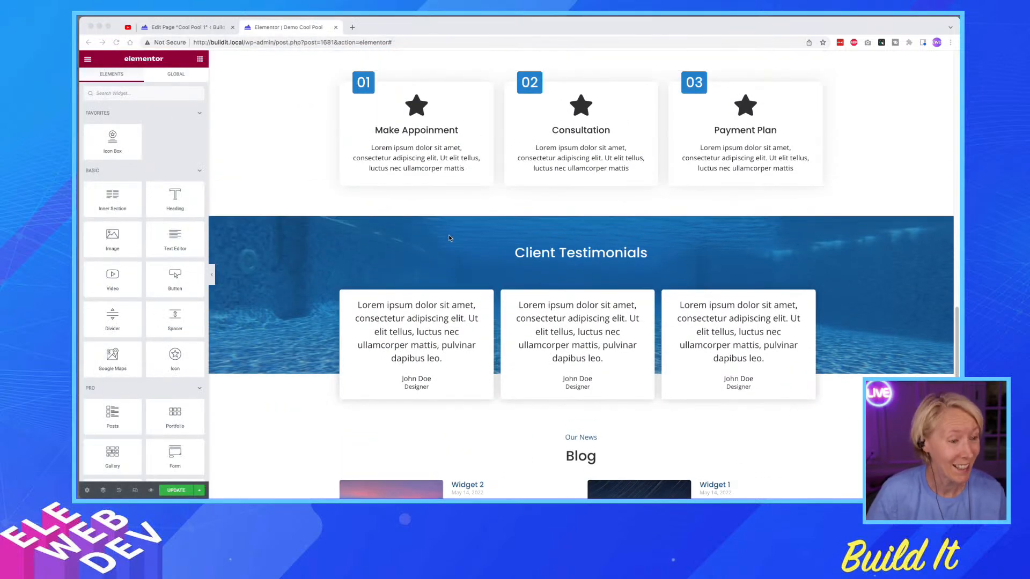
scroll(448, 235, up, 10)
scroll(449, 237, up, 12)
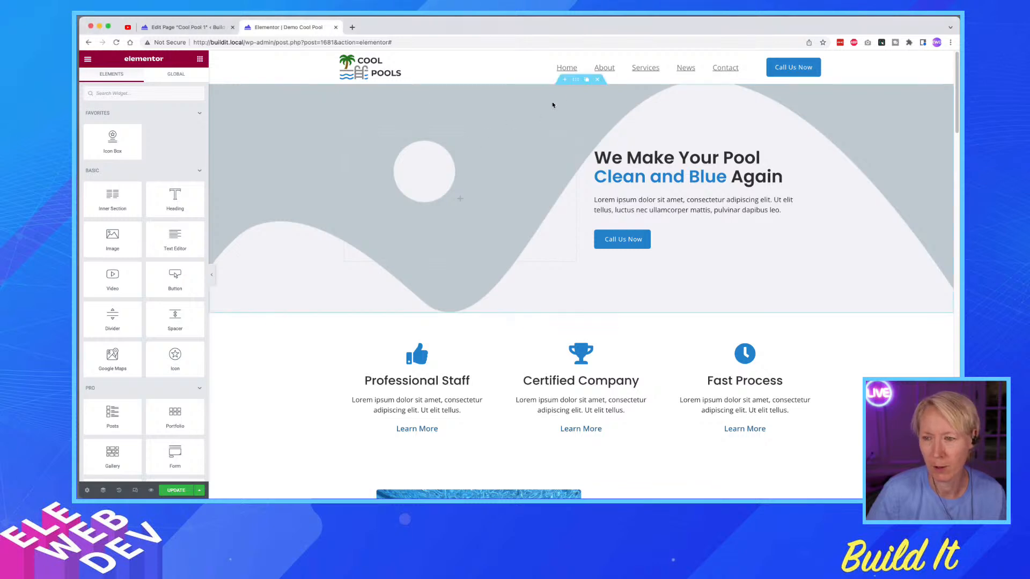
right_click(578, 81)
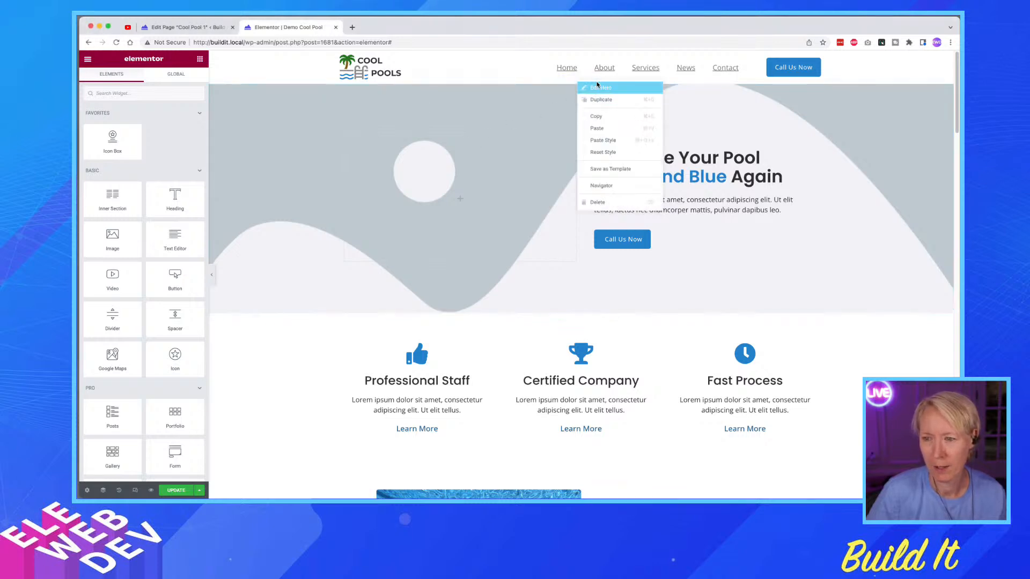
click(598, 87)
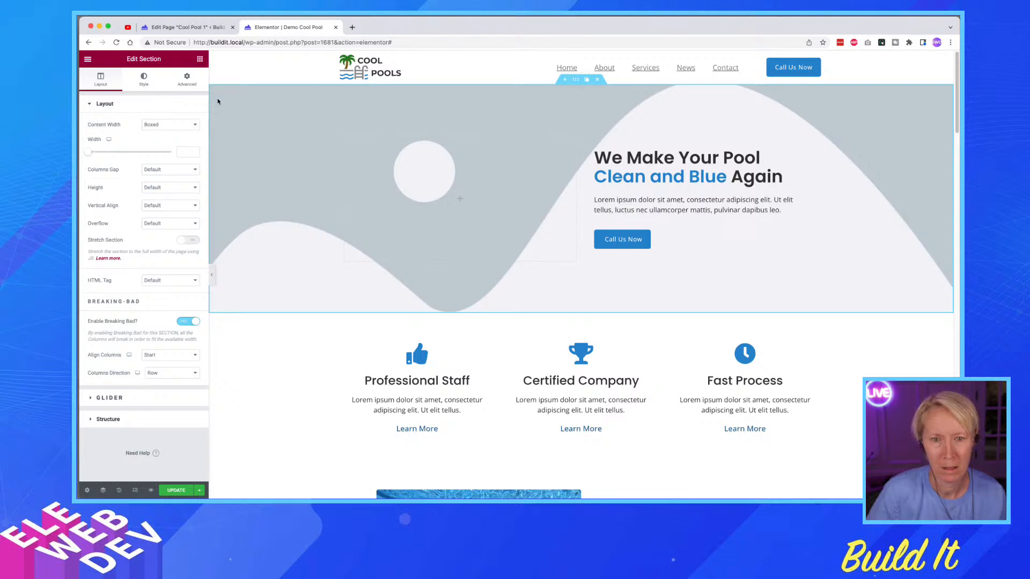
click(143, 79)
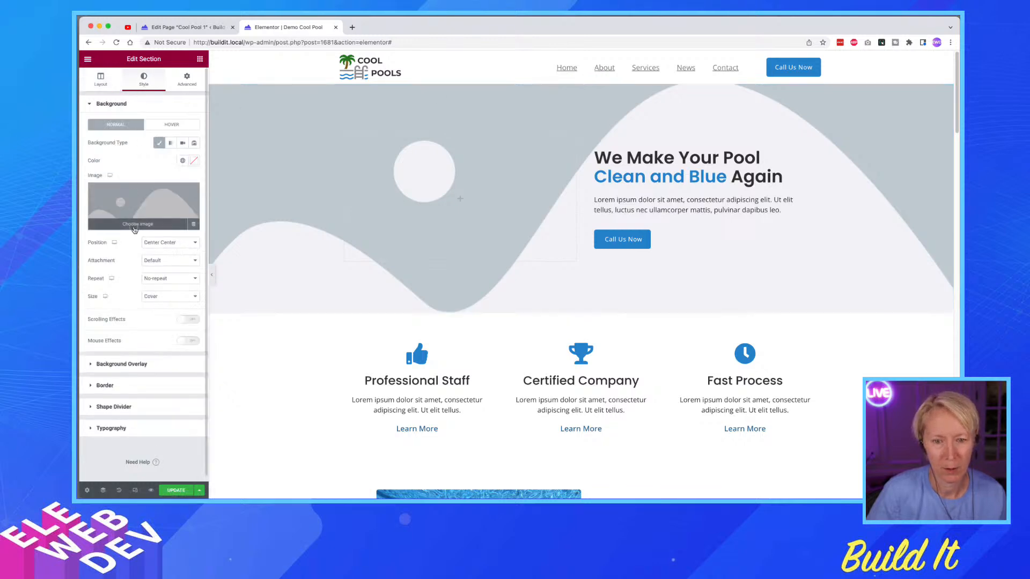
click(134, 225)
click(280, 155)
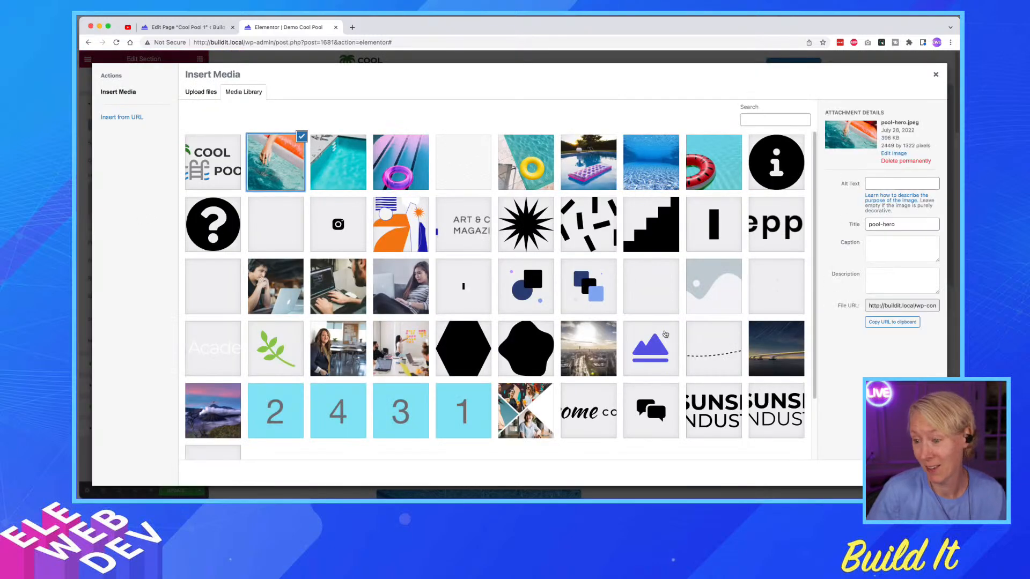
click(917, 473)
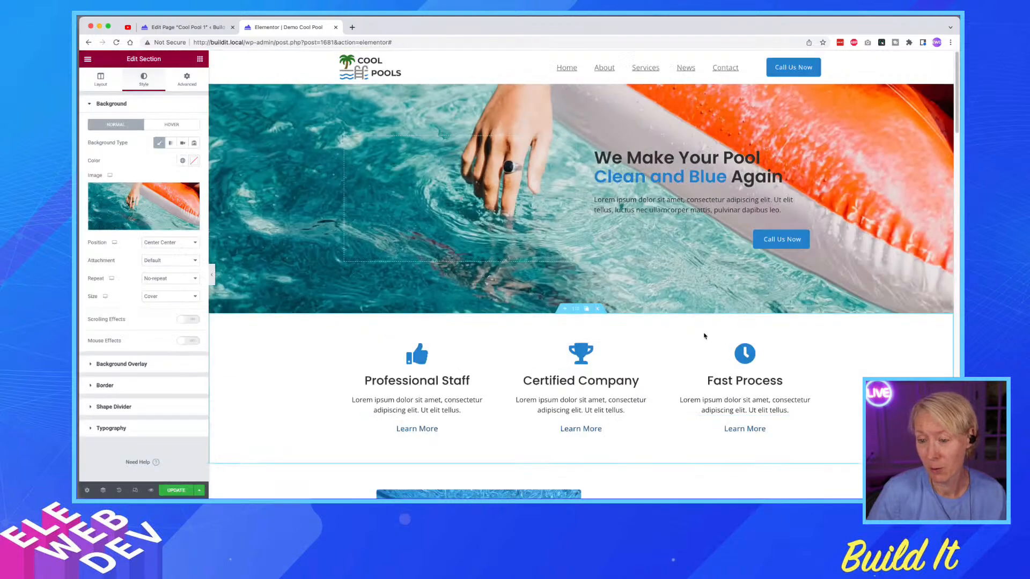
scroll(621, 301, down, 2)
scroll(619, 303, up, 1)
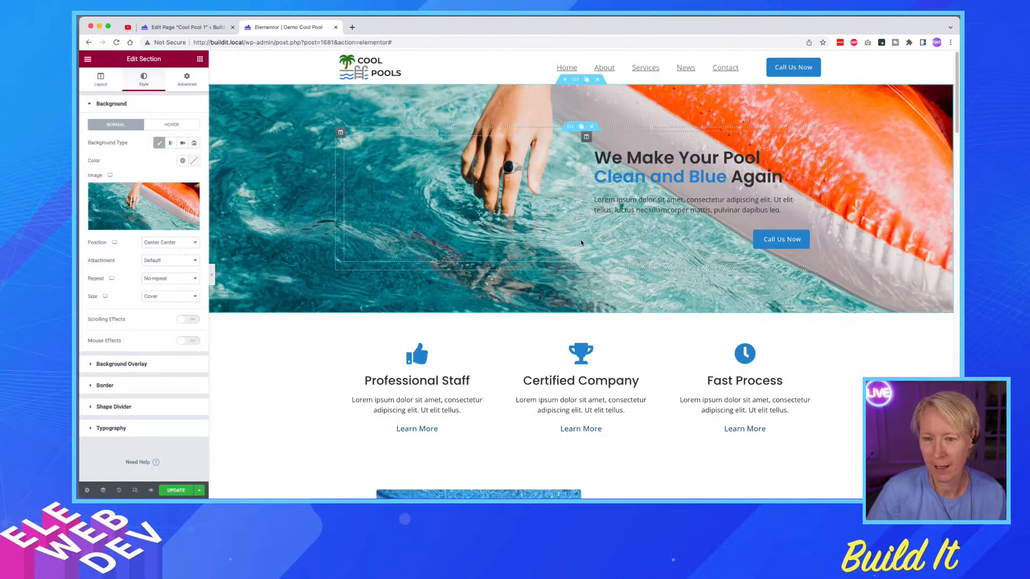
- Open the Cool Pool 1 page in the Elementor editor and check its preview
click(198, 30)
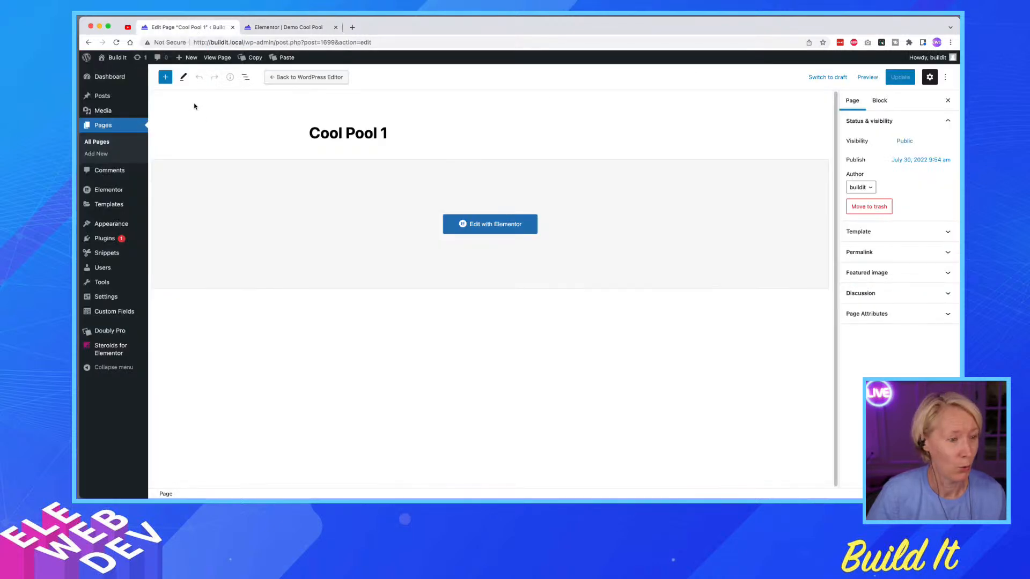
click(516, 230)
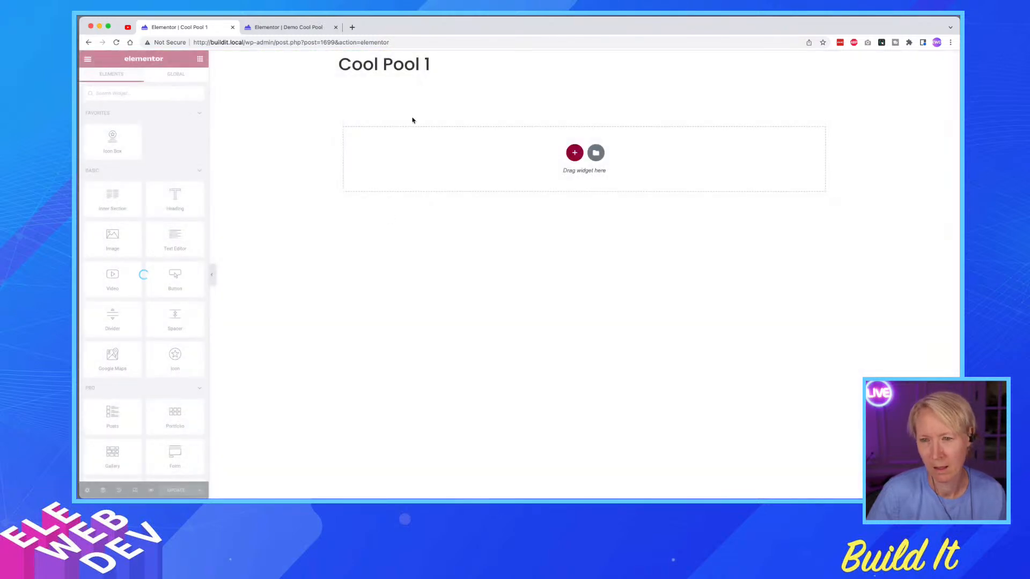
click(151, 491)
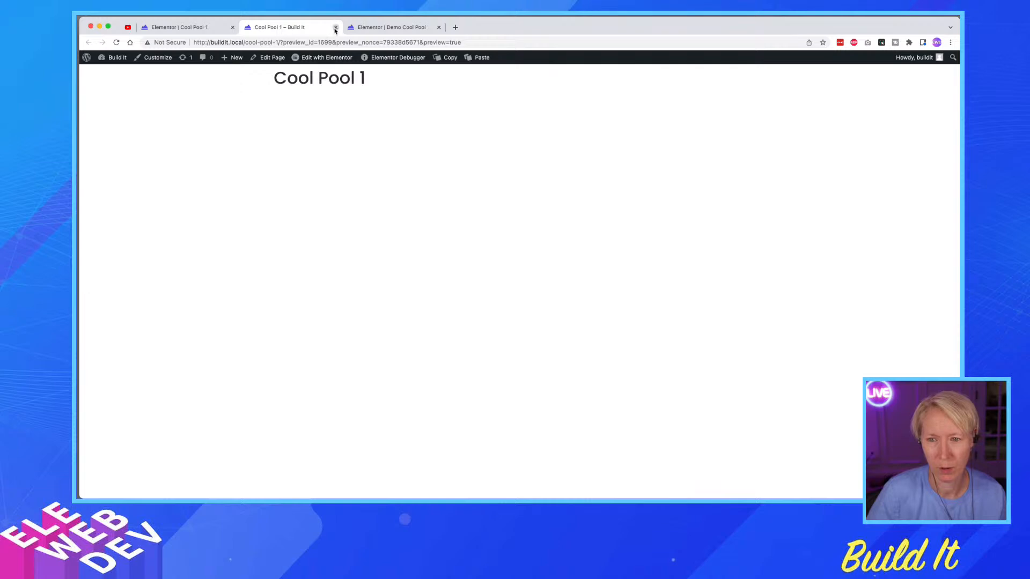
click(335, 27)
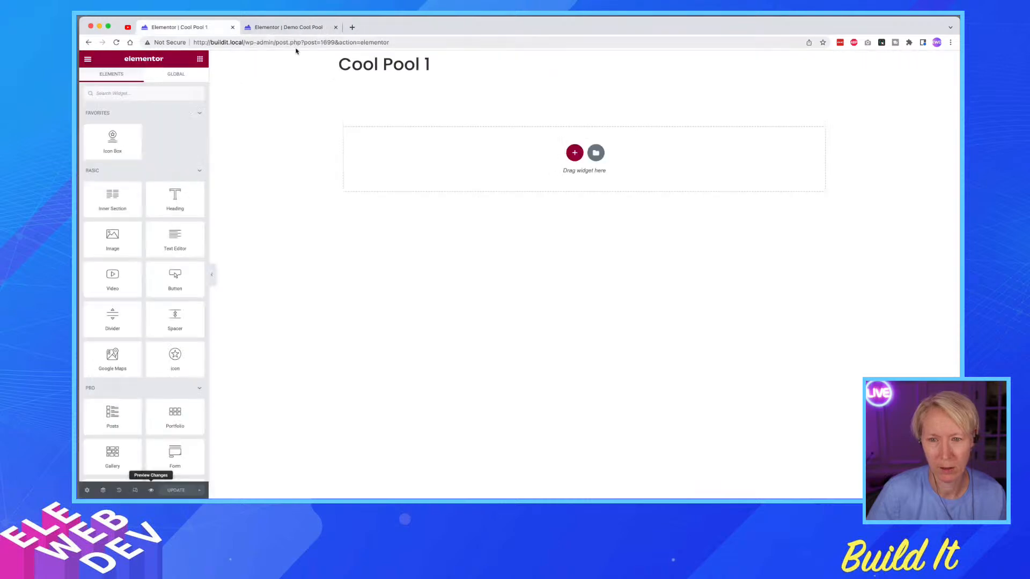
- Set the Cool Pool 1 page layout to Elementor Canvas and update the page
click(88, 492)
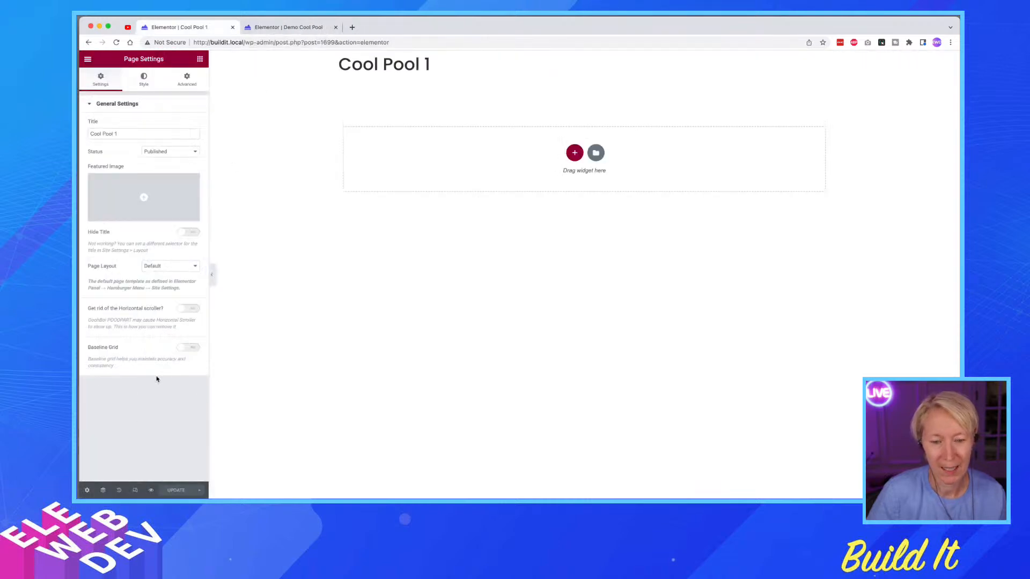
click(171, 266)
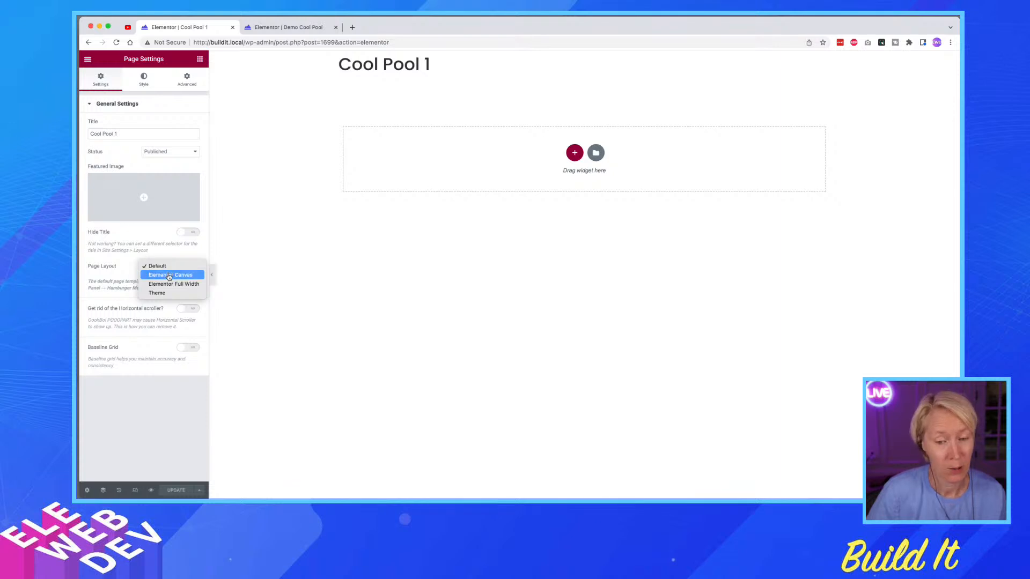
click(169, 275)
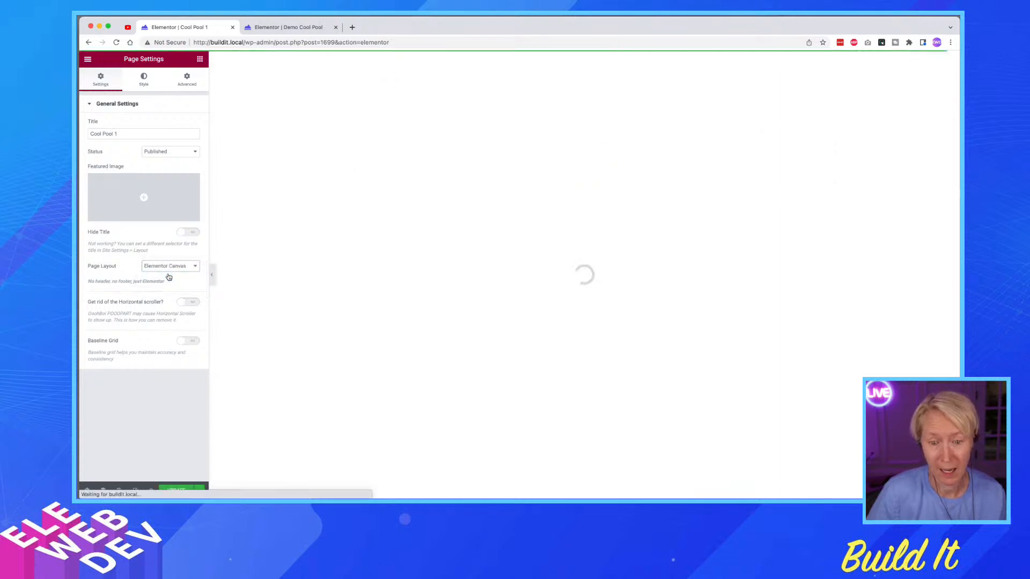
click(178, 491)
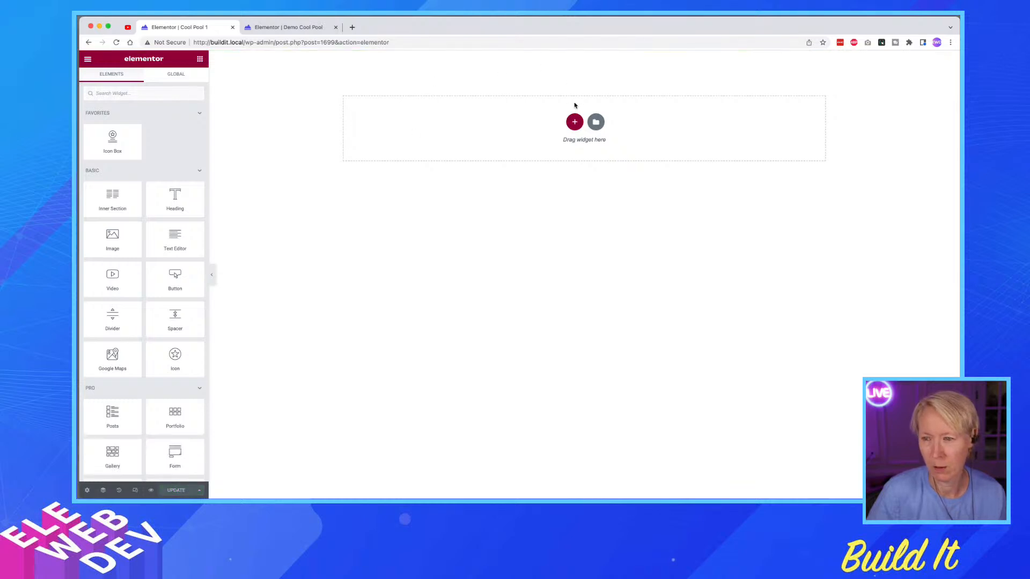
- Add a section with two equal columns and place an Image widget in its first column
click(574, 121)
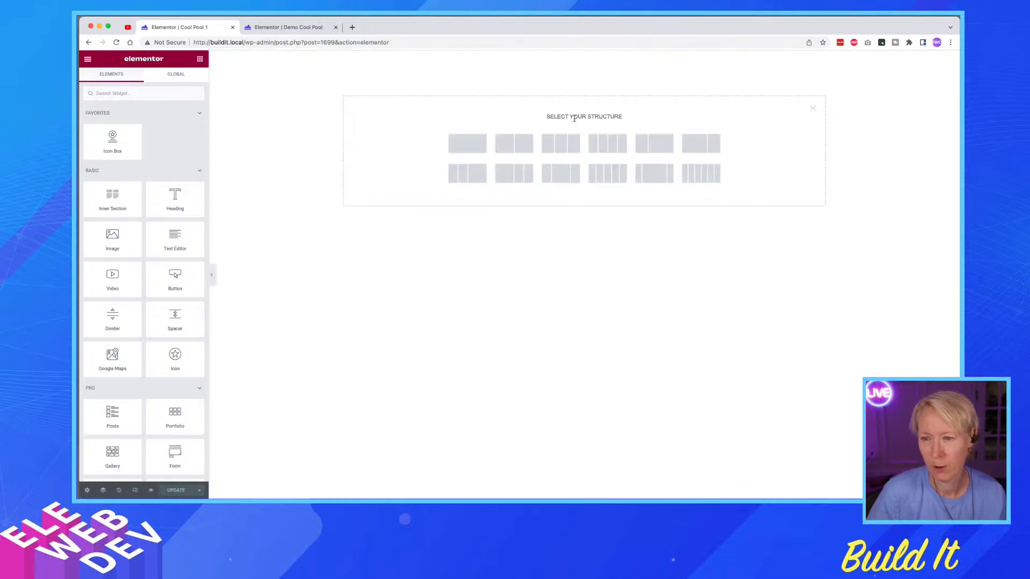
click(511, 146)
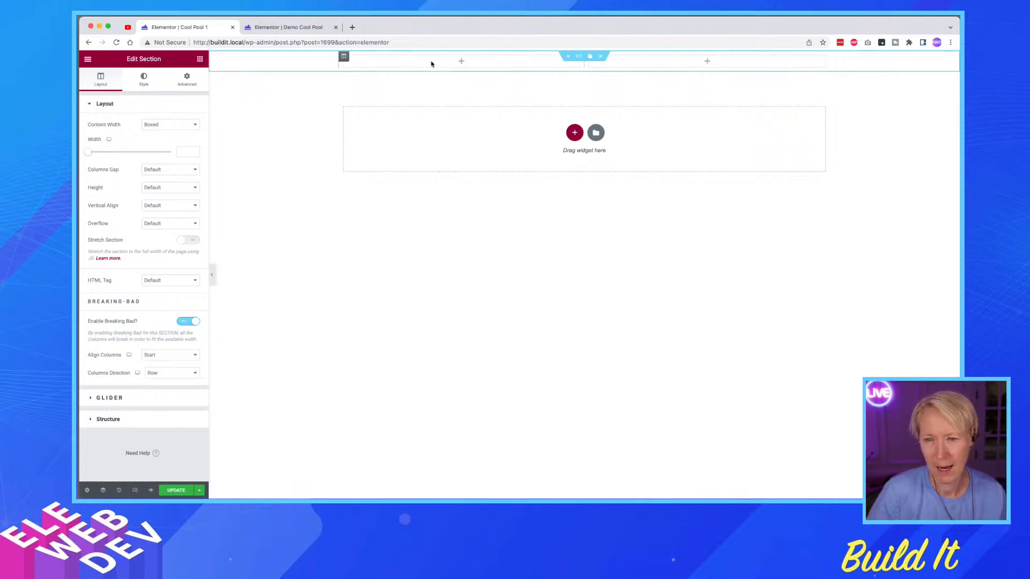
click(200, 59)
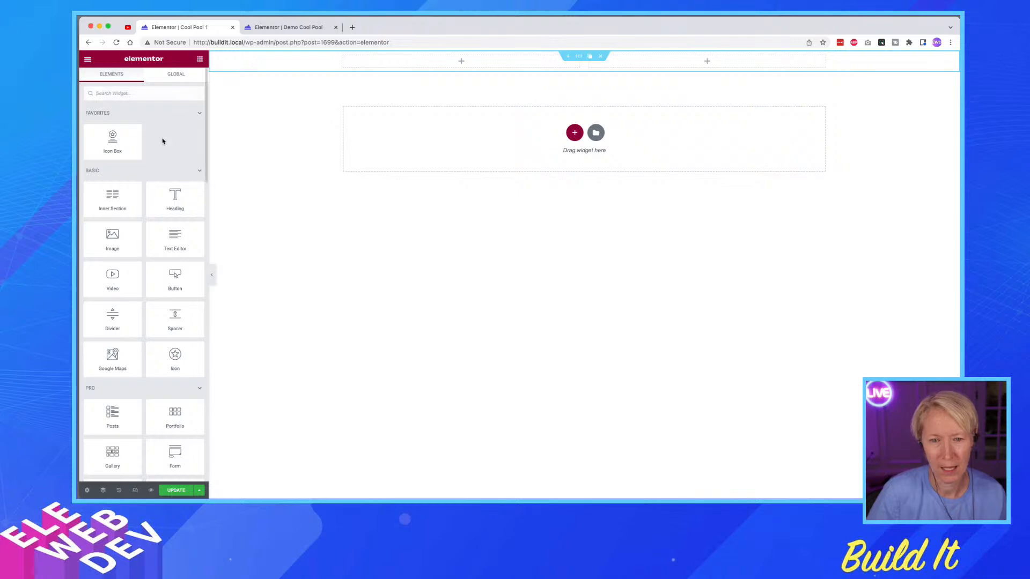
drag(123, 240, 408, 70)
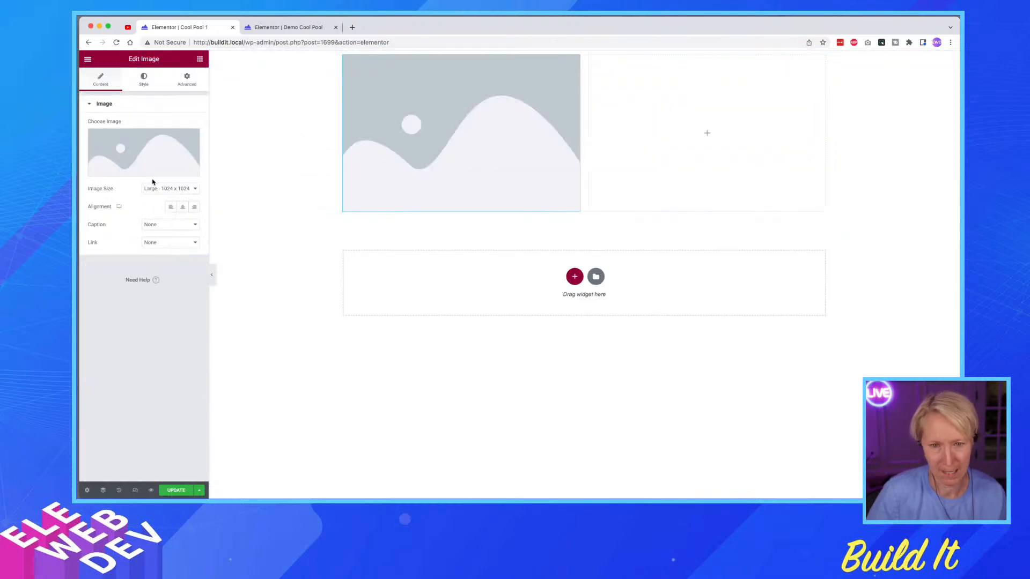
- Insert CoolPoolLogo.svg from the media library into the first column's Image widget
click(153, 173)
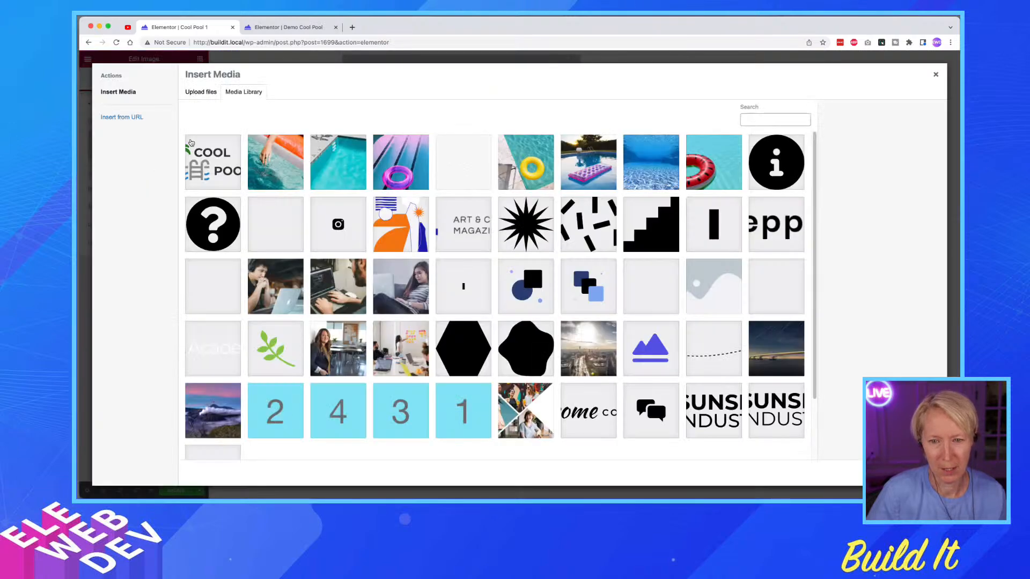
click(199, 154)
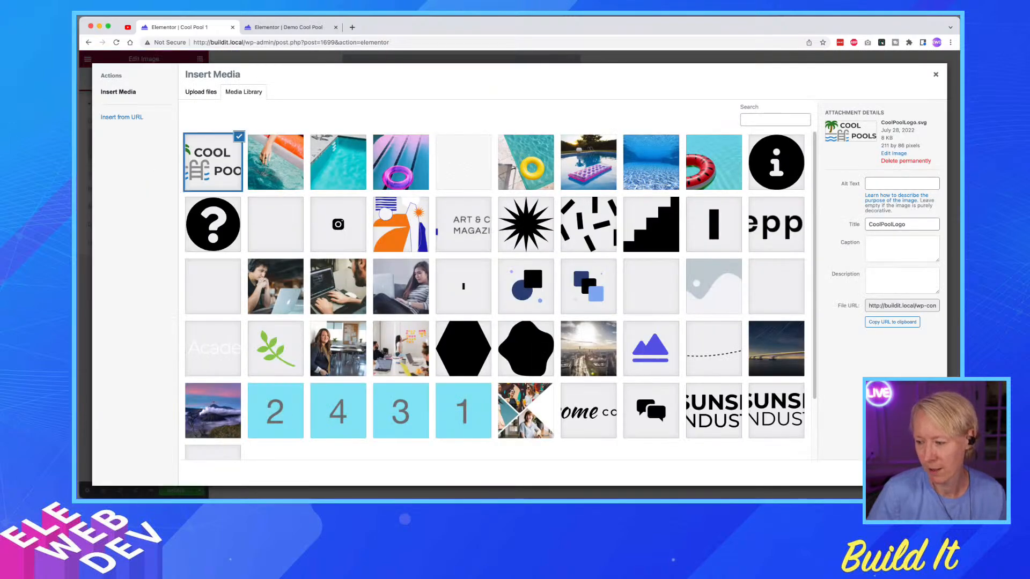
click(919, 473)
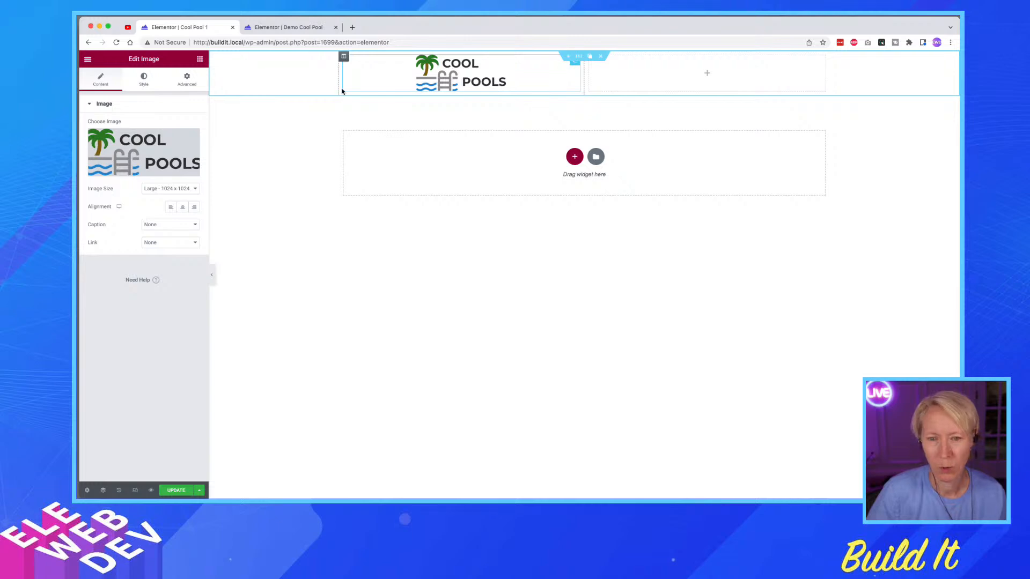
- Left-align the logo in the first column and set its image size to Full
click(169, 209)
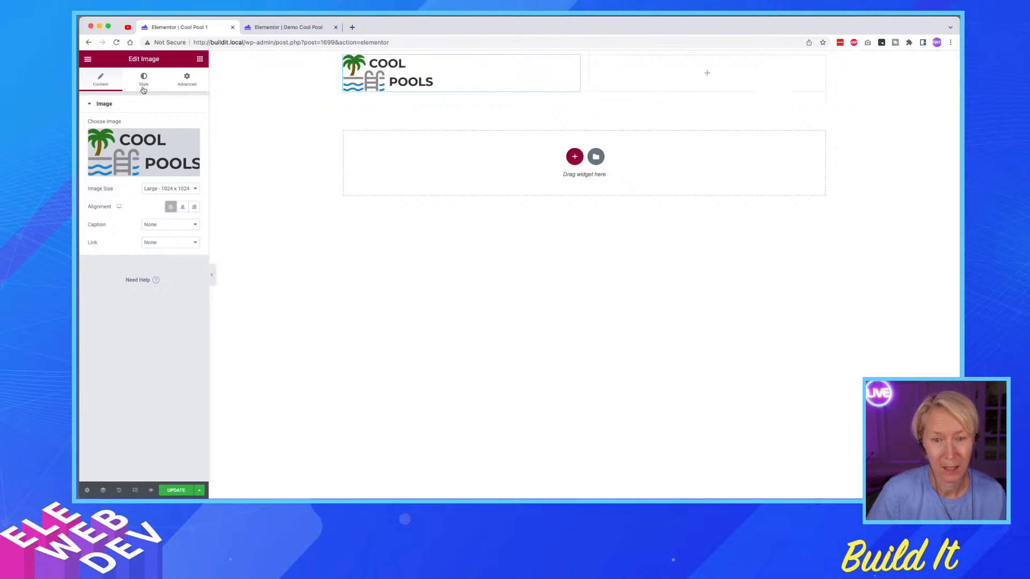
click(143, 79)
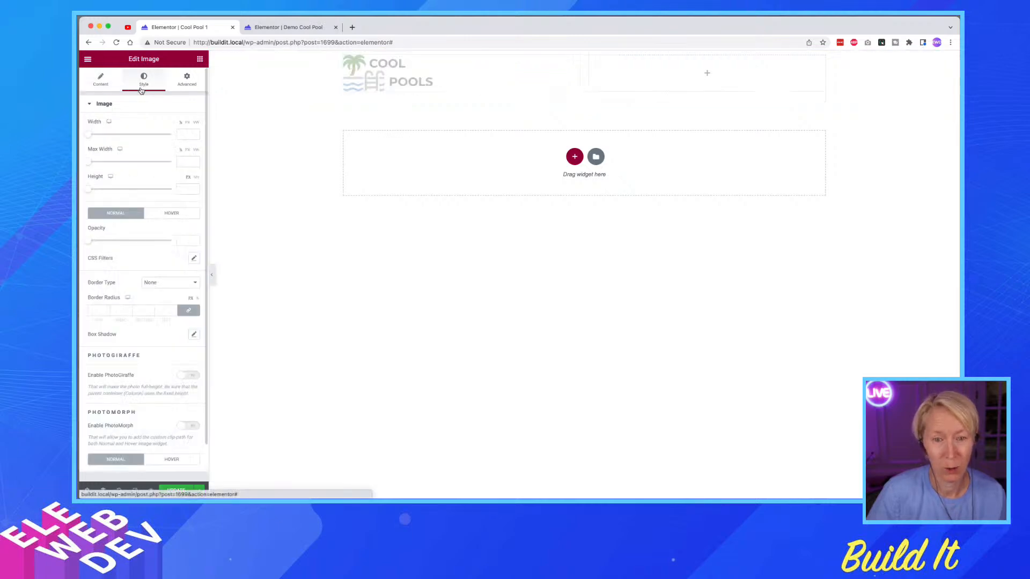
click(100, 79)
click(161, 188)
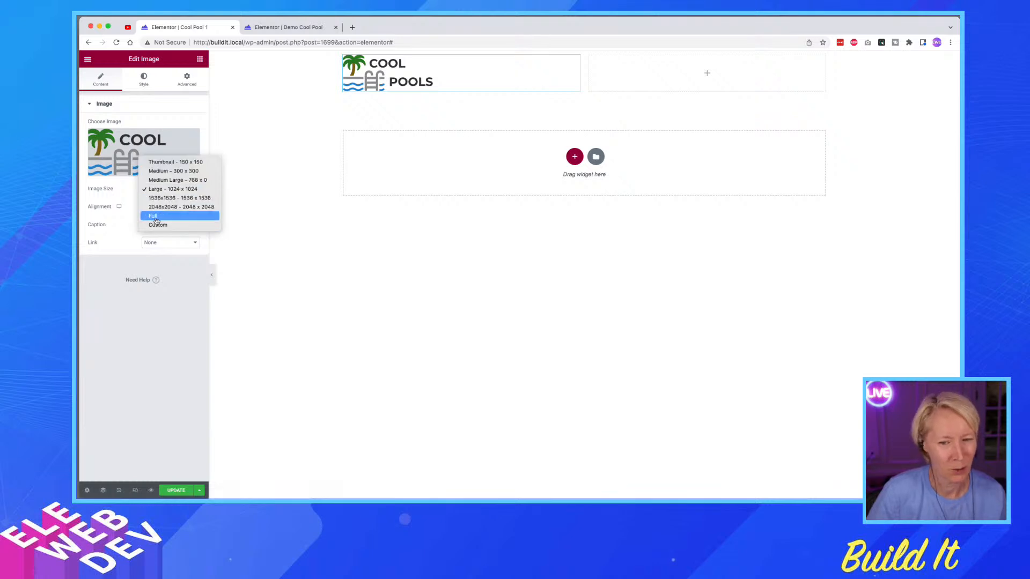
click(154, 217)
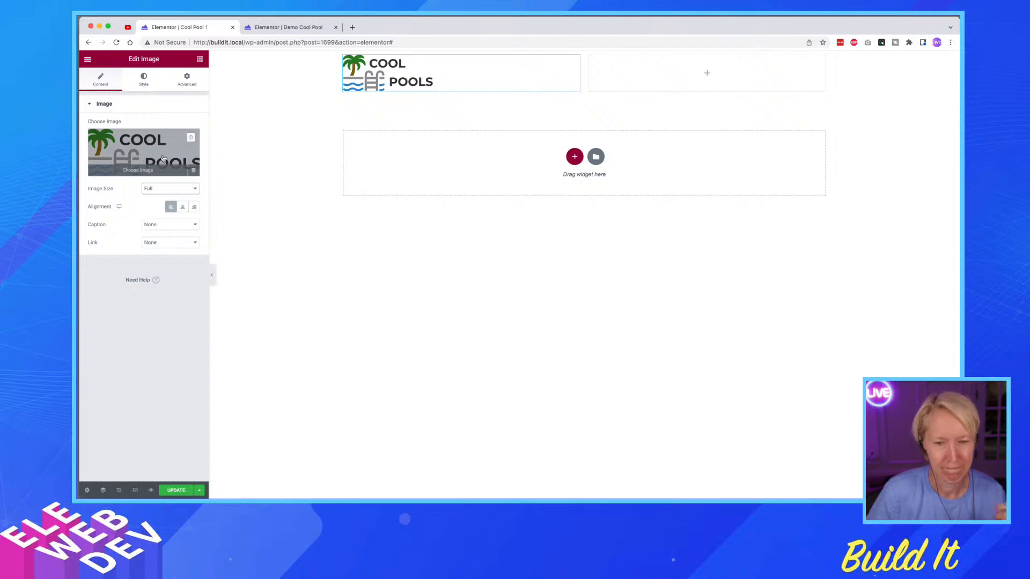
- Set the logo image's width to 25%
click(144, 79)
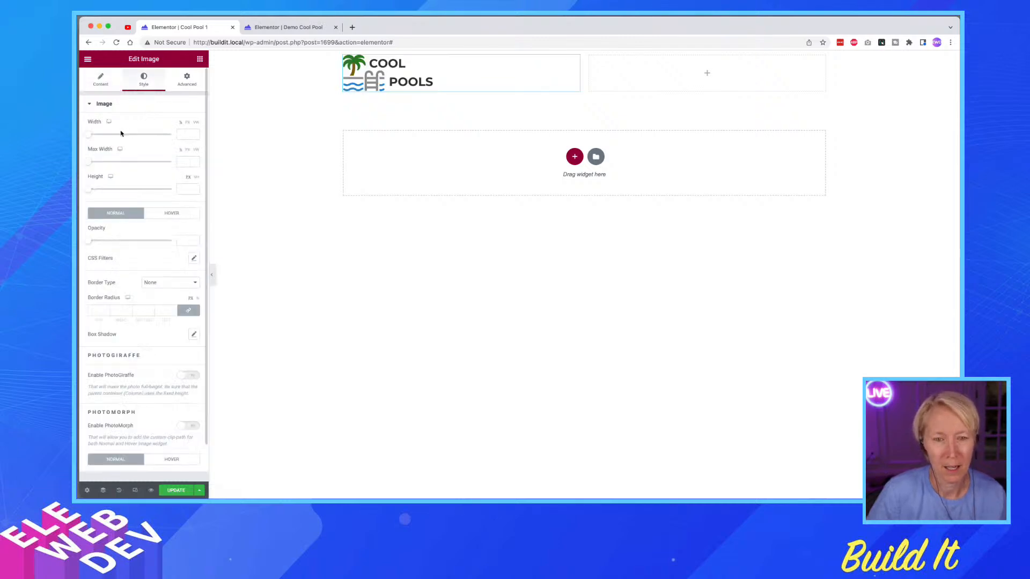
drag(89, 138, 110, 137)
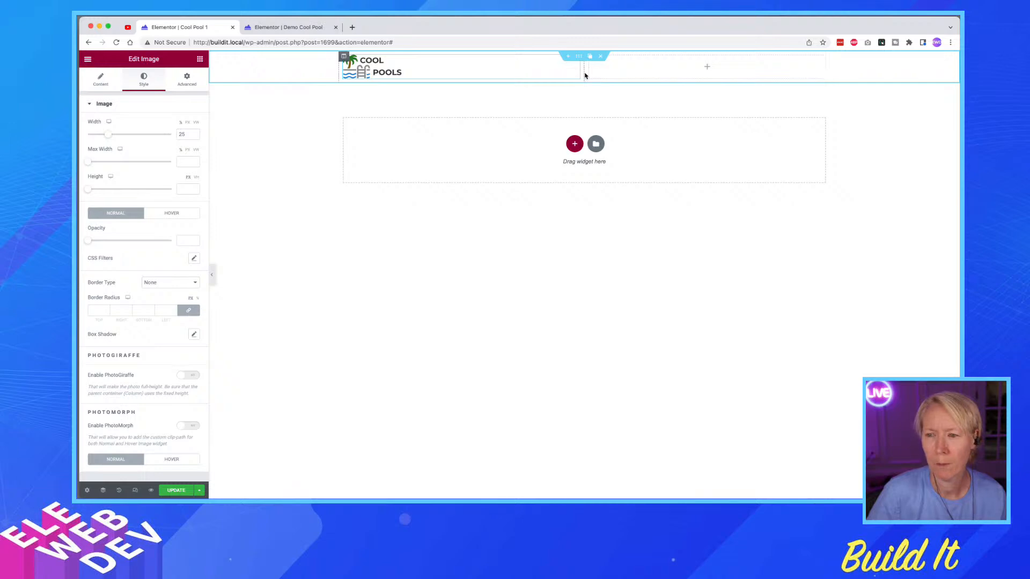
- Add a Nav Menu widget to the header's second column and align its items to the right
click(199, 59)
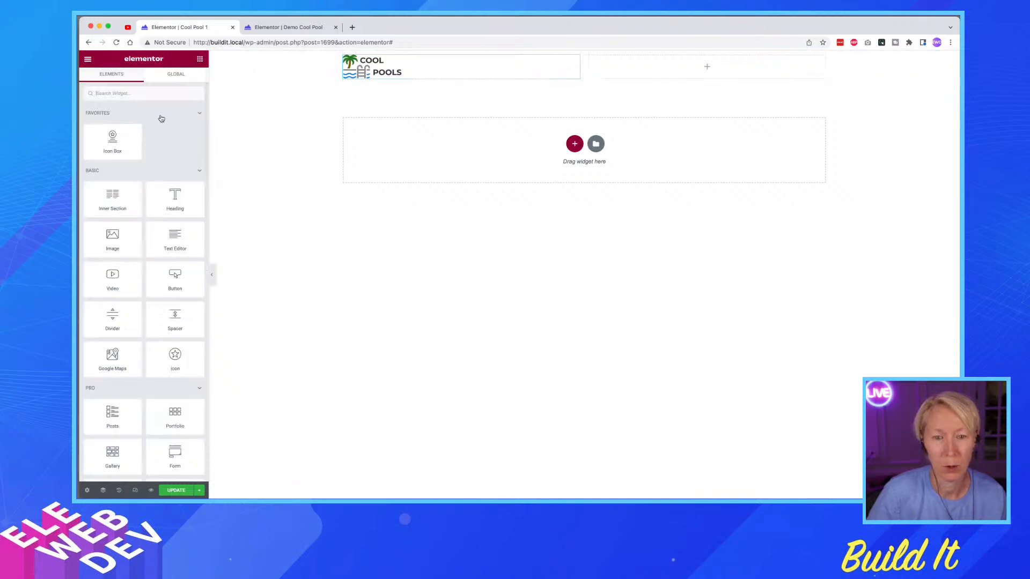
scroll(125, 406, down, 5)
drag(124, 405, 640, 67)
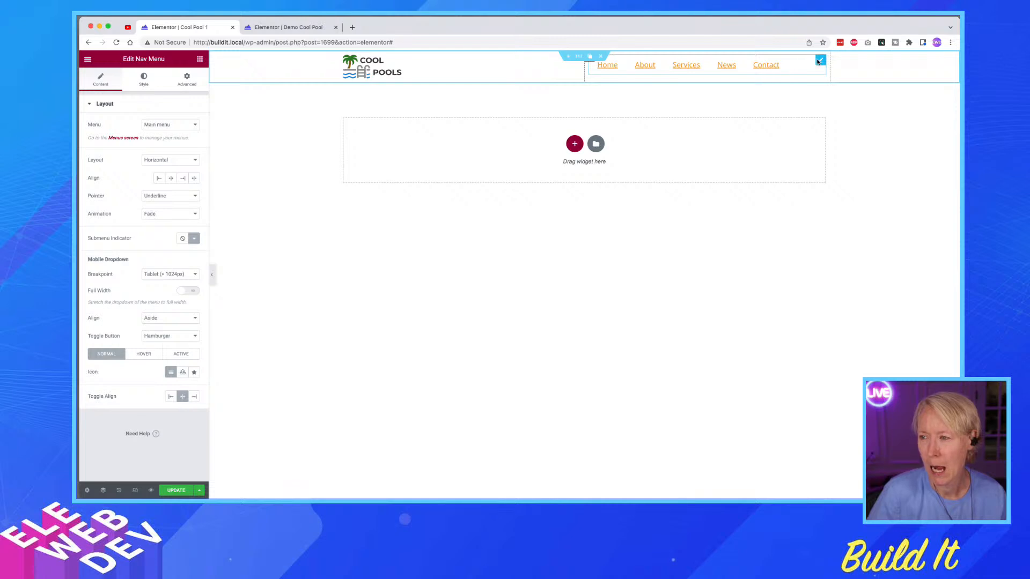
click(181, 182)
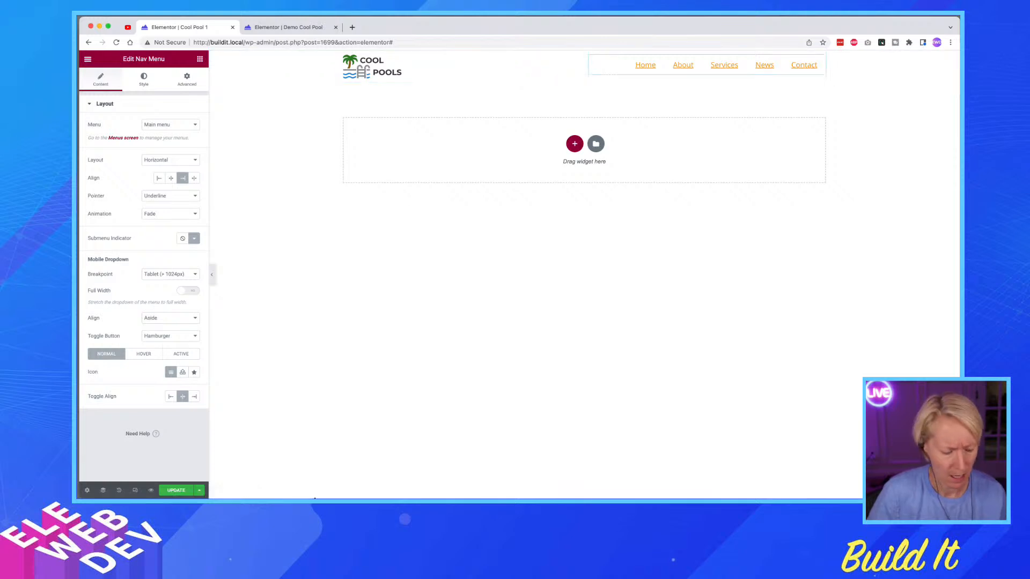
- Switch to screencapture.jpeg to examine the reference header's menu and call button, and return to the Elementor editor
key(super+Tab)
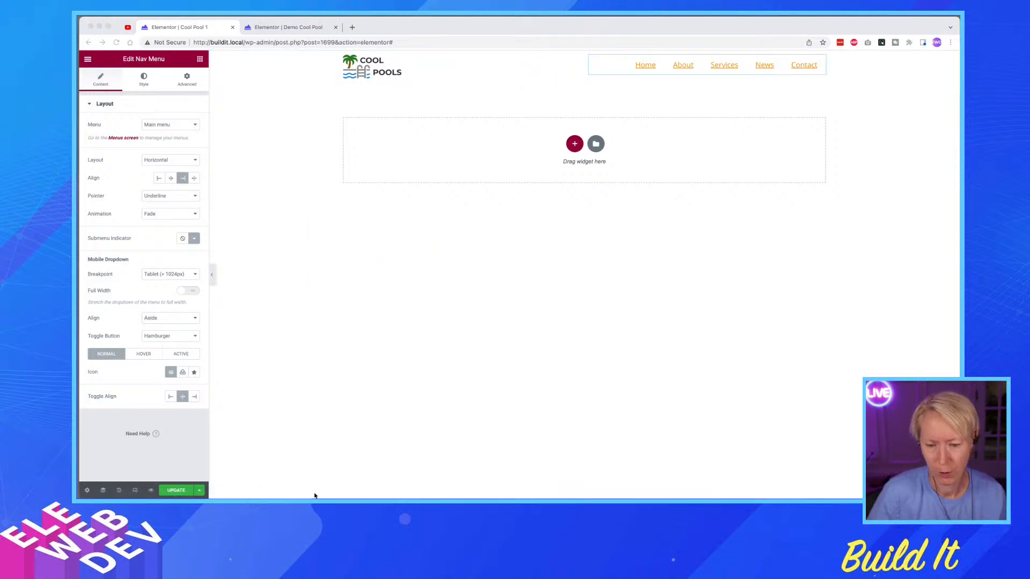
mouse_move(513, 488)
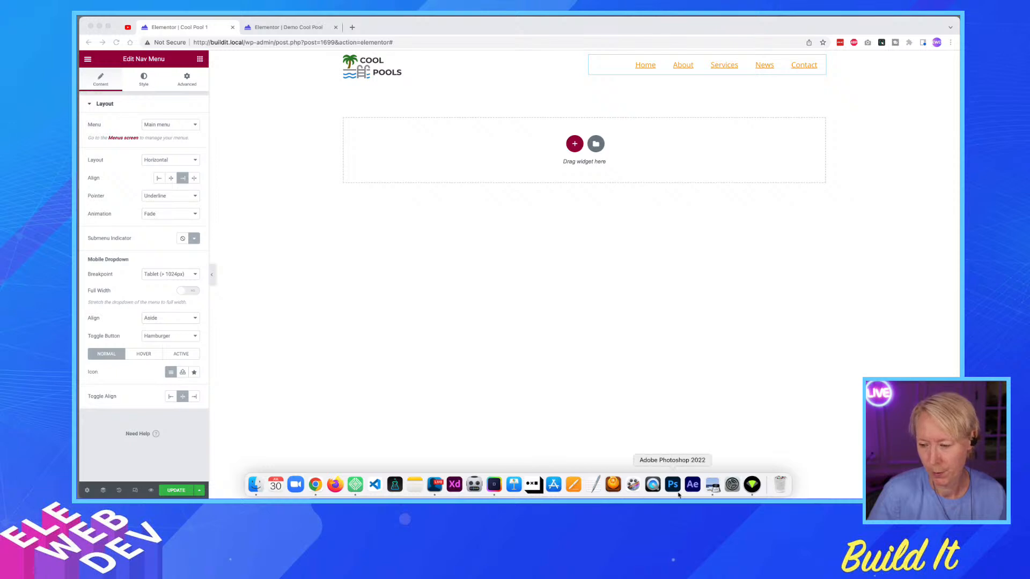
click(714, 485)
scroll(374, 113, up, 10)
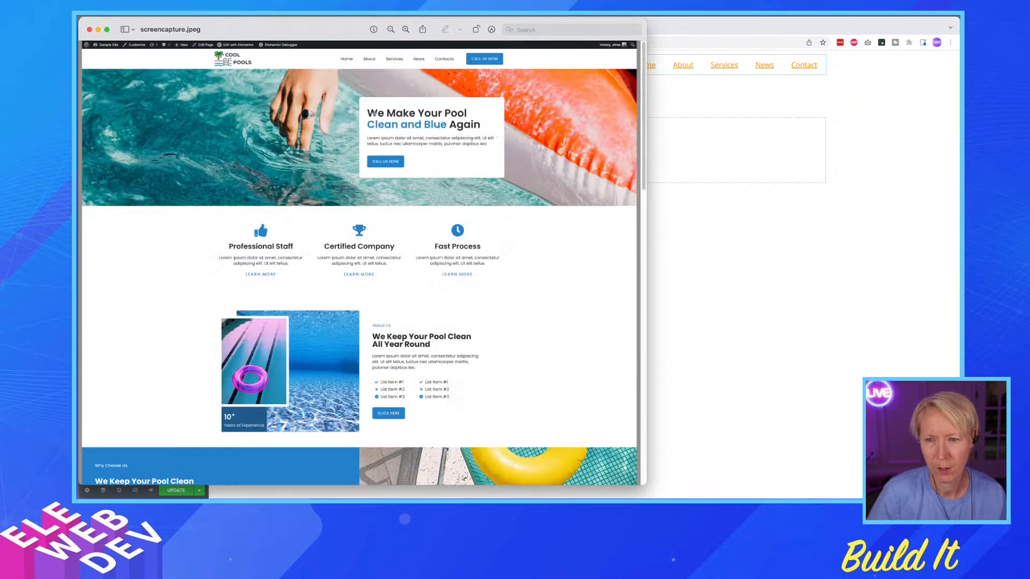
click(484, 58)
key(ctrl+m)
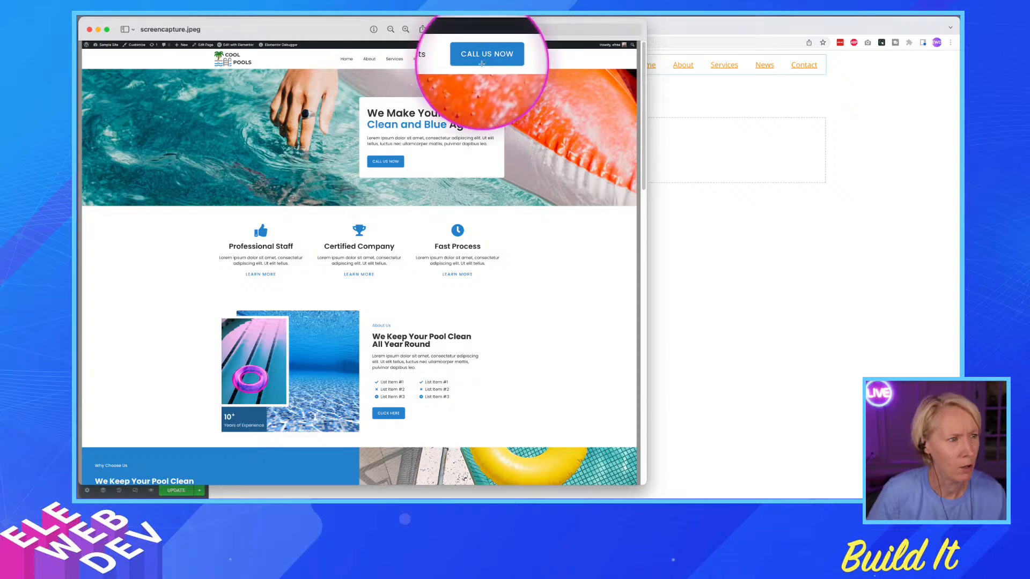
key(ctrl+m)
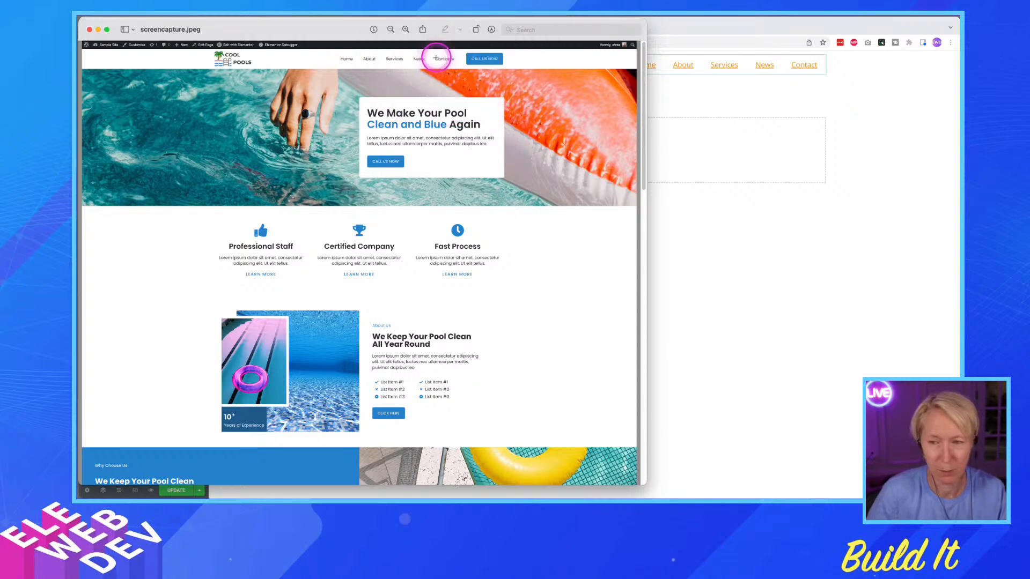
click(753, 272)
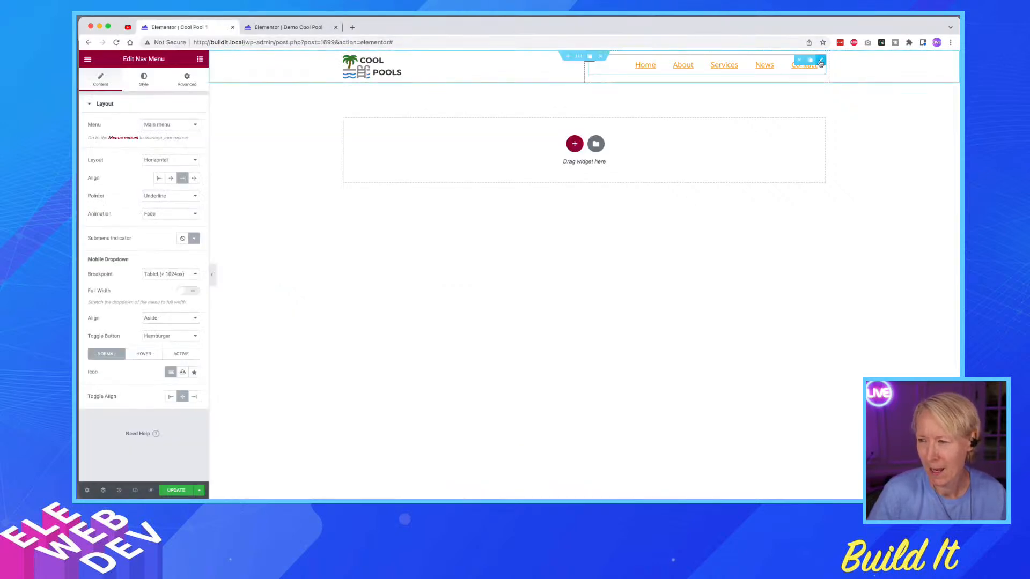
- Set the navigation menu's normal text color to the global color Txt
right_click(821, 63)
click(481, 95)
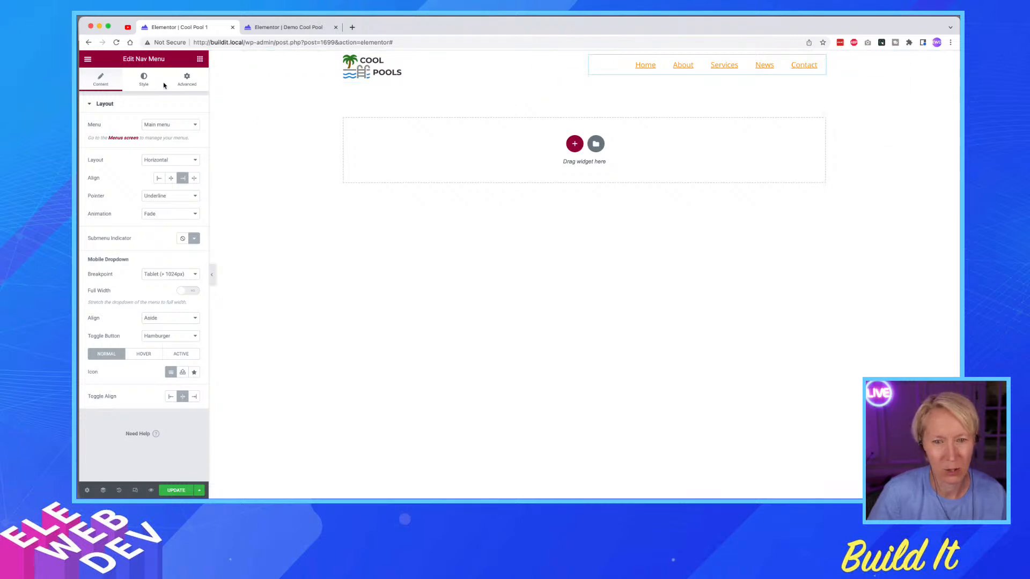
click(143, 80)
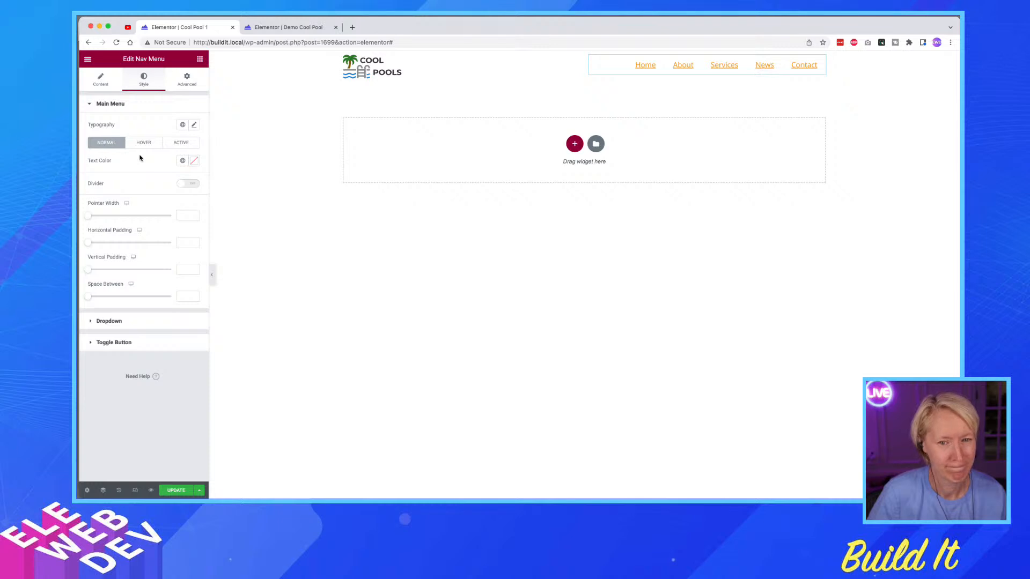
click(183, 161)
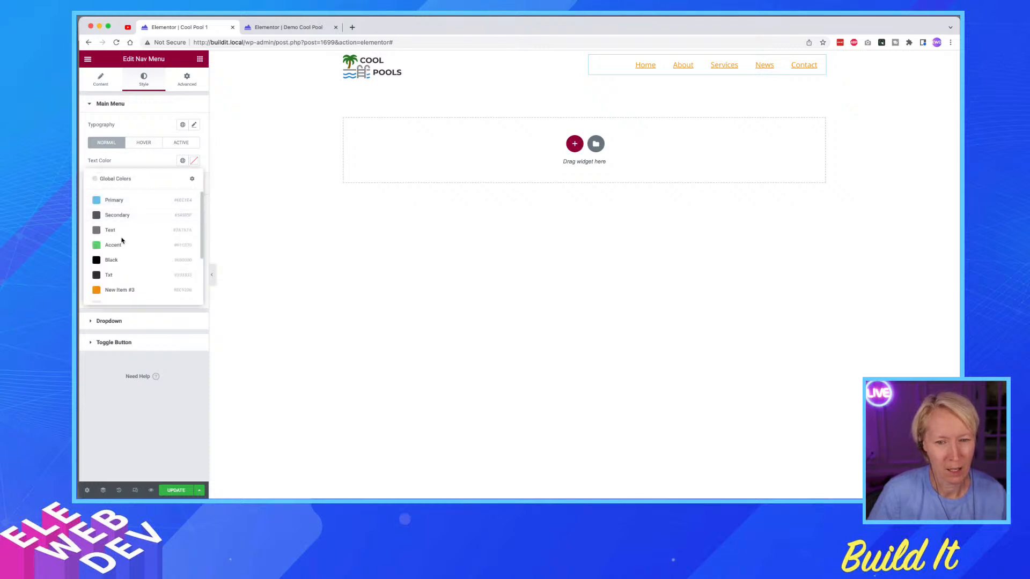
click(124, 274)
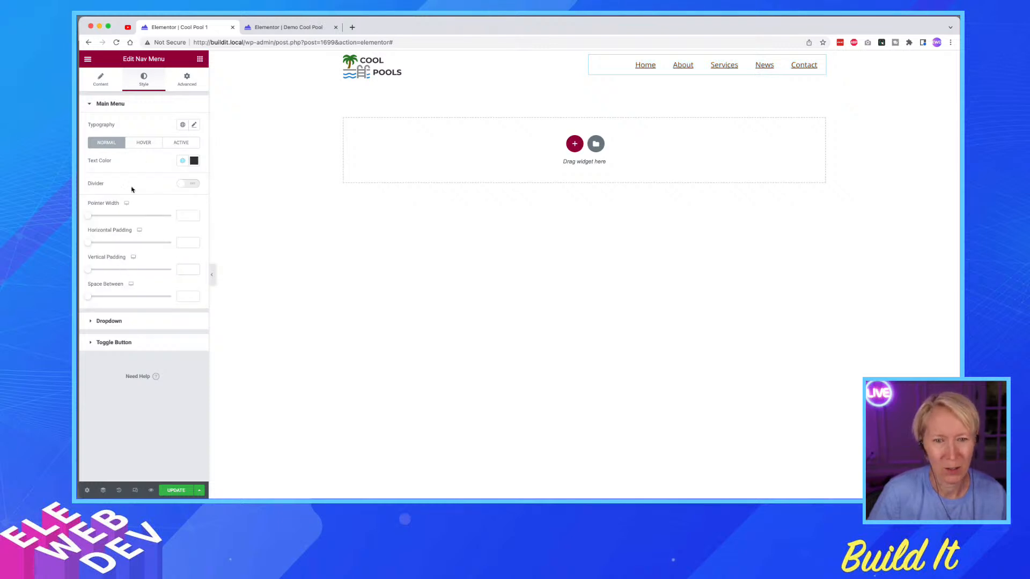
- Set the navigation menu's typography to decoration None and weight 500
click(194, 124)
click(150, 265)
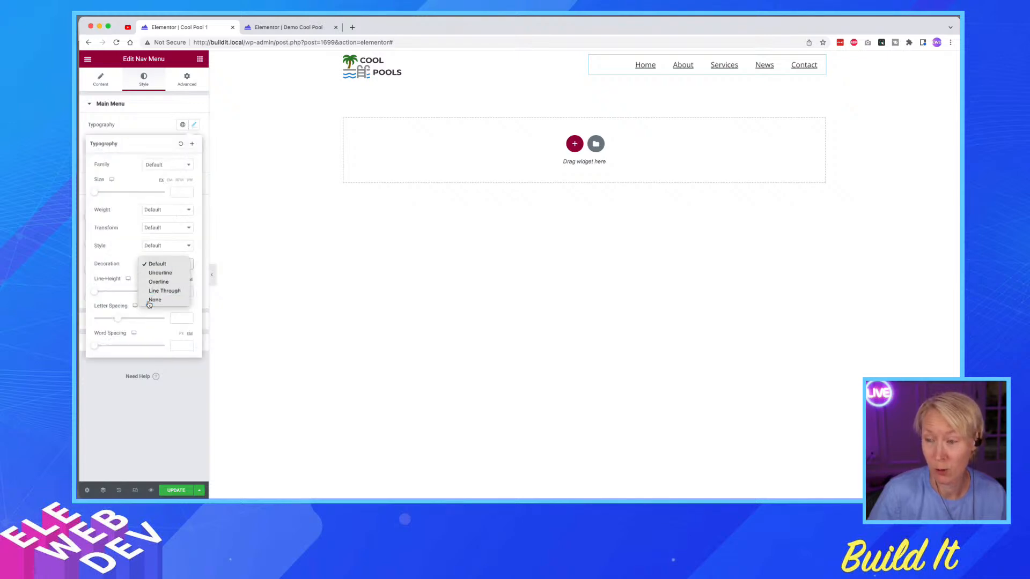
click(155, 300)
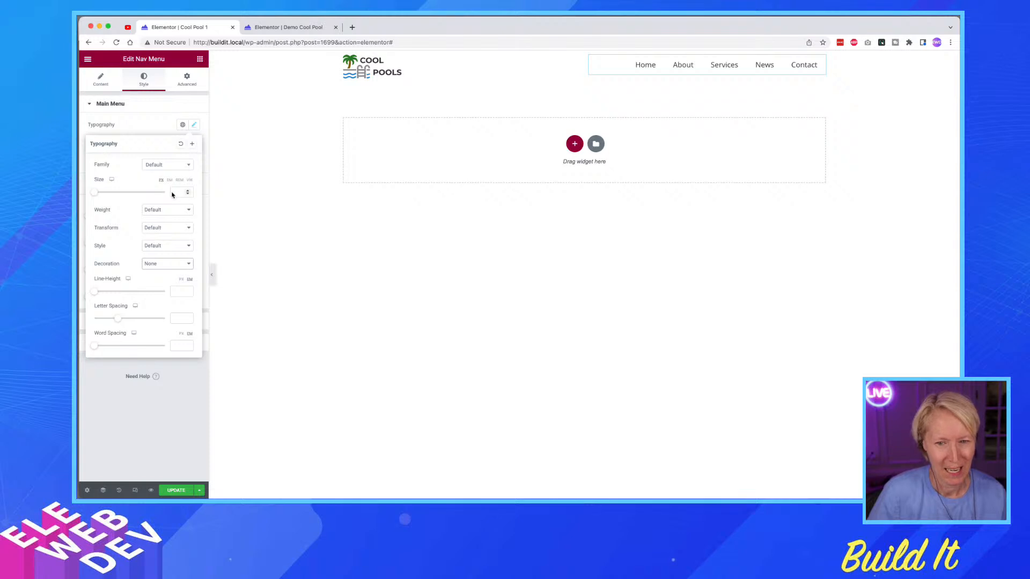
click(159, 211)
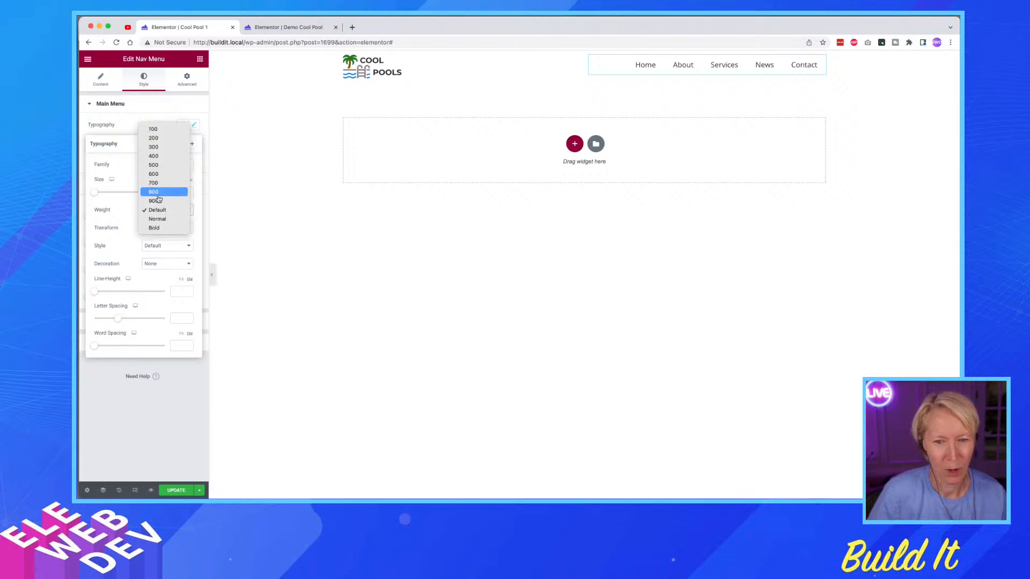
click(158, 165)
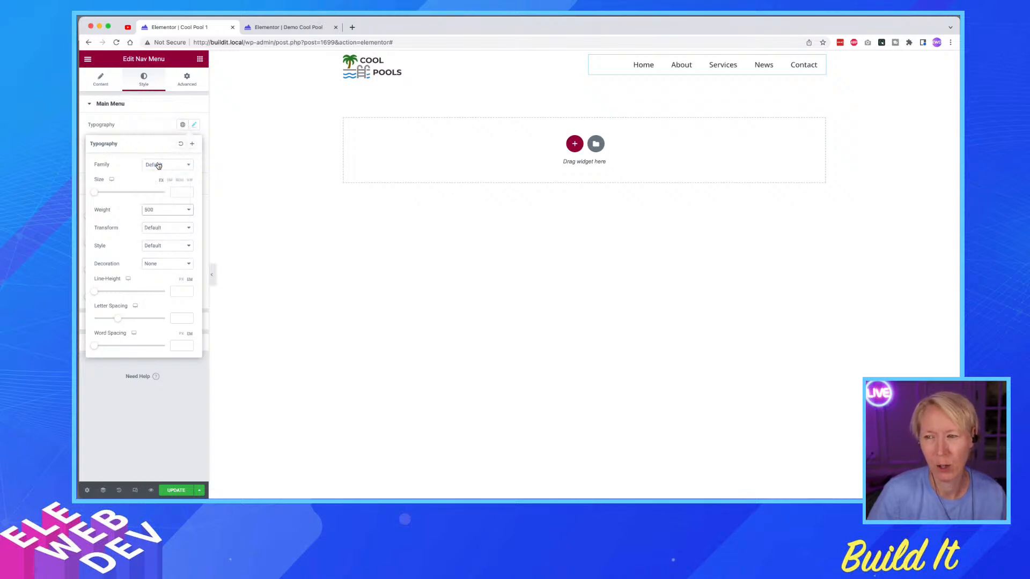
click(162, 107)
- Set the navigation menu widget's width to Inline (auto)
click(186, 79)
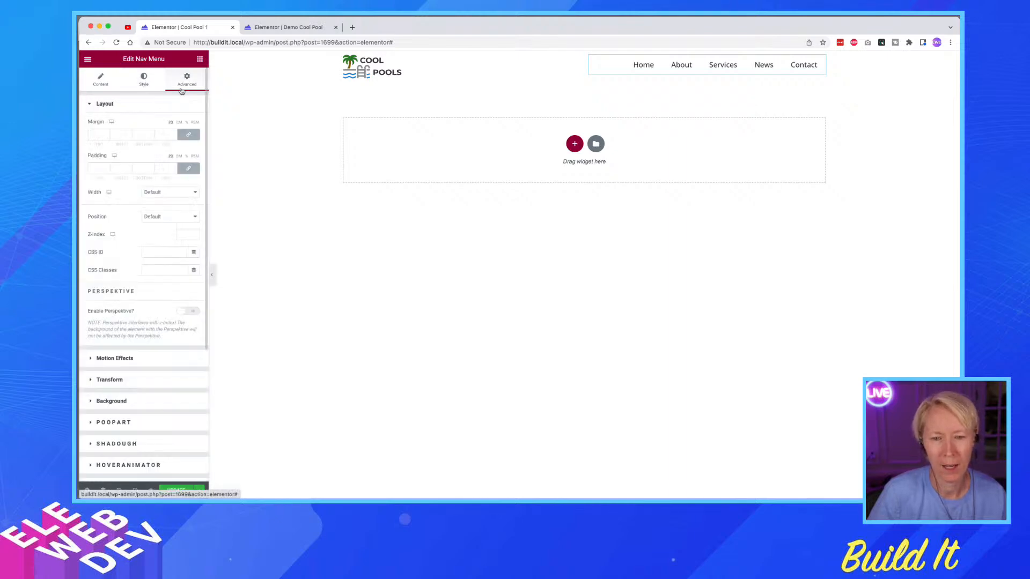
click(168, 192)
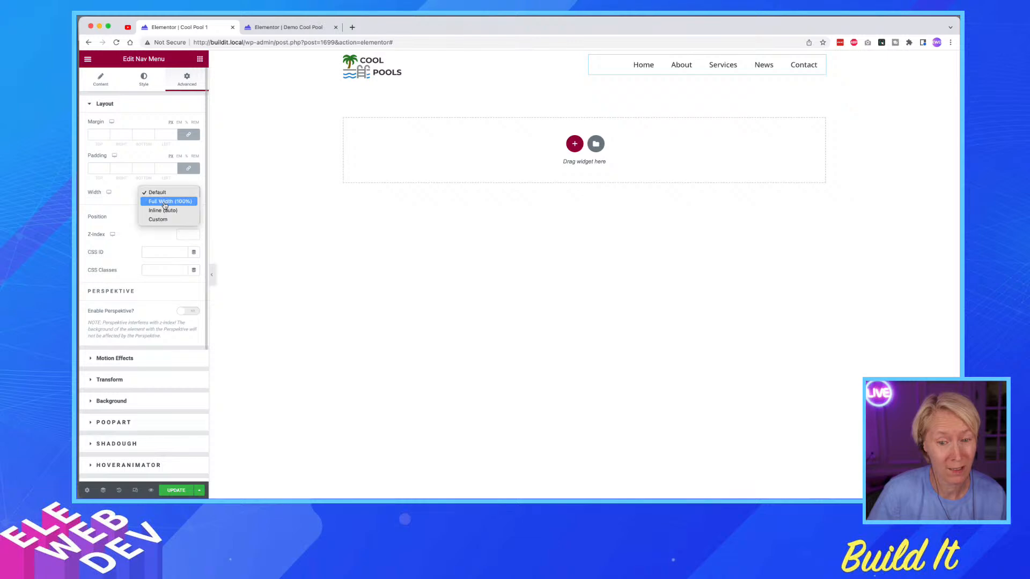
click(164, 209)
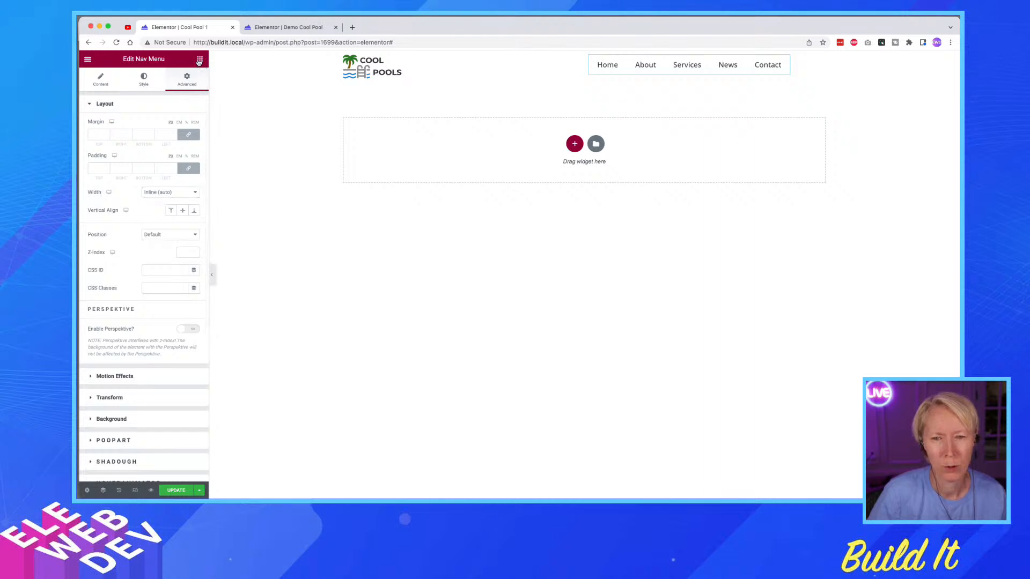
- Add a Button widget below the navigation menu in the header's second column
click(199, 59)
drag(156, 275, 719, 75)
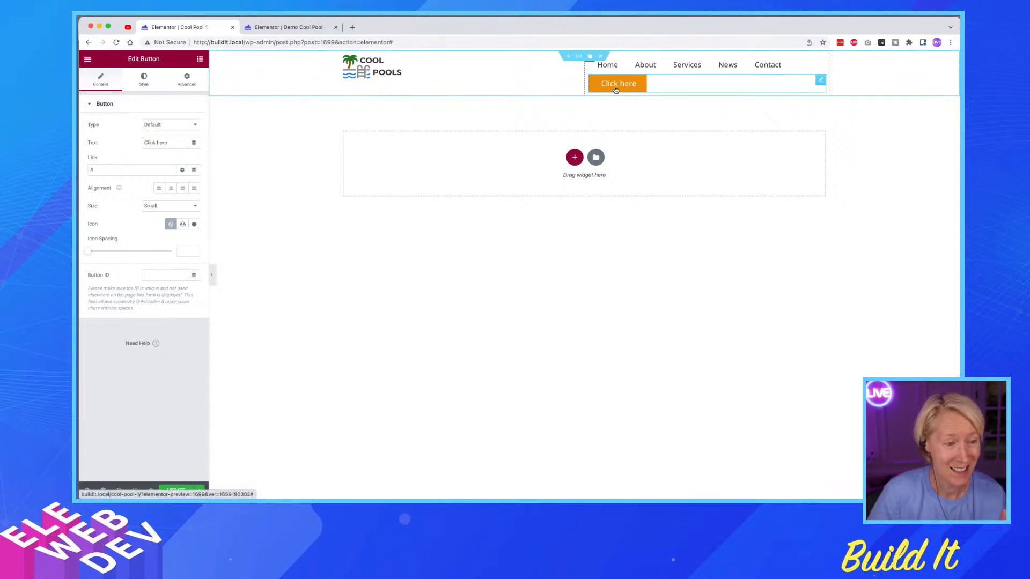
right_click(821, 80)
click(824, 85)
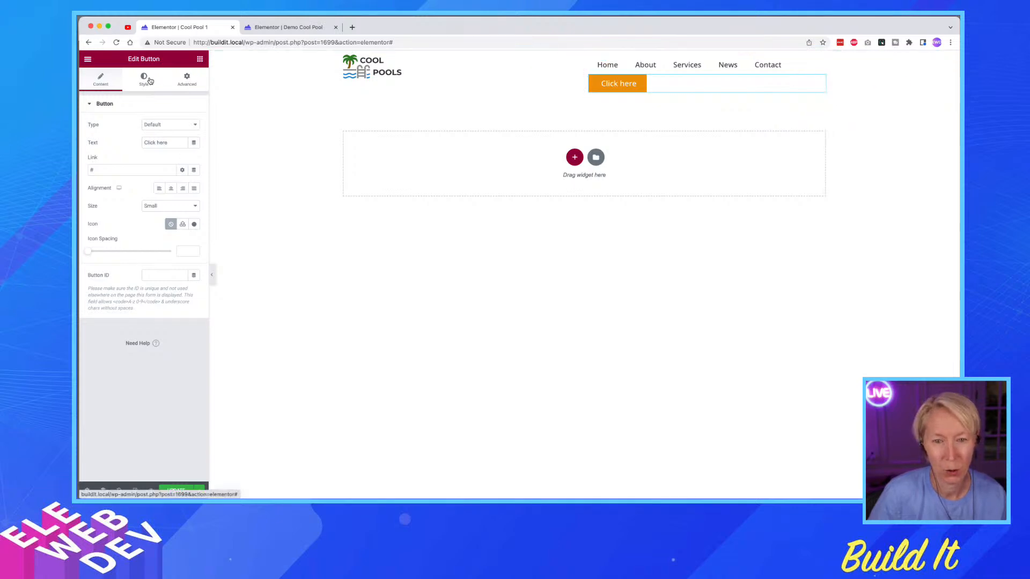
- Give the header button the global background color CP Light Blue and a border radius of 5 on all corners
click(144, 80)
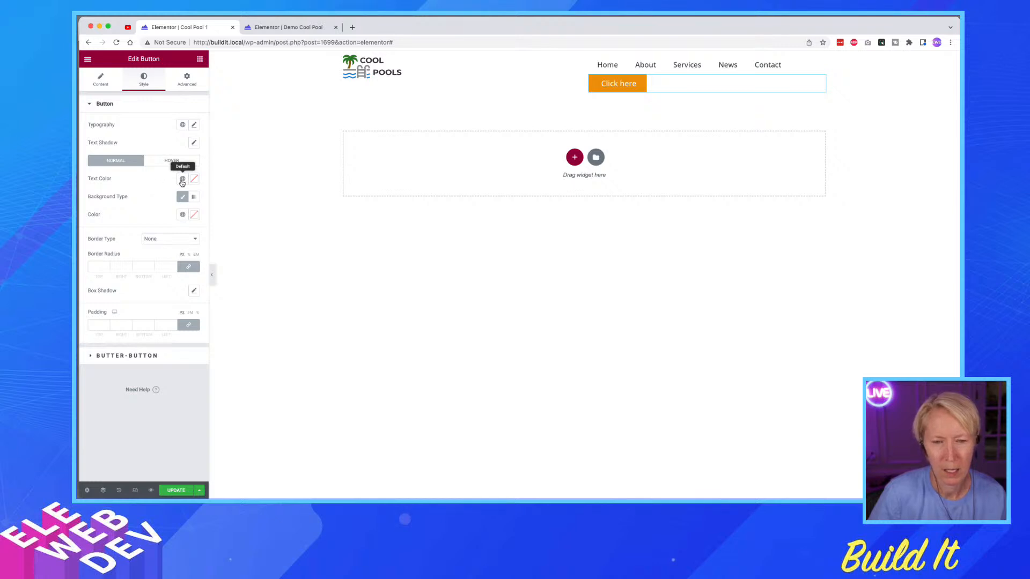
click(183, 215)
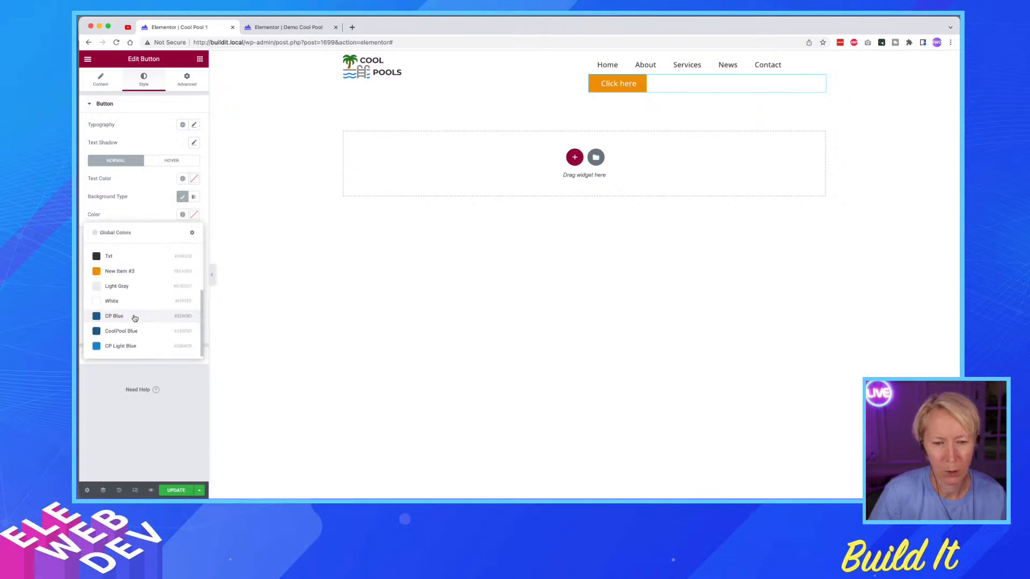
click(126, 346)
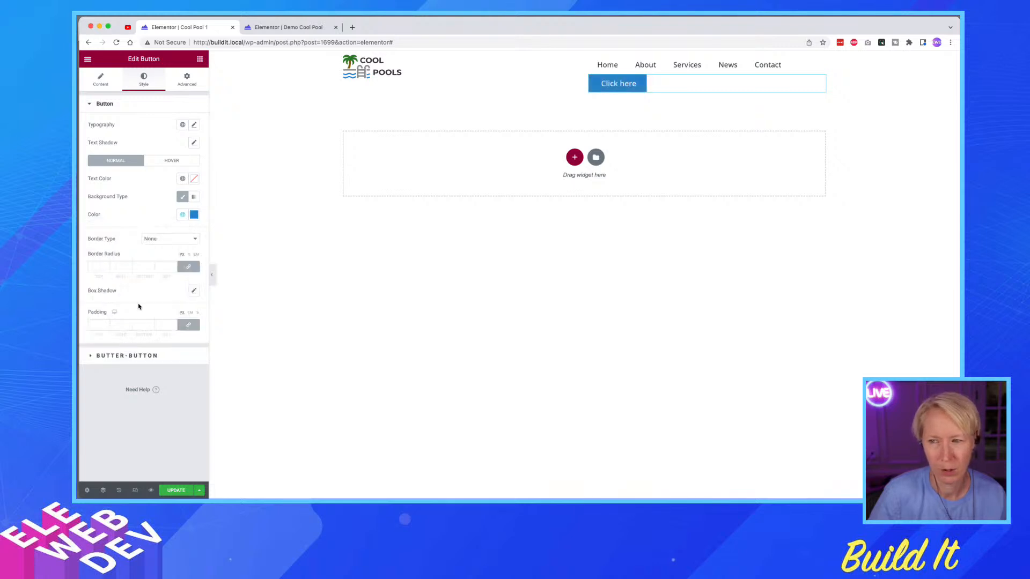
click(96, 263)
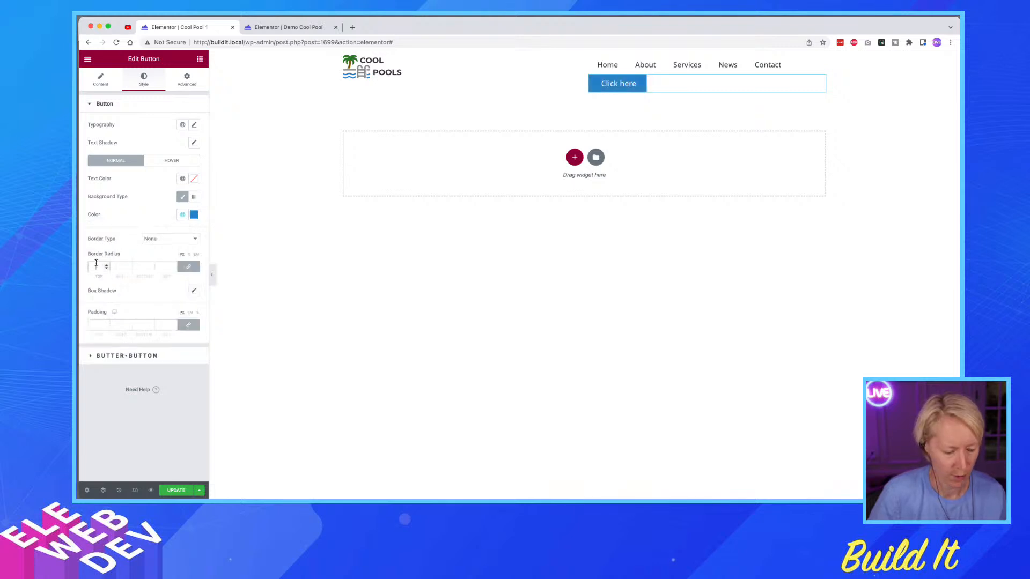
text(5)
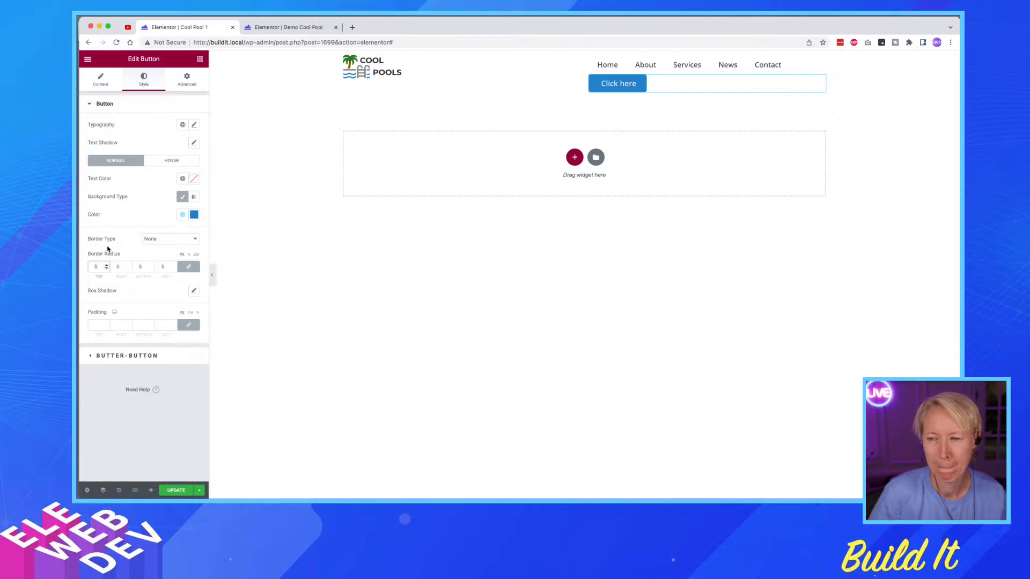
- Change the header button's text to "Call Us Now"
click(101, 79)
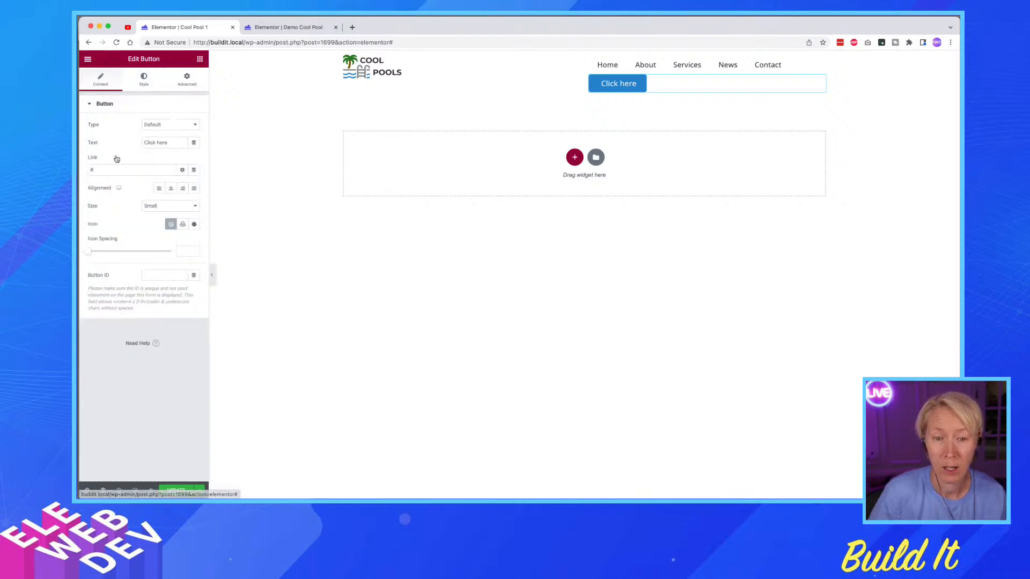
triple_click(148, 139)
text(C)
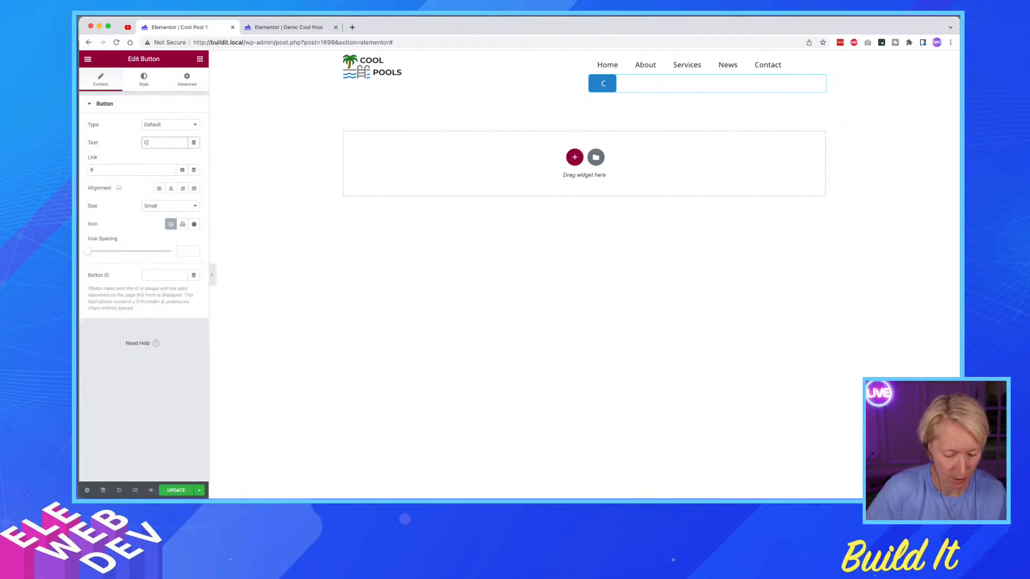
text(all )
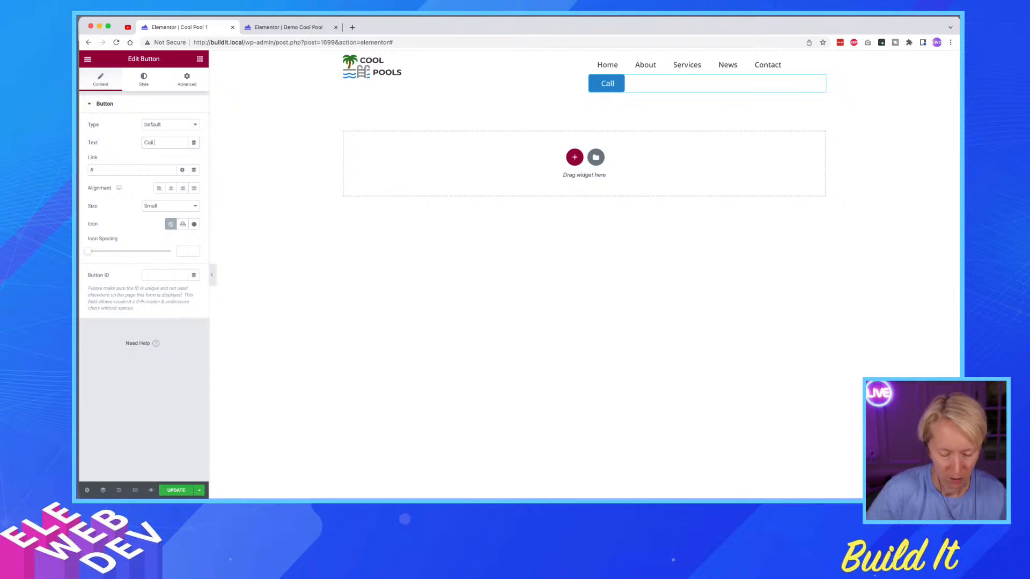
text(Us Now)
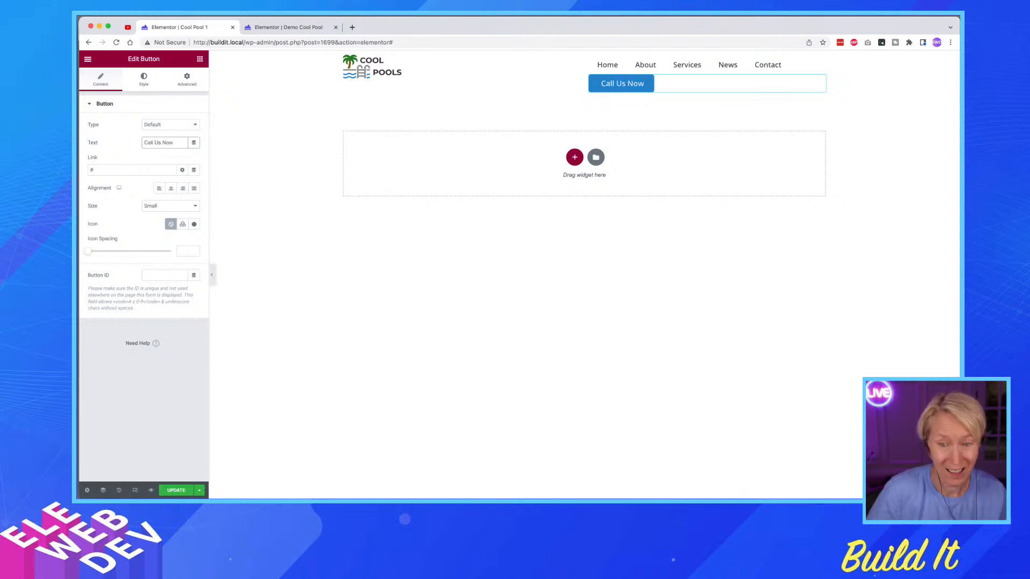
- Set the header button's typography transform to Uppercase
click(144, 80)
click(193, 126)
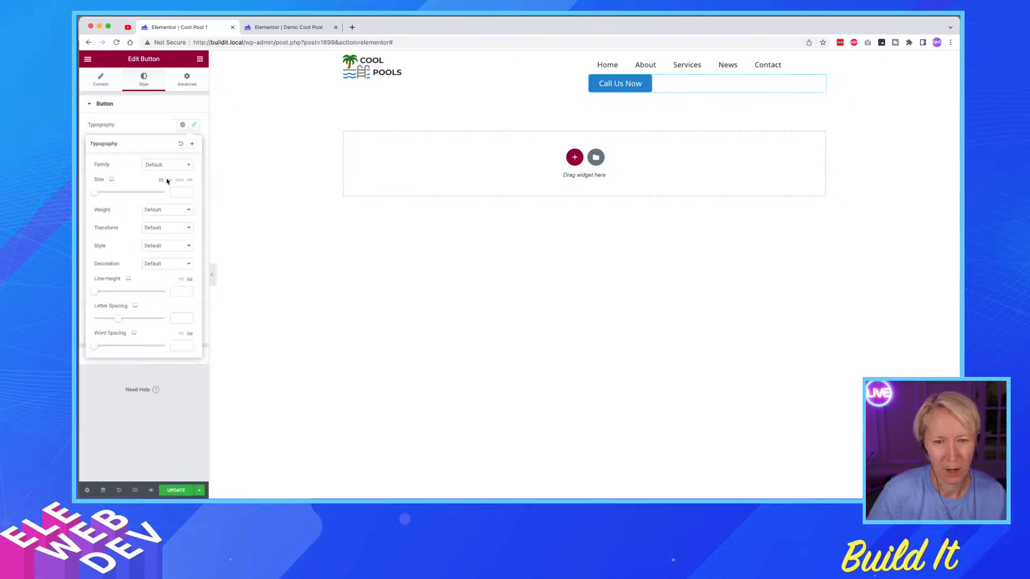
click(161, 228)
click(154, 240)
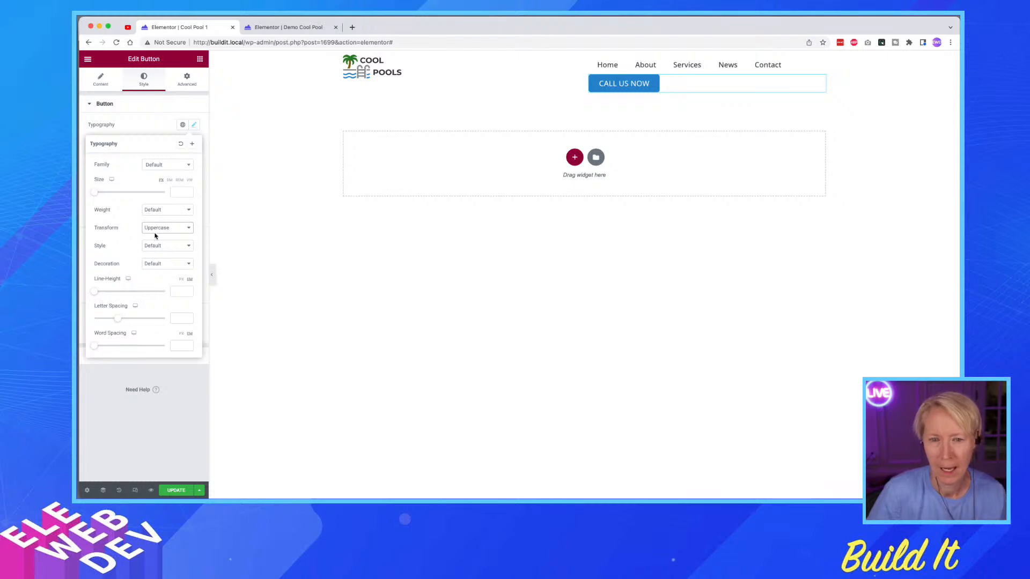
- Set the button's width to Inline (auto) and widen the header's second column so the button fits beside the navigation menu
click(186, 80)
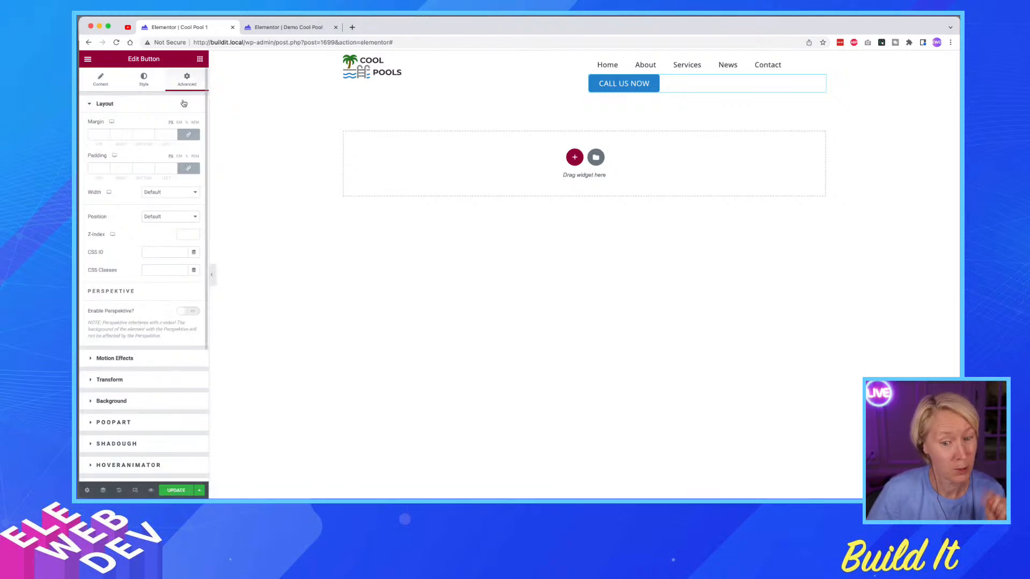
click(161, 192)
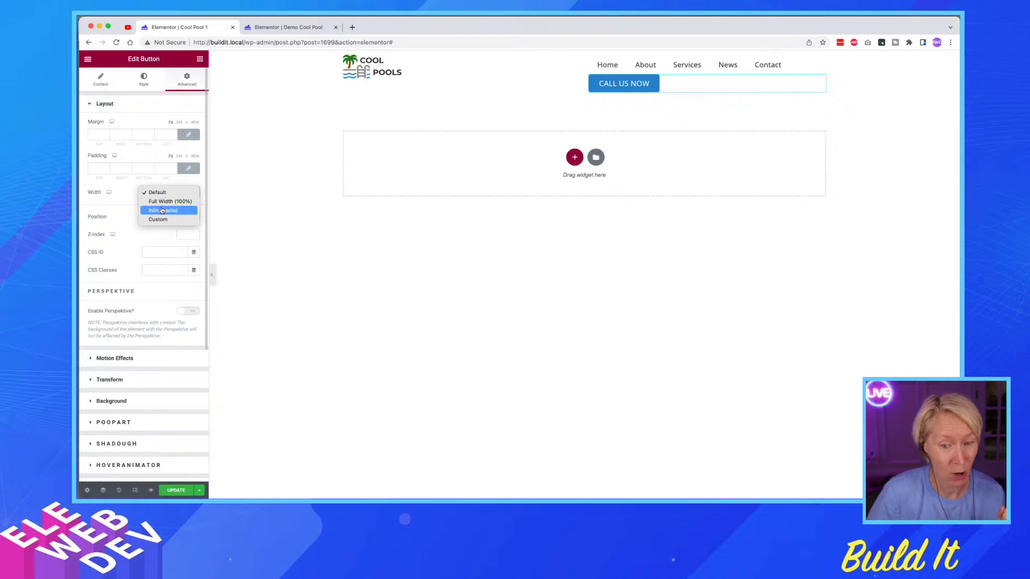
click(161, 211)
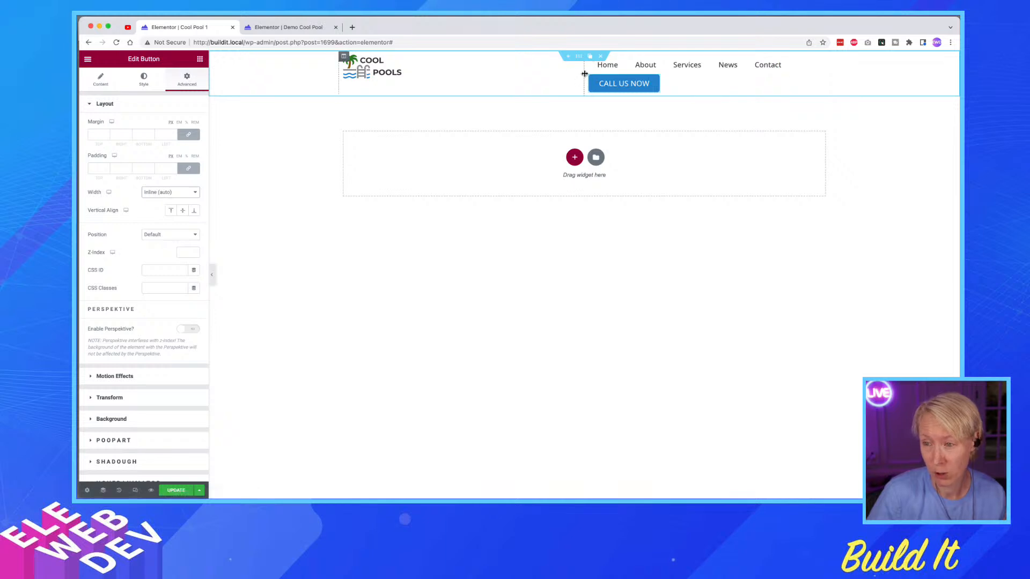
drag(584, 74, 547, 82)
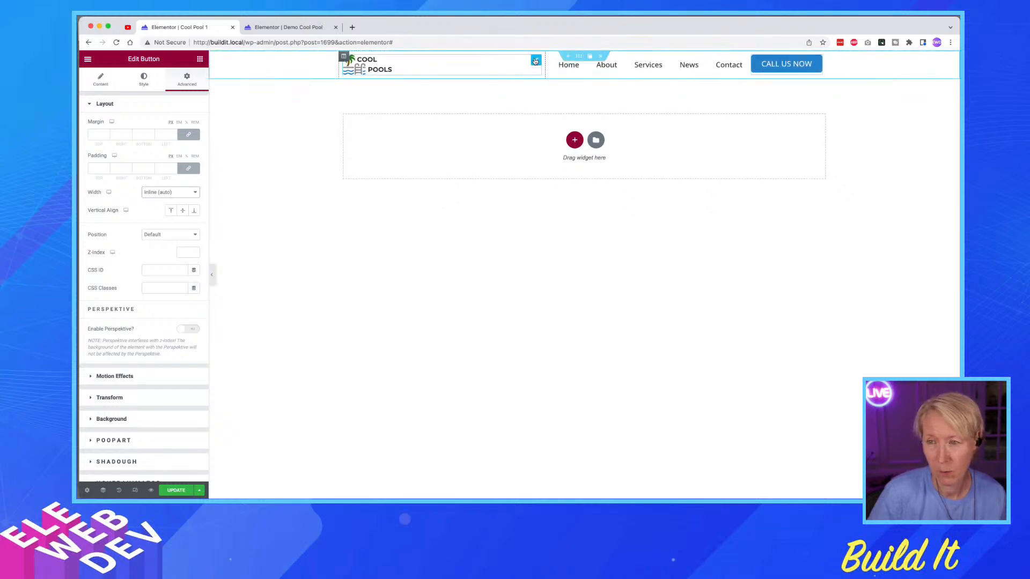
- Set the header logo image's width to 28%
right_click(536, 64)
click(560, 68)
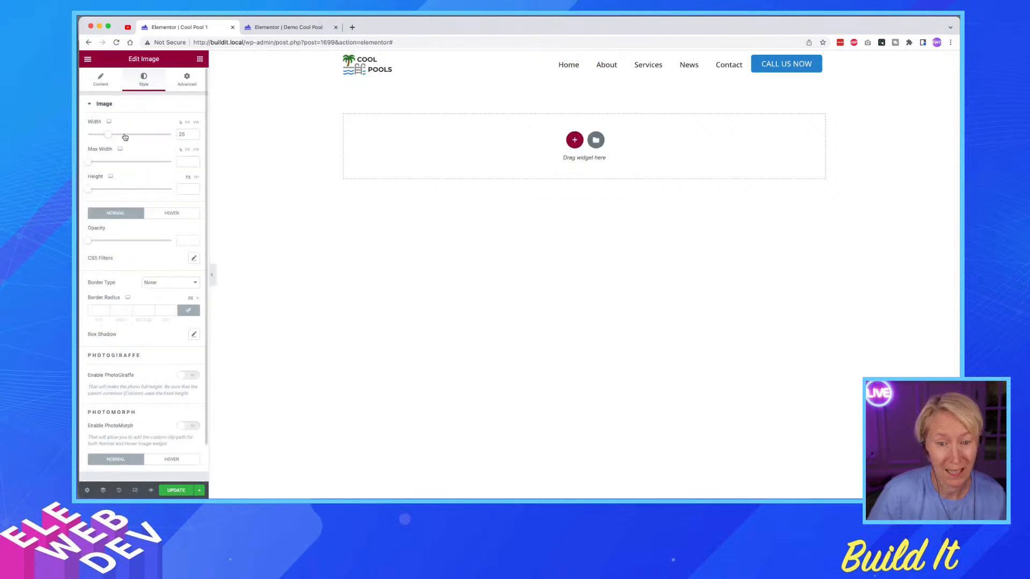
drag(109, 136, 113, 136)
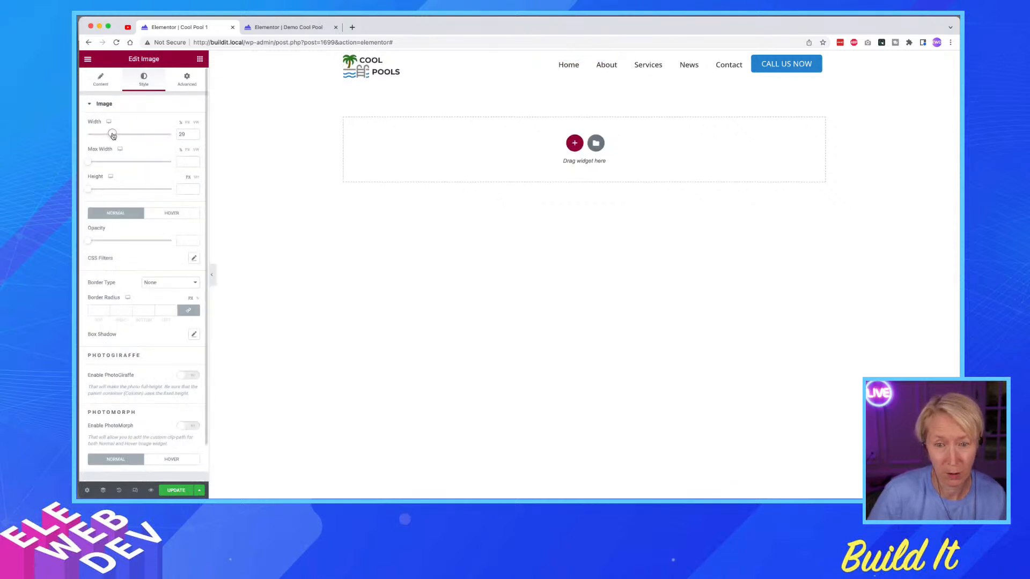
click(195, 136)
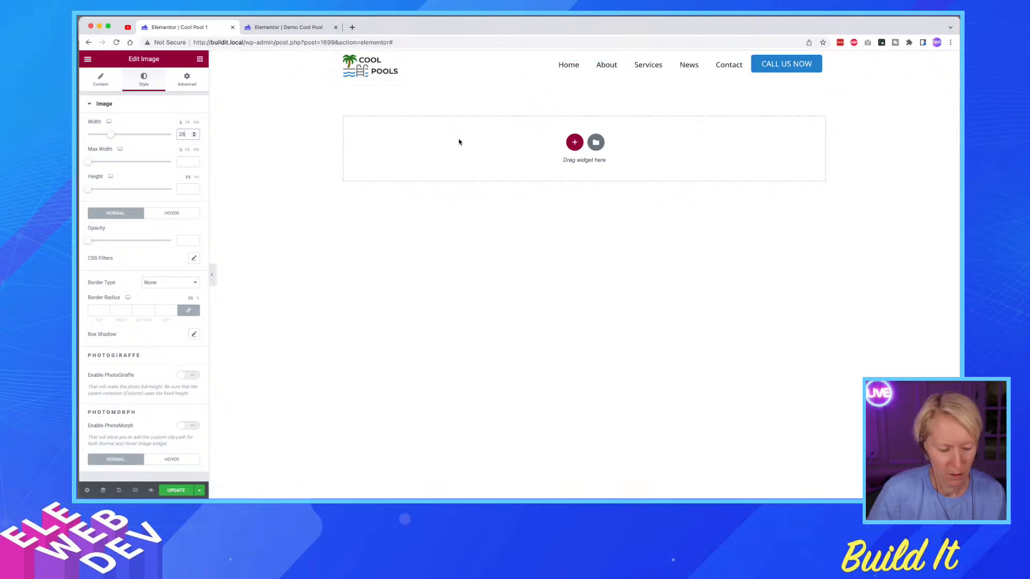
- Check the hero area in the reference image screencapture.jpeg and add a section with two equal columns below the header
mouse_move(573, 497)
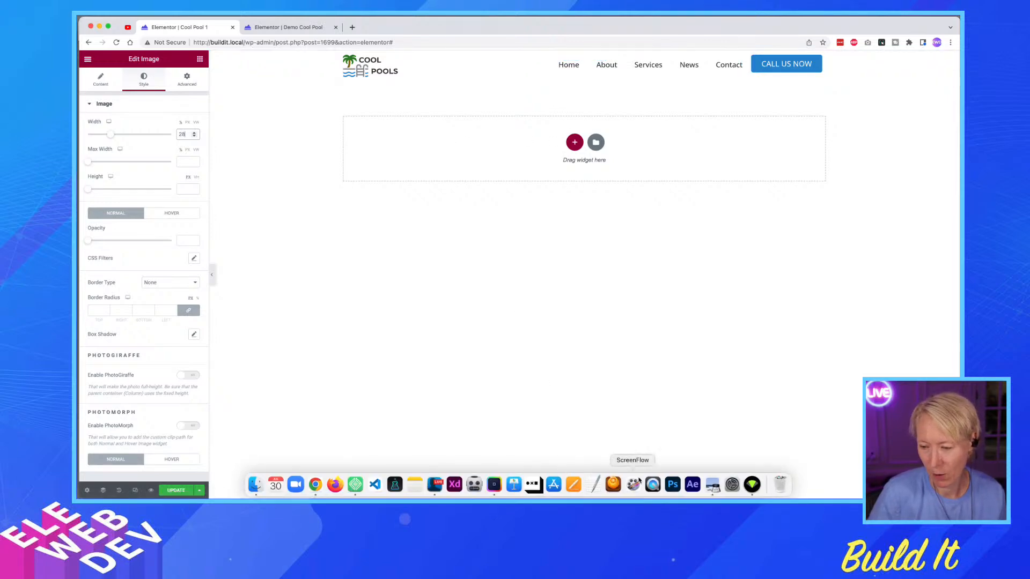
click(711, 485)
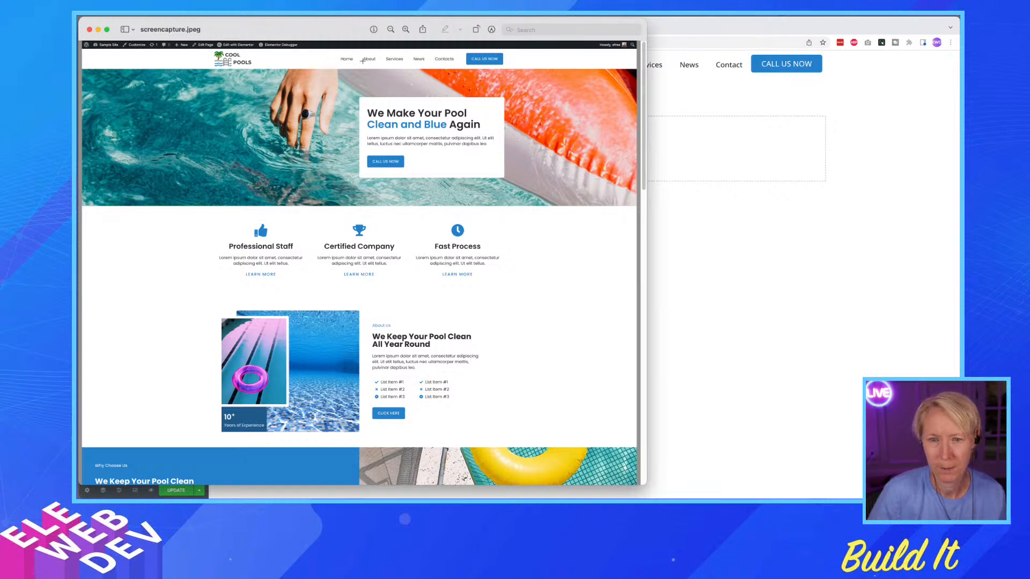
click(761, 278)
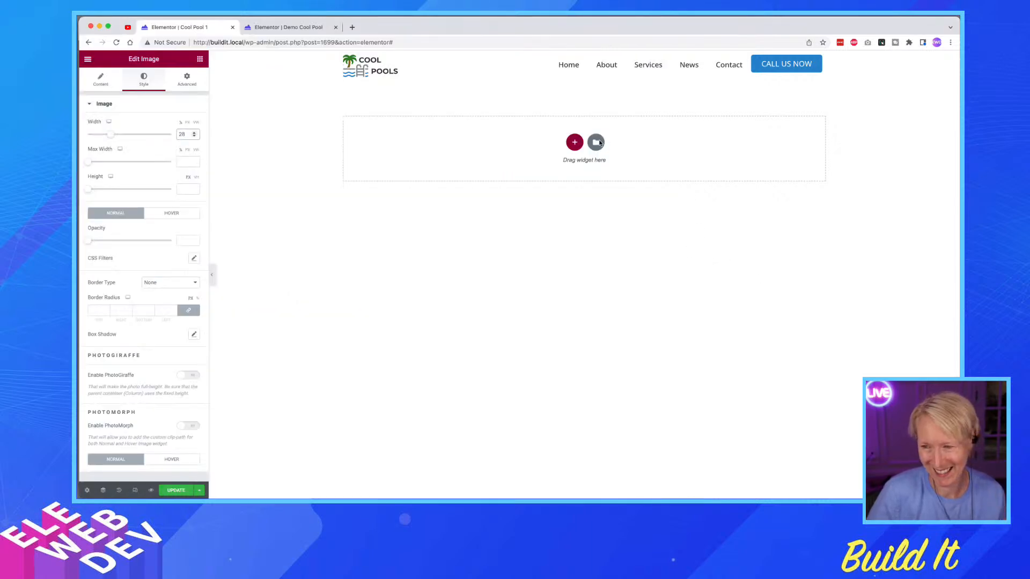
key(super+Tab)
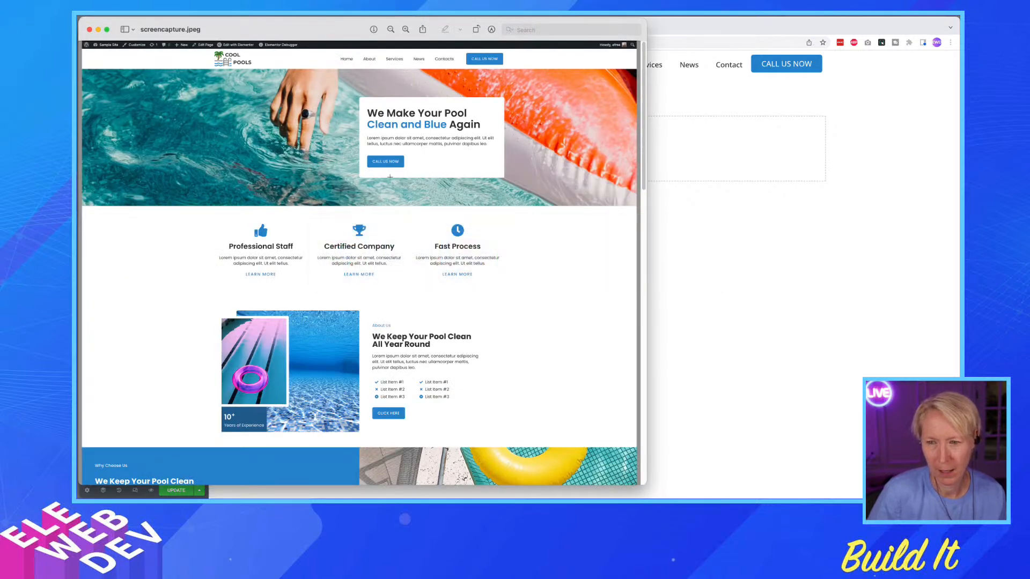
click(783, 256)
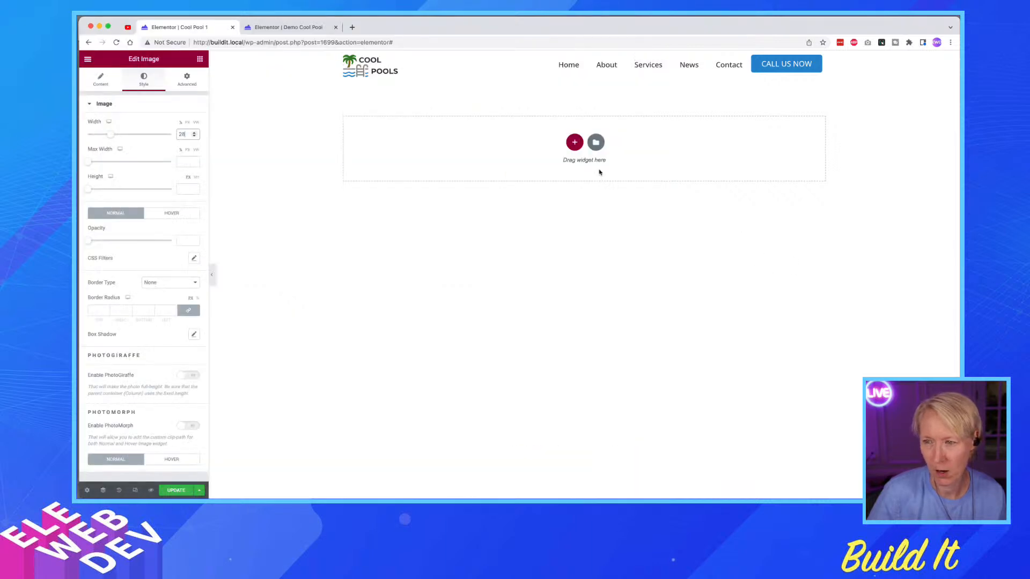
click(574, 143)
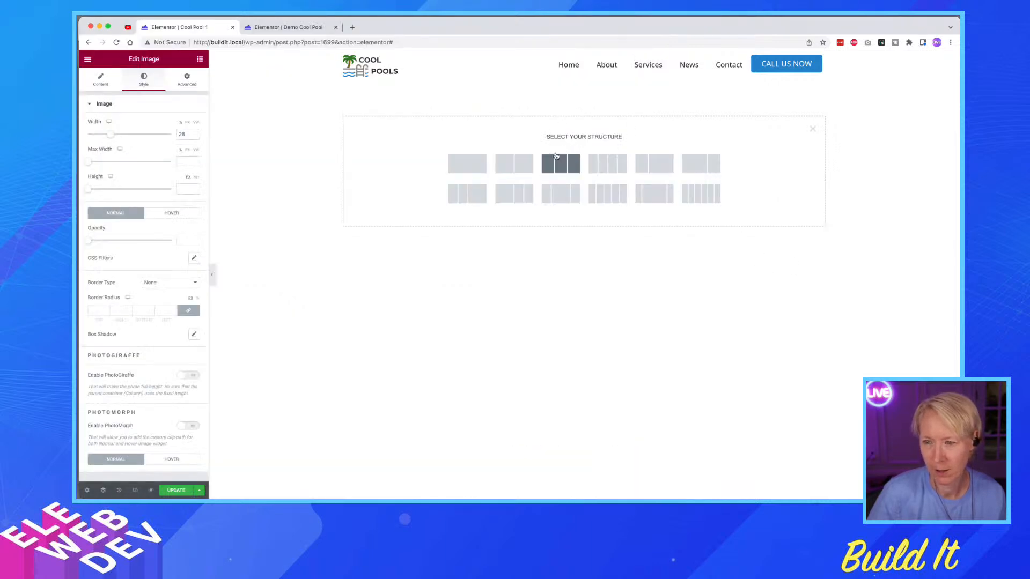
click(507, 164)
- Give the new two-column section a Classic background with the pool-hero.jpeg image from the media library
right_click(577, 78)
click(585, 84)
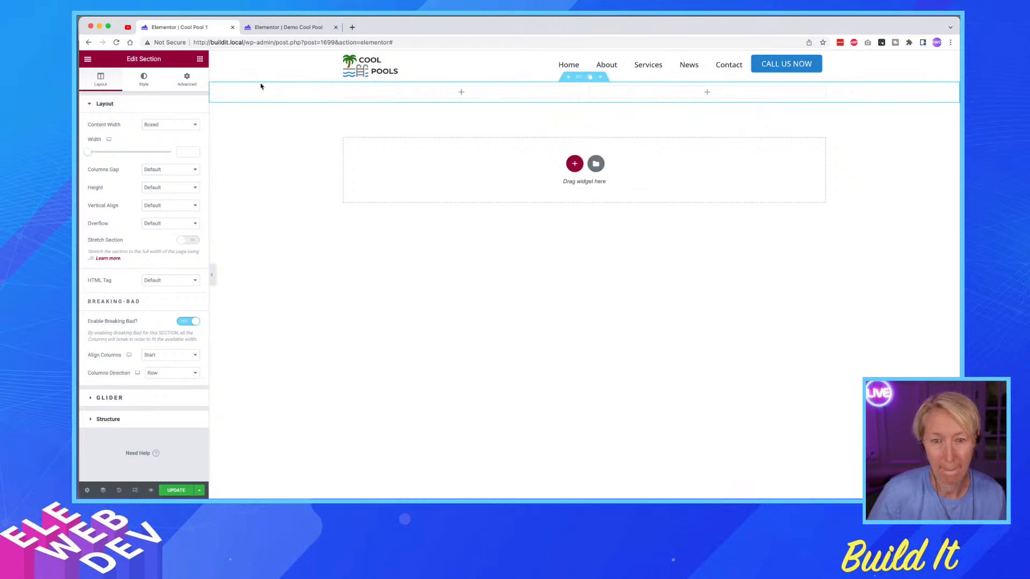
click(143, 79)
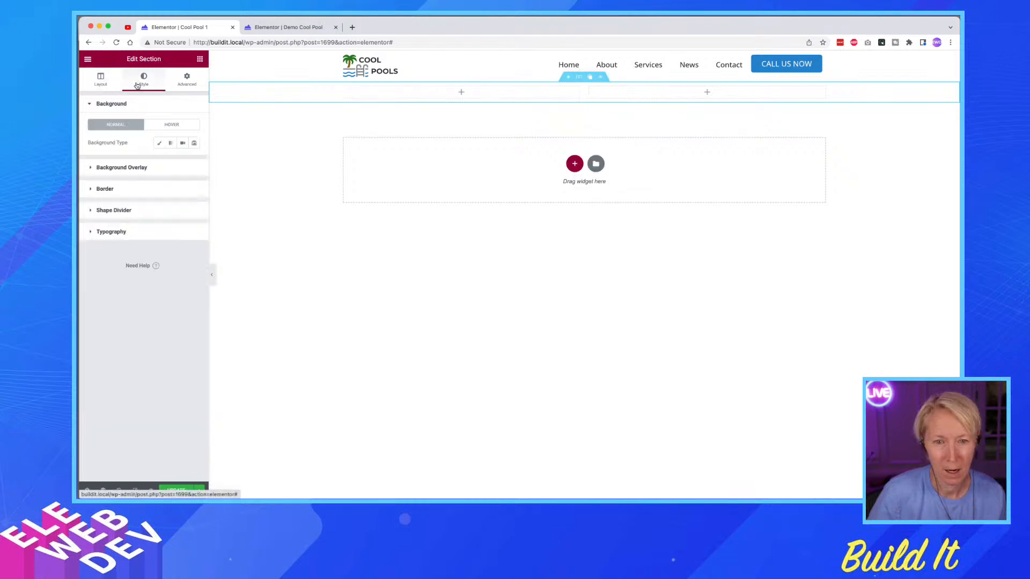
click(161, 145)
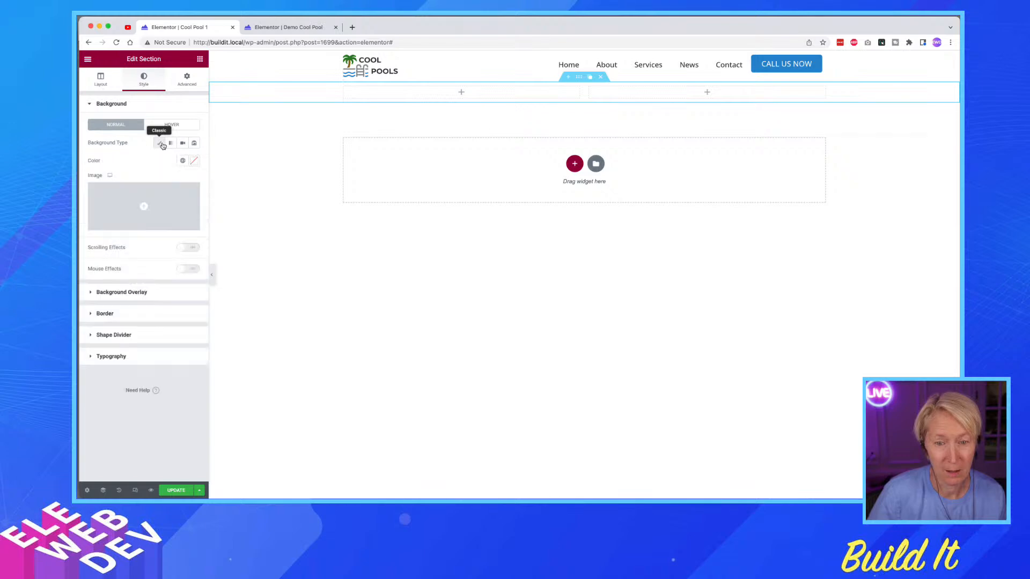
click(142, 228)
click(263, 159)
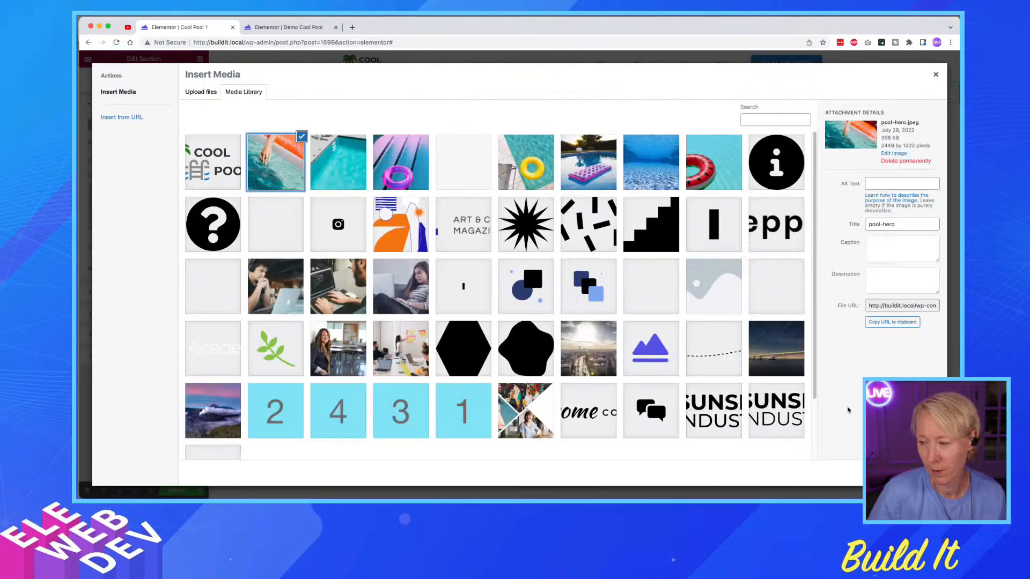
click(918, 473)
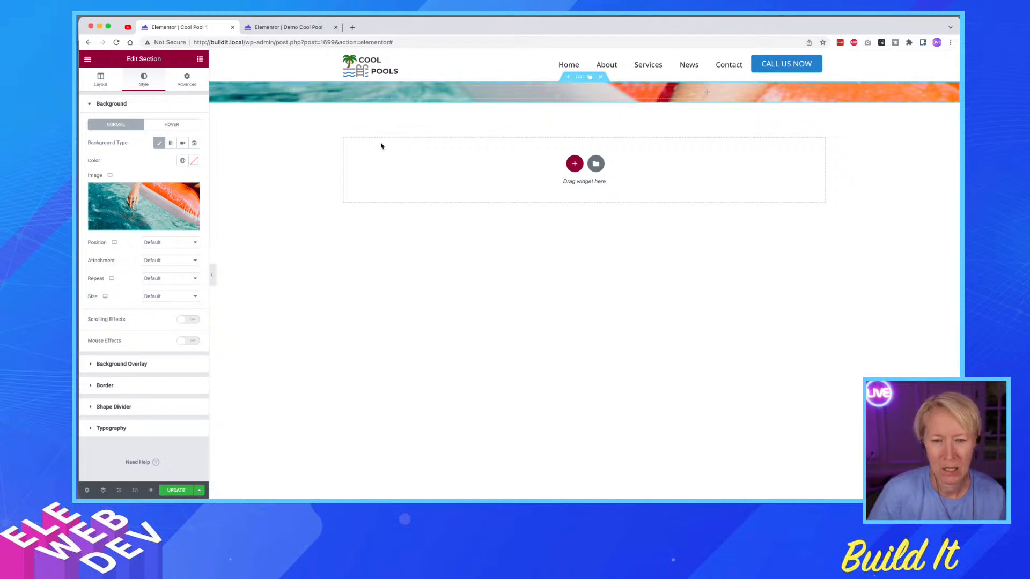
click(100, 78)
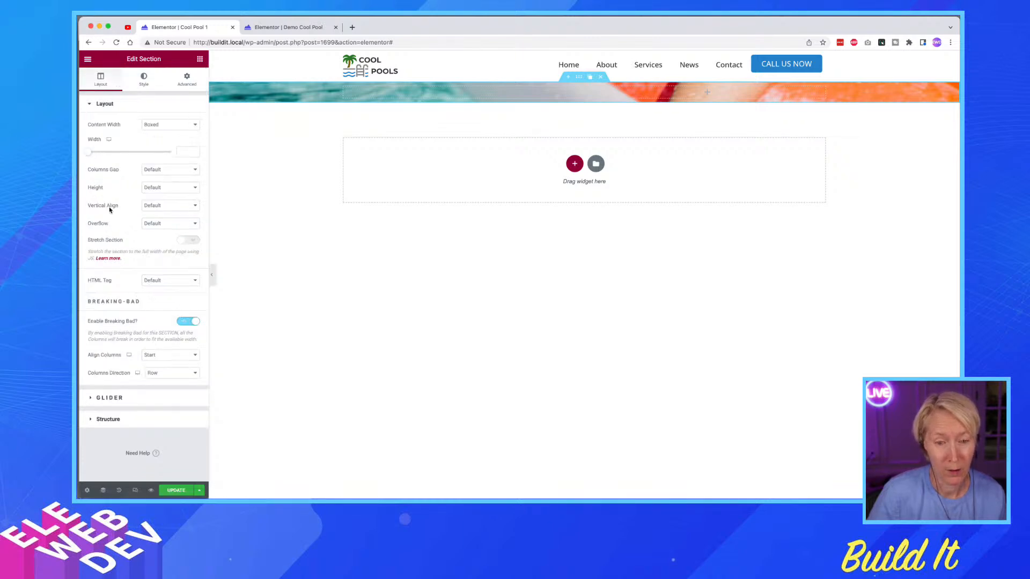
click(156, 208)
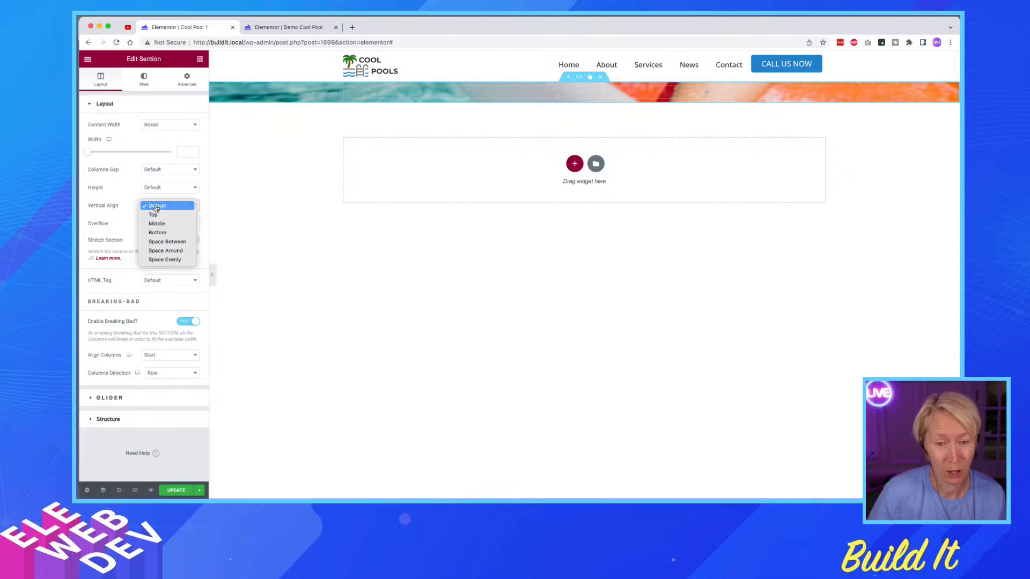
click(127, 209)
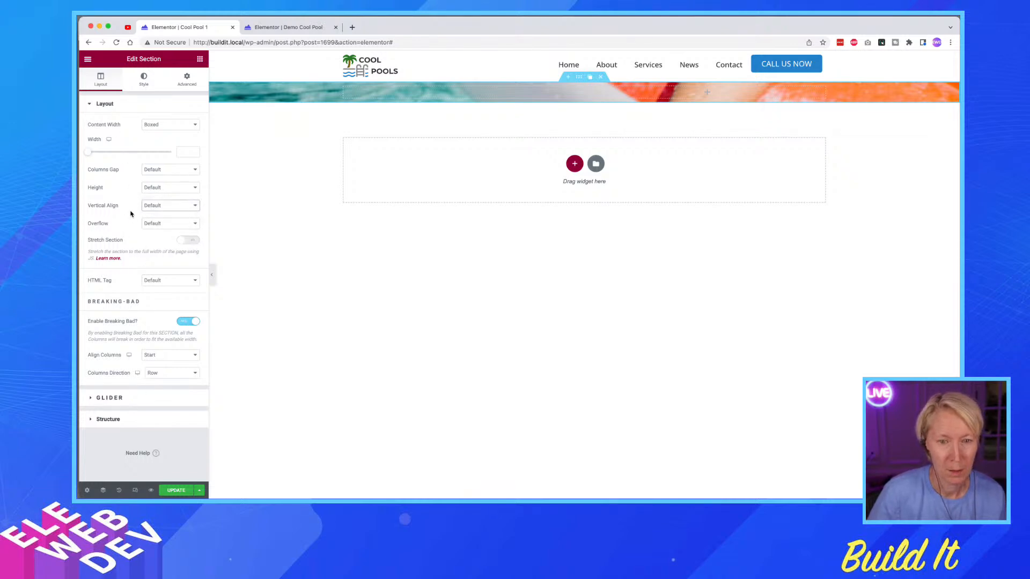
right_click(578, 77)
click(590, 83)
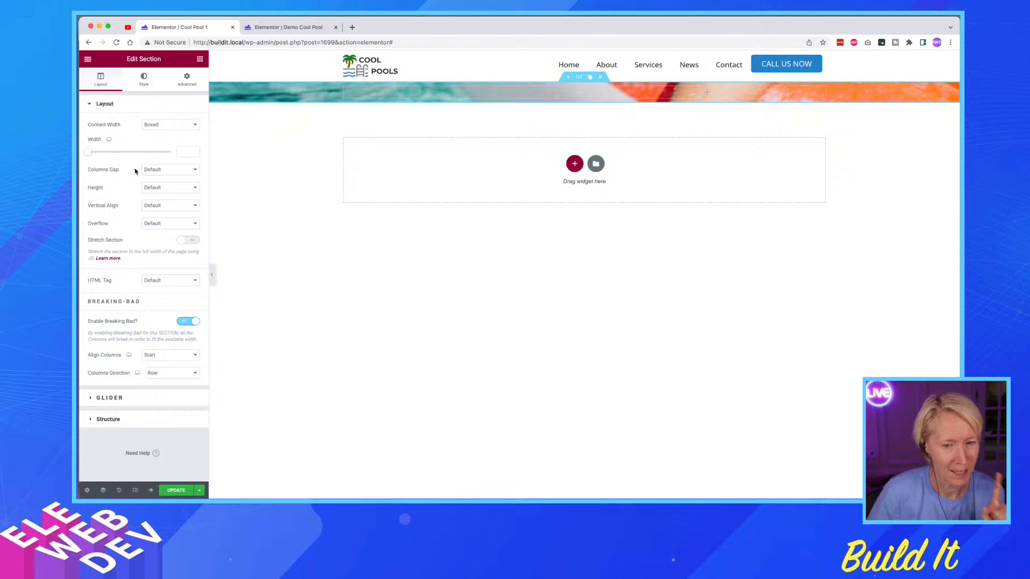
click(150, 209)
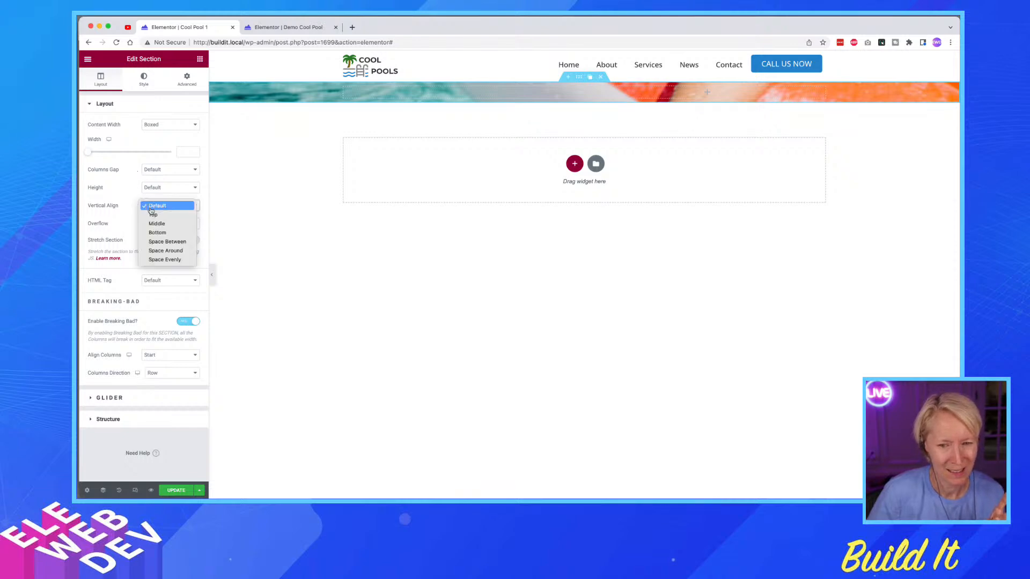
click(119, 201)
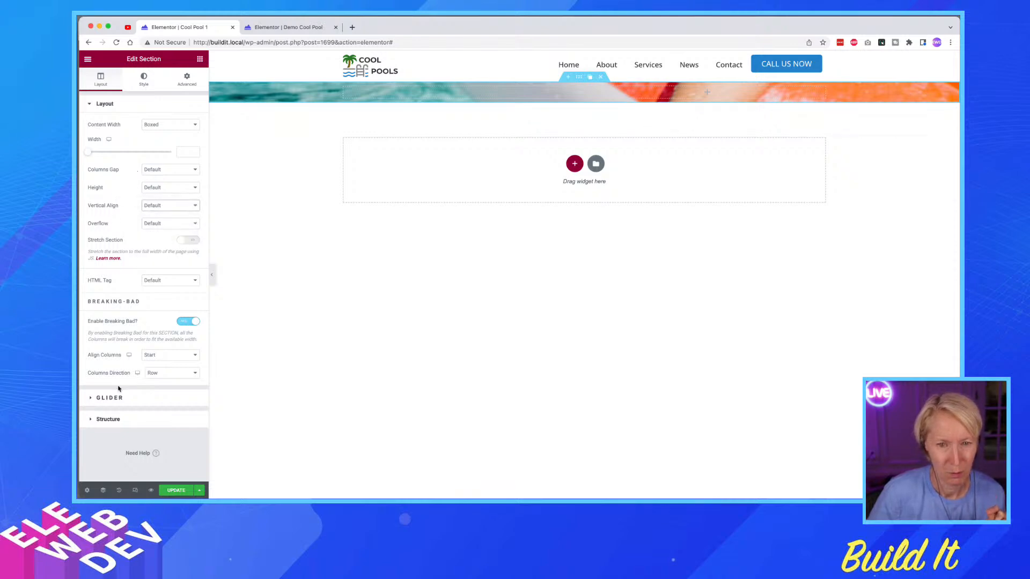
click(149, 79)
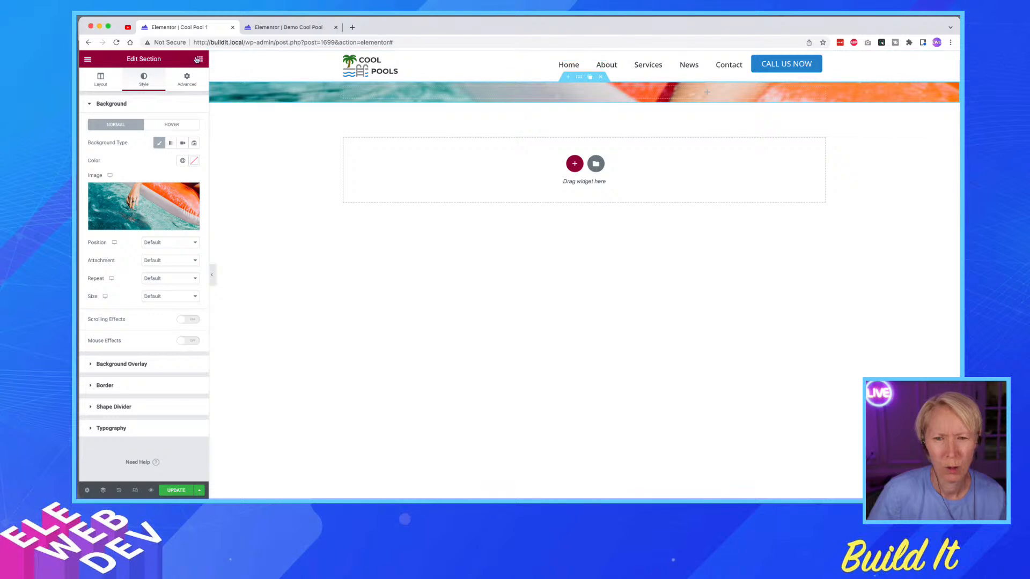
- Check the hero layout in the reference image and add a Heading widget to the hero section's second column
key(super+Tab)
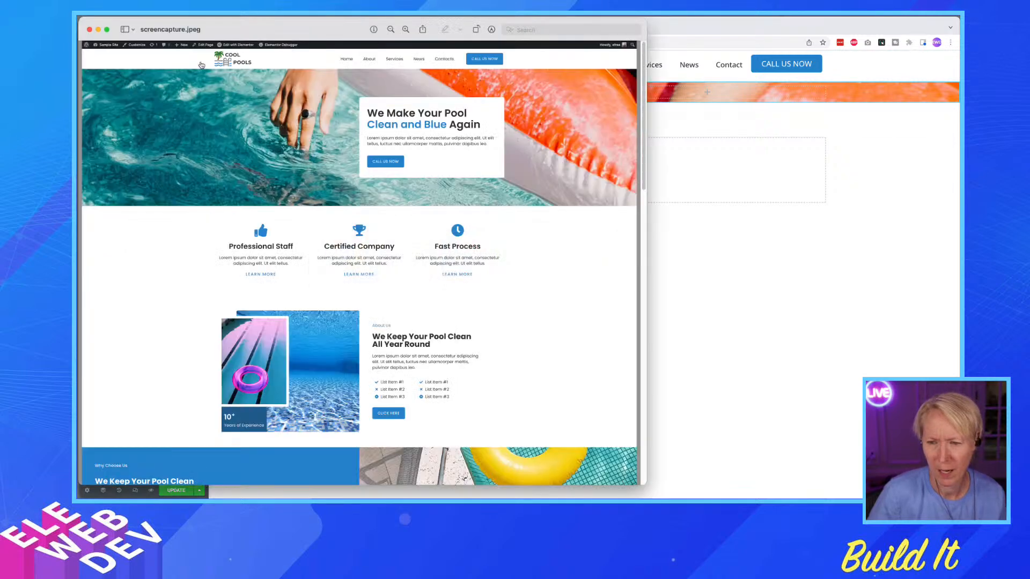
key(super+Tab)
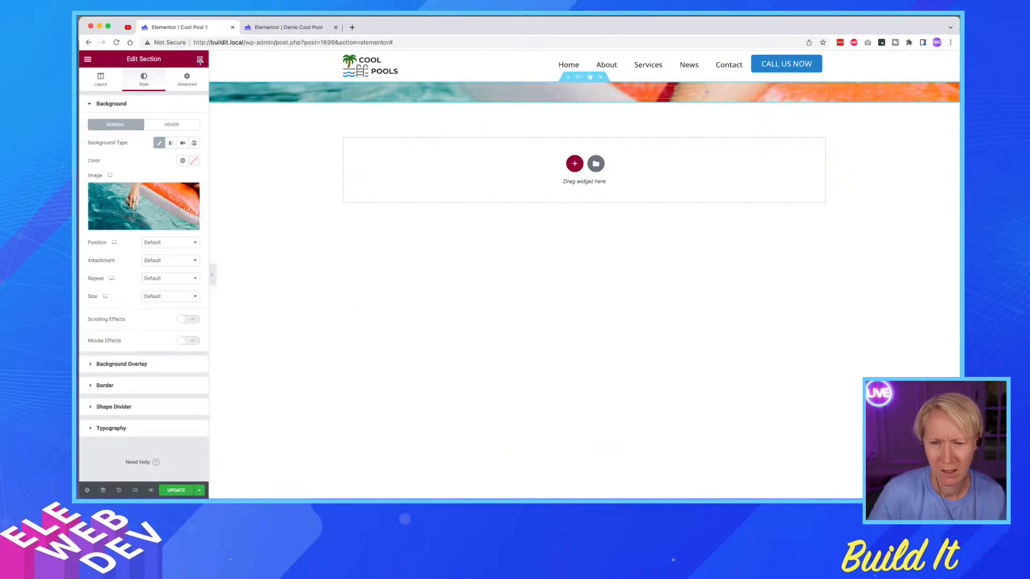
click(199, 59)
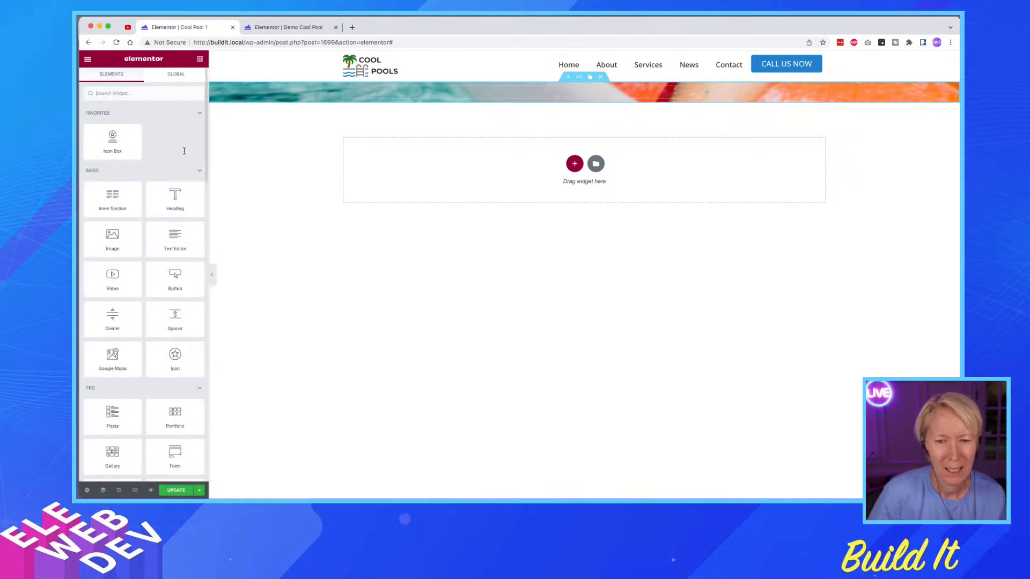
drag(177, 197, 692, 92)
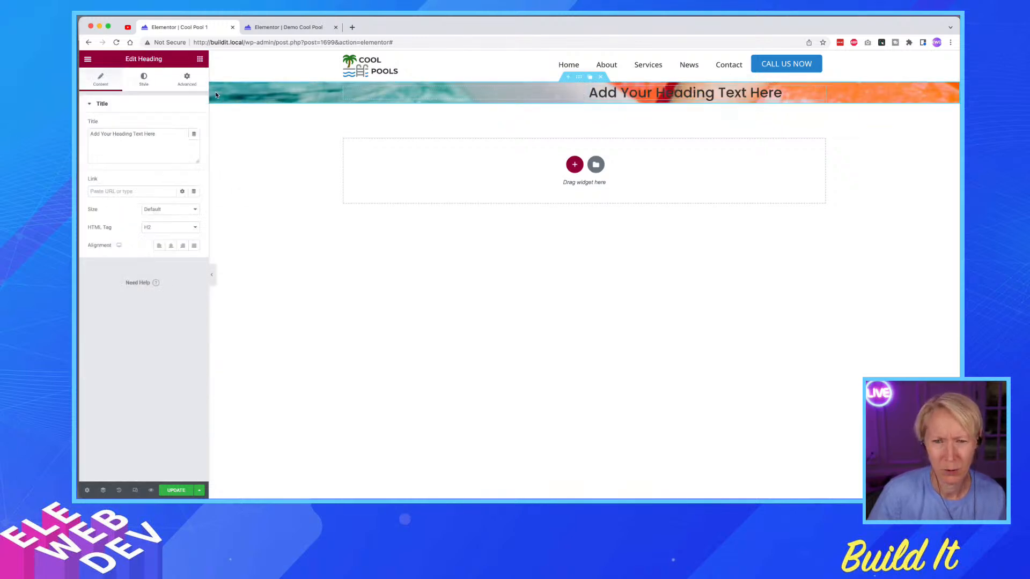
- Add a Text Editor widget below the heading in the hero section's second column
click(199, 59)
drag(177, 236, 663, 108)
click(199, 58)
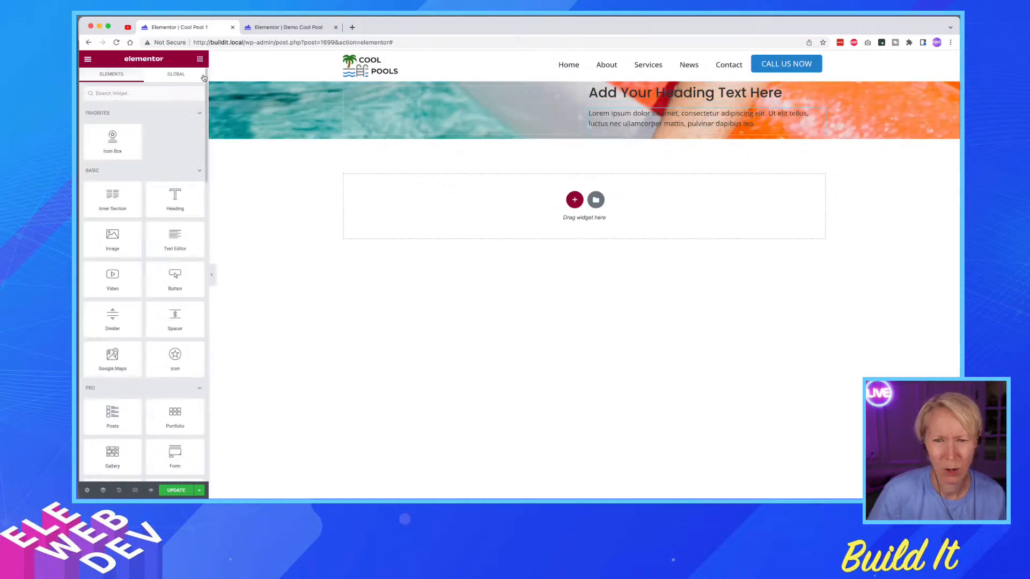
- Copy the header's Call Us Now button and paste it below the text in the hero's second column
right_click(816, 60)
click(831, 95)
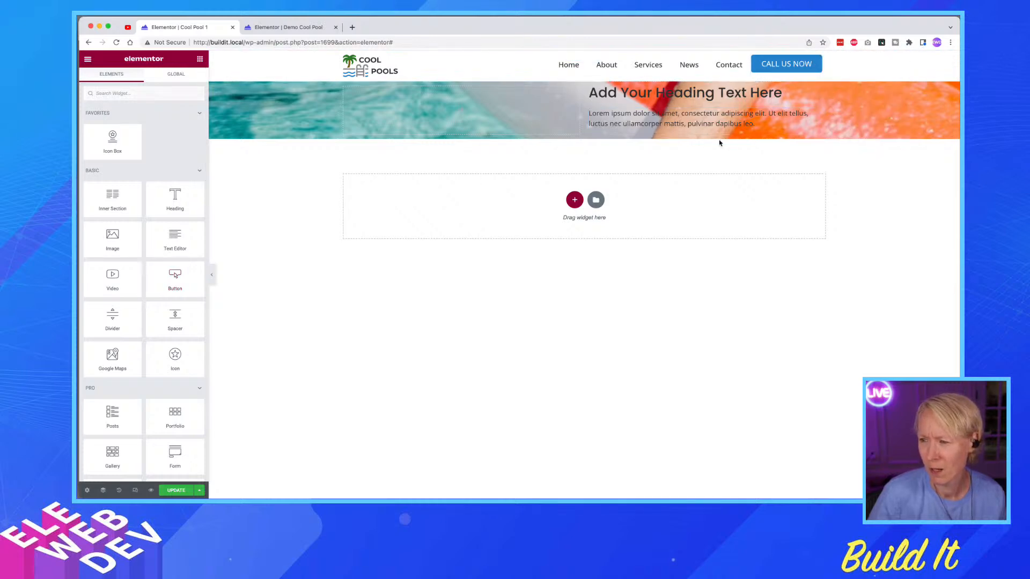
right_click(715, 132)
click(737, 185)
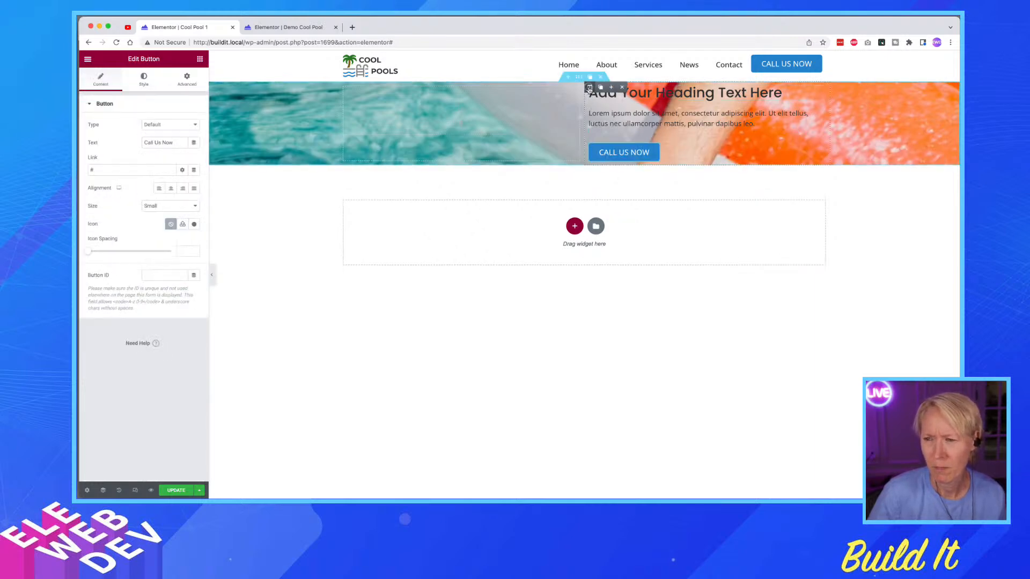
- Give the hero's second column a Classic background in the white global color and a border radius of 5 px on all corners
right_click(589, 89)
click(595, 97)
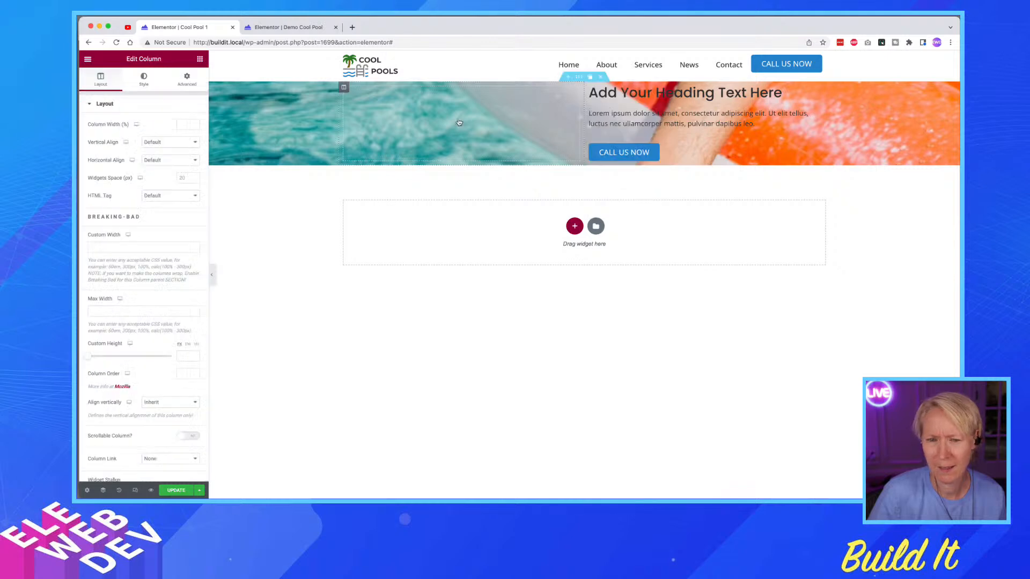
click(152, 85)
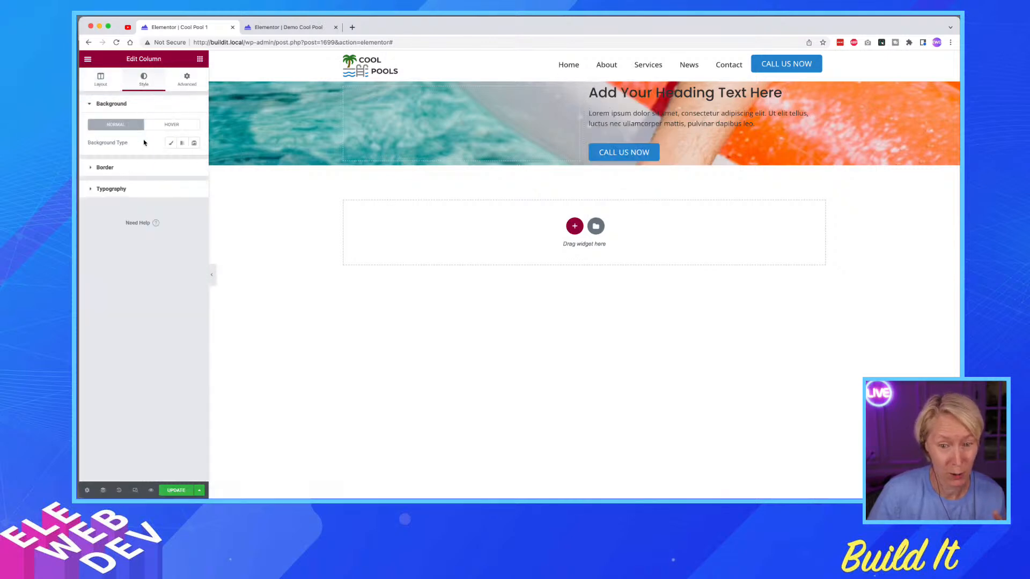
click(170, 143)
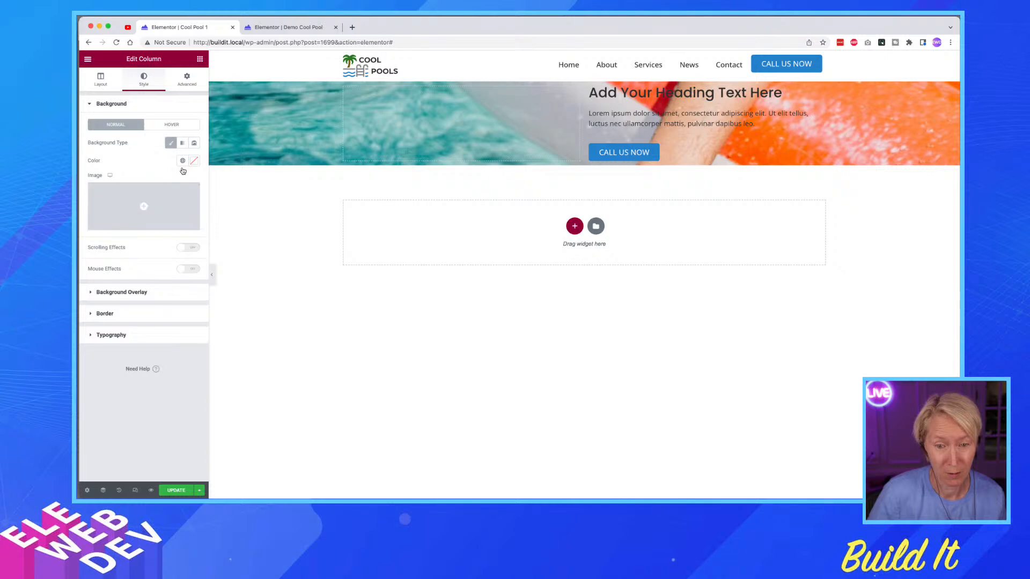
click(183, 160)
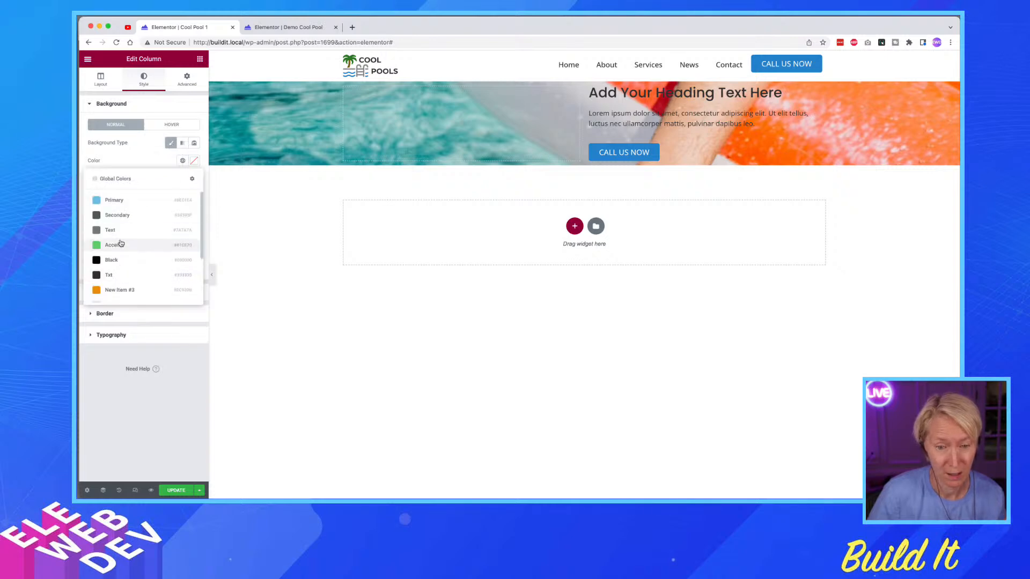
scroll(121, 244, down, 2)
click(121, 254)
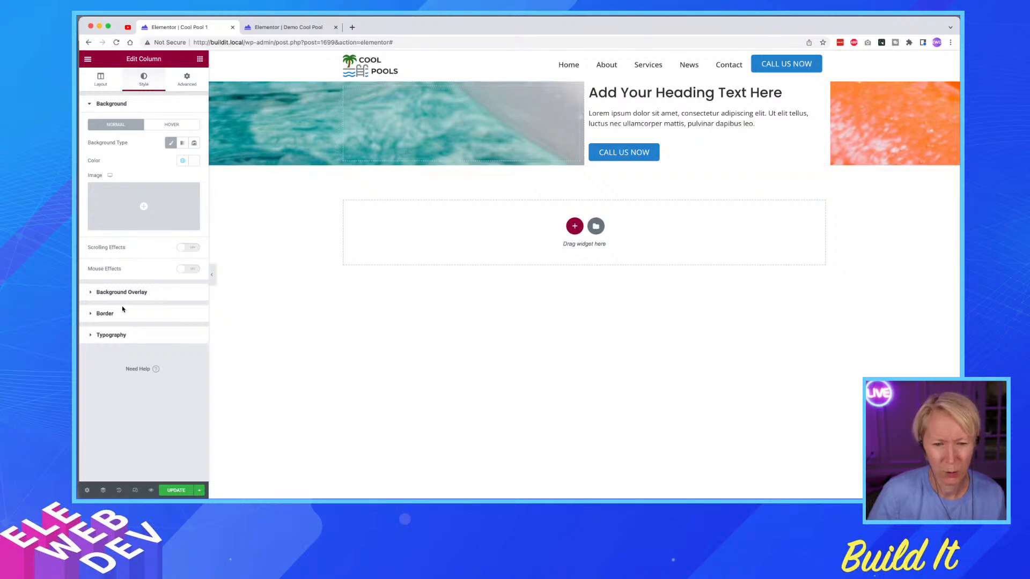
click(105, 314)
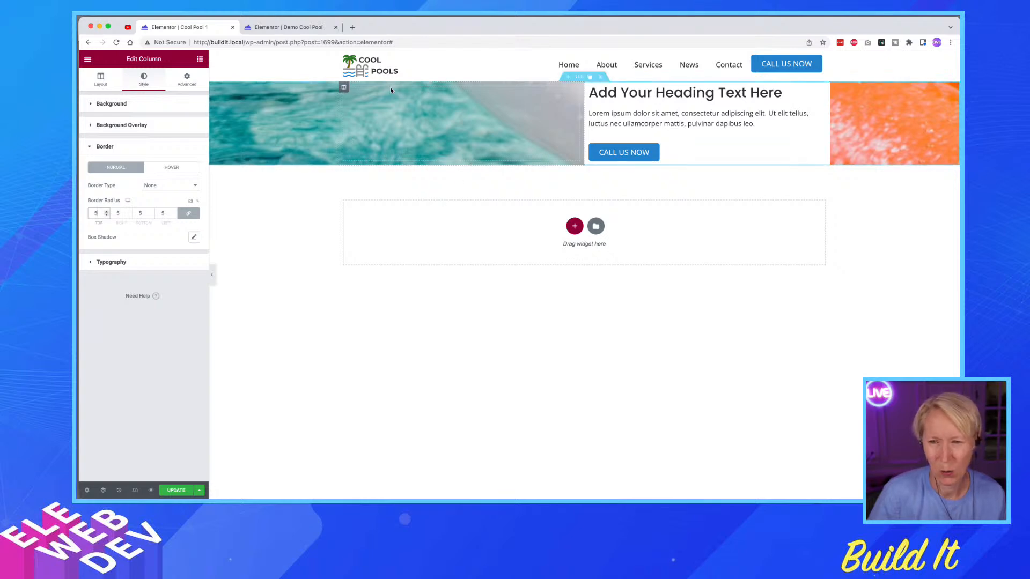
- Try setting the hero section's height to Min Height with a value of about 67 VH
right_click(589, 86)
click(589, 87)
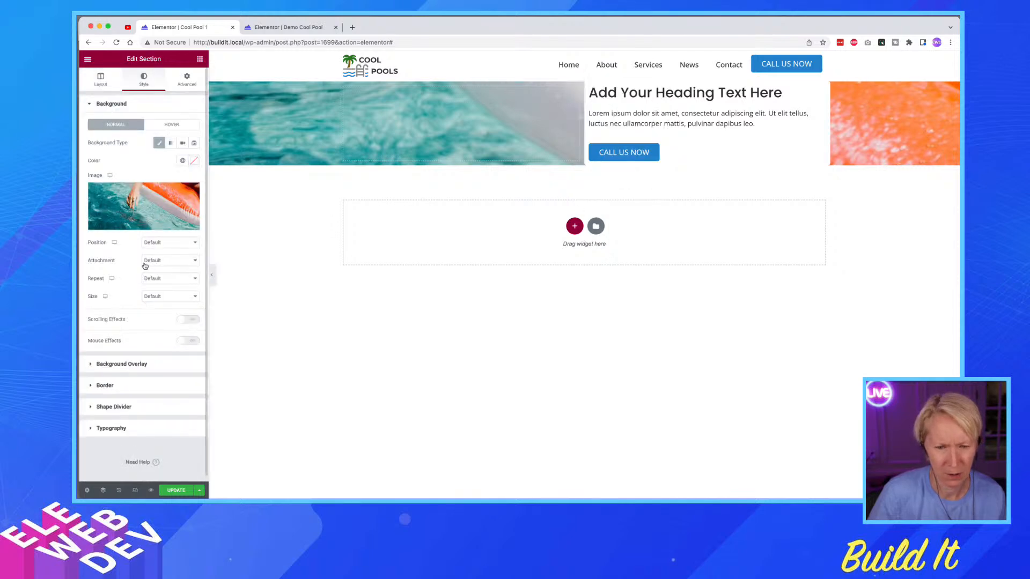
click(101, 81)
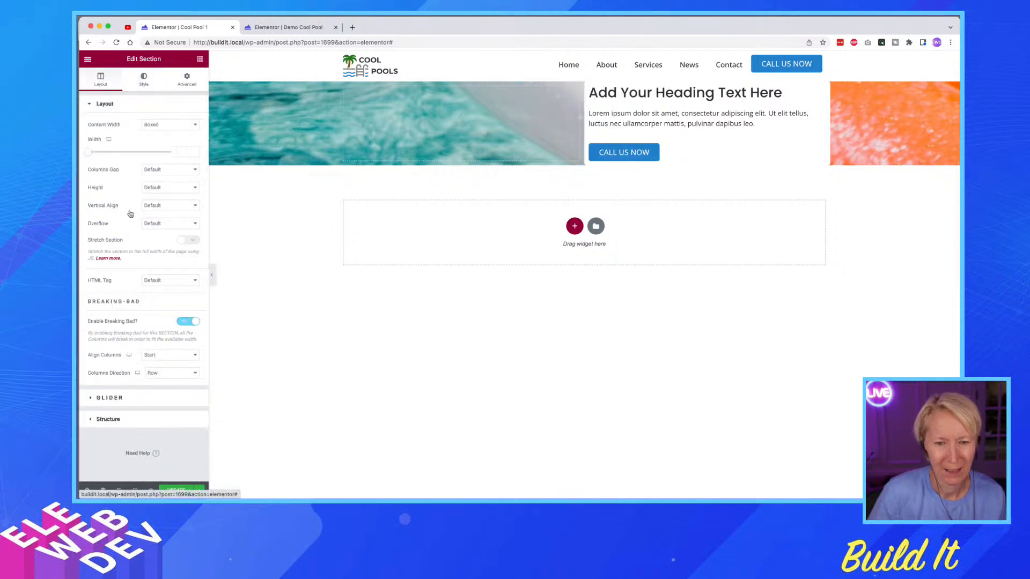
click(160, 189)
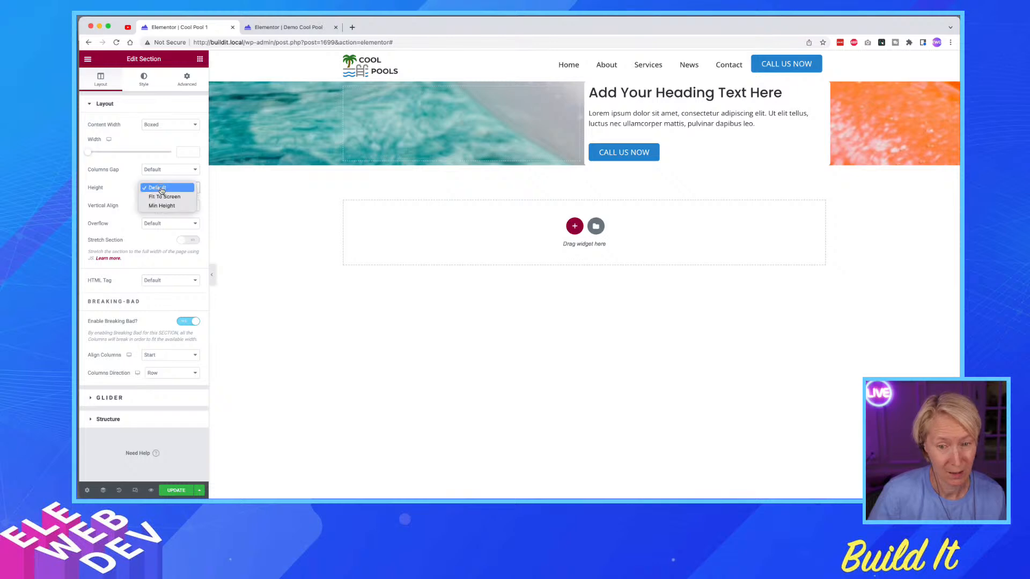
click(165, 207)
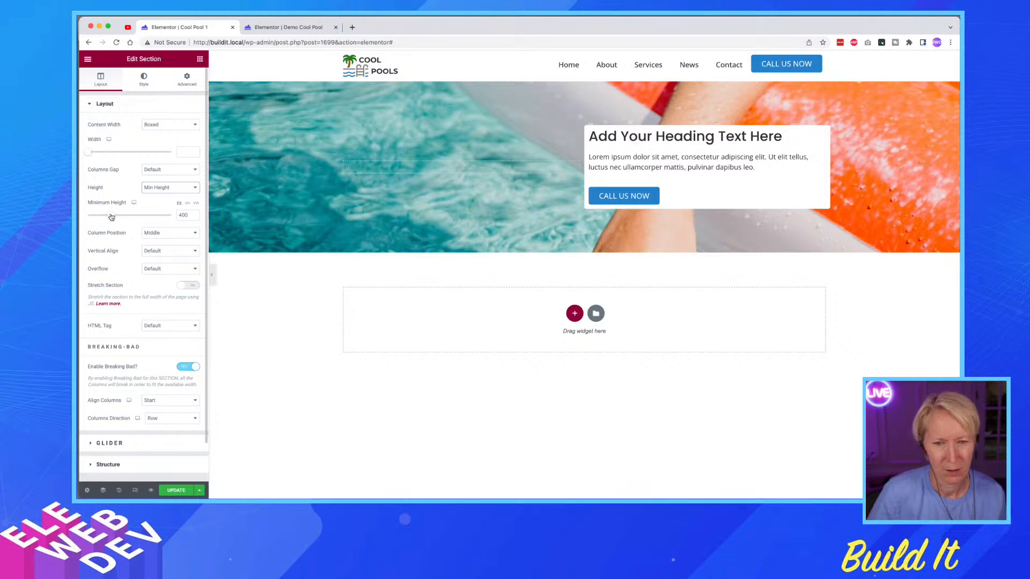
drag(111, 216, 115, 216)
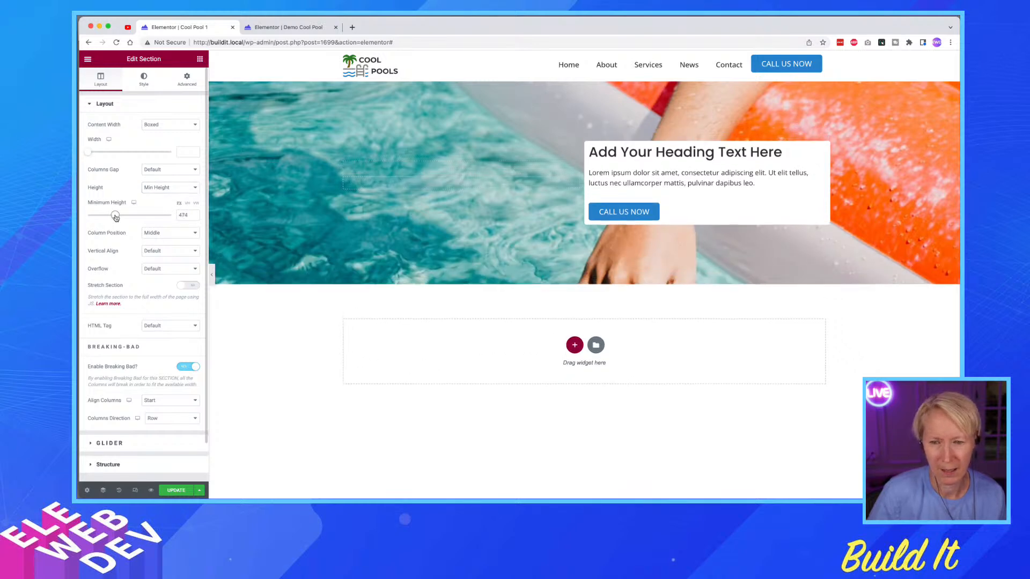
click(188, 204)
drag(171, 215, 144, 220)
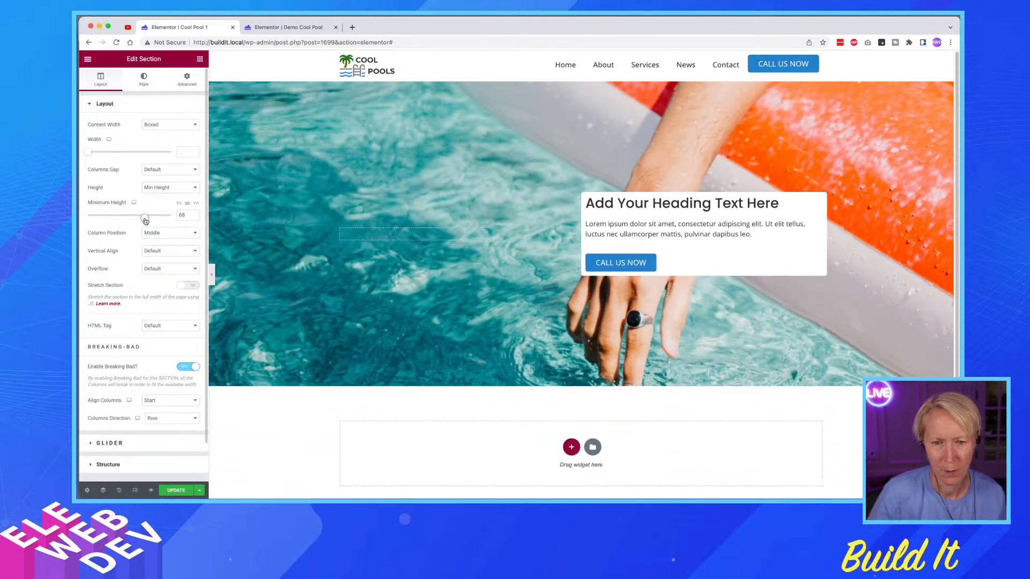
- Inspect the padding and background settings of the hero section on the Demo Cool Pool page
click(268, 29)
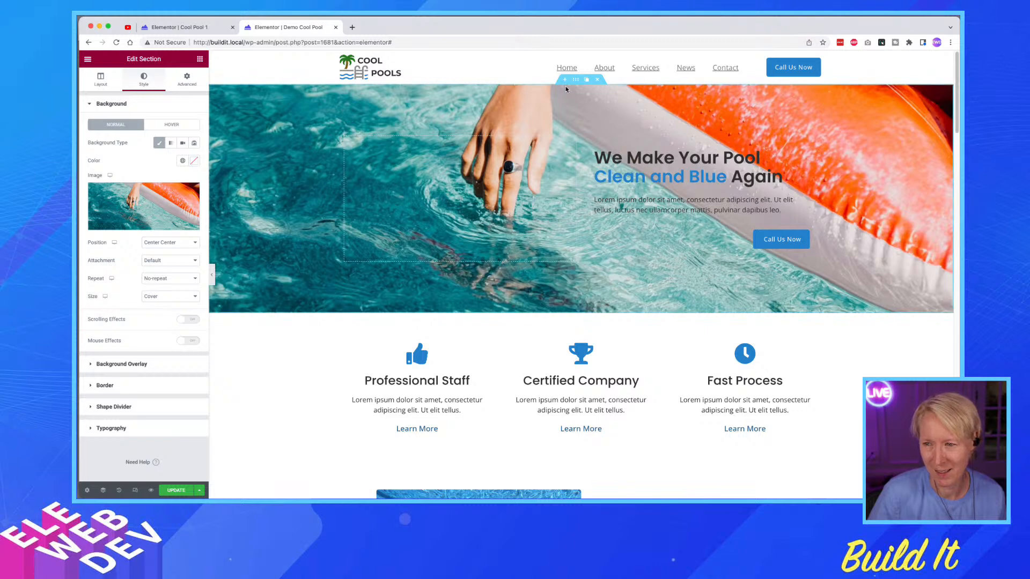
right_click(576, 81)
click(588, 86)
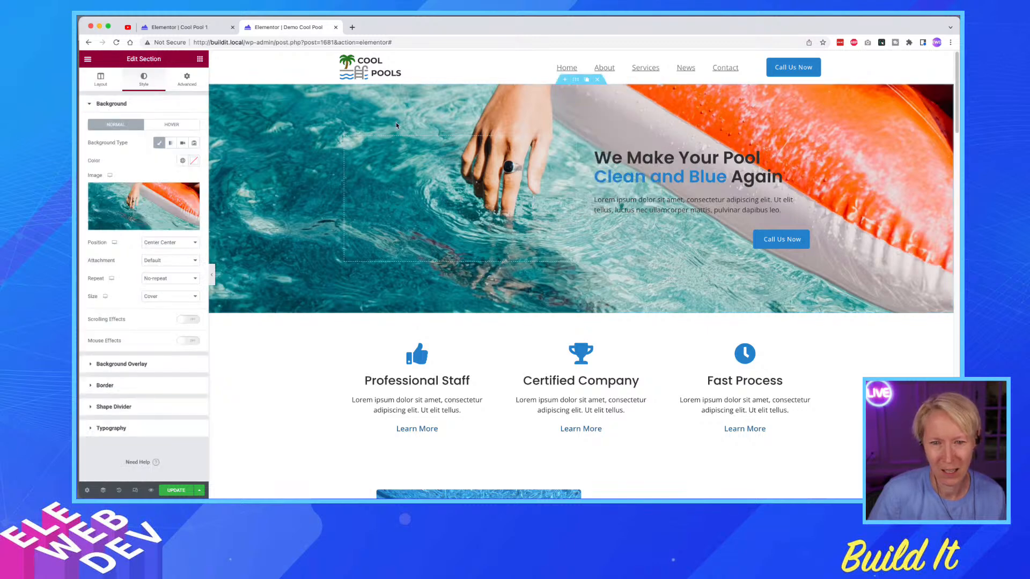
click(187, 79)
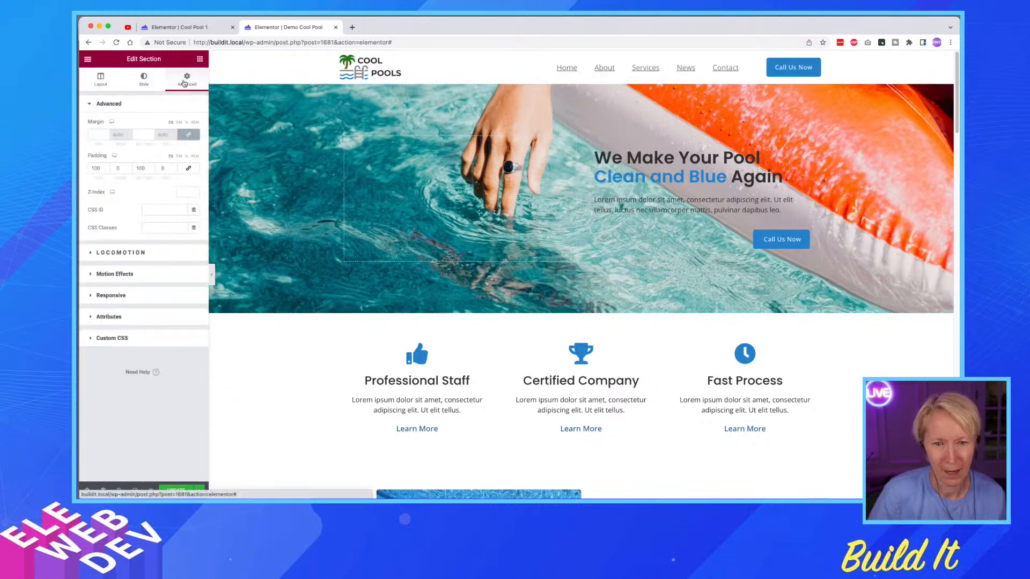
click(151, 81)
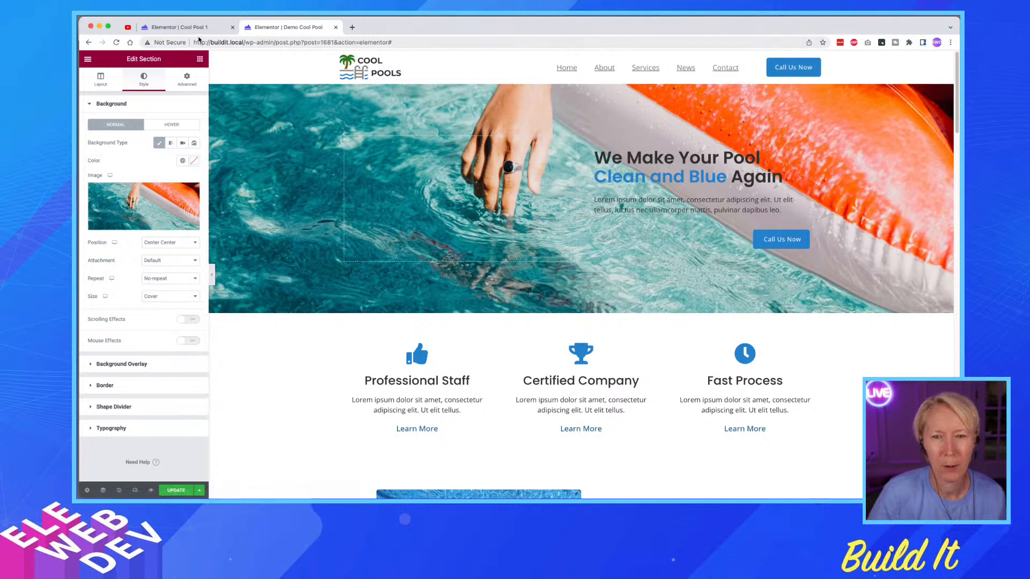
click(197, 30)
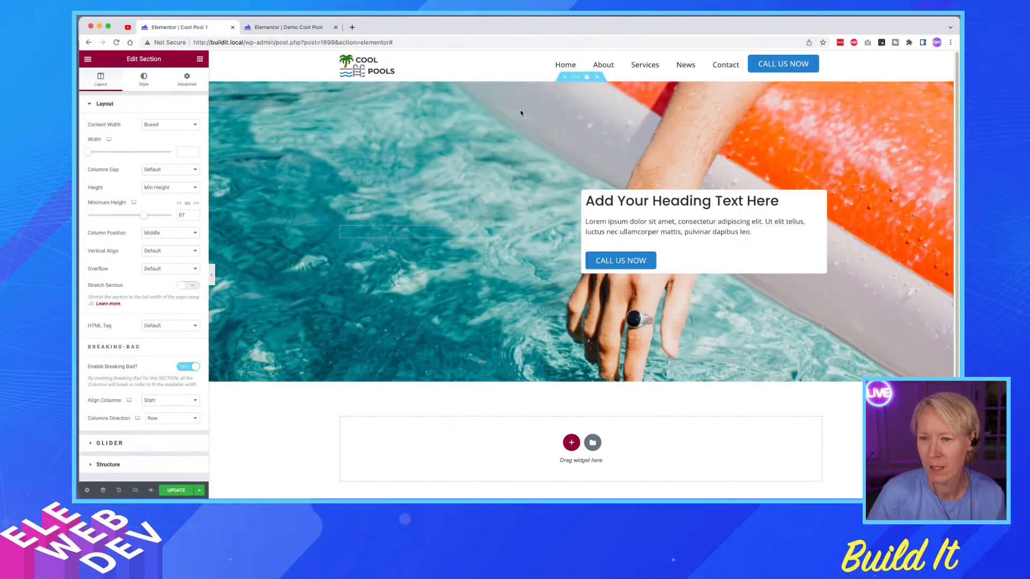
- Clear the minimum height value of the hero section on the Cool Pool 1 page
right_click(576, 78)
click(583, 85)
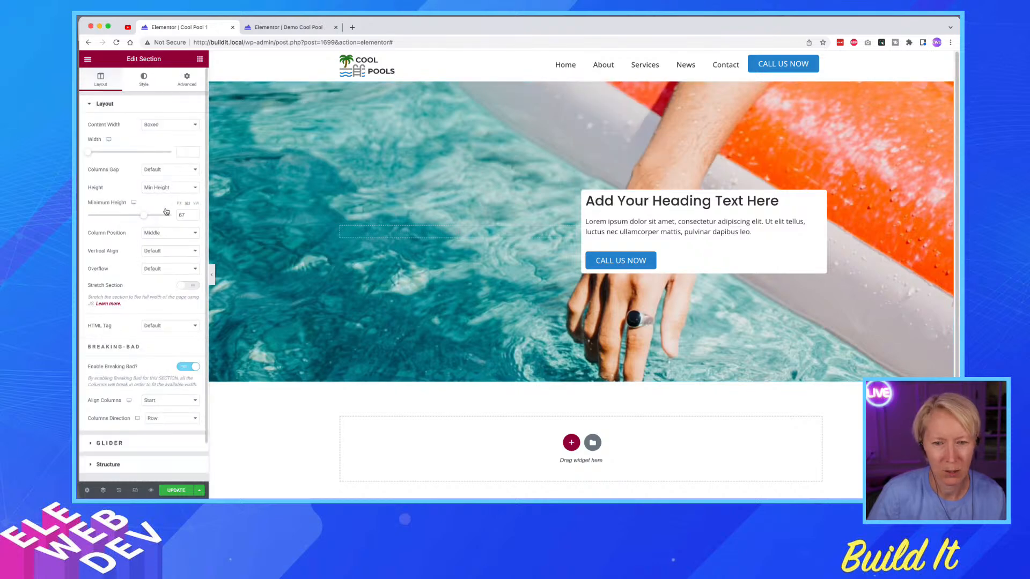
double_click(188, 214)
key(BackSpace)
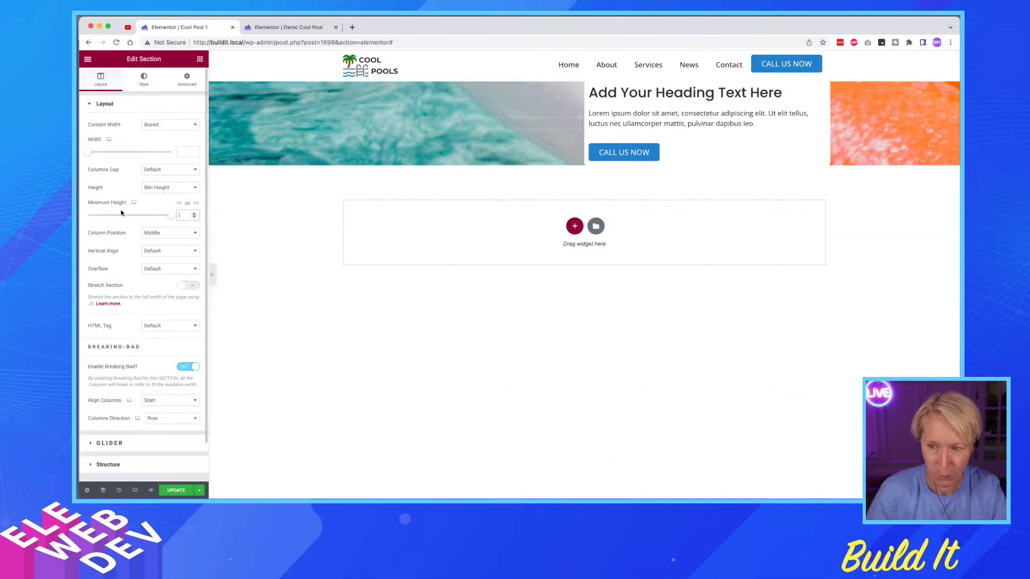
- Unlink the hero section's padding values and set the top and bottom padding to 100 px
click(184, 80)
click(189, 169)
click(96, 168)
text(10)
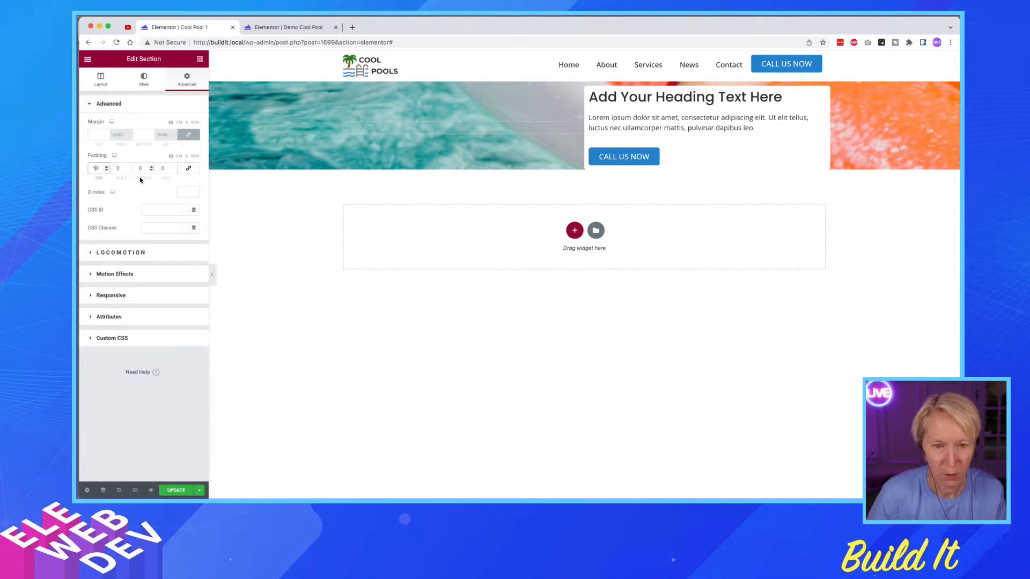
text(0)
click(138, 167)
text(100)
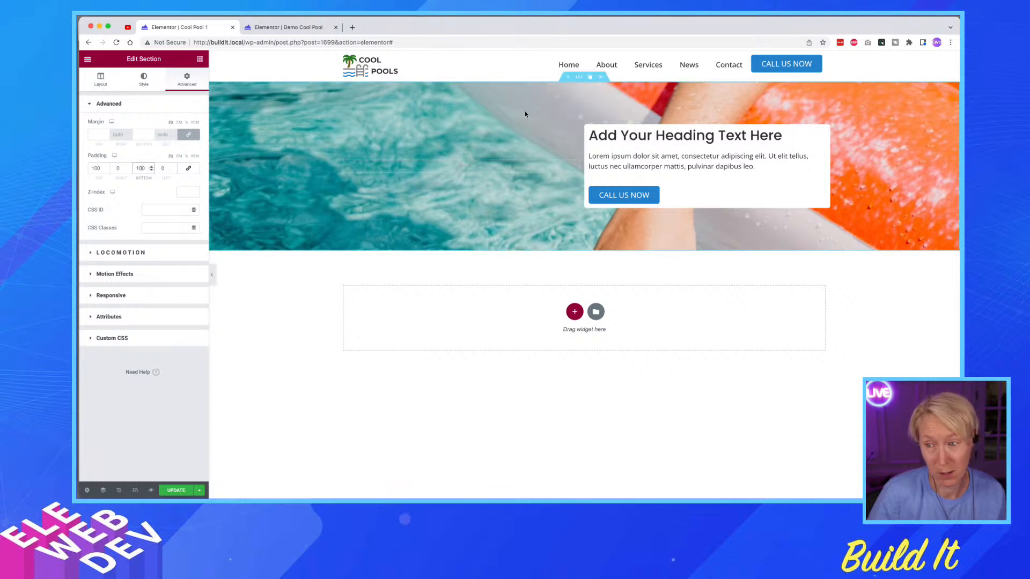
- Set the hero section's background image position to Center Center and its size to Cover
right_click(581, 79)
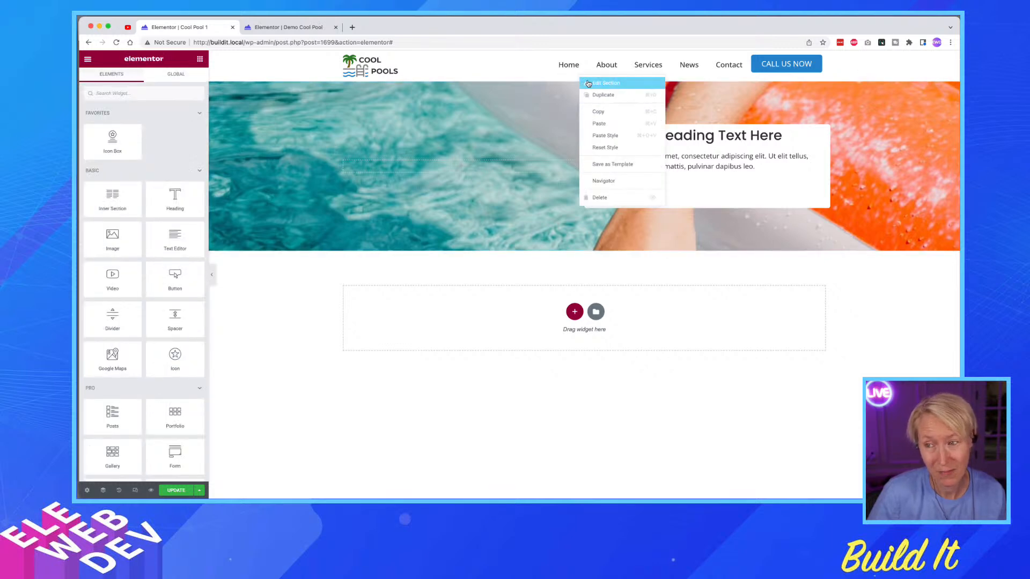
click(588, 84)
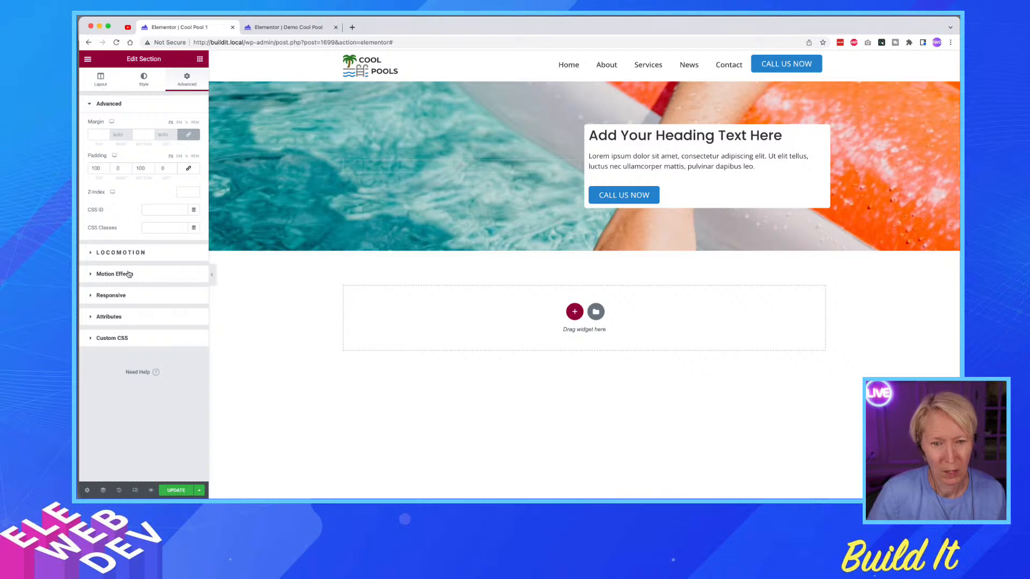
click(143, 80)
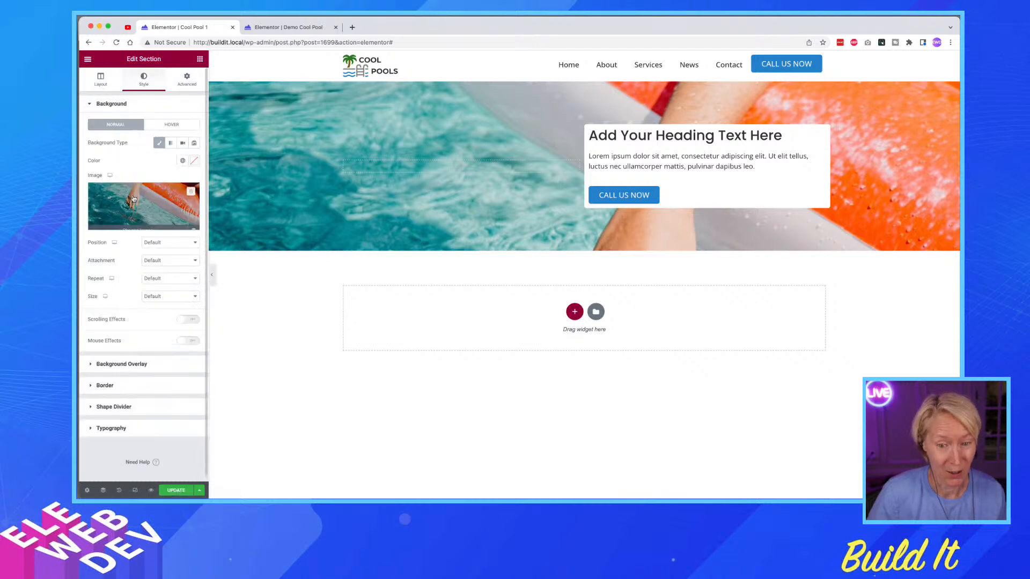
click(156, 244)
click(161, 252)
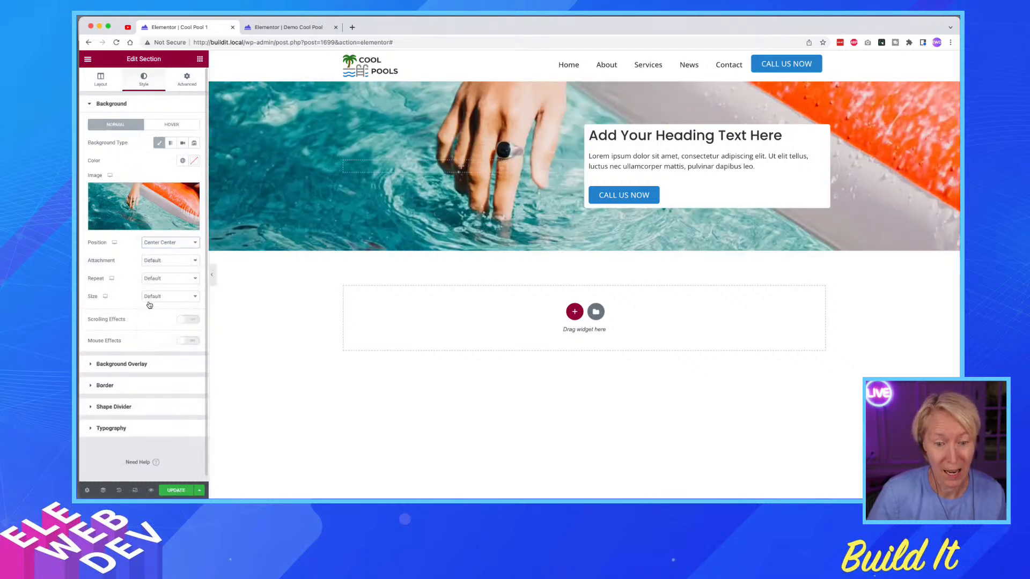
click(153, 298)
click(155, 316)
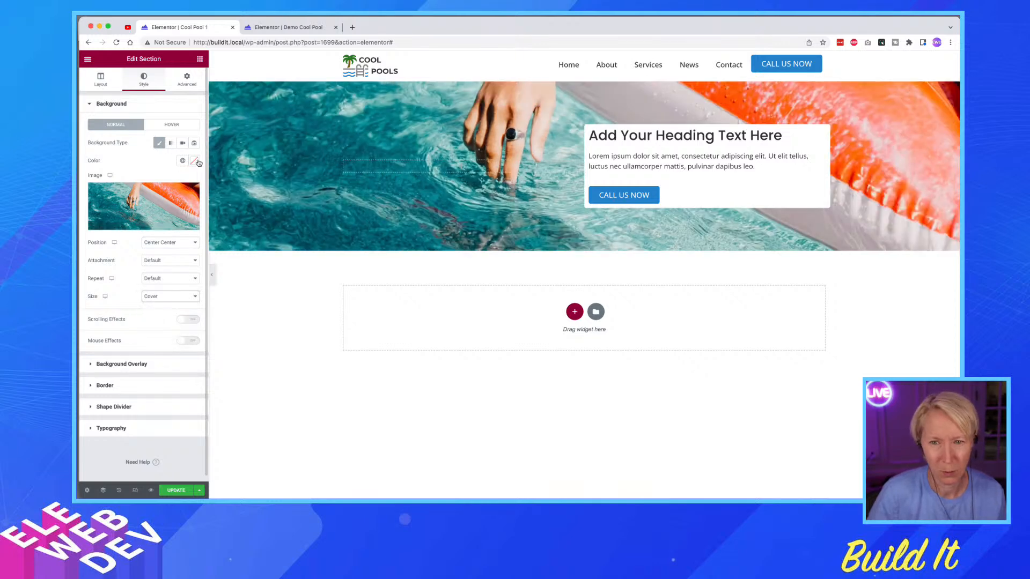
- Check the hero card in the reference image and inspect the padding of the second hero column on the Demo Cool Pool page
key(super+Tab)
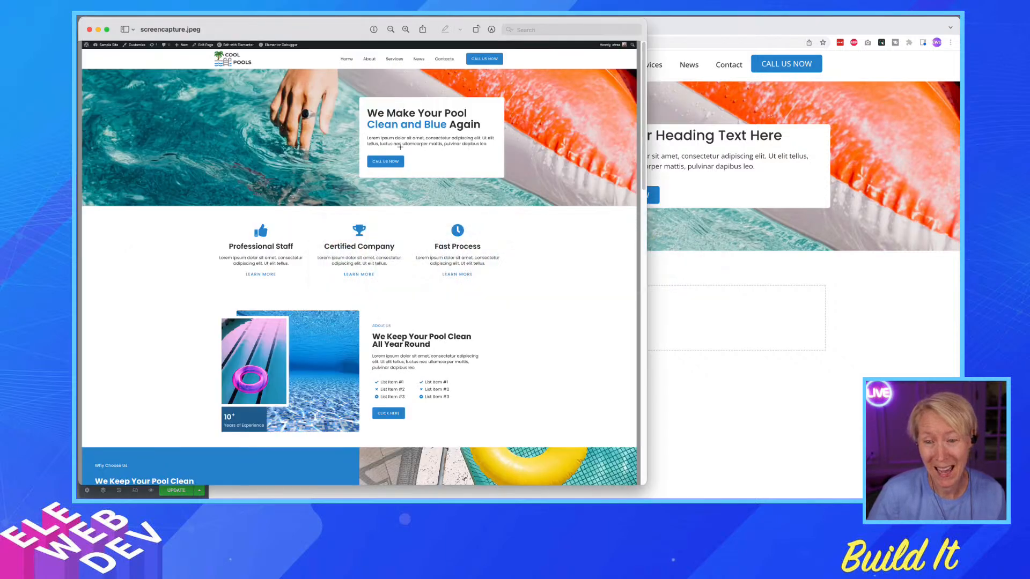
key(super+Tab)
key(ctrl+Tab)
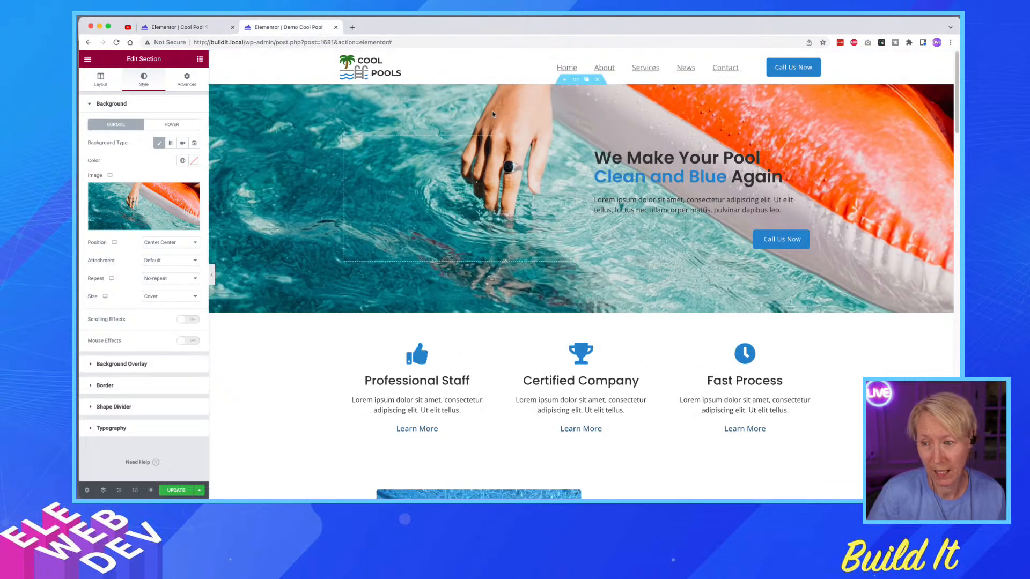
right_click(588, 140)
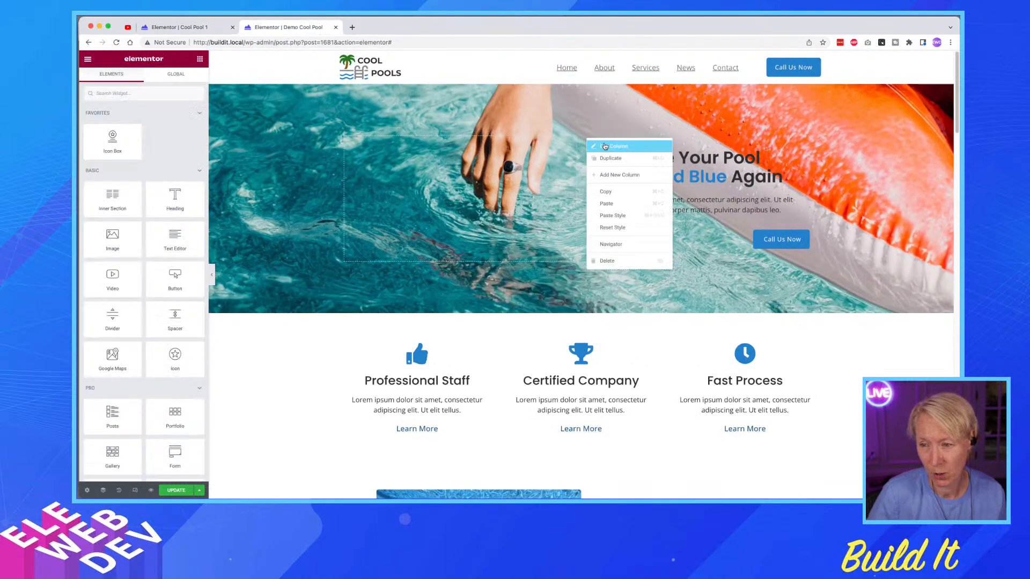
click(605, 146)
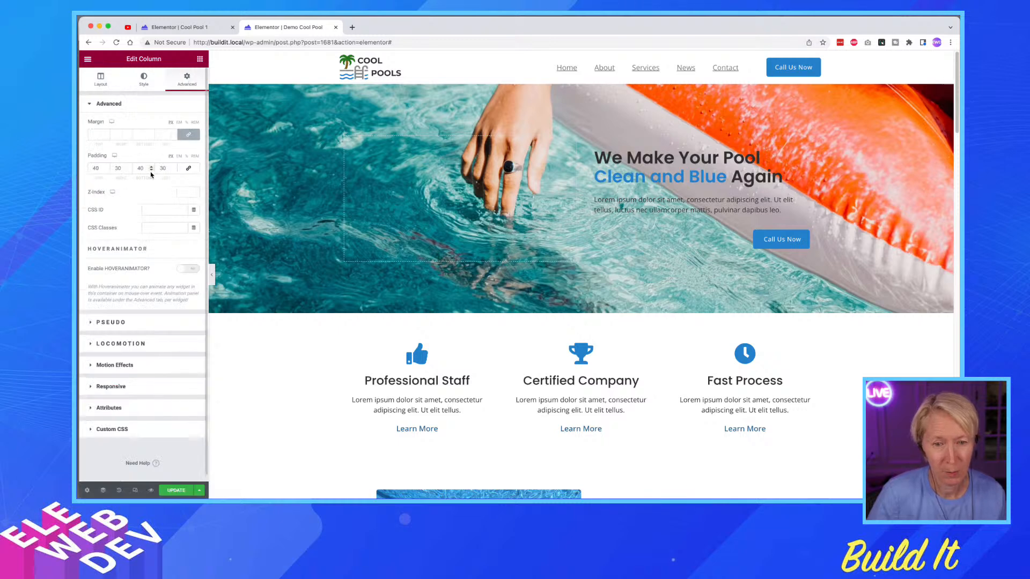
- On the Cool Pool 1 page, unlink the hero card column's padding and set 40 px top and bottom, 30 px right and left
click(212, 28)
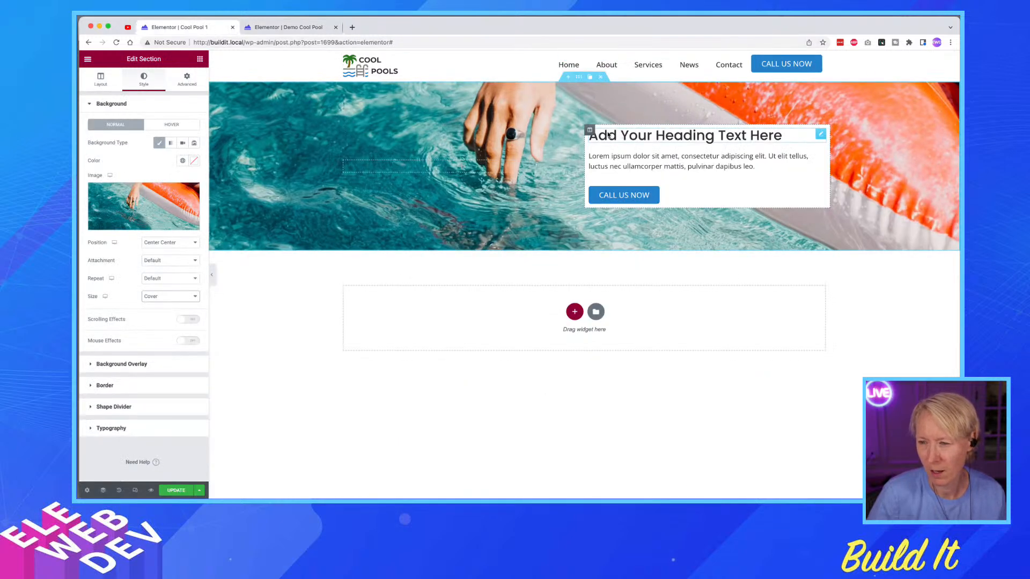
right_click(588, 132)
click(598, 138)
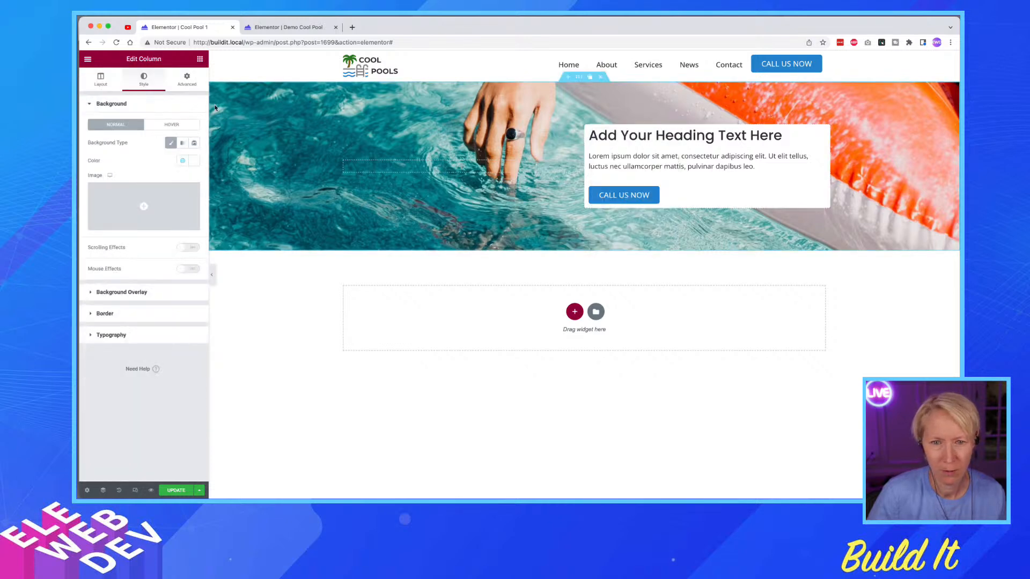
click(187, 78)
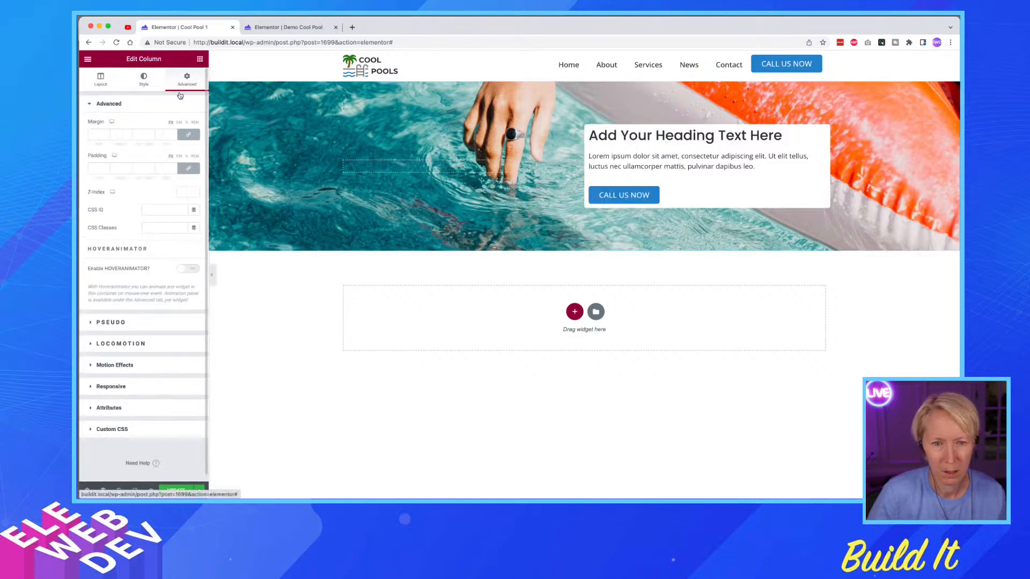
click(191, 169)
click(94, 170)
text(40)
click(139, 169)
text(40)
click(114, 168)
text(30)
click(161, 168)
text(30)
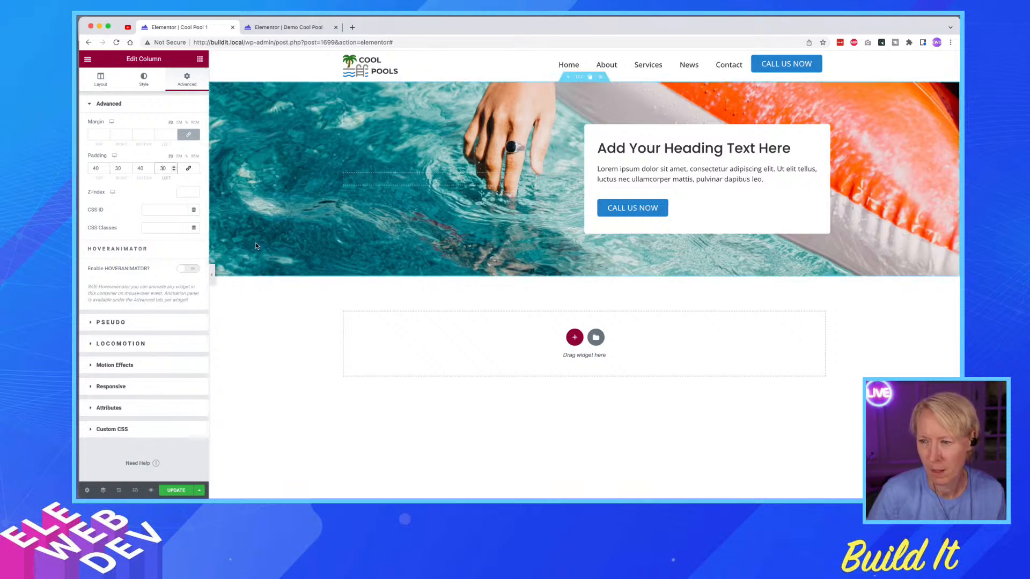
- Compare with the Demo Cool Pool page and remove the white background color from the Cool Pool 1 hero card column
click(292, 28)
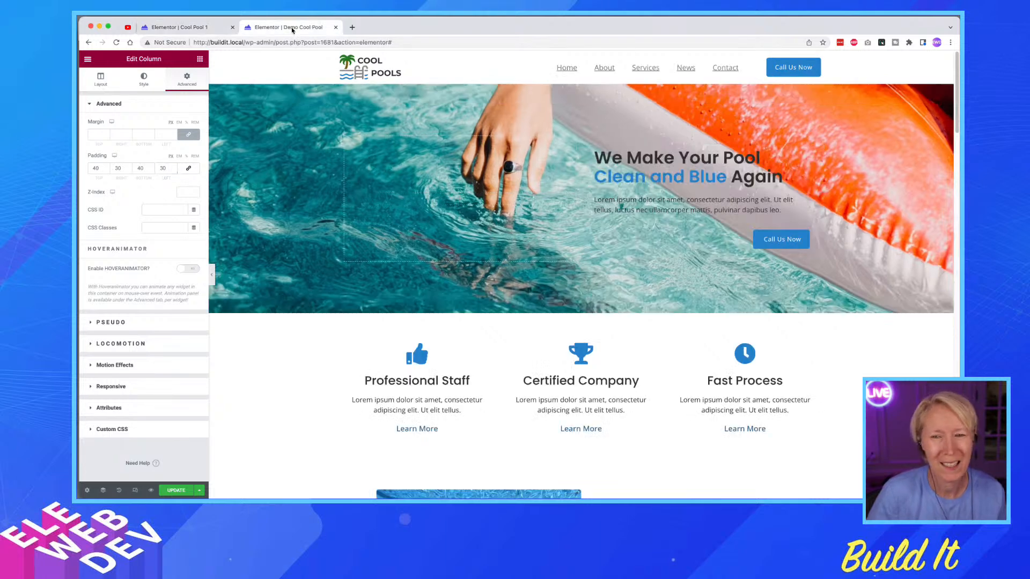
click(187, 27)
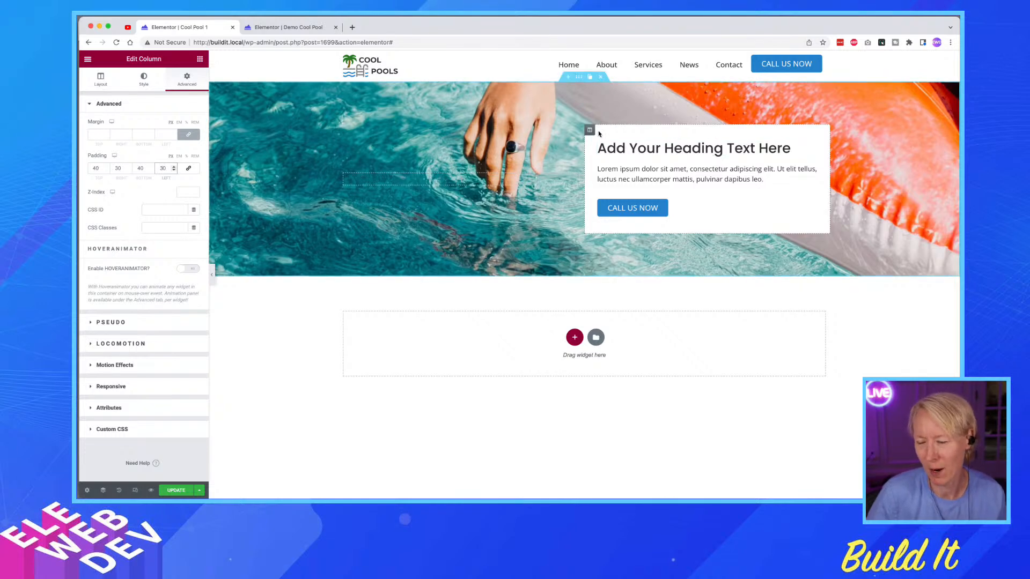
right_click(589, 130)
click(597, 138)
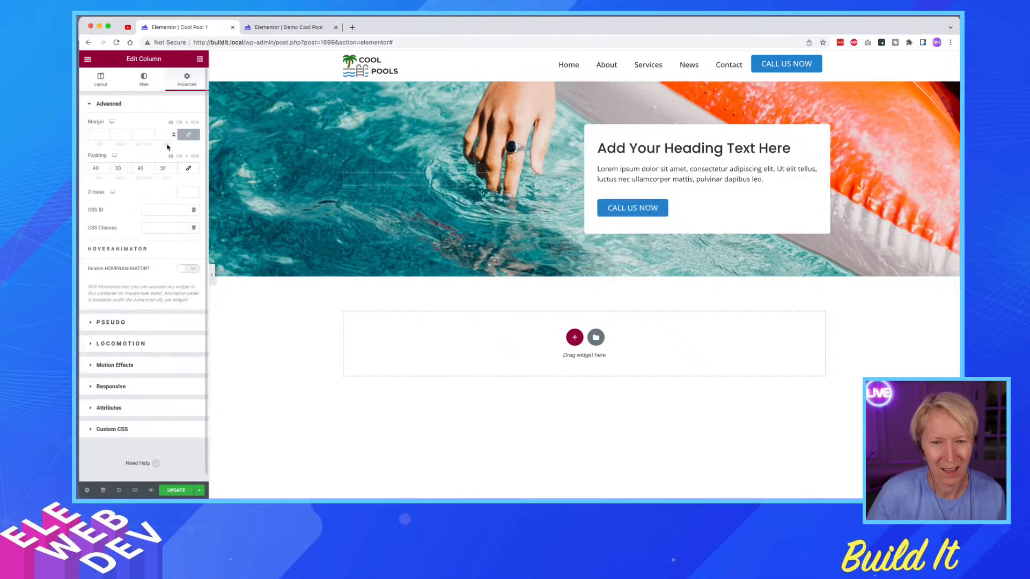
click(144, 80)
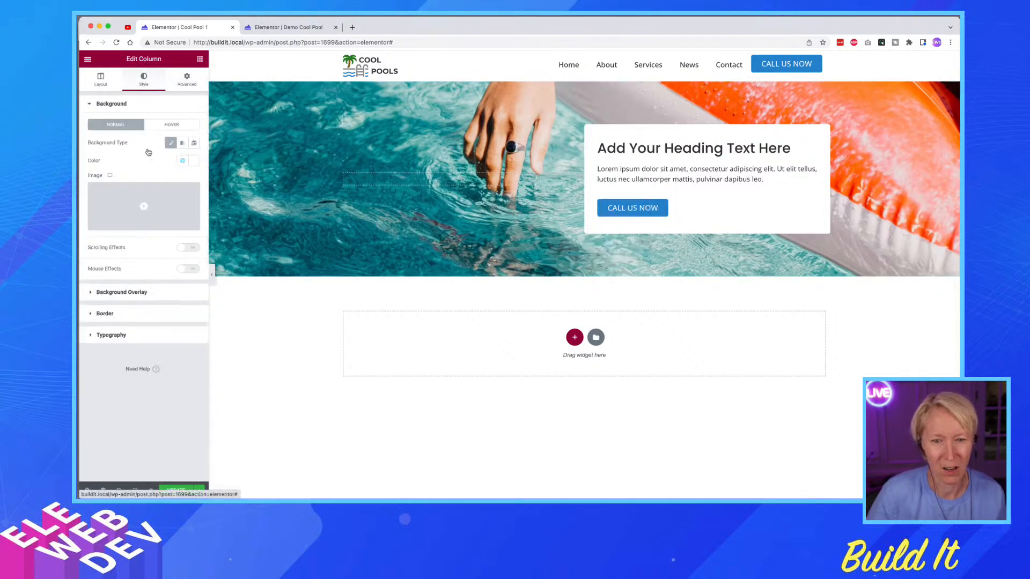
click(192, 162)
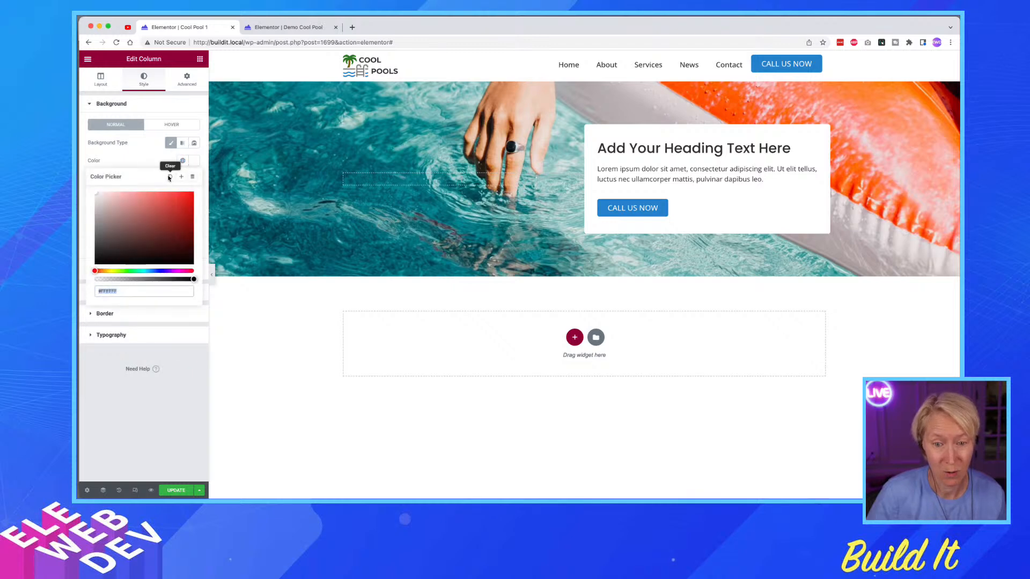
click(169, 177)
click(171, 143)
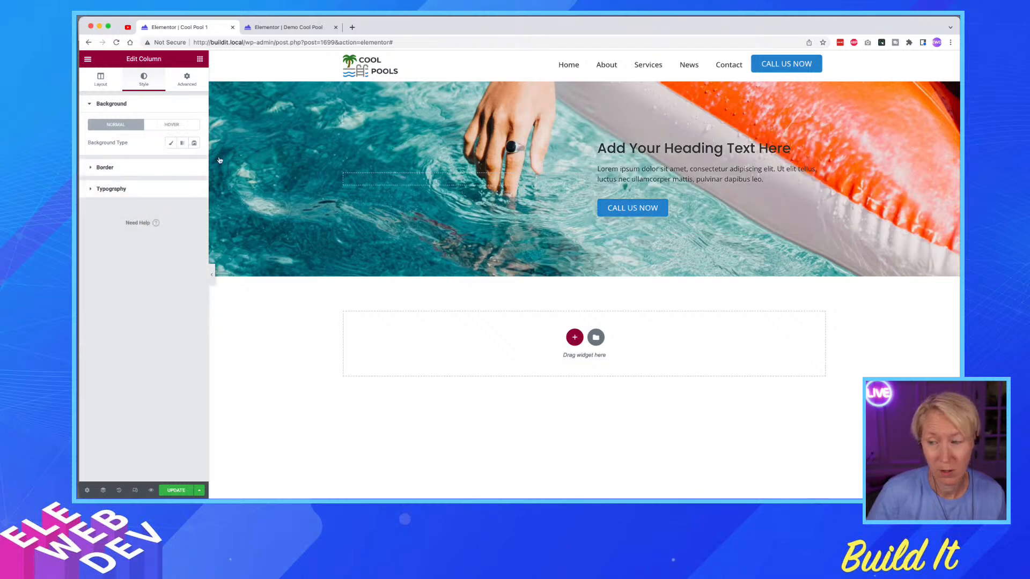
- Inspect the title markup and typography settings of the hero heading on the Demo Cool Pool page
click(298, 30)
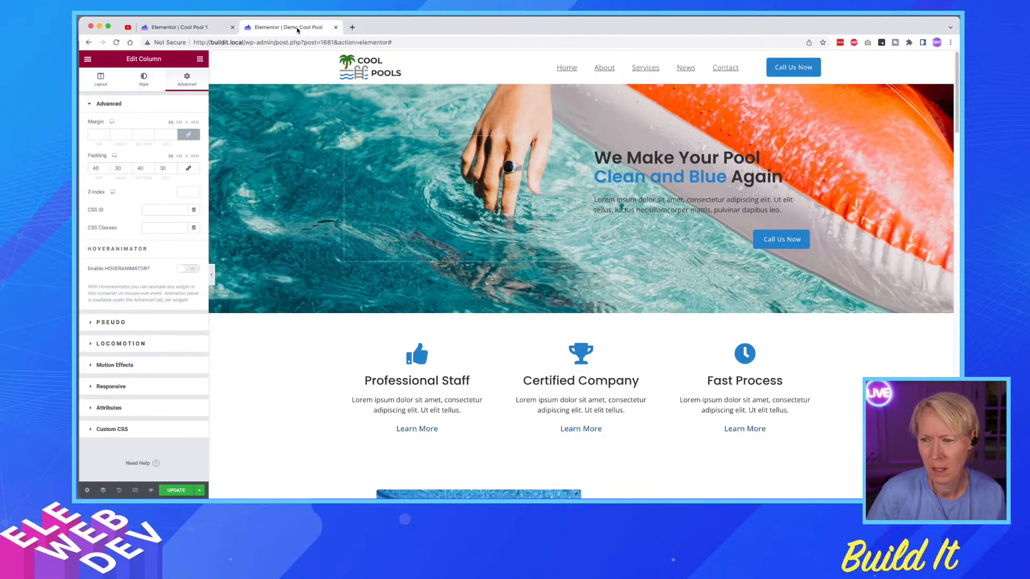
click(199, 28)
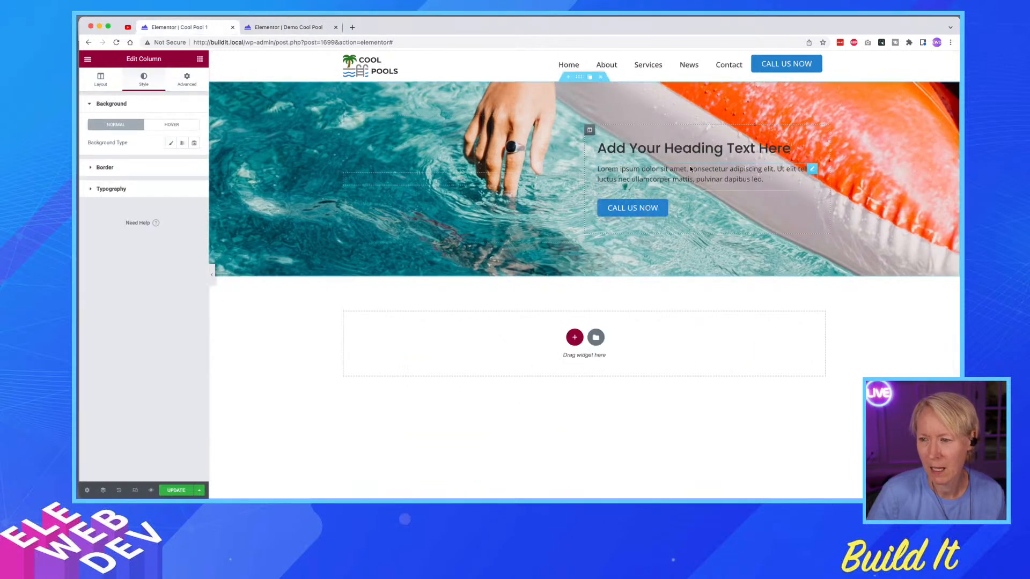
right_click(806, 150)
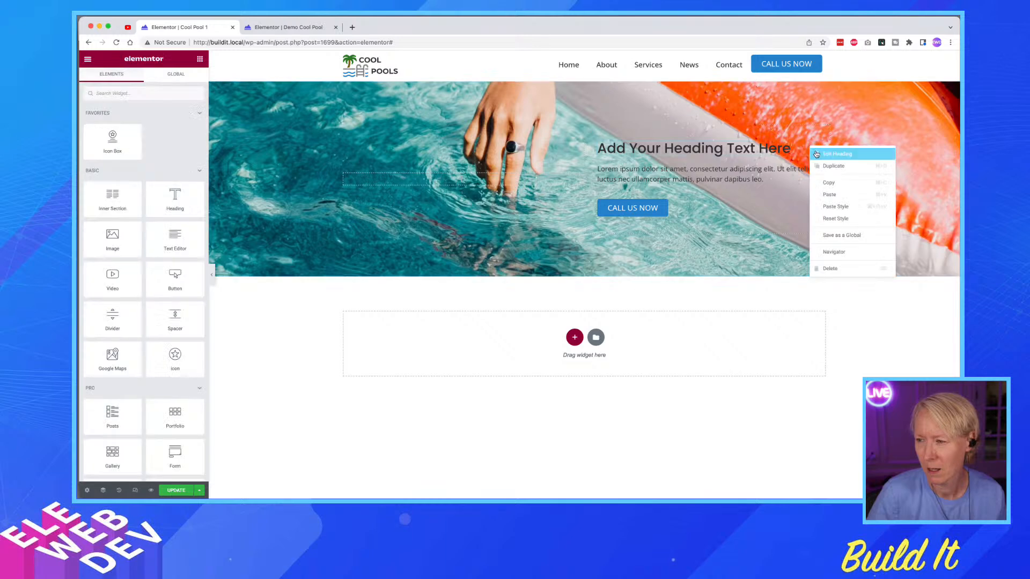
click(820, 153)
click(293, 30)
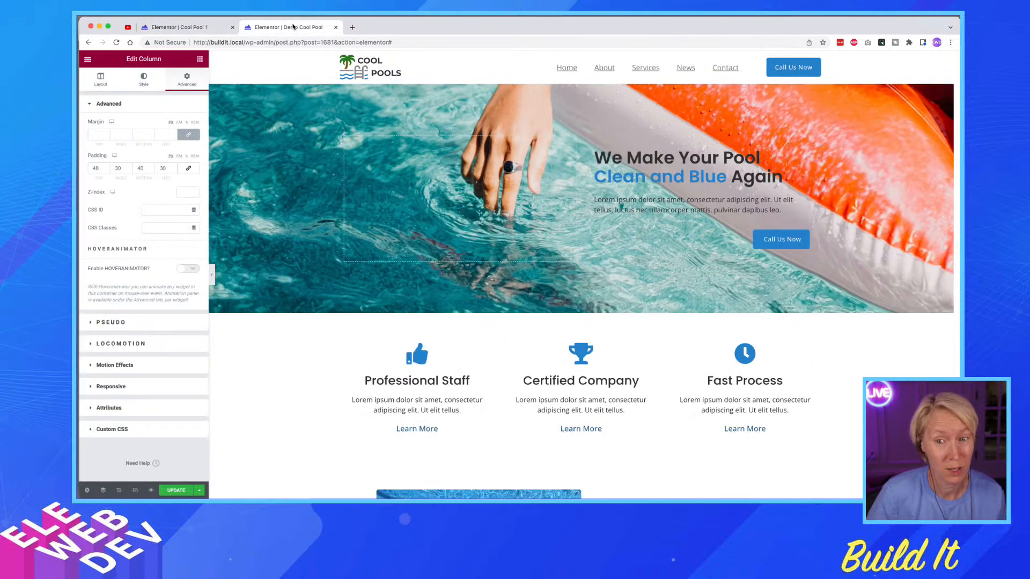
right_click(689, 159)
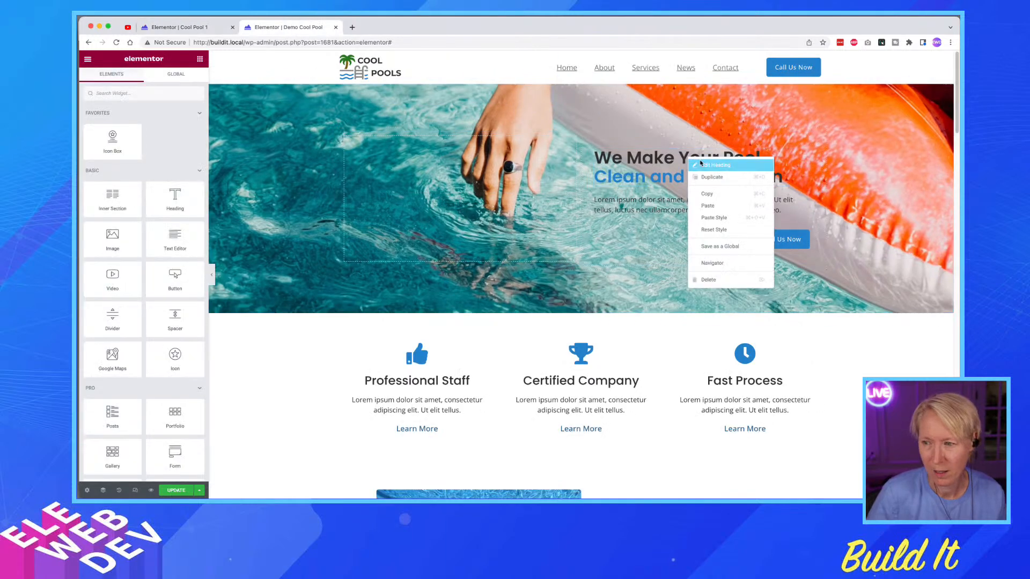
click(702, 166)
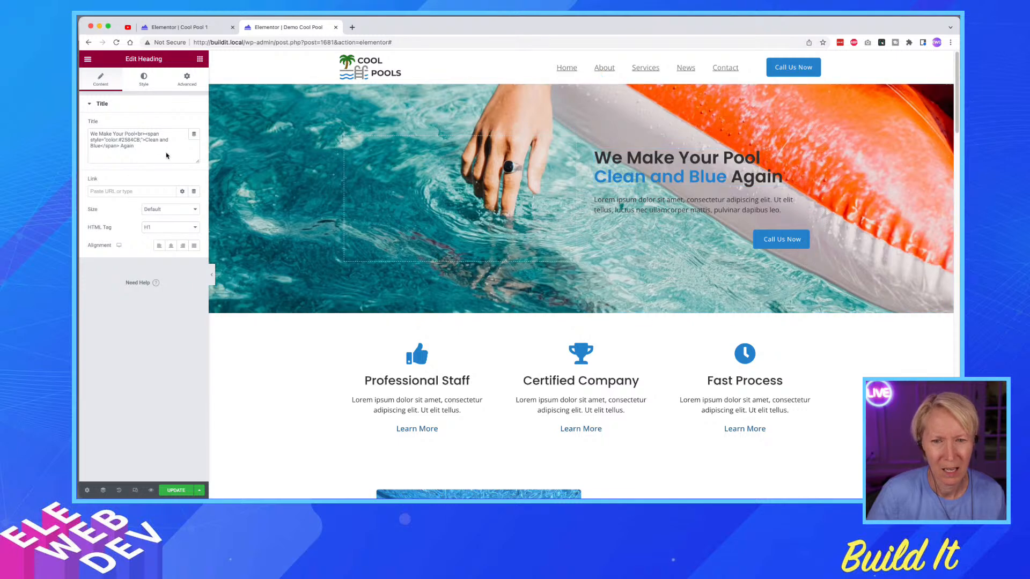
click(144, 80)
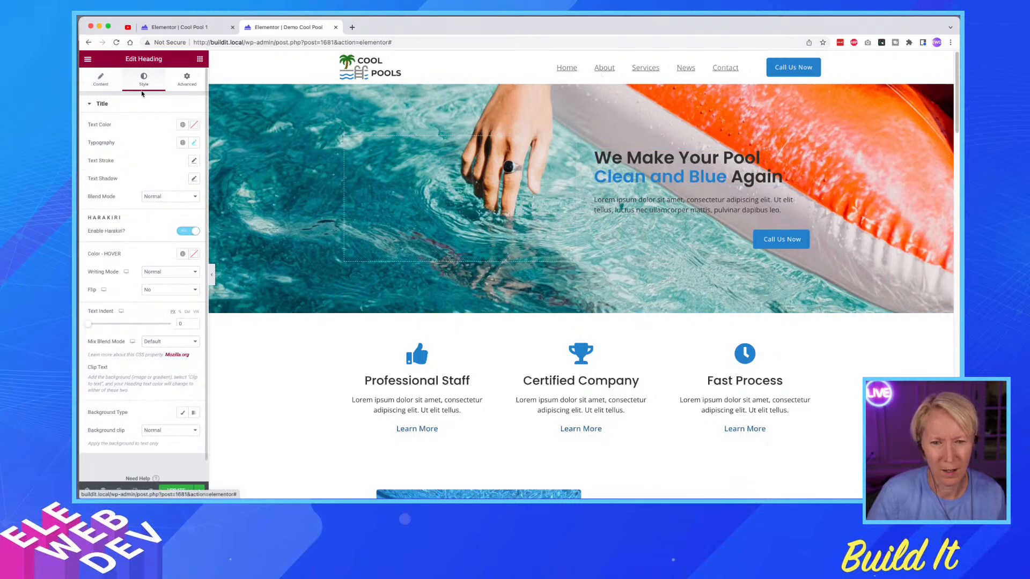
click(195, 142)
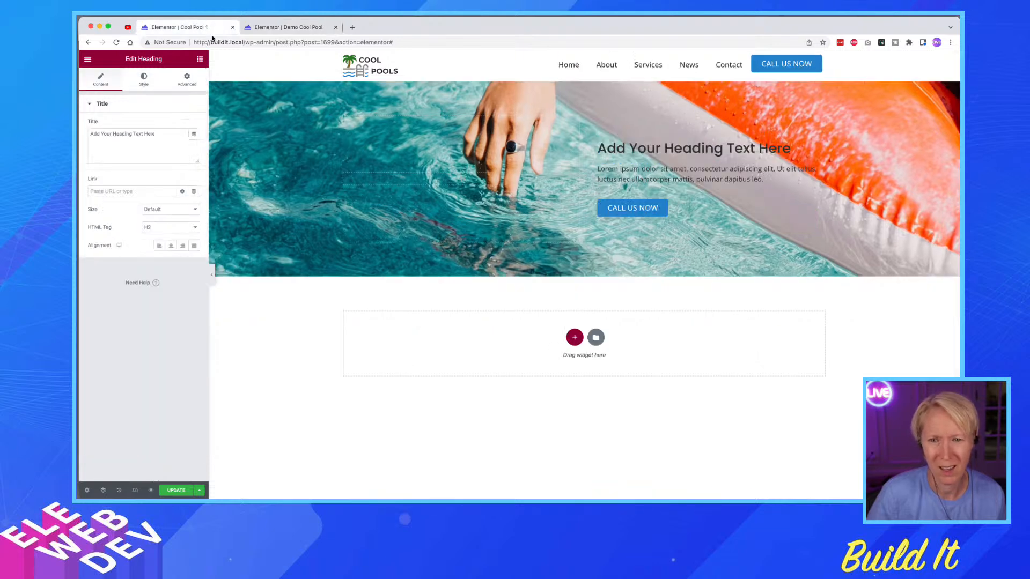
- Set the HTML tag of the hero heading on the Cool Pool 1 page to H1
click(177, 27)
right_click(812, 147)
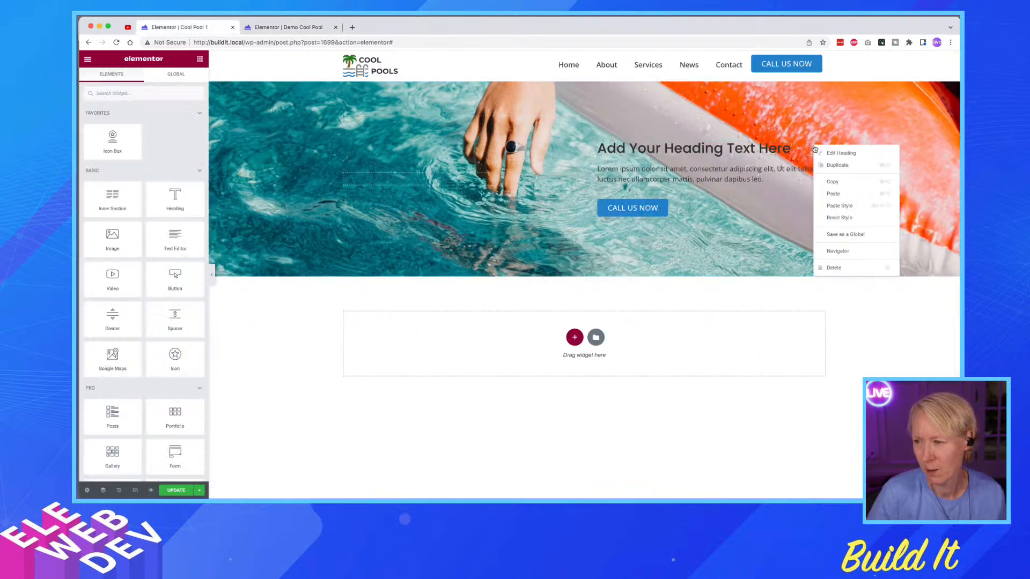
click(819, 153)
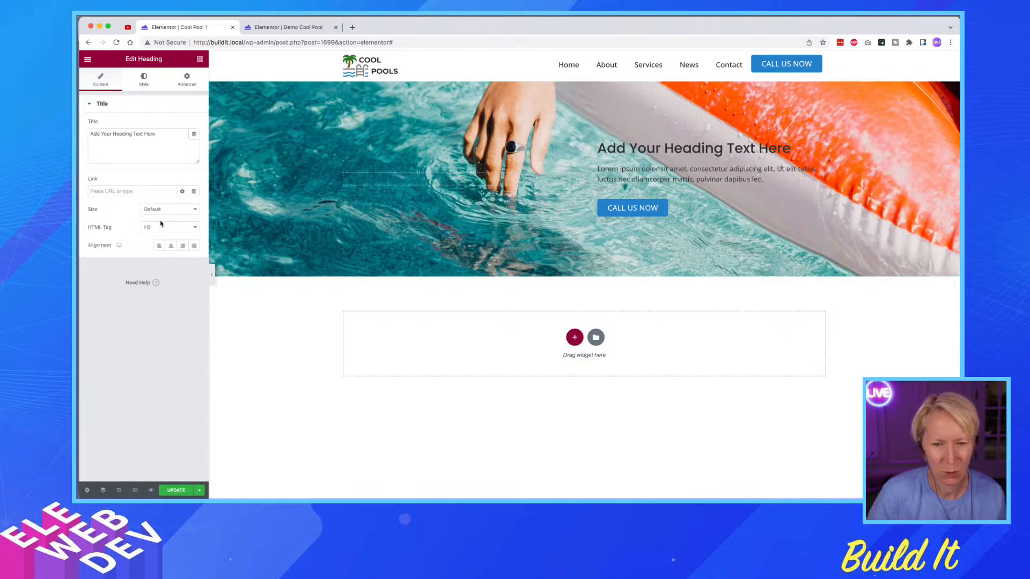
click(161, 227)
click(154, 217)
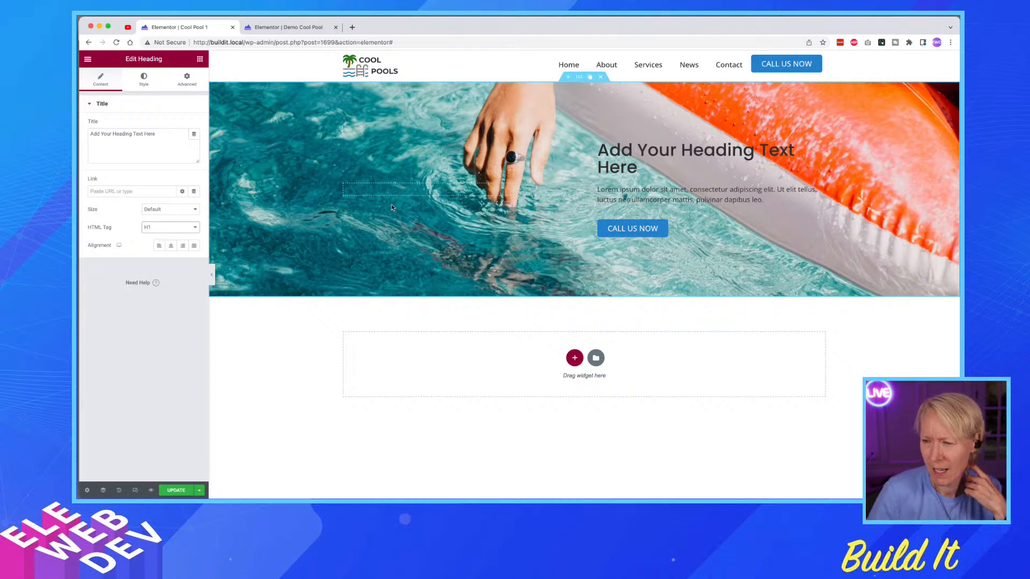
- Check the demo page's heading wording and replace the Cool Pool 1 hero title with "We Make Your Pool Clean And Blue Again"
click(285, 28)
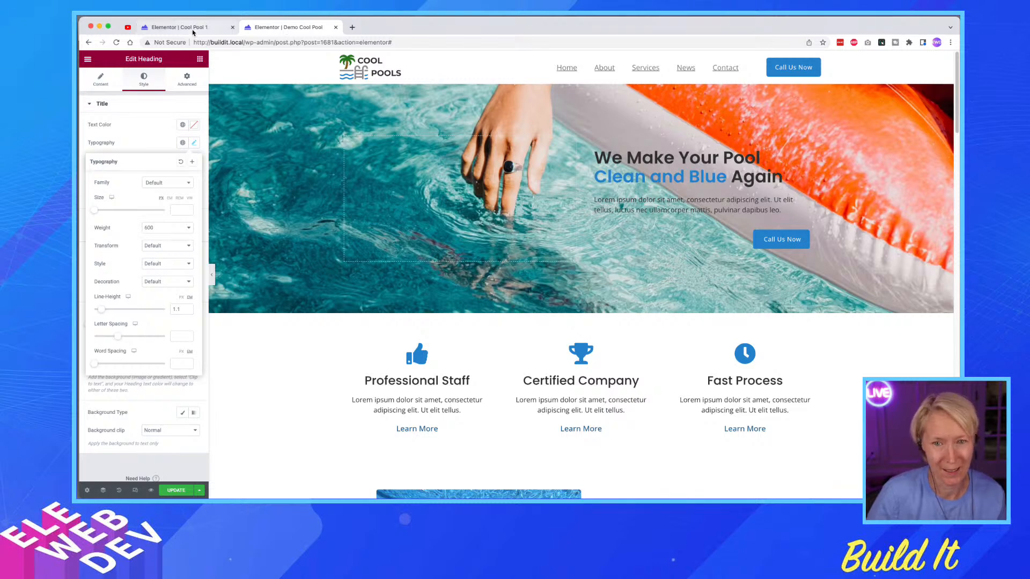
click(211, 26)
triple_click(157, 138)
text(We Make Your )
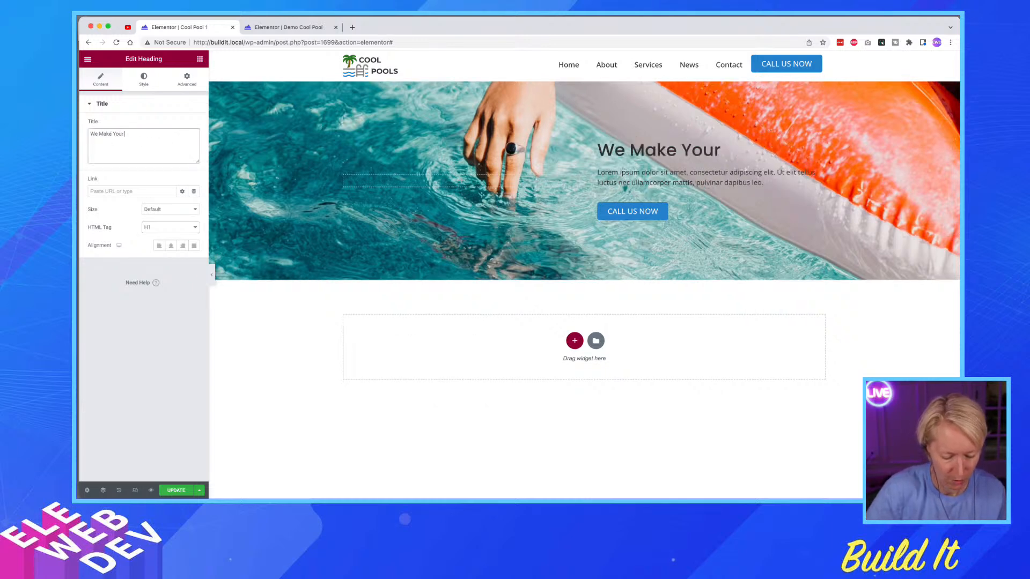
text(Pool Cl)
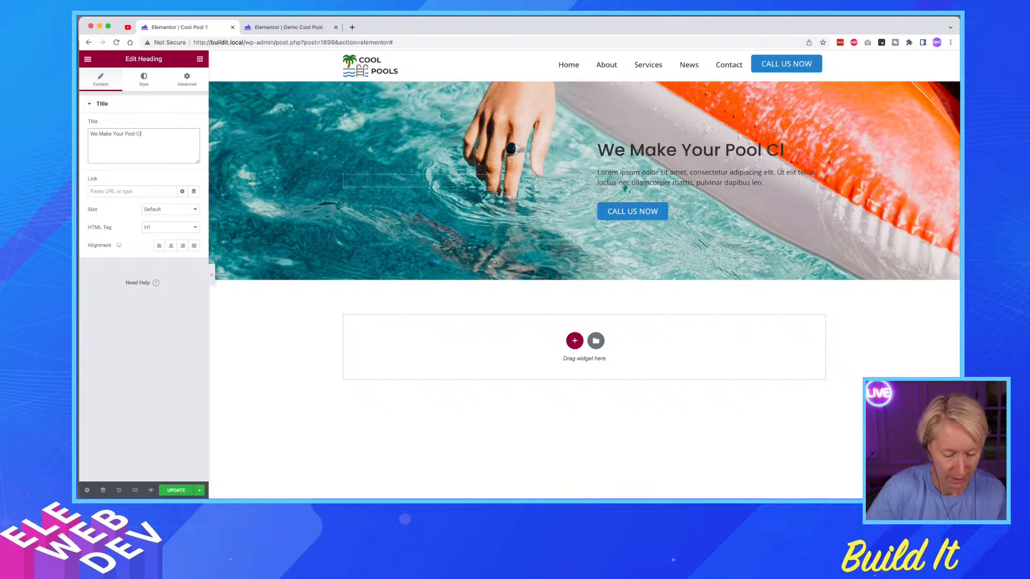
text(ean a)
key(BackSpace)
text(And)
text(Blu)
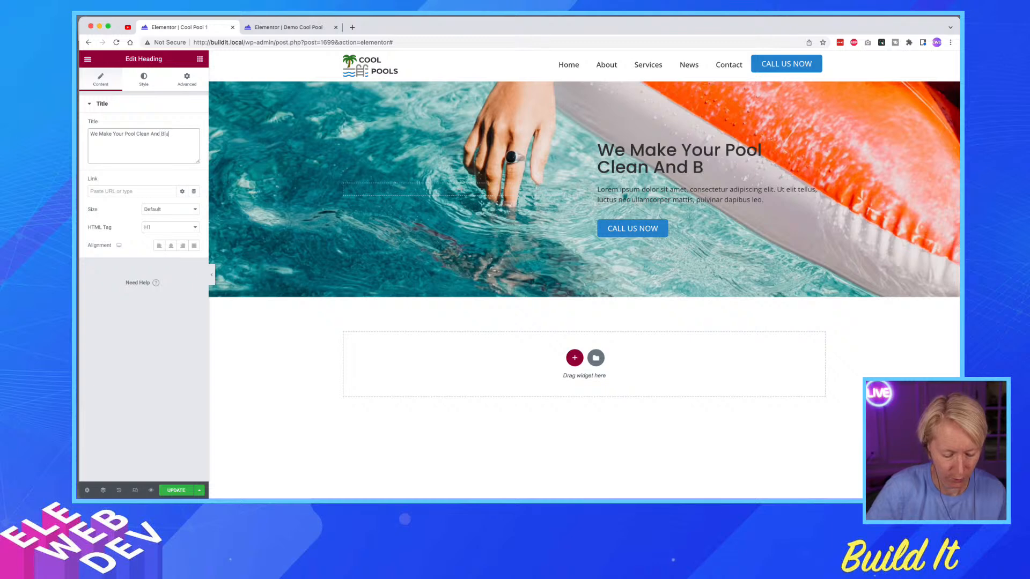
text(e Again)
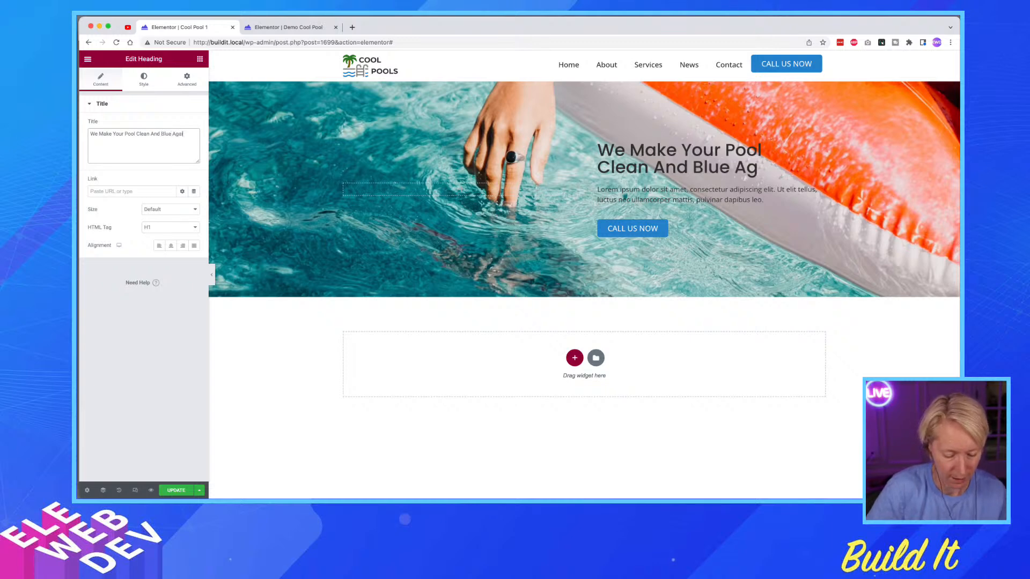
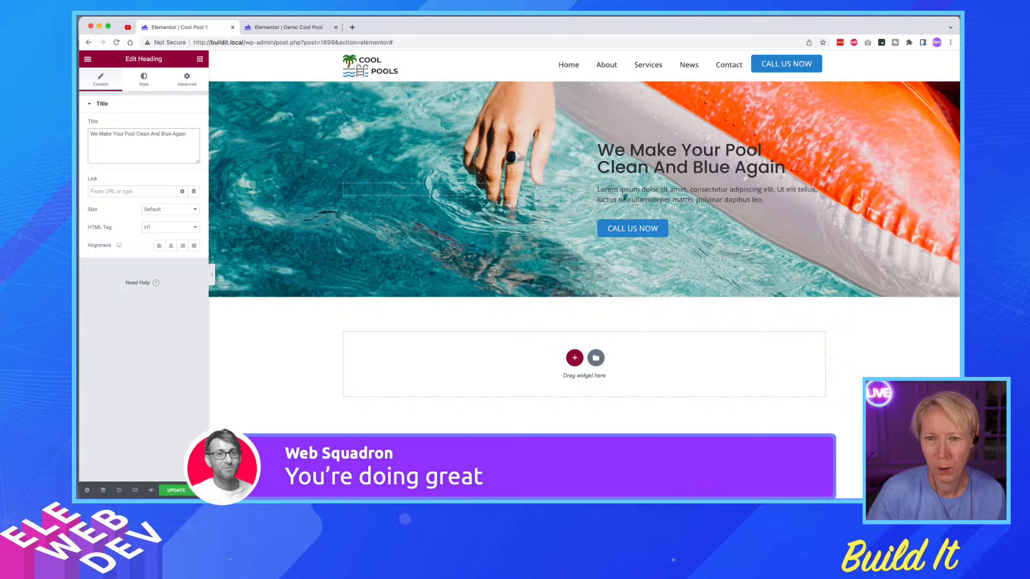
- Check the demo heading again and replace the space between "Pool" and "Clean" in the Cool Pool 1 title with a <br> tag
click(299, 26)
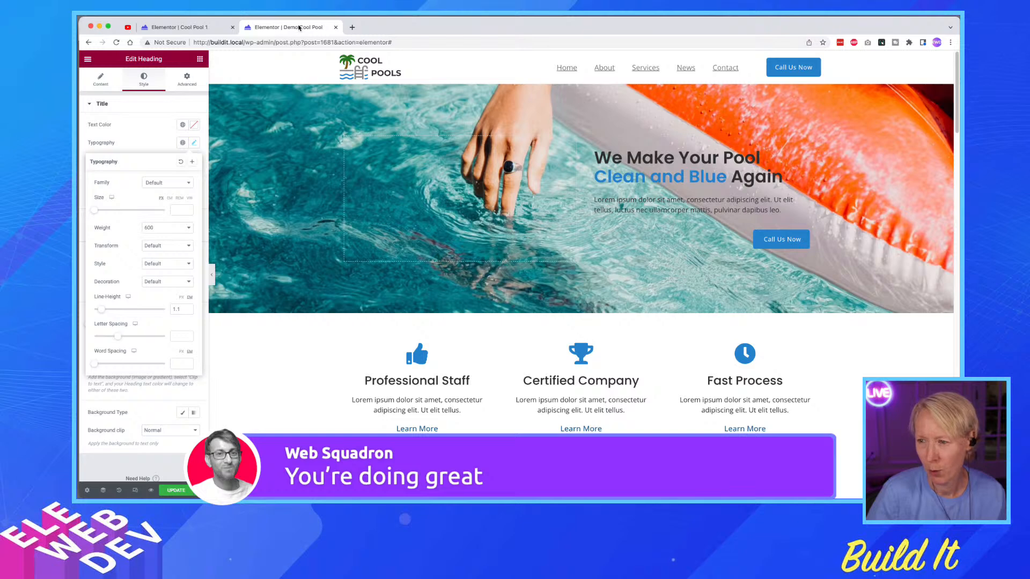
click(169, 27)
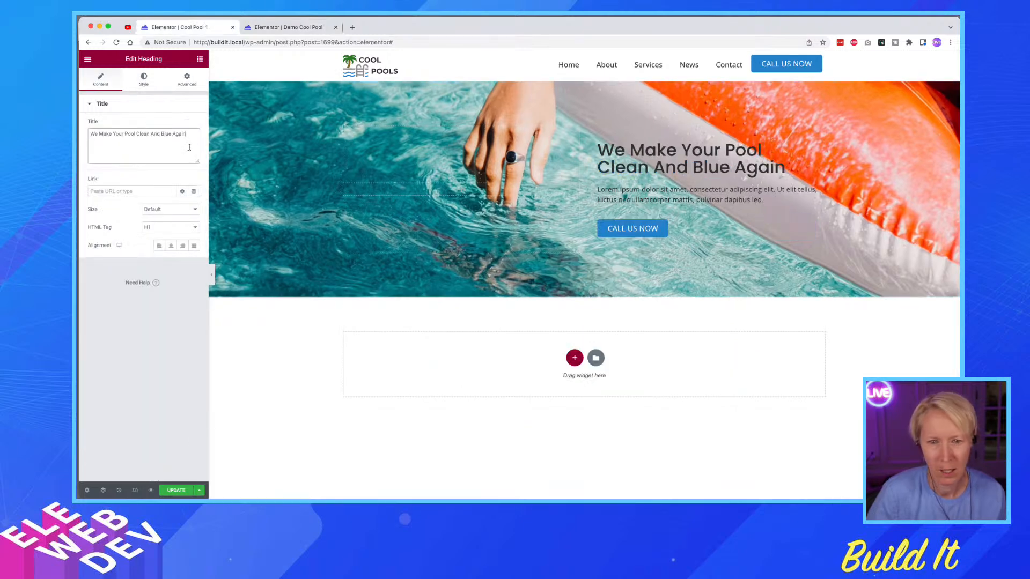
click(136, 133)
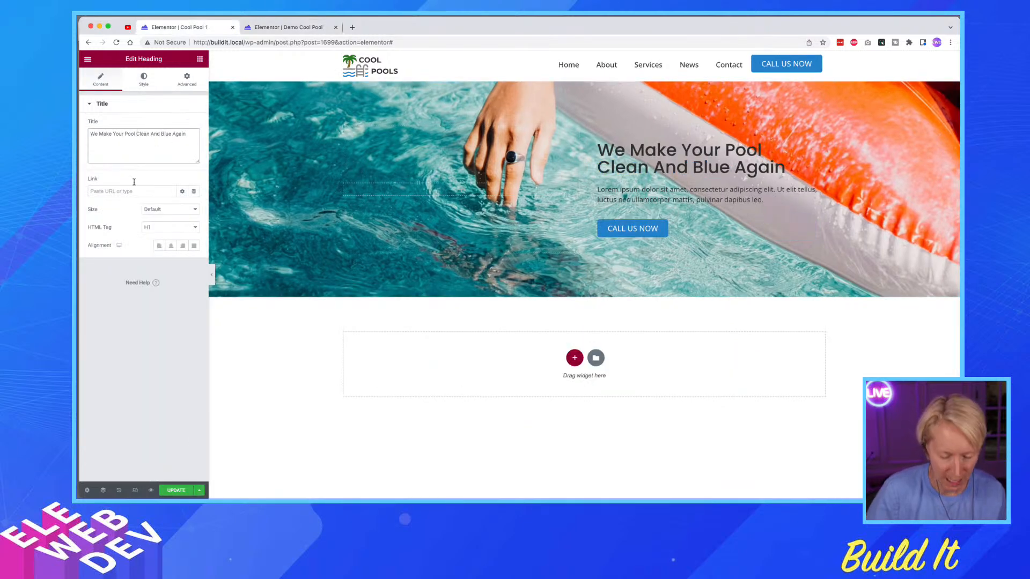
key(BackSpace)
text(<br>)
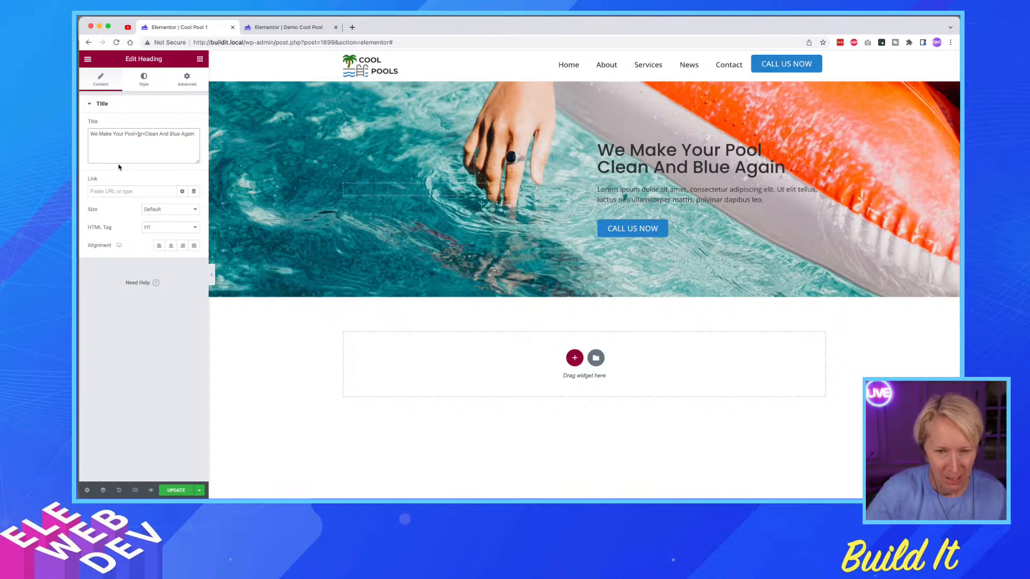
- Wrap the words "Clean And Blue" in the Cool Pool 1 hero title in a <span> tag
text(<span>)
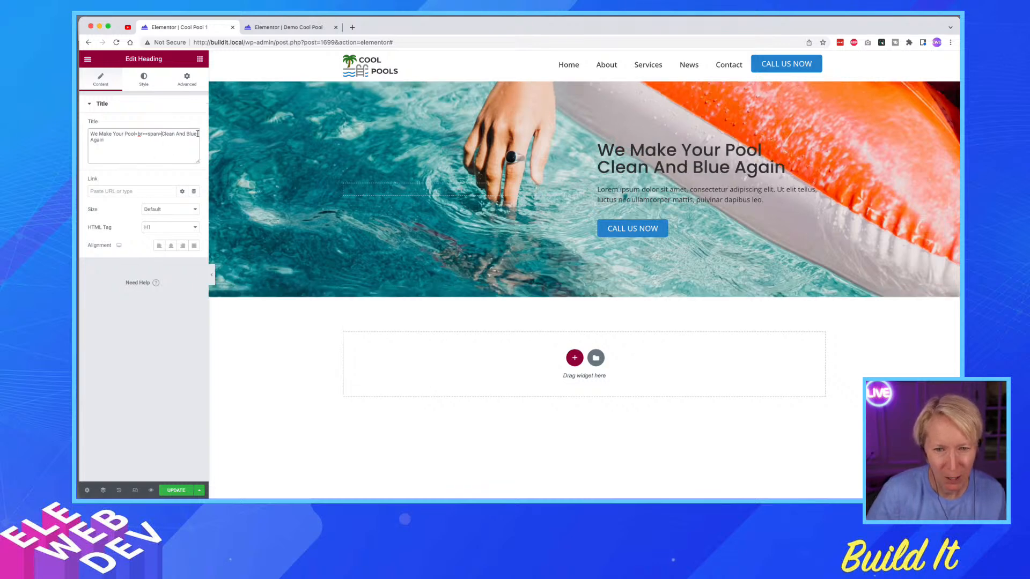
text(</span)
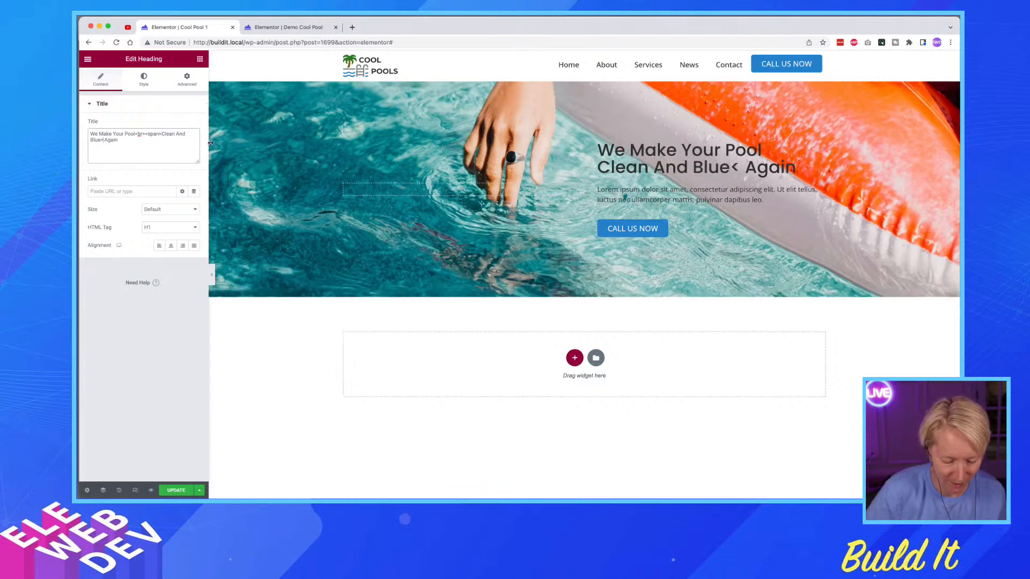
text(>)
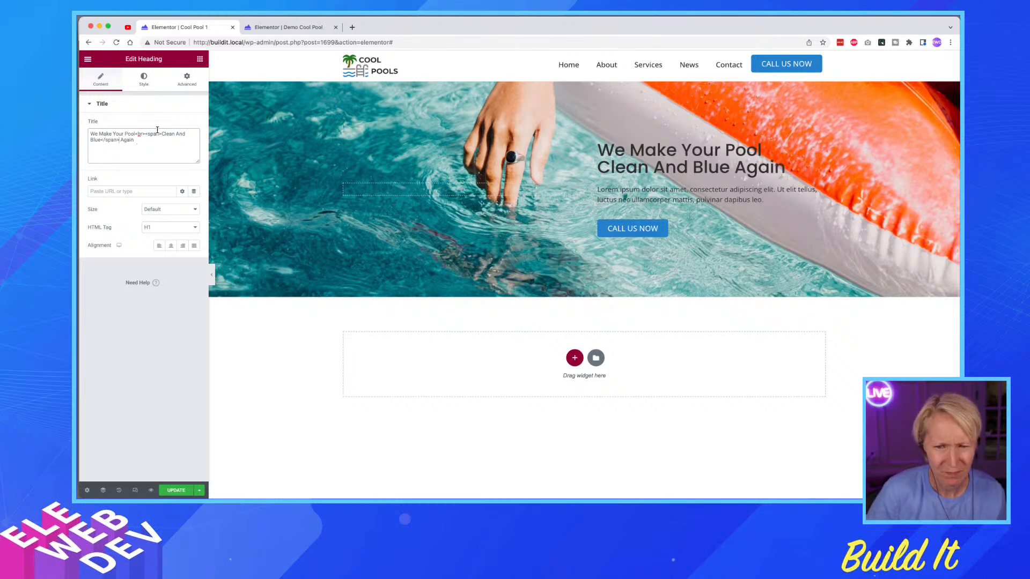
- Add an inline style attribute with a color property to the span around "Clean And Blue"
text( style=)
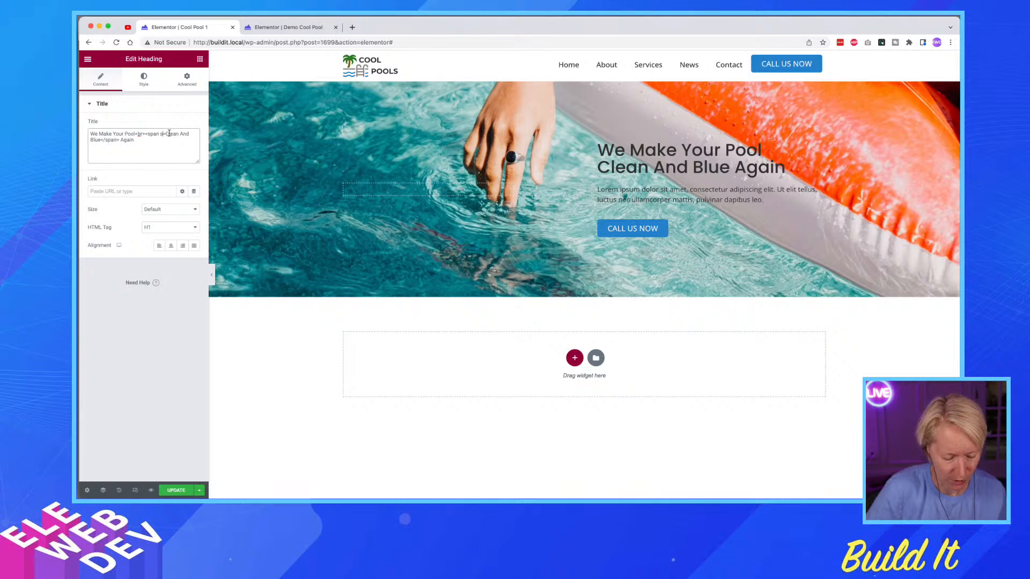
text(")
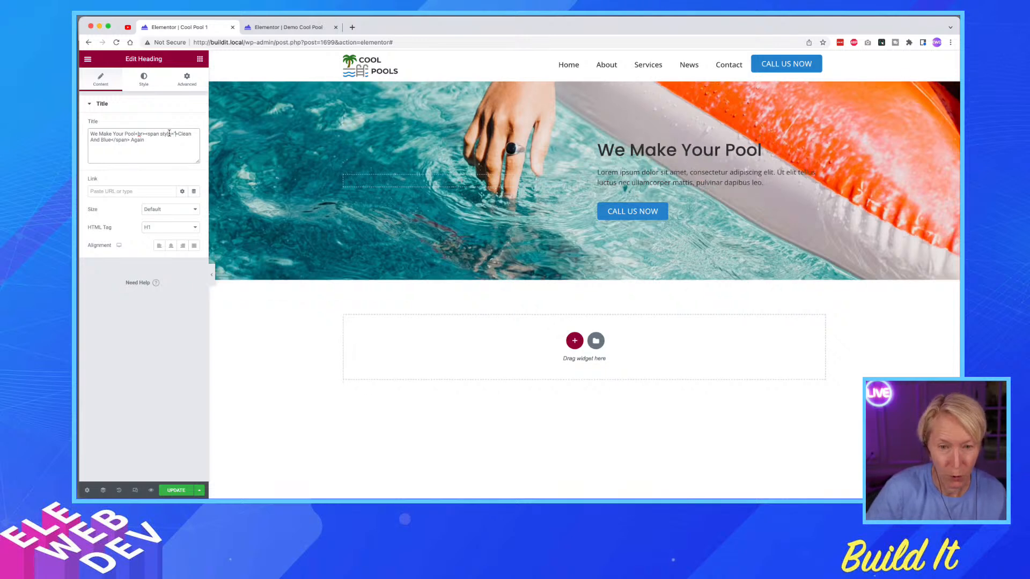
text(")
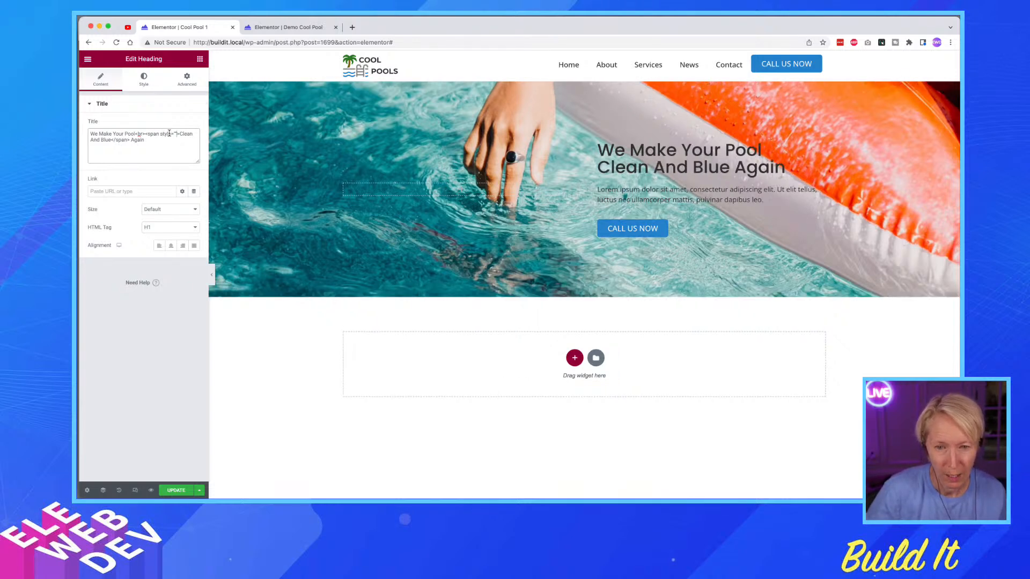
text(color)
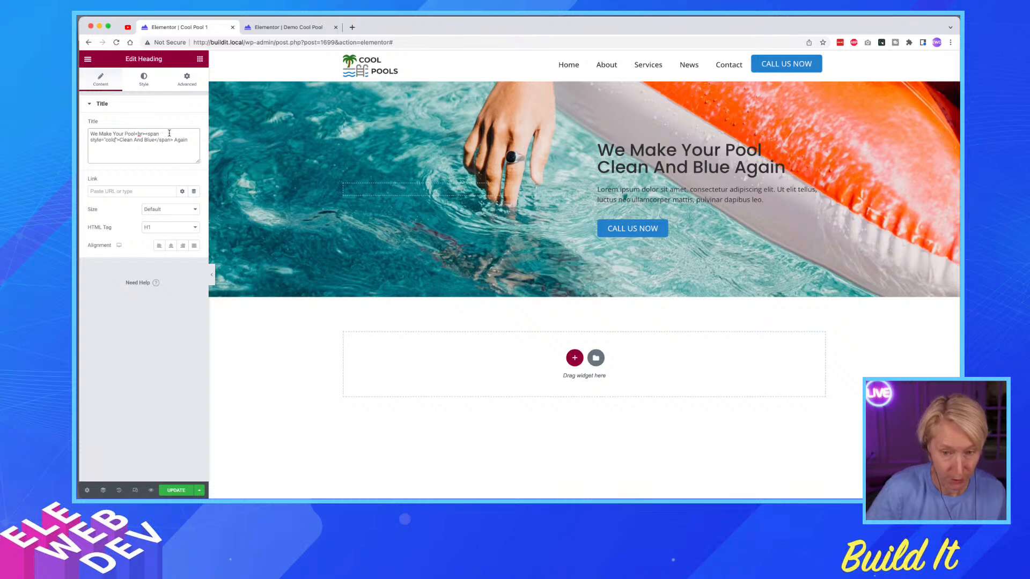
text(:)
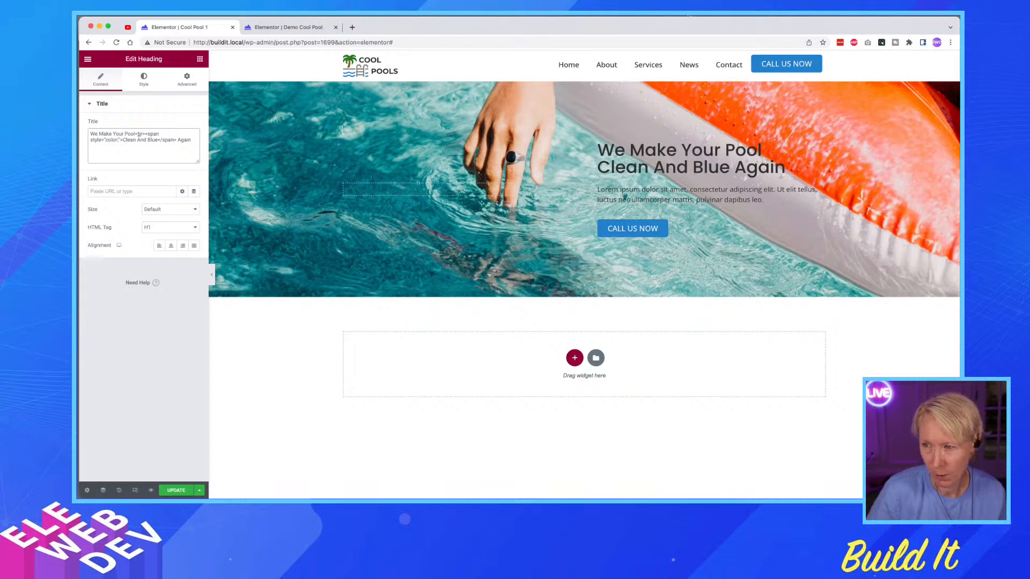
- Copy #225F8D from ColorSlurp's recent colors and insert it as the span's color value
click(689, 16)
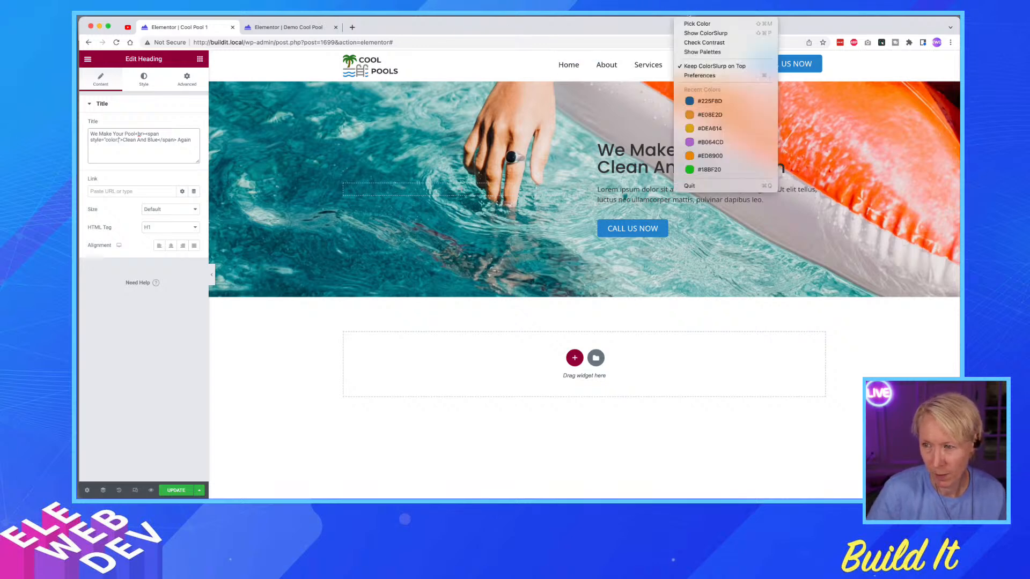
click(714, 101)
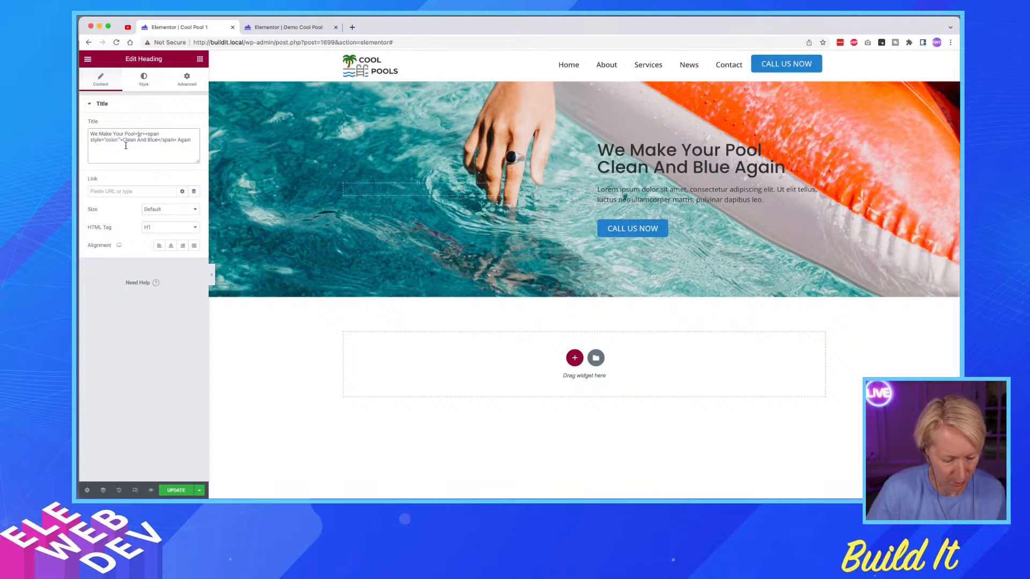
key(super+v)
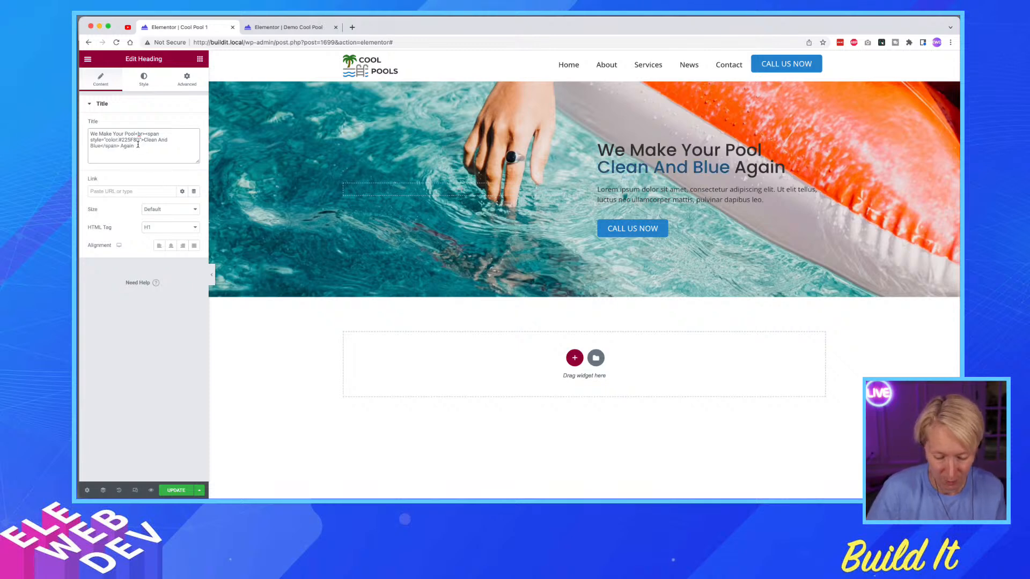
- Sample the header button's blue on the demo page with ColorSlurp and set the Cool Pool 1 title's span color to #2783CC
click(259, 28)
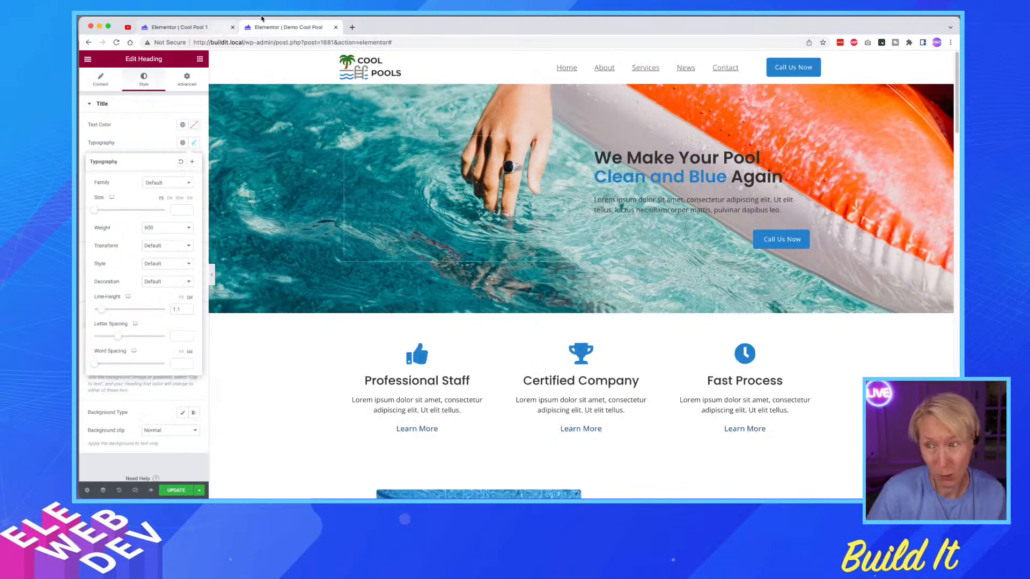
click(687, 15)
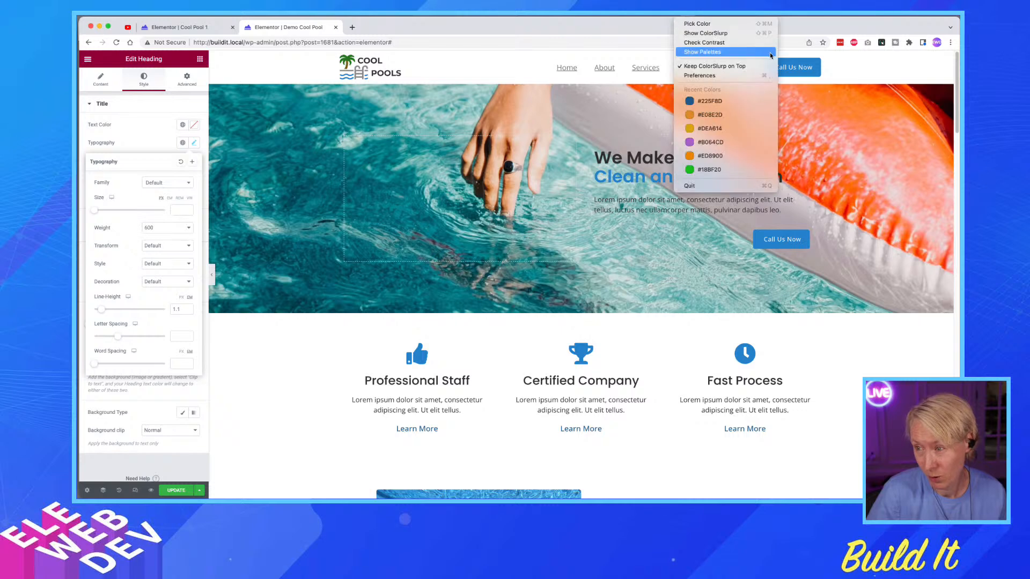
click(694, 26)
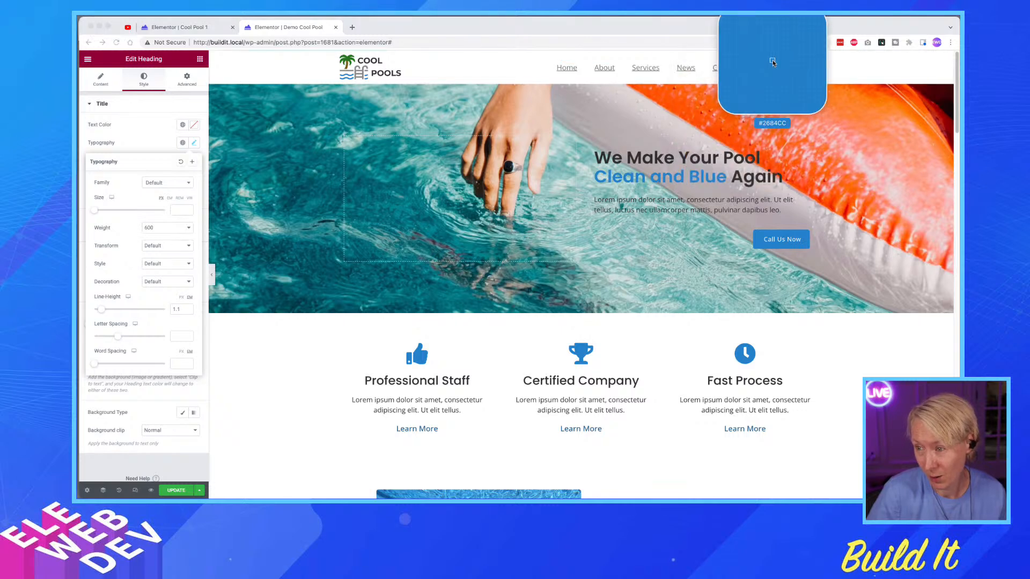
click(782, 76)
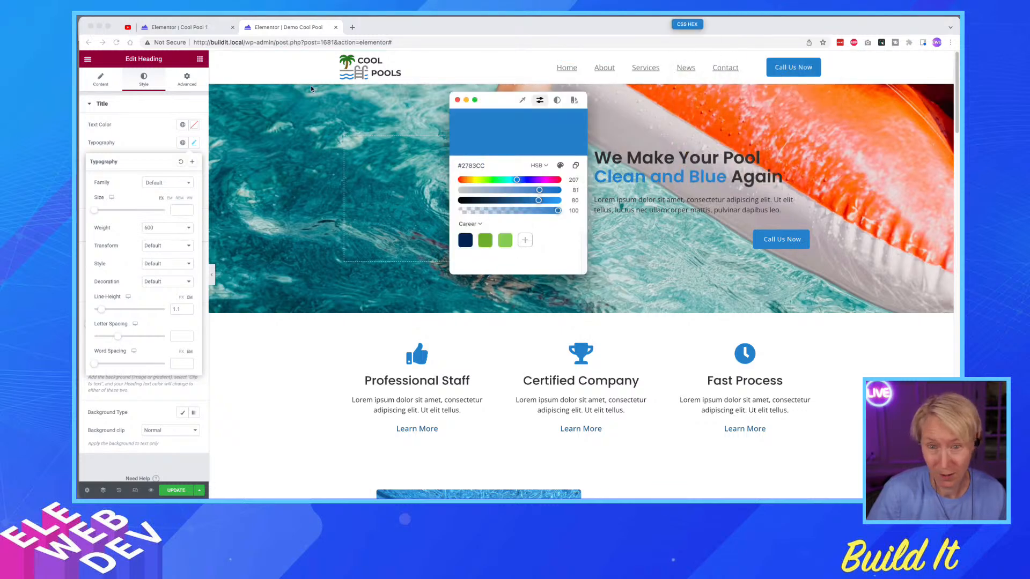
click(201, 28)
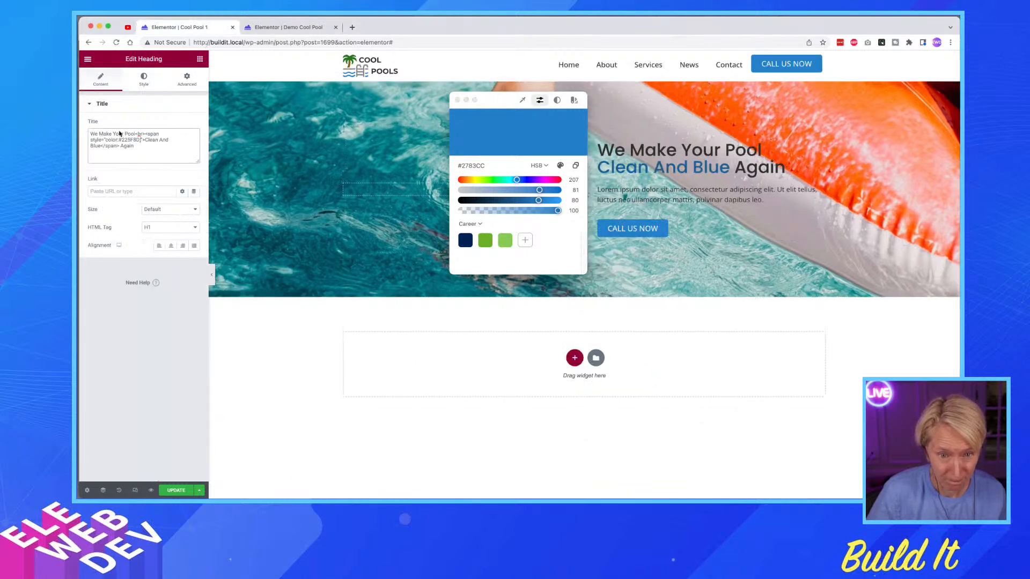
click(457, 100)
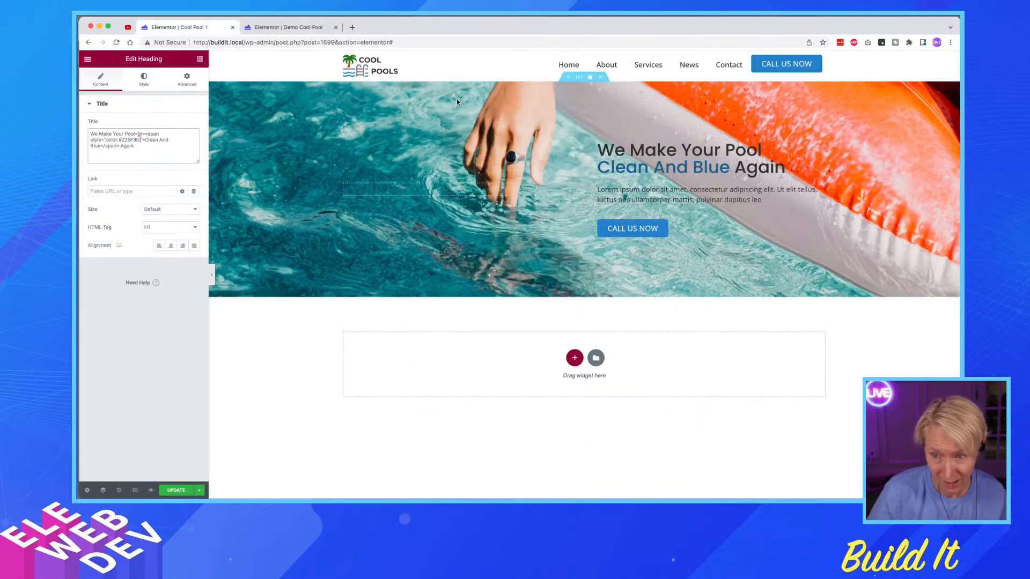
drag(119, 140, 138, 138)
key(ctrl+v)
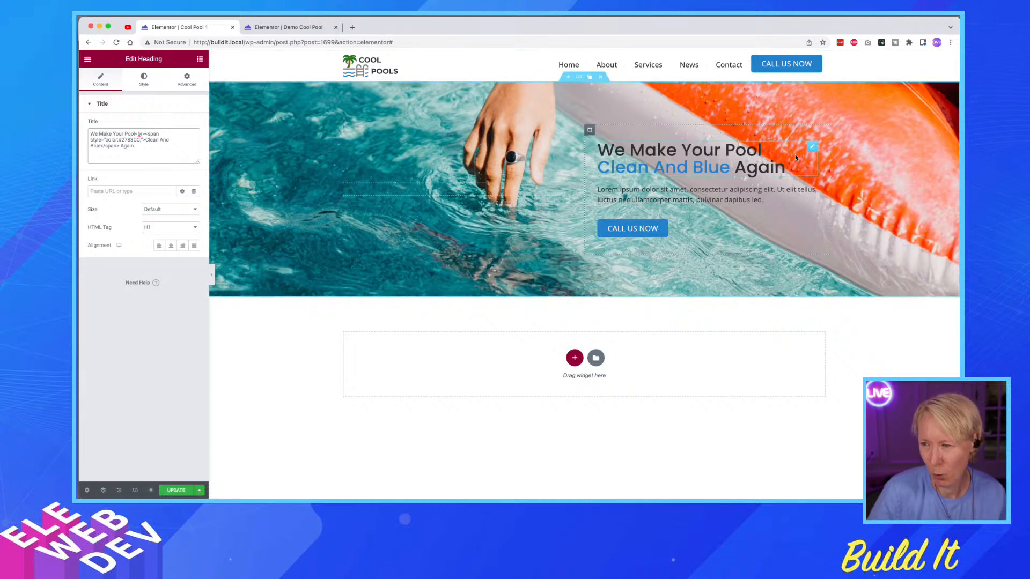
- Set the font weight of the Cool Pool 1 hero heading to 600
right_click(809, 153)
click(810, 153)
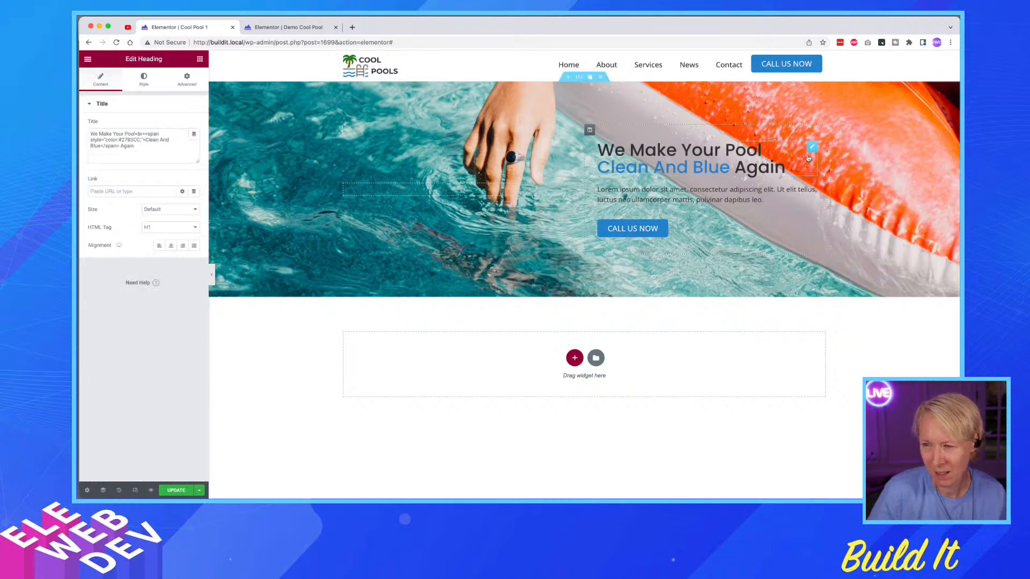
click(144, 79)
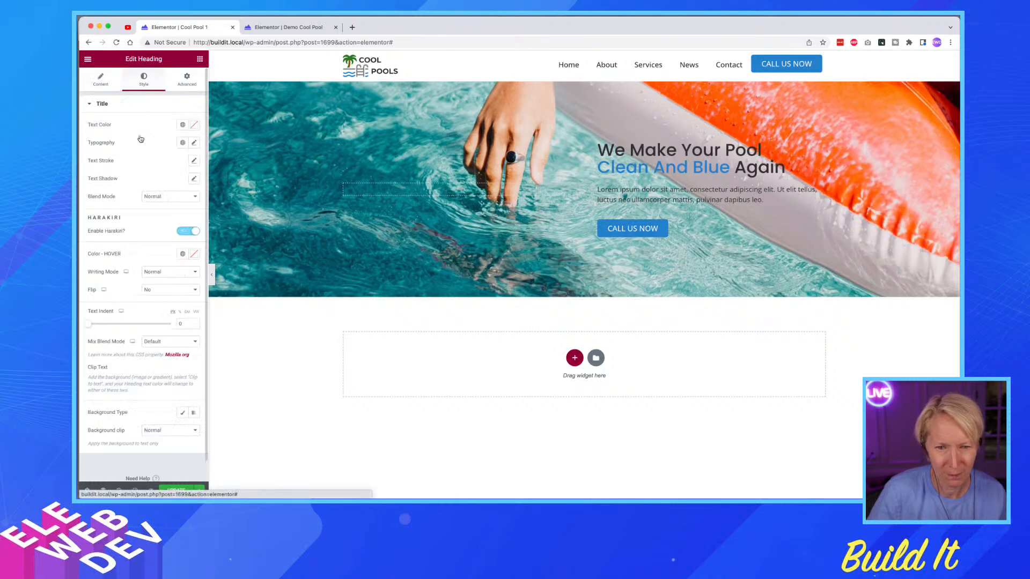
click(194, 143)
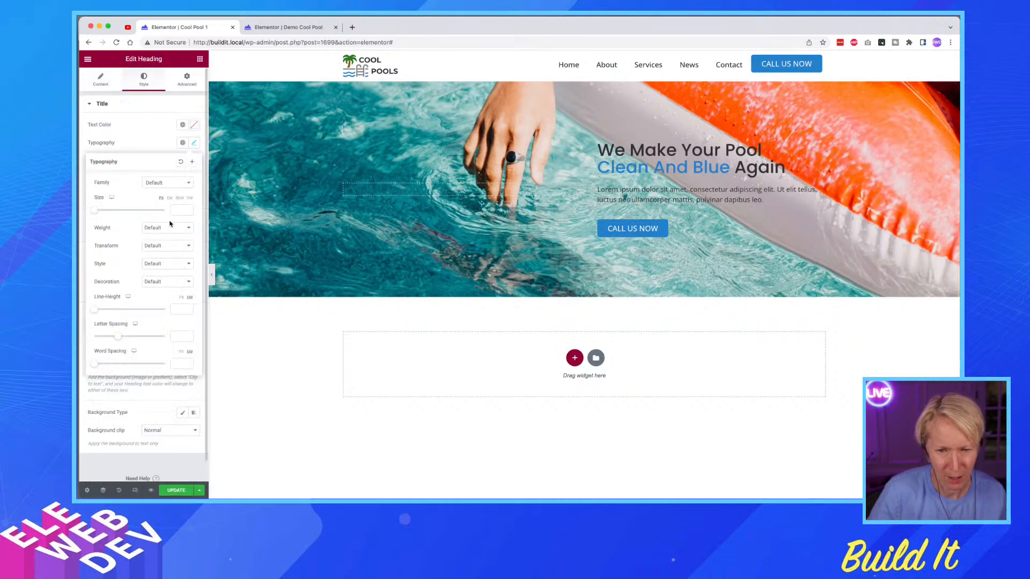
click(168, 225)
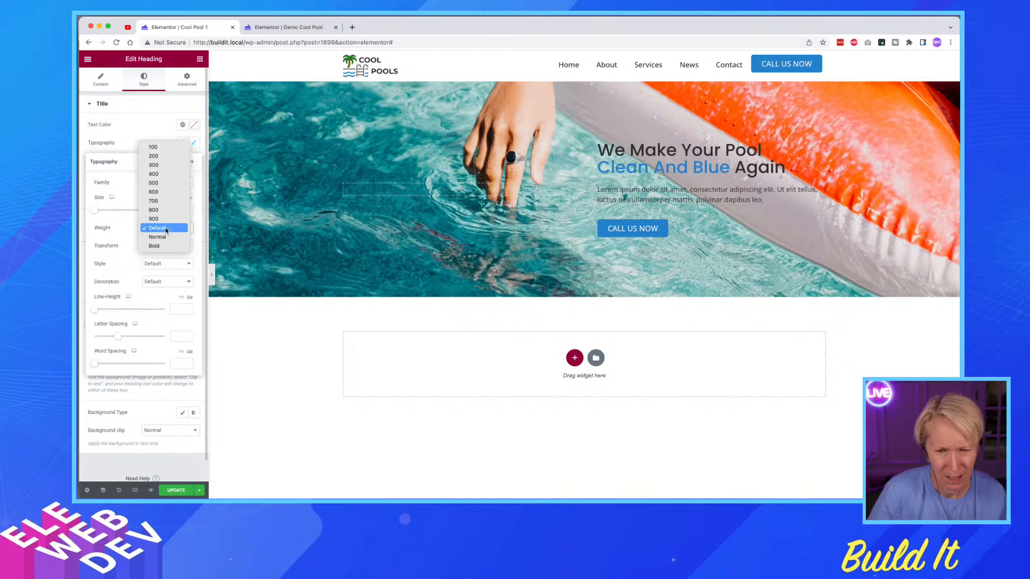
key(Escape)
click(165, 192)
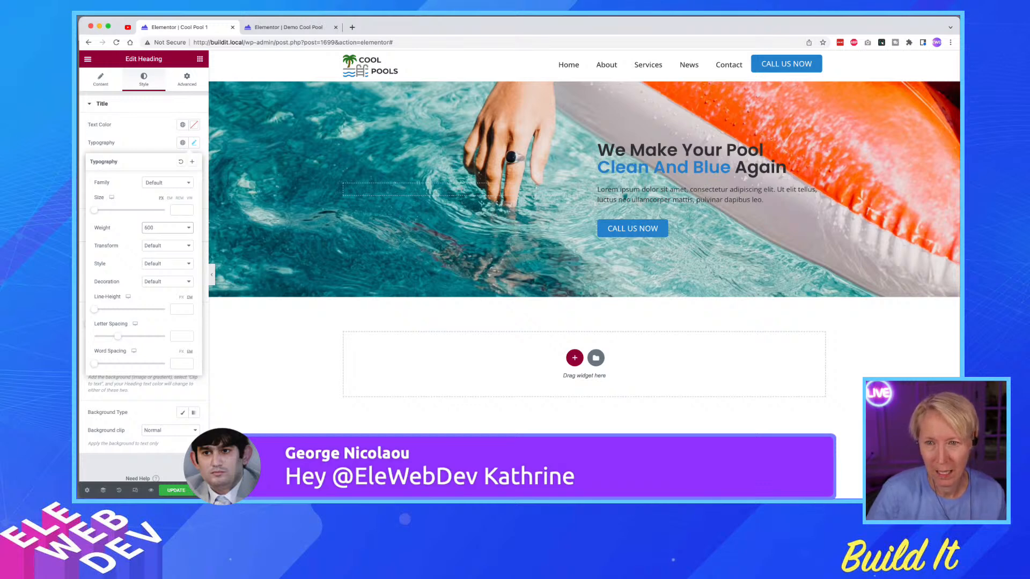
- Compare the Cool Pool 1 hero with the demo page and the reference image screencapture.jpeg, and examine the section below the hero
click(290, 27)
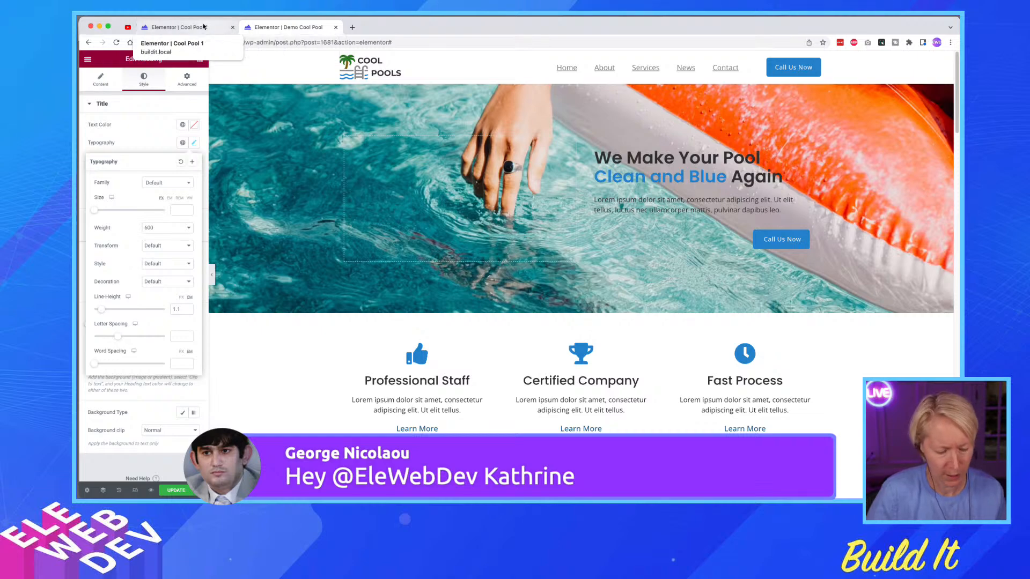
key(super+Tab)
key(super+Tab)
key(super+Tab)
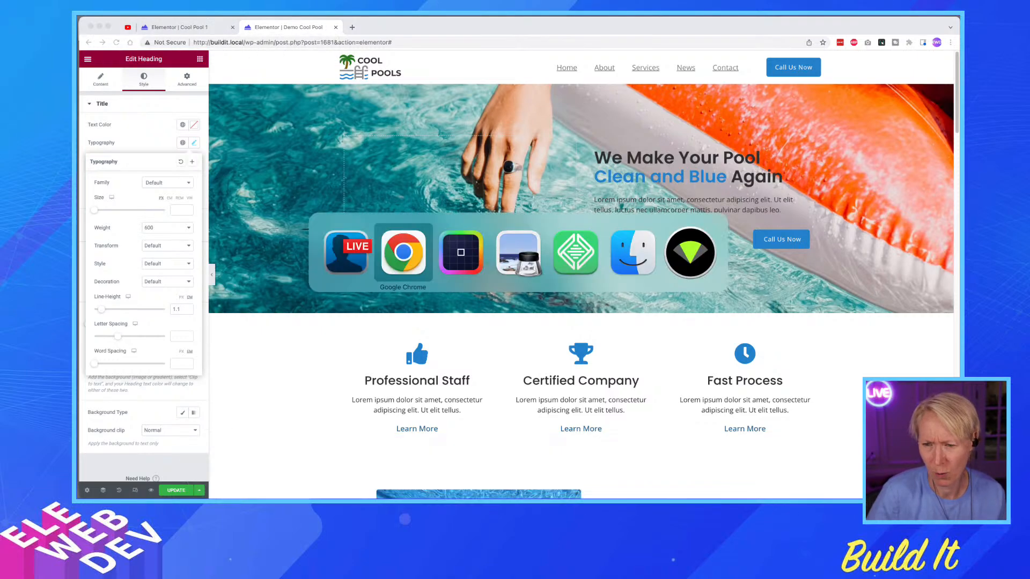
key(super+Tab)
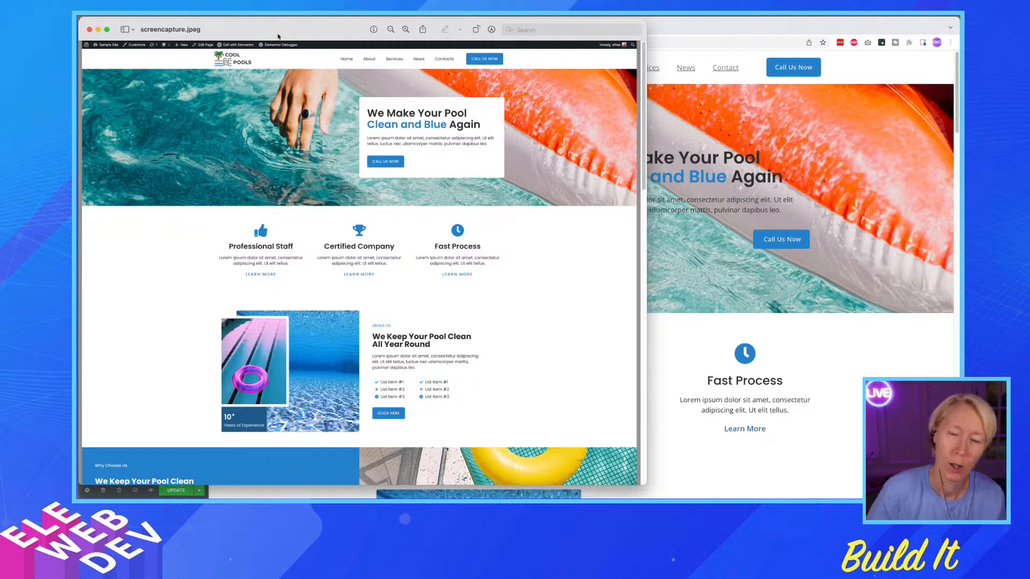
click(707, 22)
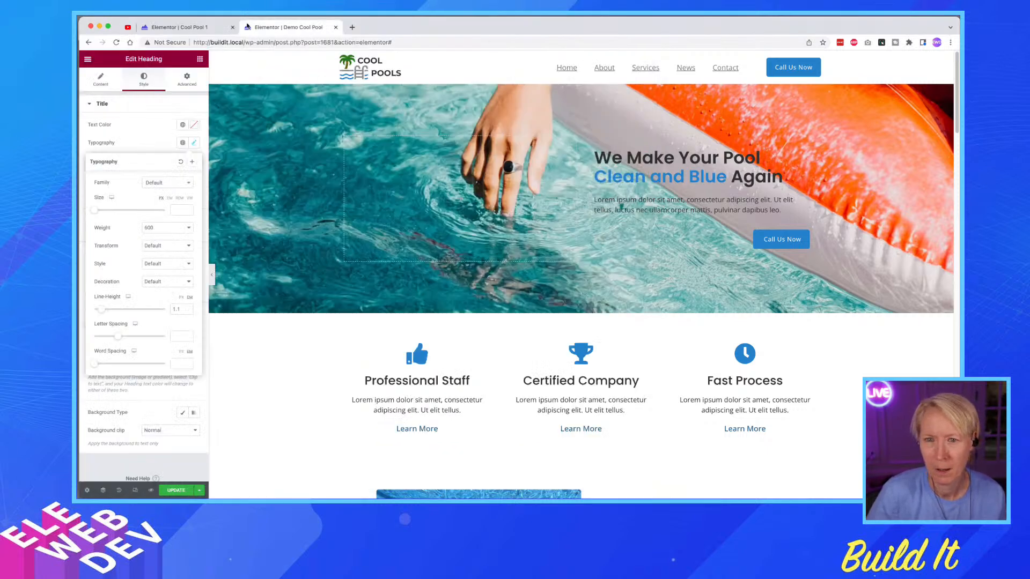
click(208, 27)
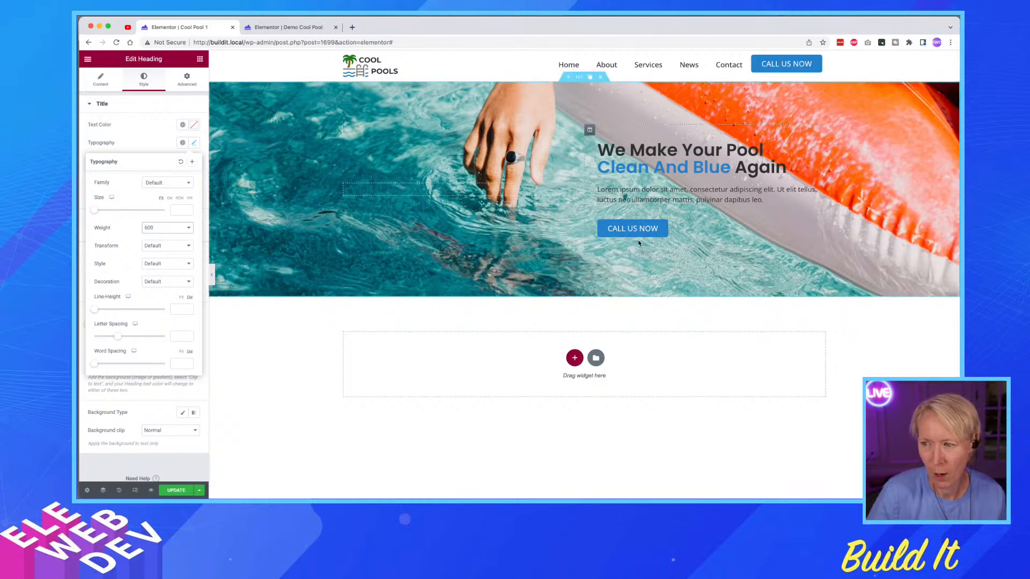
key(super+Tab)
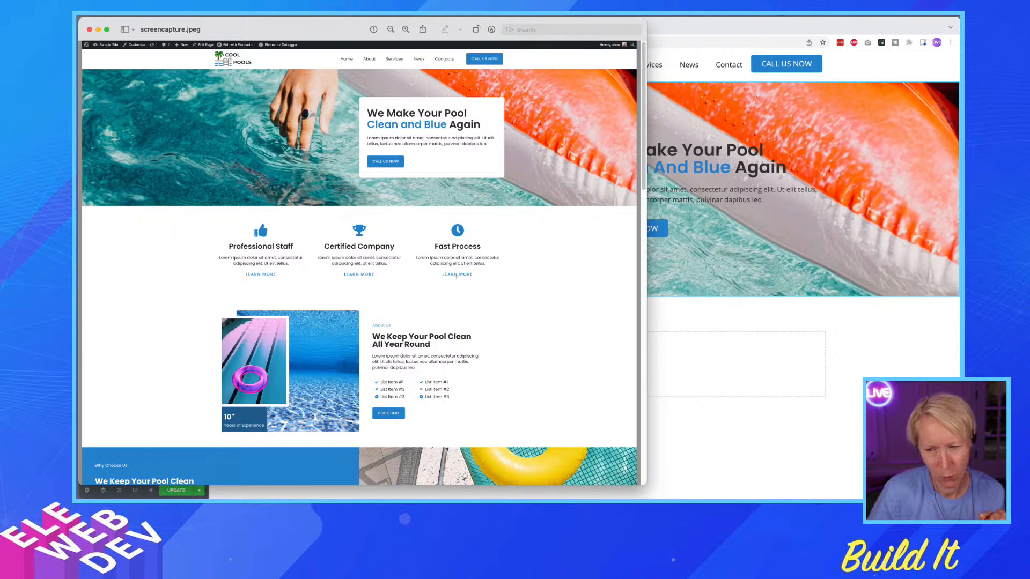
click(879, 306)
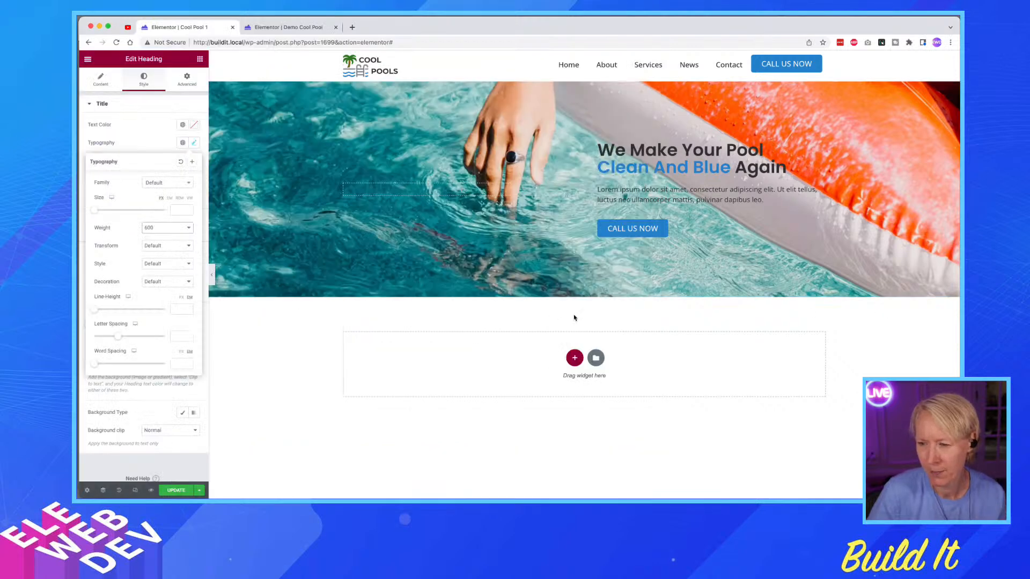
- Add a section with three equal columns below the hero and place an Icon Box widget in its first column
click(574, 358)
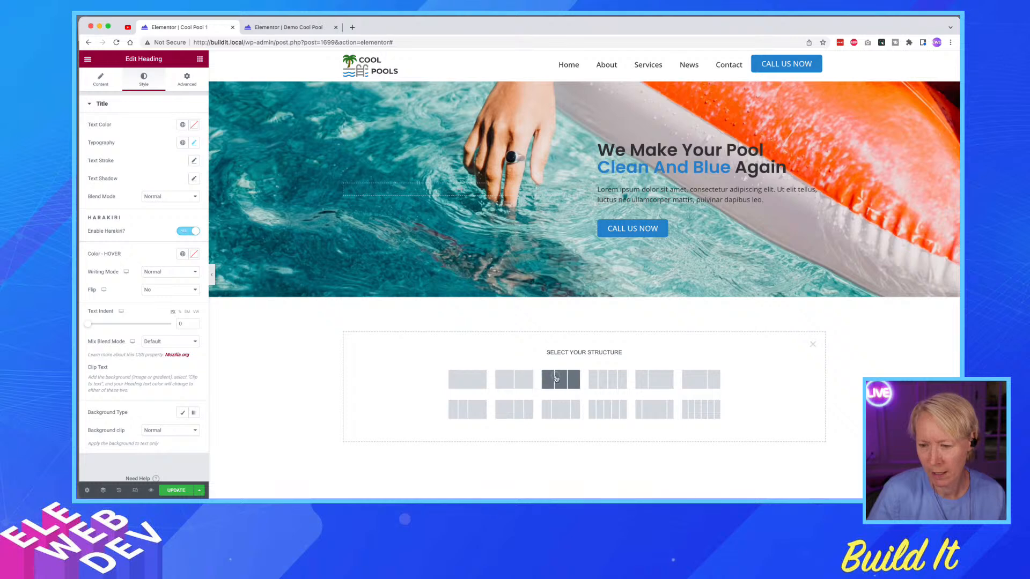
click(557, 377)
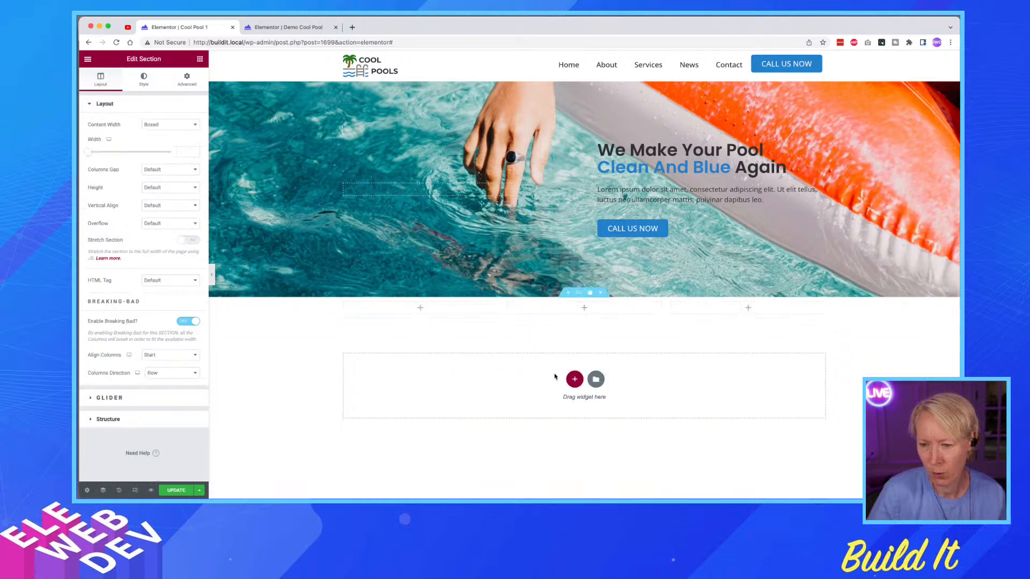
click(200, 60)
drag(114, 140, 417, 316)
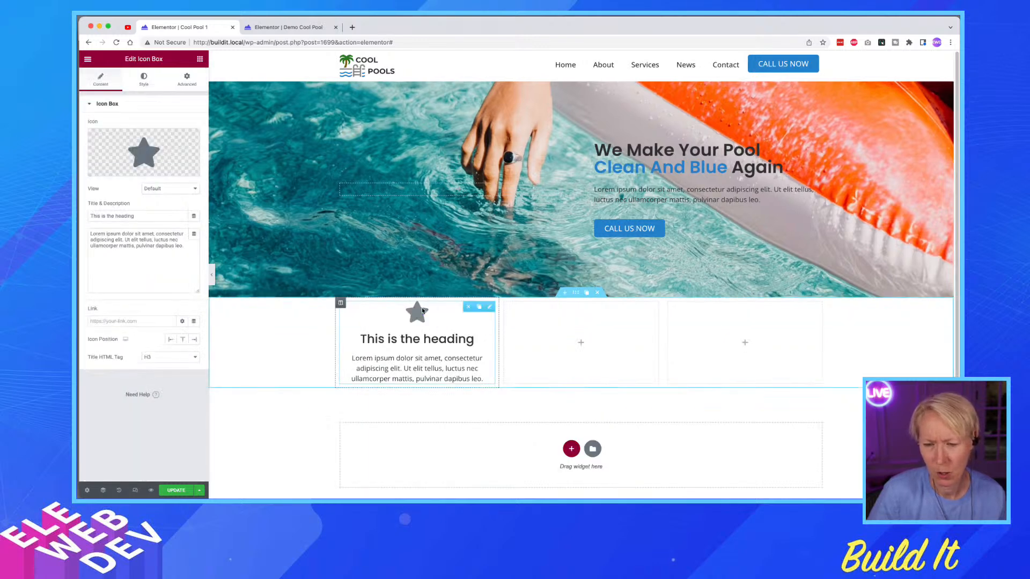
- Set the primary color of the first column's Icon Box icon to the global blue that matches the header button
click(143, 76)
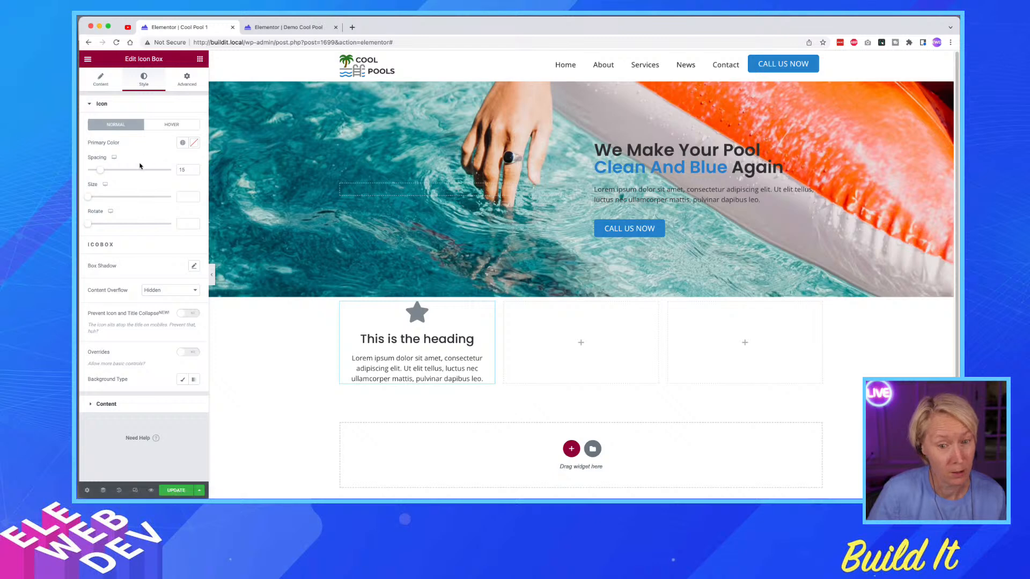
click(183, 144)
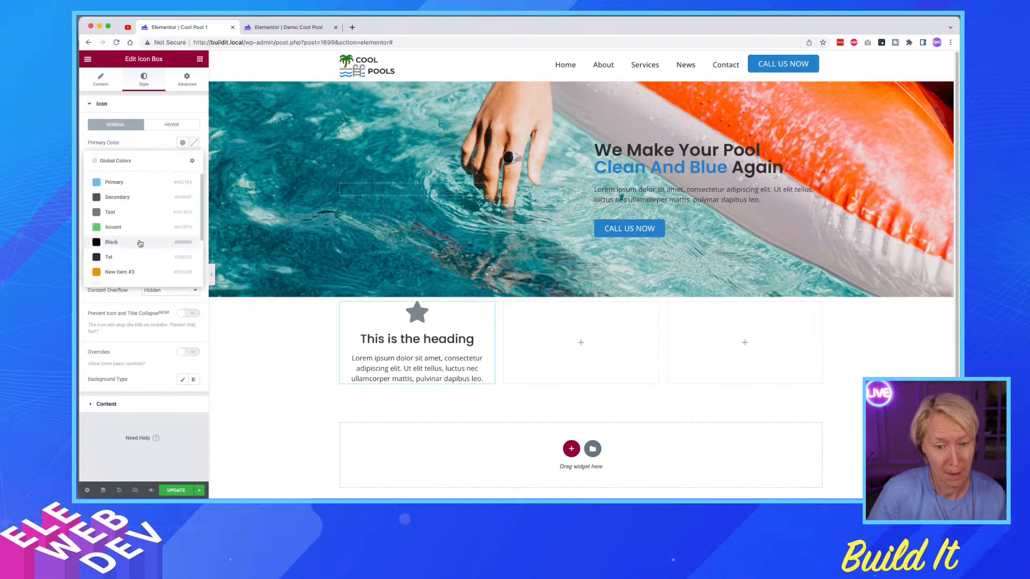
scroll(138, 236, down, 3)
click(130, 279)
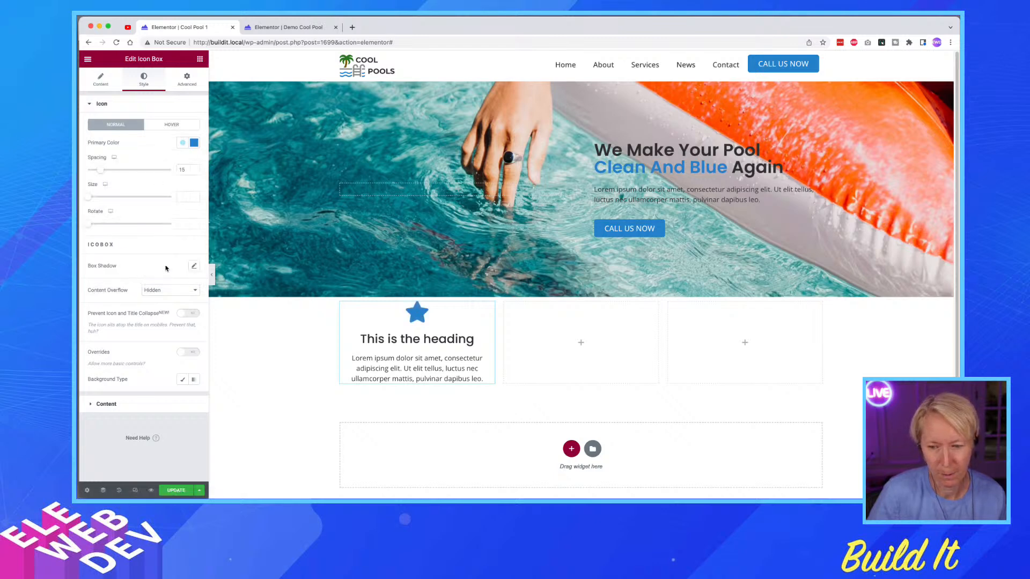
- Check the icons in the reference image screencapture.jpeg and replace the first Icon Box's star with the solid thumbs-up icon
key(super+Tab)
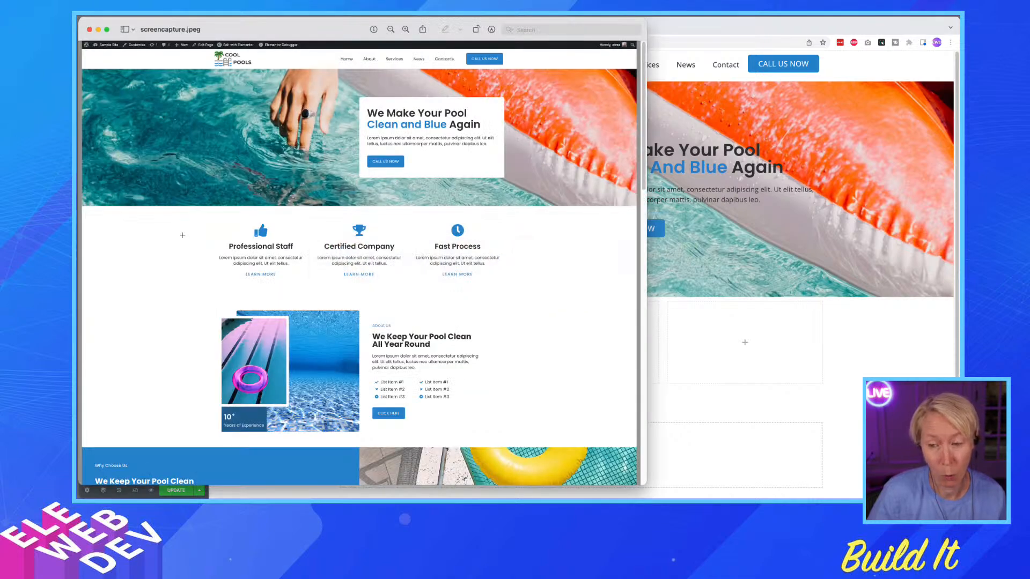
key(super+Tab)
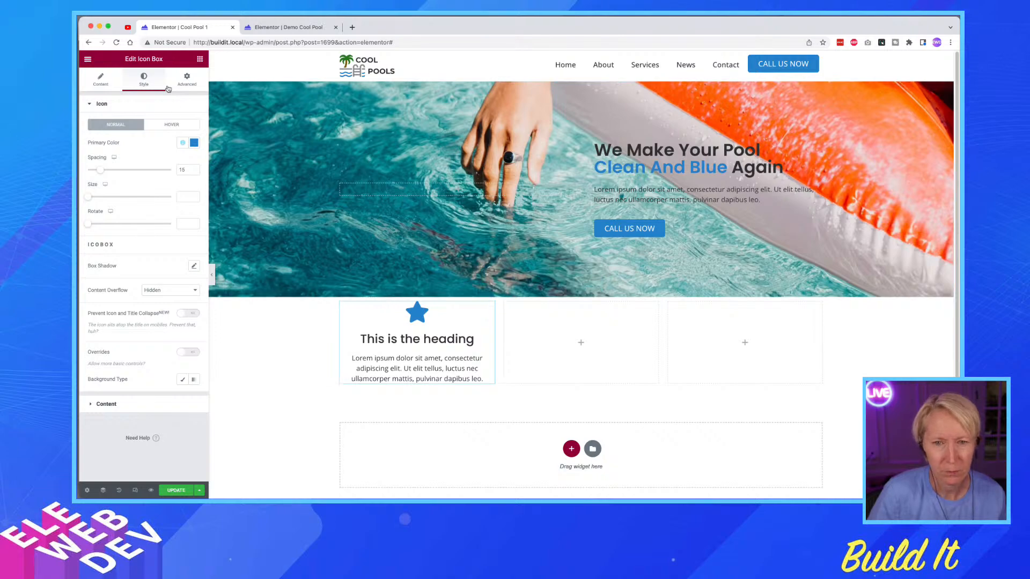
click(103, 90)
click(130, 170)
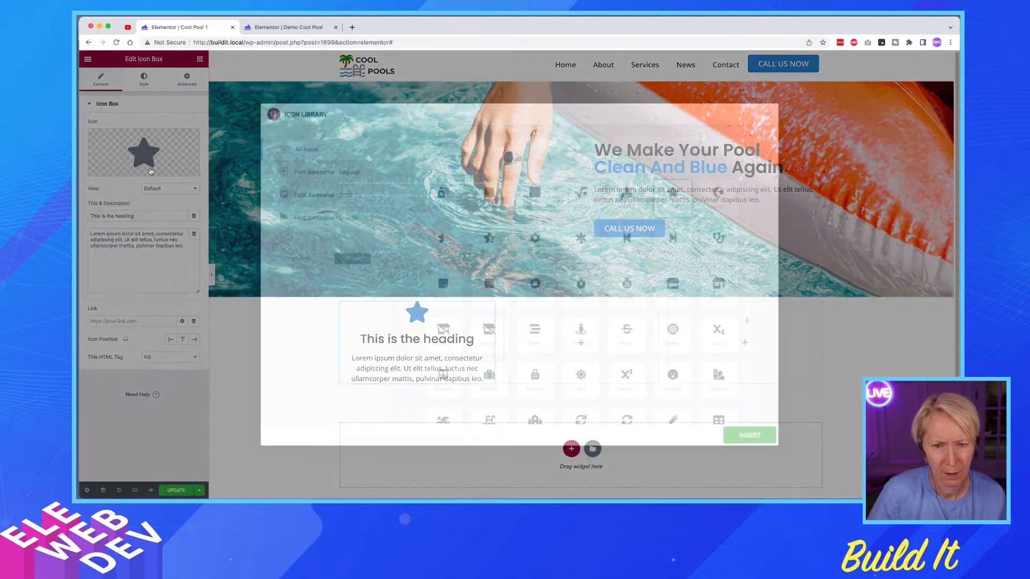
click(471, 142)
text(Th)
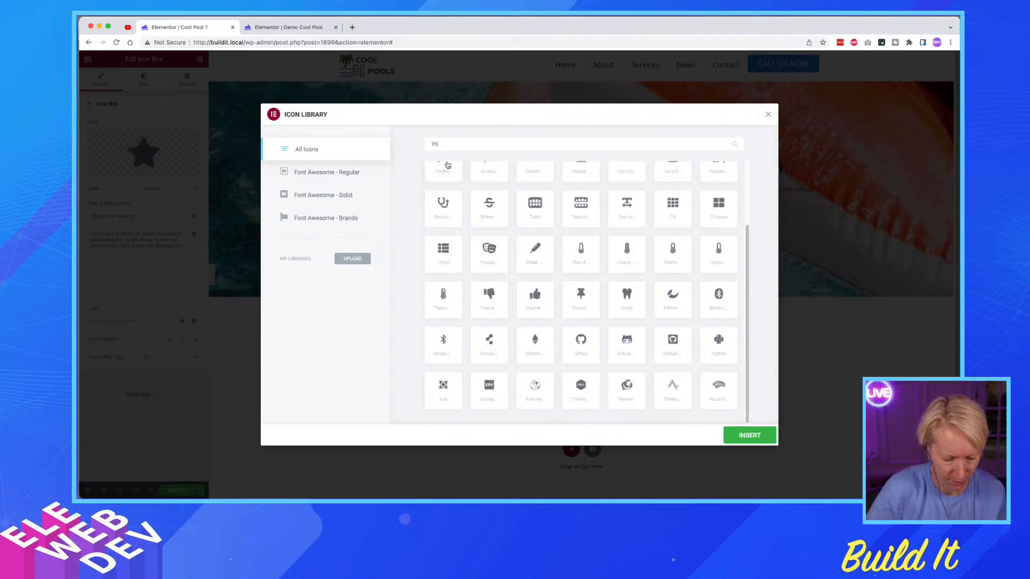
text(umbs)
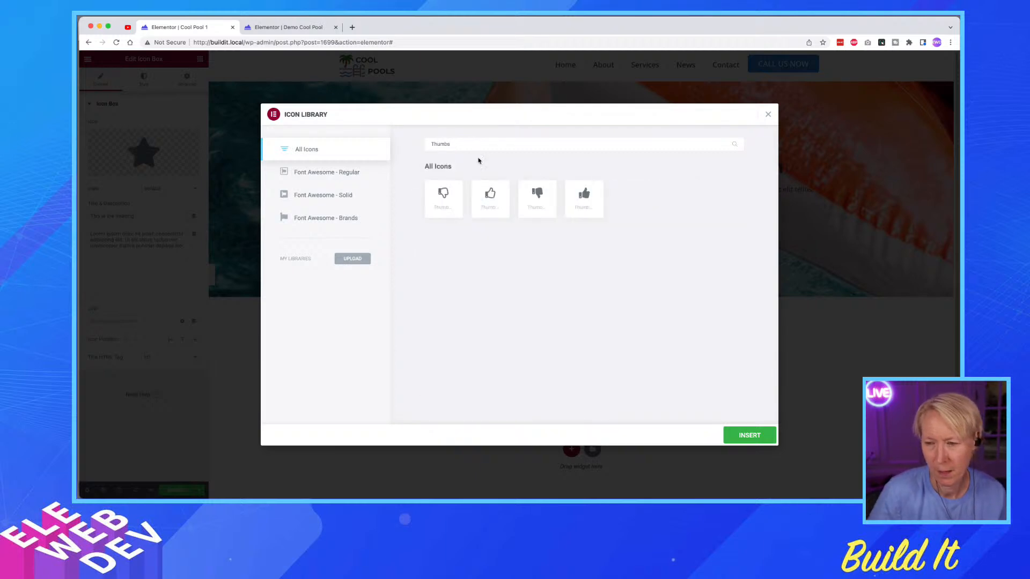
click(585, 197)
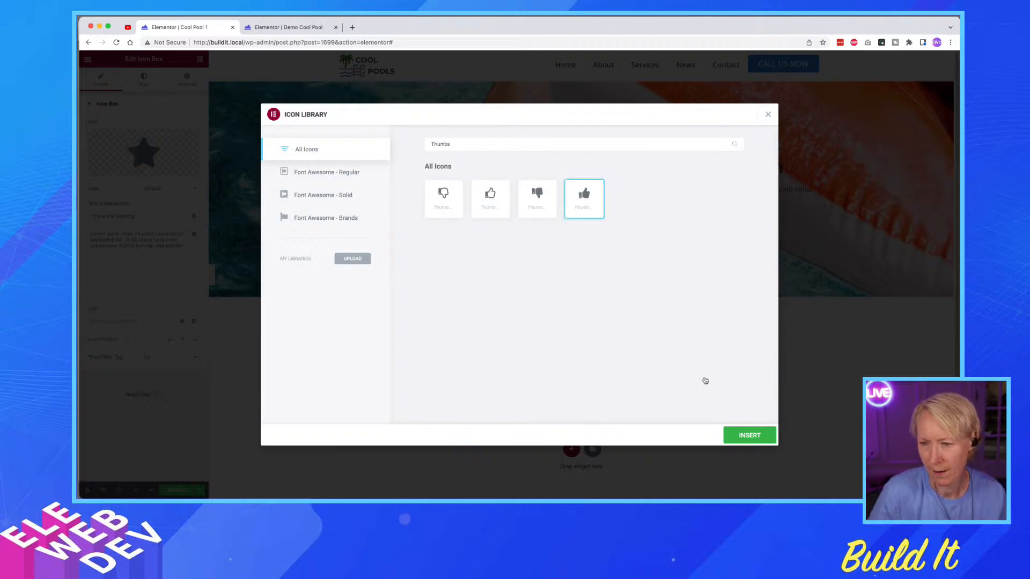
click(761, 439)
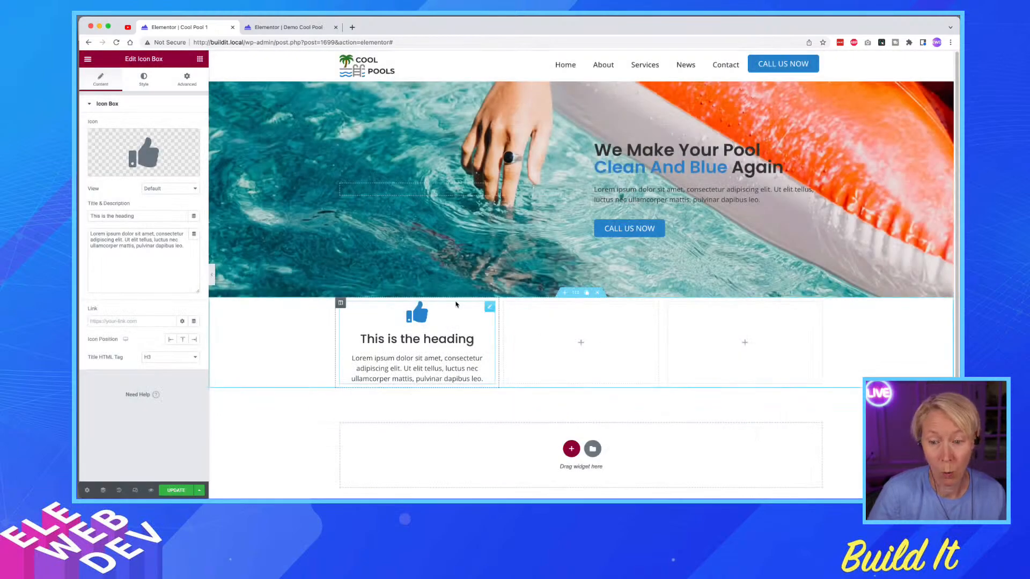
- Copy the thumbs-up Icon Box from the first column and paste it into the empty second column
right_click(488, 309)
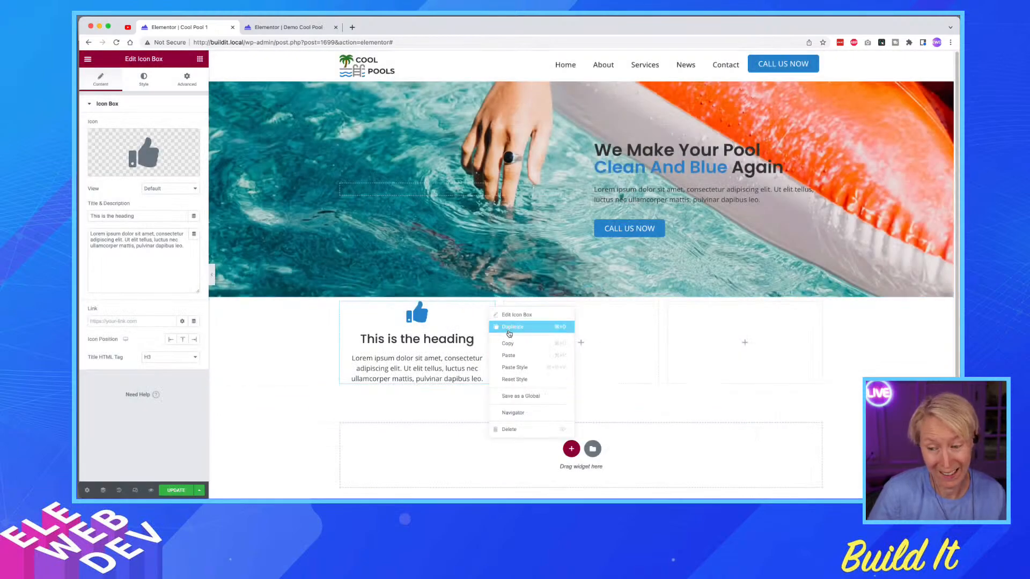
click(508, 344)
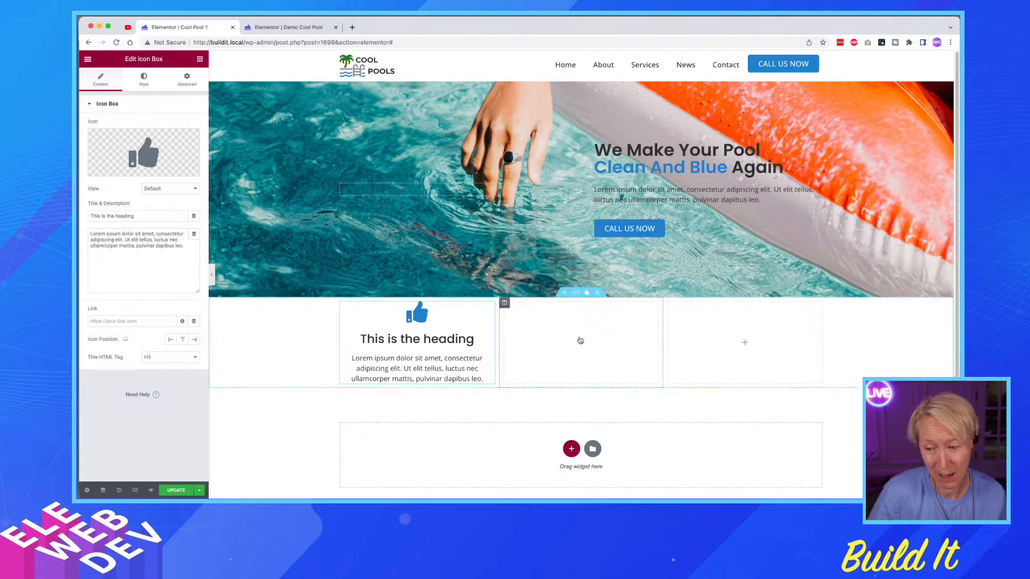
right_click(580, 340)
click(611, 402)
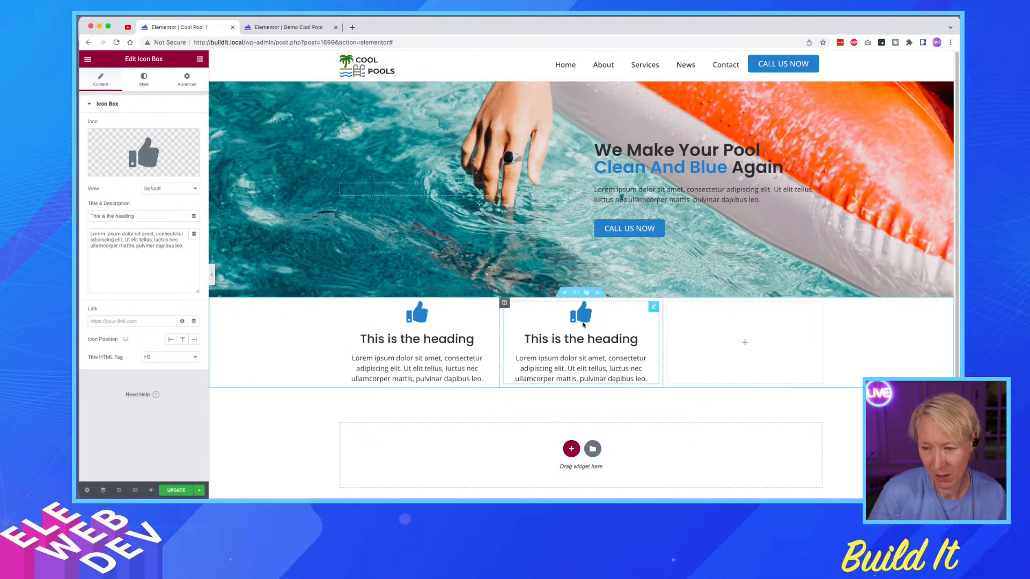
- Replace the icon of the second column's Icon Box with the Trophy icon from the icon library
right_click(653, 306)
click(680, 313)
click(130, 171)
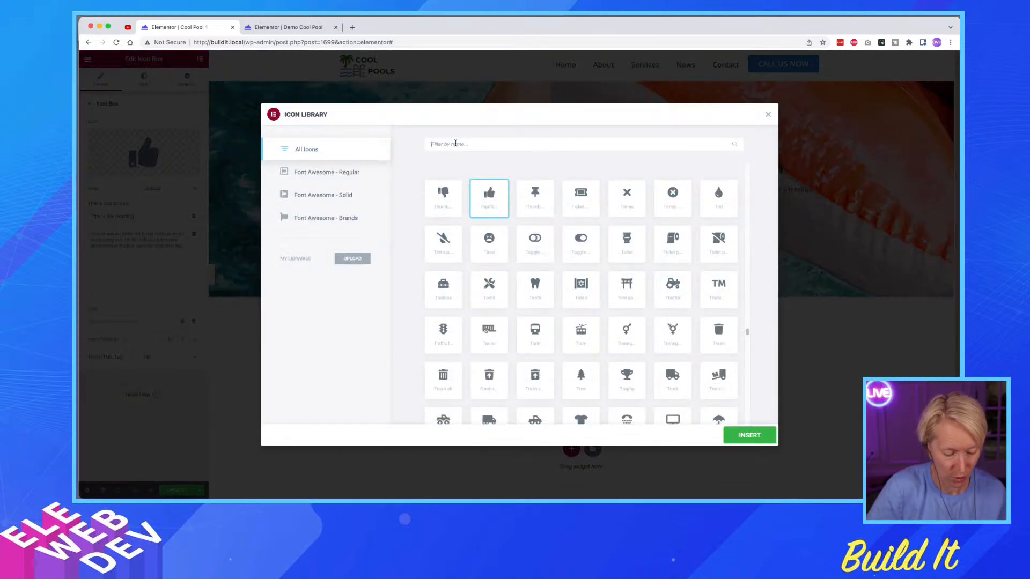
text(Award)
key(BackSpace)
key(BackSpace)
key(BackSpace)
key(BackSpace)
key(BackSpace)
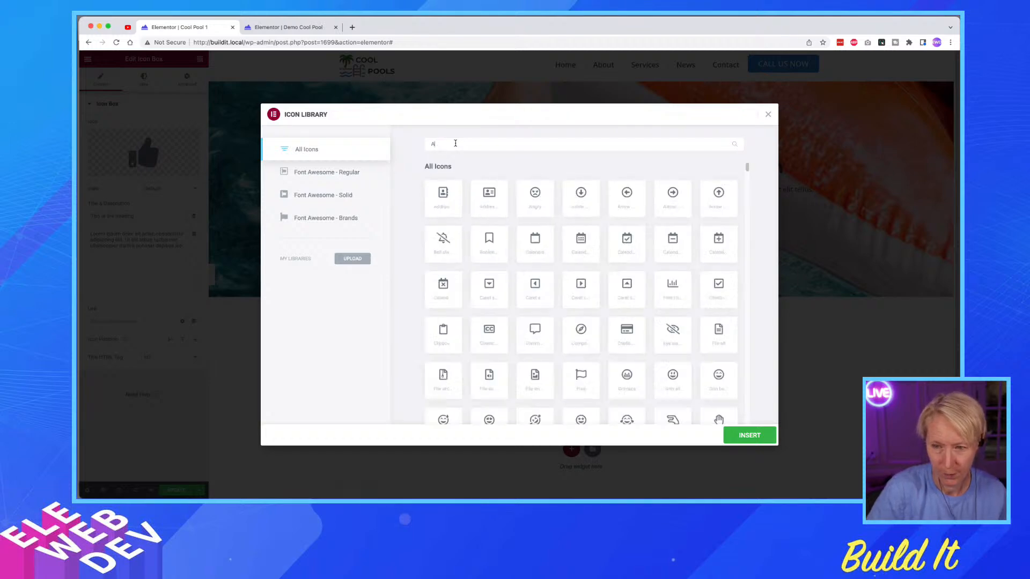
text(Tro)
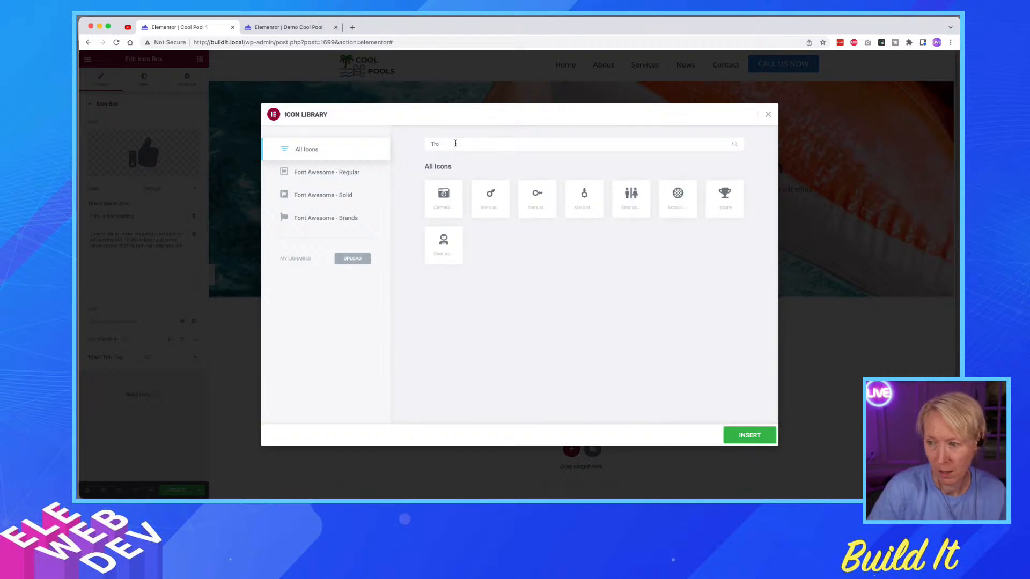
click(720, 194)
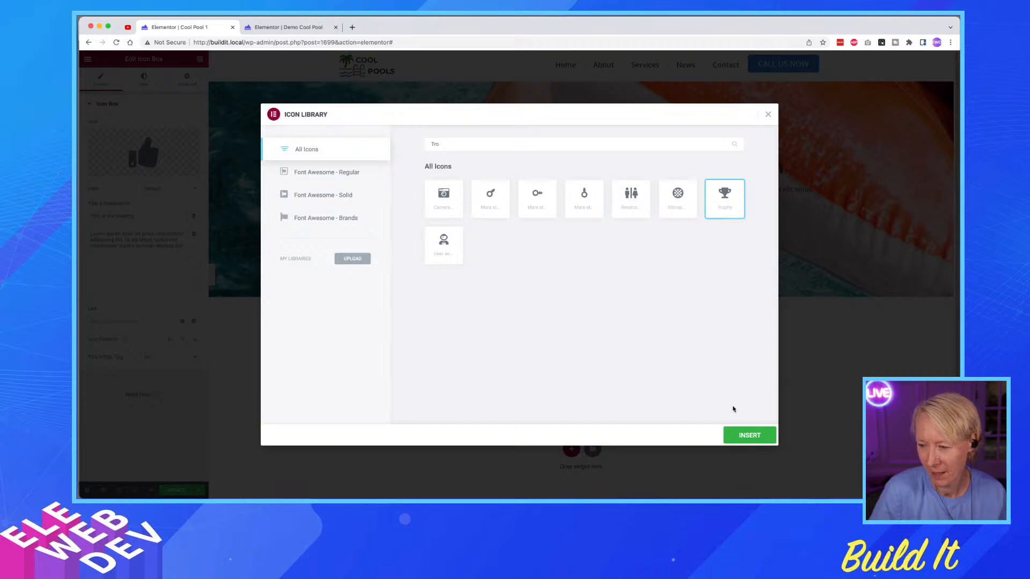
click(746, 435)
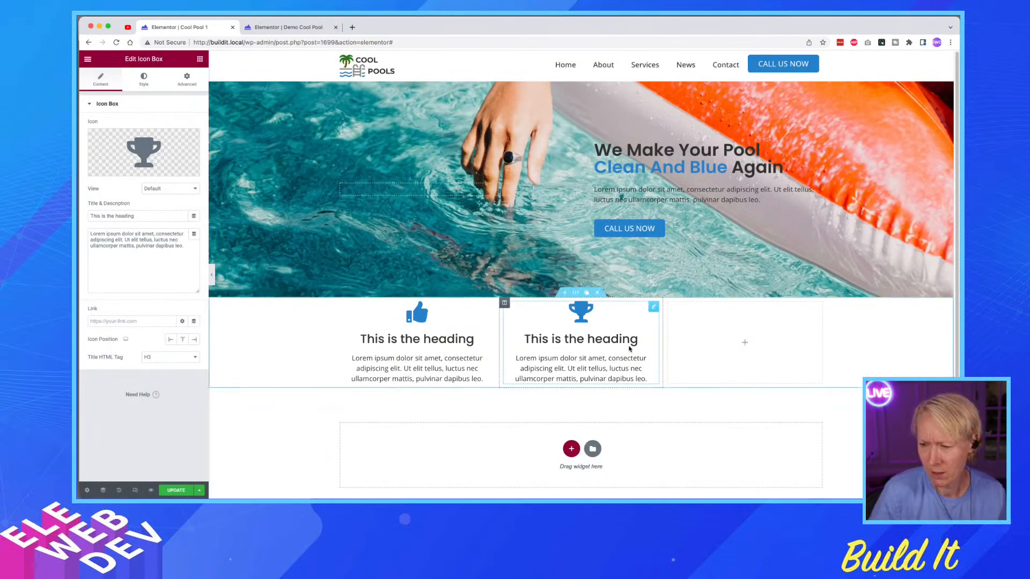
- Copy the trophy icon box from the middle column and paste it into the empty third column
right_click(655, 310)
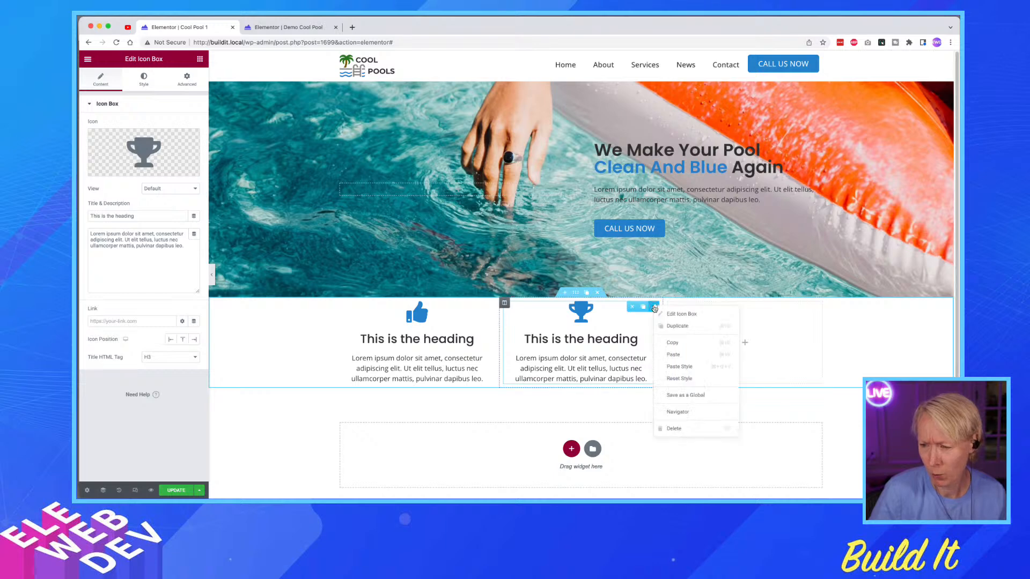
click(670, 343)
right_click(731, 343)
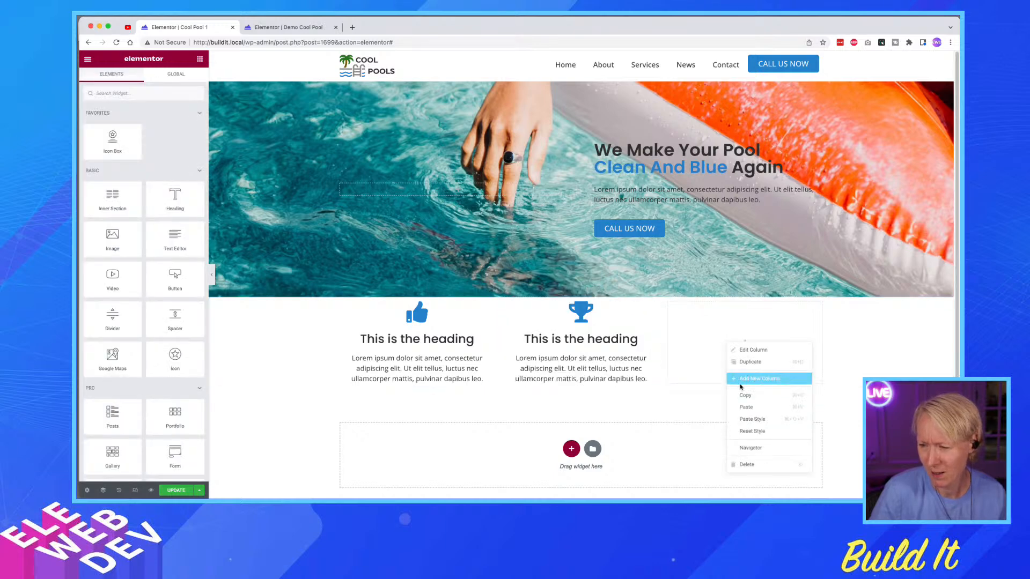
click(753, 413)
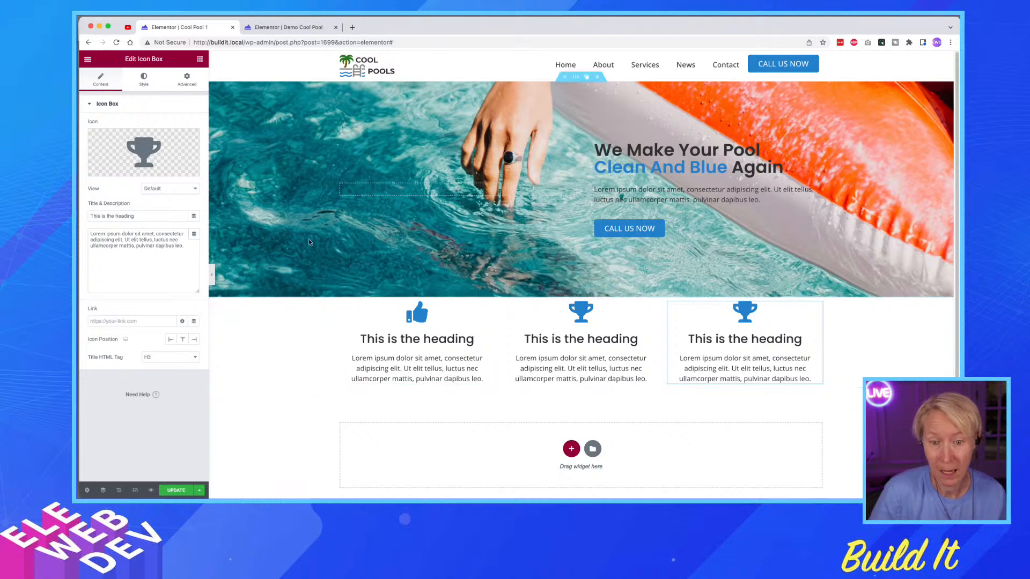
- Replace the third icon box's icon with the solid clock icon from the icon library
click(116, 170)
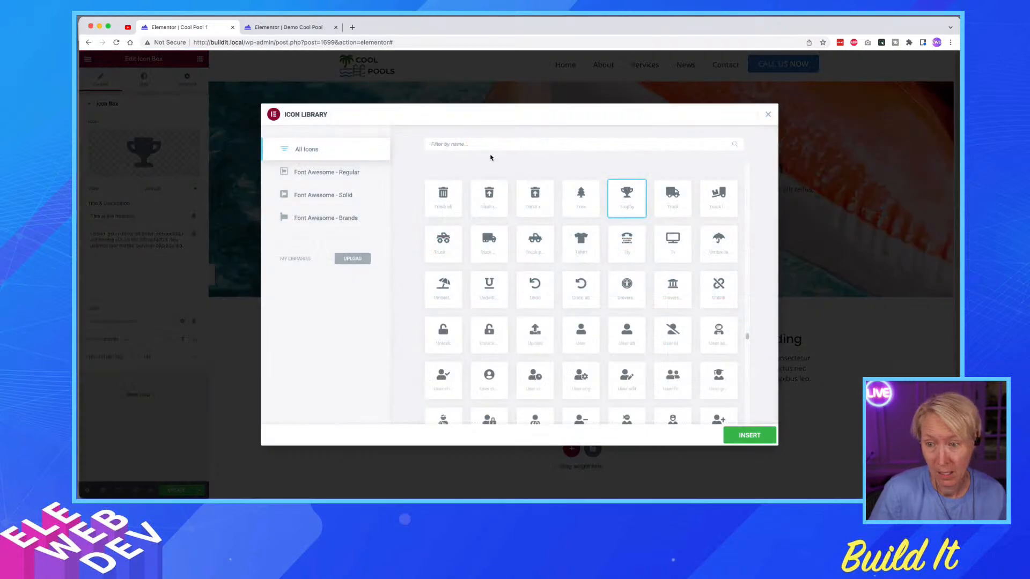
text(Cloc)
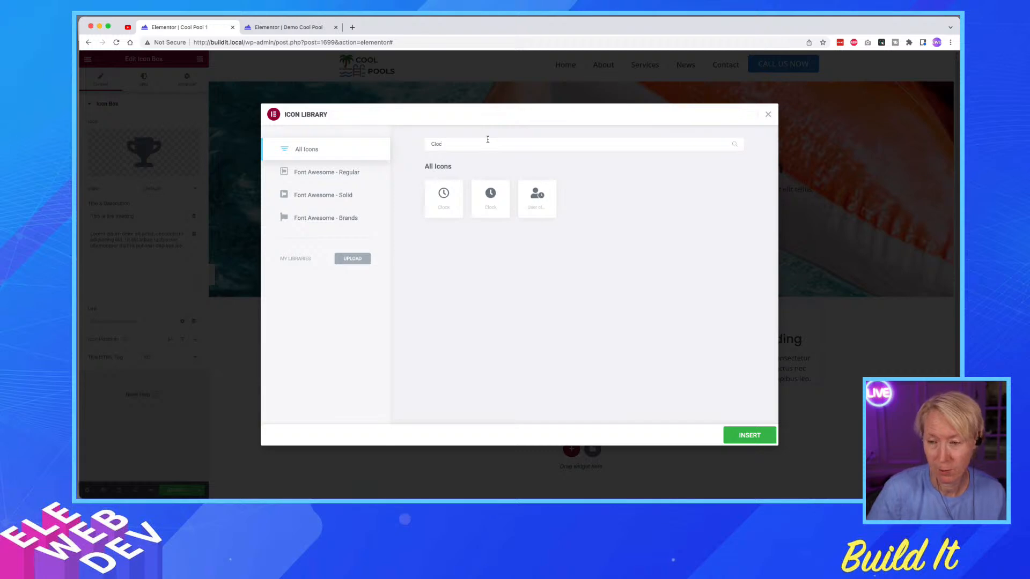
click(490, 196)
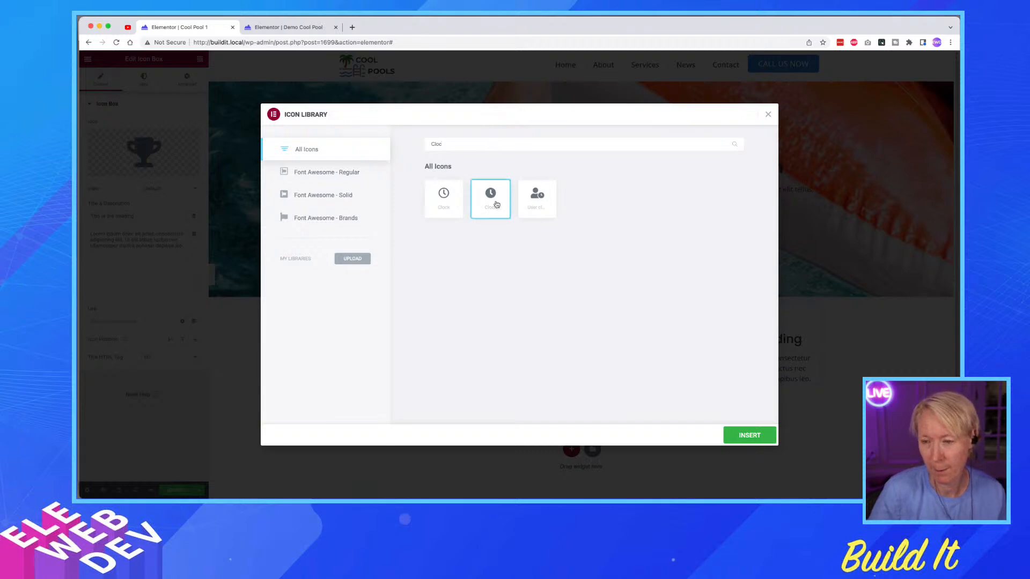
click(746, 433)
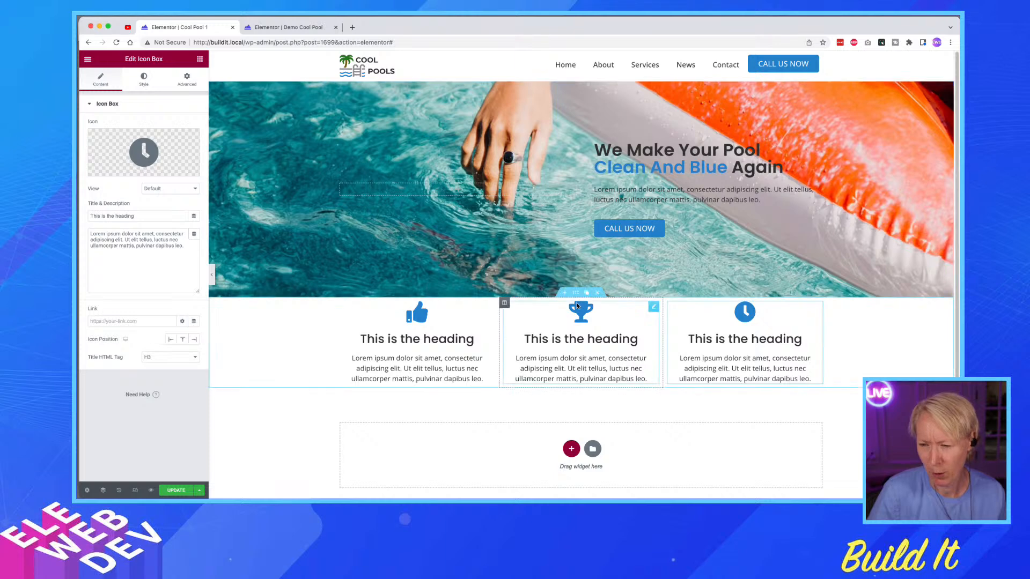
- Give the icon box section unlinked padding of 60 px at the top and bottom, and update the page
right_click(574, 293)
click(590, 306)
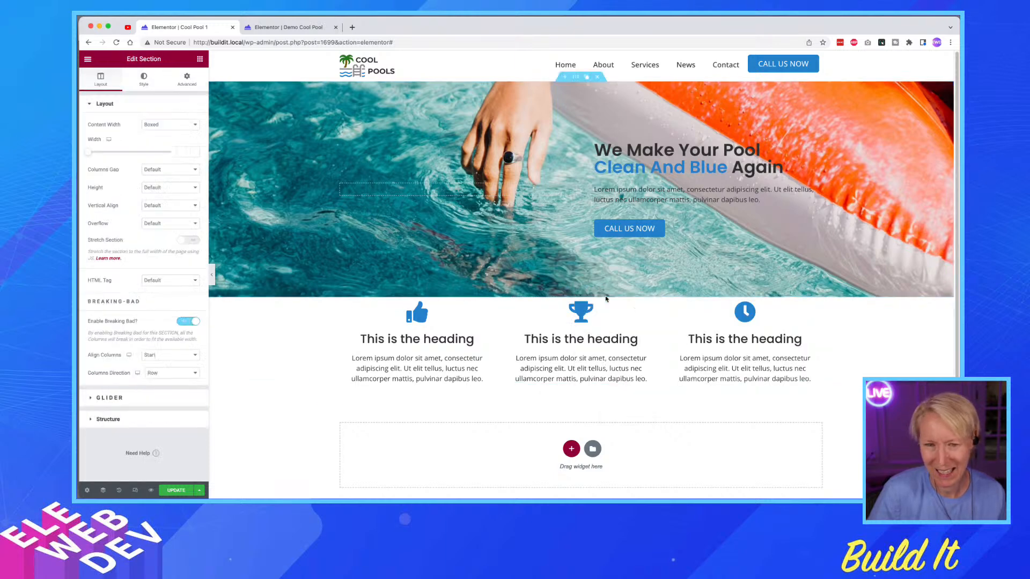
click(186, 80)
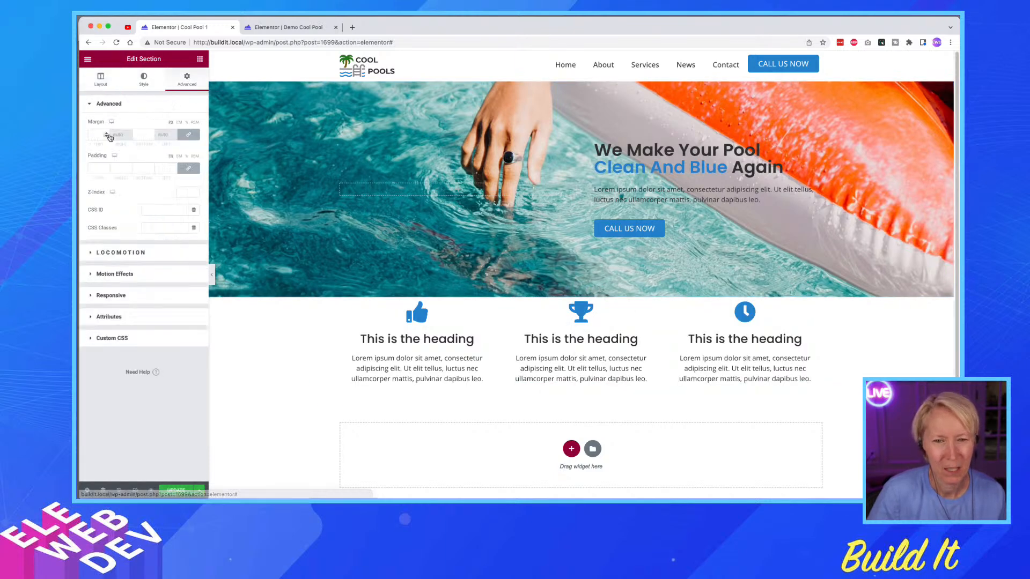
click(190, 169)
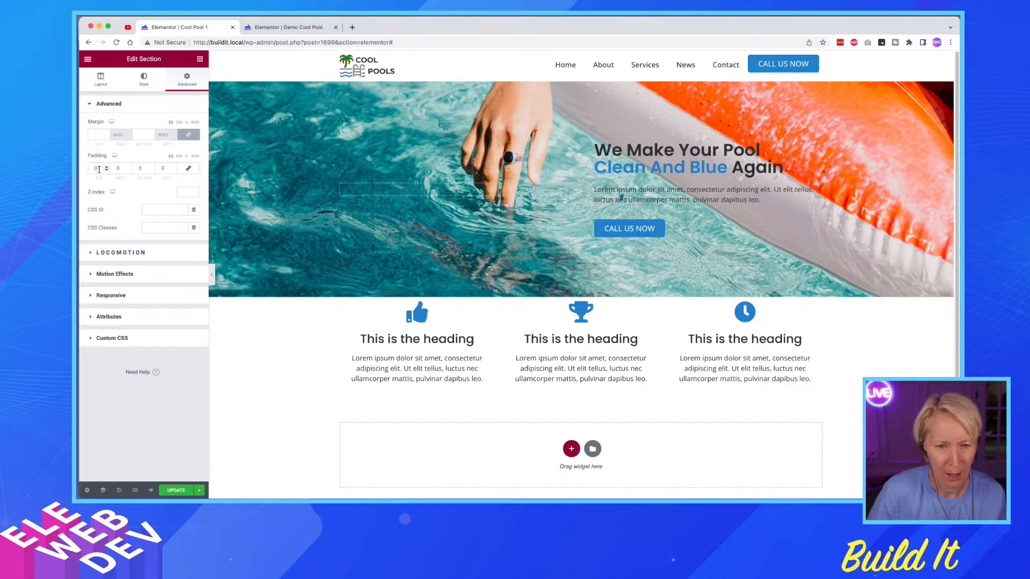
click(95, 168)
text(60)
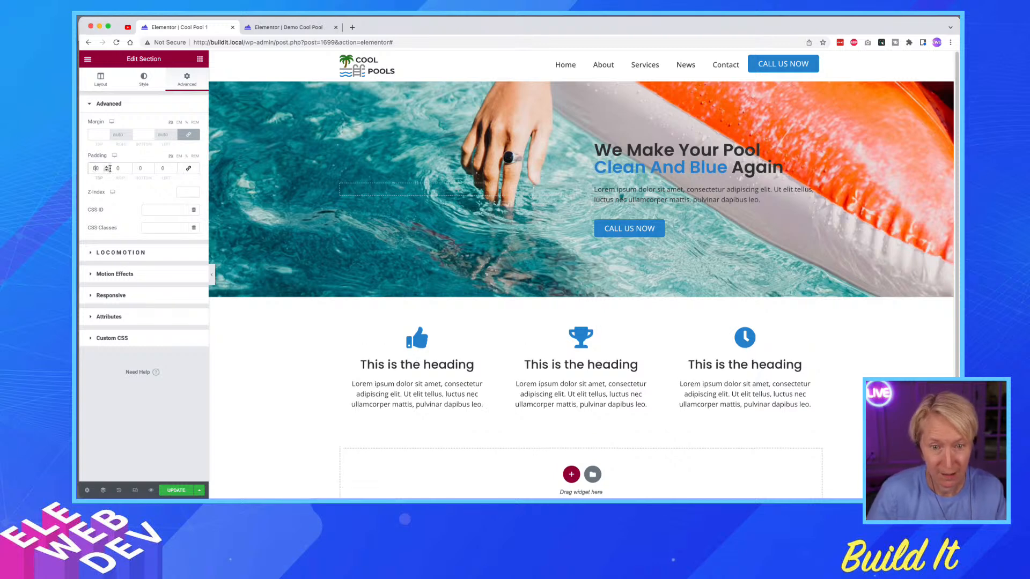
click(138, 168)
text(60)
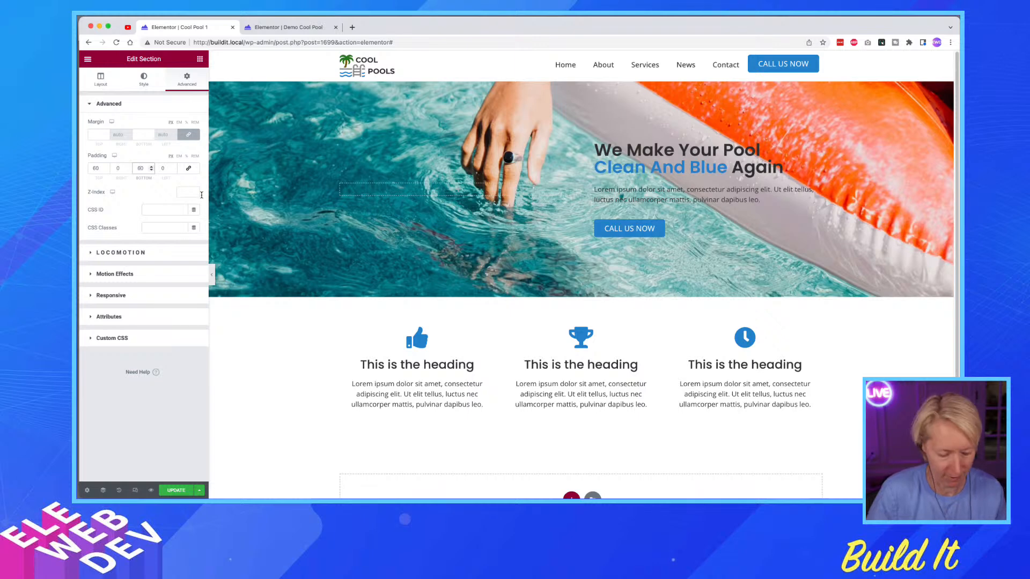
click(176, 490)
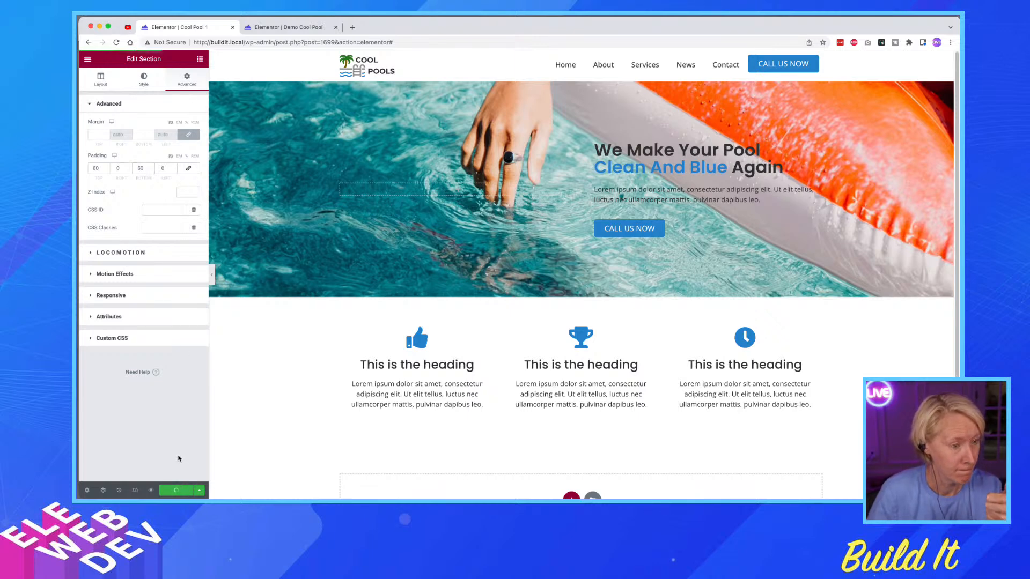
- Check the screencapture.jpeg mockup in Preview, return to Elementor and add a Button widget below the first column's icon box
scroll(408, 432, down, 3)
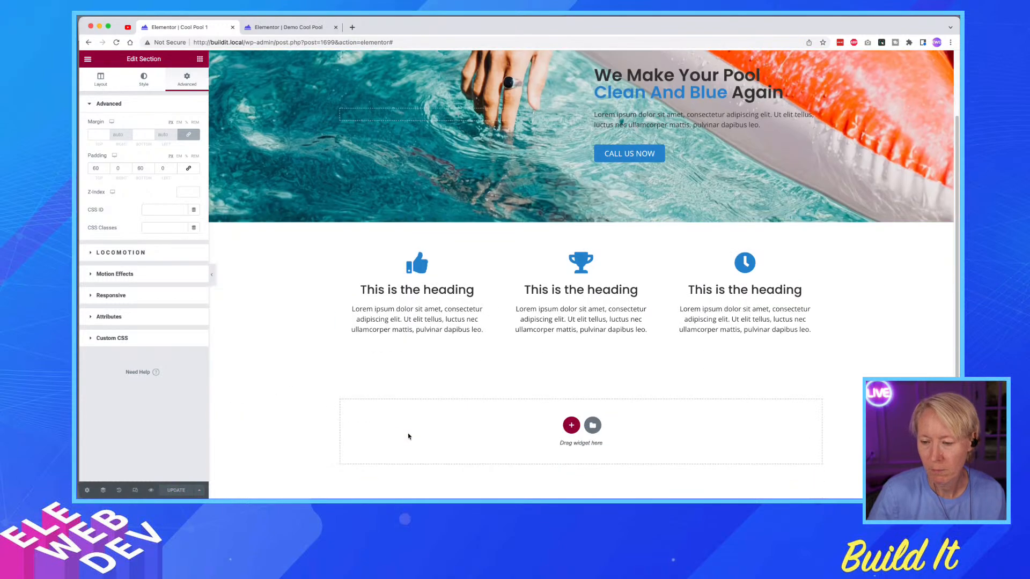
scroll(408, 433, up, 3)
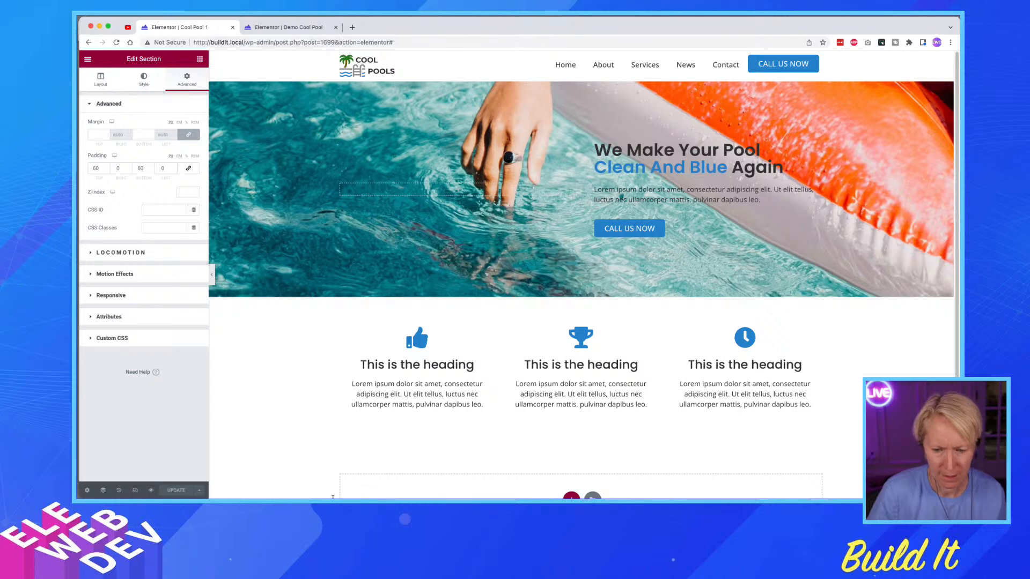
mouse_move(335, 490)
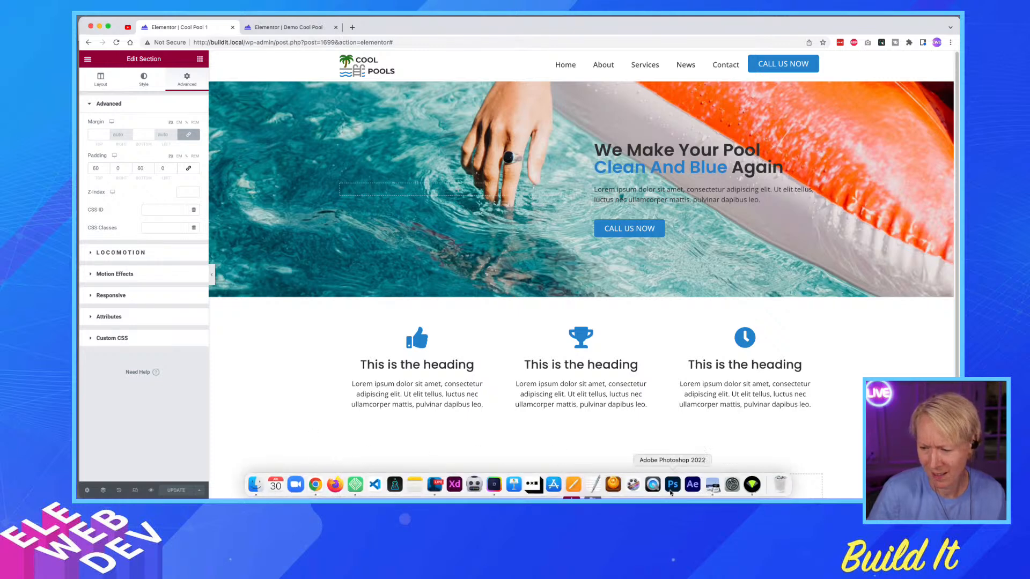
click(712, 486)
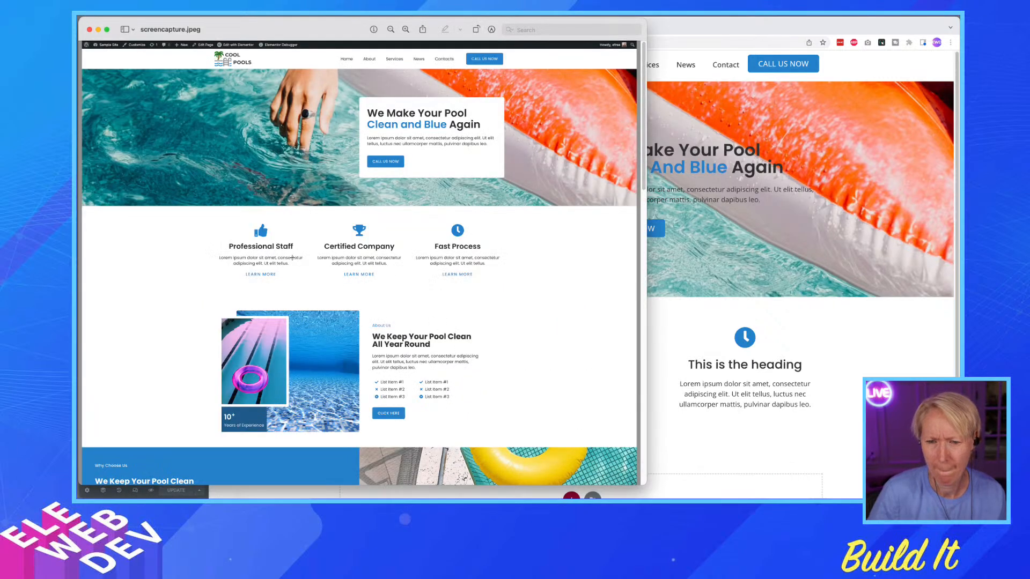
click(768, 405)
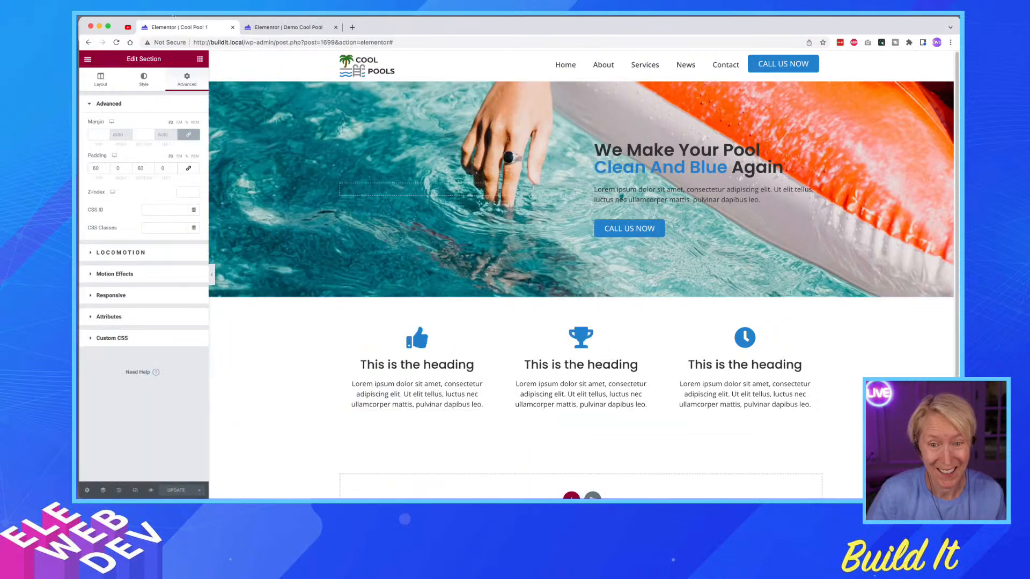
click(200, 59)
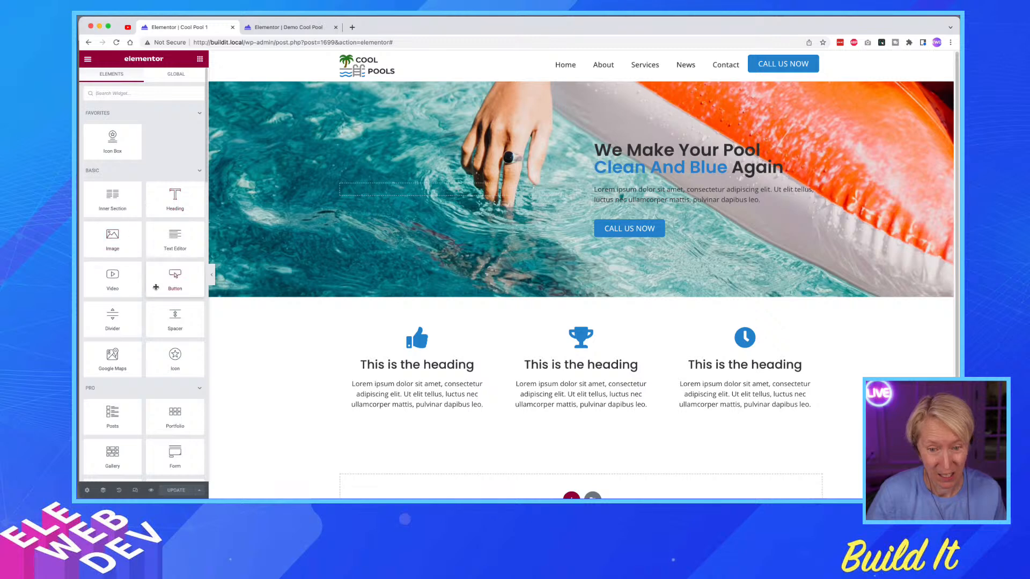
drag(175, 277, 419, 408)
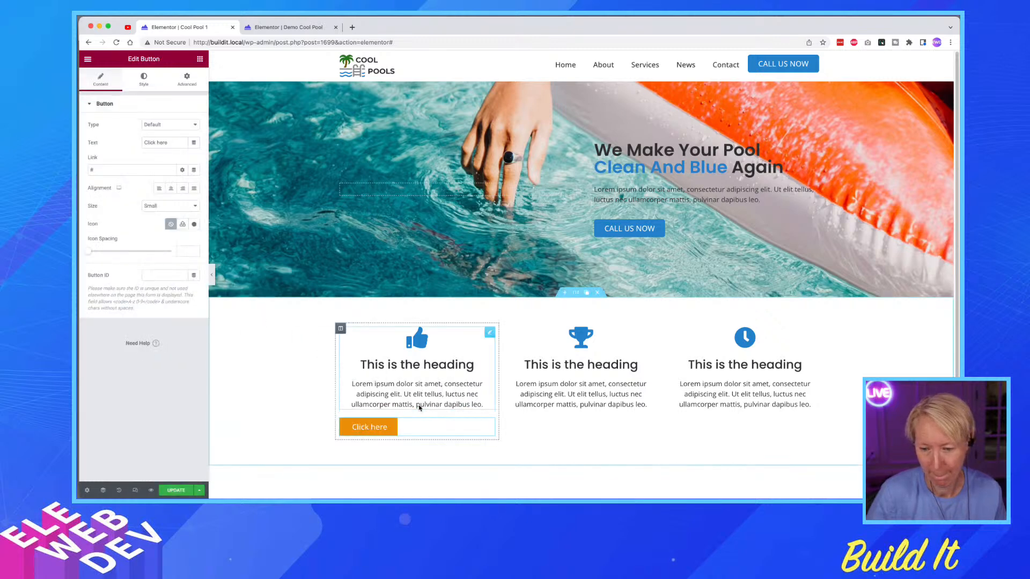
- Set the new button's normal background to a classic fill with the global White color
click(143, 79)
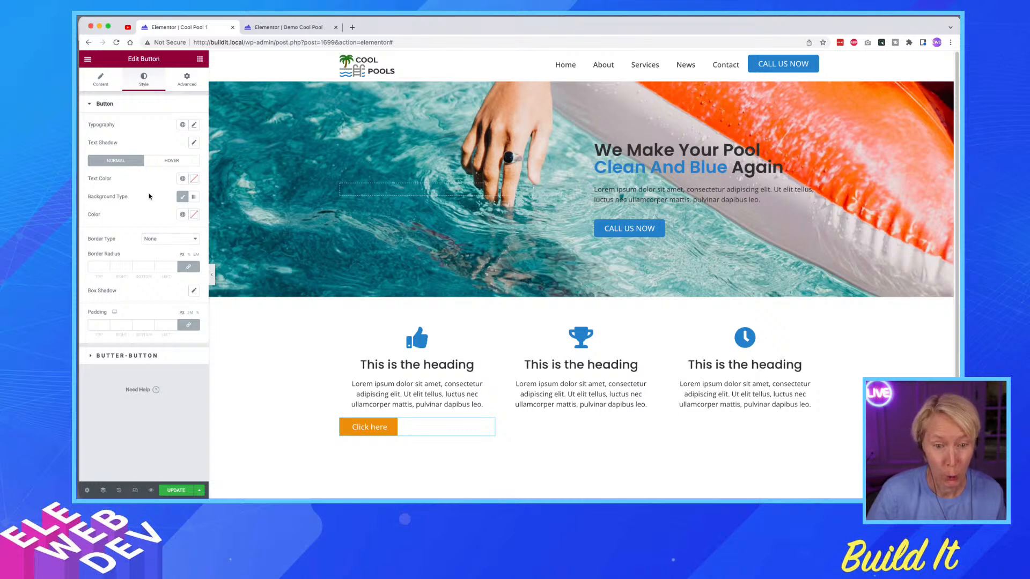
click(182, 197)
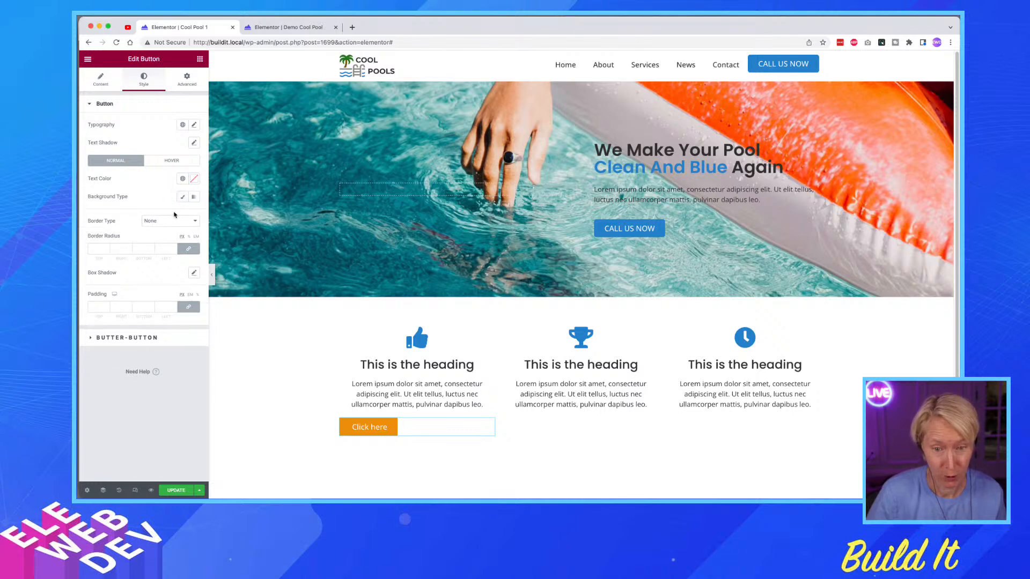
click(183, 197)
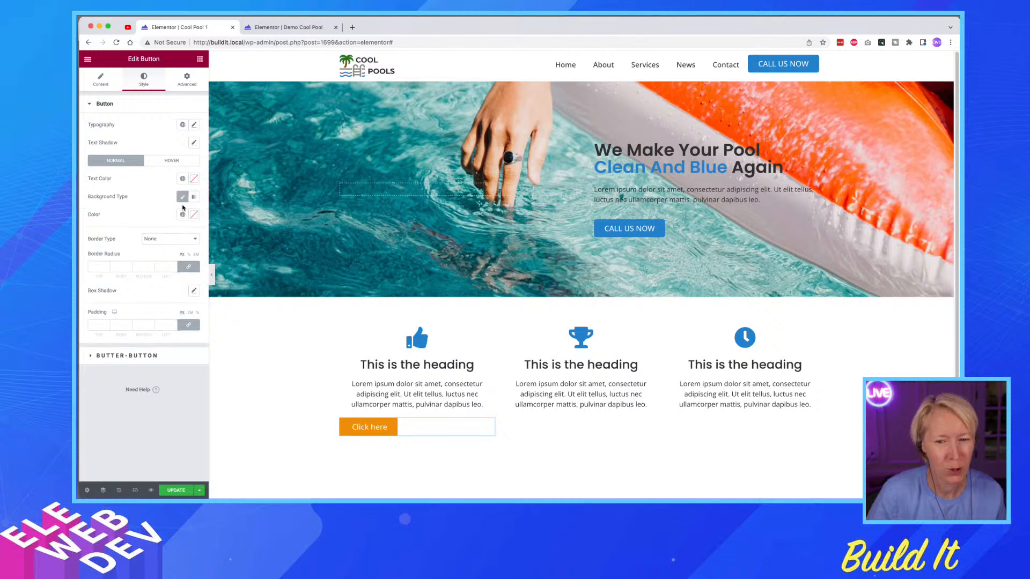
click(182, 214)
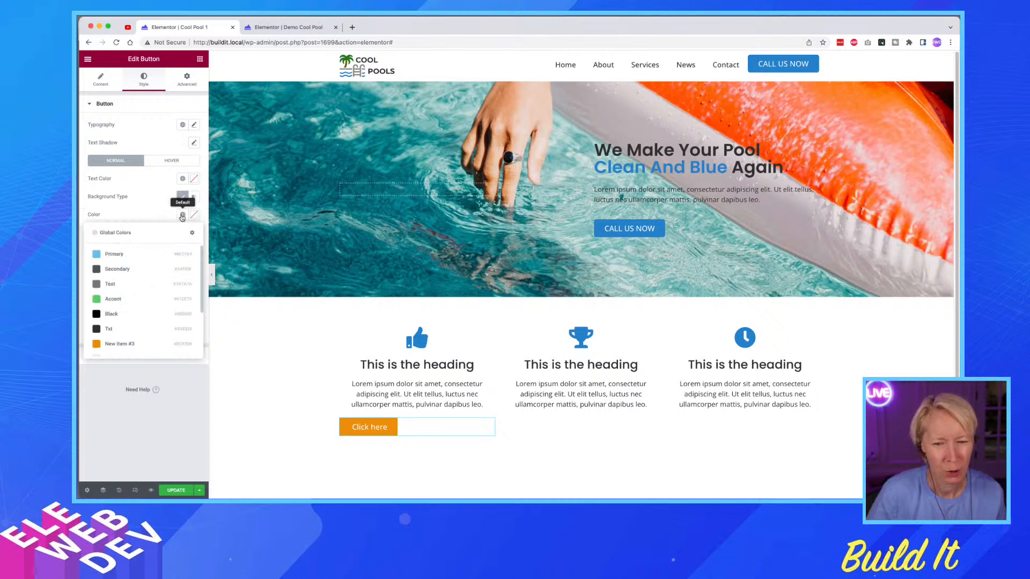
scroll(114, 338, down, 1)
click(113, 336)
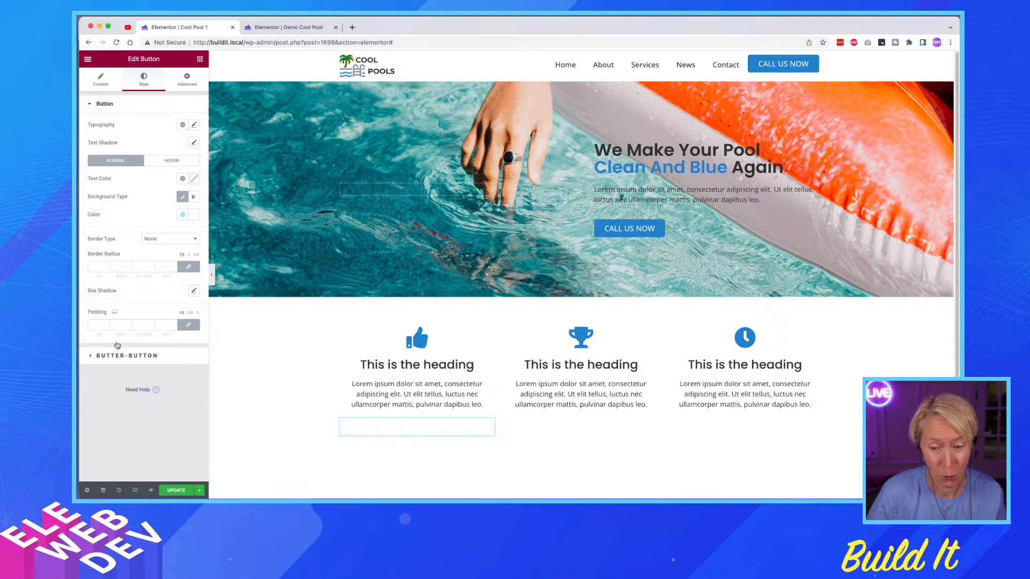
click(195, 125)
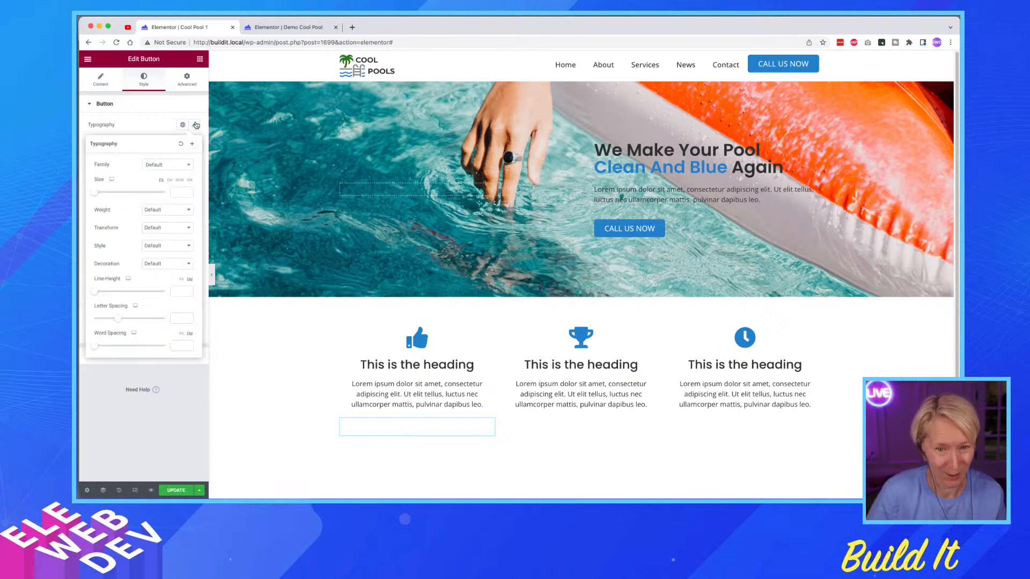
click(160, 126)
click(180, 125)
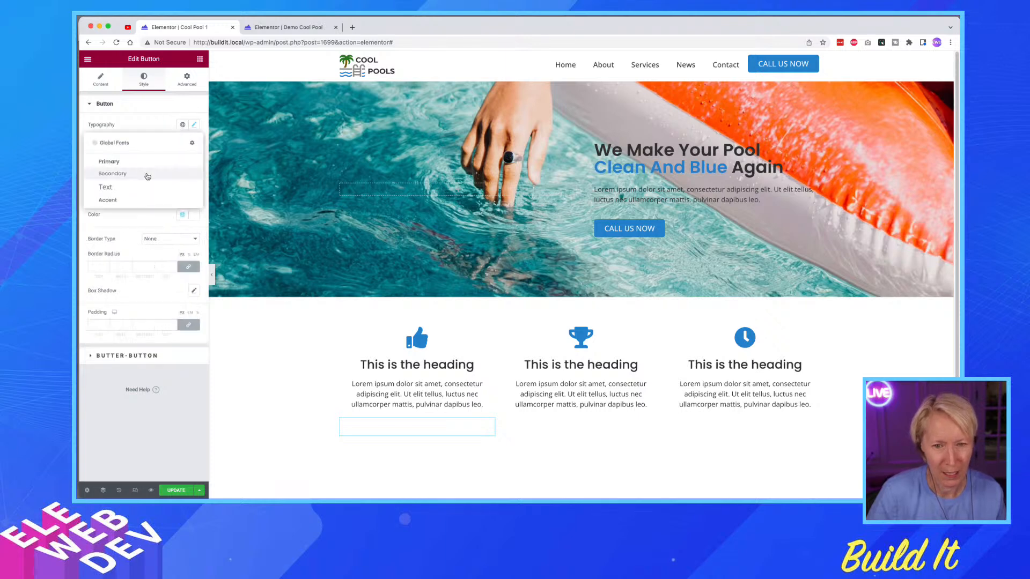
click(150, 121)
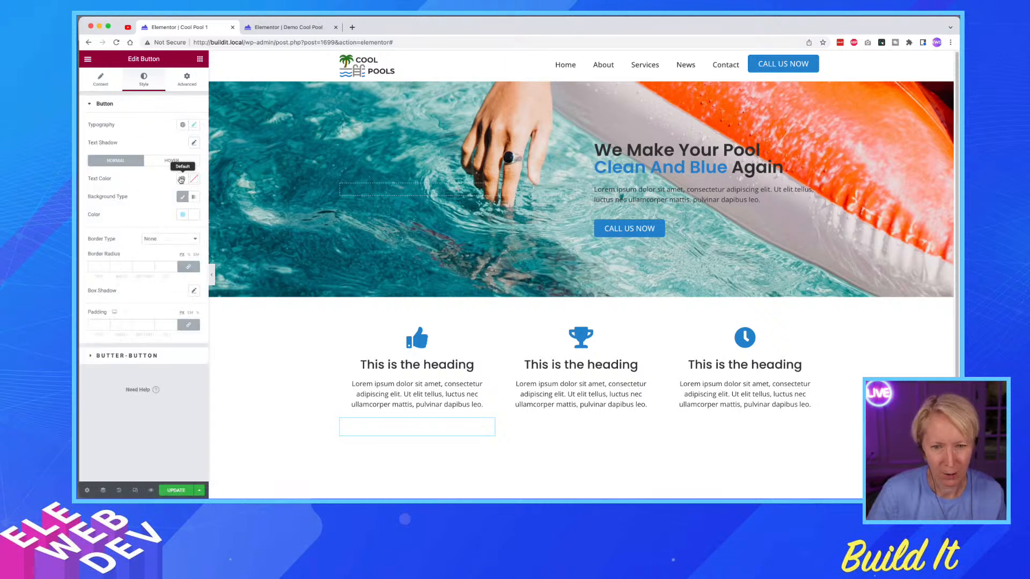
- Set the button's text color to the global CP Light Blue and center the button in its column
click(182, 178)
scroll(123, 279, down, 3)
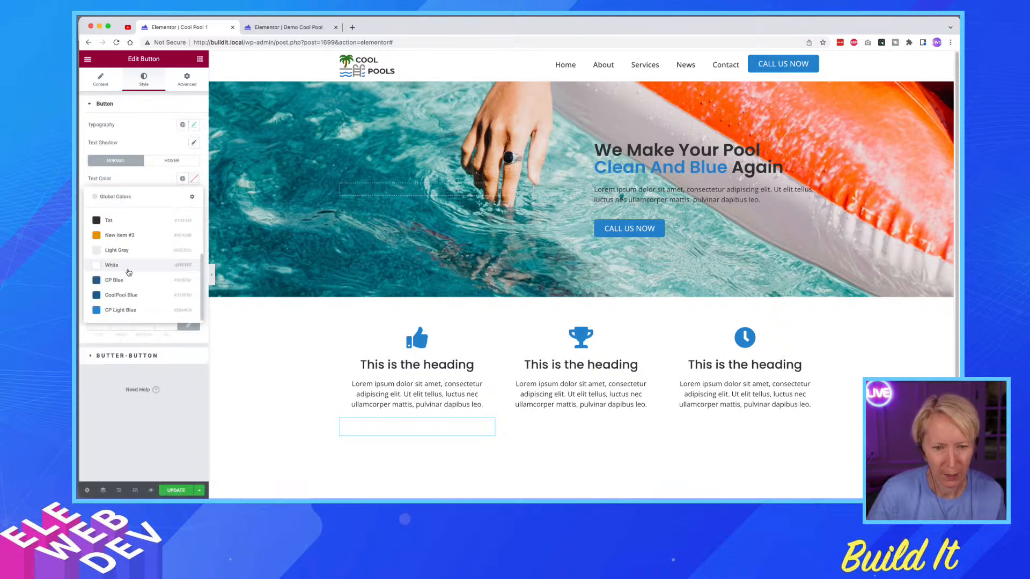
click(110, 311)
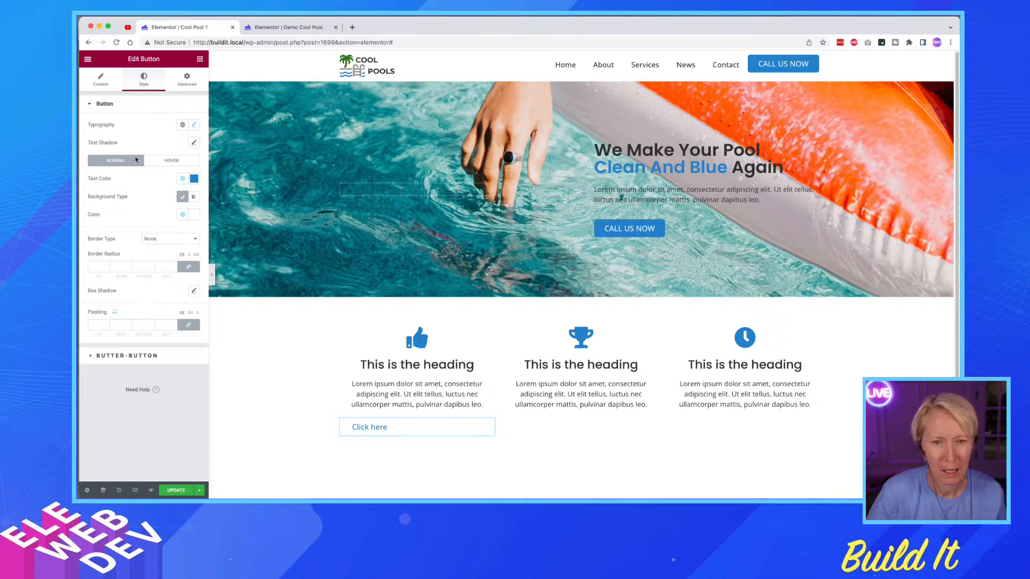
click(99, 79)
click(170, 187)
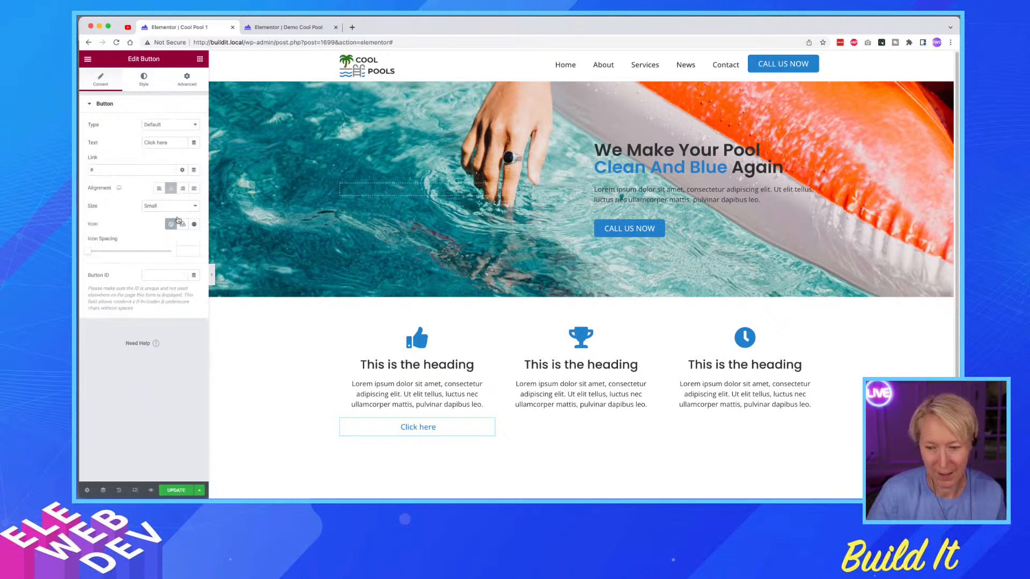
- Copy the styled button and paste it below the icon boxes in the second and third columns
right_click(490, 424)
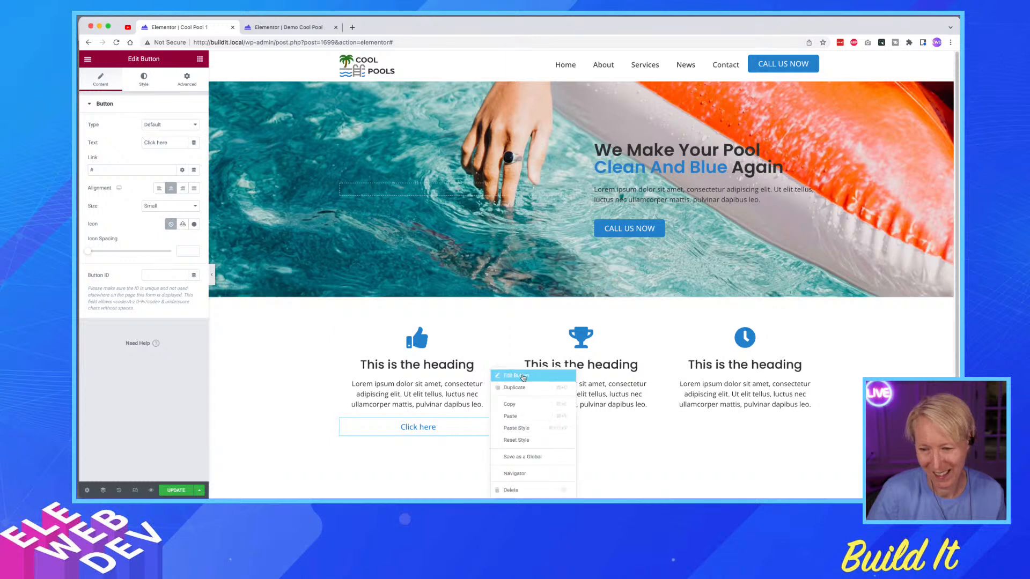
click(522, 405)
right_click(570, 429)
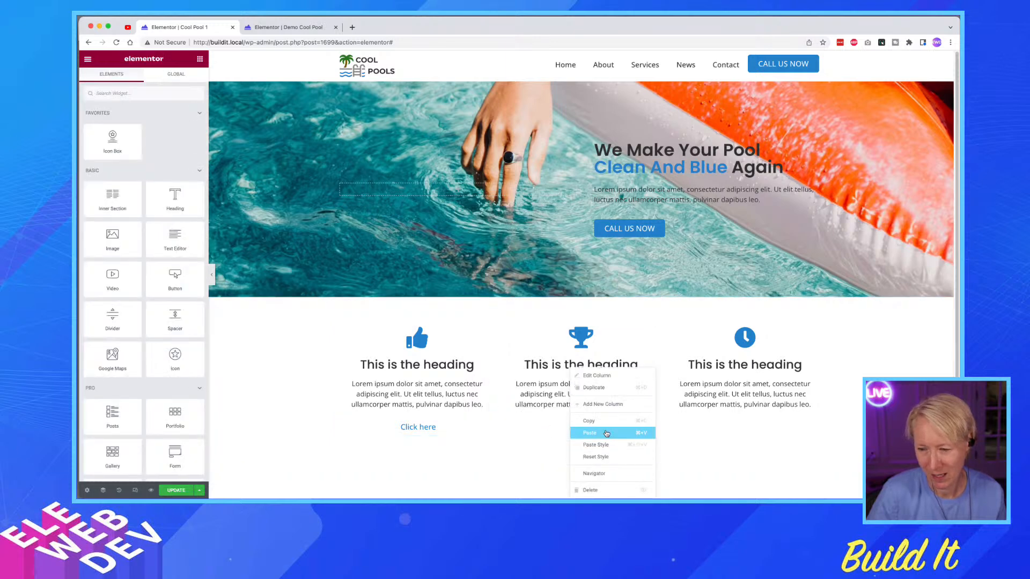
click(590, 433)
right_click(736, 426)
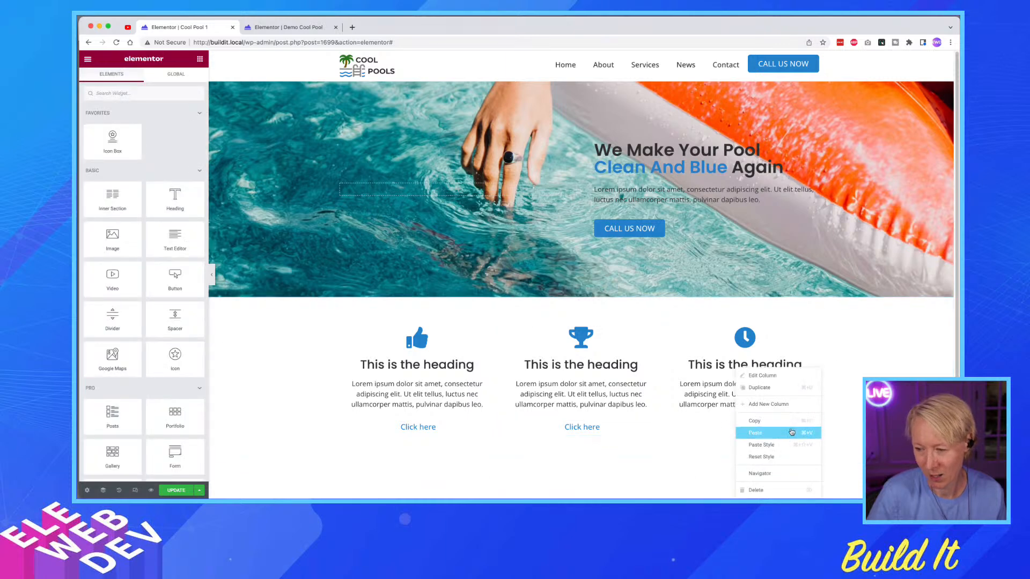
click(788, 433)
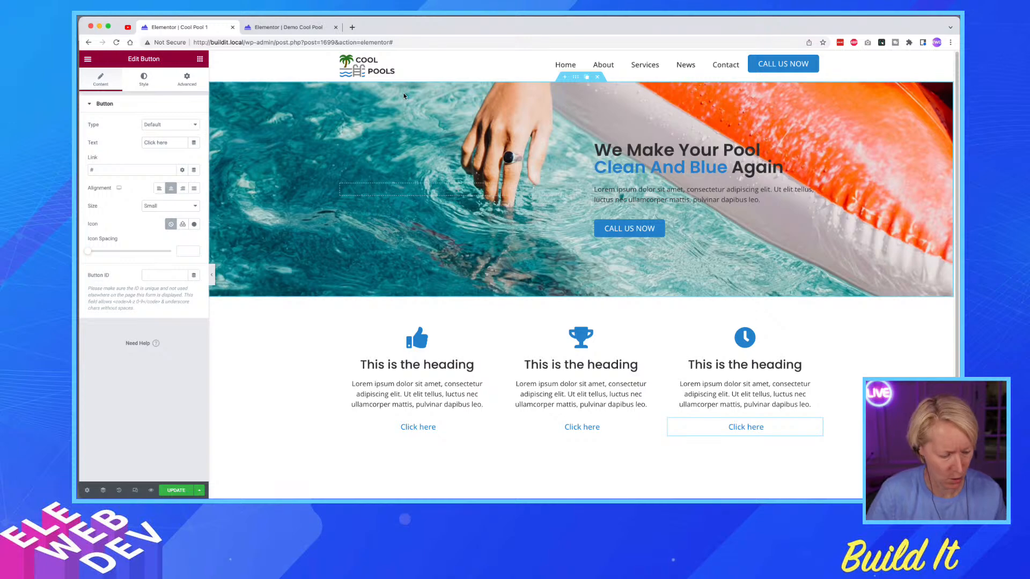
- Check the screencapture.jpeg mockup in Preview, return to Elementor and set the first column button's typography transform to Uppercase
key(super+Tab)
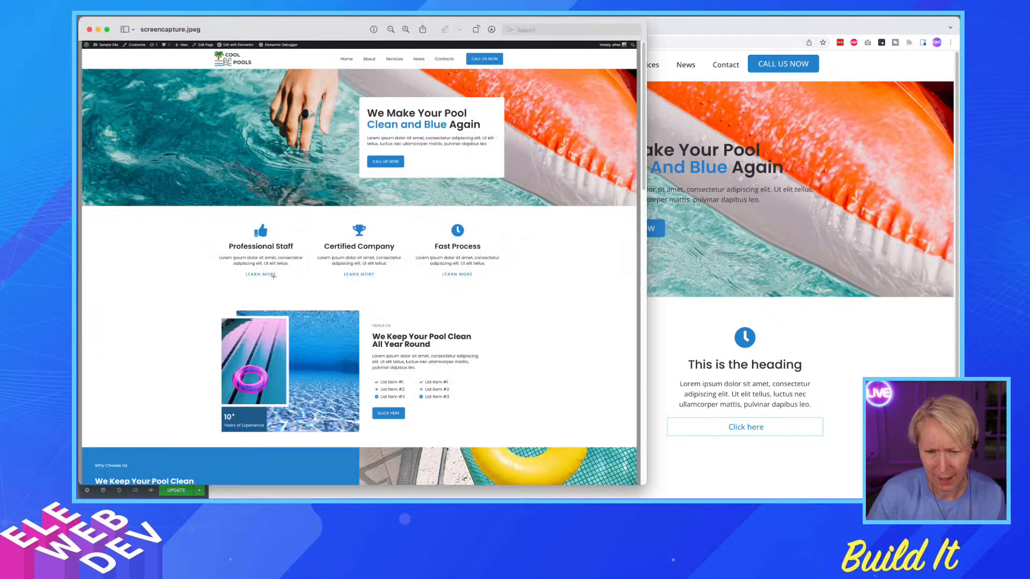
key(super+Tab)
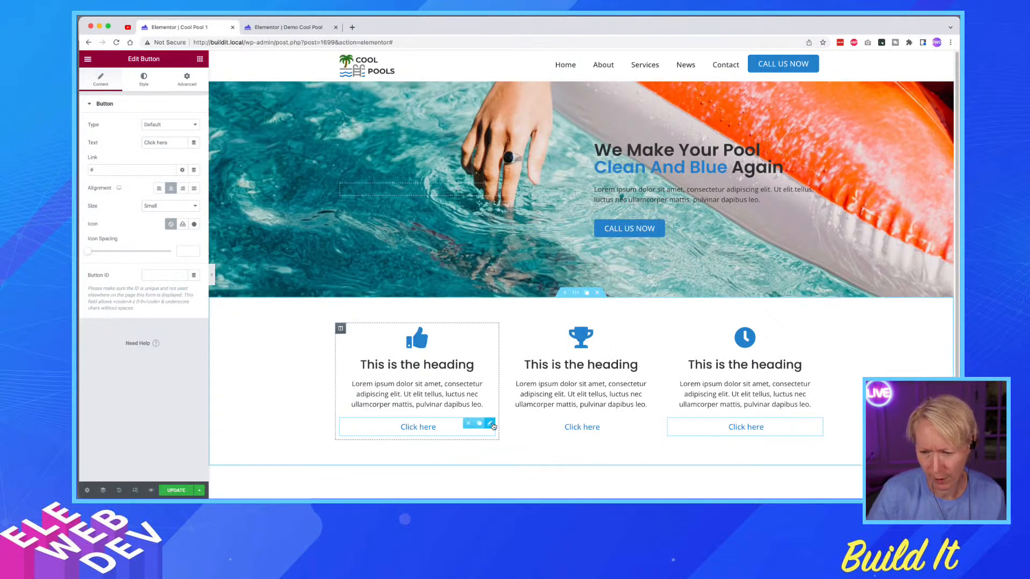
right_click(493, 427)
click(530, 374)
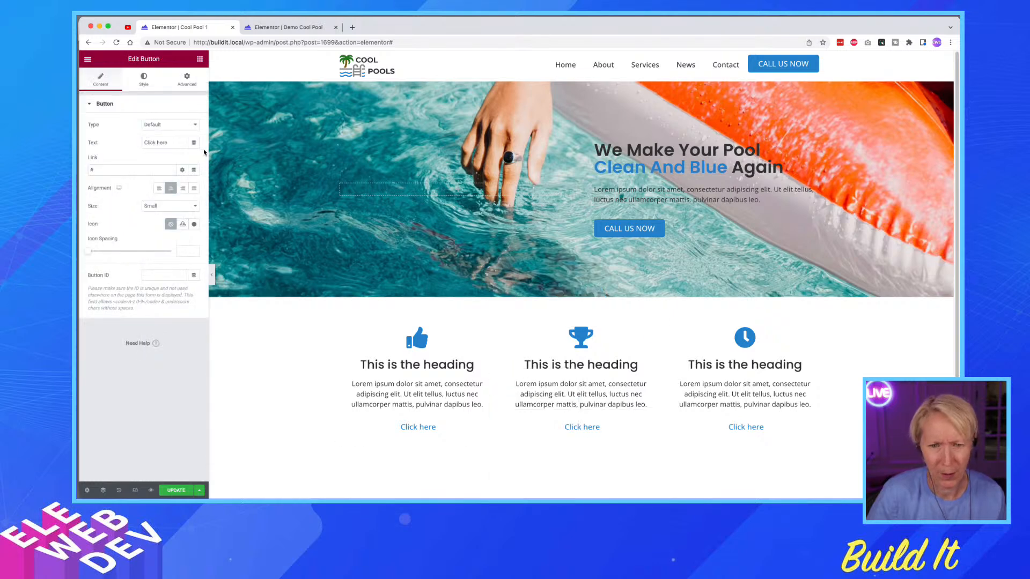
click(147, 81)
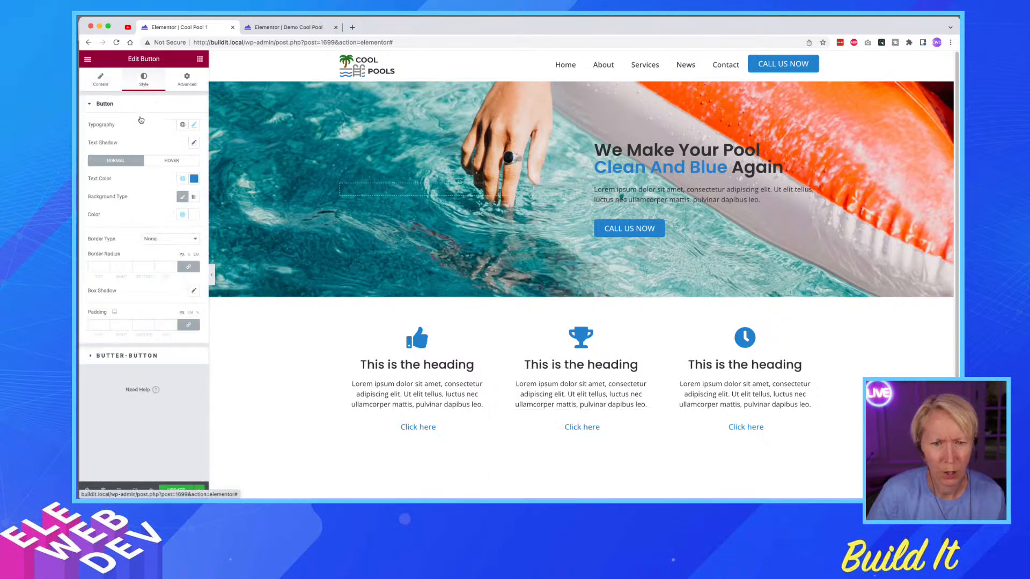
click(194, 124)
click(153, 229)
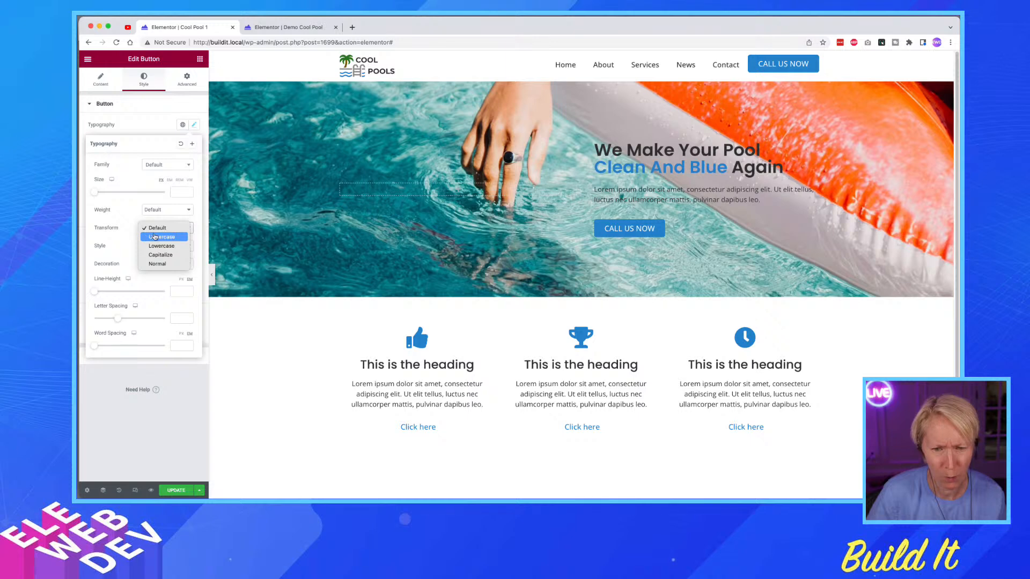
click(154, 236)
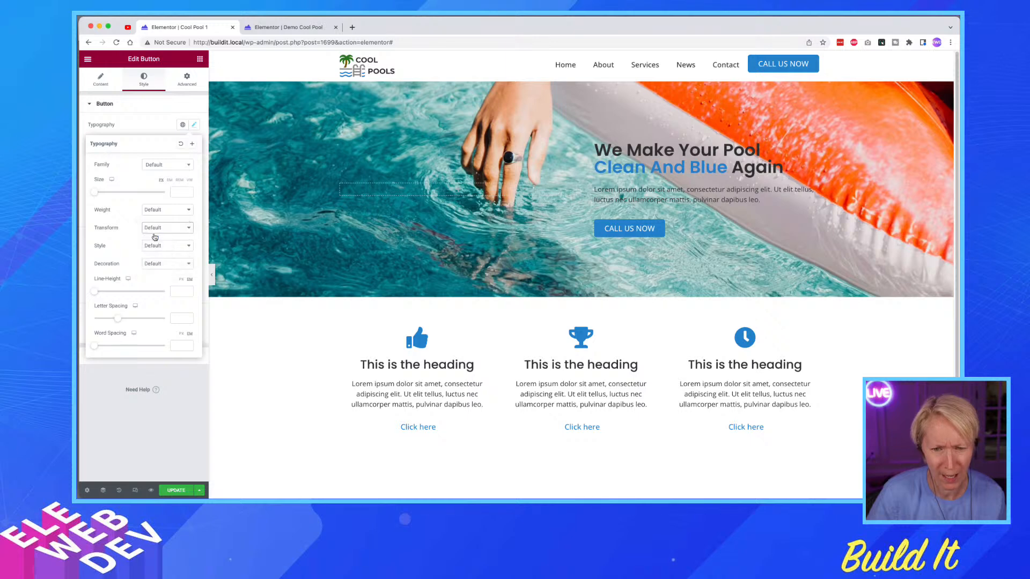
- Change the first column button's text to "Learn More"
click(114, 85)
triple_click(170, 142)
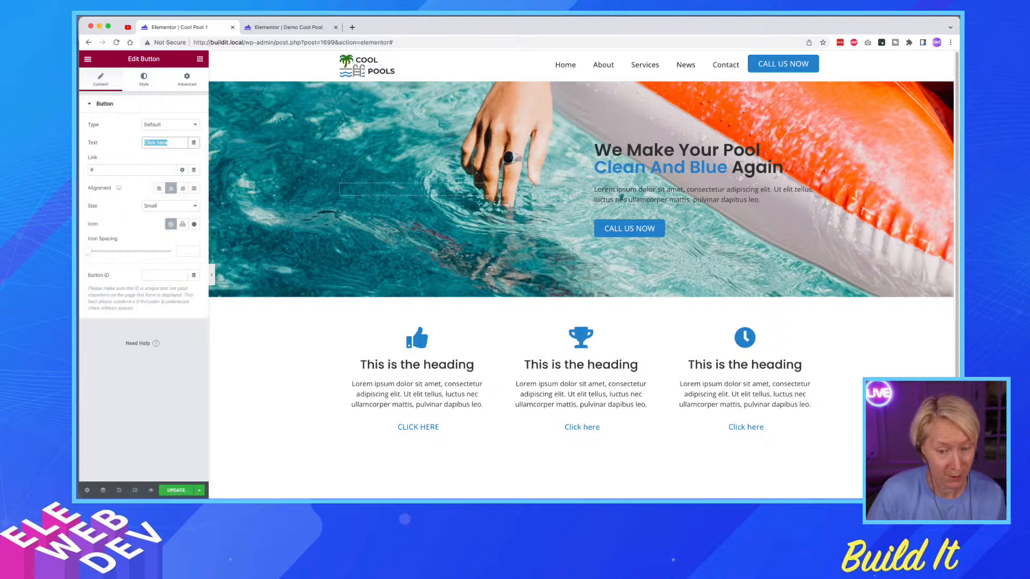
text(Learn More)
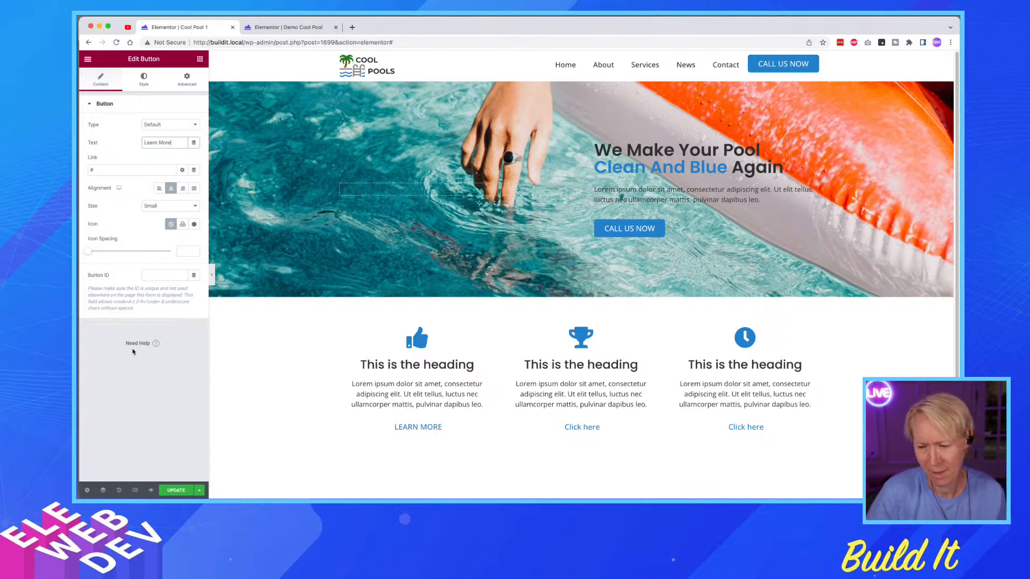
- Copy the first column's button and paste its style onto the buttons in the second and third columns
right_click(489, 428)
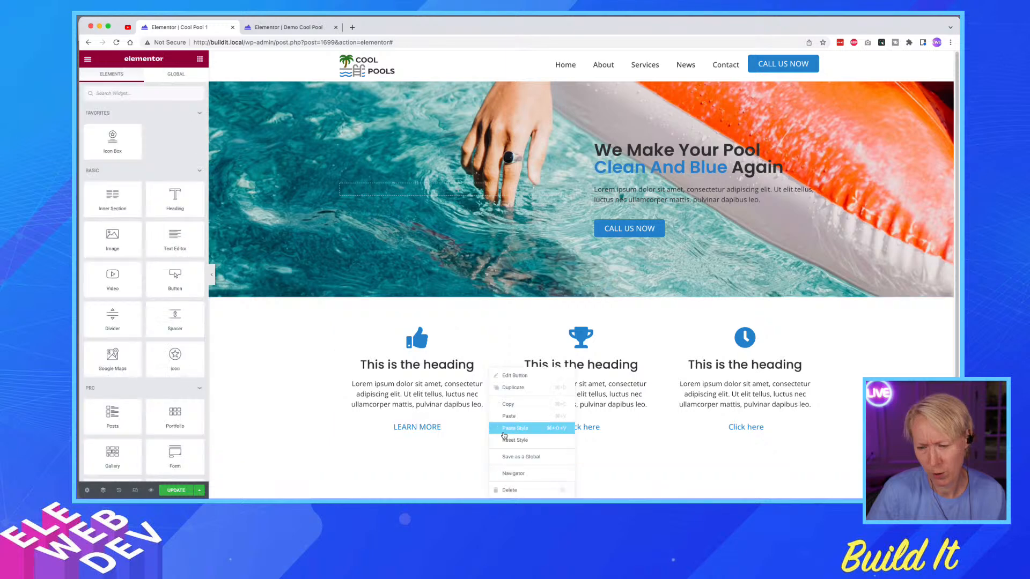
click(507, 404)
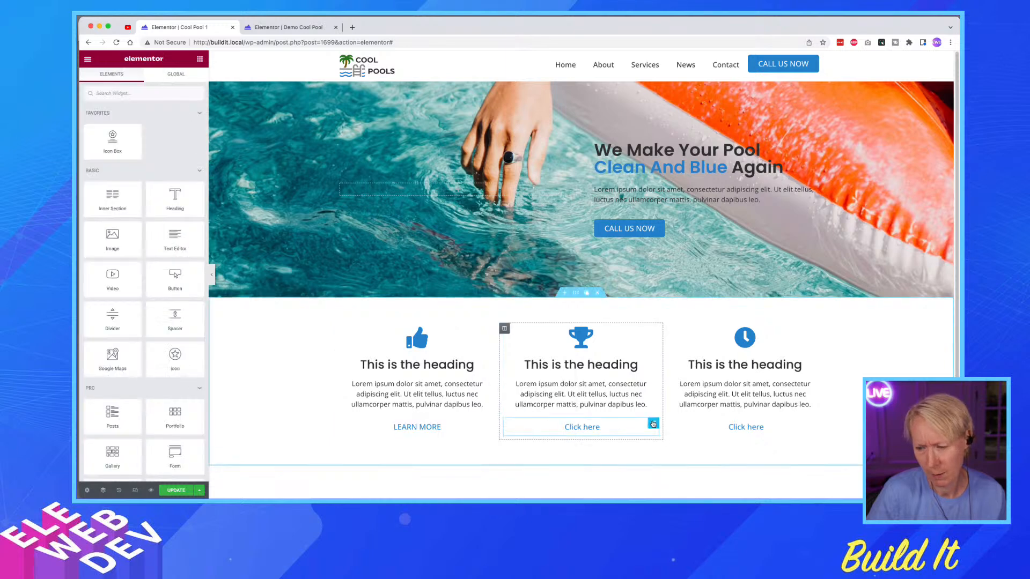
right_click(653, 423)
click(673, 426)
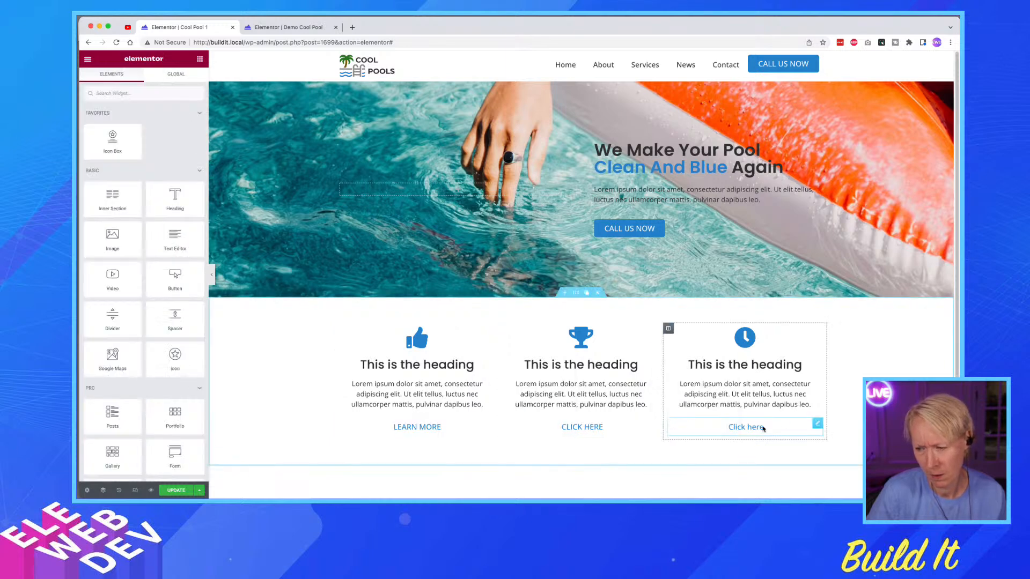
right_click(820, 426)
click(832, 432)
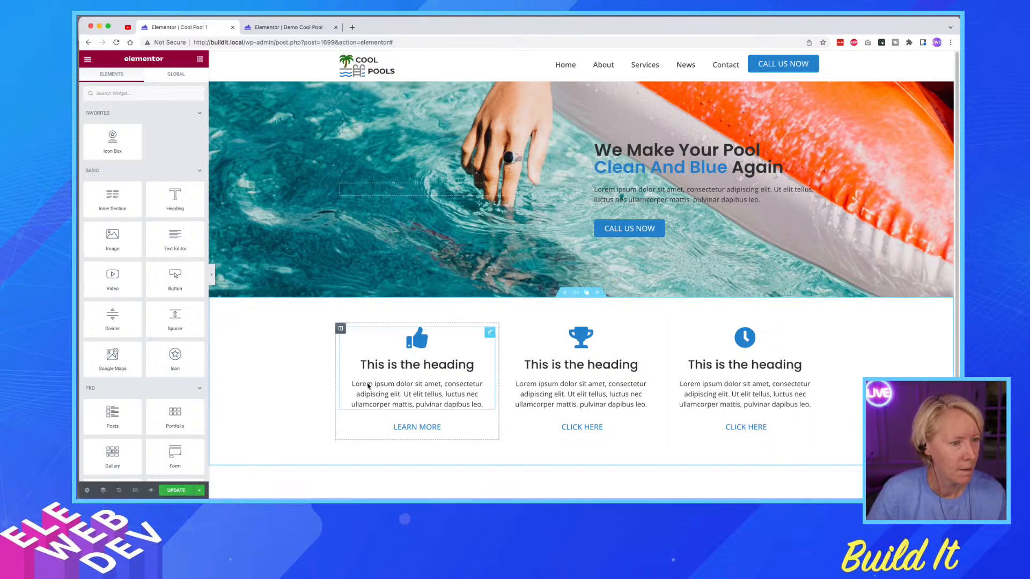
- Check the mockup's About Us section in Preview, return to Elementor and add a two-column section below the icon boxes
scroll(503, 314, down, 2)
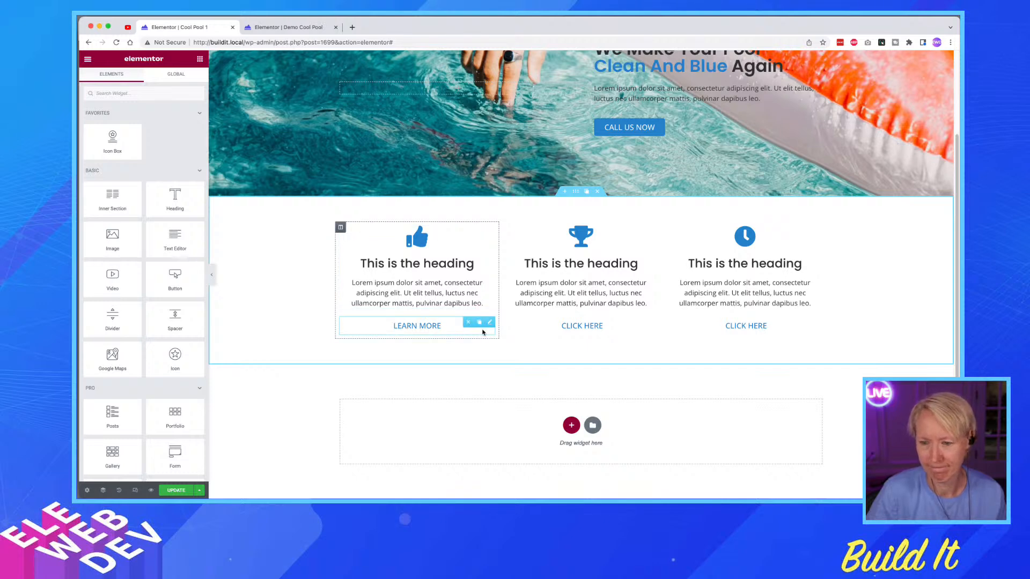
key(super+Tab)
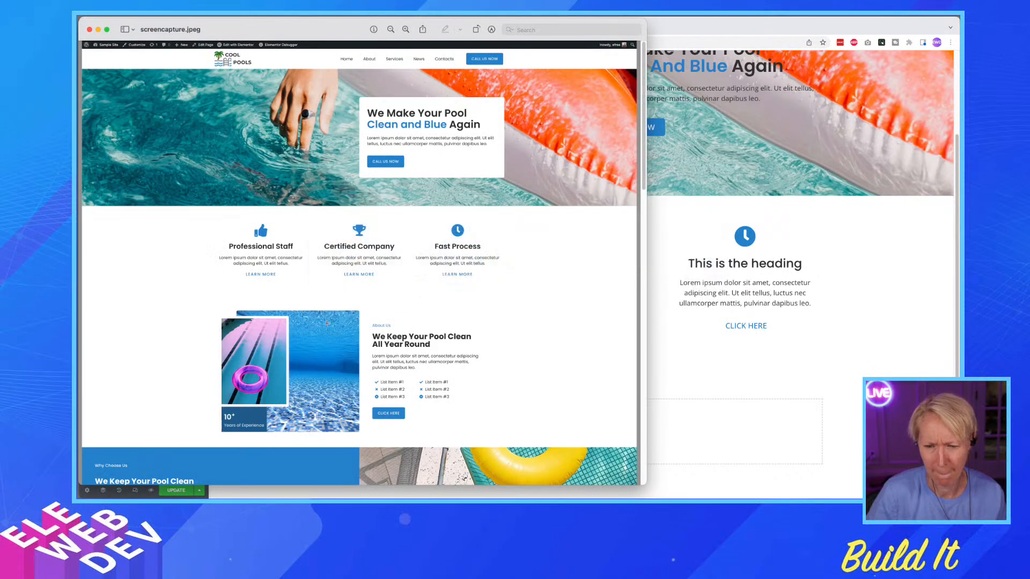
scroll(341, 312, down, 5)
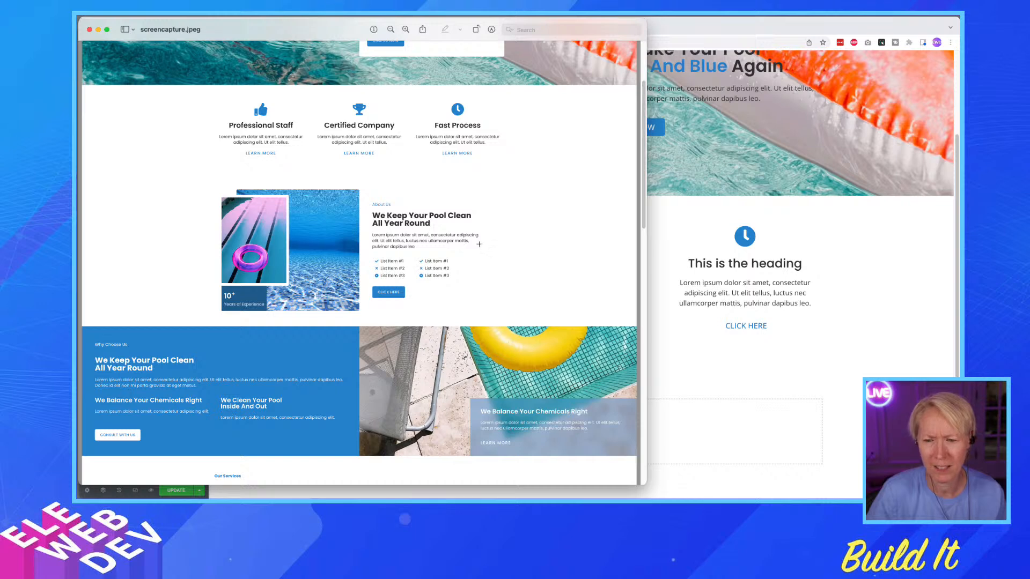
click(917, 358)
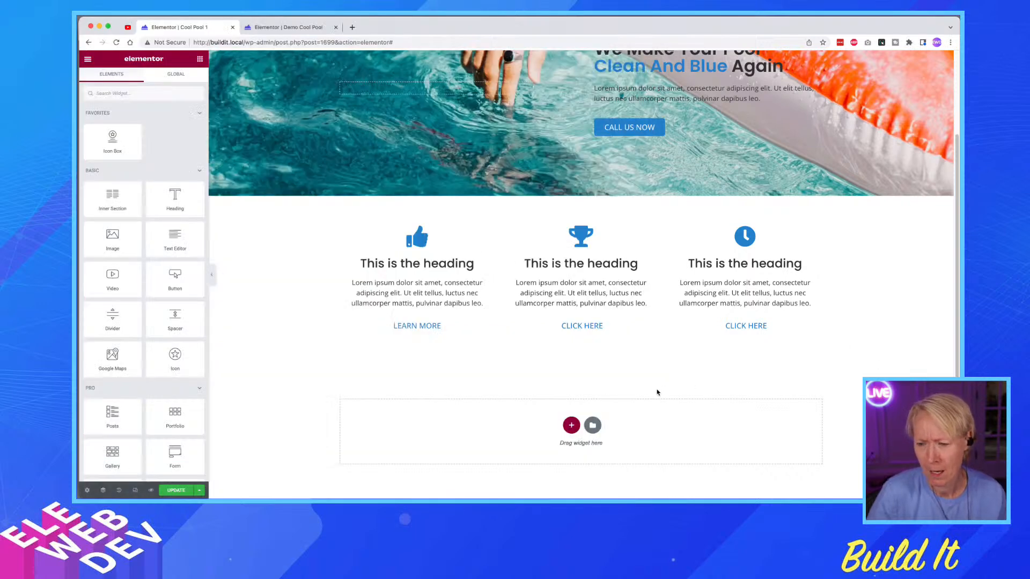
click(571, 426)
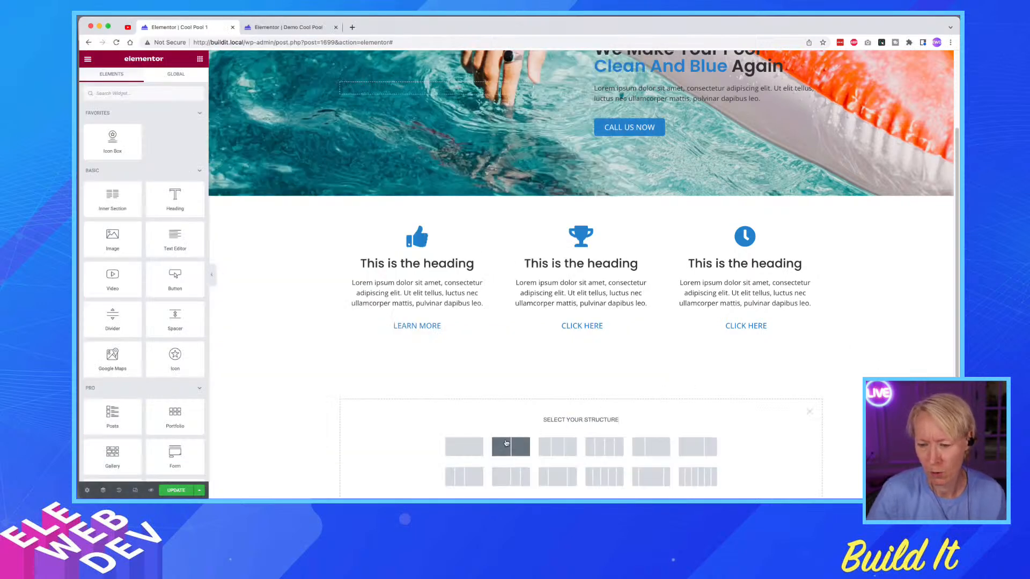
click(511, 446)
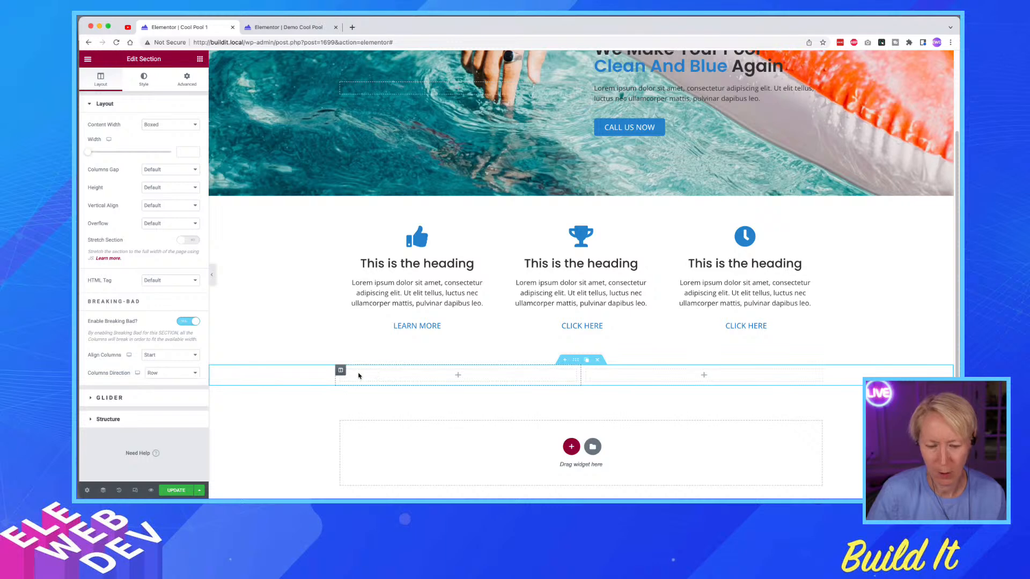
- Recheck the mockup, then give the new section's first column a classic background using the underwater pool photo with size Cover
key(super+Tab)
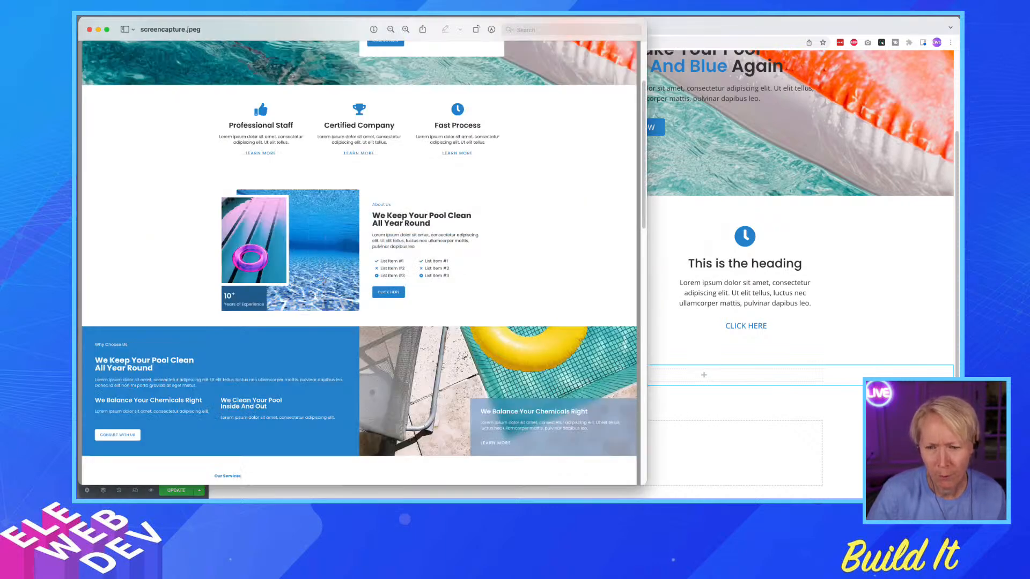
key(super+Tab)
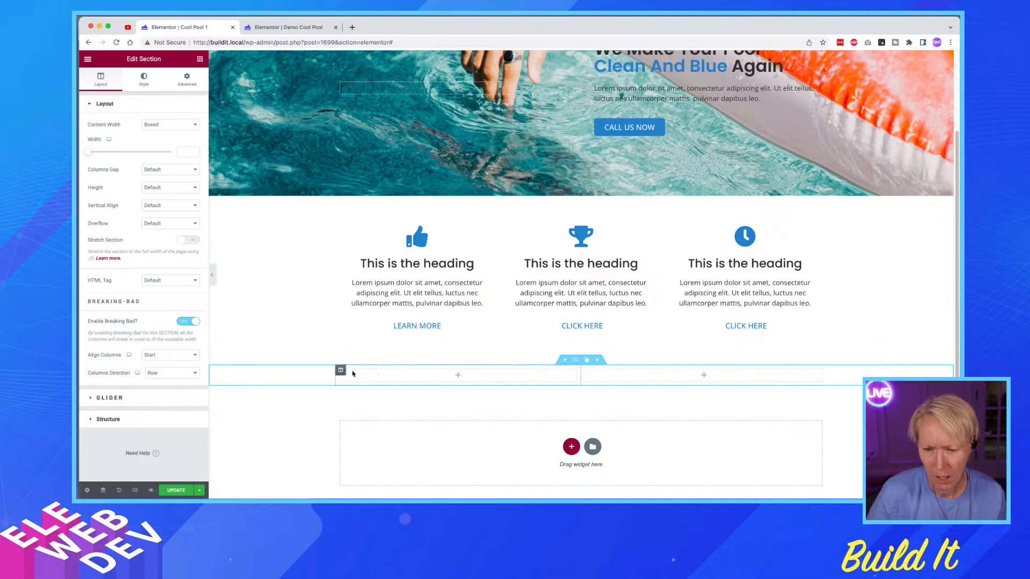
right_click(341, 371)
click(365, 379)
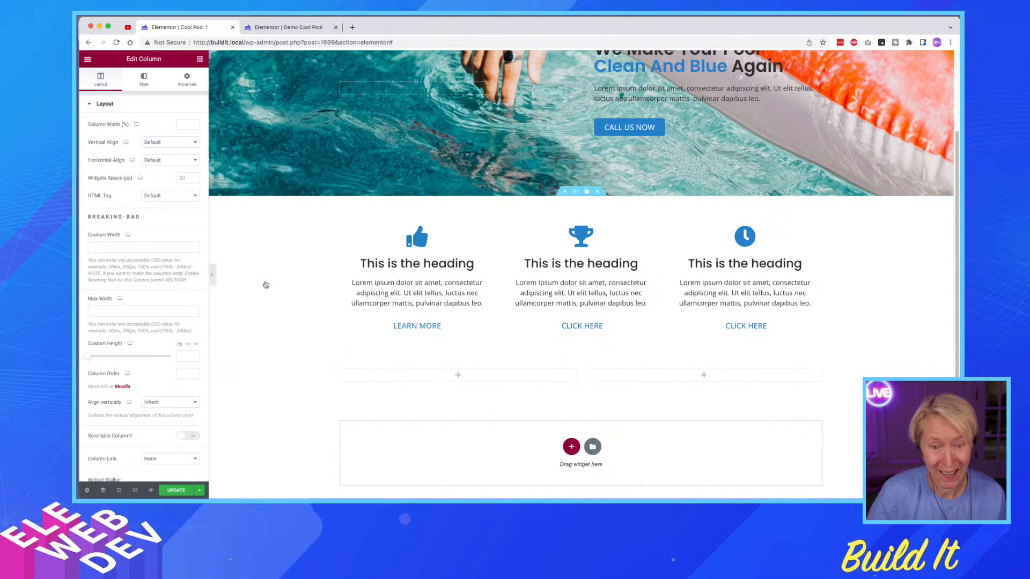
click(144, 79)
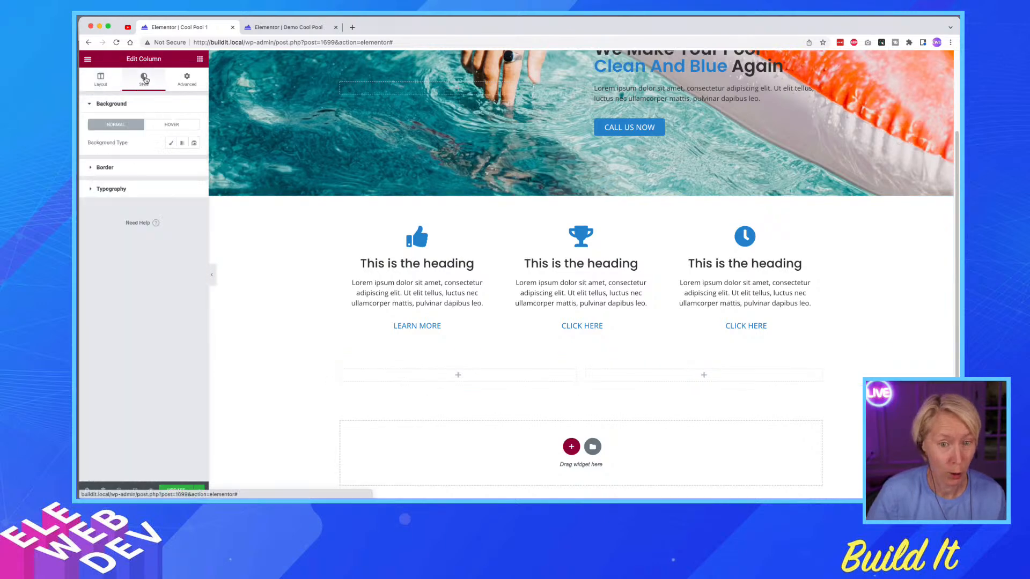
click(172, 143)
click(151, 223)
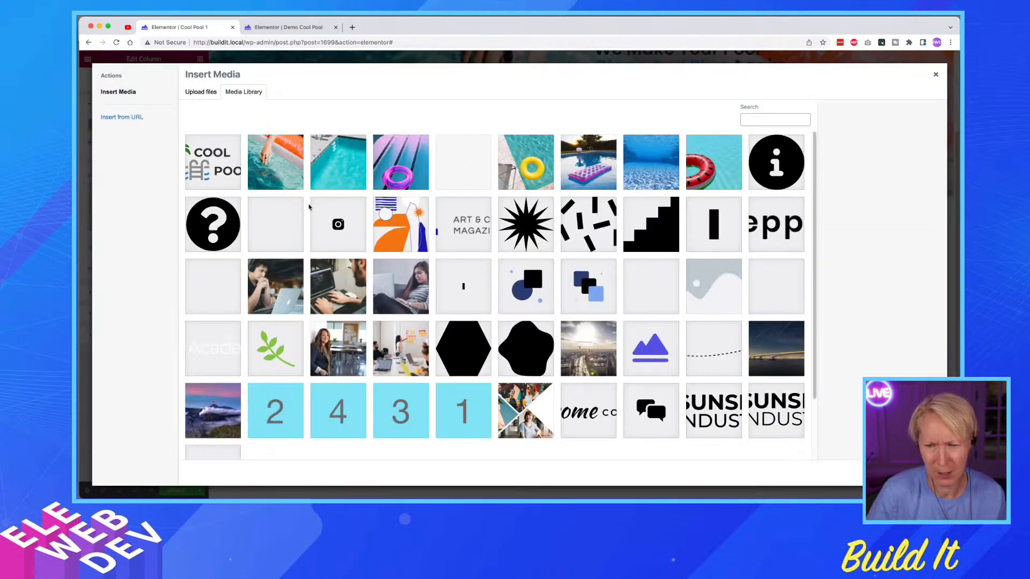
click(634, 188)
click(919, 473)
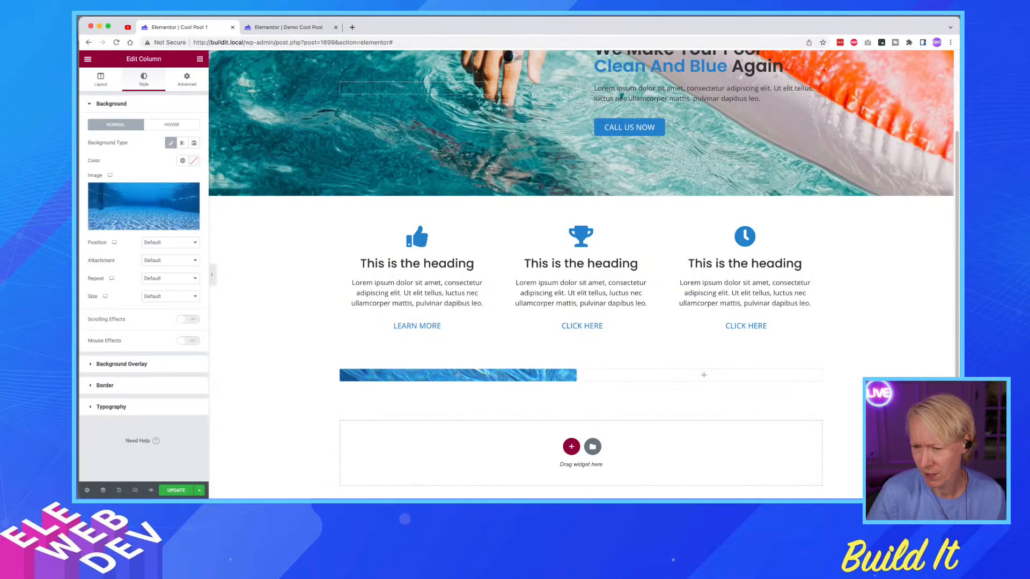
click(155, 298)
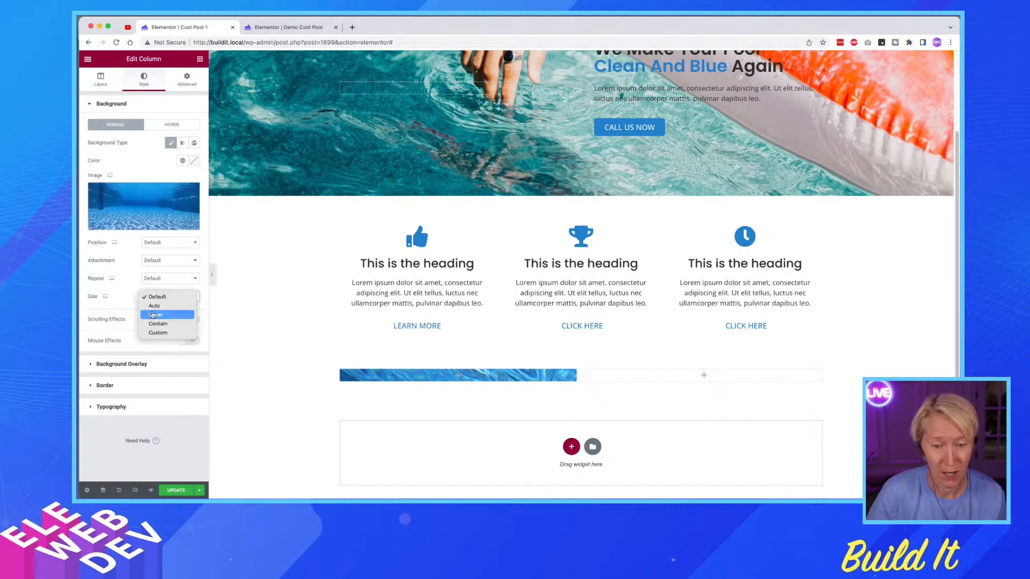
click(155, 319)
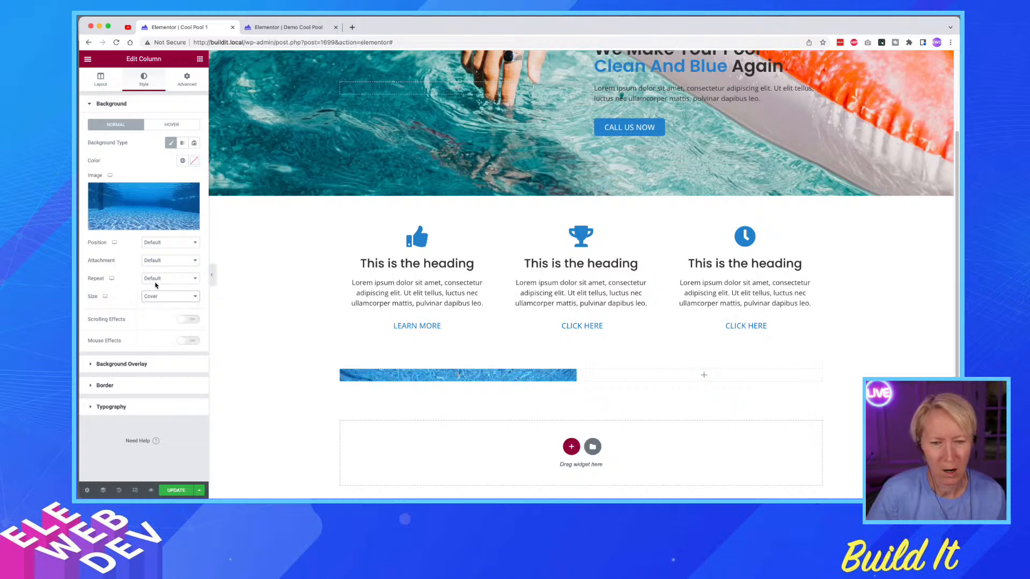
- Add an Image widget to the column with the underwater background
click(201, 59)
drag(114, 240, 392, 375)
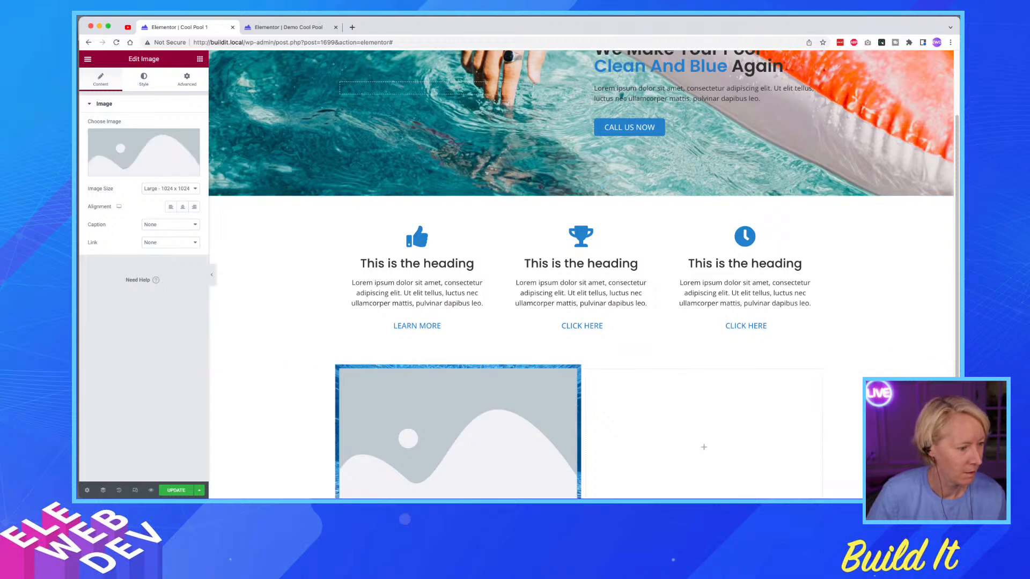
scroll(311, 268, down, 5)
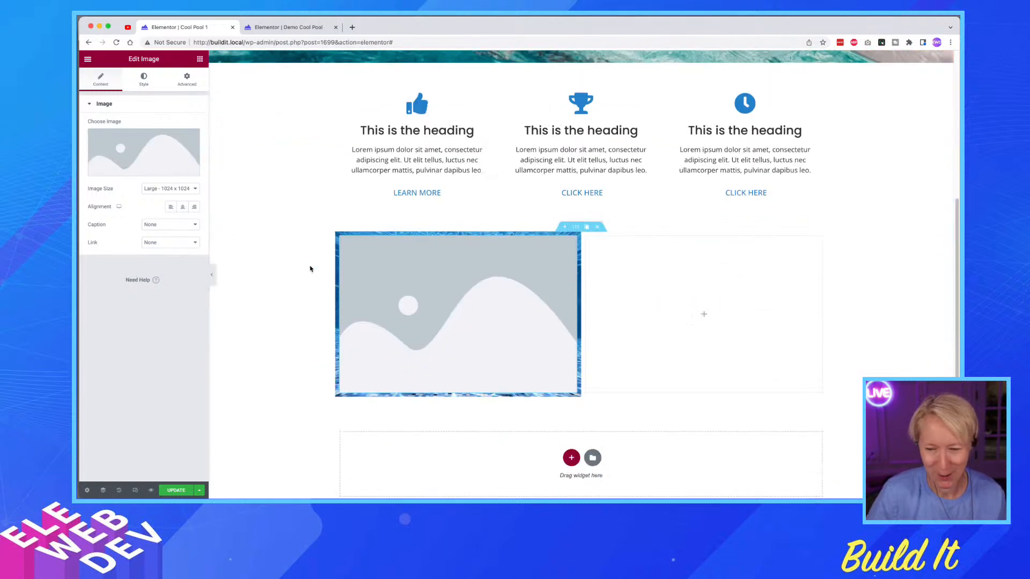
- Set the Image widget's picture to the pink swim ring pool photo from the media library
right_click(570, 236)
click(582, 243)
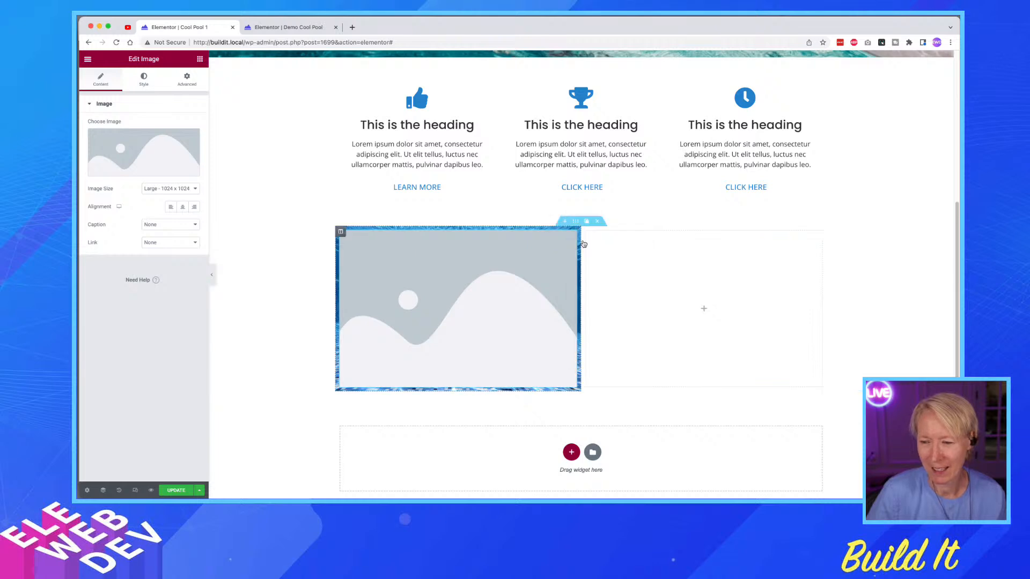
click(142, 78)
click(96, 77)
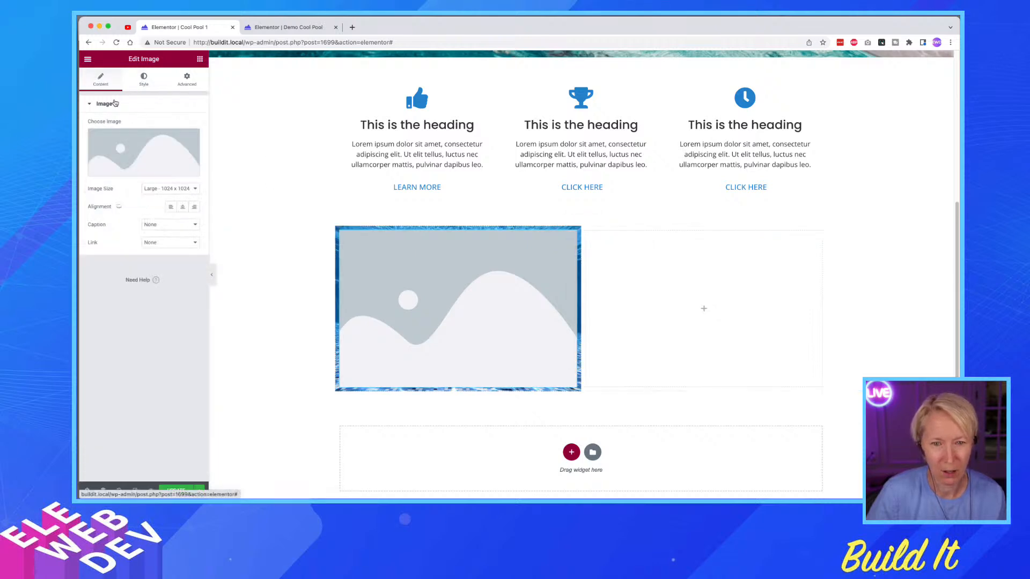
click(132, 173)
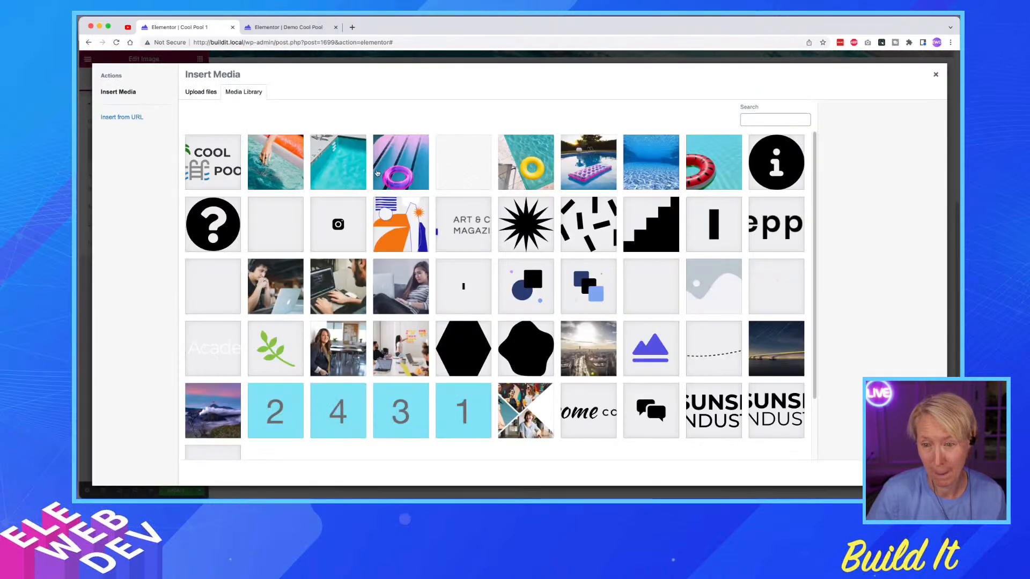
click(386, 171)
click(916, 473)
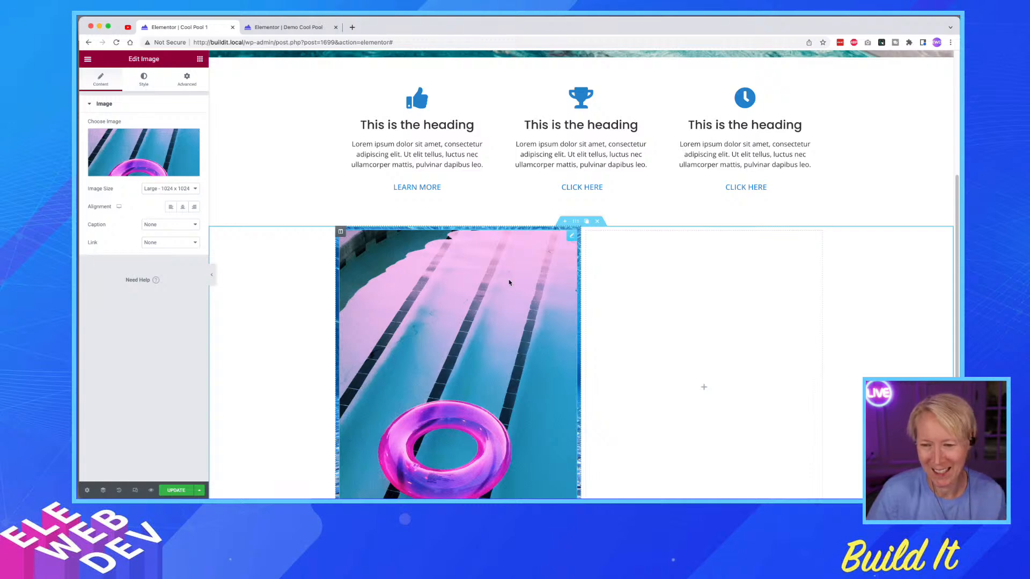
- Give the pink swim ring image a solid border with a width of 10 on all sides
right_click(573, 237)
click(588, 242)
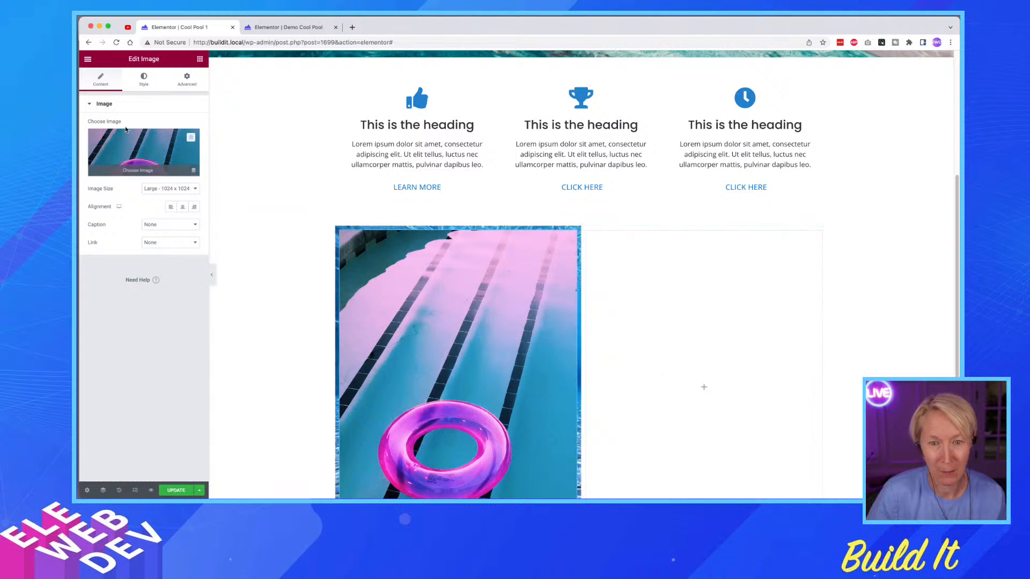
click(144, 79)
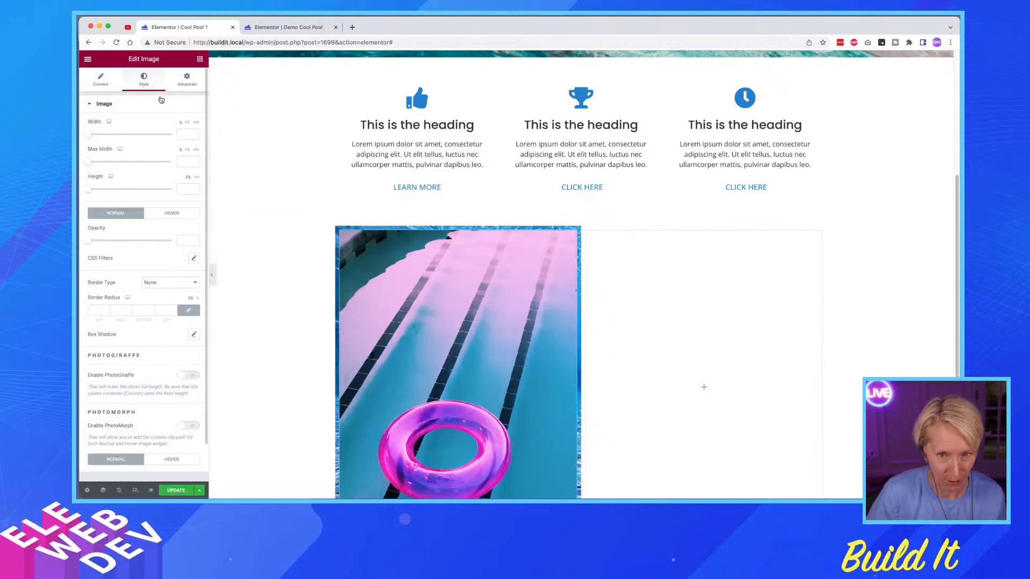
click(182, 84)
scroll(133, 356, down, 5)
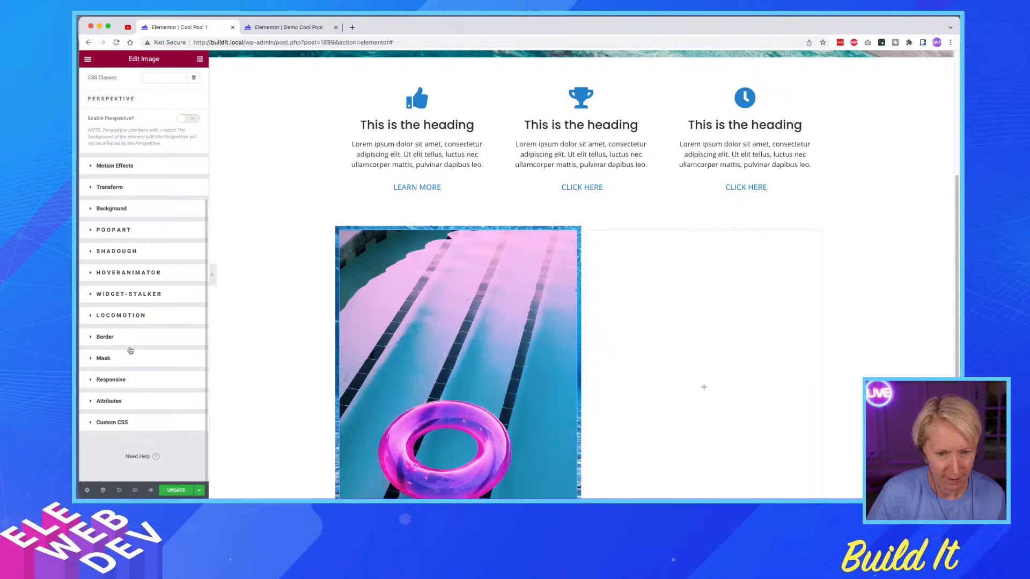
click(128, 341)
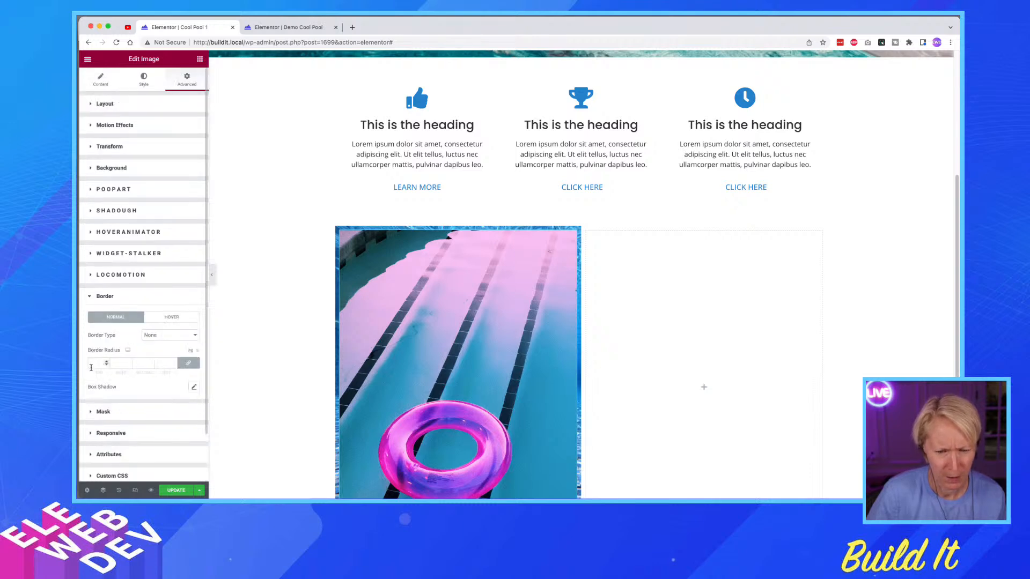
click(147, 337)
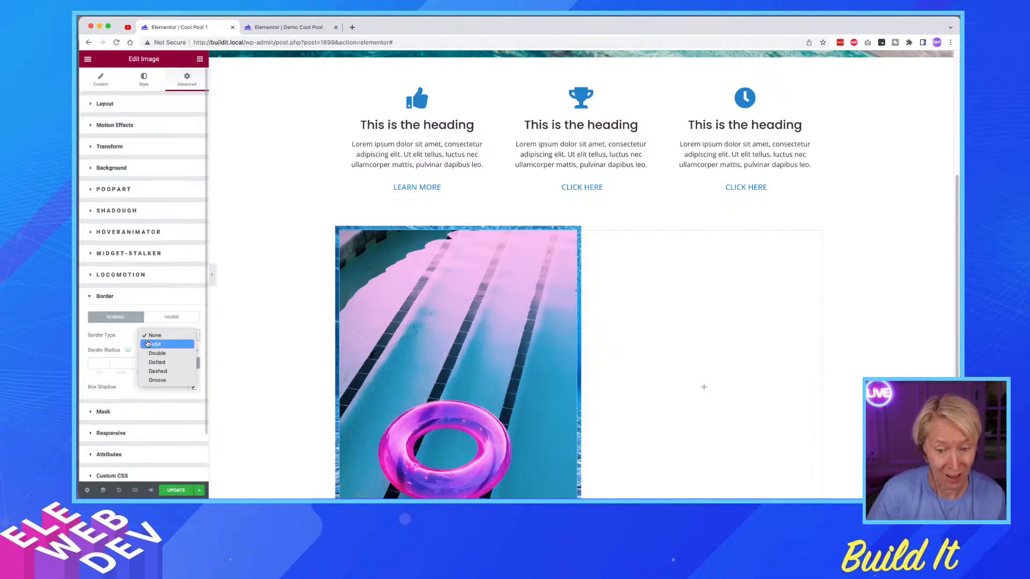
click(146, 338)
click(146, 347)
click(100, 363)
text(10)
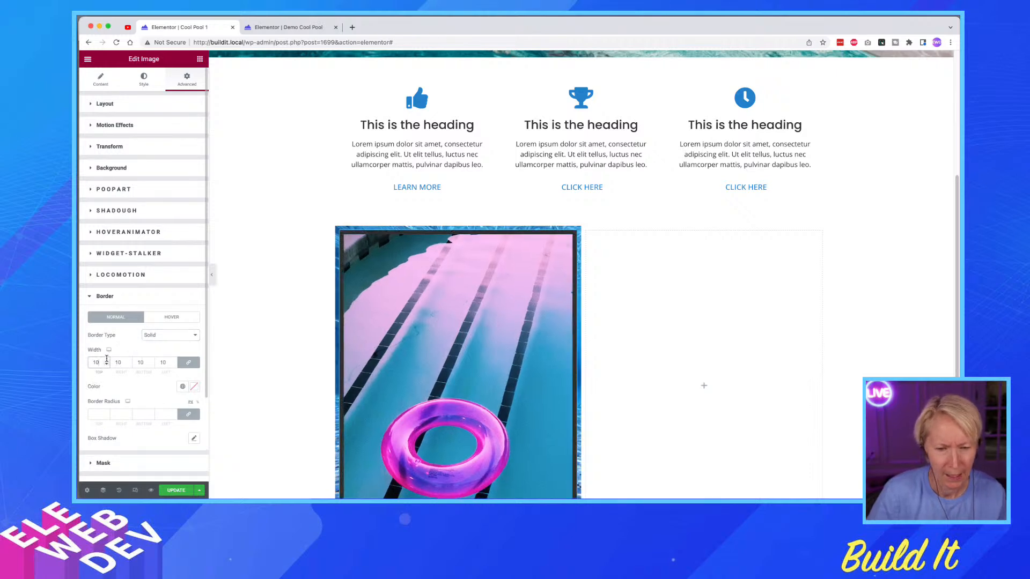
- Set the image's border radius to 5 and its border color to the global White
click(93, 413)
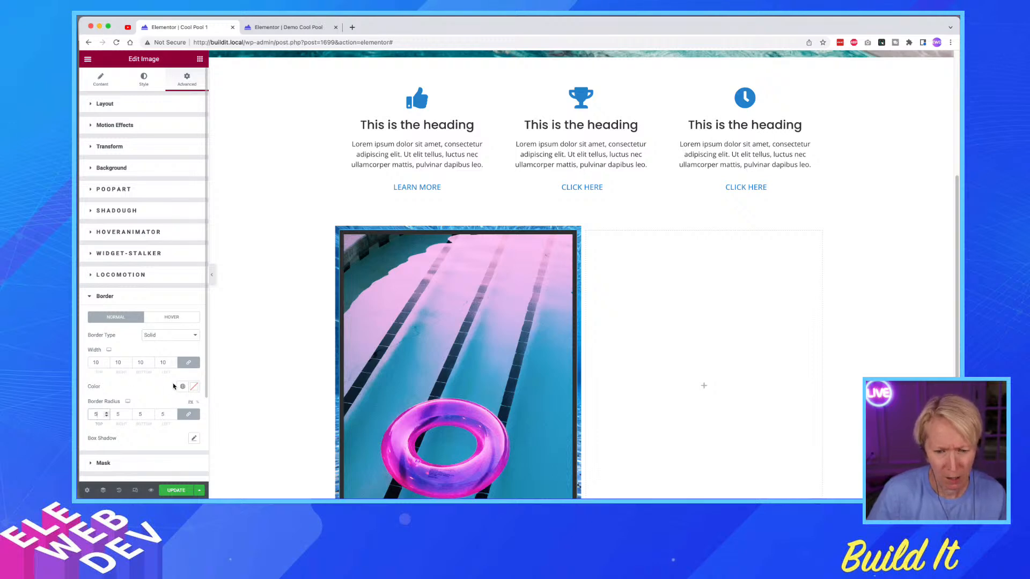
click(183, 386)
scroll(129, 321, down, 3)
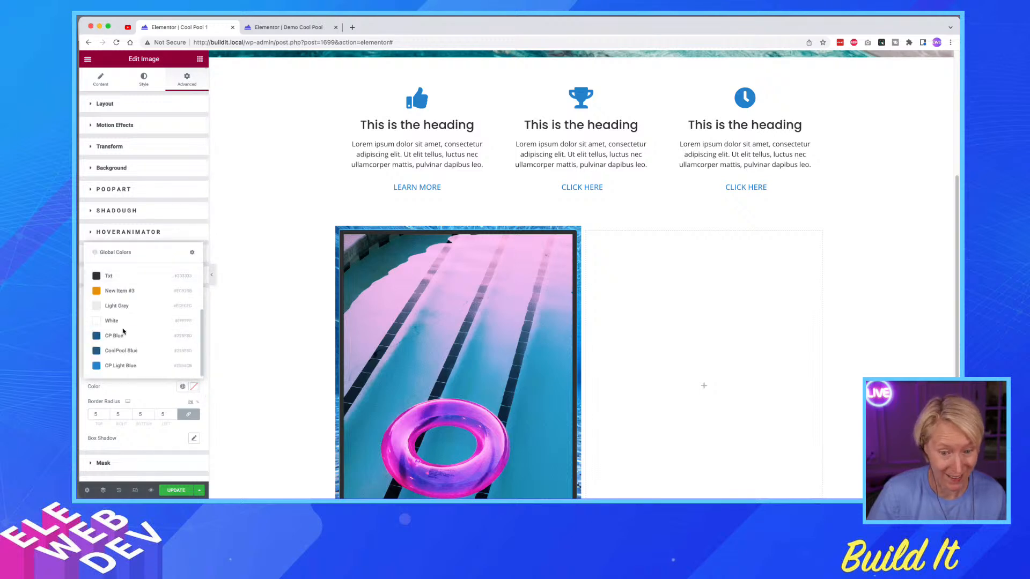
click(123, 325)
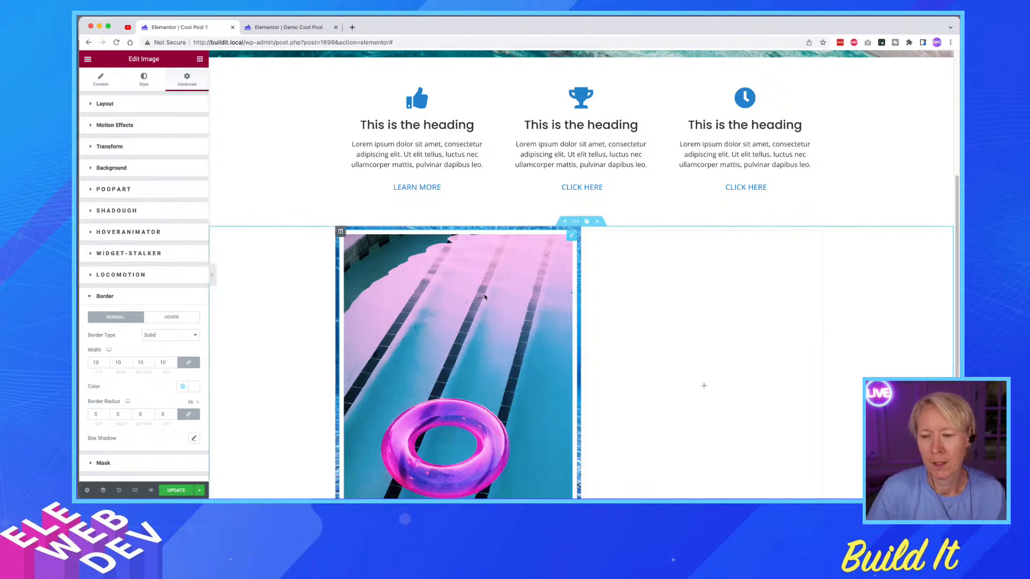
- Set the swim ring image's layout width to Inline (auto)
right_click(577, 241)
click(581, 245)
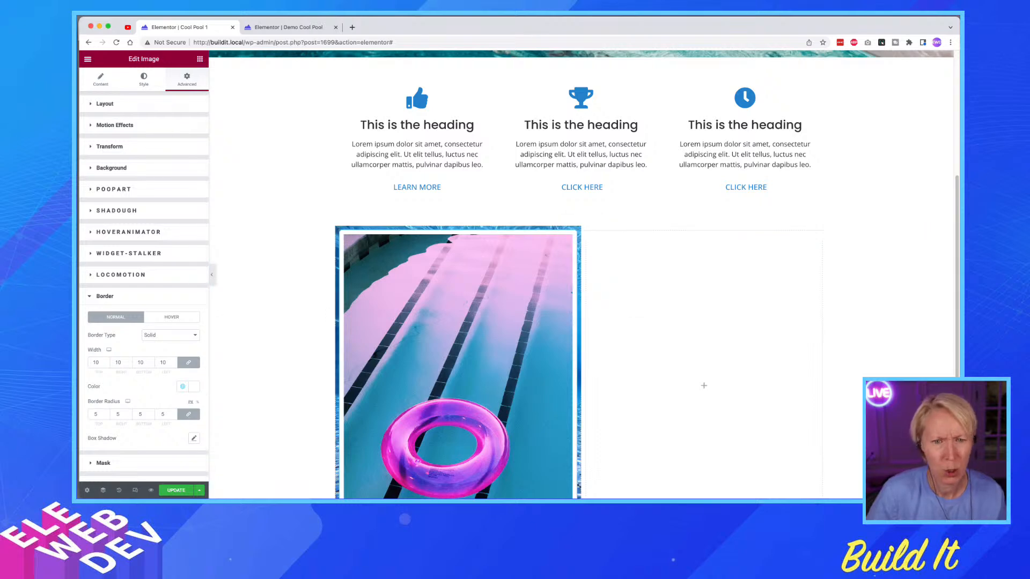
click(119, 106)
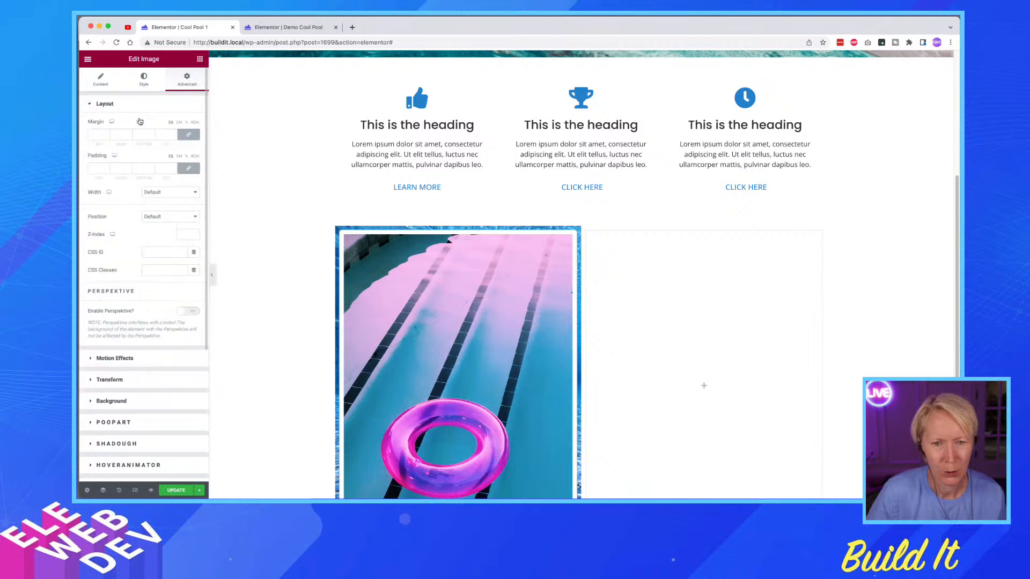
click(155, 192)
click(158, 210)
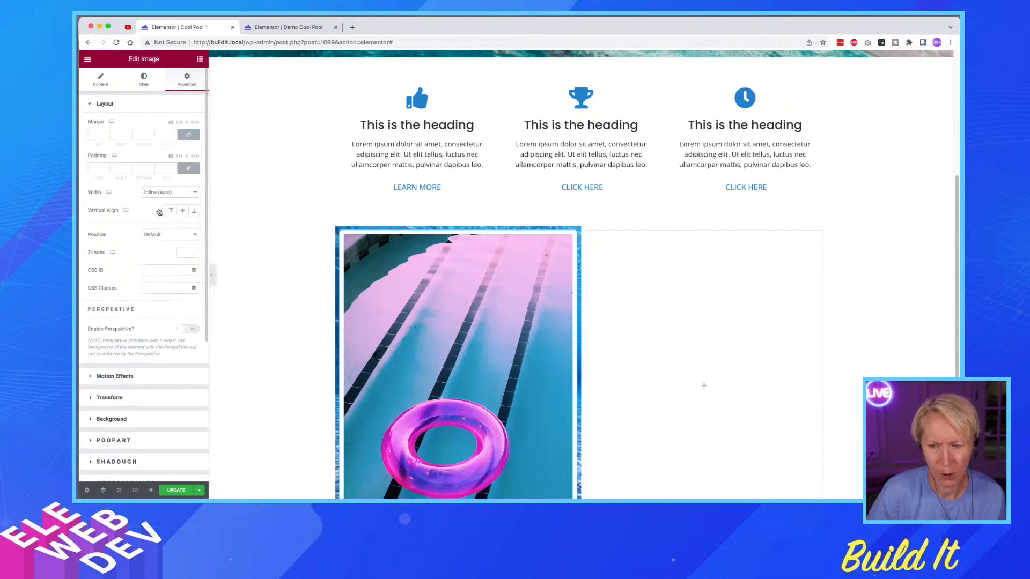
- Try absolute positioning on the swim ring image, and return its position to Default
click(155, 236)
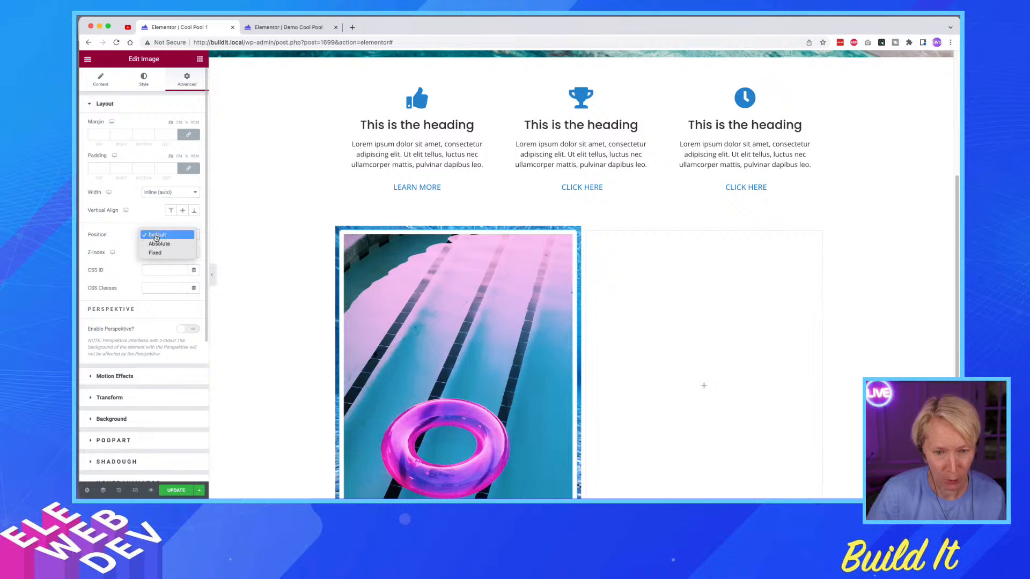
click(157, 244)
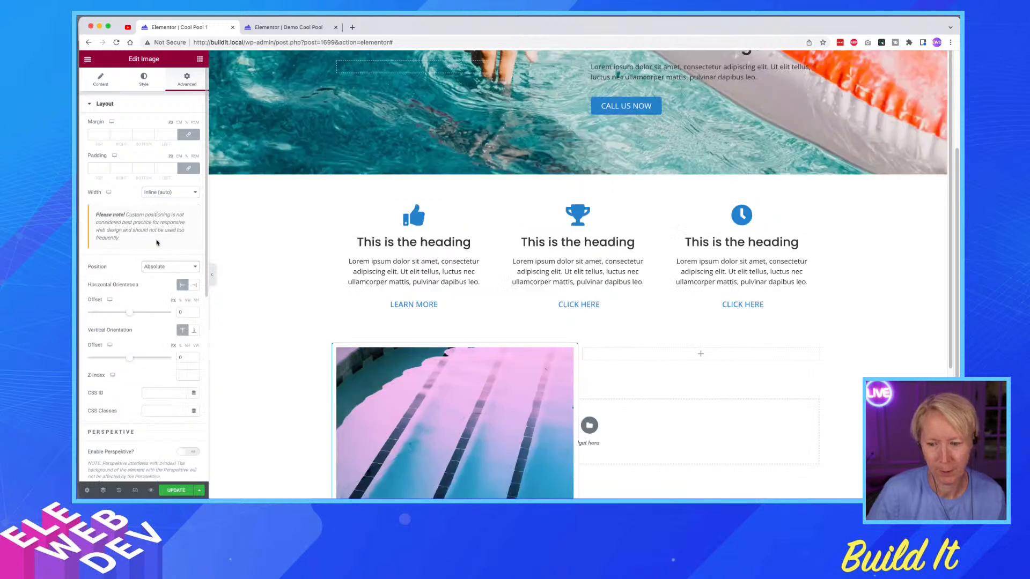
scroll(350, 355, down, 4)
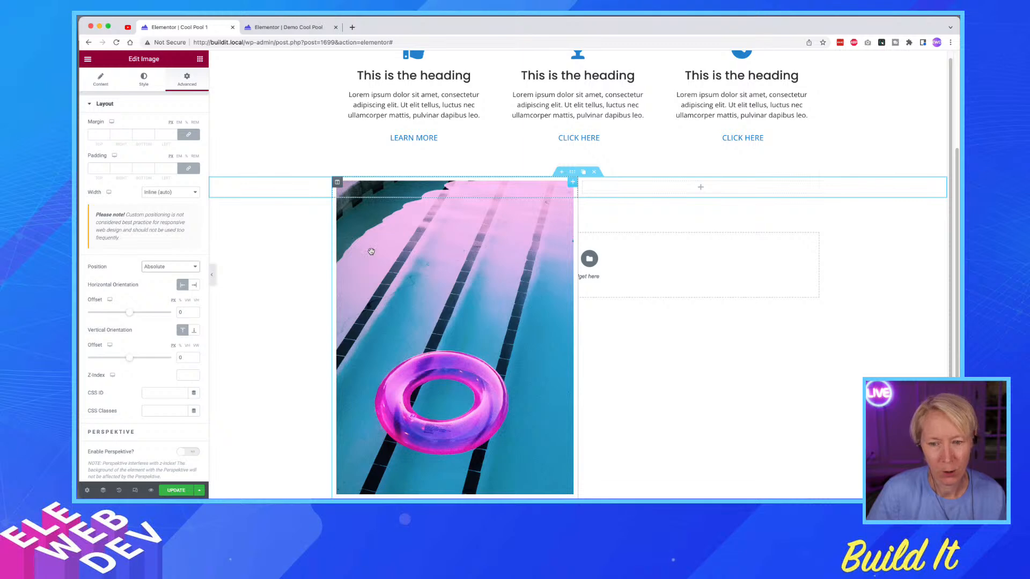
click(162, 271)
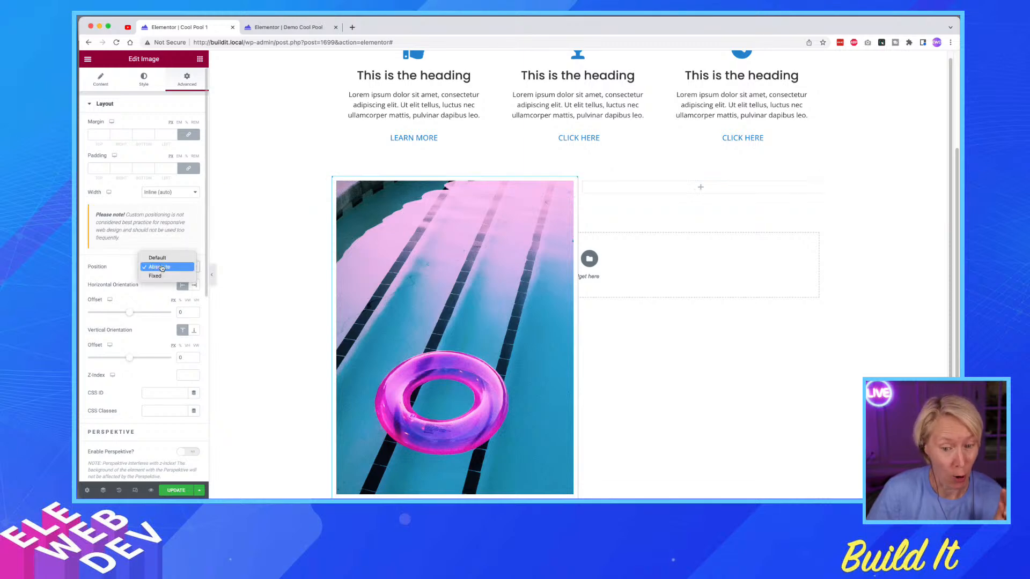
click(160, 258)
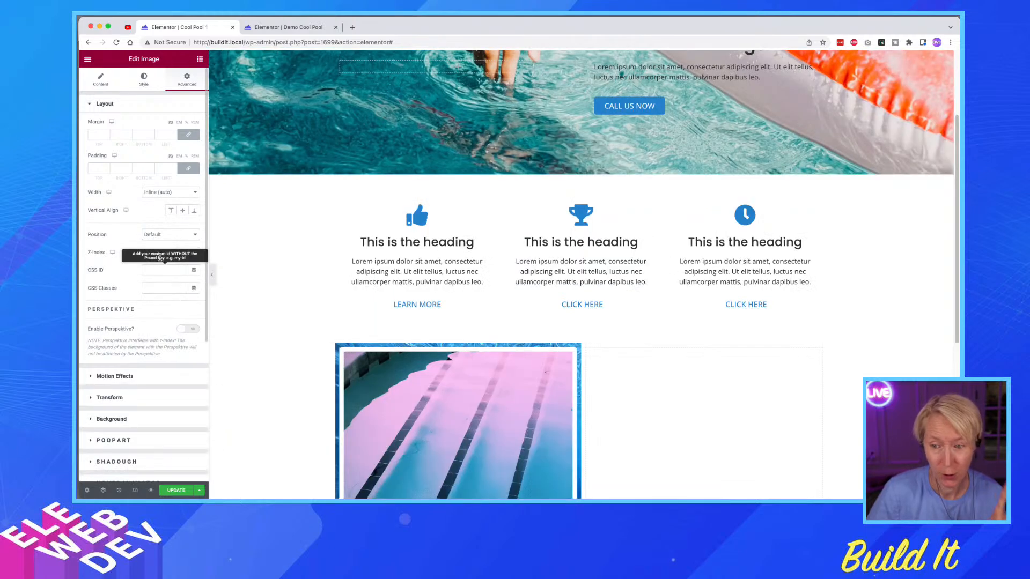
- Switch to the Demo Cool Pool page and examine the layout, style and advanced settings of the About Us section's photo column
click(300, 27)
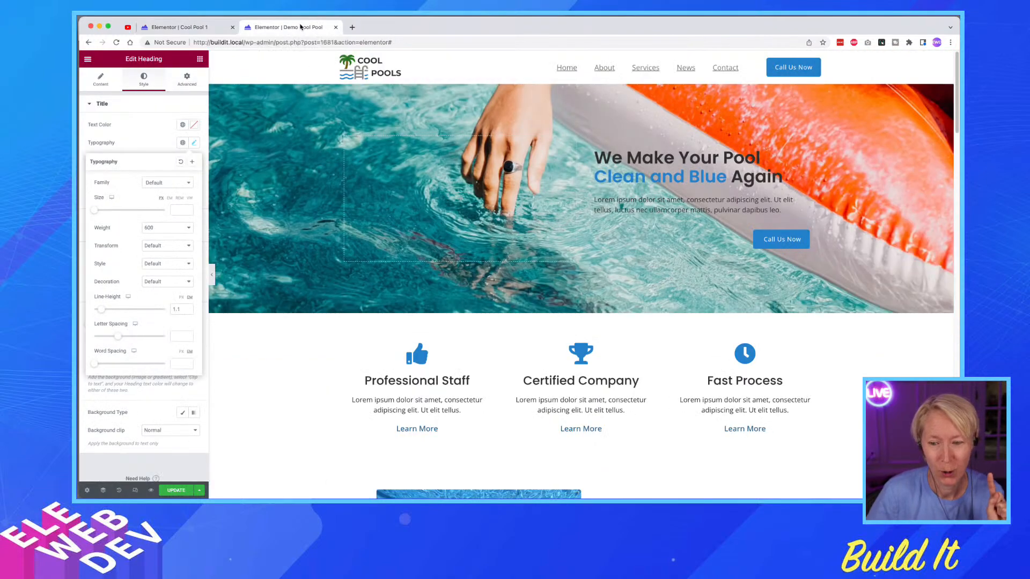
scroll(495, 357, down, 5)
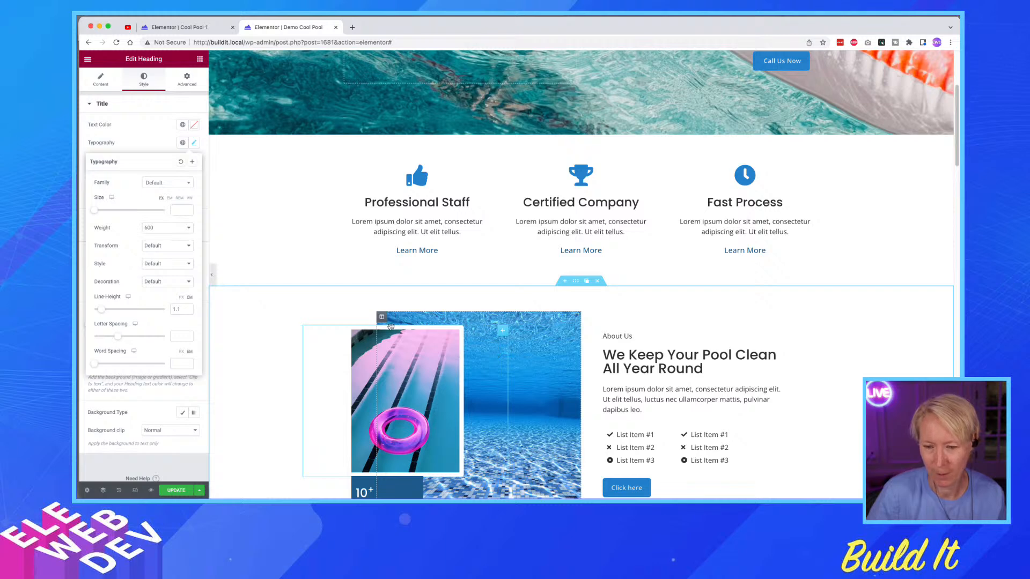
right_click(388, 320)
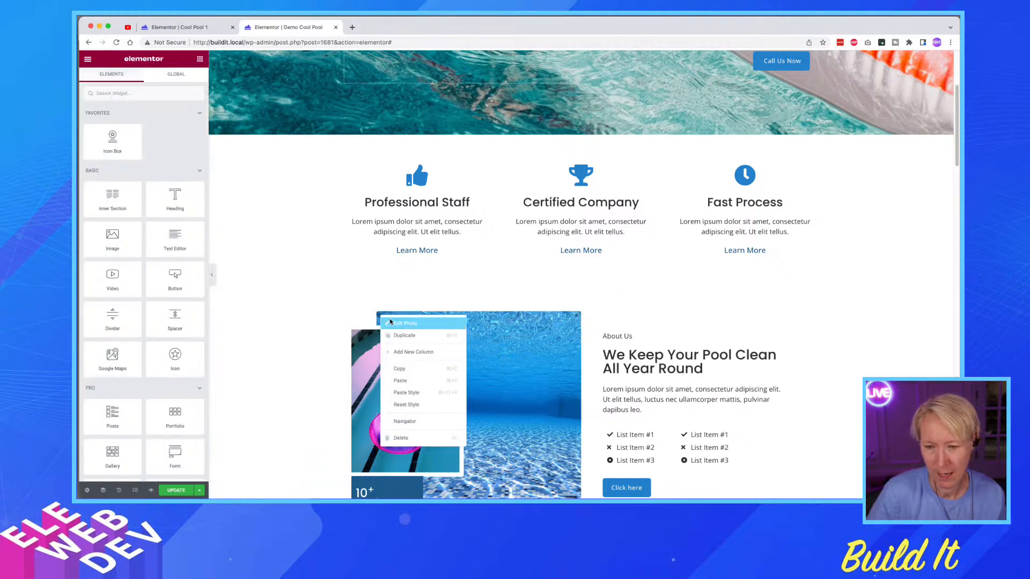
click(393, 324)
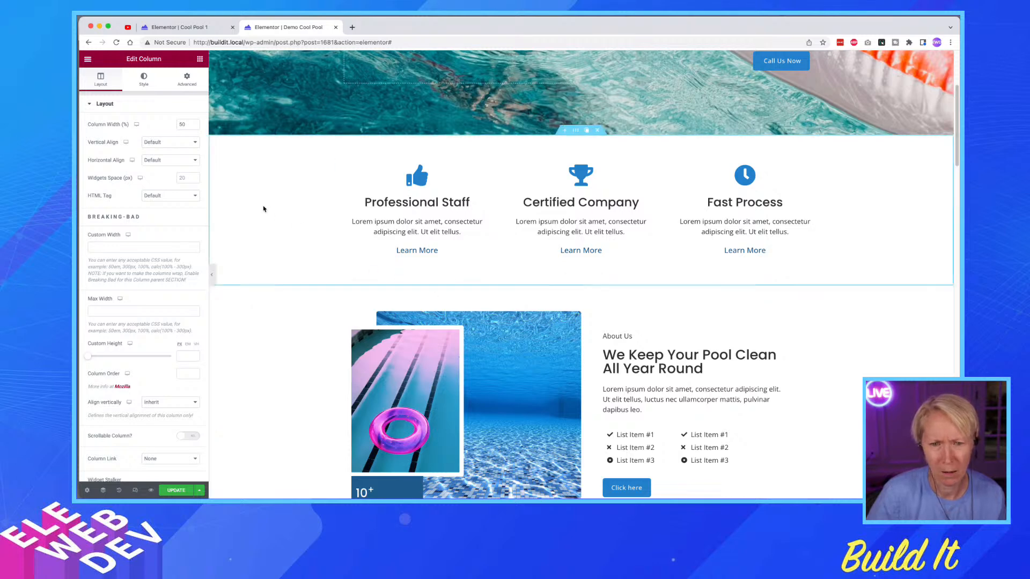
click(145, 89)
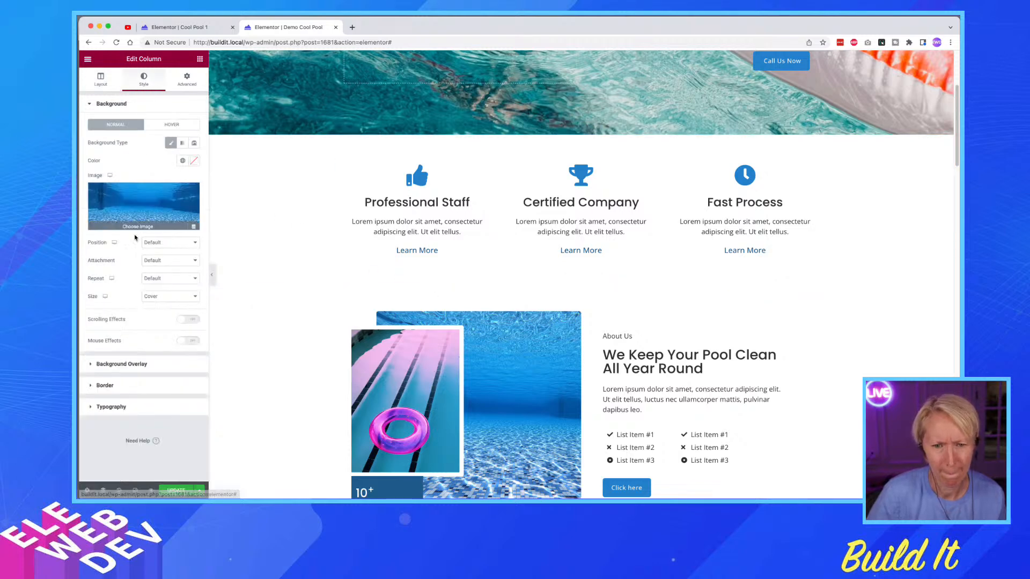
click(110, 83)
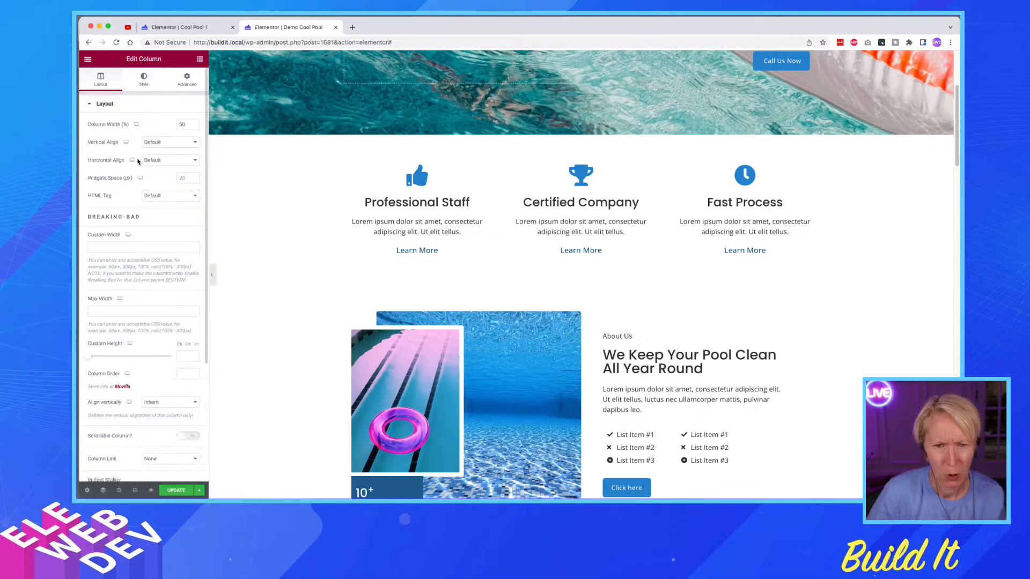
scroll(125, 241, down, 5)
scroll(122, 238, up, 4)
scroll(122, 236, up, 1)
click(143, 78)
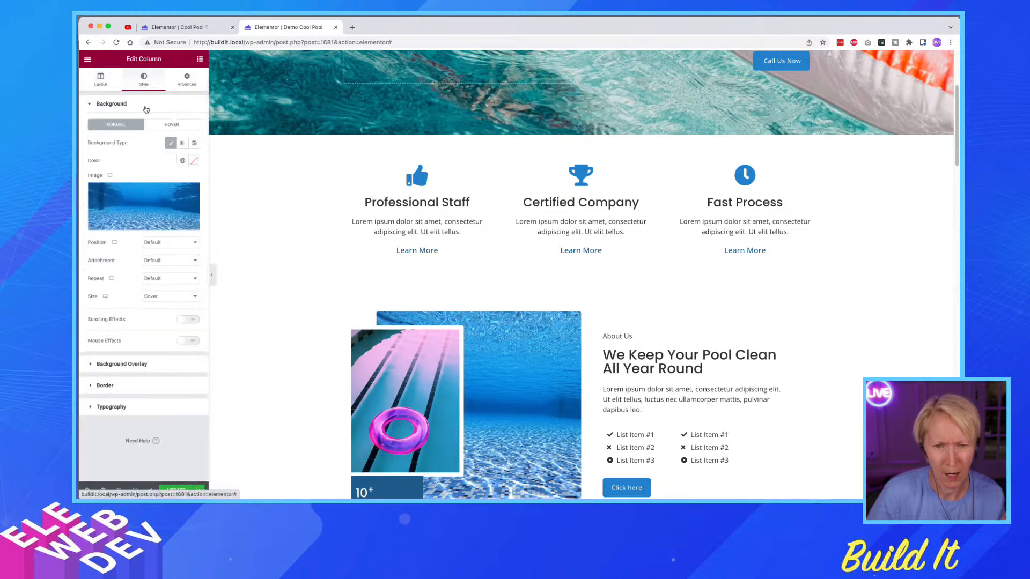
mouse_move(137, 229)
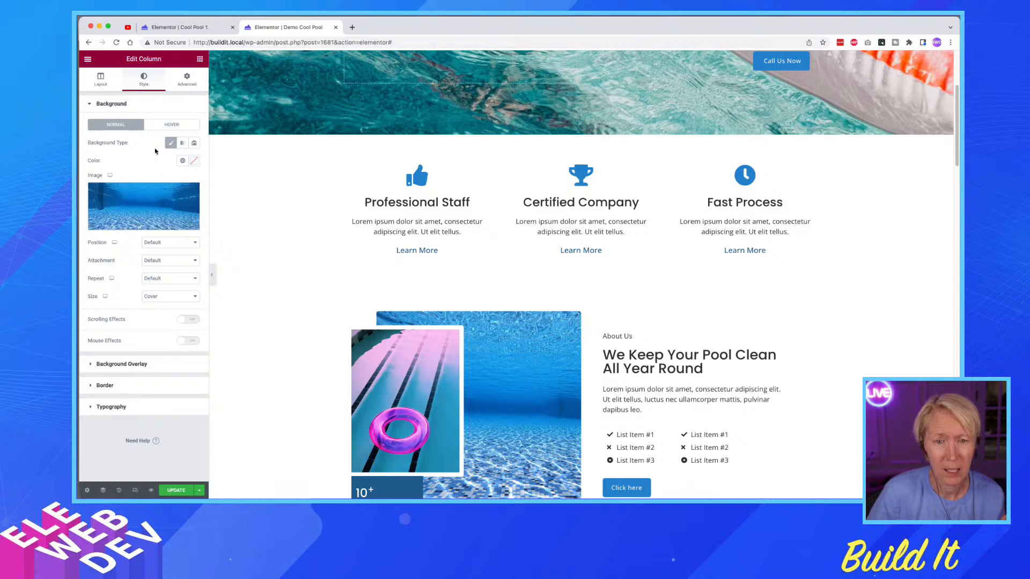
click(182, 87)
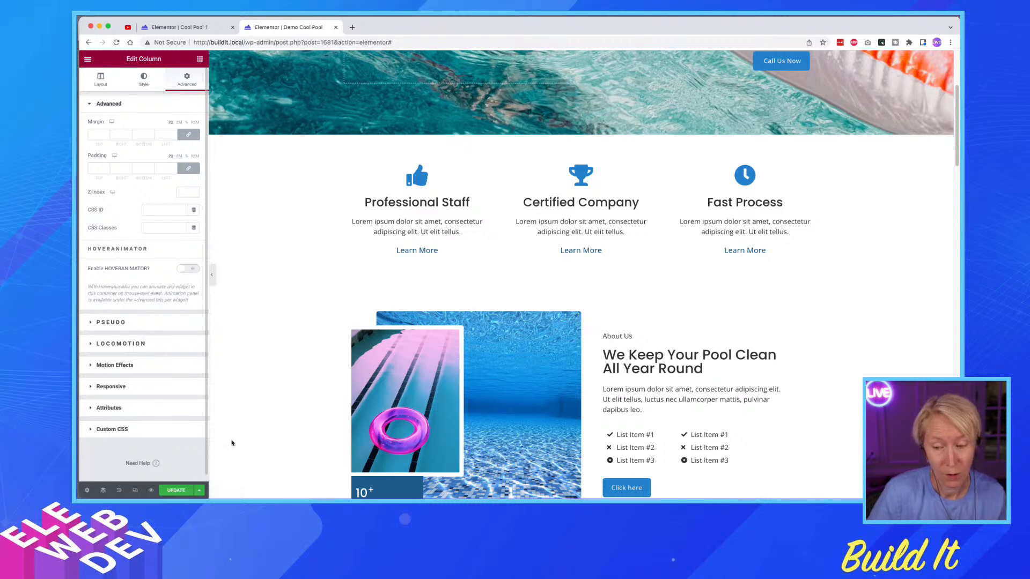
scroll(232, 442, down, 3)
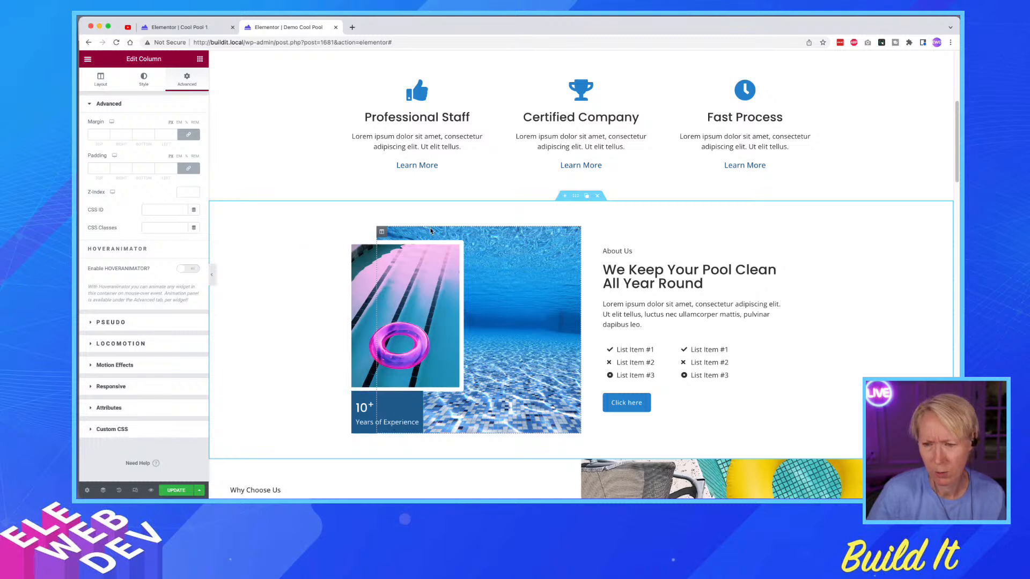
right_click(383, 235)
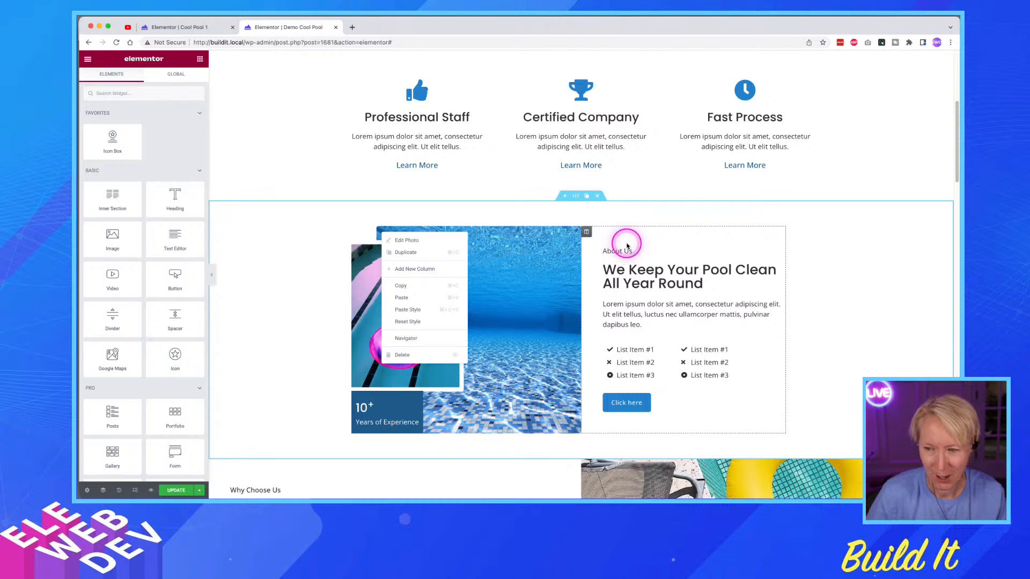
click(626, 246)
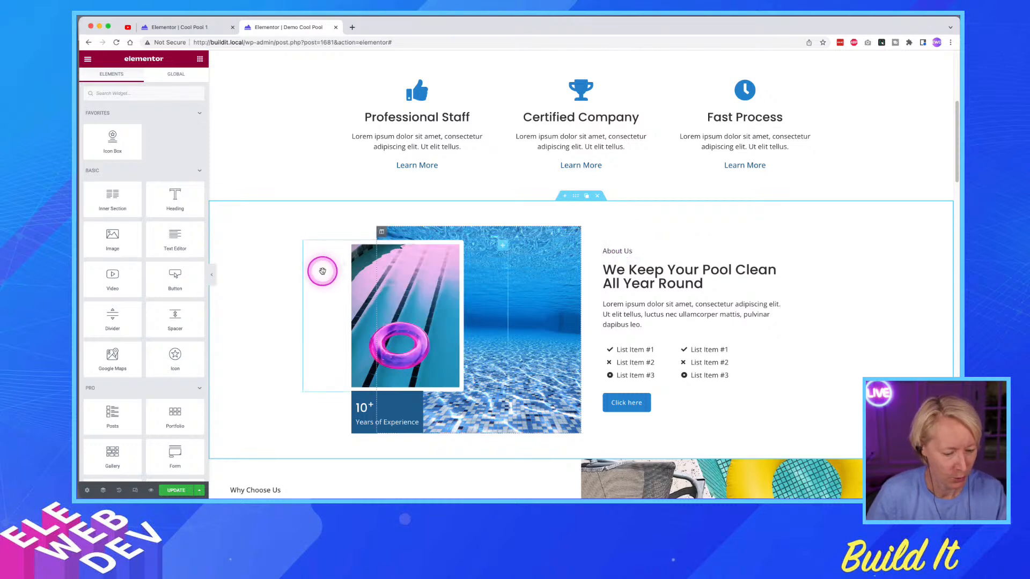
- Return to the Cool Pool 1 page, add a Heading widget to the new section's empty second column and duplicate it
click(176, 27)
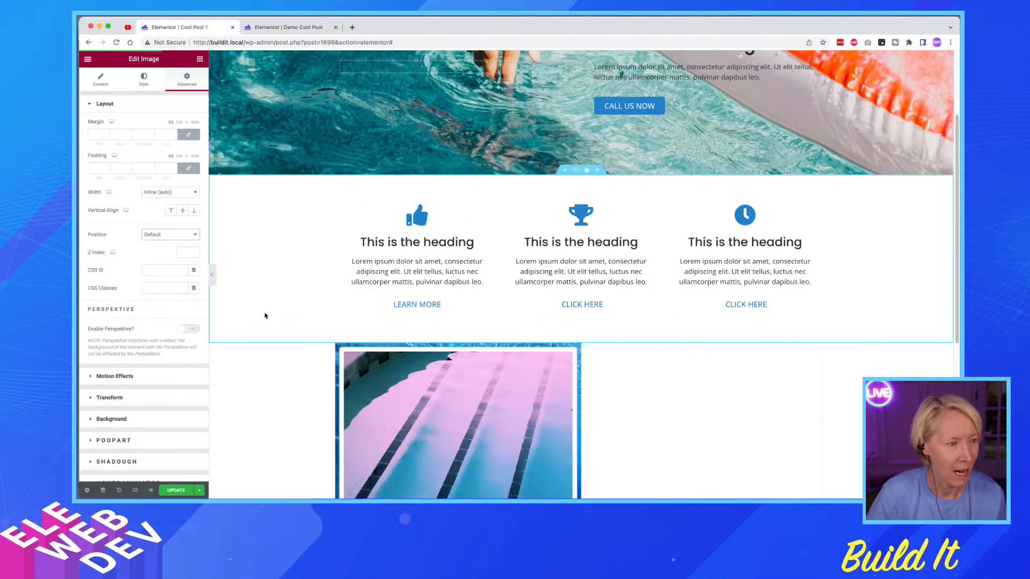
click(200, 59)
drag(175, 198, 669, 367)
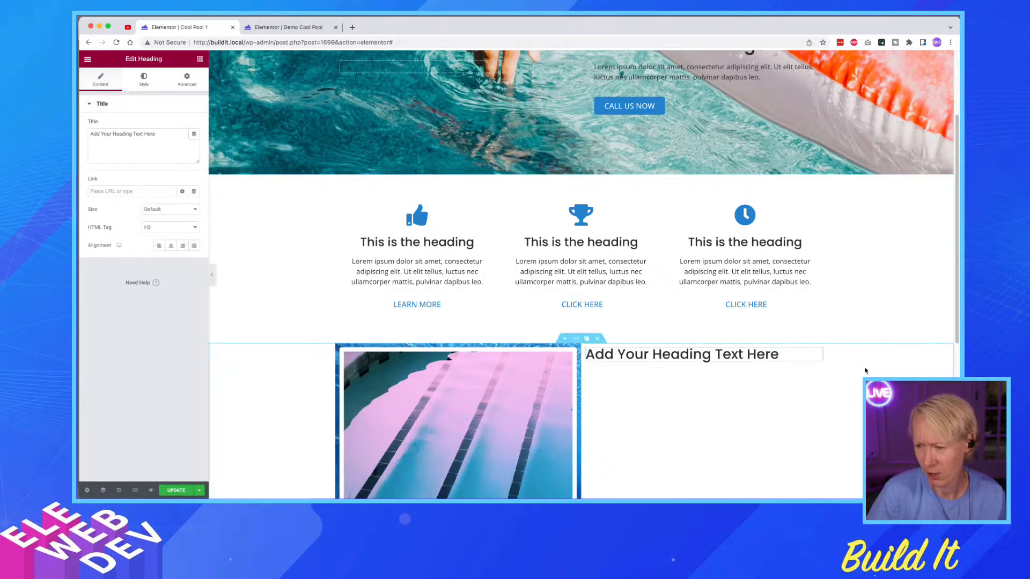
click(808, 354)
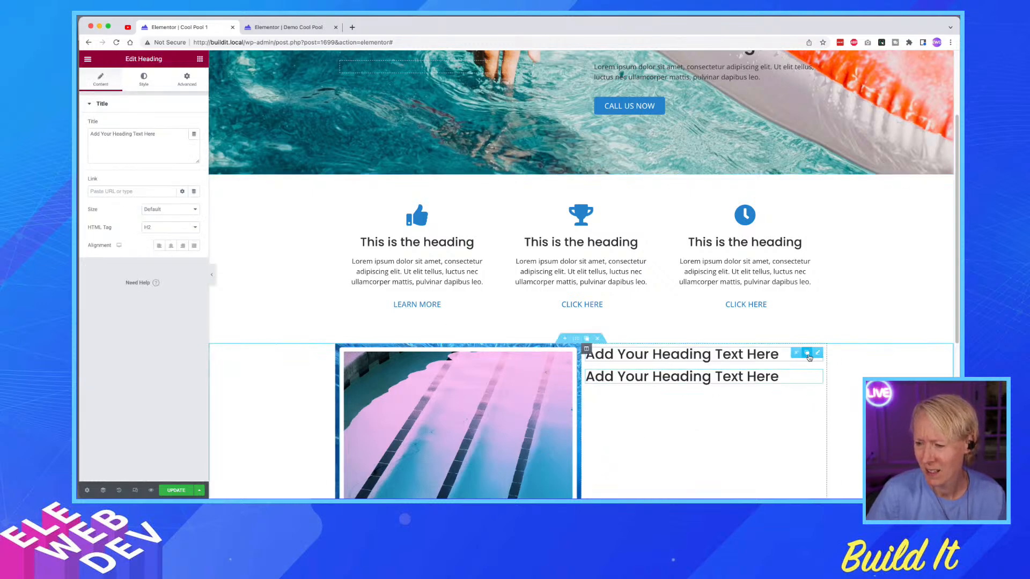
- Check the About Us text in the Preview mockup, return to Elementor and add a Text Editor widget below the two headings
key(super+Tab)
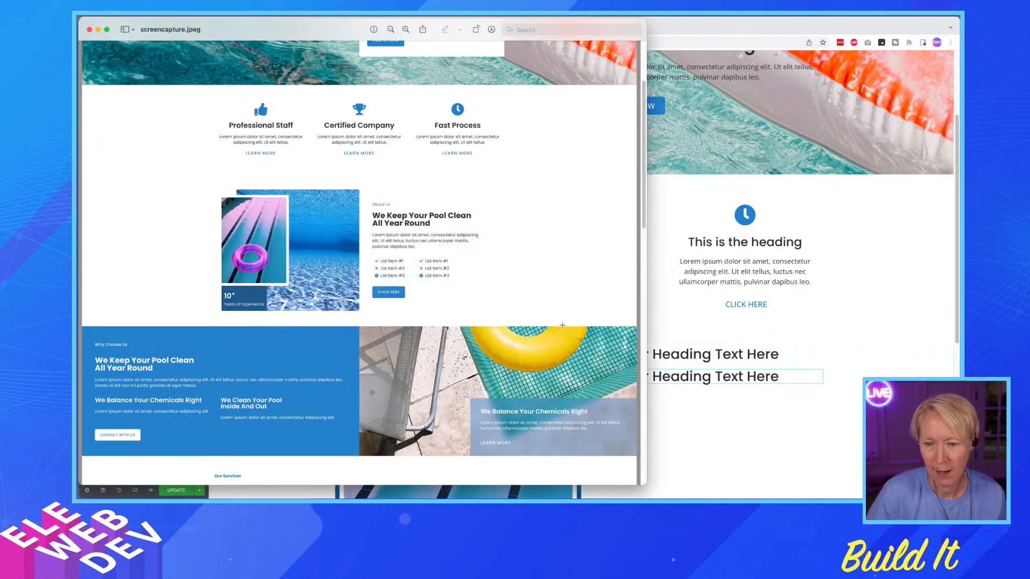
key(super+Tab)
click(199, 59)
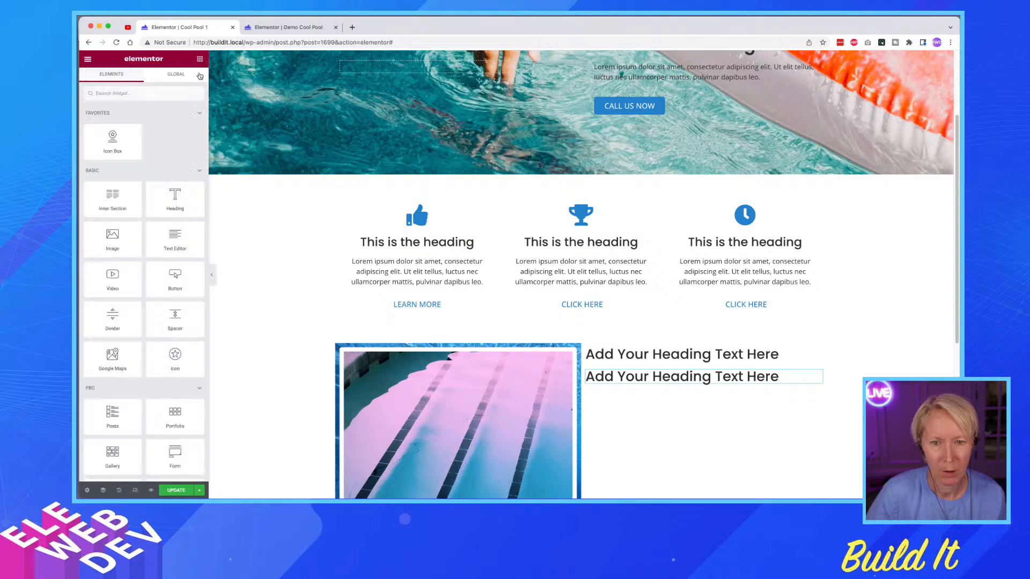
drag(175, 236, 683, 375)
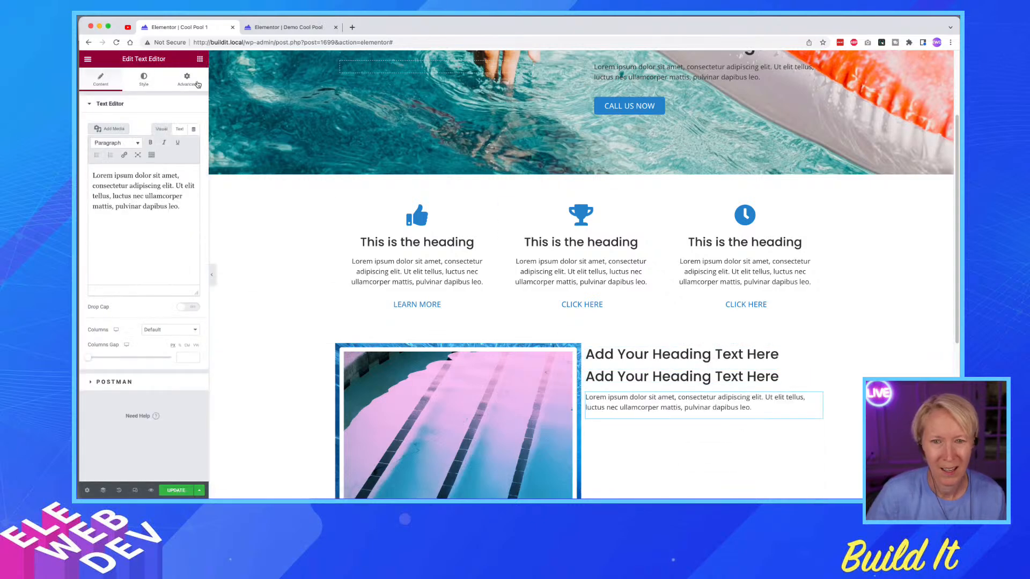
- Check the About Us list in the mockup, return to Elementor and add an Icon List widget below the text editor in the second column
key(super+Tab)
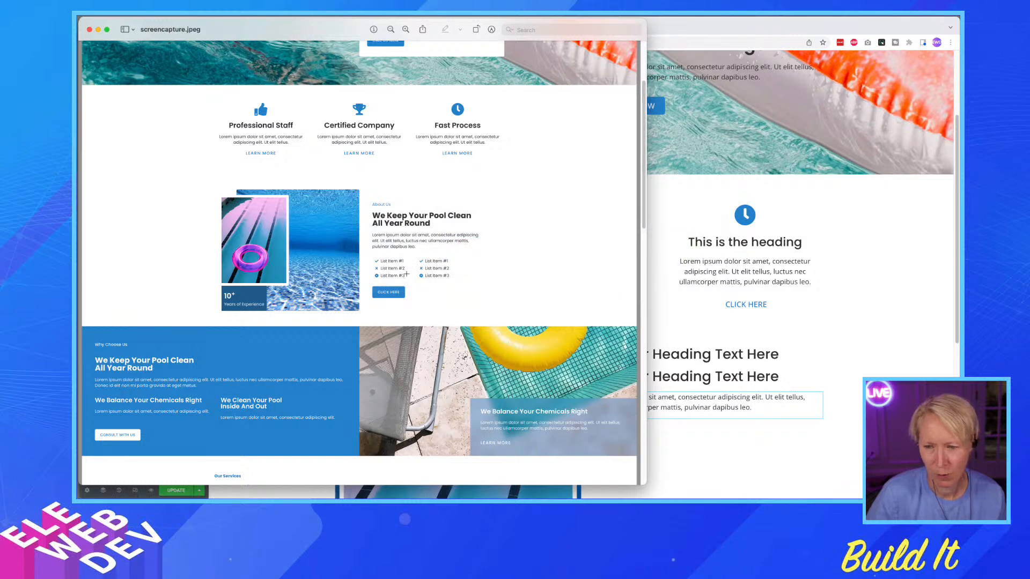
click(852, 336)
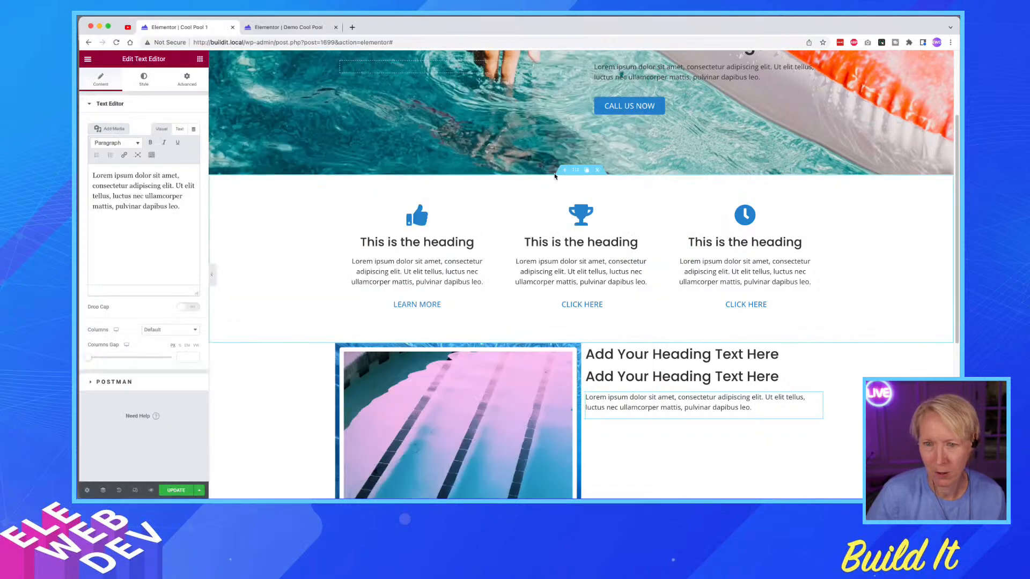
click(199, 59)
scroll(155, 321, down, 5)
scroll(155, 320, down, 10)
drag(182, 353, 653, 416)
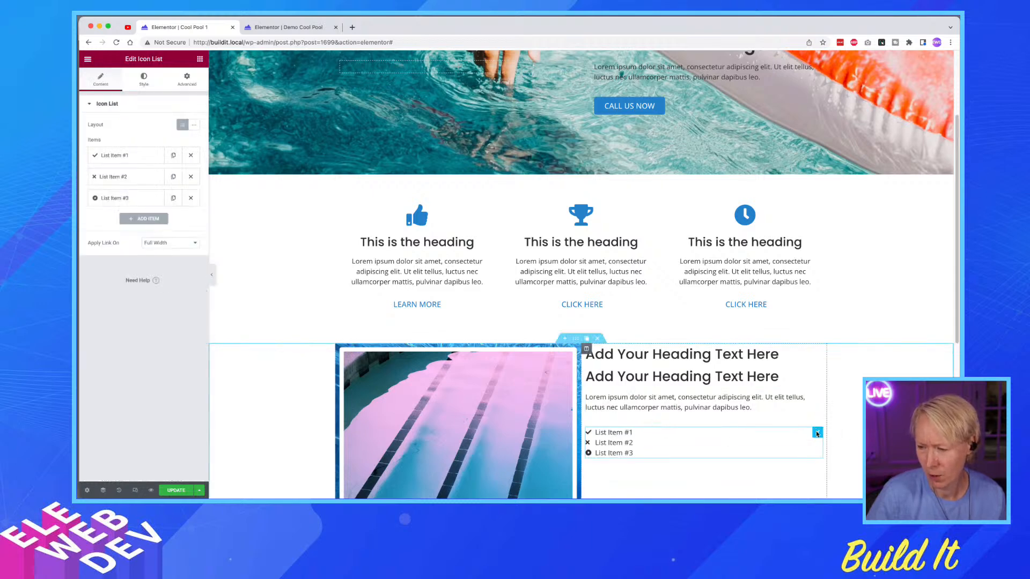
- Give the icon list a custom width of 50% and duplicate it to form two lists side by side
right_click(817, 434)
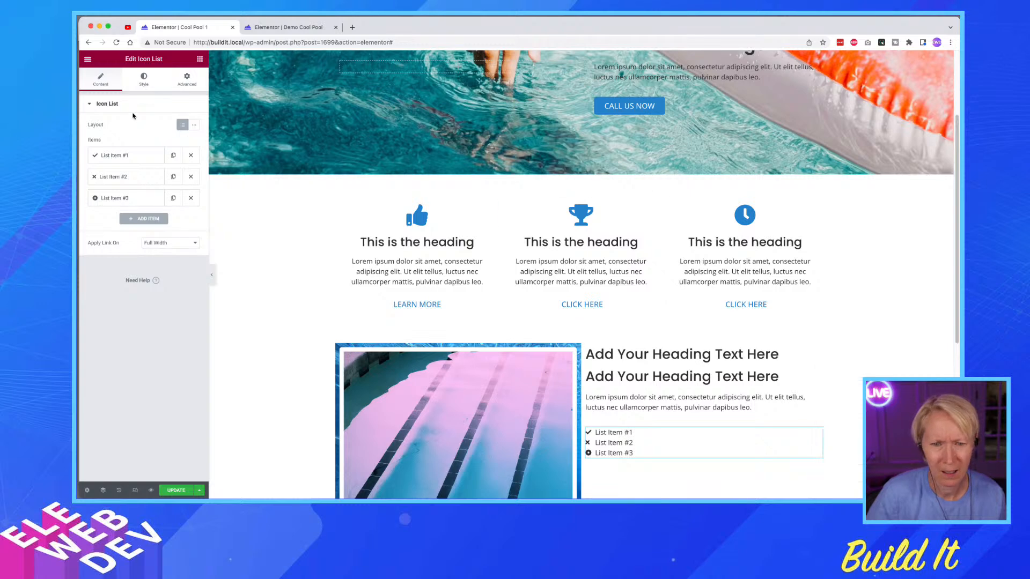
click(187, 79)
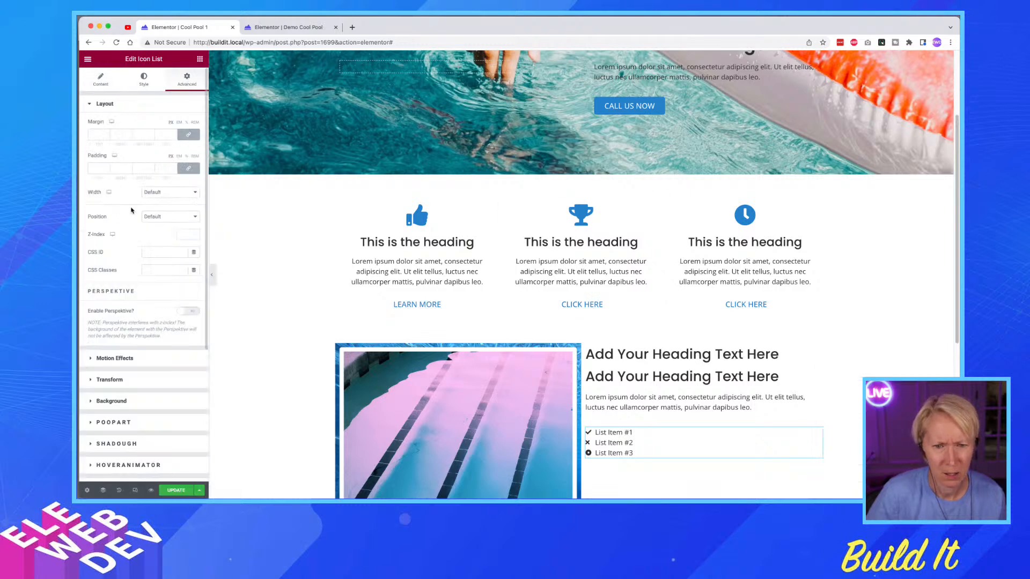
click(158, 195)
click(161, 220)
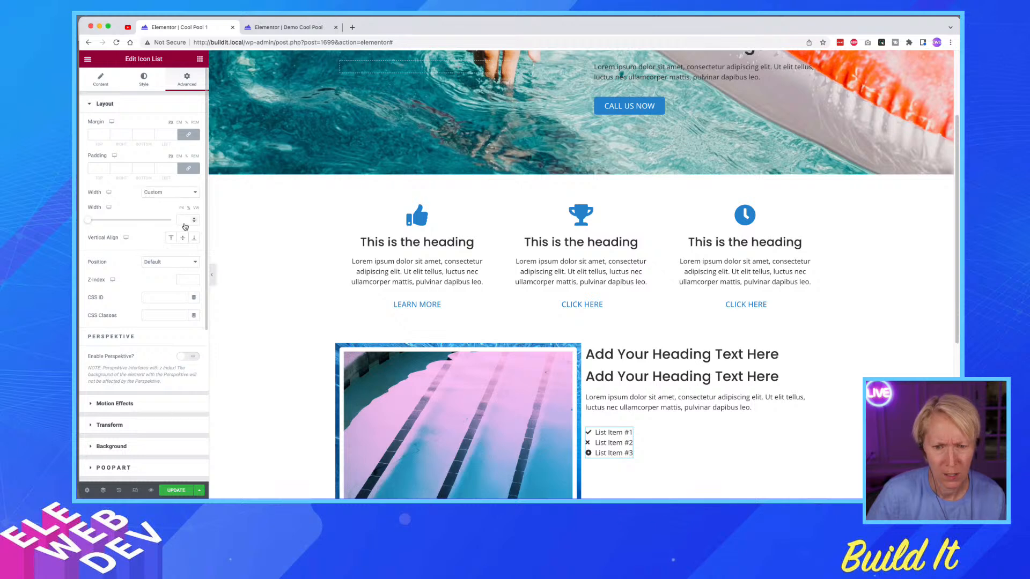
text(50)
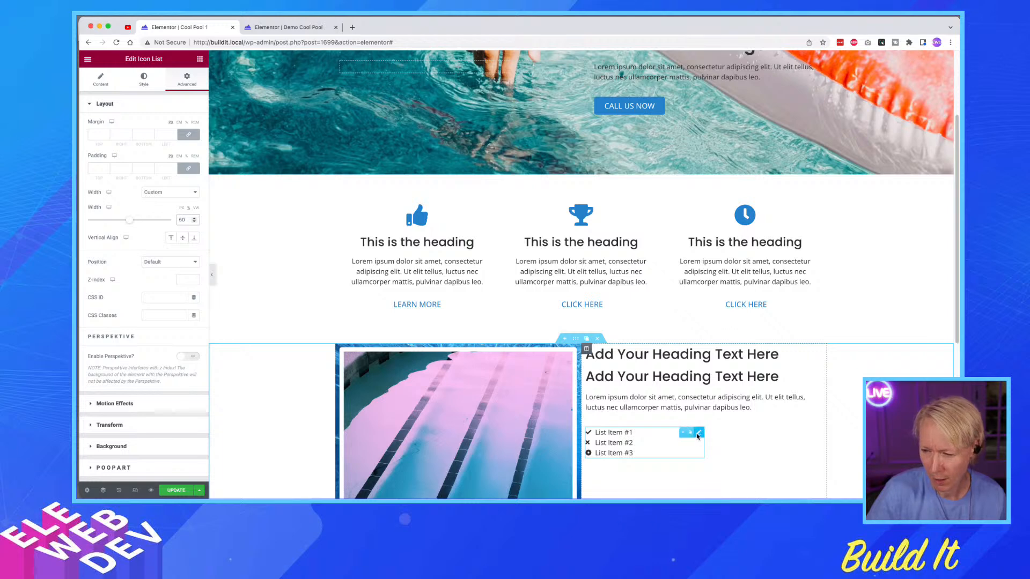
click(689, 433)
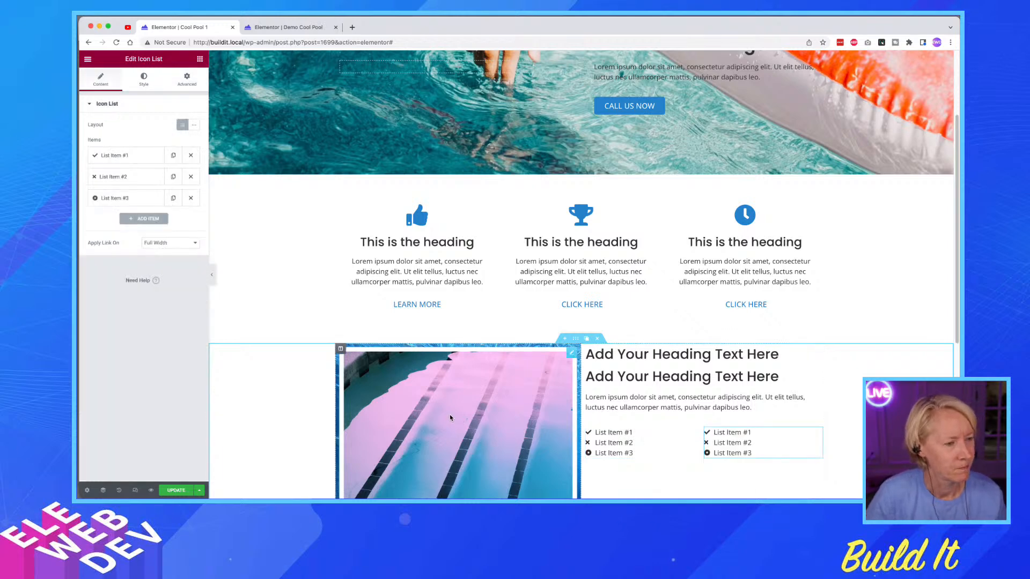
- Check the button in the mockup, copy the hero section's Call Us Now button and paste it below the icon lists in the second column
scroll(337, 186, down, 3)
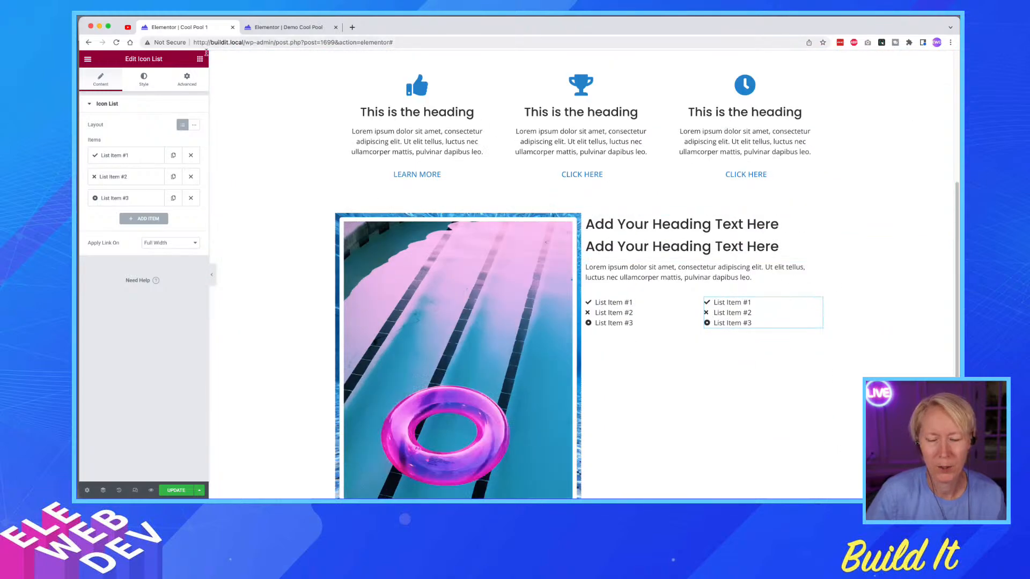
key(super+Tab)
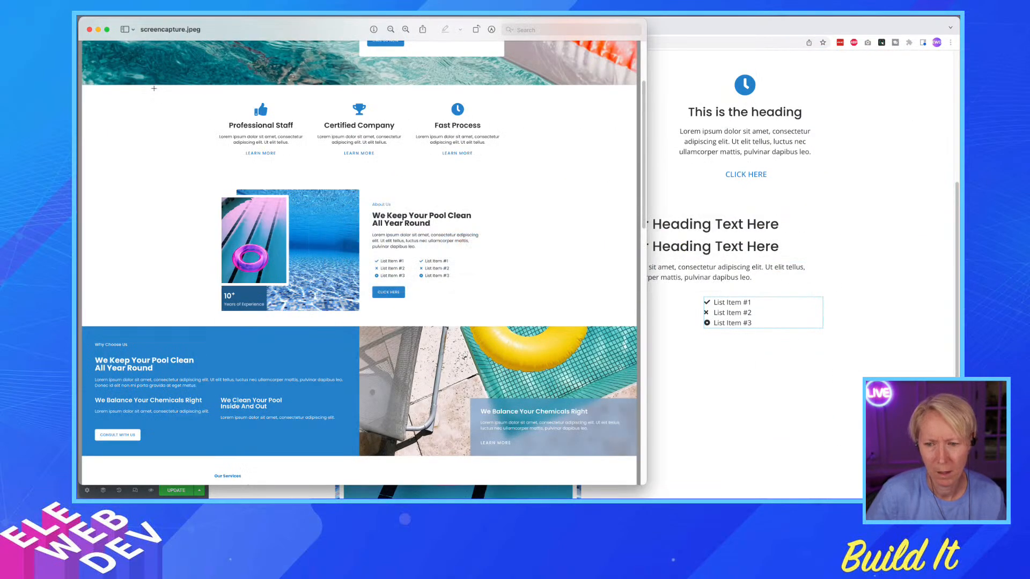
key(super+Tab)
scroll(578, 176, up, 3)
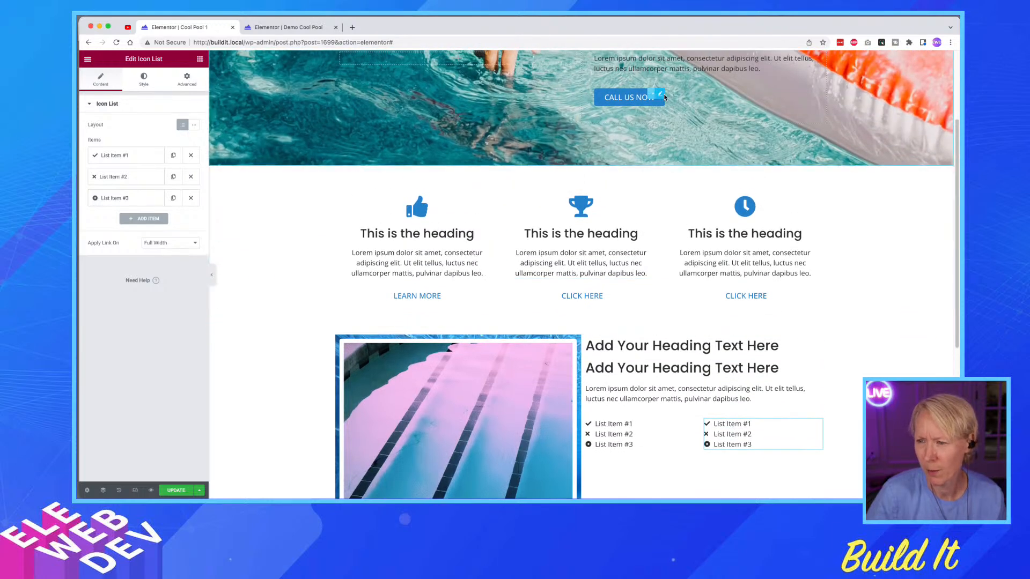
right_click(662, 96)
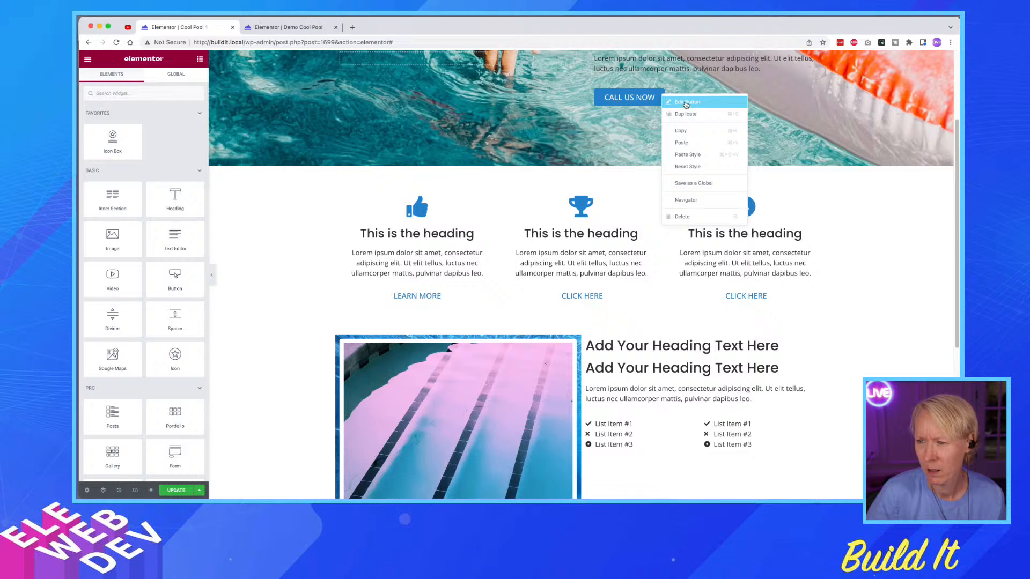
click(685, 103)
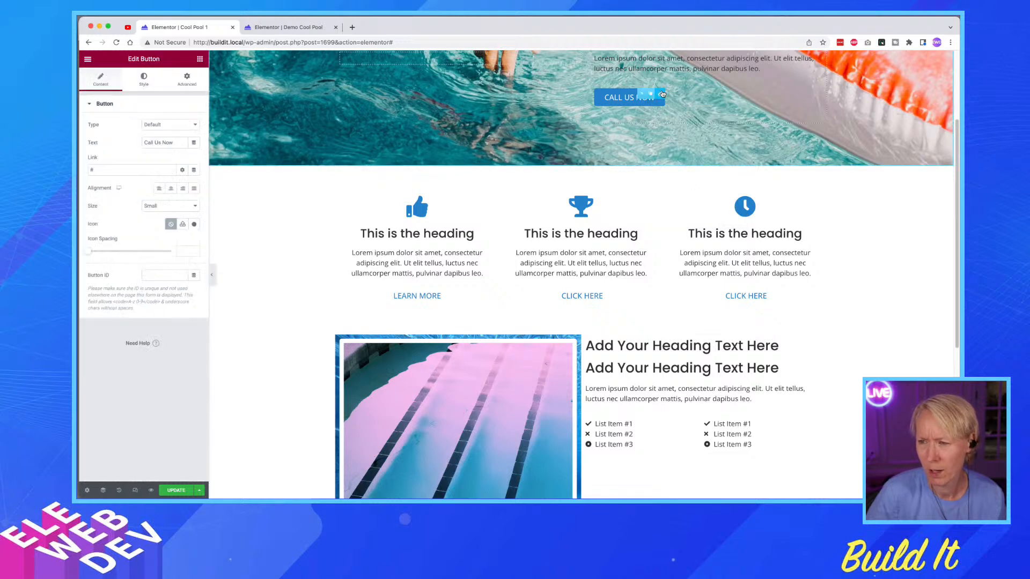
right_click(662, 94)
click(679, 131)
scroll(646, 408, down, 2)
right_click(645, 412)
click(659, 433)
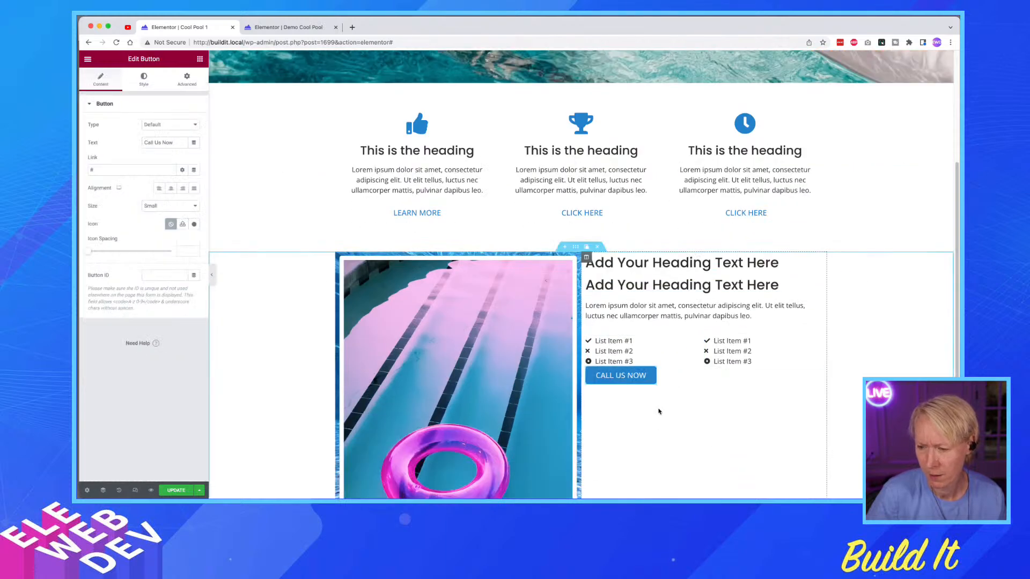
- Change the pasted Call Us Now button's width from inline to Default so it takes its own row
right_click(656, 371)
click(677, 376)
click(186, 79)
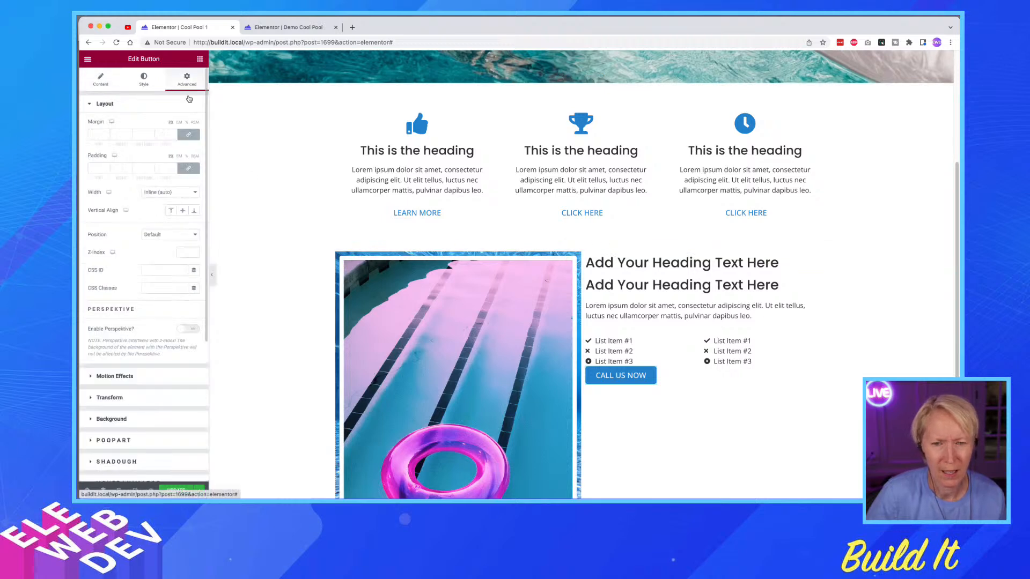
click(158, 193)
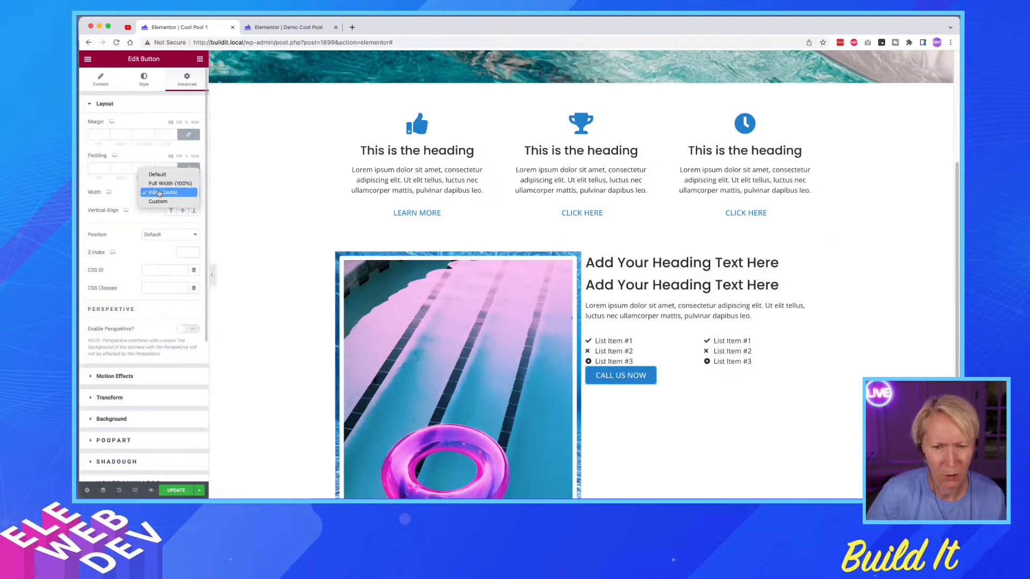
click(162, 178)
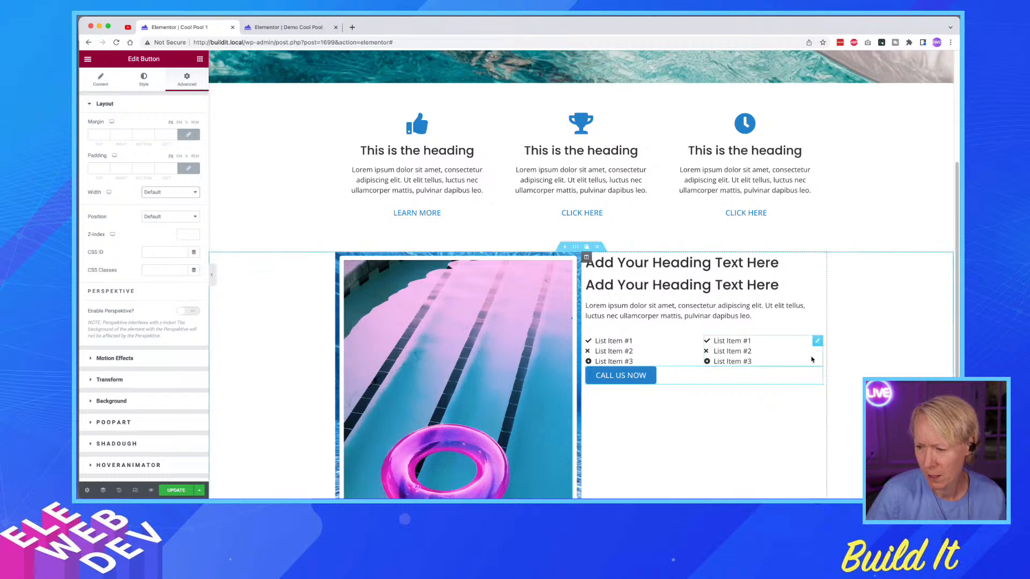
- Unlink the button's margins, set its top margin to 30 px and update the page
right_click(820, 372)
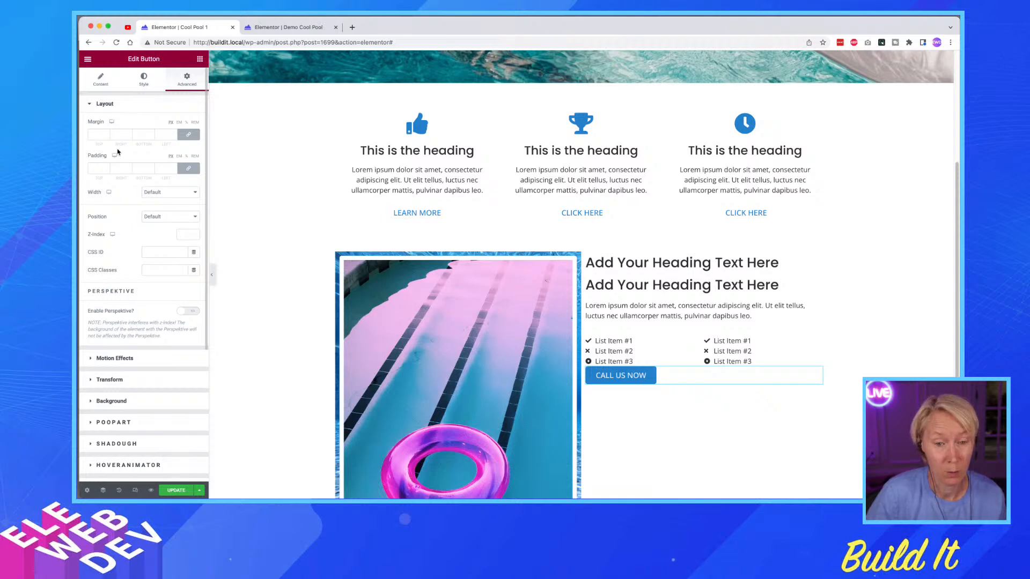
click(188, 135)
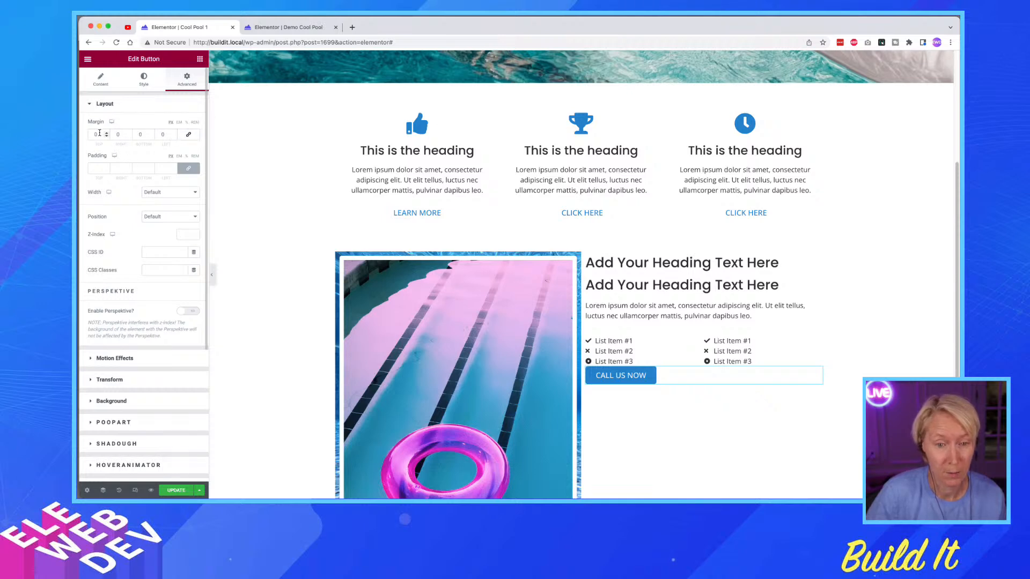
text(3)
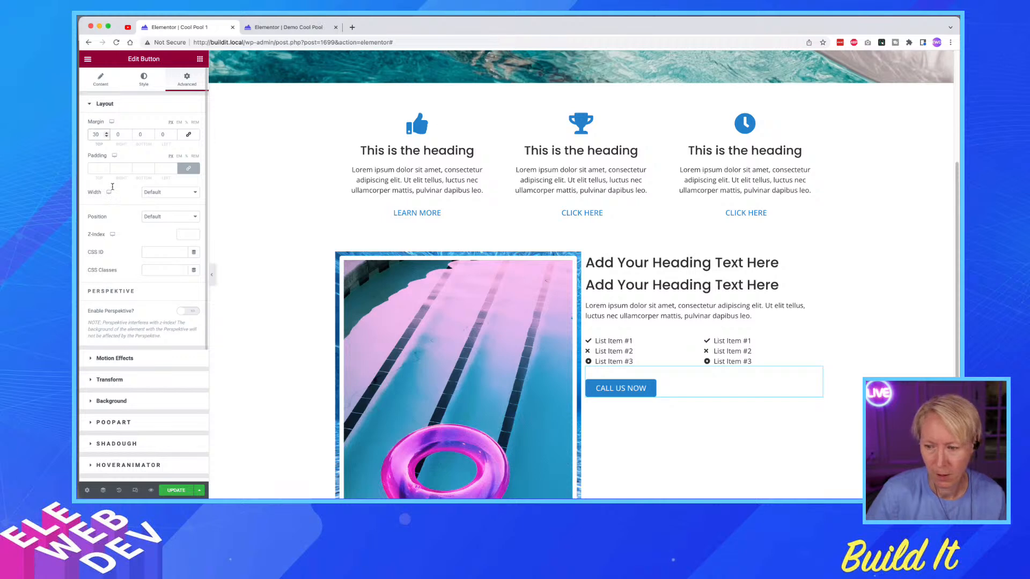
click(176, 491)
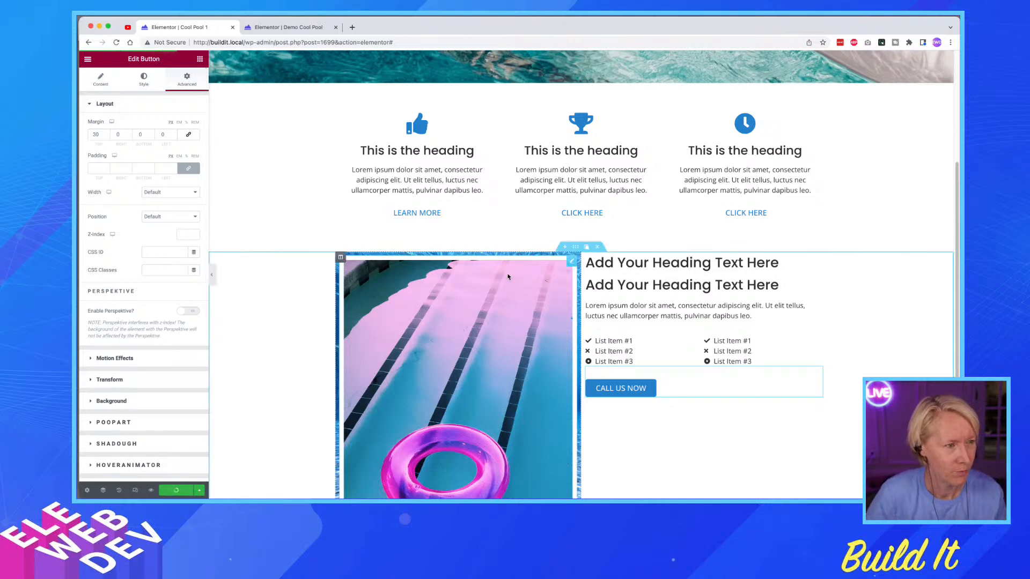
- Switch to the Demo Cool Pool page and examine the advanced padding settings of the About Us section's text column
click(293, 27)
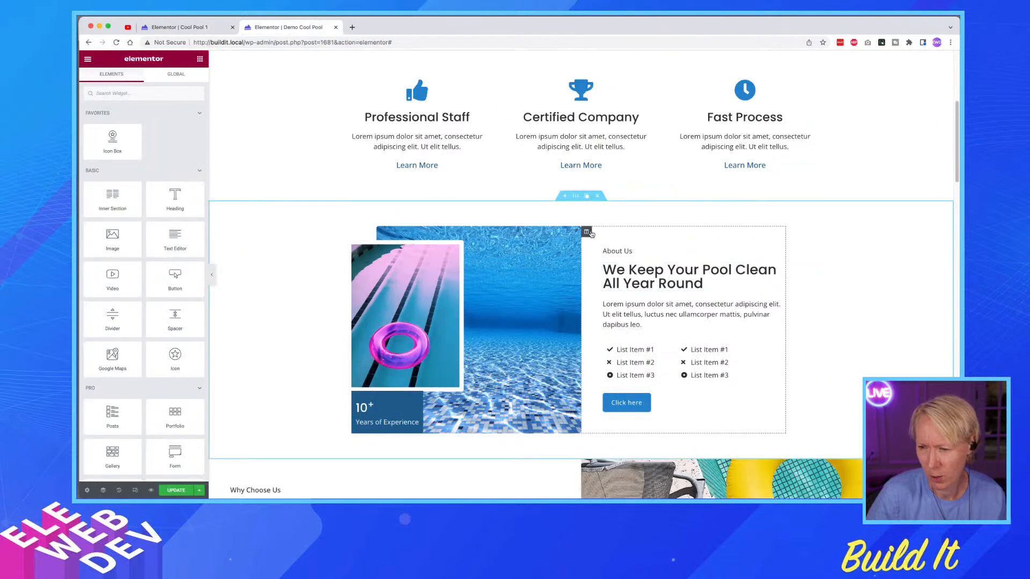
right_click(589, 234)
click(596, 240)
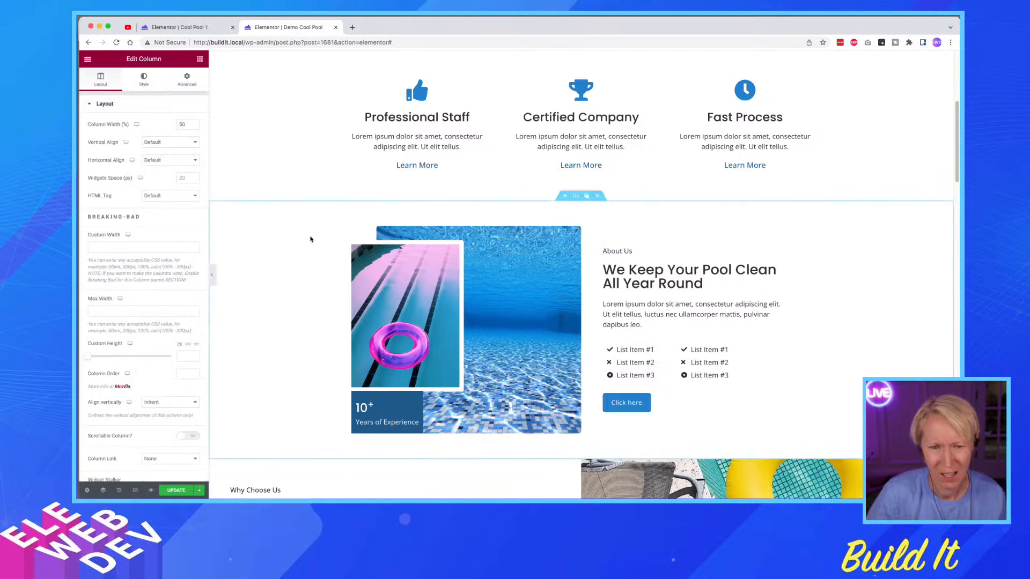
click(187, 79)
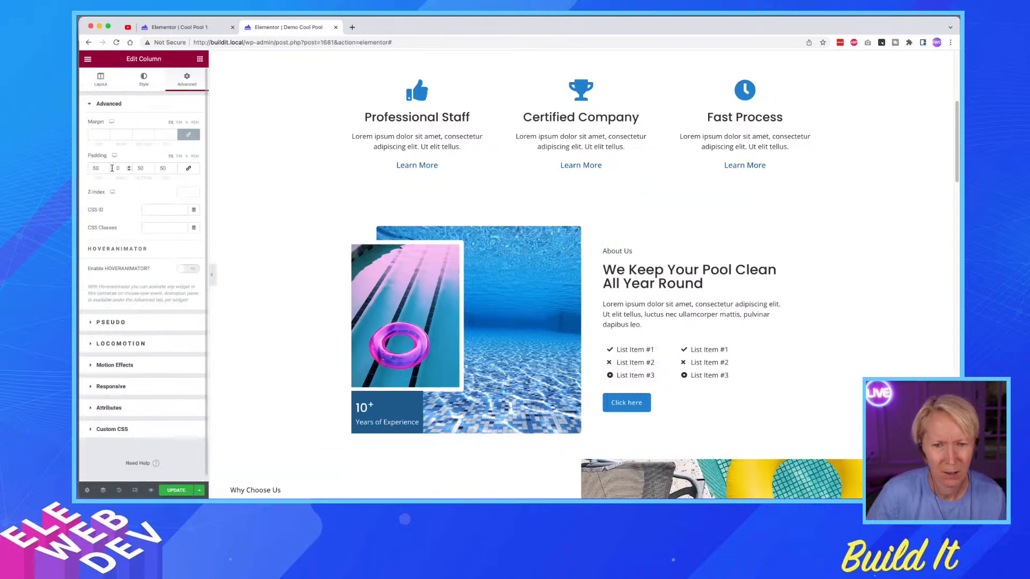
- Return to the Cool Pool 1 page and set the text column's top, bottom and left padding to 50 px with the sides unlinked
click(177, 27)
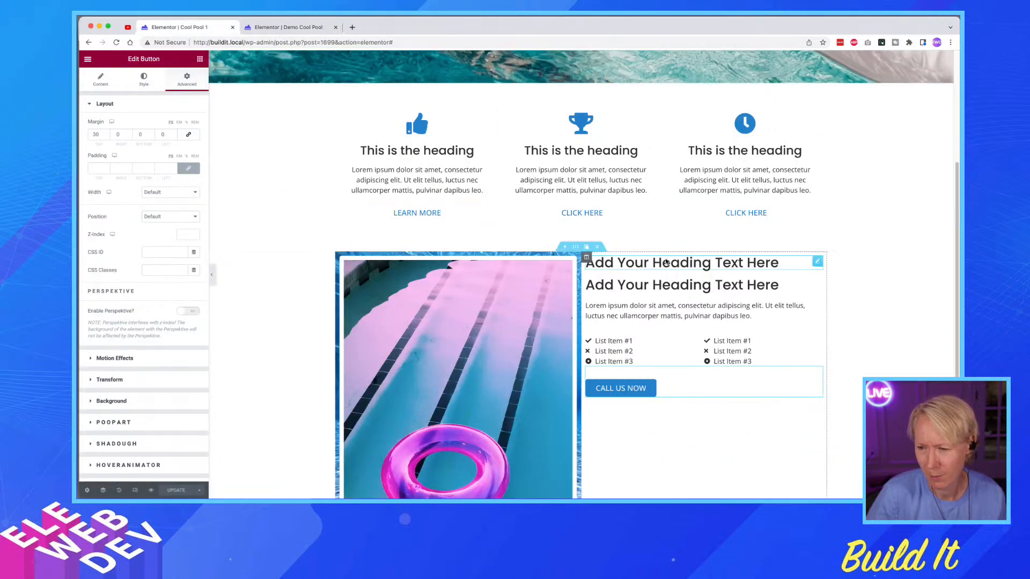
right_click(588, 258)
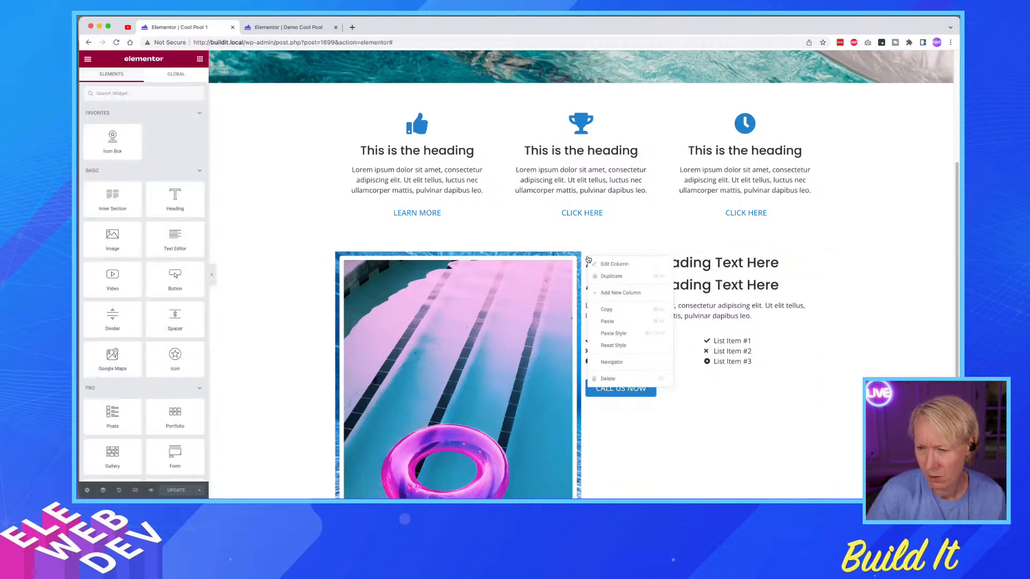
click(603, 264)
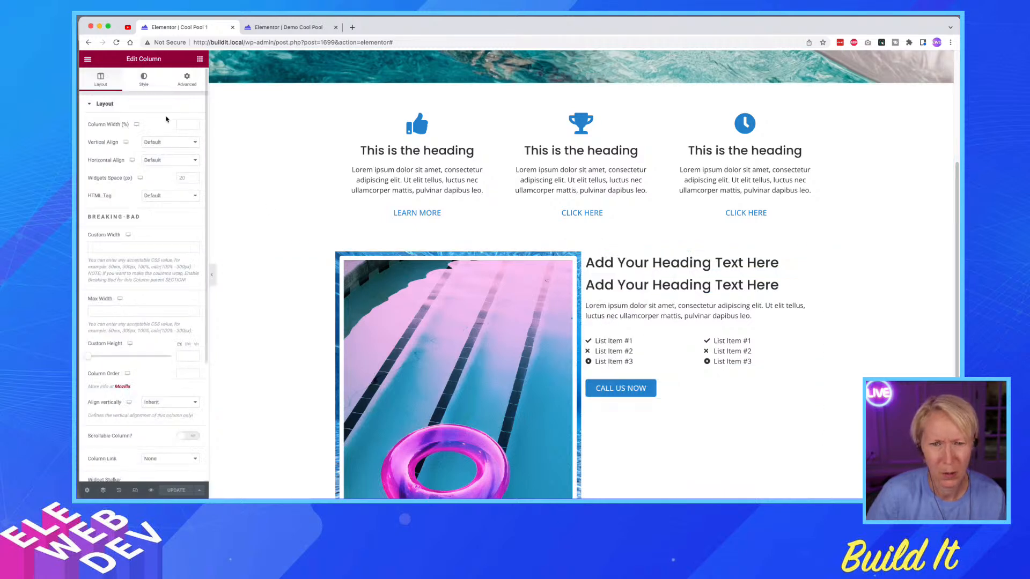
click(186, 80)
click(101, 166)
click(188, 168)
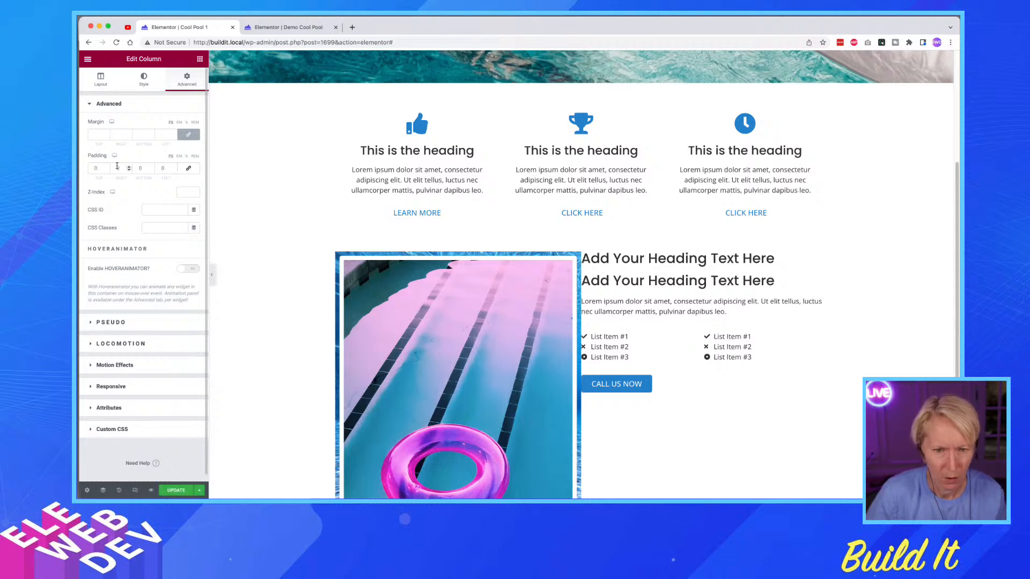
text(5)
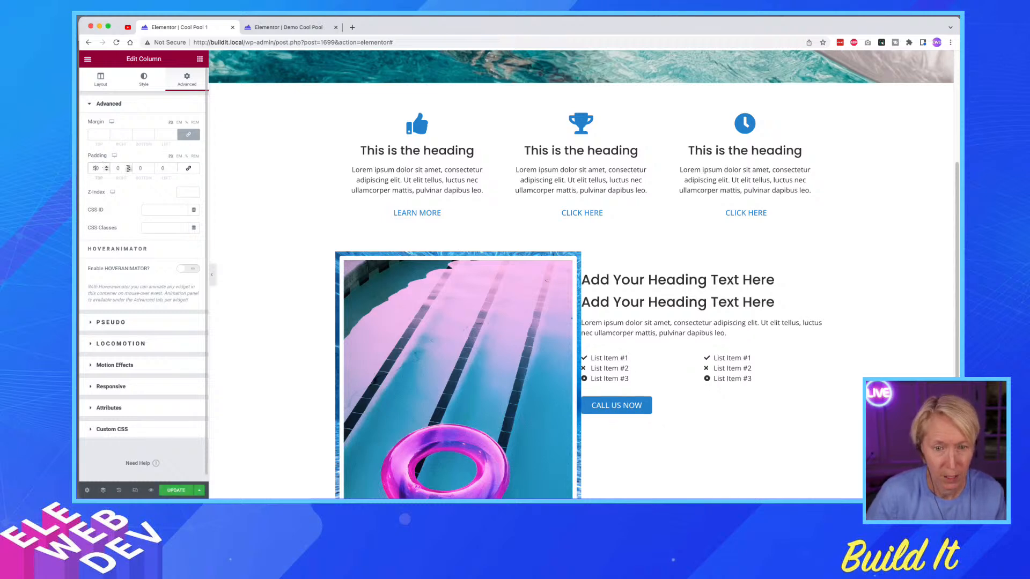
click(140, 167)
text(50)
click(162, 167)
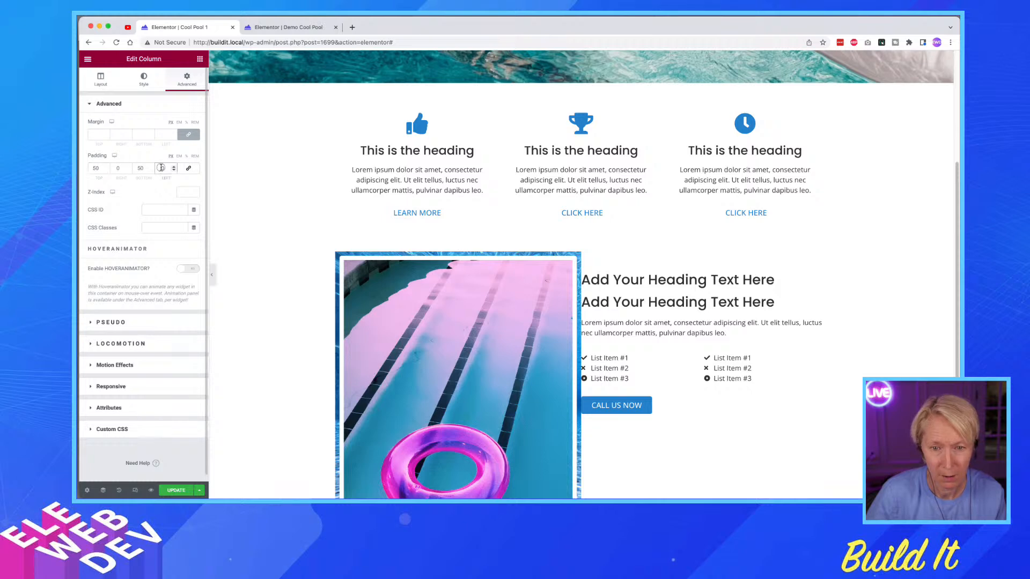
text(50)
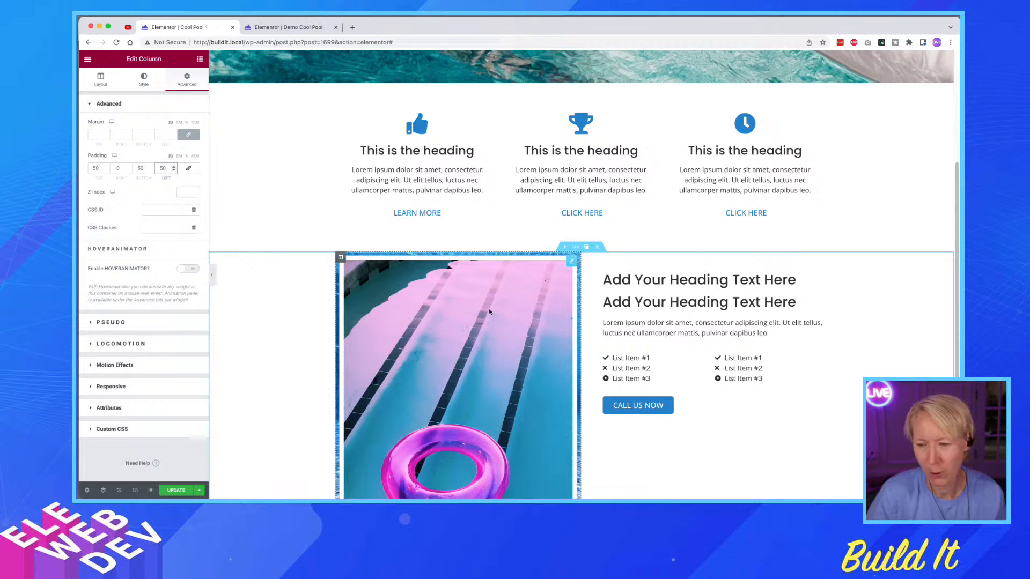
- Set the position of the swim ring image in the About Us section's photo column to Absolute
scroll(508, 328, down, 5)
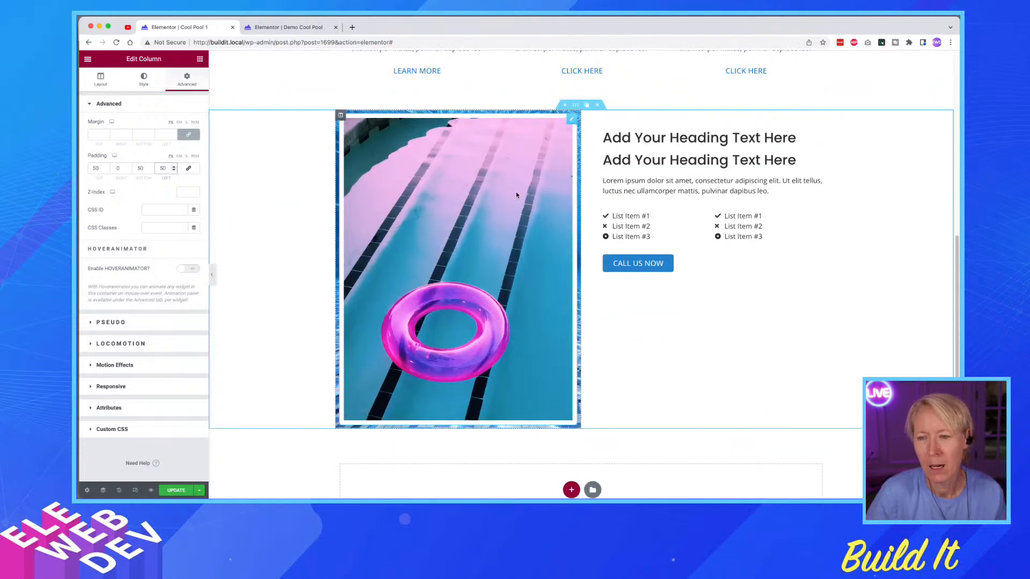
right_click(577, 126)
click(577, 126)
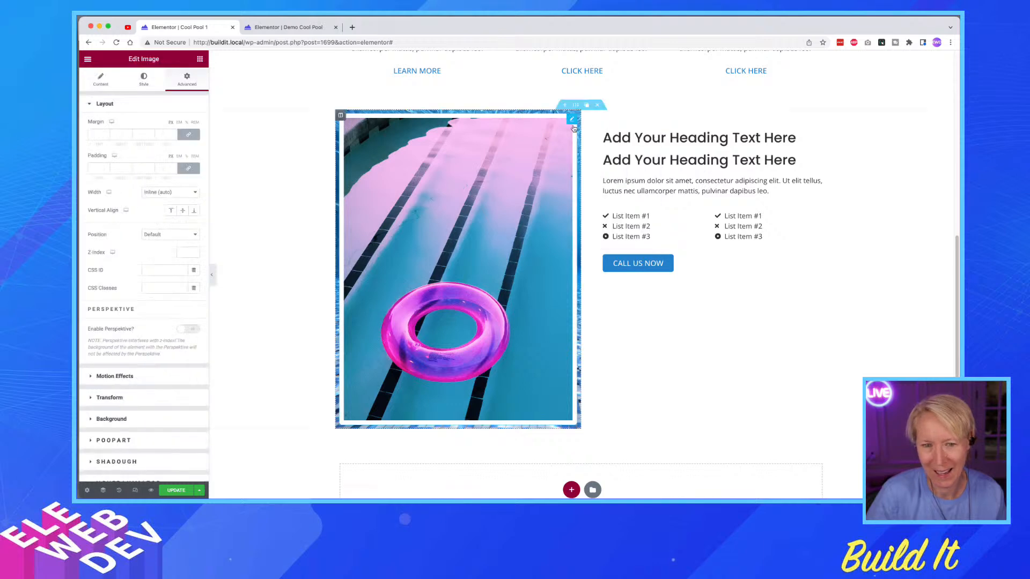
click(153, 194)
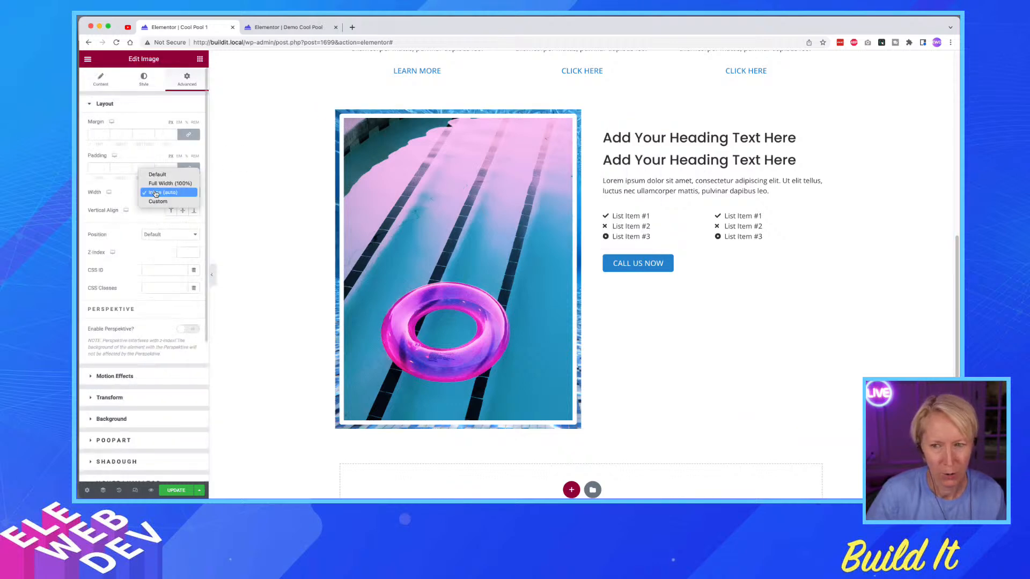
click(146, 236)
click(148, 237)
click(153, 245)
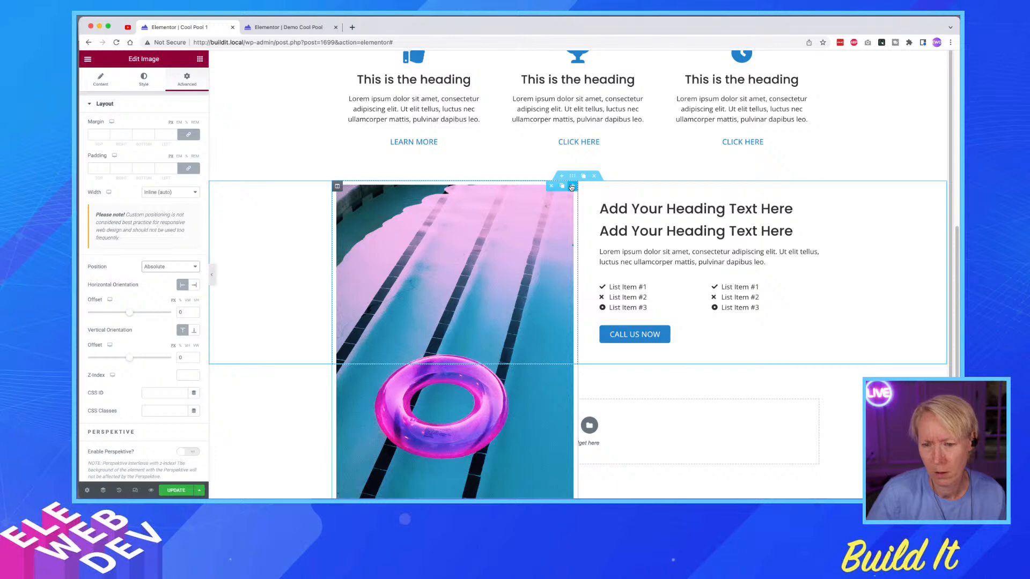
- Switch to the Demo Cool Pool page and open the settings of the About Us section's swim ring image
right_click(572, 187)
click(316, 244)
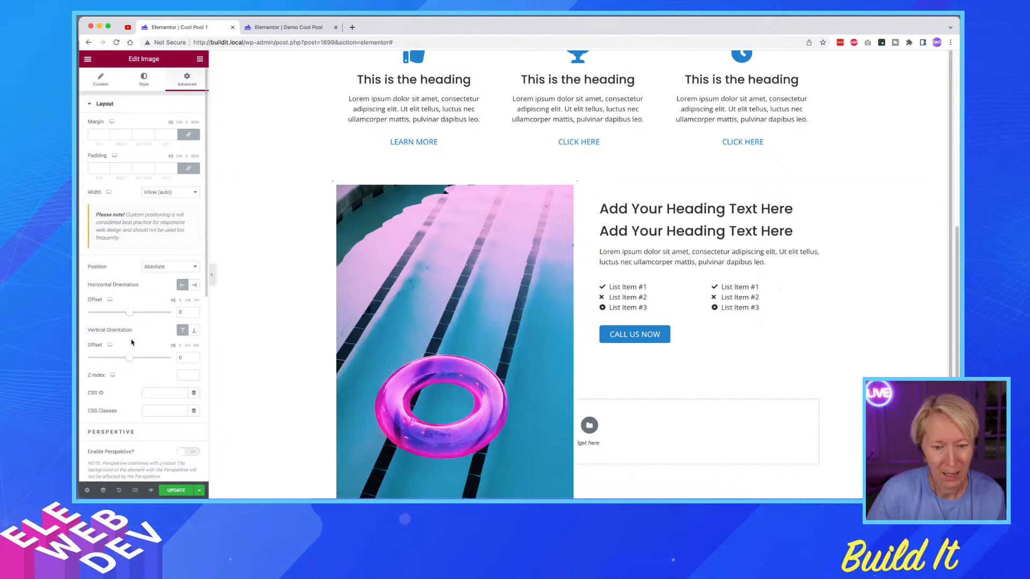
click(319, 32)
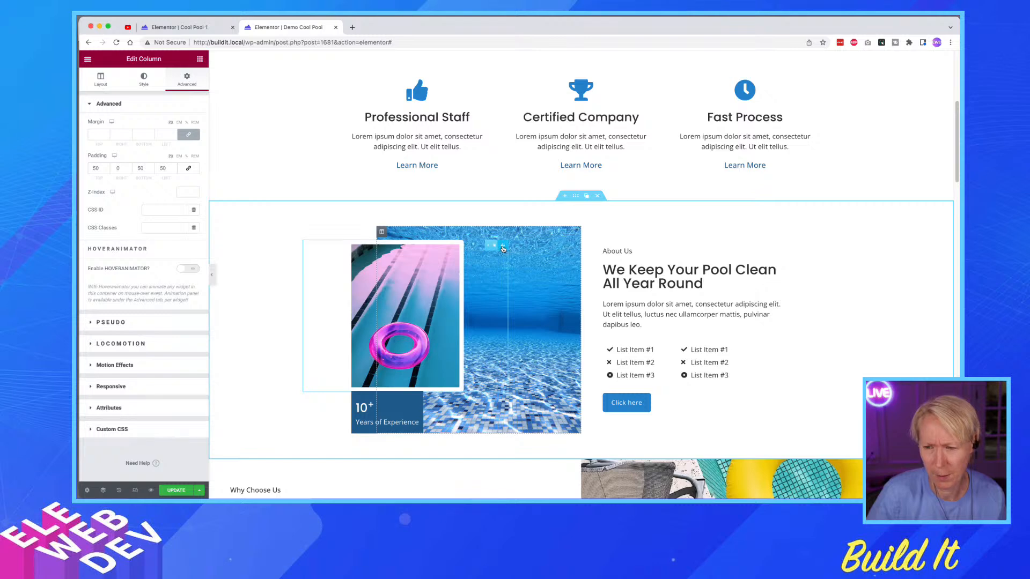
right_click(477, 242)
click(514, 251)
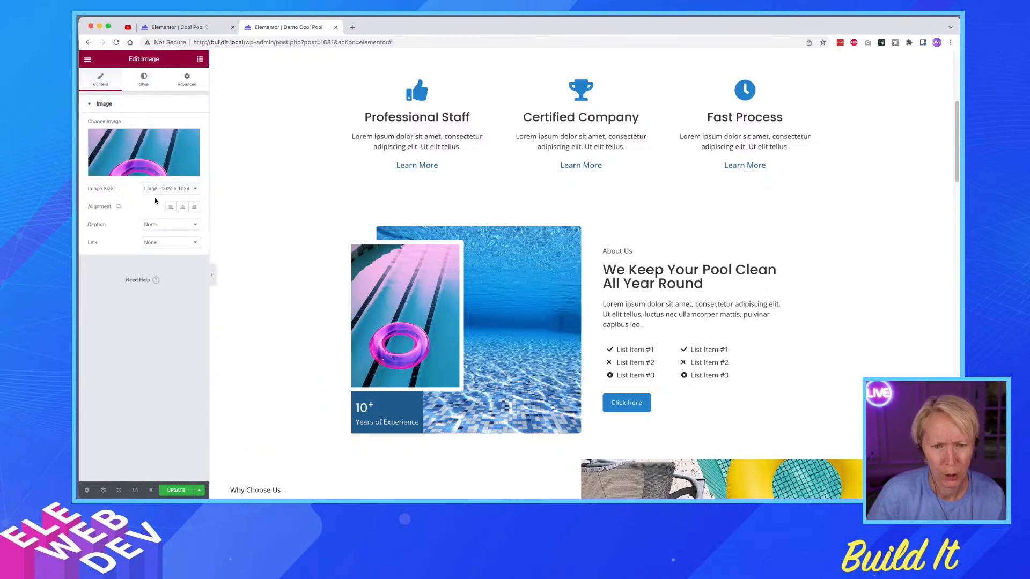
- Compare the swim ring image's content and style settings between the Cool Pool 1 page and the Demo Cool Pool page
click(186, 27)
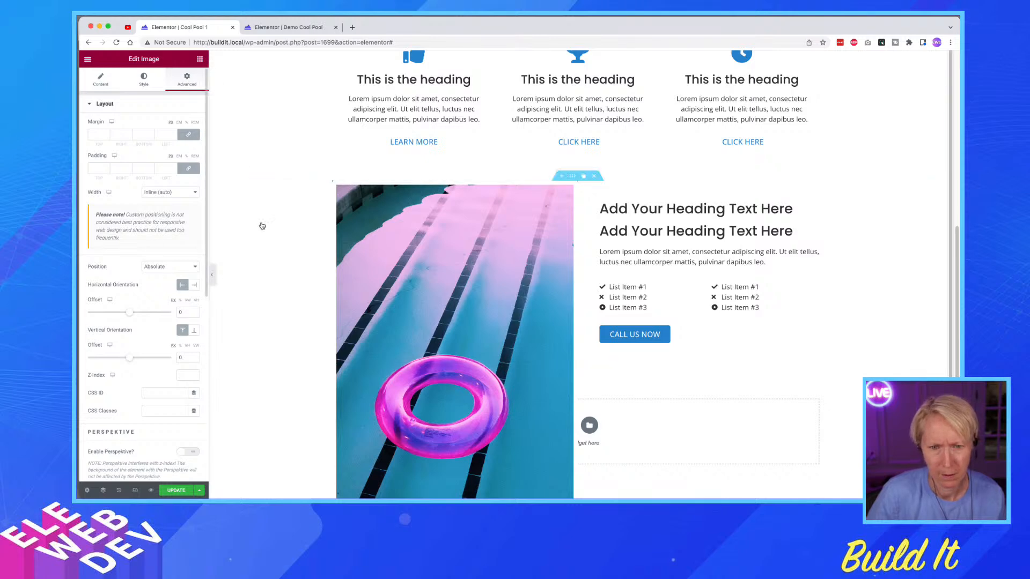
right_click(570, 194)
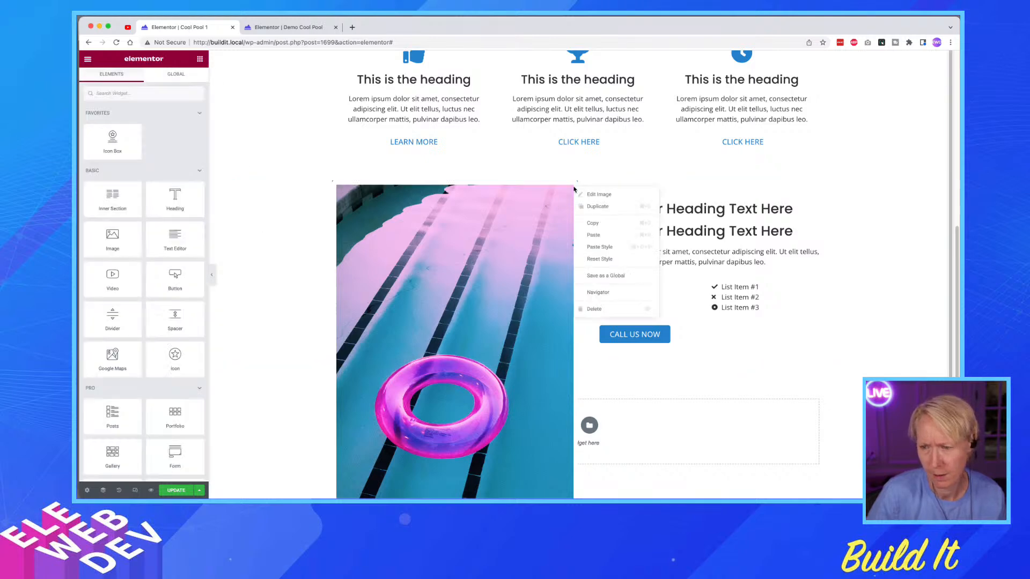
click(588, 194)
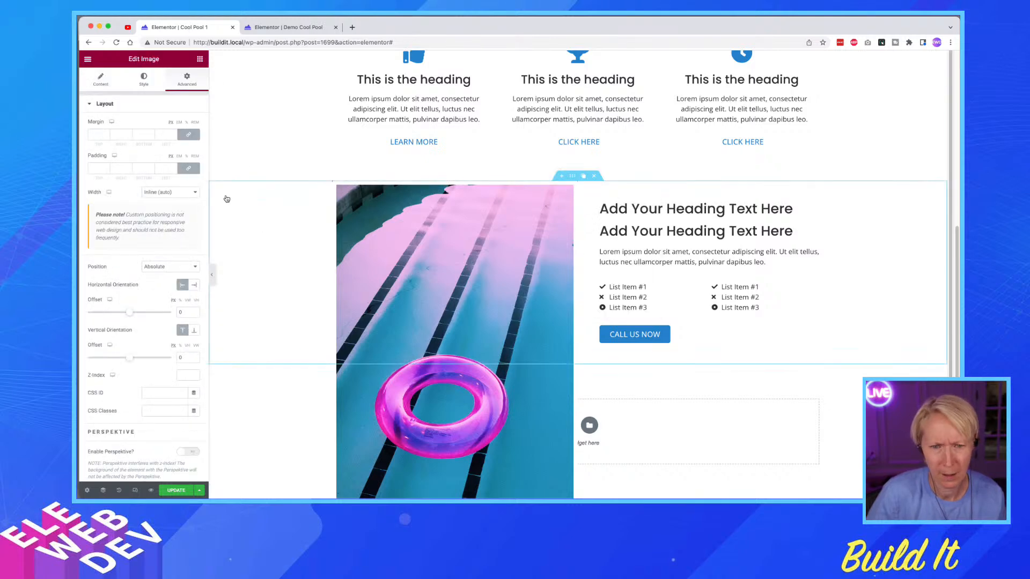
click(101, 79)
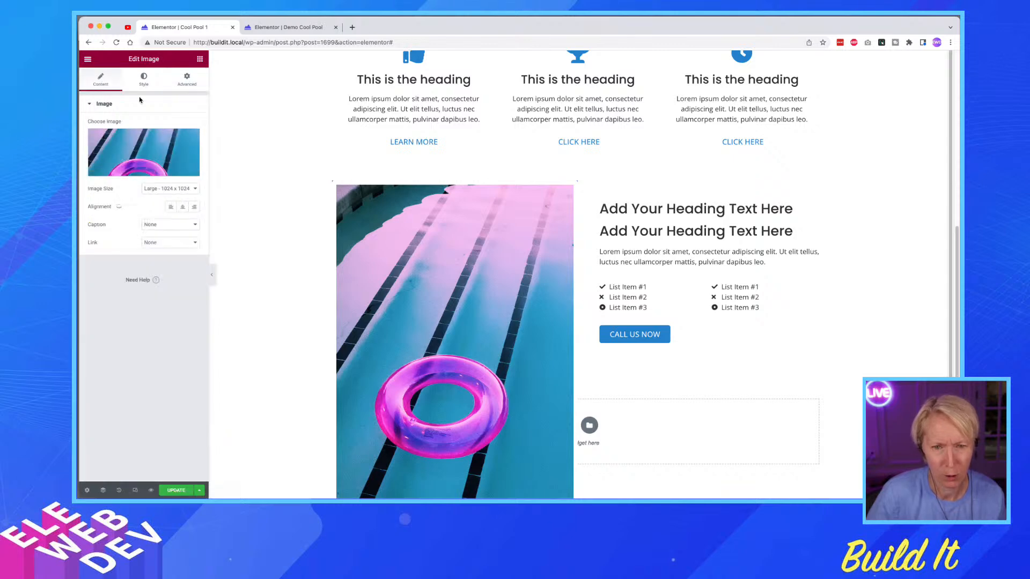
click(143, 79)
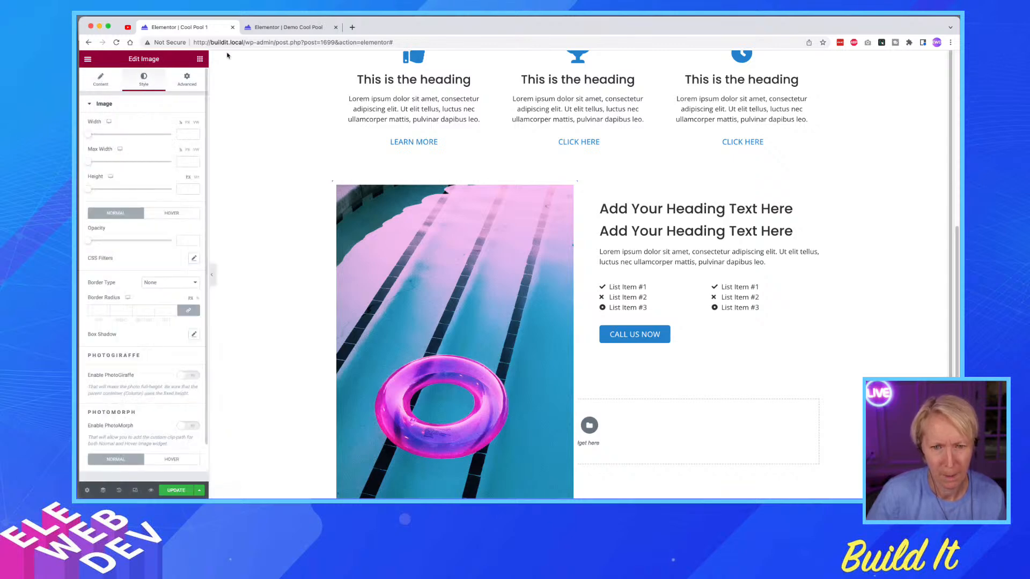
click(284, 26)
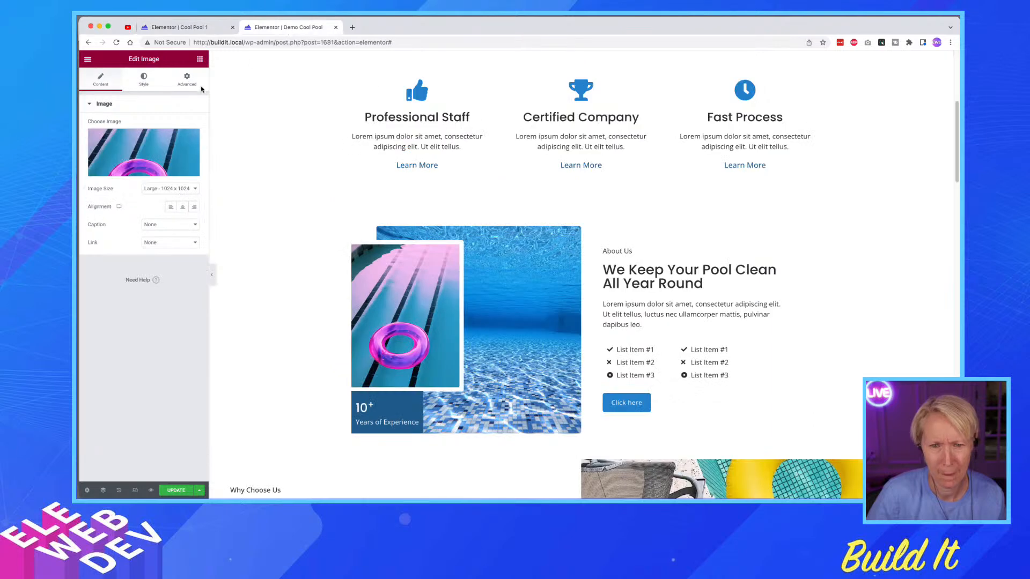
click(144, 81)
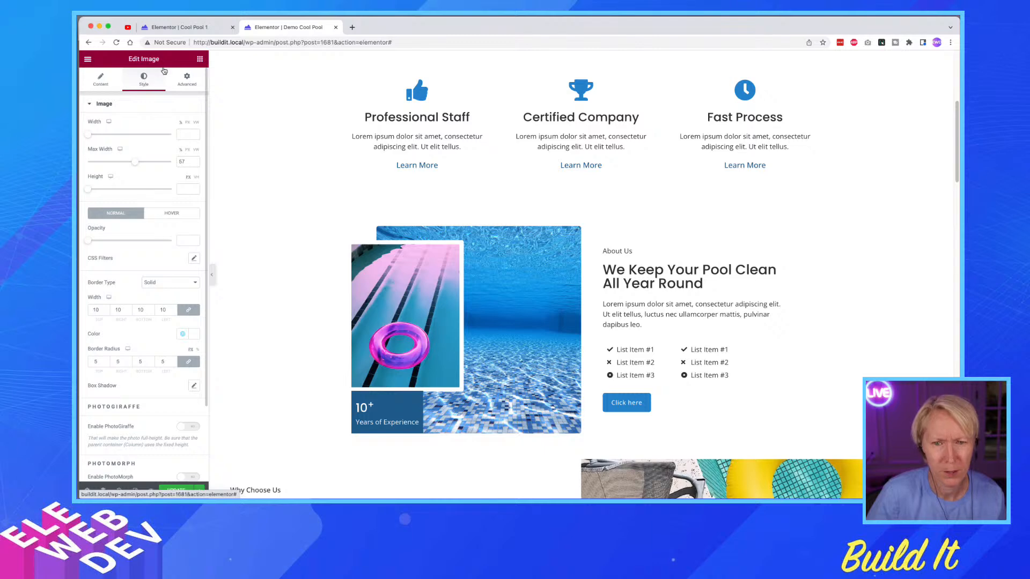
- Return to the Cool Pool 1 page and set the swim ring image's Max Width to 57%
click(182, 27)
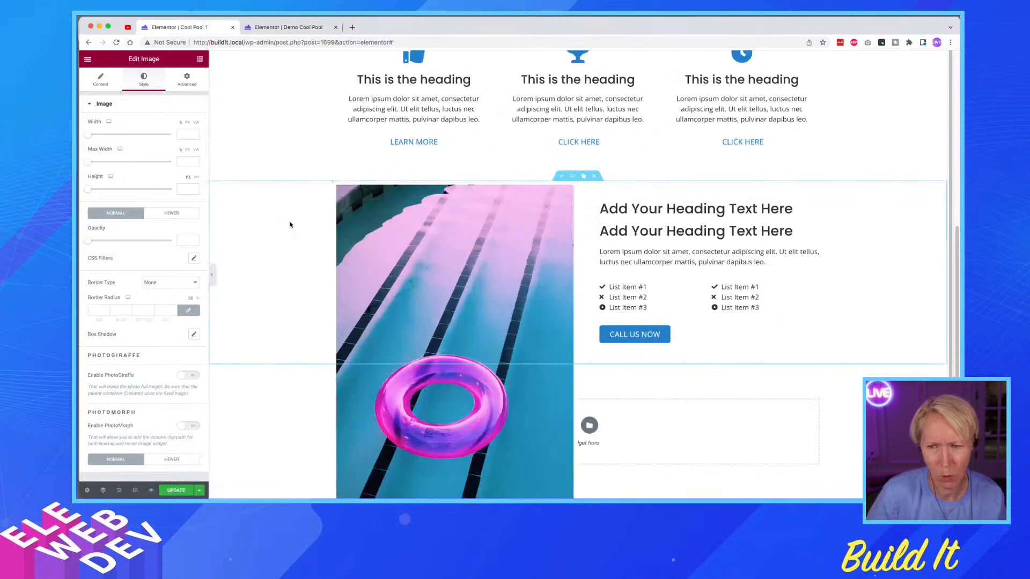
right_click(575, 190)
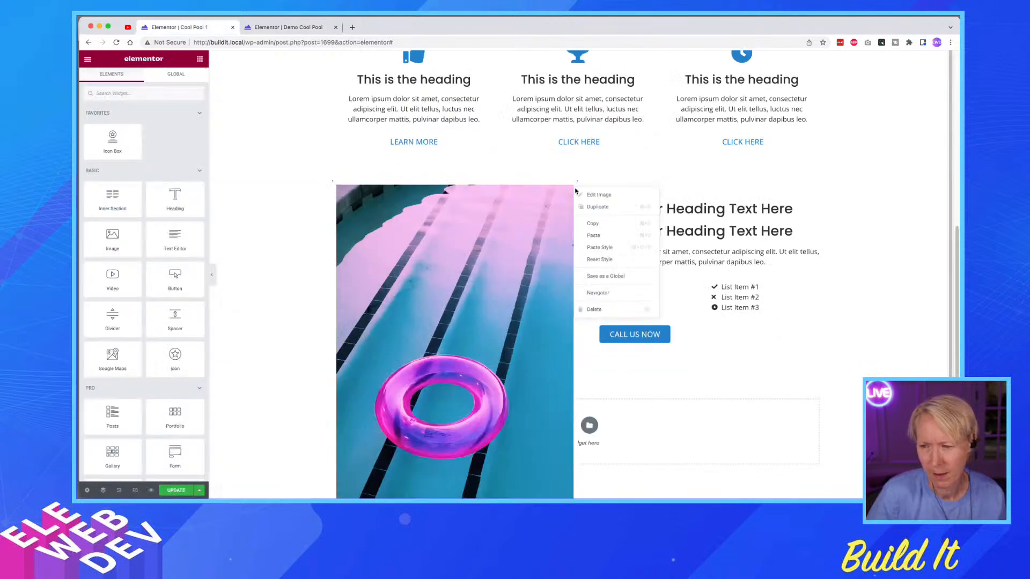
click(589, 195)
drag(85, 163, 135, 164)
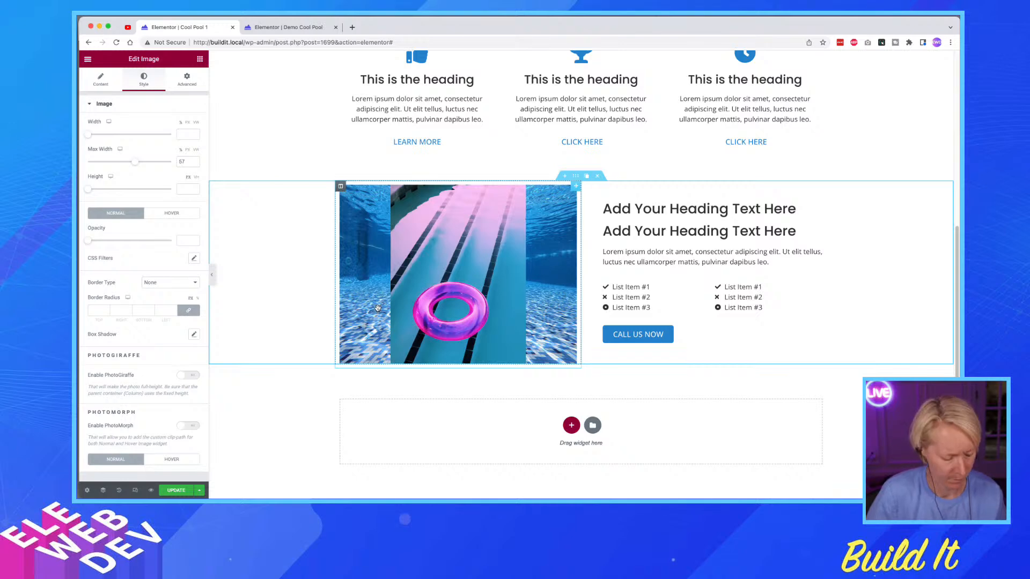
- Update the Cool Pool 1 page, reload the editor and return to the About Us section
click(172, 490)
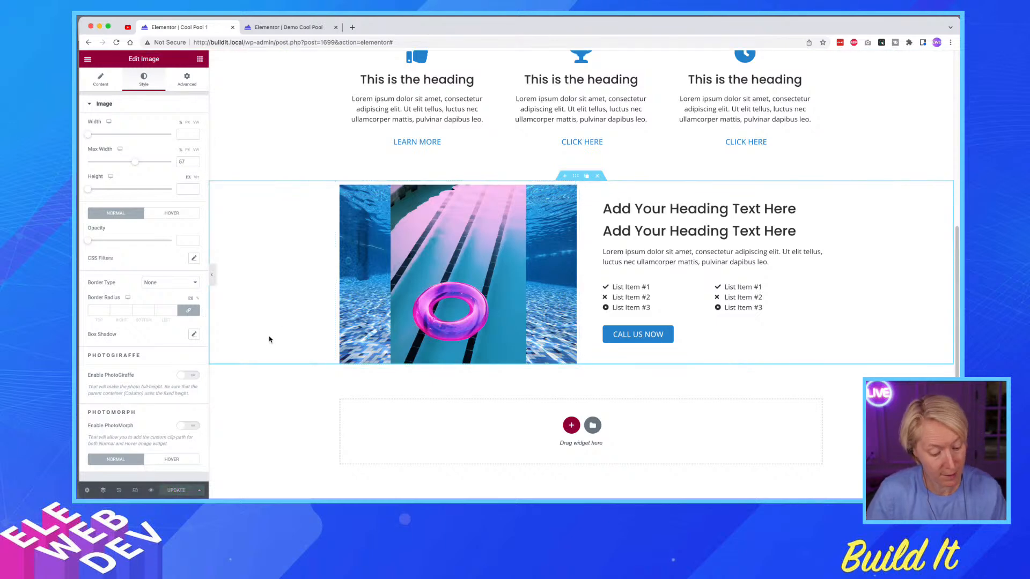
key(super+r)
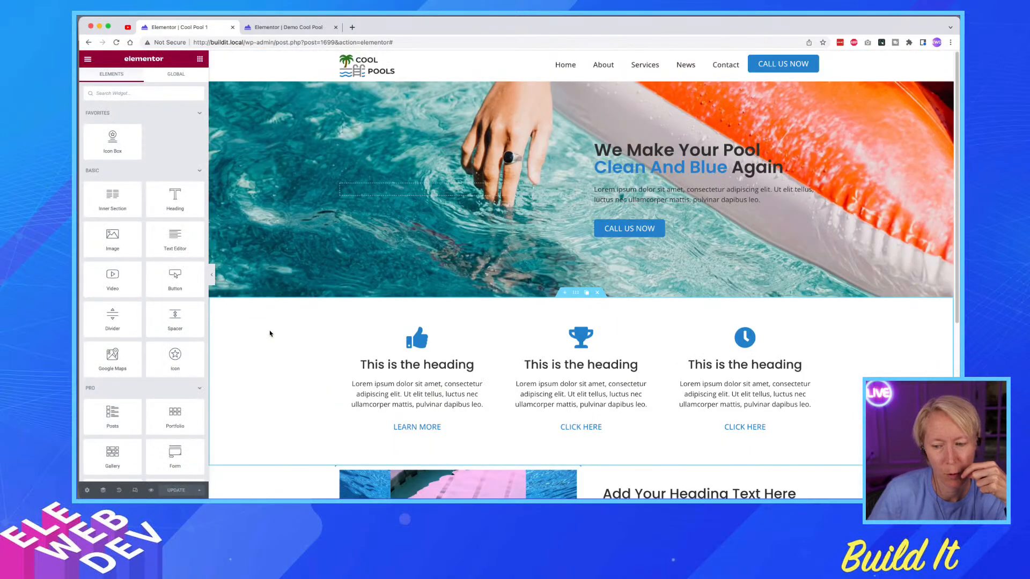
scroll(270, 334, down, 5)
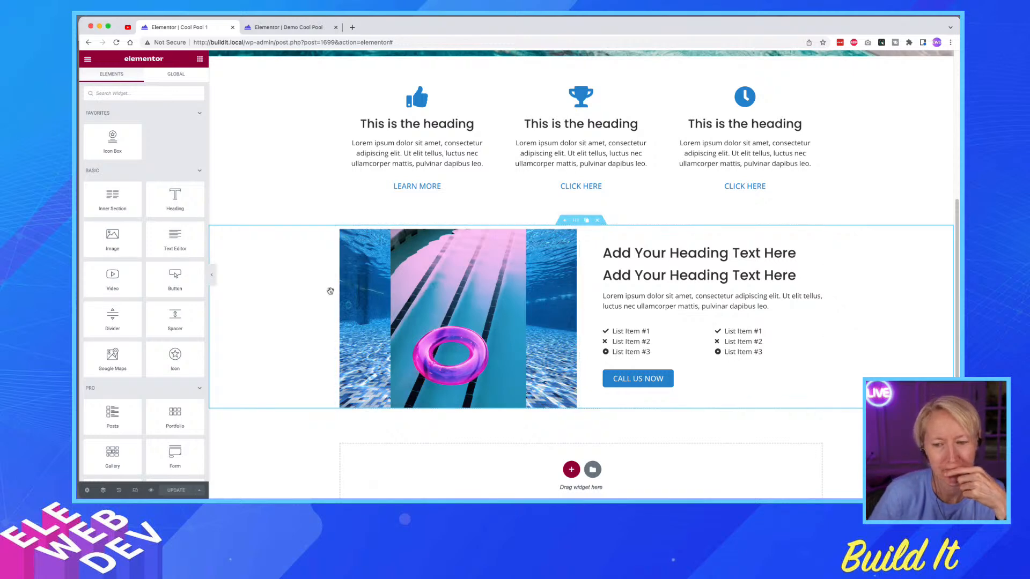
- Switch to the Demo Cool Pool page and examine the border settings in the swim ring image's style options
click(274, 27)
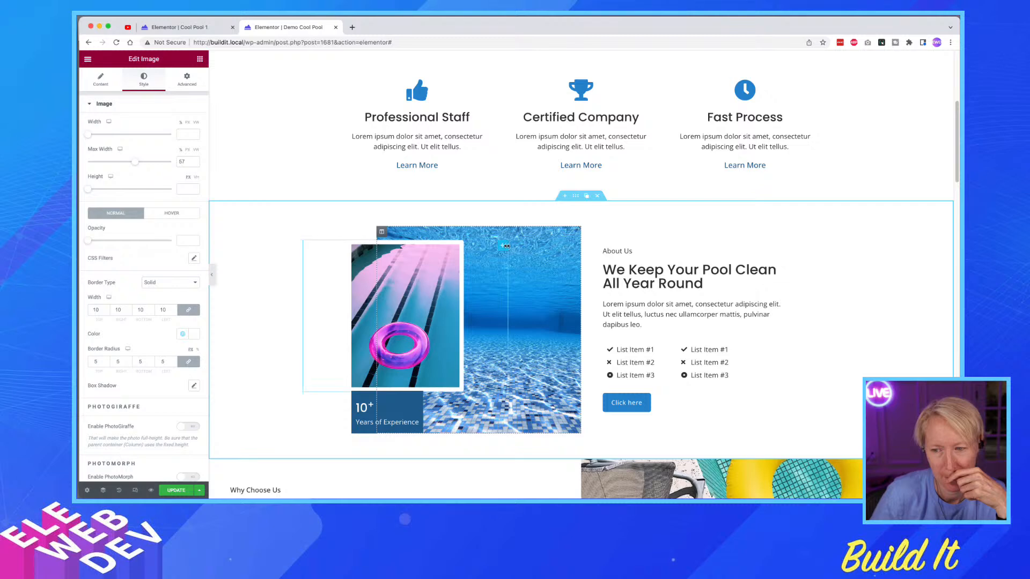
right_click(509, 252)
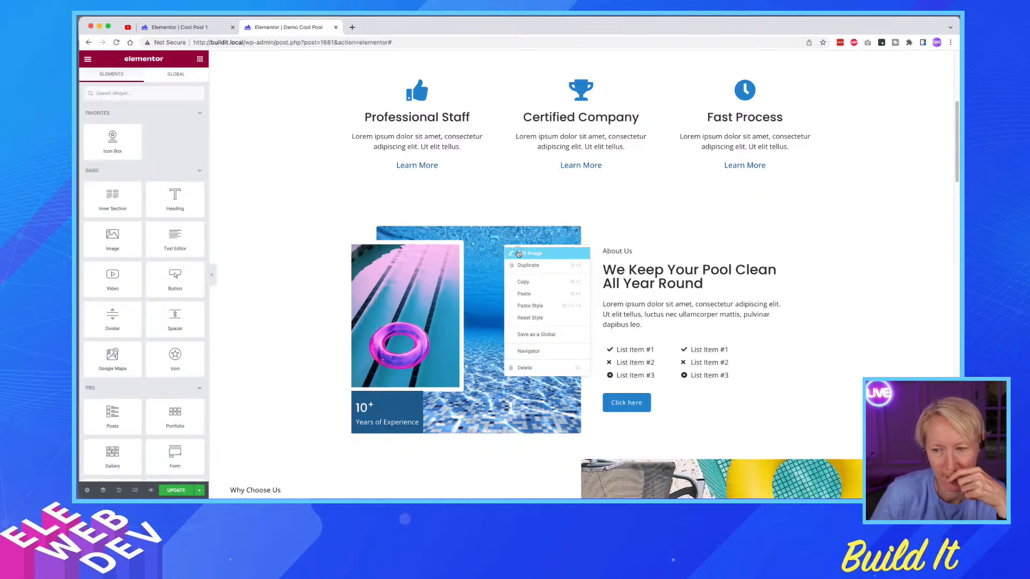
click(518, 253)
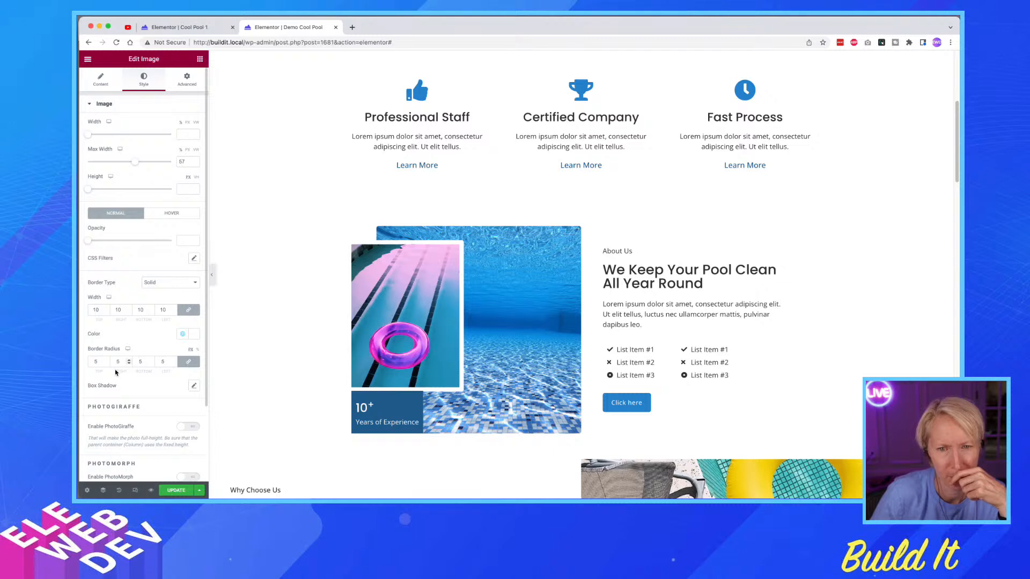
- Return to the Cool Pool 1 page and set the Border Type in the swim ring image's advanced settings to None
click(188, 27)
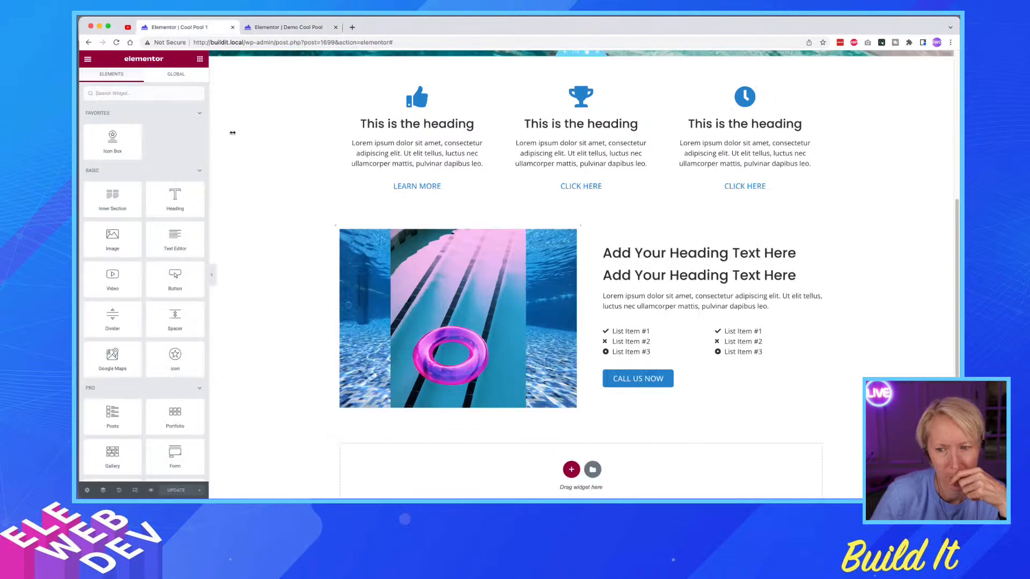
right_click(578, 235)
click(581, 237)
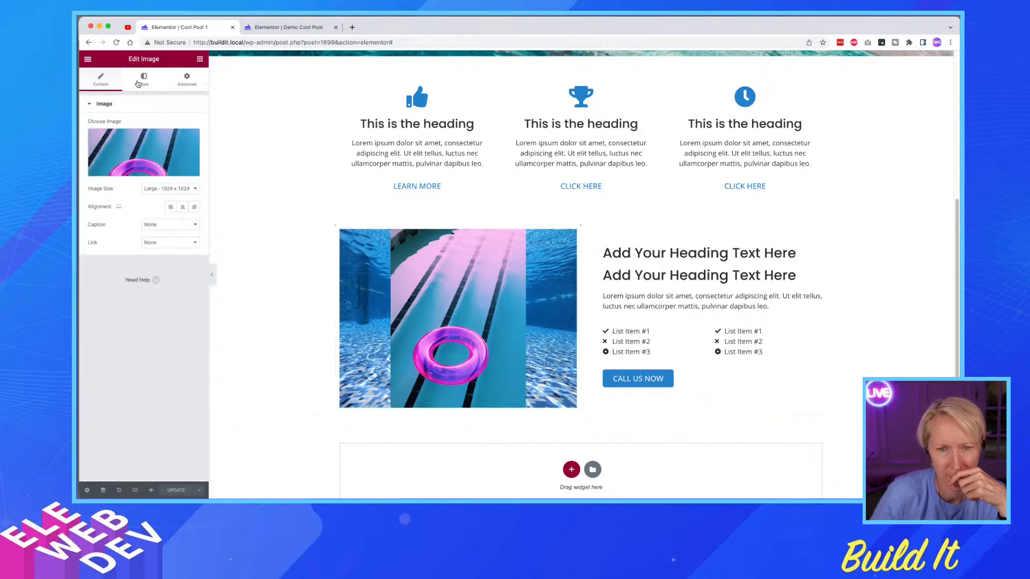
click(140, 83)
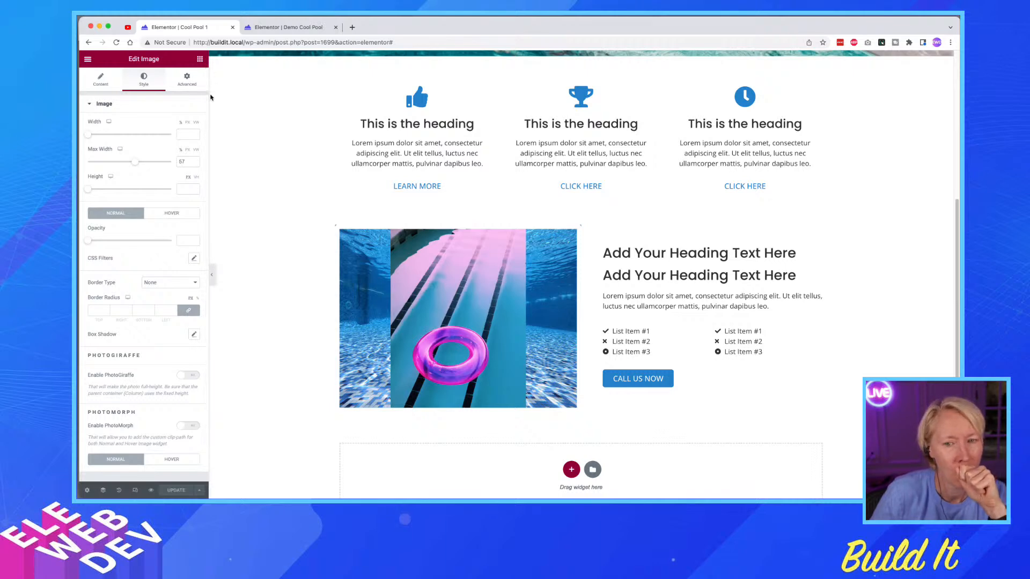
click(186, 80)
scroll(130, 377, down, 10)
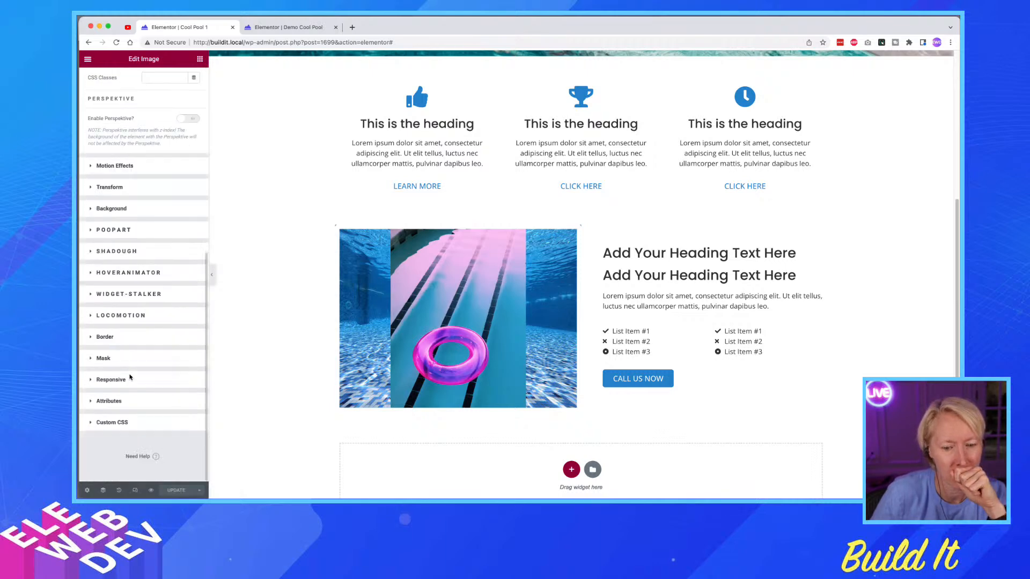
click(105, 337)
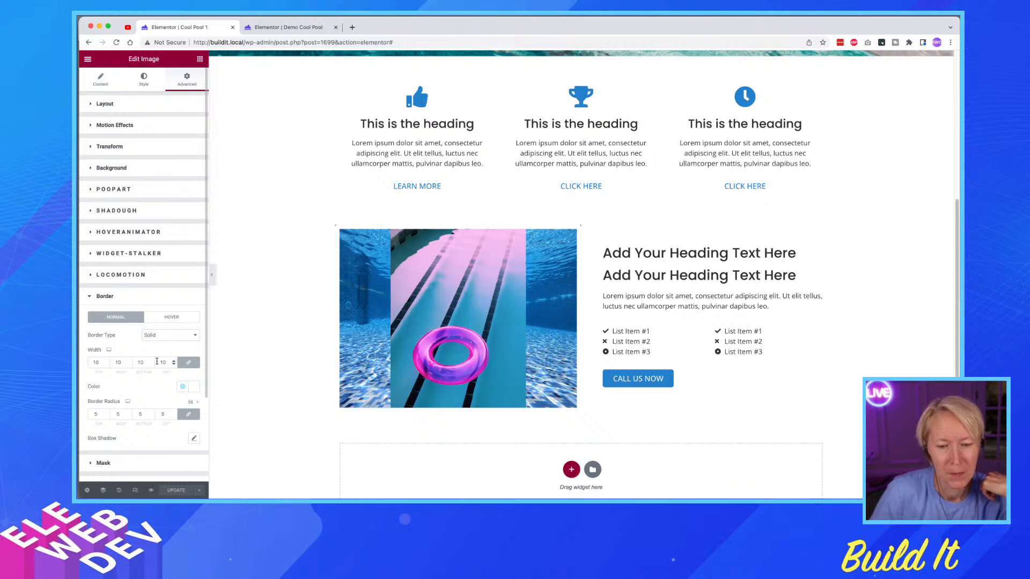
click(185, 365)
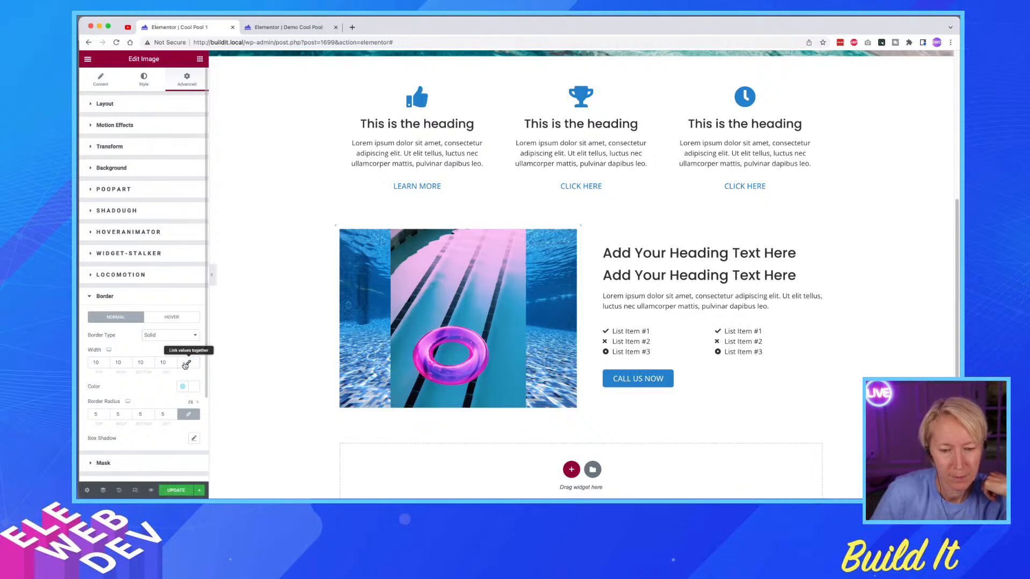
click(169, 334)
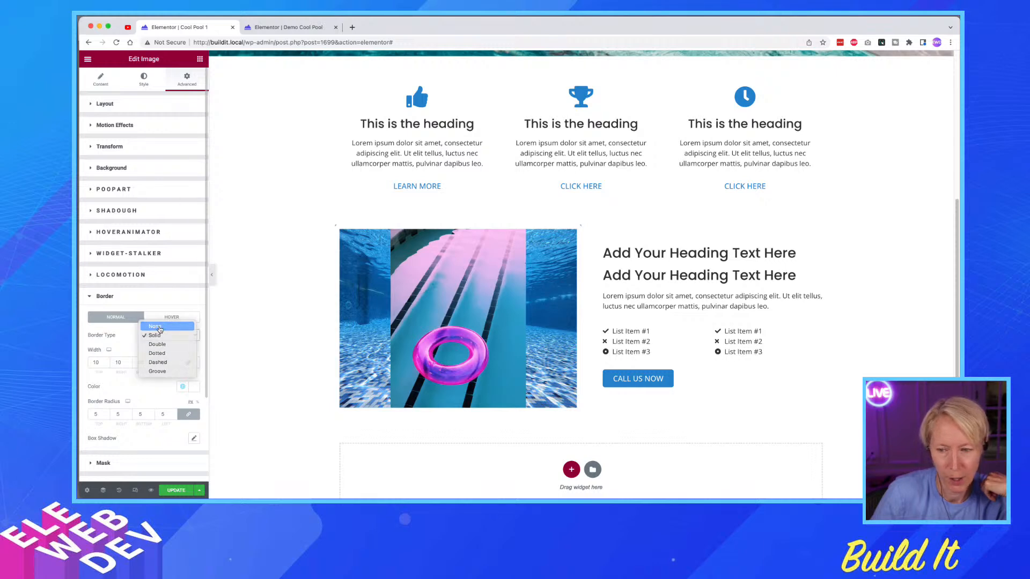
click(160, 328)
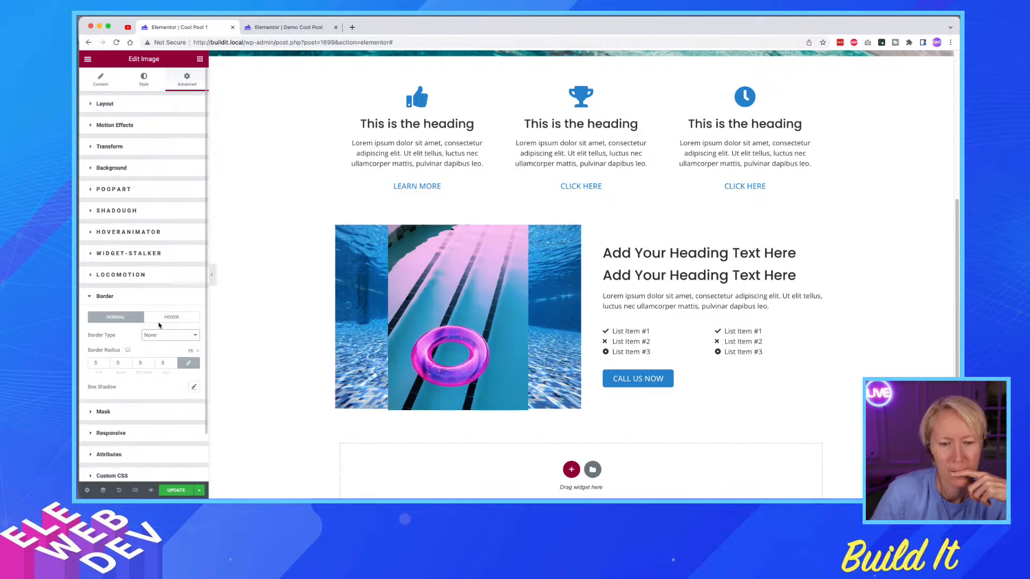
- In the swim ring image's style settings, set the Border Type to Solid with a width of 10 px on all sides
click(144, 80)
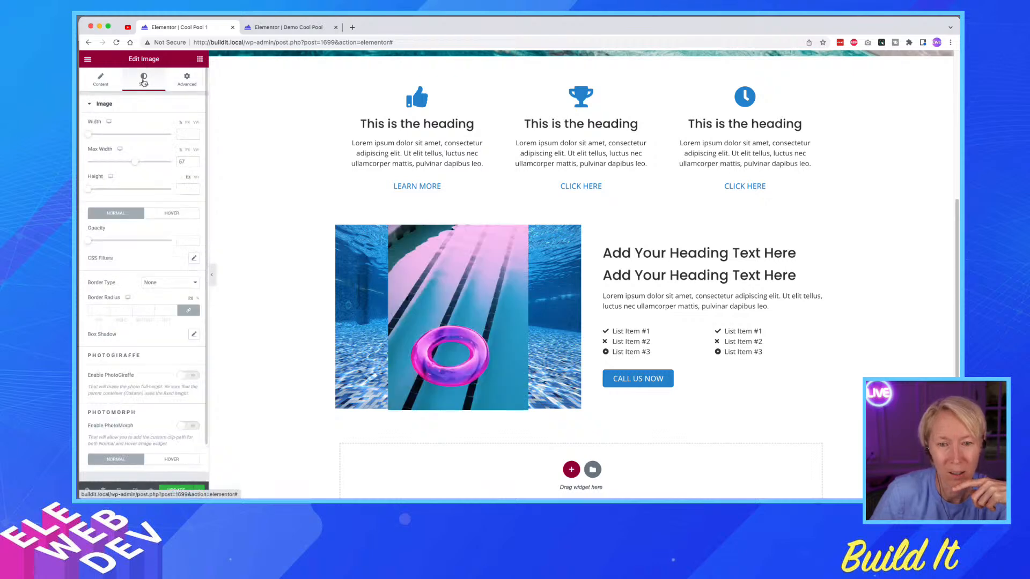
click(182, 85)
click(141, 81)
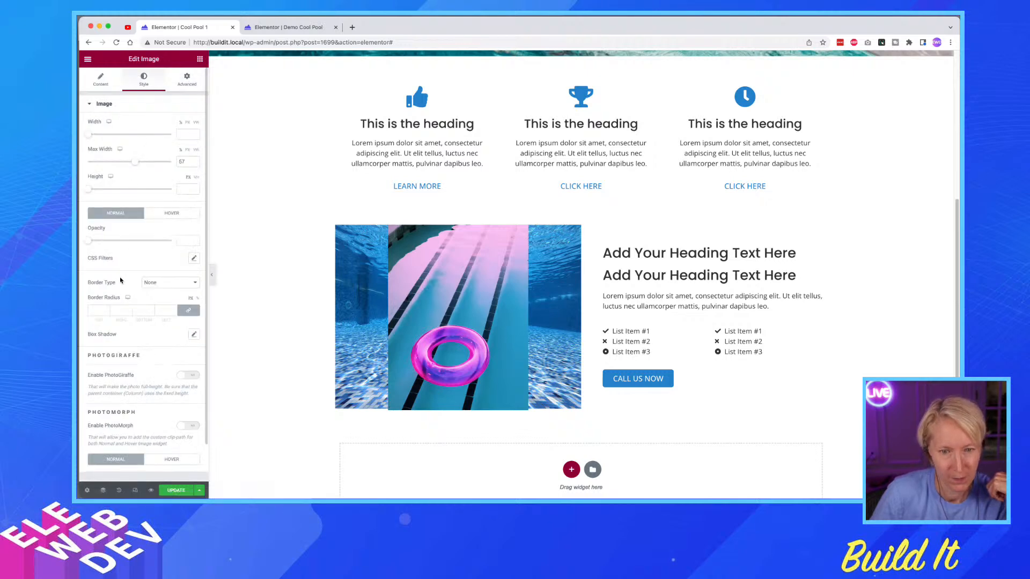
click(159, 287)
click(155, 295)
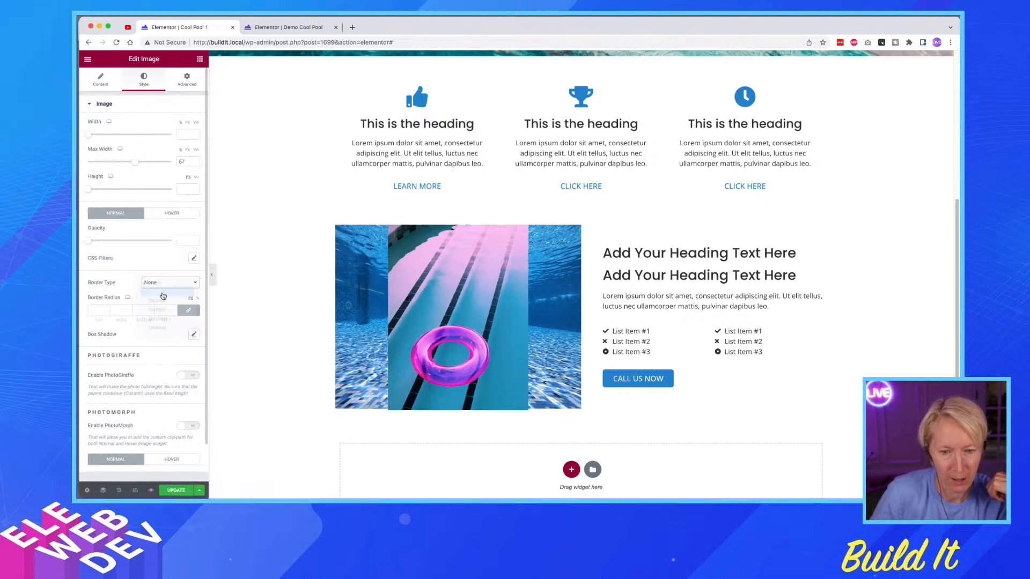
click(94, 310)
text(10)
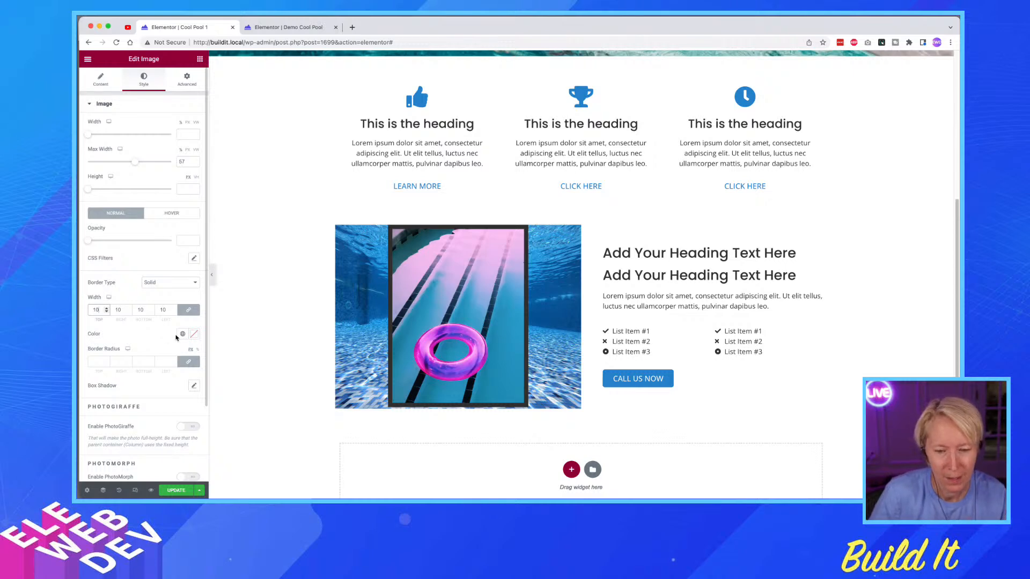
- Set the swim ring image's border color to the global White and its border radius to 5 px
click(181, 336)
scroll(113, 424, down, 2)
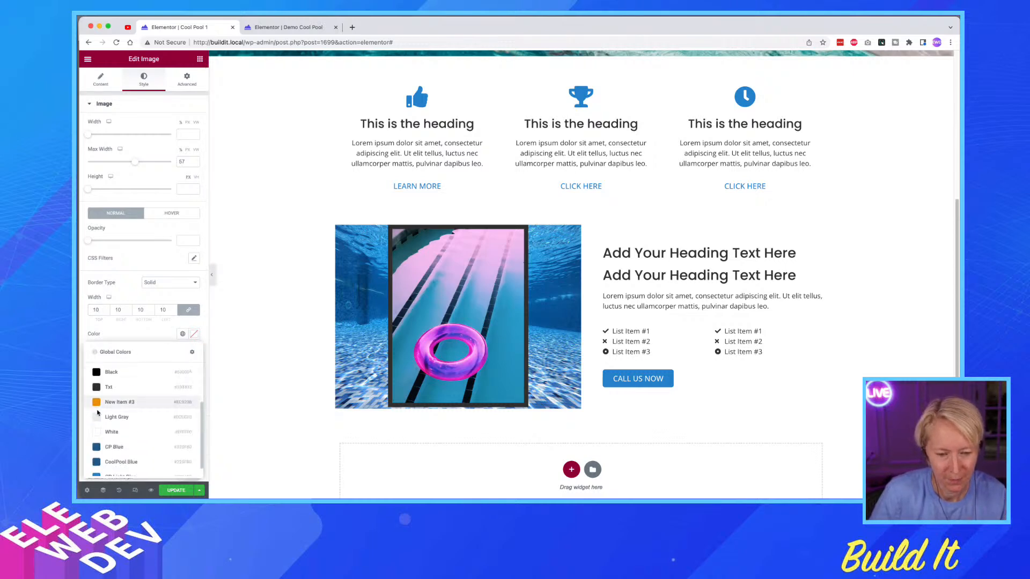
click(113, 432)
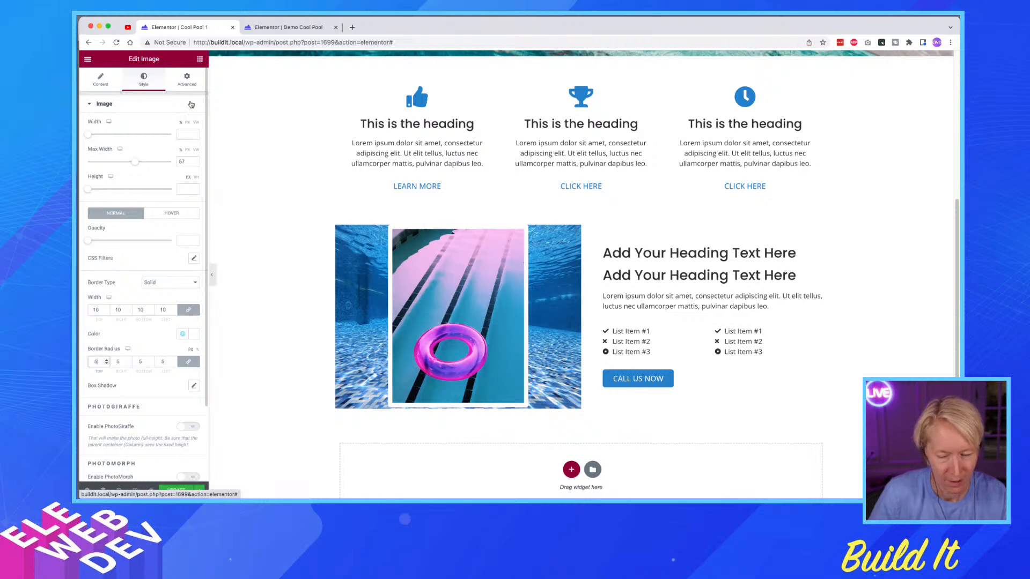
click(187, 80)
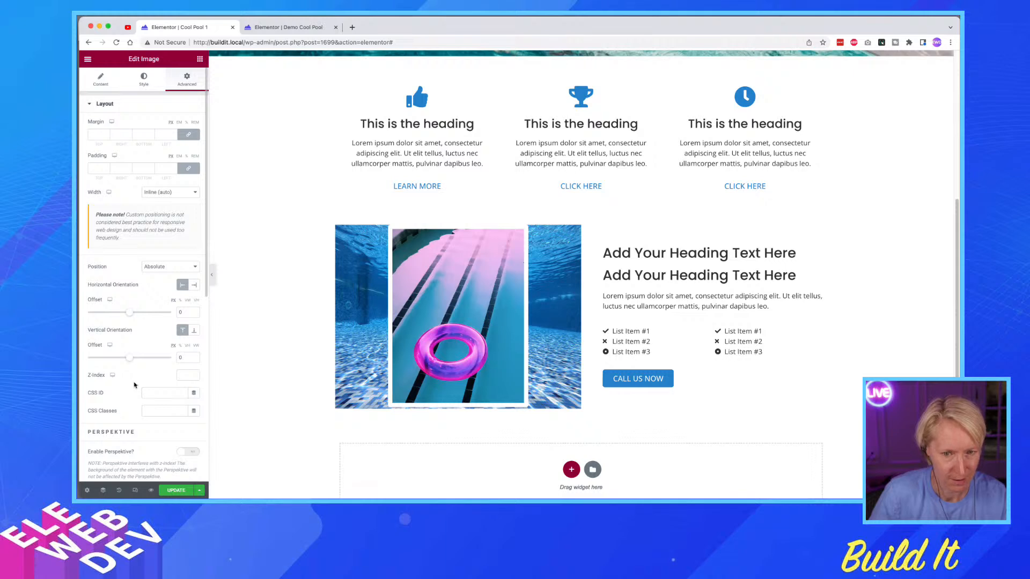
scroll(134, 385, down, 5)
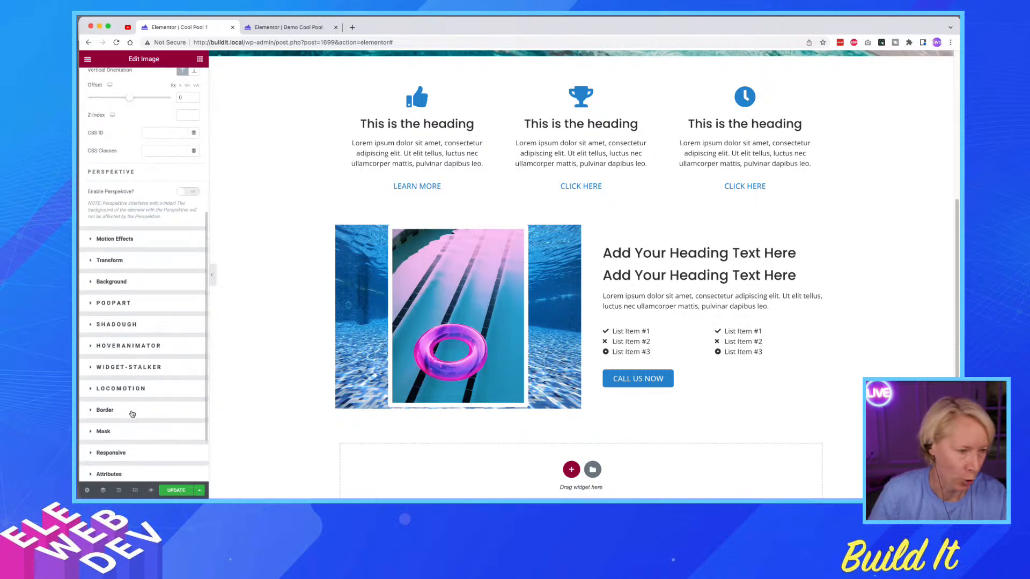
scroll(114, 183, up, 8)
click(143, 90)
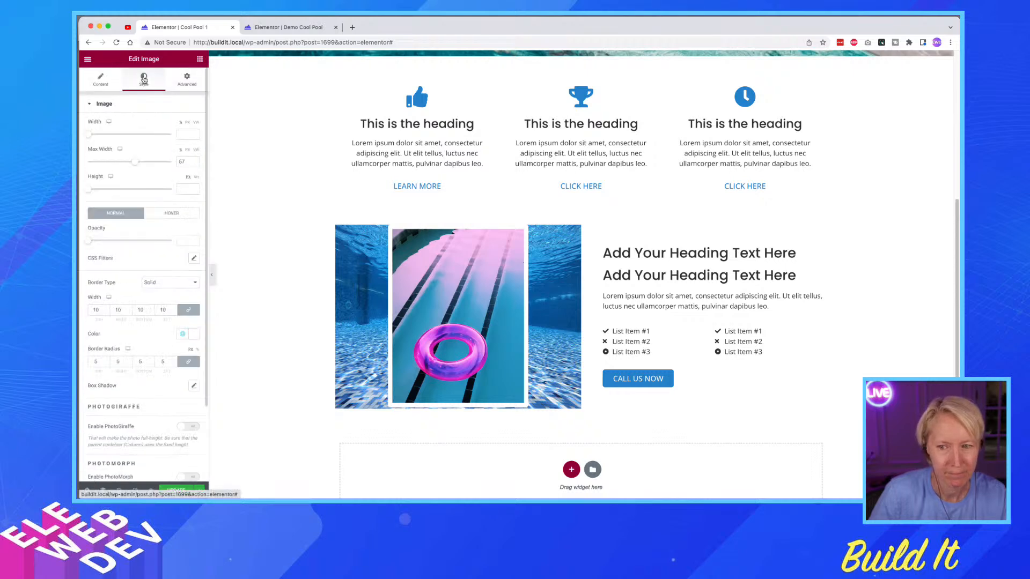
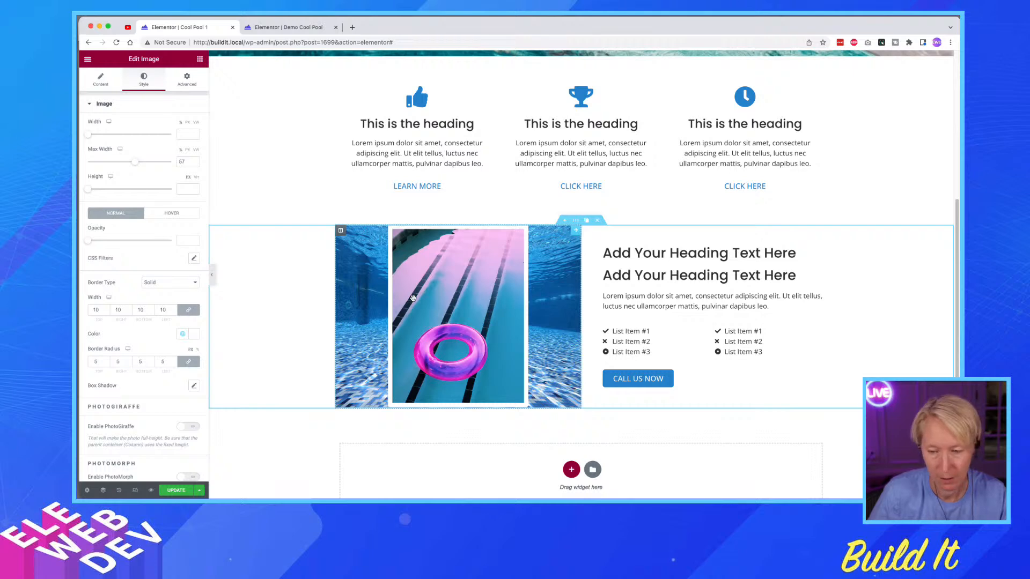
- Set the swim ring image's horizontal offset to -217 in its advanced layout settings
right_click(576, 231)
click(581, 237)
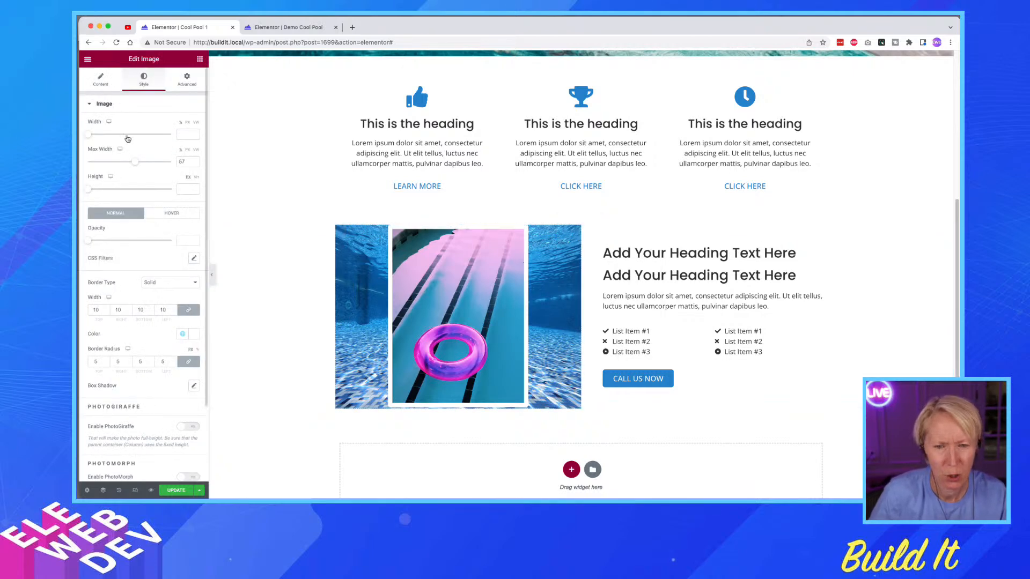
click(187, 79)
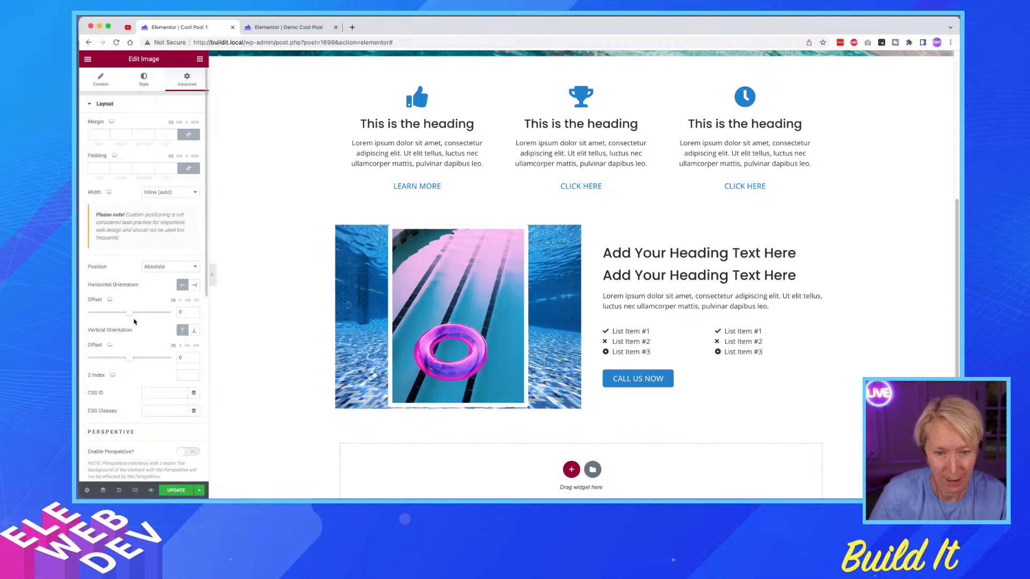
drag(131, 317, 122, 315)
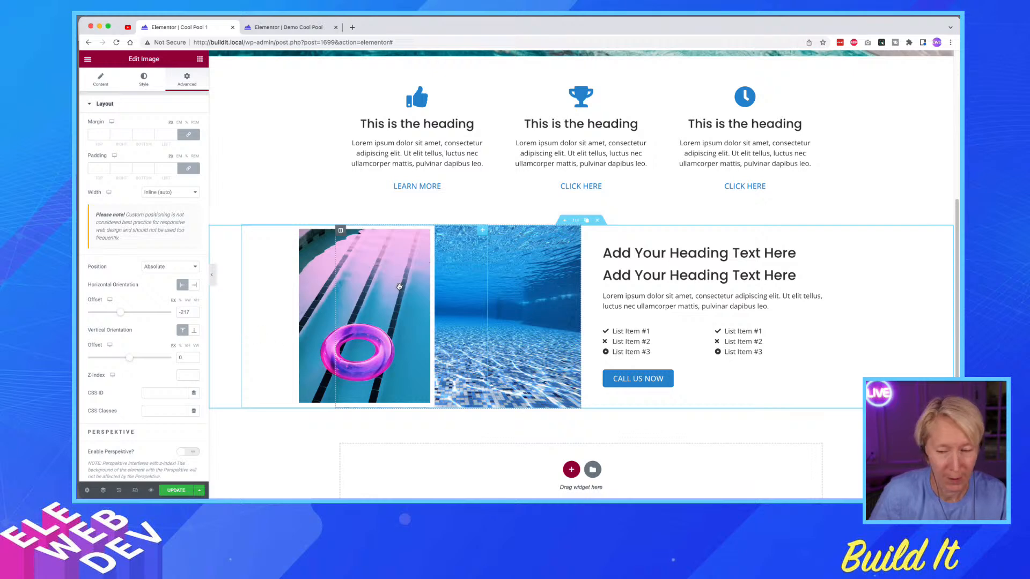
- Check the 10+ box's widget type on the Demo Cool Pool page, and add an Icon Box to the swim ring image's column on Cool Pool 1
click(288, 27)
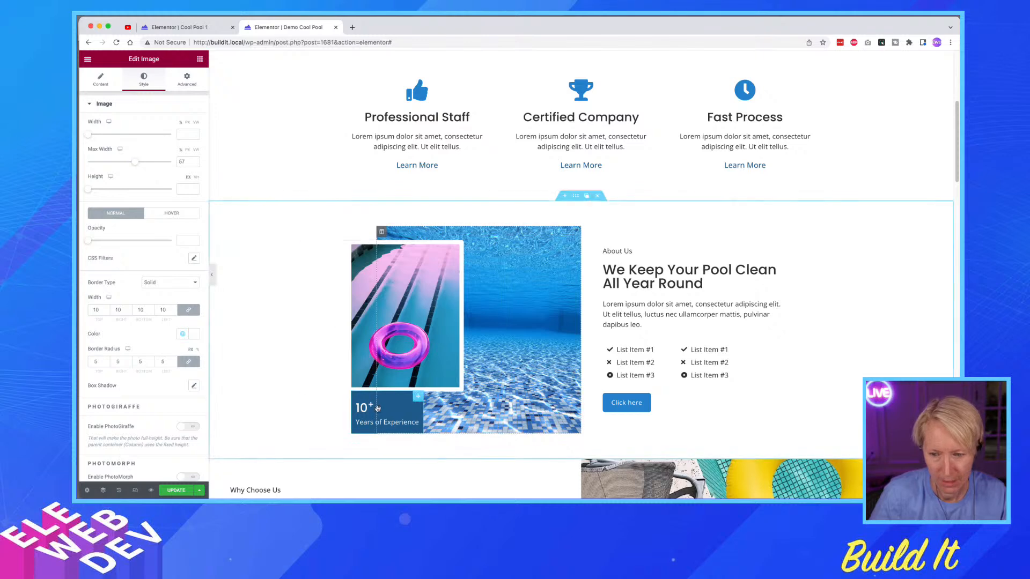
right_click(419, 397)
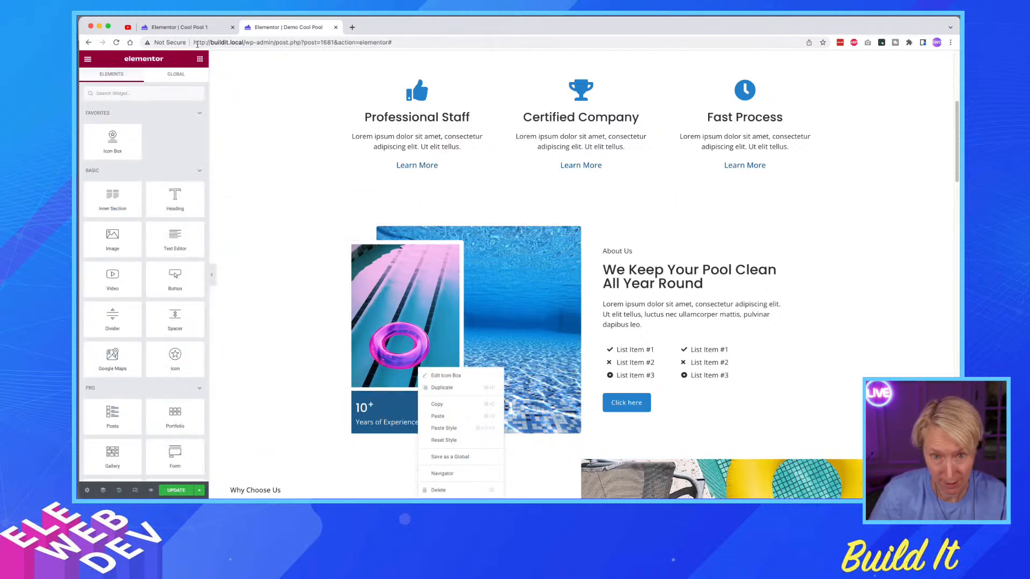
click(197, 28)
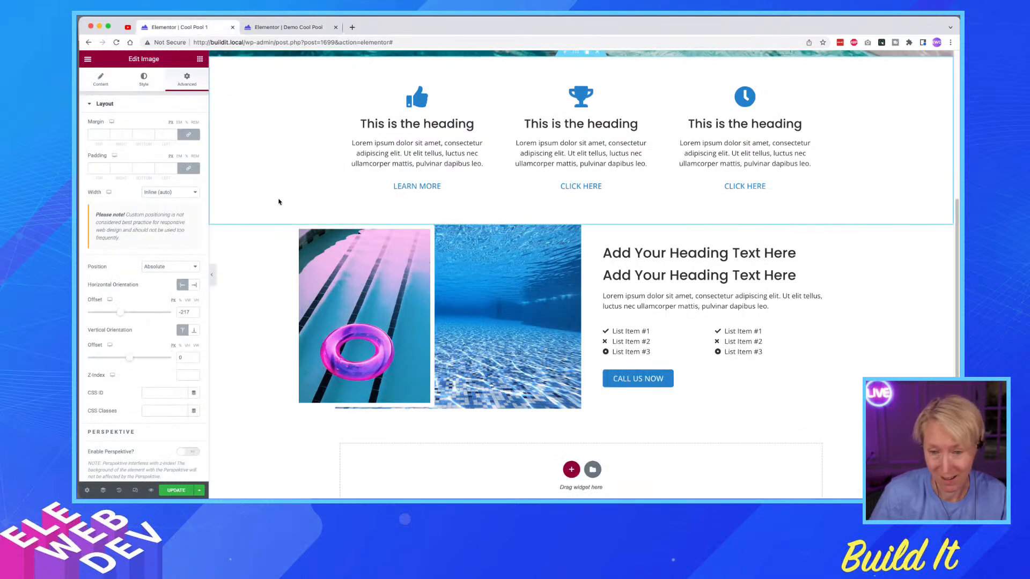
click(200, 59)
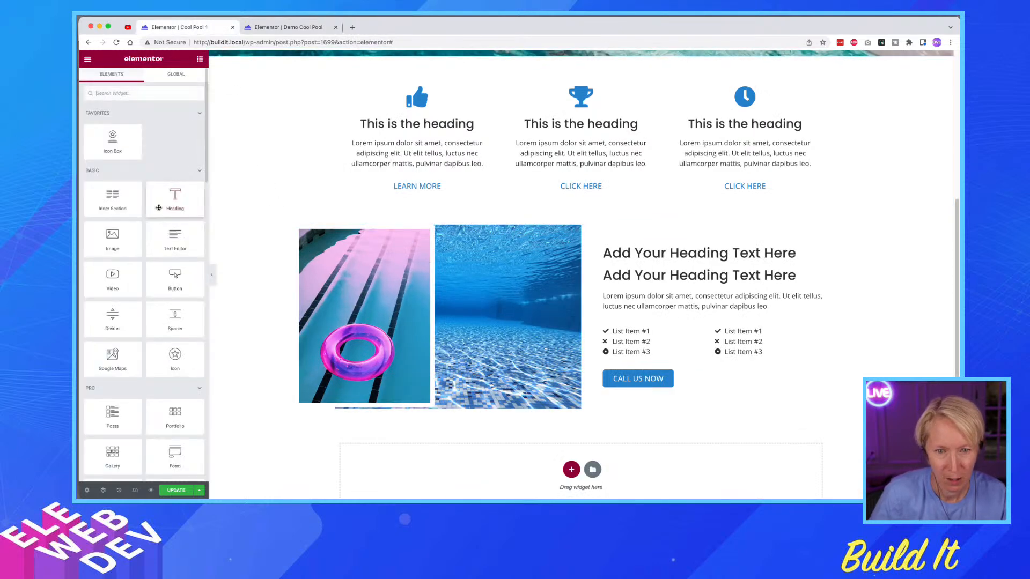
drag(112, 141, 411, 367)
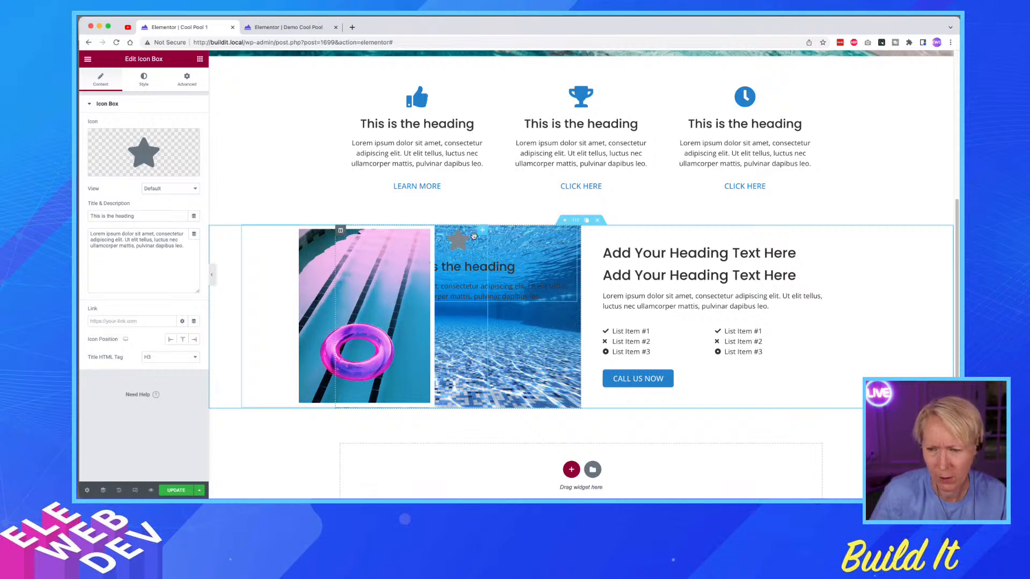
- Reduce the swim ring image's Max Width to 43 in its style settings
right_click(488, 237)
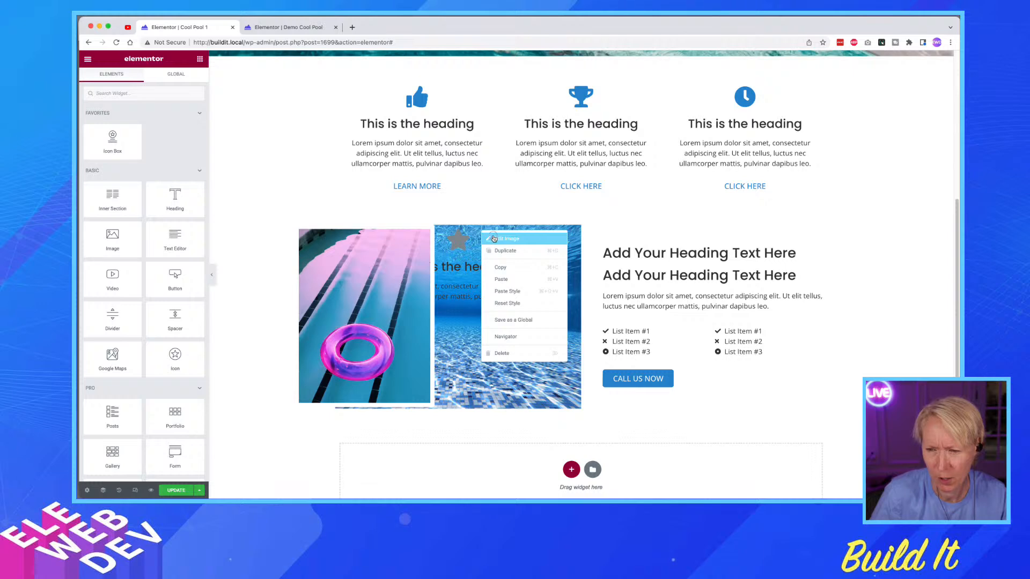
click(505, 239)
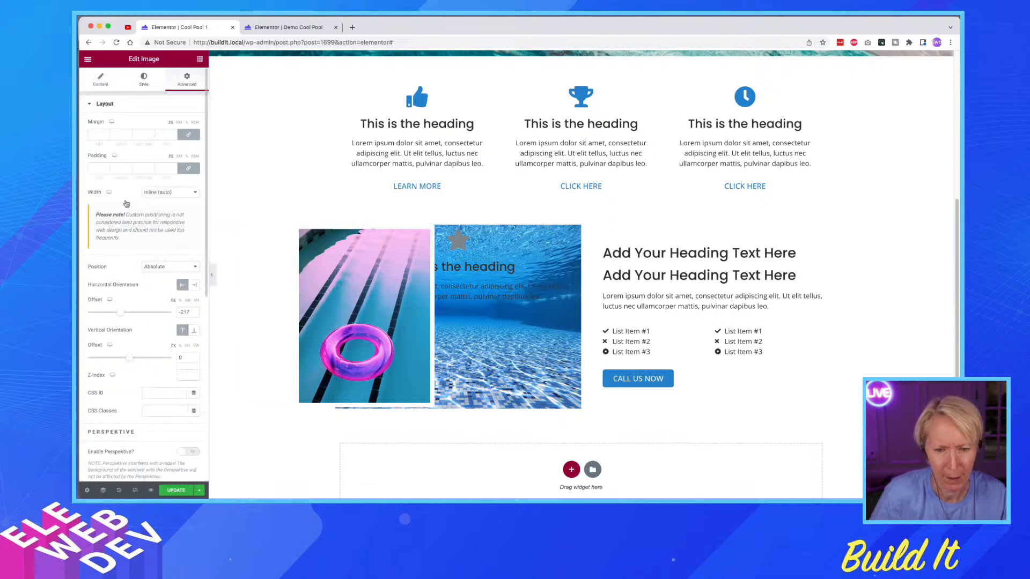
click(143, 81)
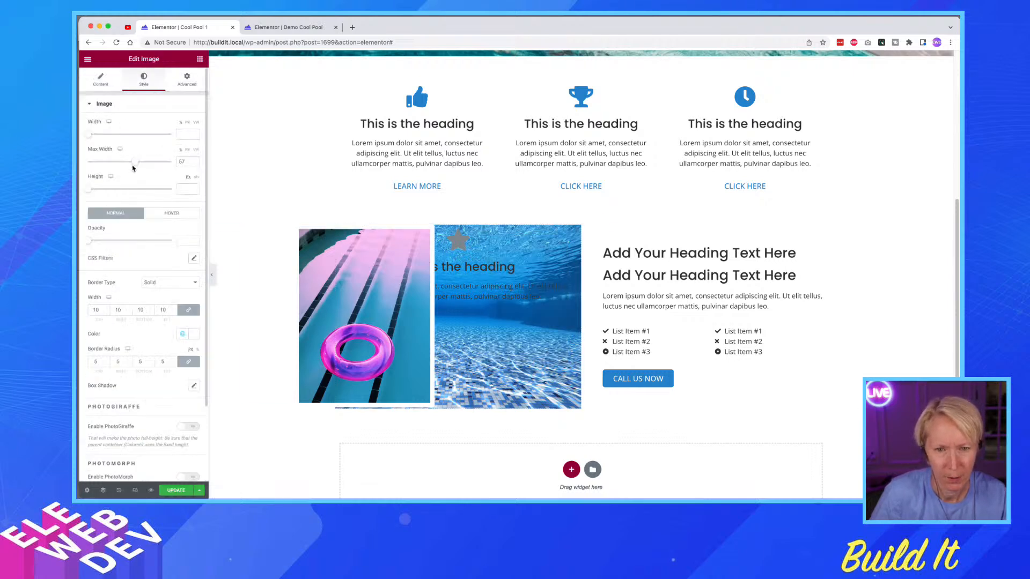
drag(134, 162, 131, 163)
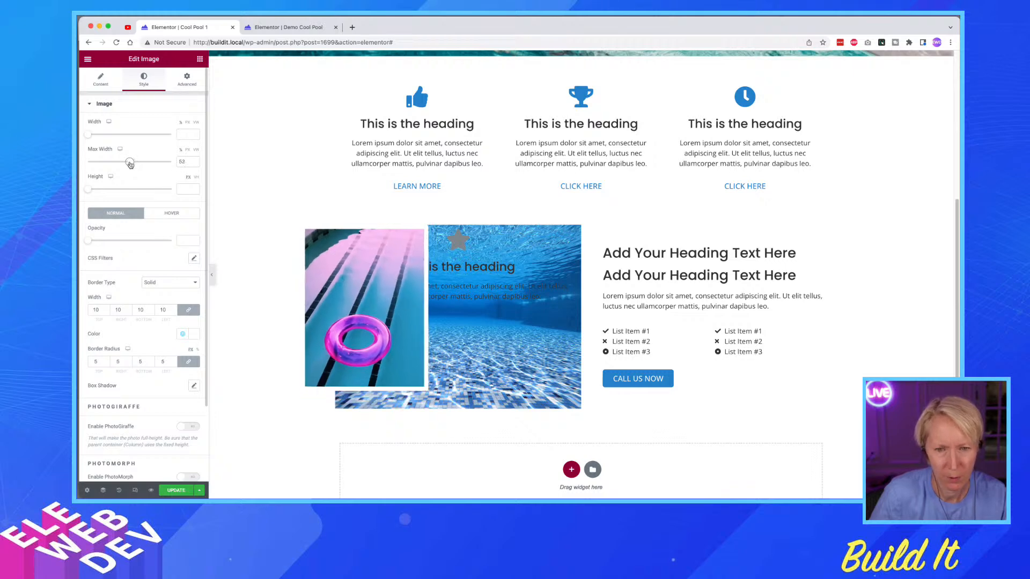
click(193, 164)
click(194, 165)
click(194, 164)
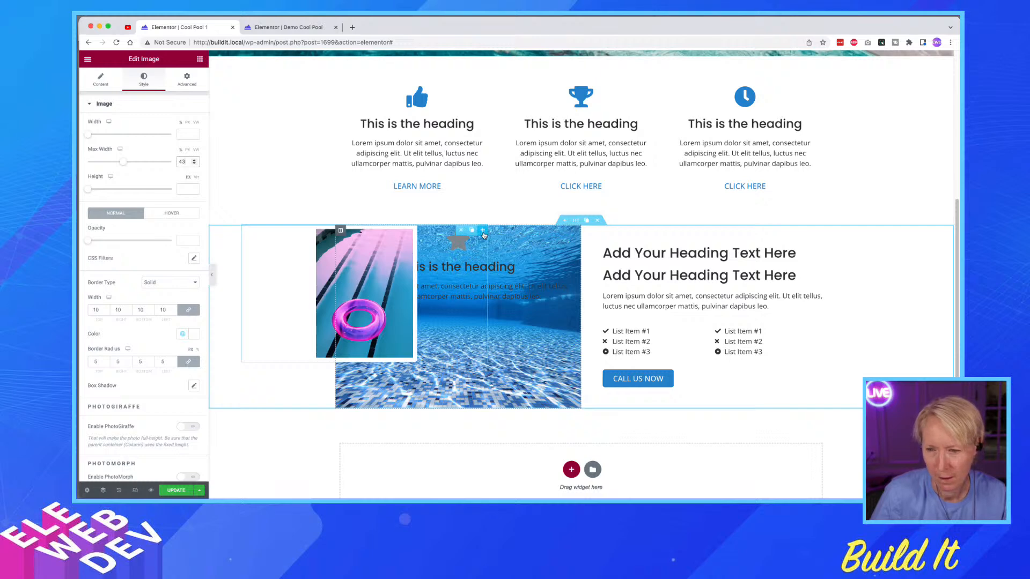
- Open the Navigator, select the Icon Box in the swim ring image's column and remove its star icon
right_click(482, 232)
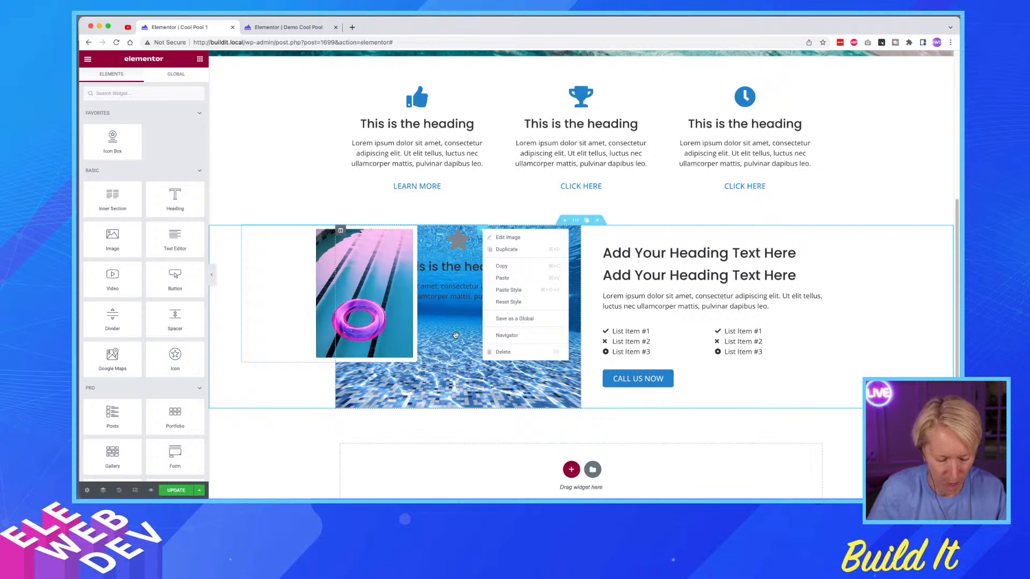
key(super+i)
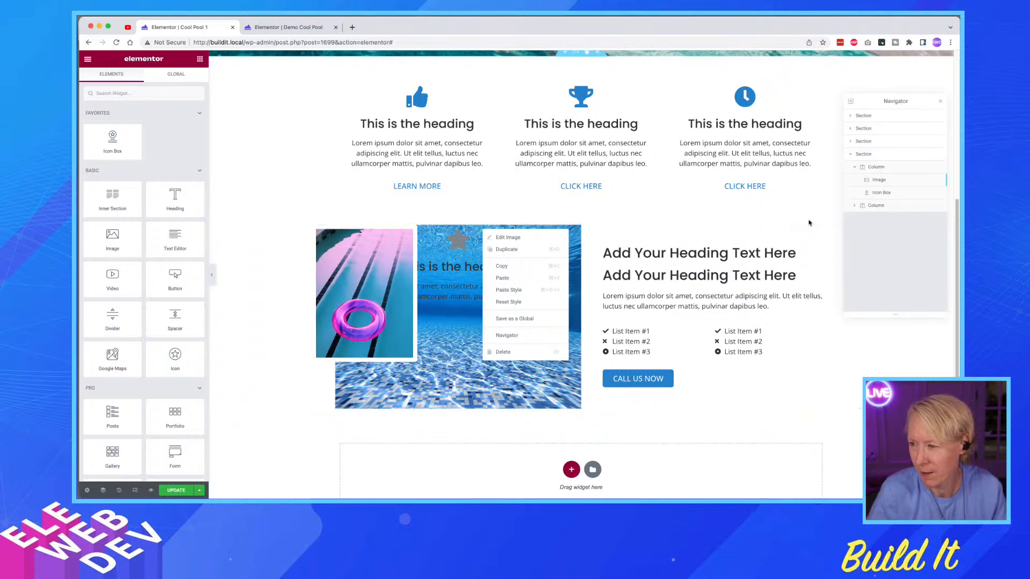
click(881, 194)
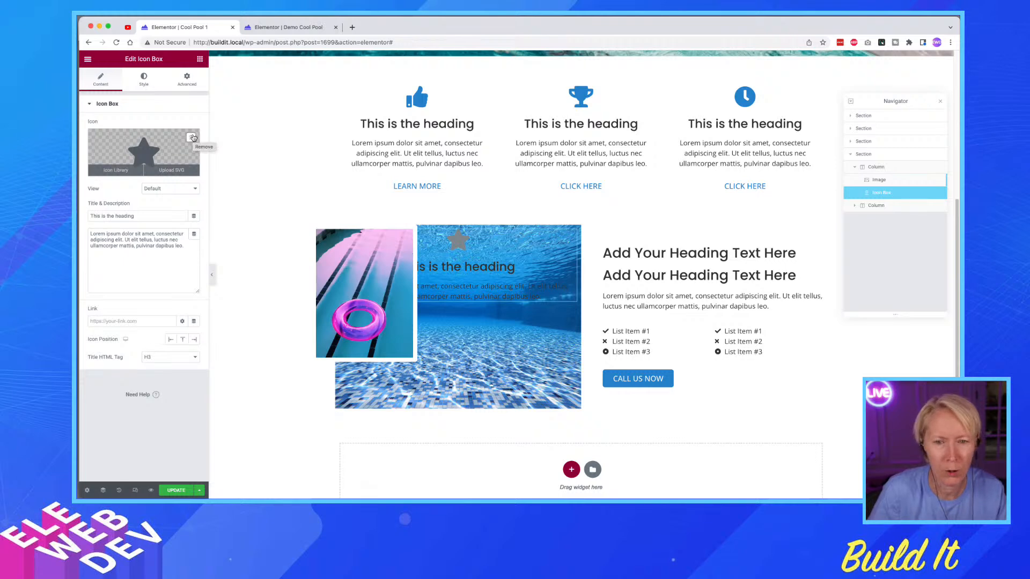
click(193, 139)
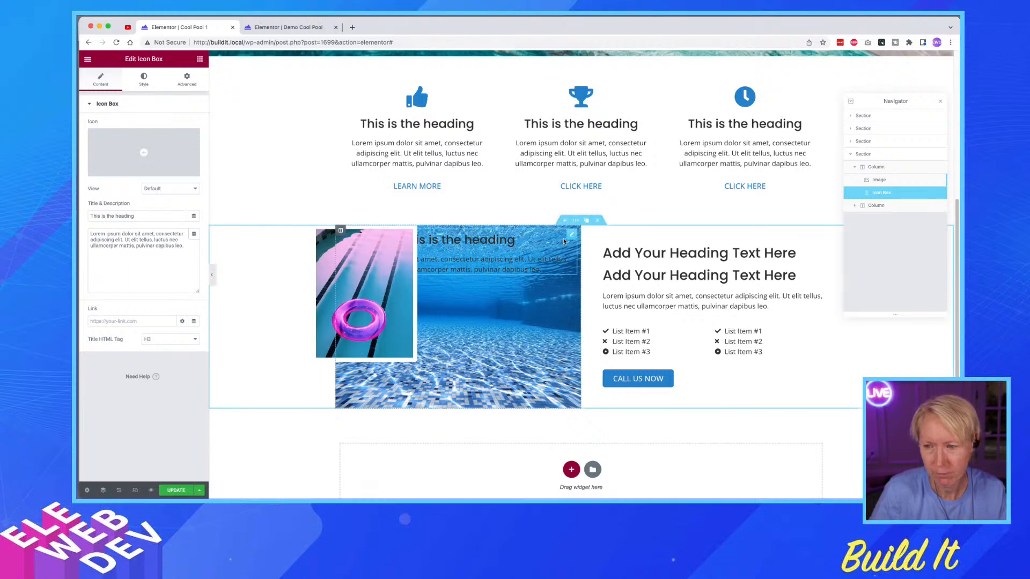
right_click(573, 237)
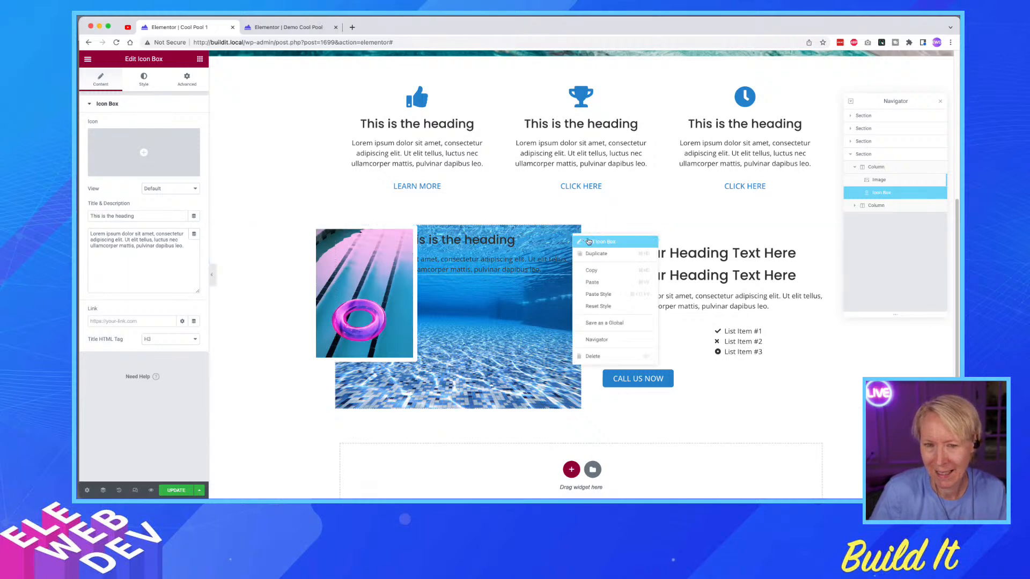
click(589, 242)
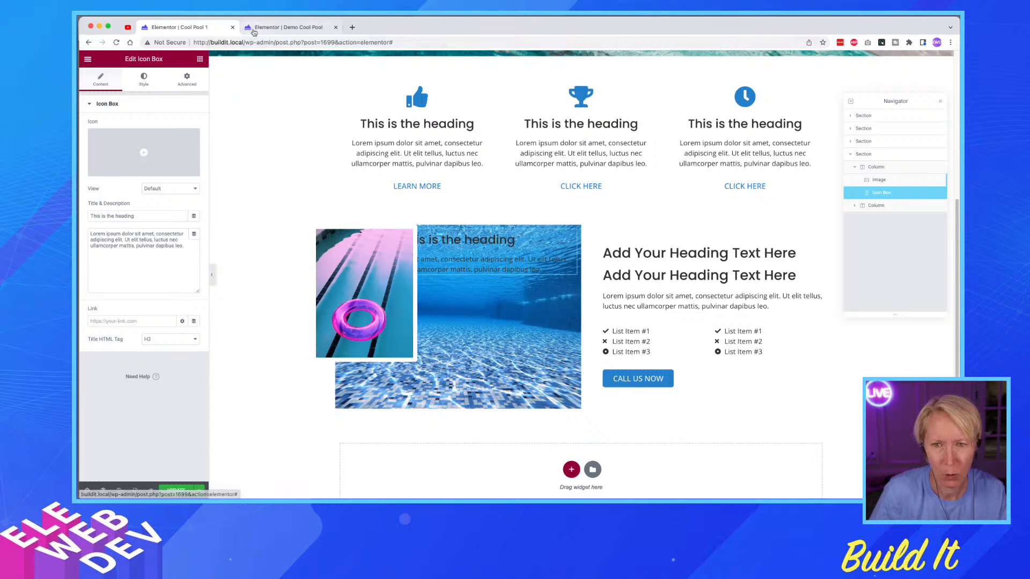
- On the Demo Cool Pool page, examine the 10+ Years of Experience box's content, style and advanced background settings
click(288, 27)
click(315, 432)
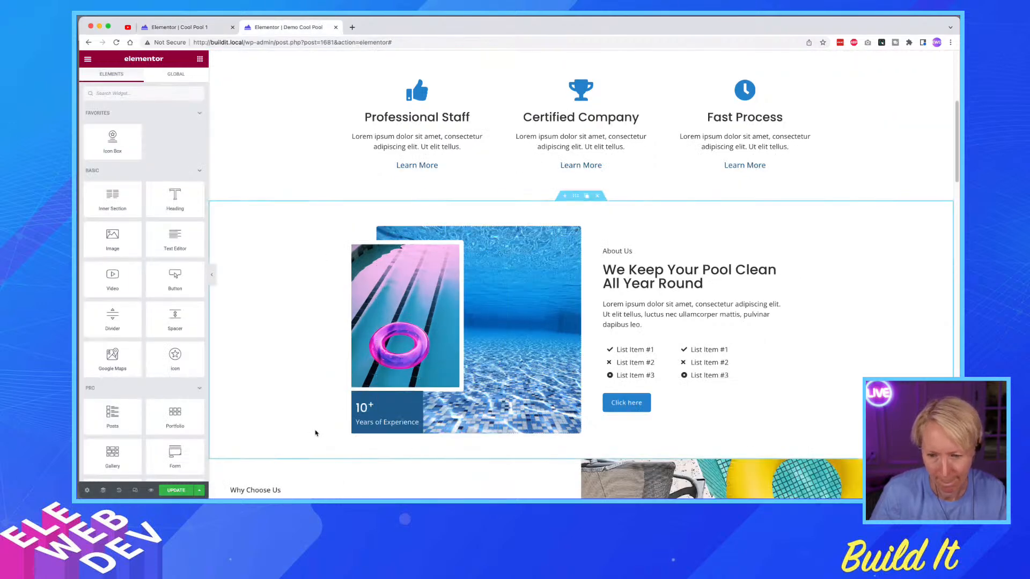
right_click(417, 398)
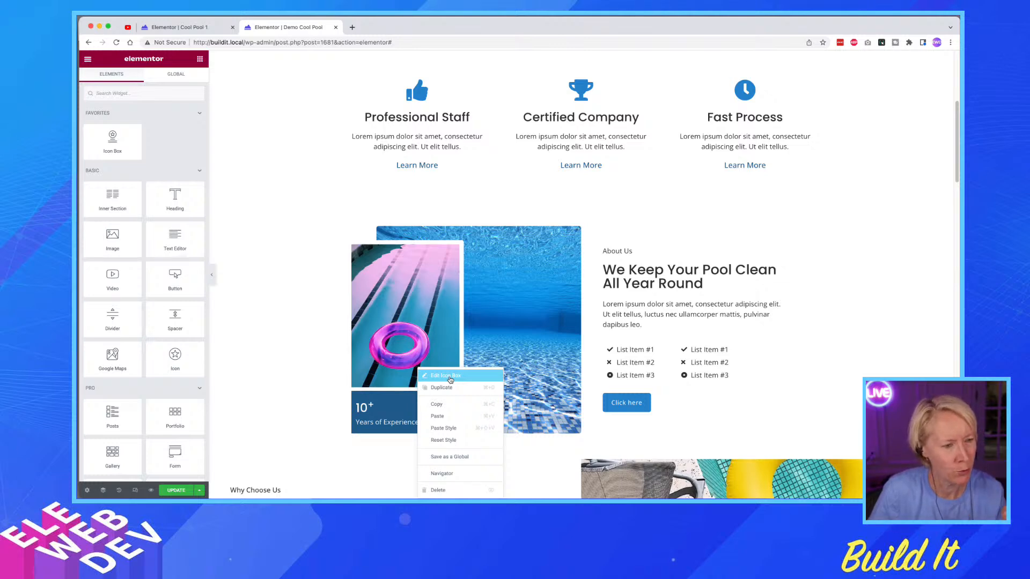
click(450, 378)
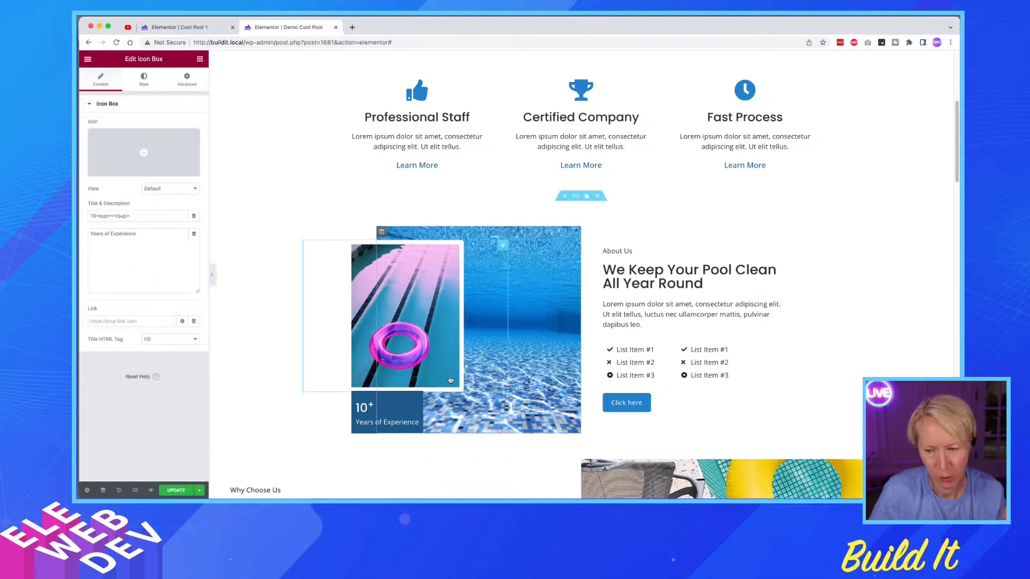
click(145, 81)
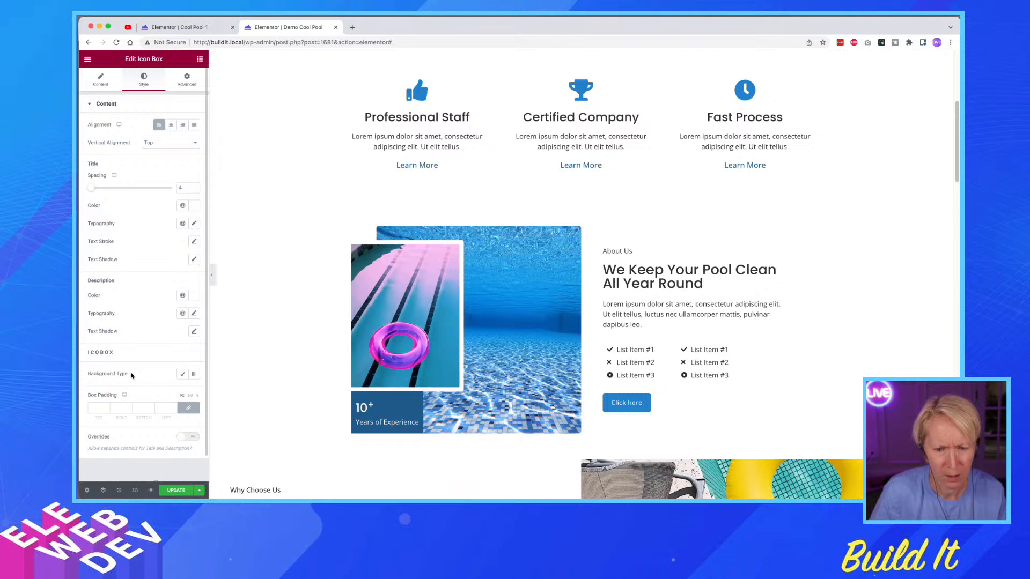
click(187, 80)
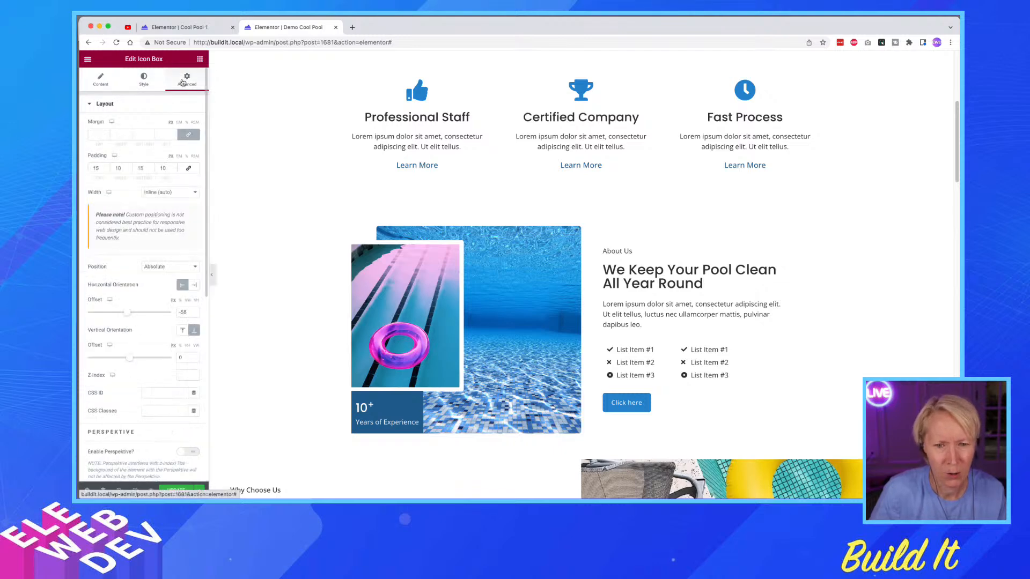
scroll(137, 349, down, 5)
scroll(137, 366, down, 2)
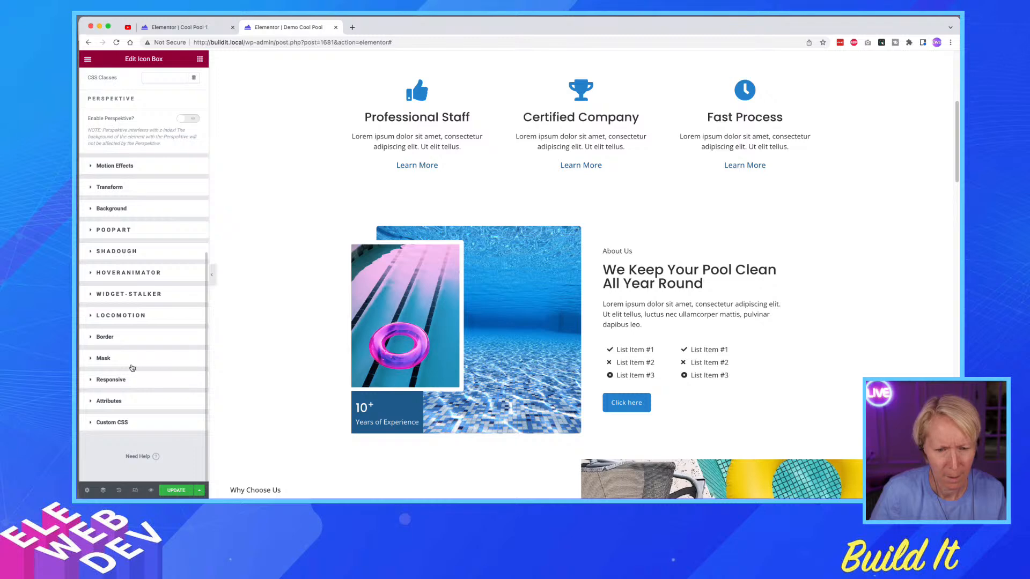
click(124, 209)
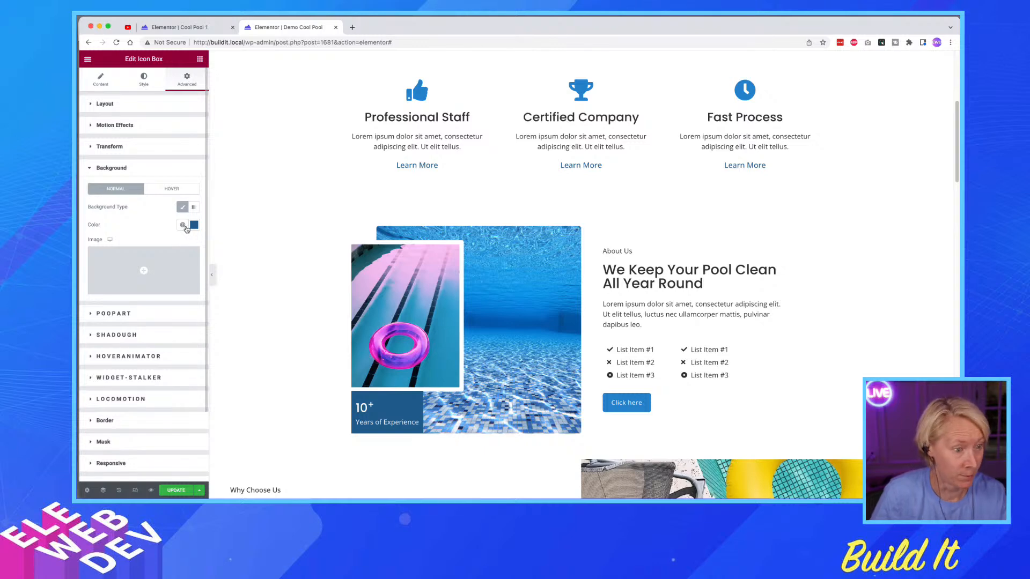
- Return to the Cool Pool 1 page and give the Icon Box a classic background in the global CoolPool Blue
click(190, 31)
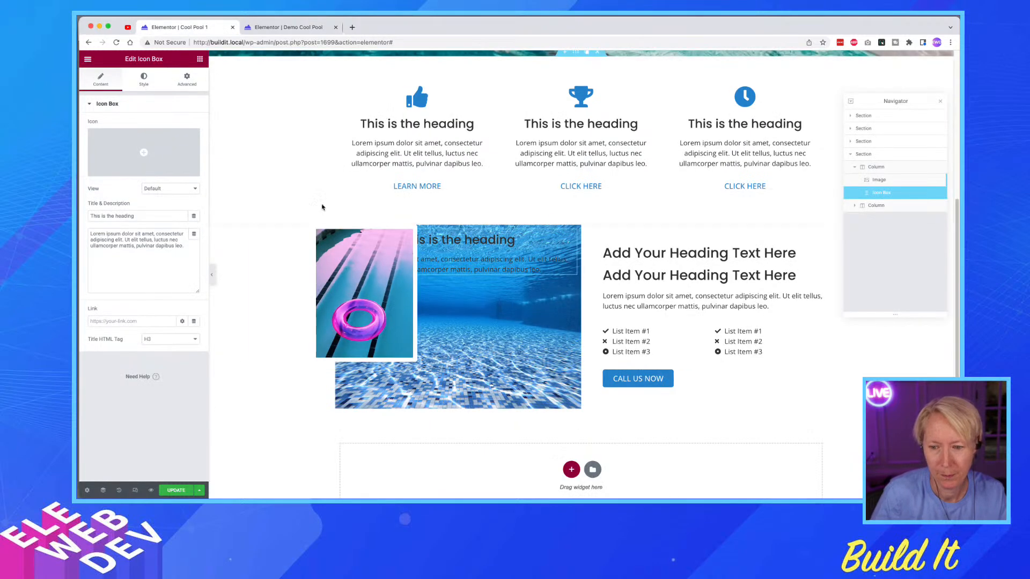
click(145, 78)
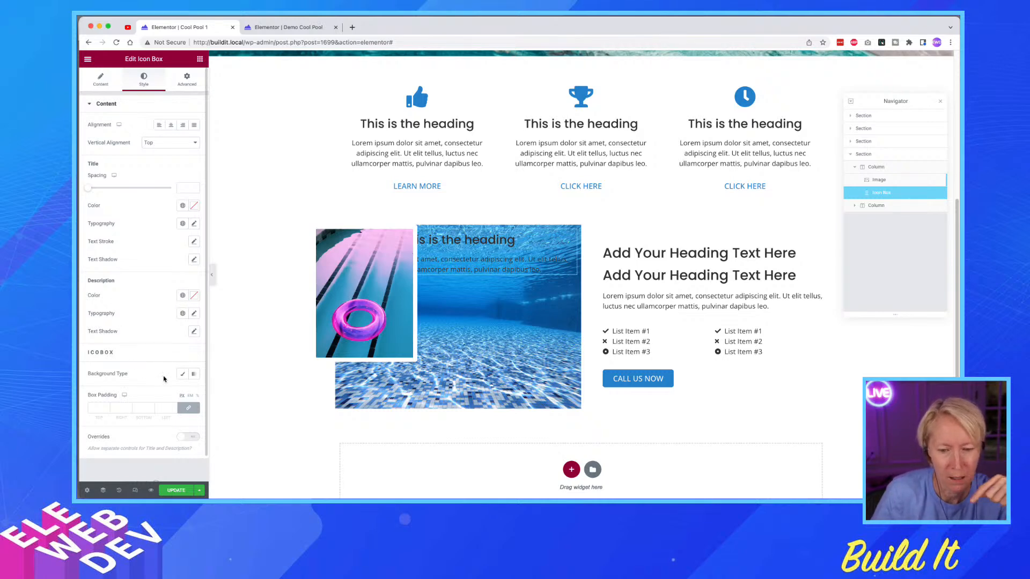
click(183, 374)
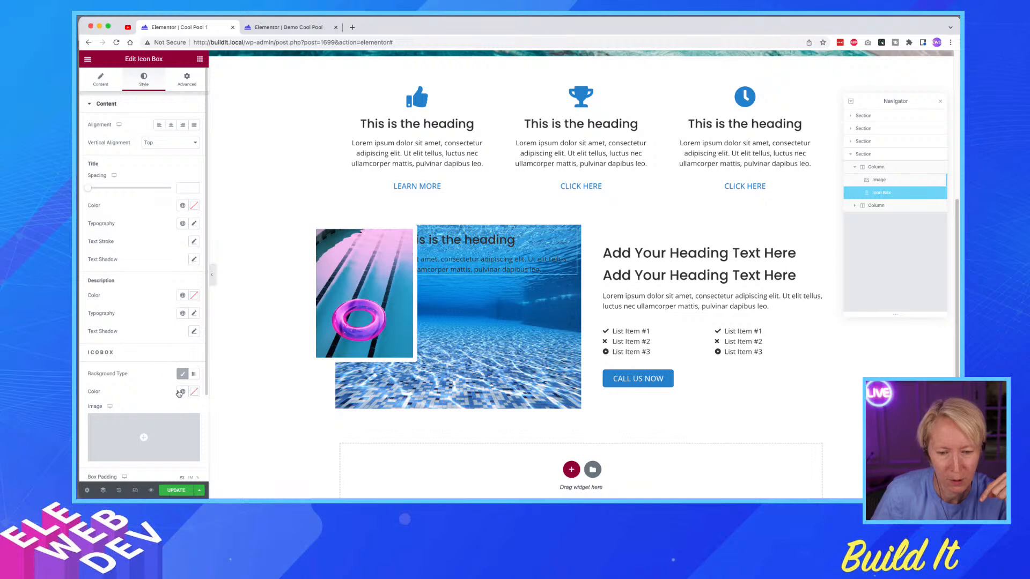
click(180, 392)
scroll(129, 333, down, 3)
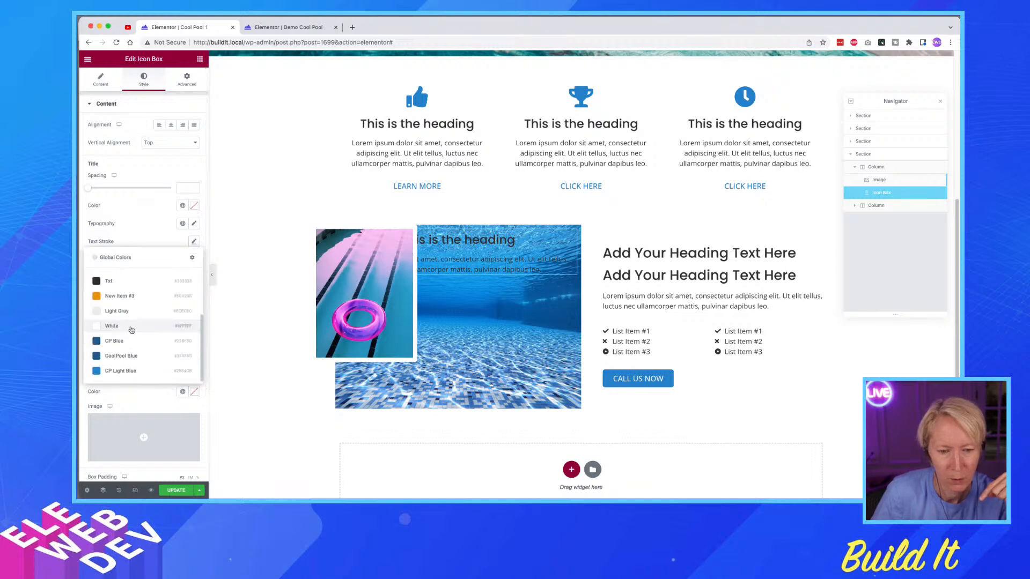
click(124, 354)
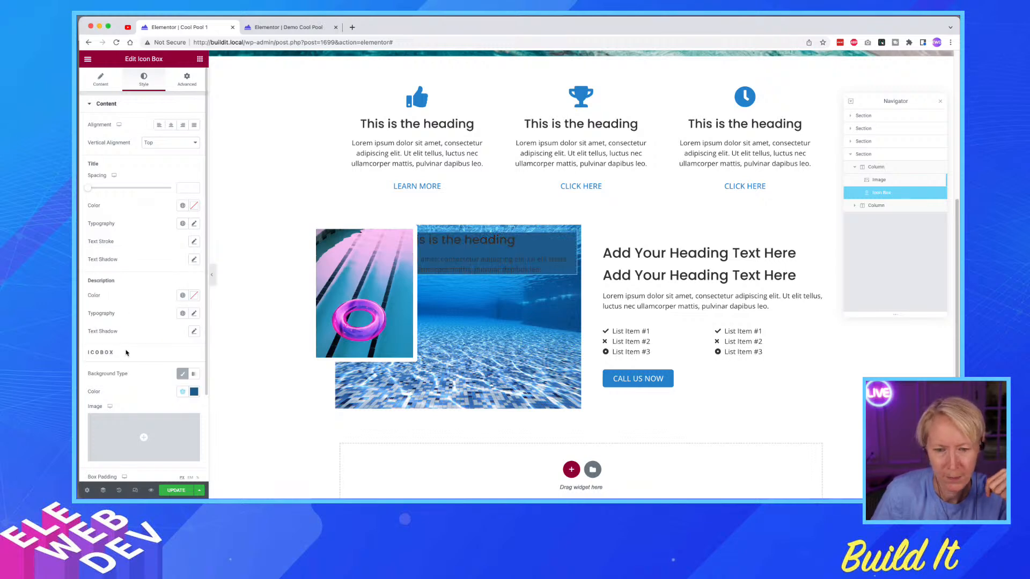
- Set the Icon Box's position to Absolute and its width to Inline (auto)
click(188, 79)
click(170, 217)
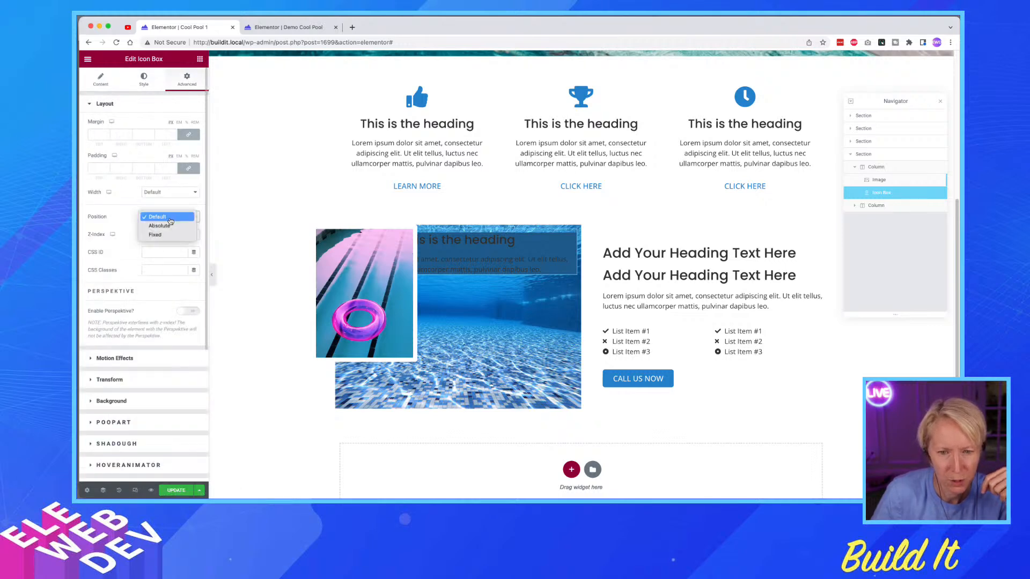
click(169, 225)
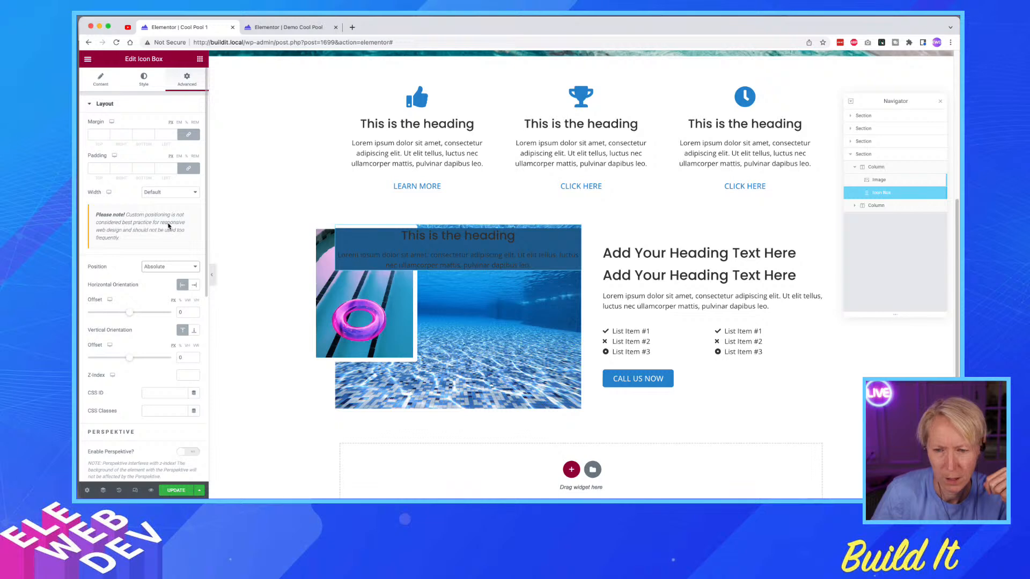
click(161, 191)
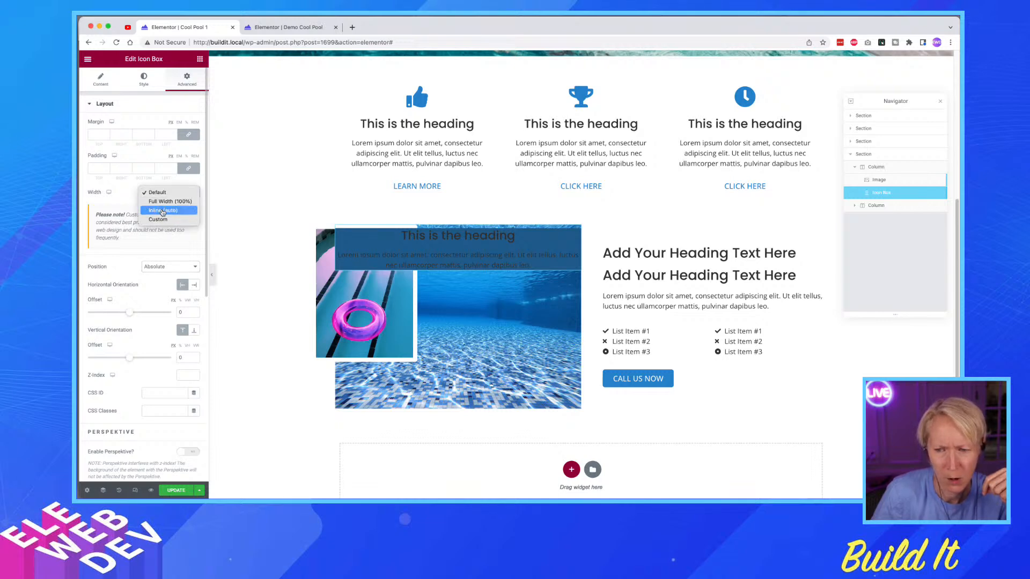
click(162, 211)
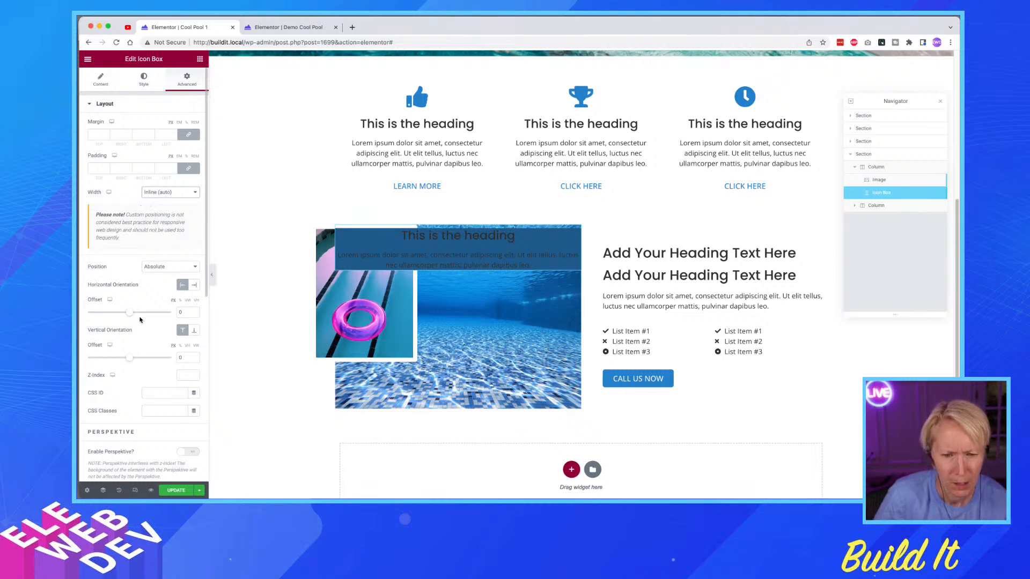
click(143, 80)
click(179, 76)
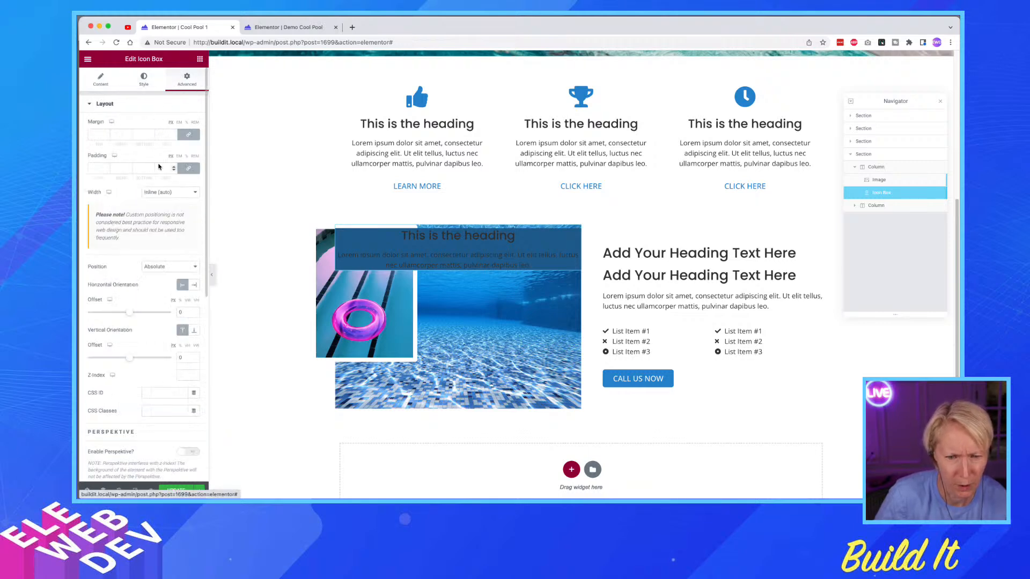
click(142, 79)
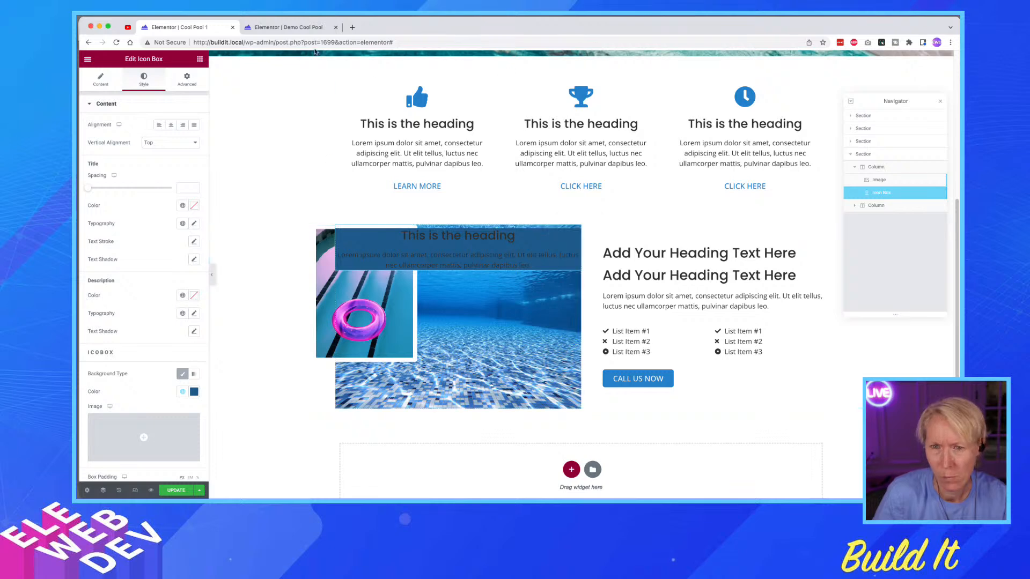
- Check the experience box on the Demo Cool Pool page and replace the Cool Pool 1 Icon Box's title with "10+"
click(293, 25)
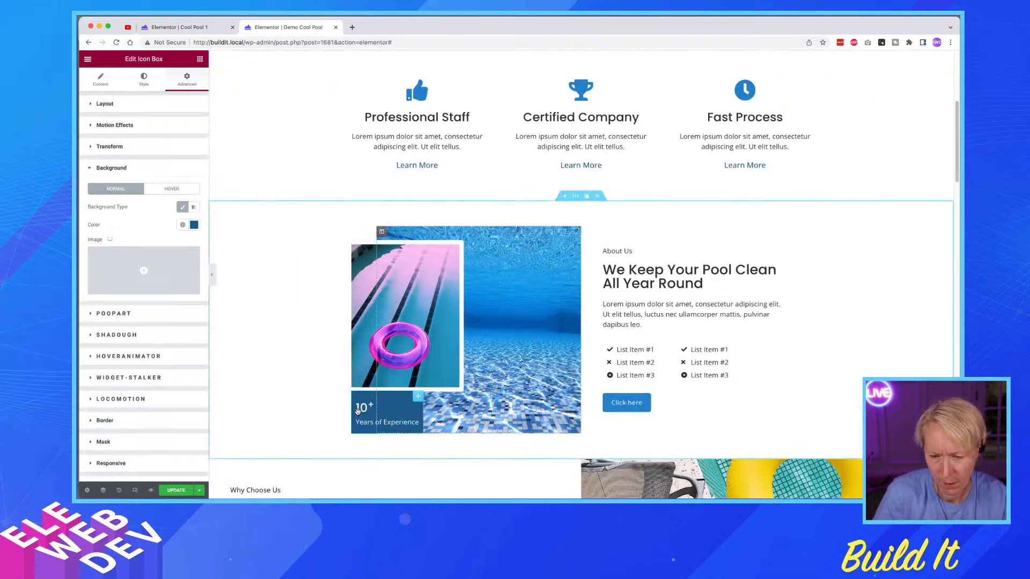
click(197, 24)
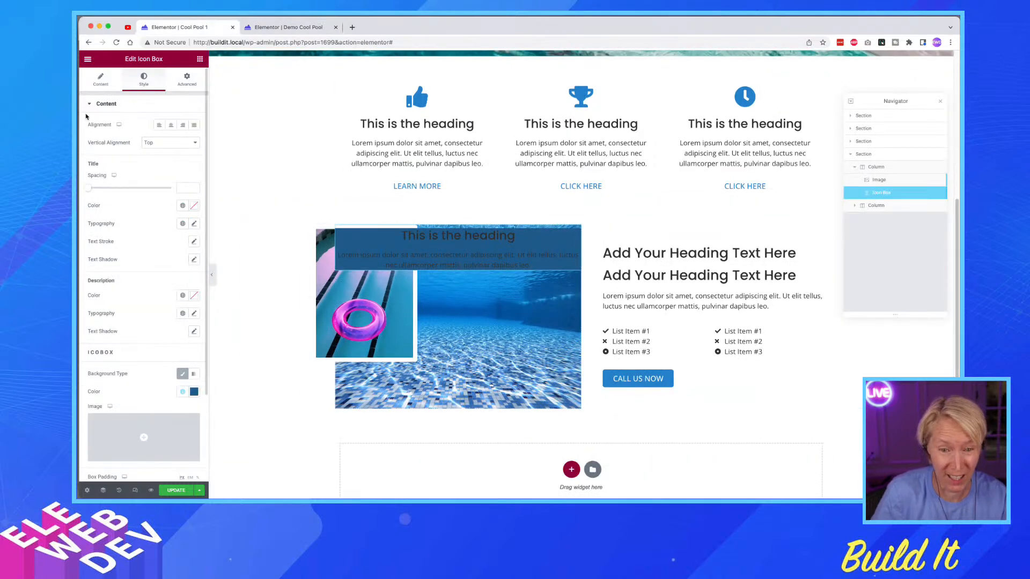
right_click(577, 230)
click(589, 238)
click(100, 79)
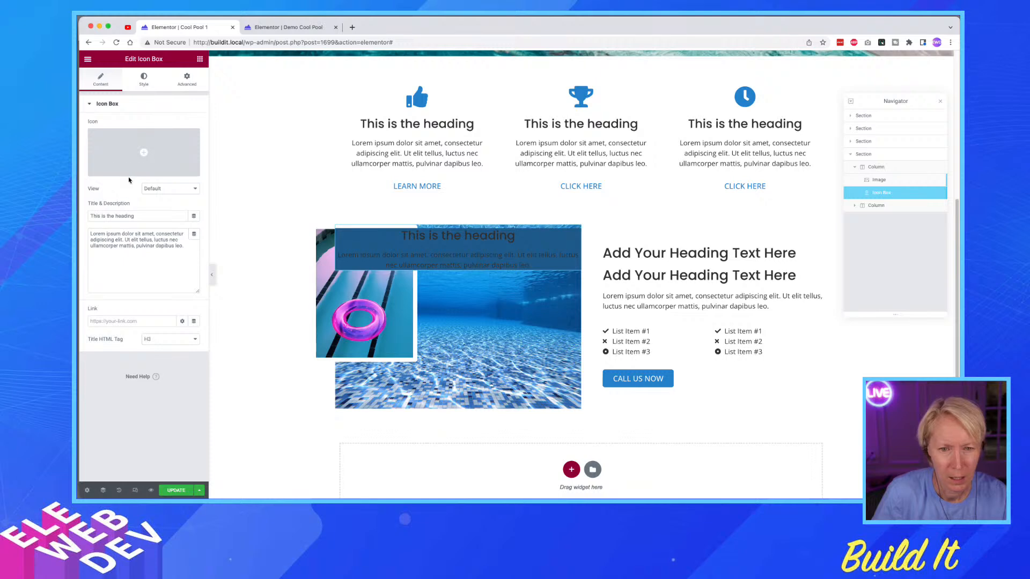
triple_click(136, 216)
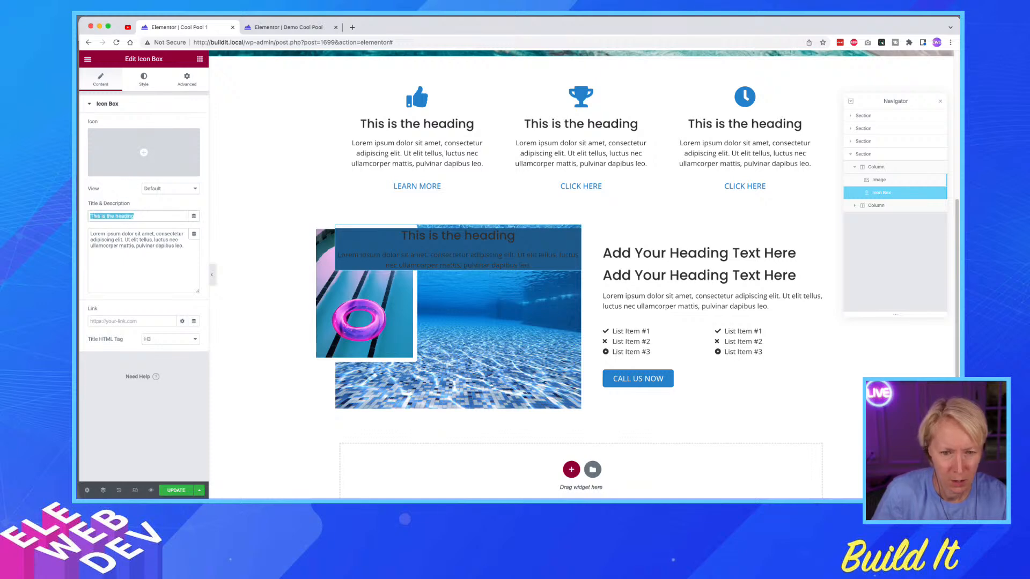
text(T)
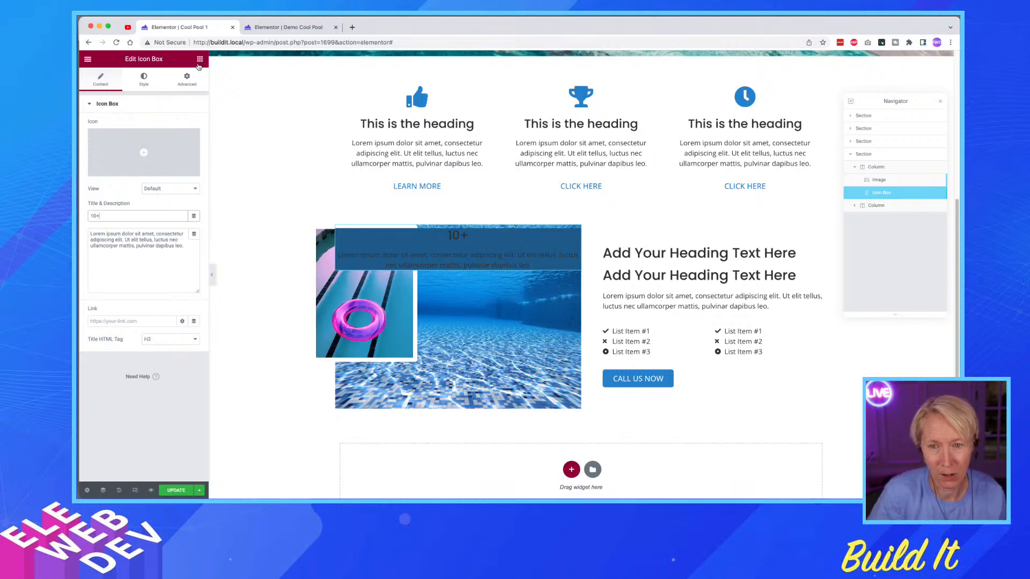
- Compare with the Demo Cool Pool page, then set the Cool Pool 1 Icon Box's title color to the global White
click(284, 29)
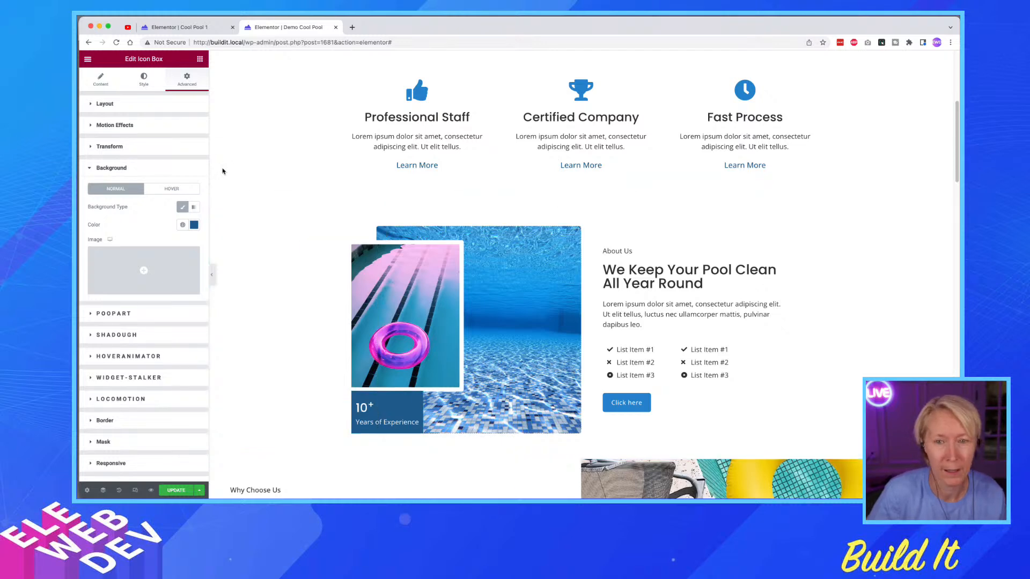
click(183, 28)
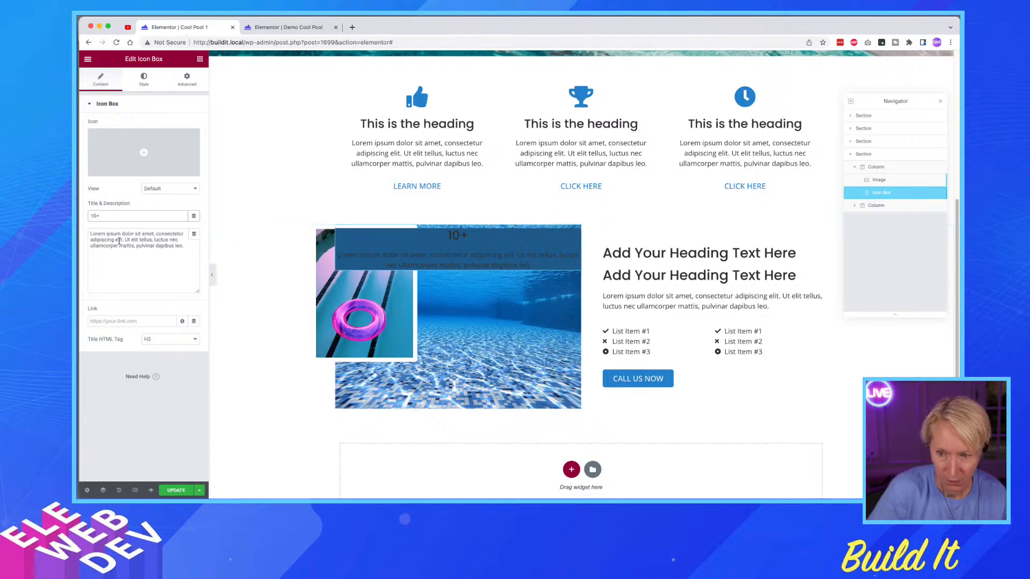
click(141, 79)
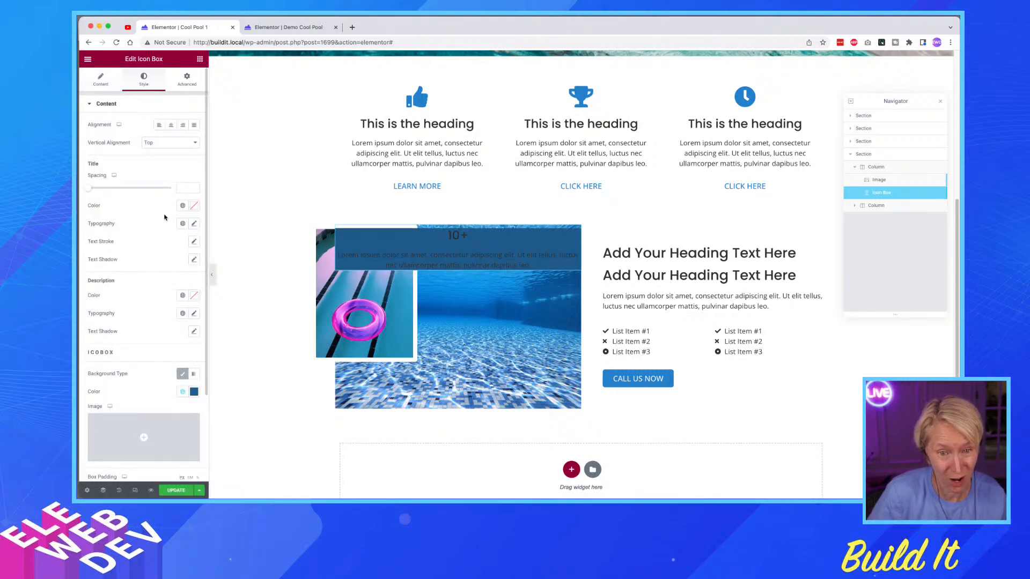
click(183, 206)
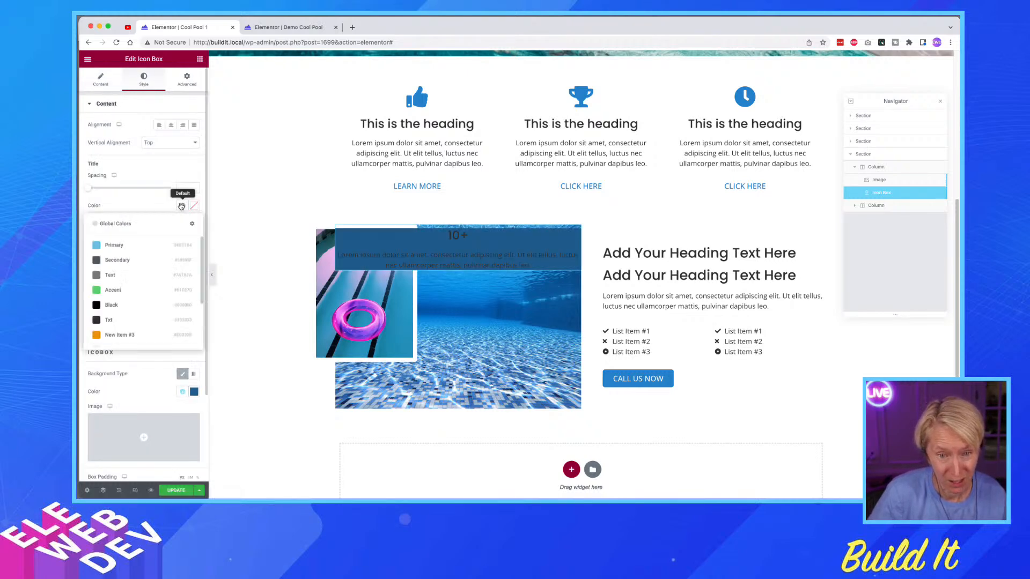
scroll(123, 301, down, 3)
click(113, 294)
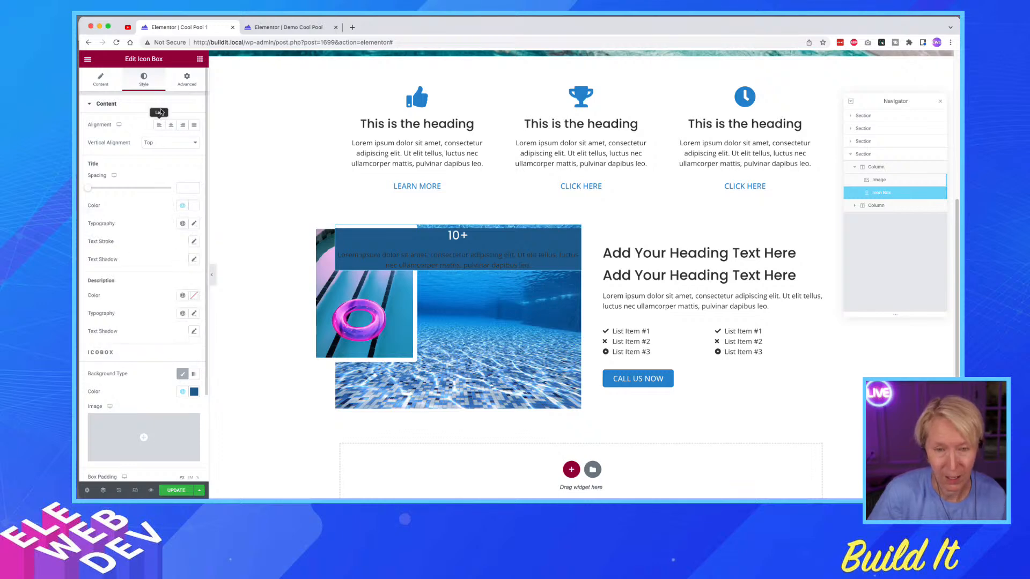
- Make the plus sign in the Icon Box title superscript by changing the title to "10<sup>+</sup>"
click(100, 80)
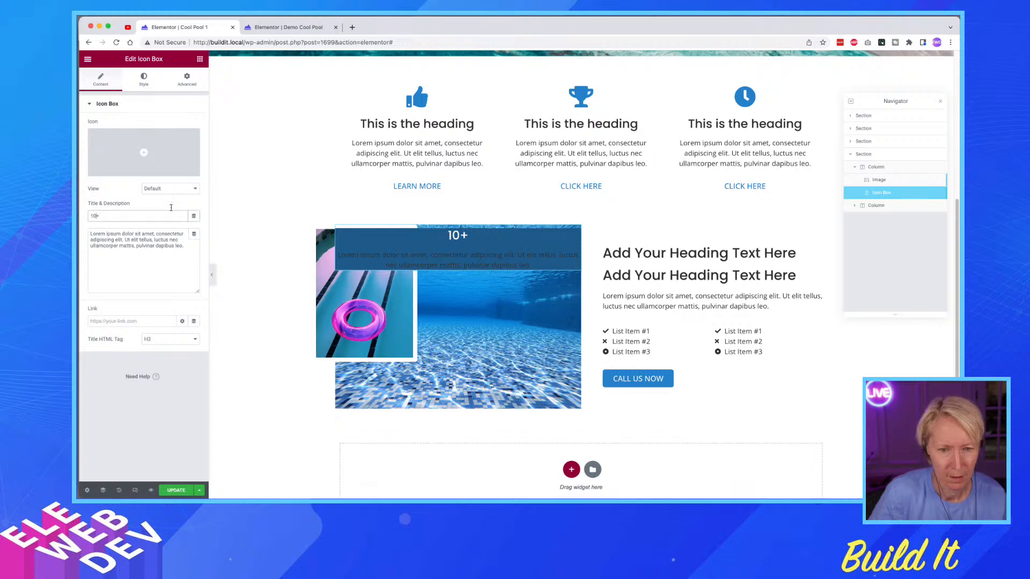
text(<sup>+)
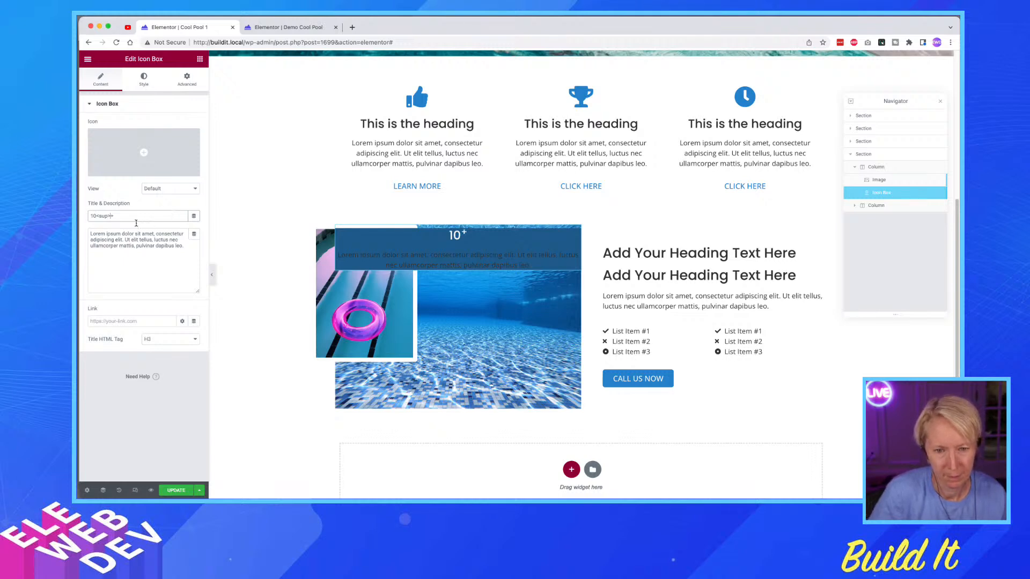
text(</sup)
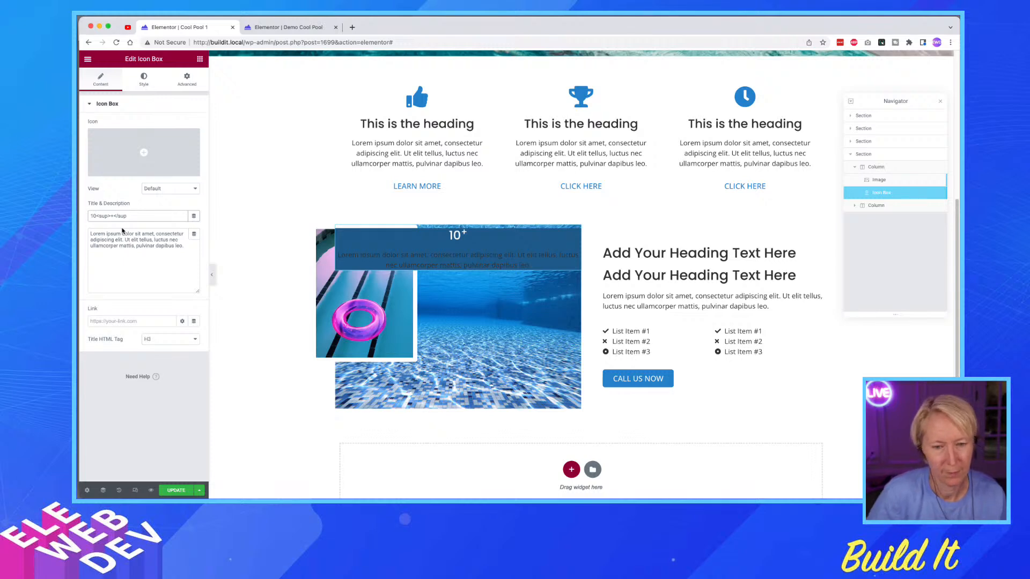
text(>)
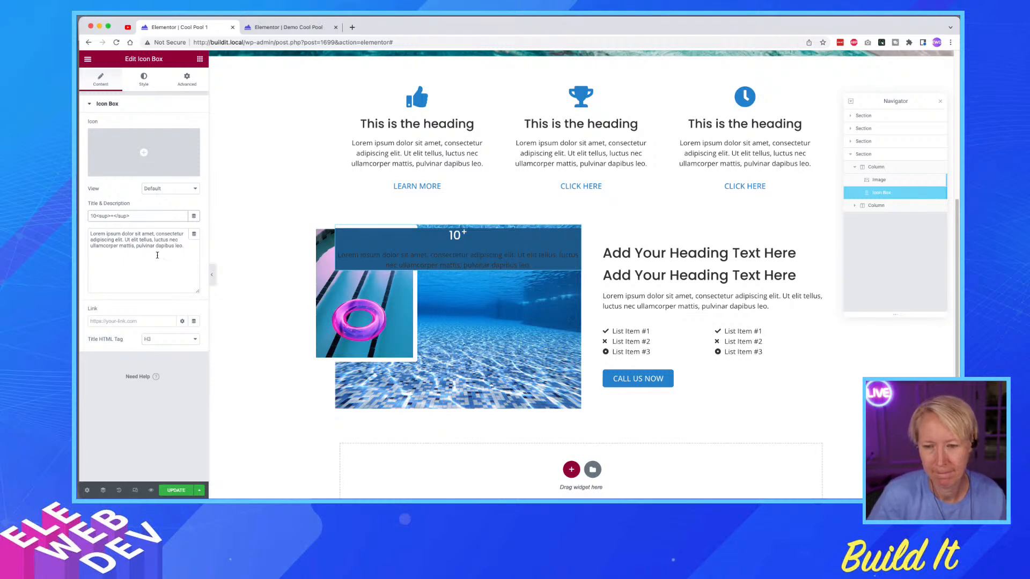
- Set the Icon Box's description color to the global White
click(143, 79)
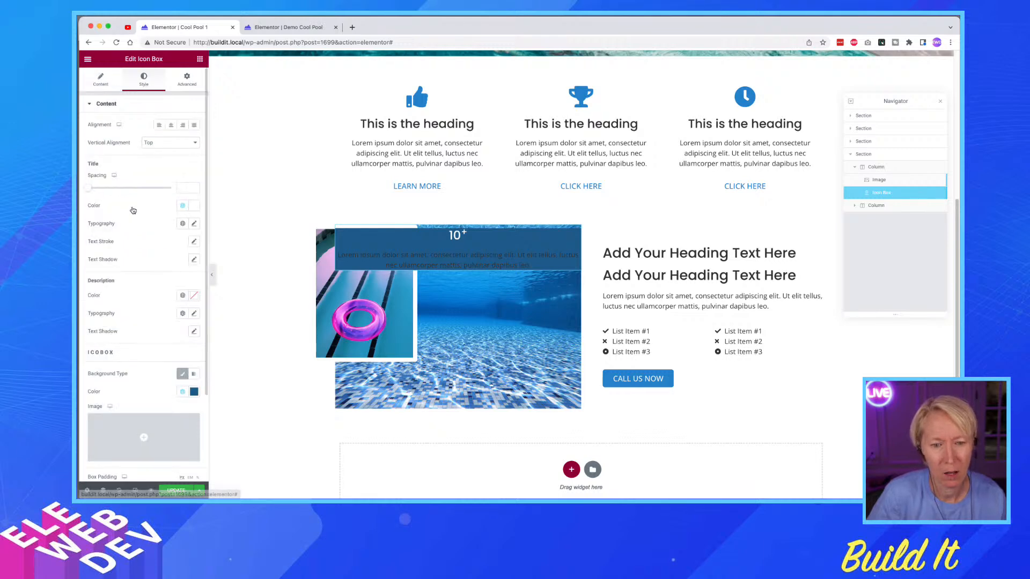
click(182, 295)
scroll(113, 364, down, 5)
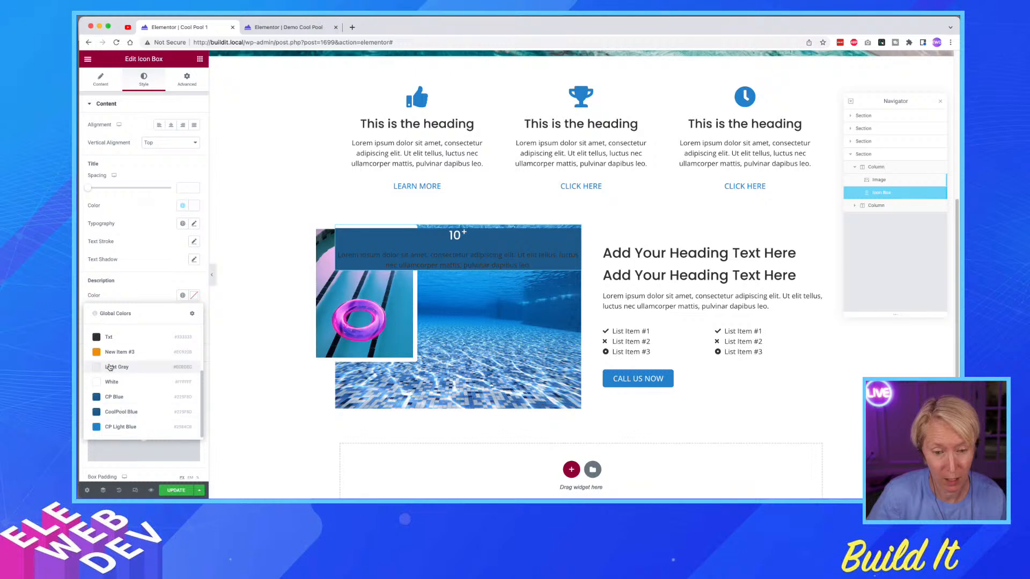
click(111, 382)
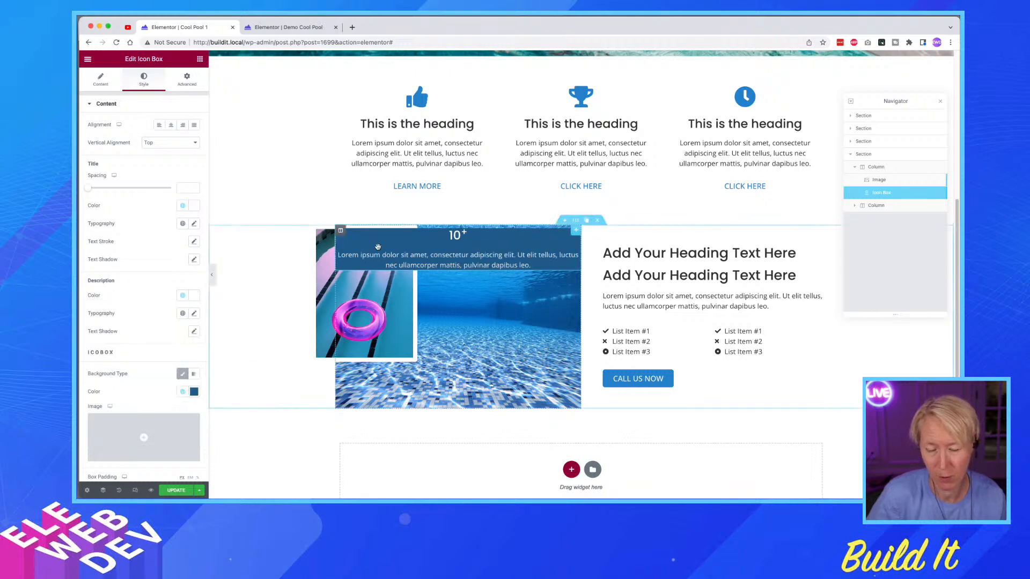
- Check the wording on the Demo Cool Pool page and replace the Cool Pool 1 Icon Box's description with "Years of Experience"
click(104, 81)
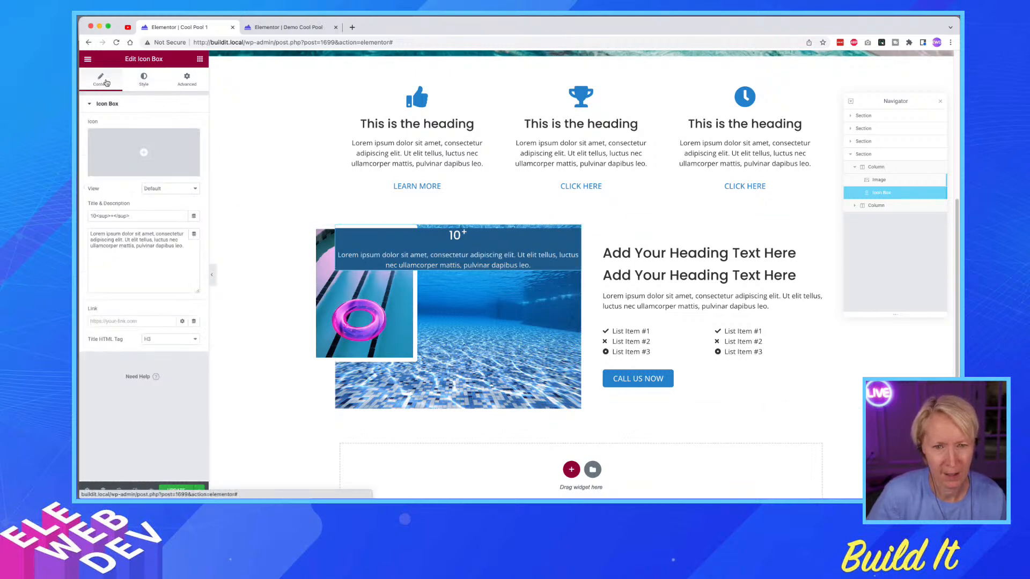
click(285, 28)
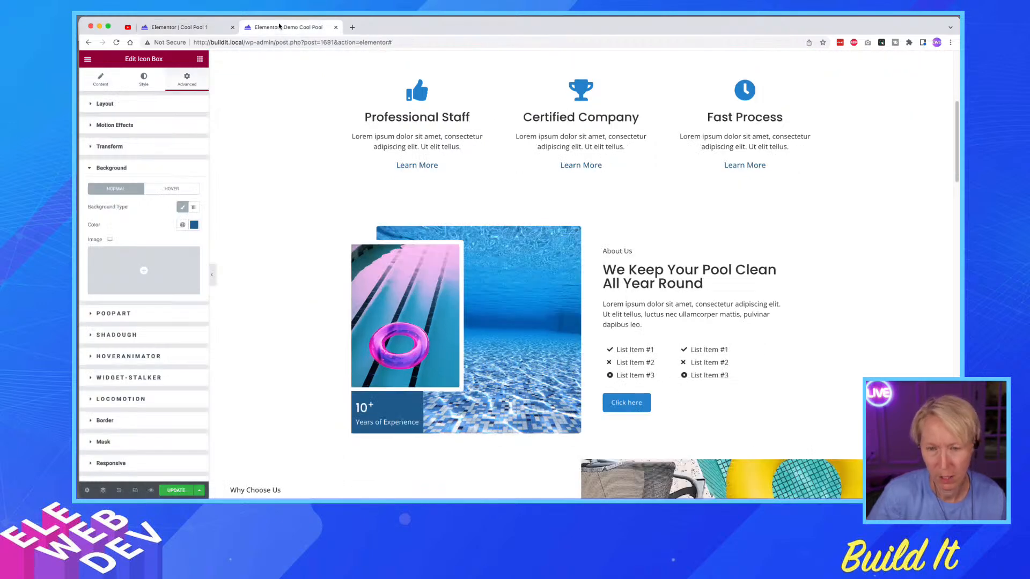
click(172, 27)
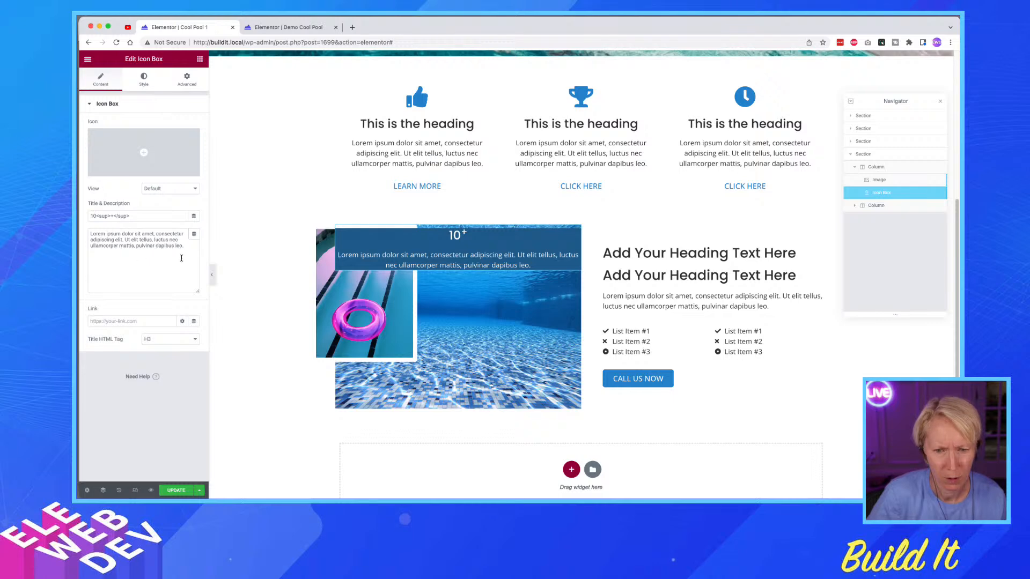
triple_click(188, 245)
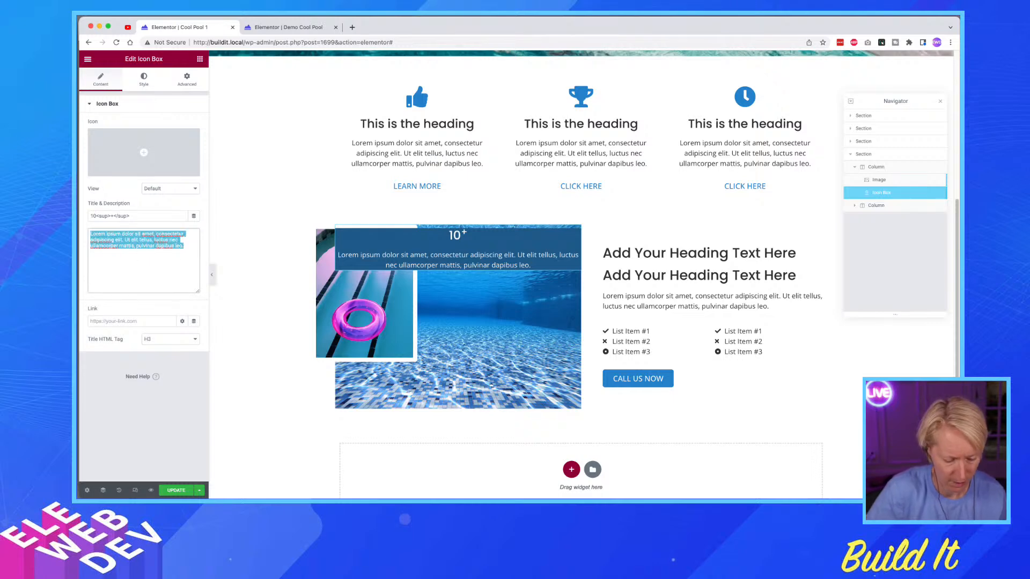
text(Year of)
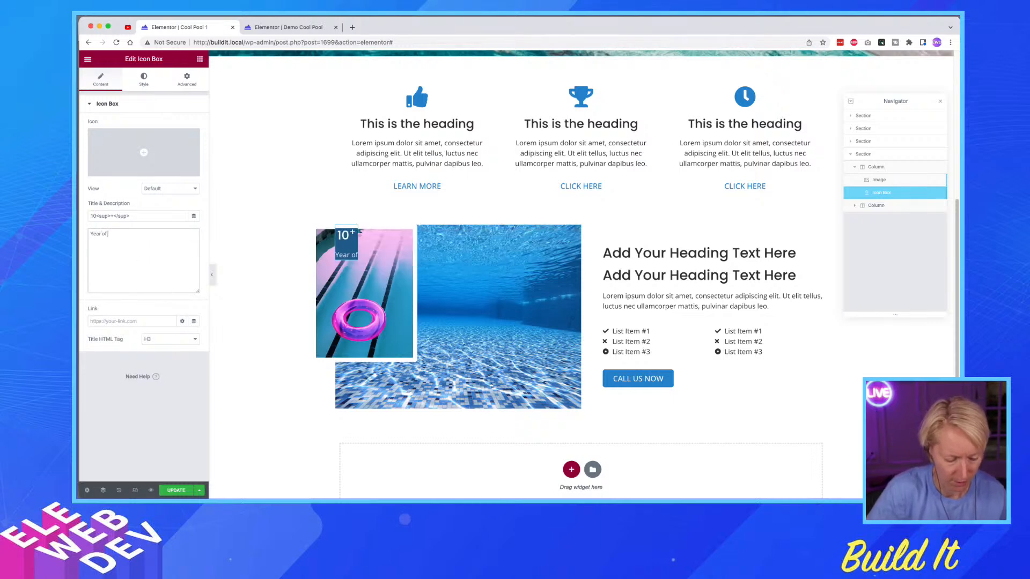
text( Experience)
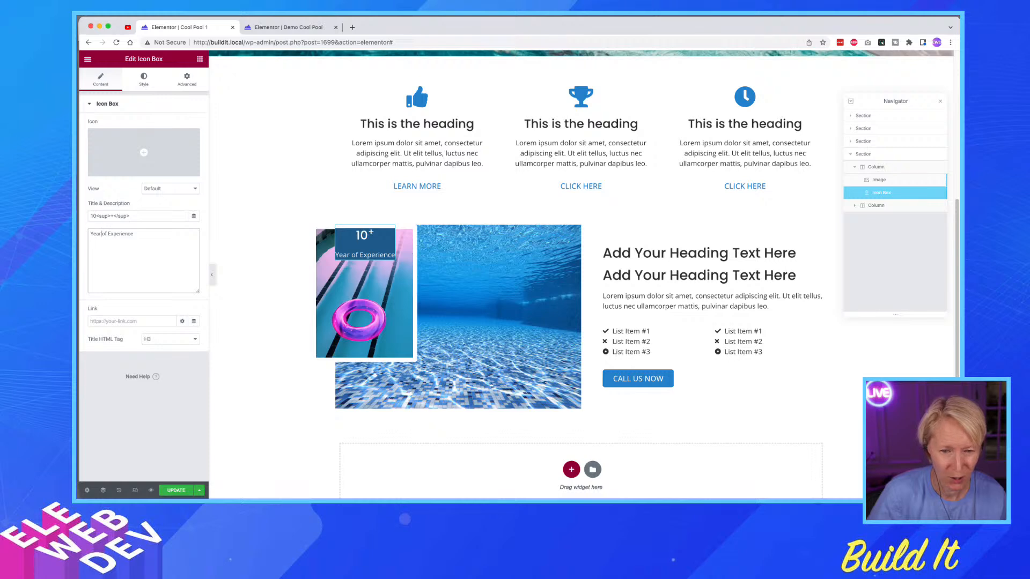
text(s)
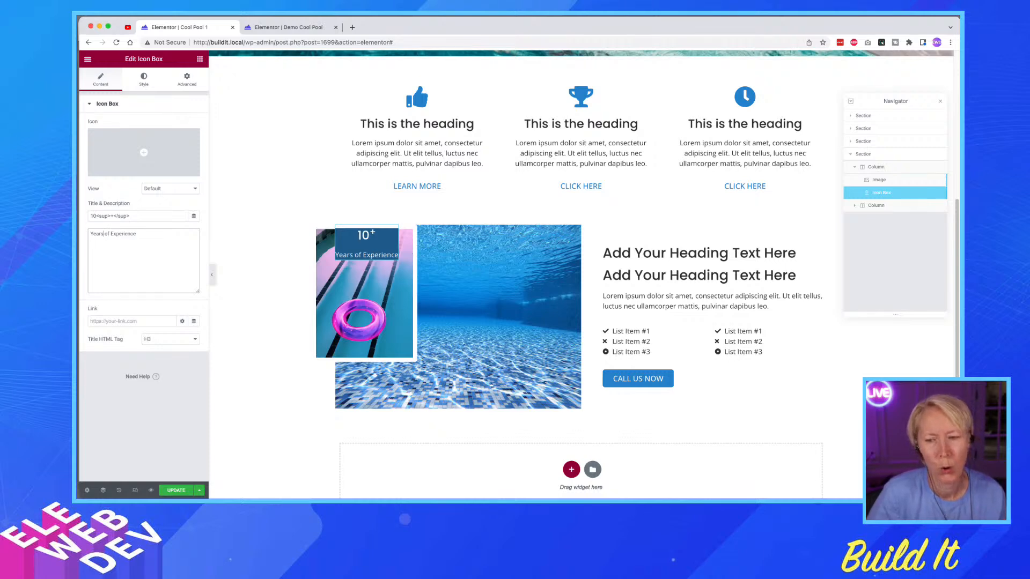
- Unlink the Icon Box's padding values and set the padding to 10 on all four sides
click(143, 78)
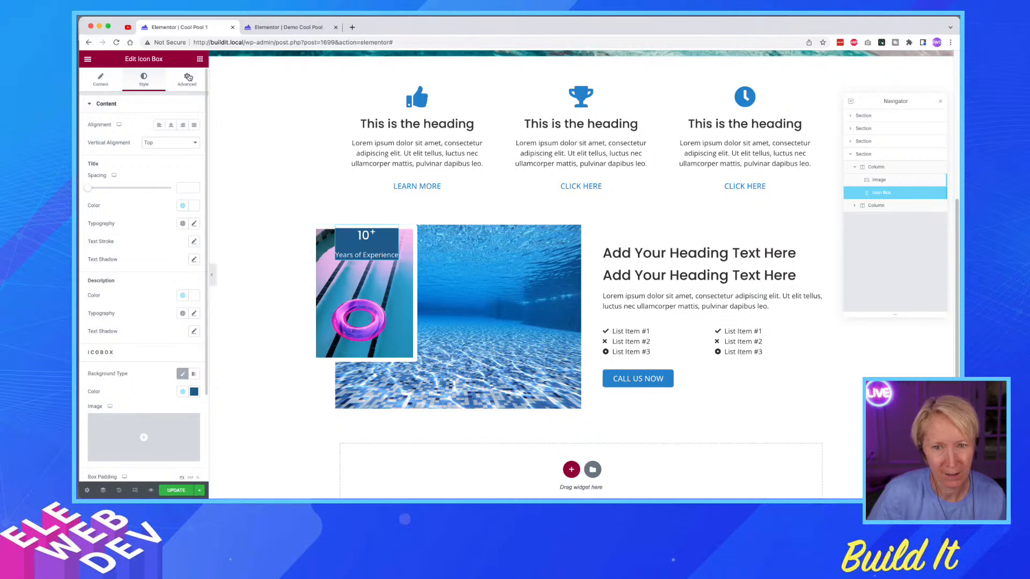
click(181, 89)
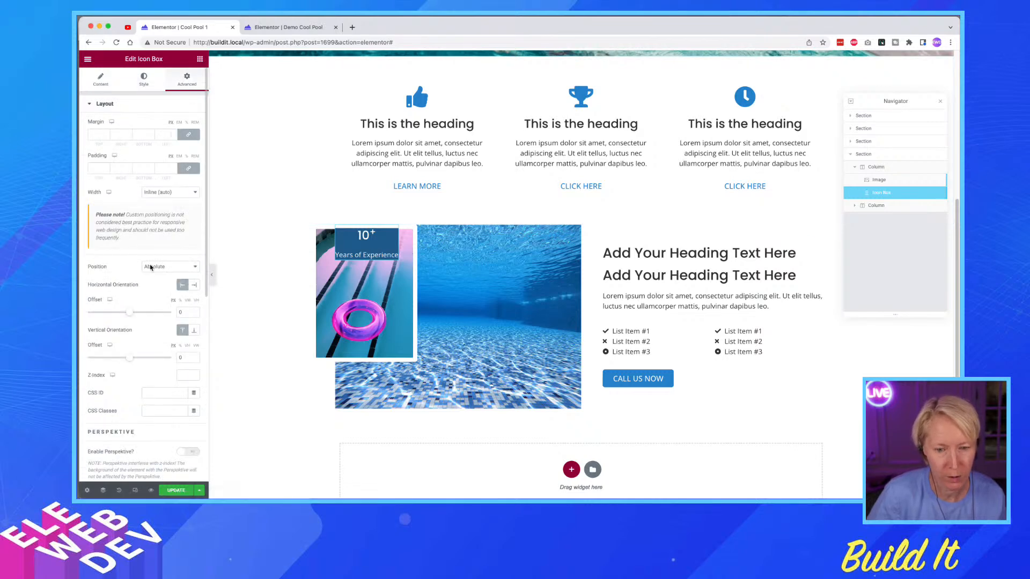
click(188, 169)
click(94, 168)
text(10)
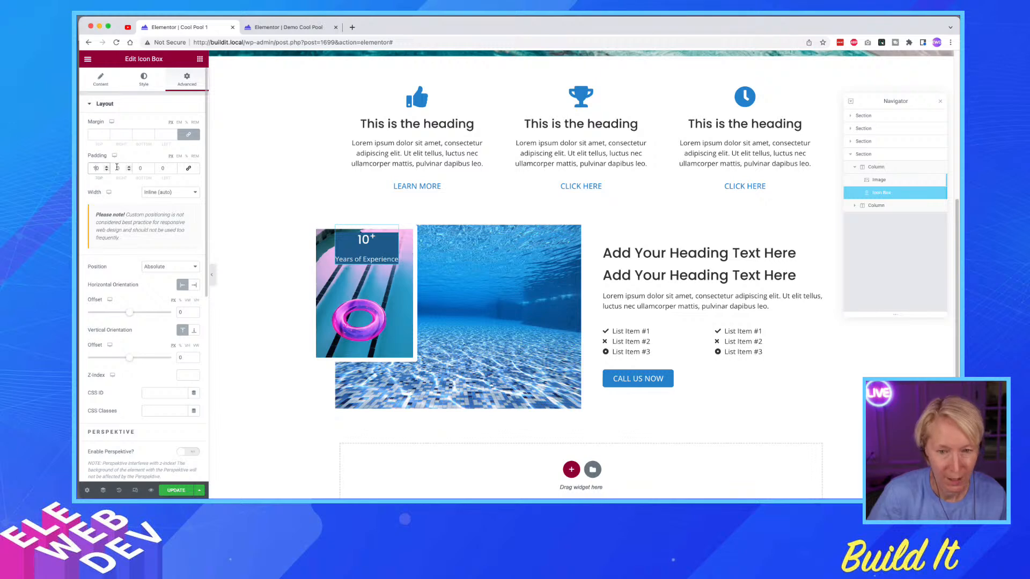
click(114, 168)
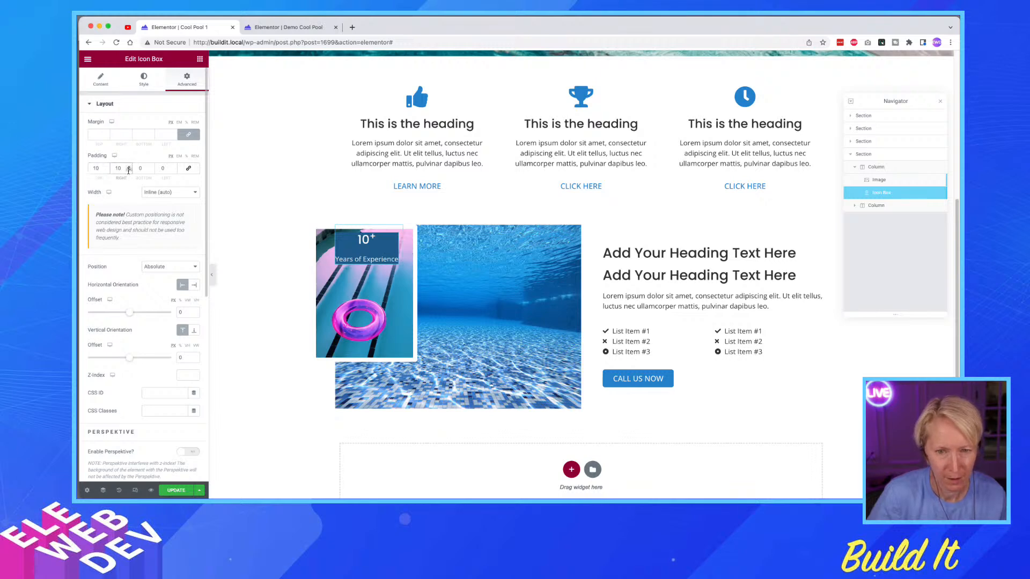
click(139, 168)
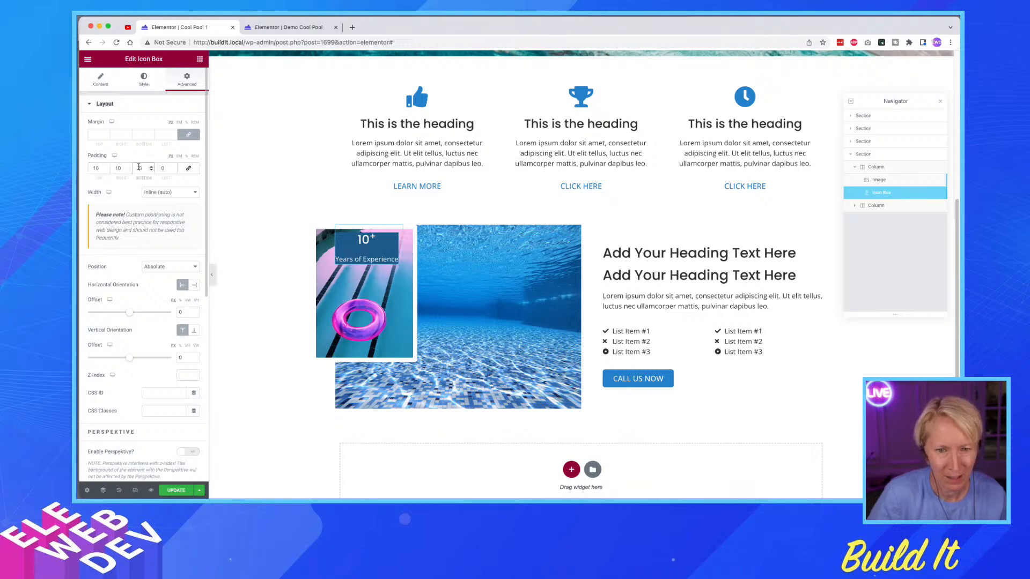
click(162, 168)
text(10)
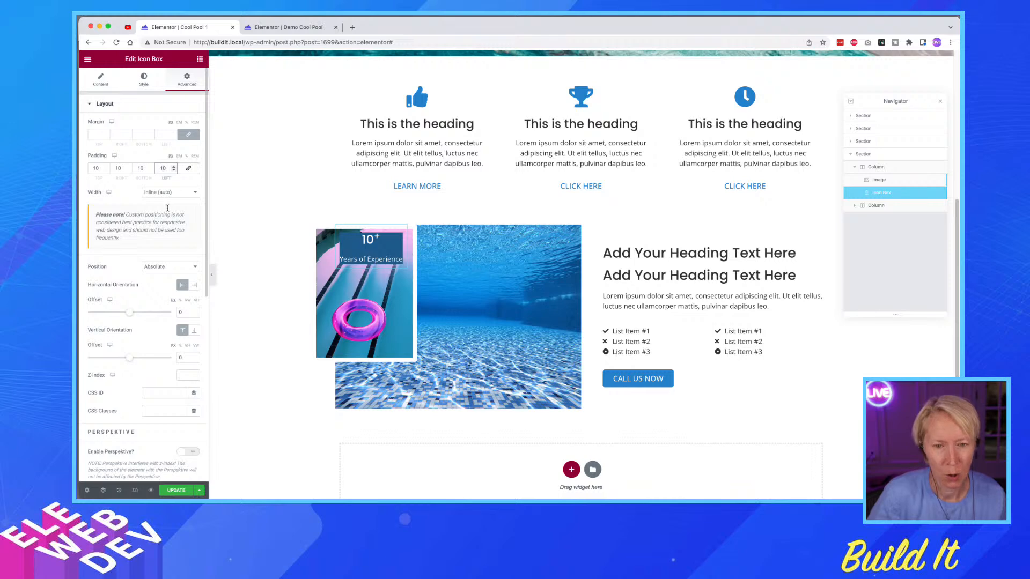
- Copy the Icon Box's Icobox background color code, then clear that background color
click(144, 80)
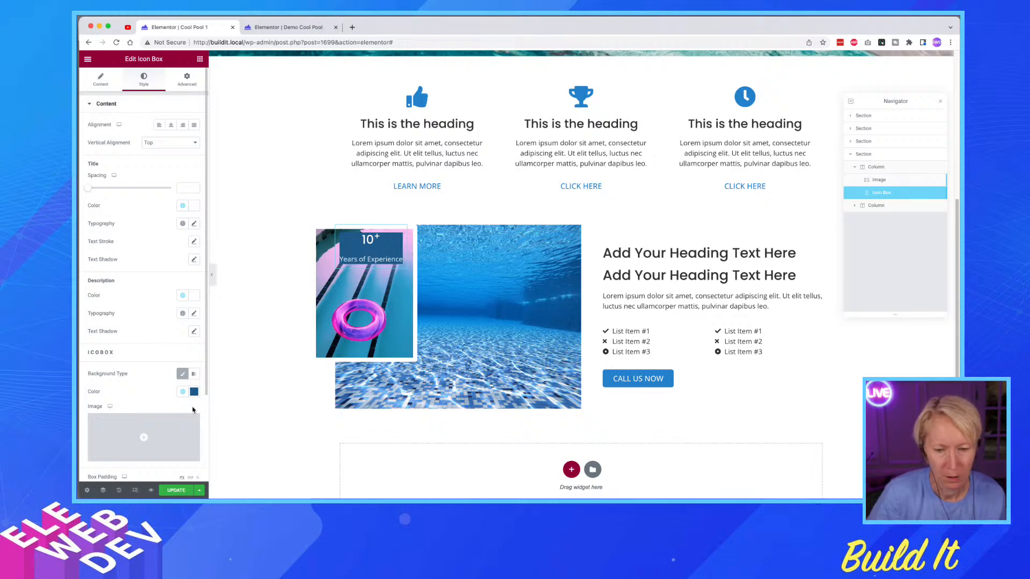
click(194, 393)
key(super+c)
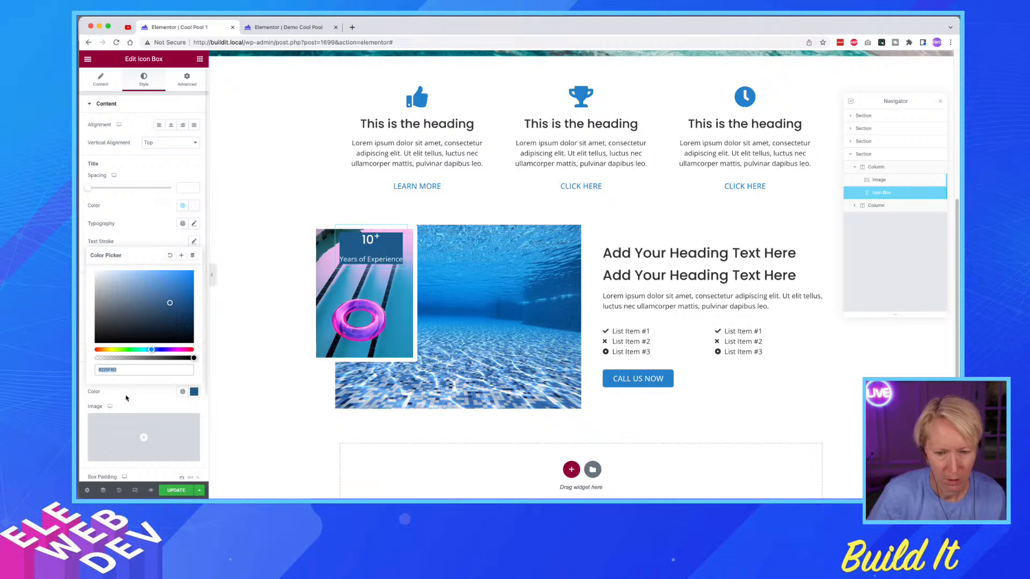
click(170, 256)
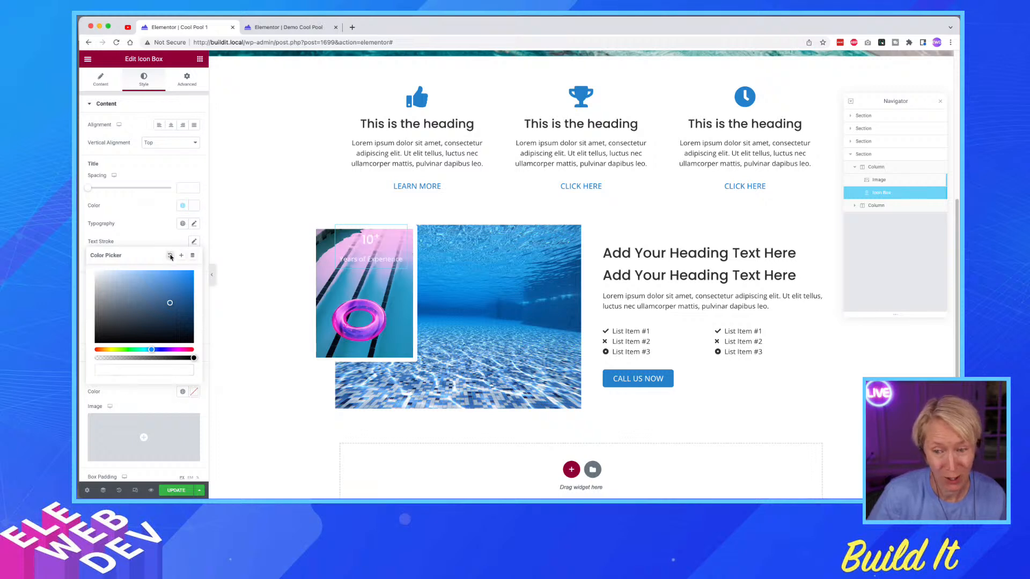
click(146, 228)
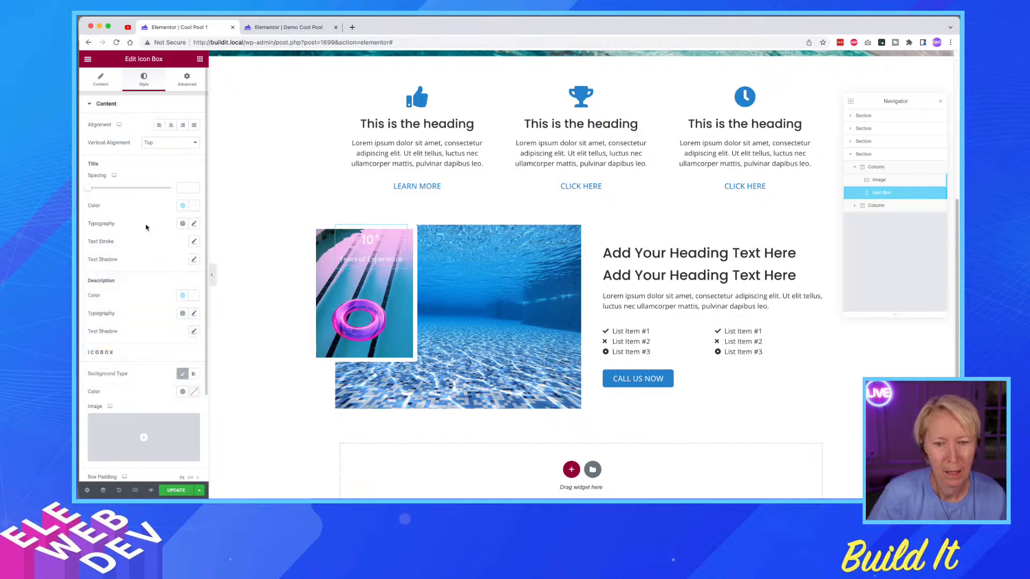
- Give the whole Icon Box widget a Classic background using the copied blue color code
click(186, 80)
scroll(115, 308, down, 10)
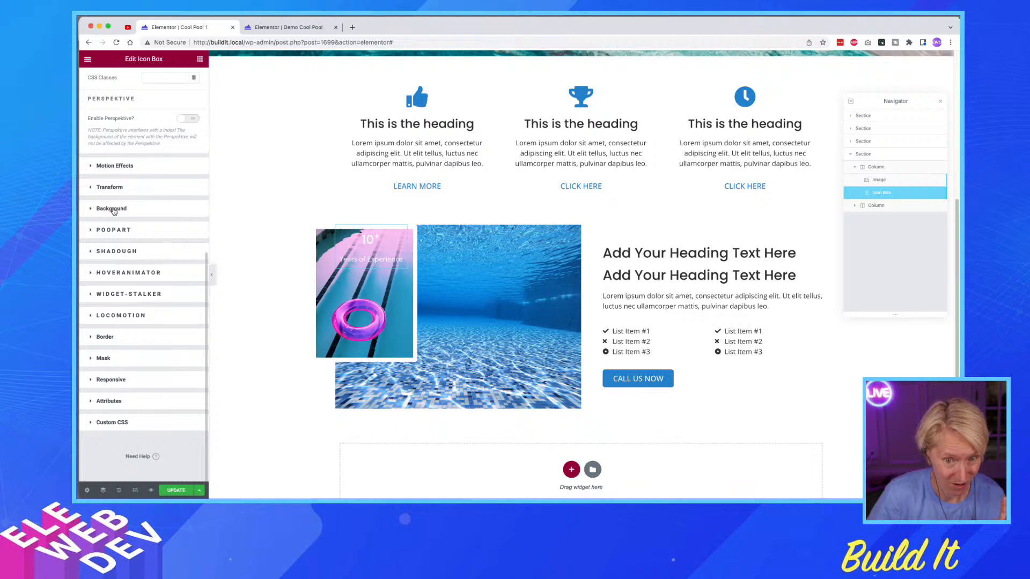
click(114, 210)
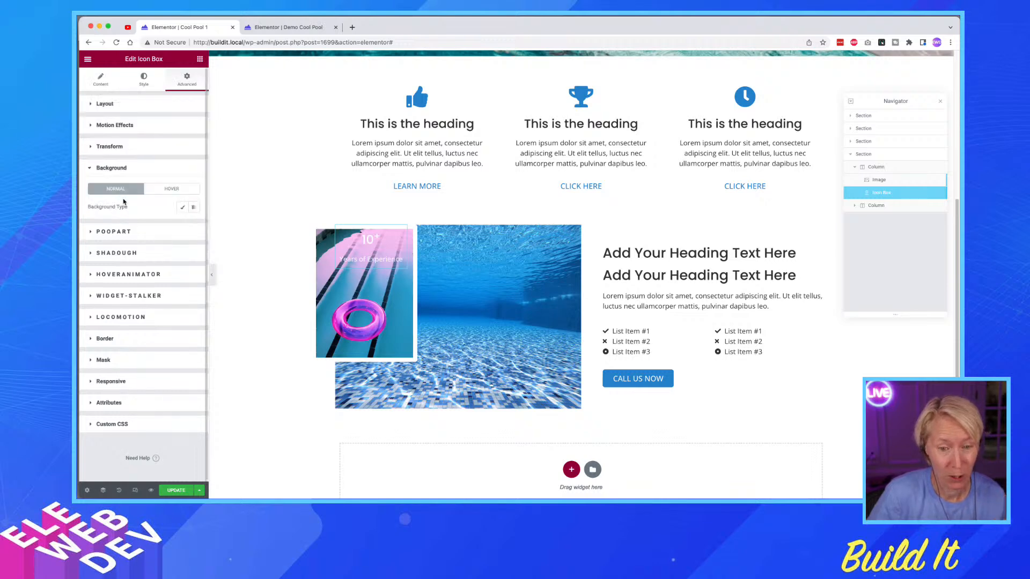
click(182, 207)
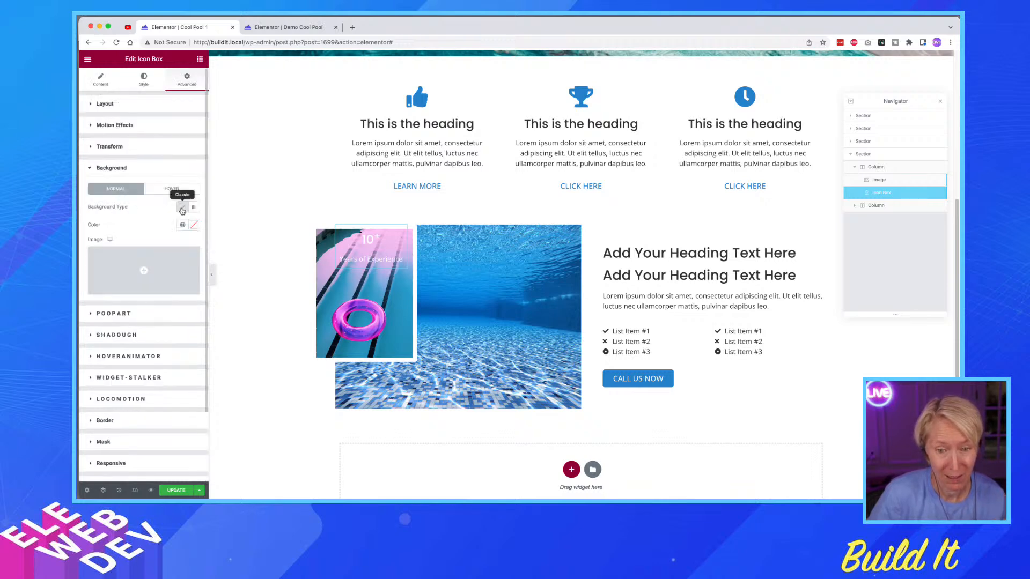
click(193, 224)
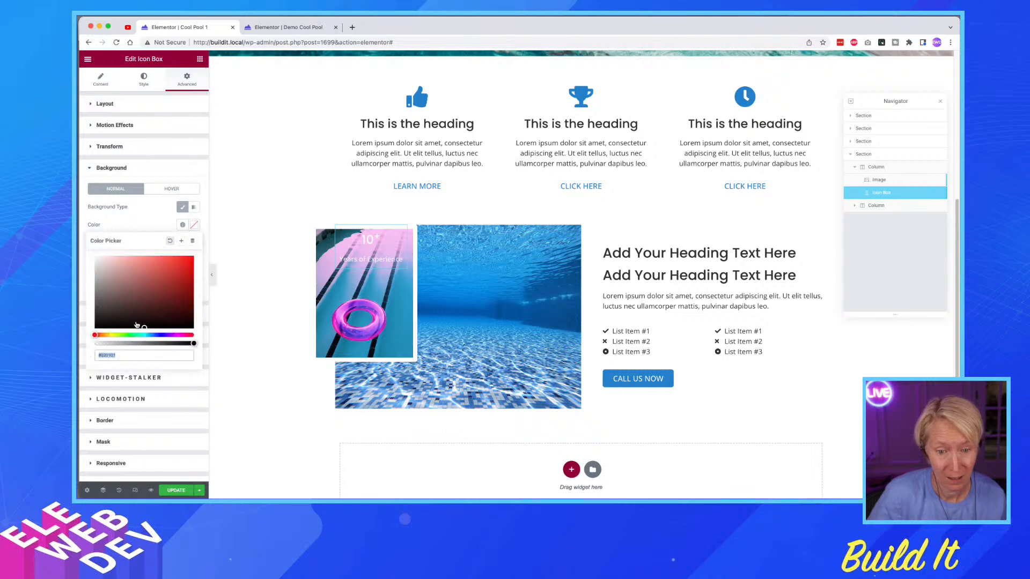
click(120, 355)
drag(128, 356, 99, 356)
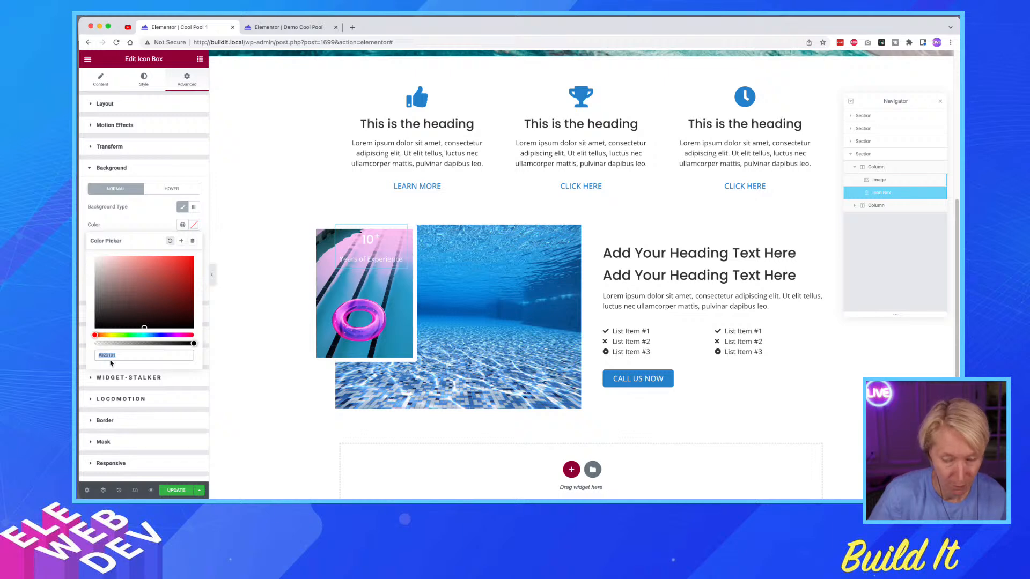
key(super+v)
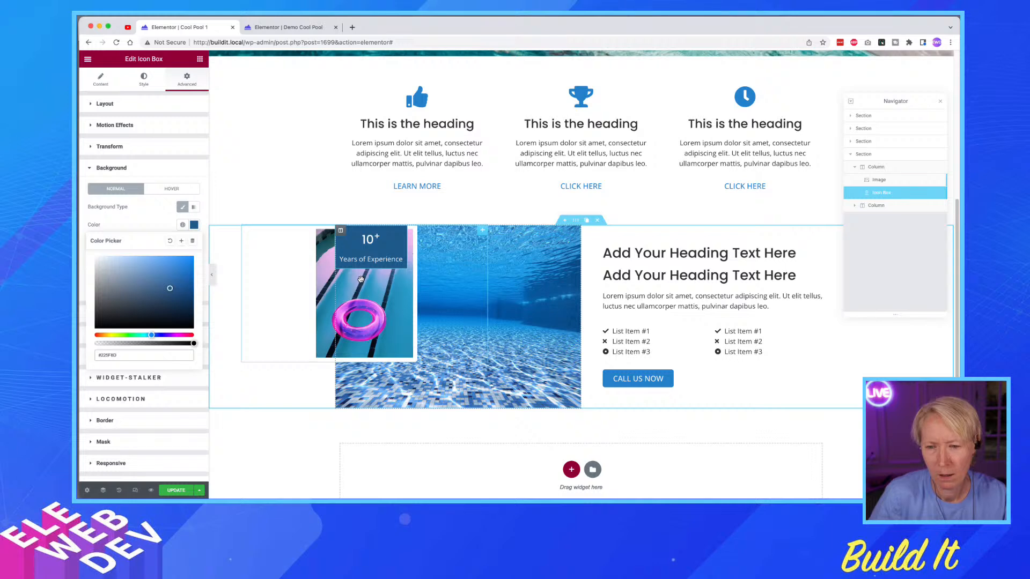
- Set the Icon Box's vertical orientation to bottom in its absolute positioning settings
click(186, 80)
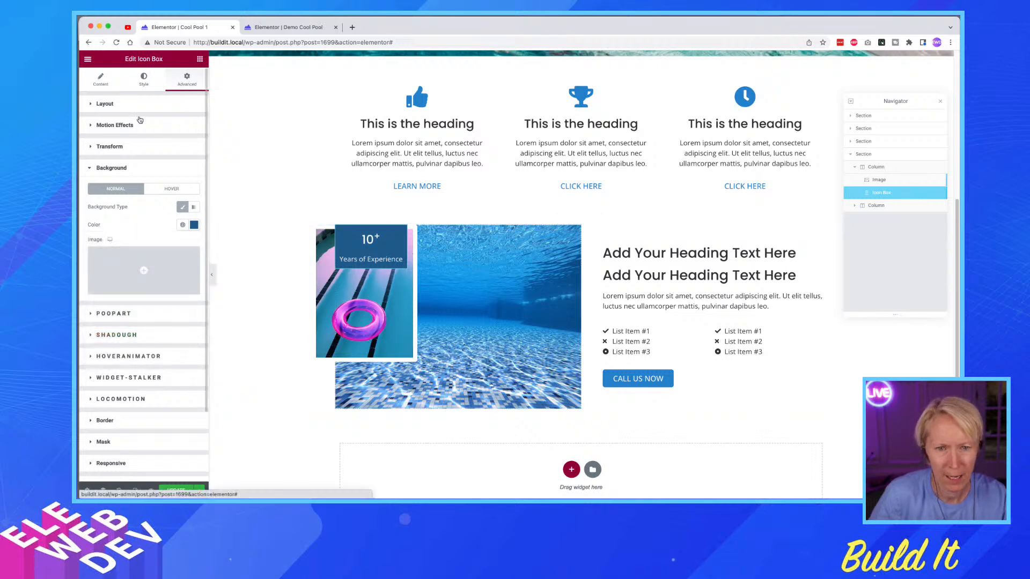
click(124, 107)
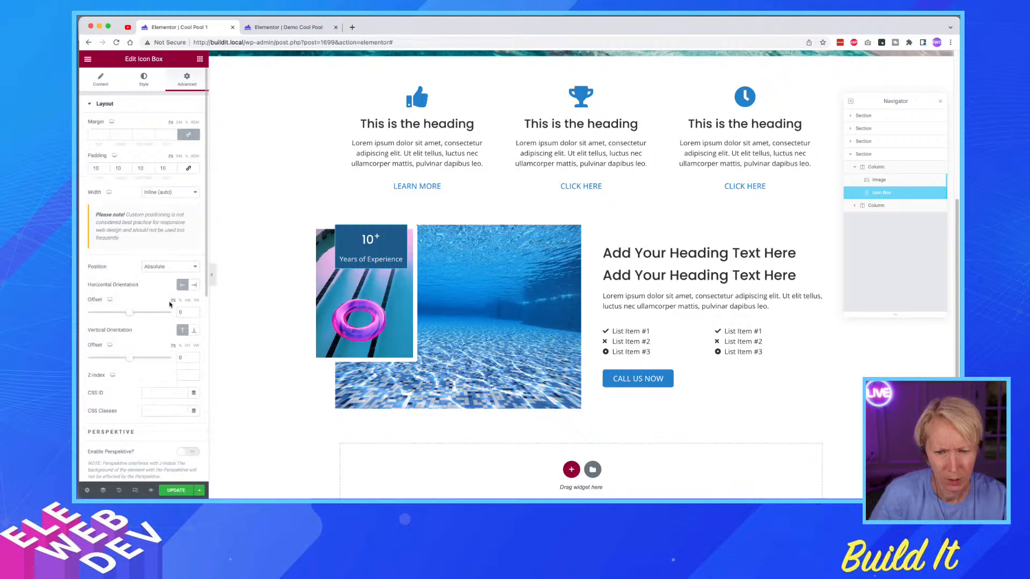
click(193, 331)
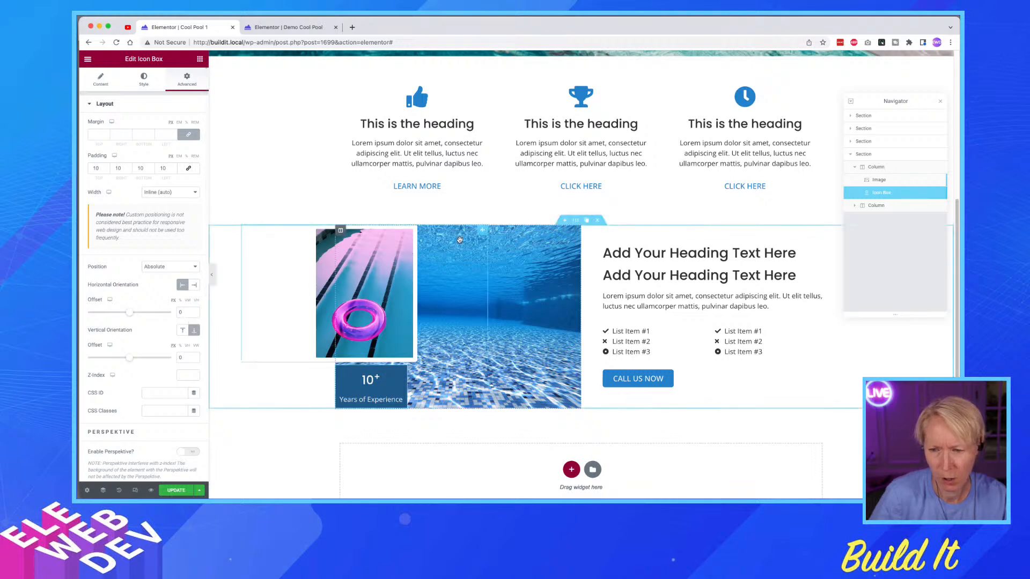
- Move the swim ring image slightly down by increasing its vertical offset in small increments
right_click(484, 230)
click(511, 240)
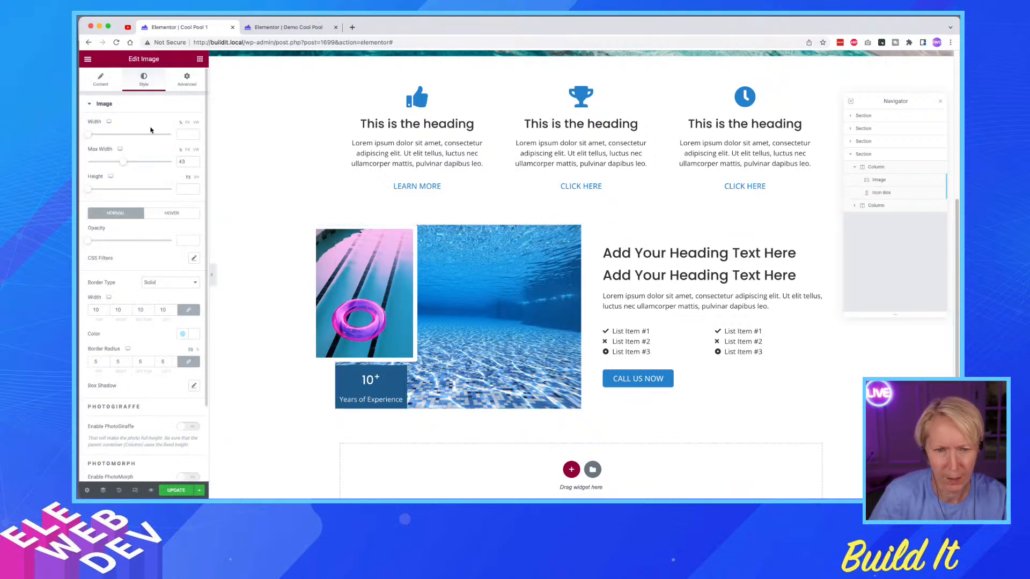
click(101, 80)
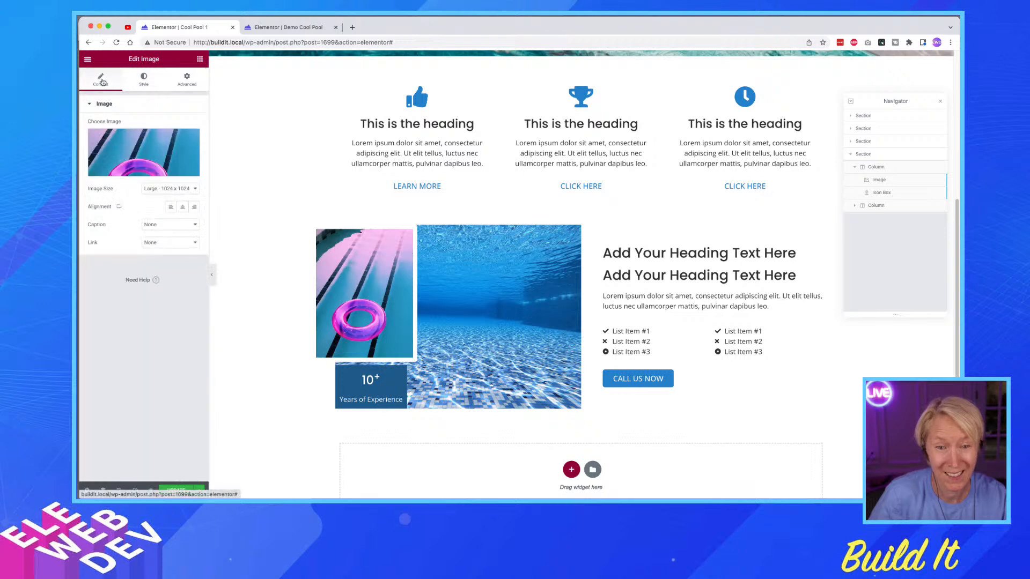
click(182, 81)
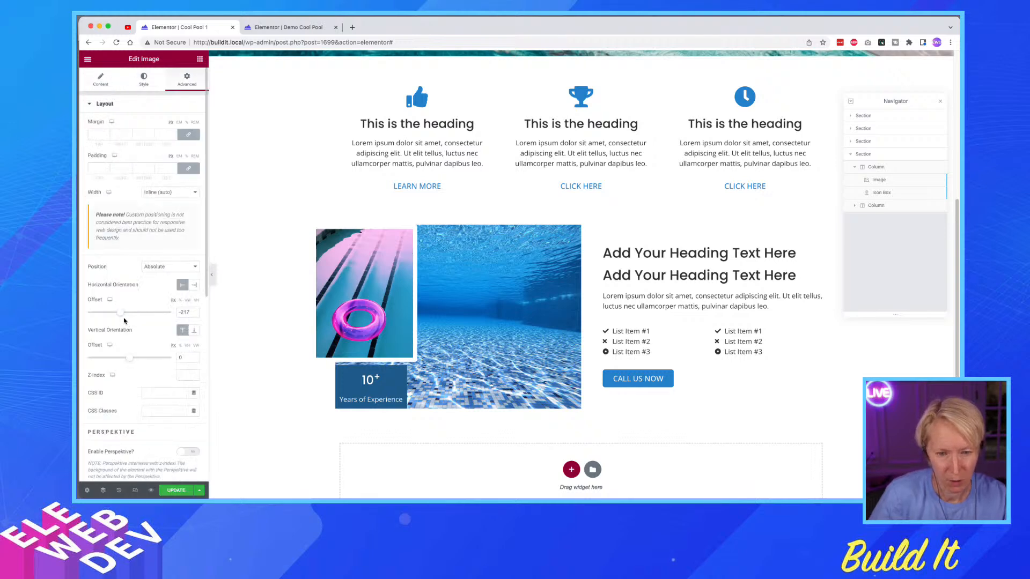
drag(128, 361, 128, 360)
click(193, 361)
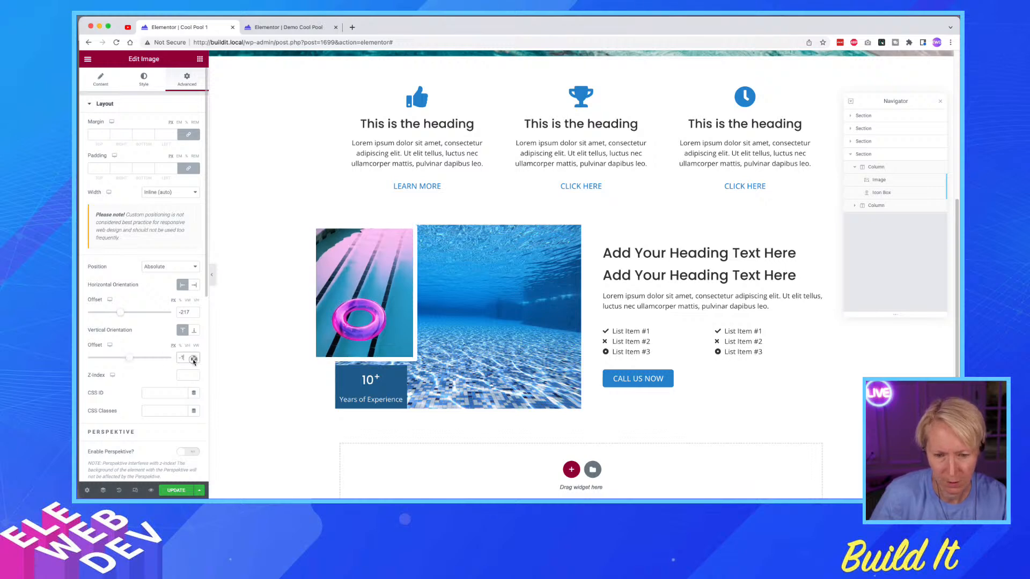
click(193, 356)
click(193, 356)
click(193, 356)
click(194, 356)
click(194, 356)
click(193, 356)
click(194, 356)
click(193, 356)
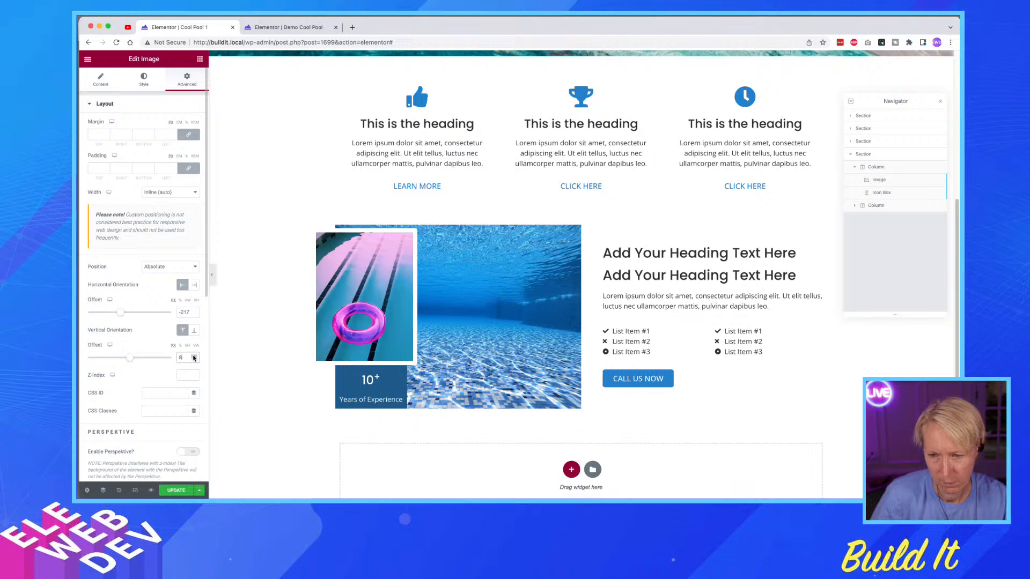
- Narrow the pool background image column slightly and set the swim ring image's max width to 45
drag(581, 308, 555, 314)
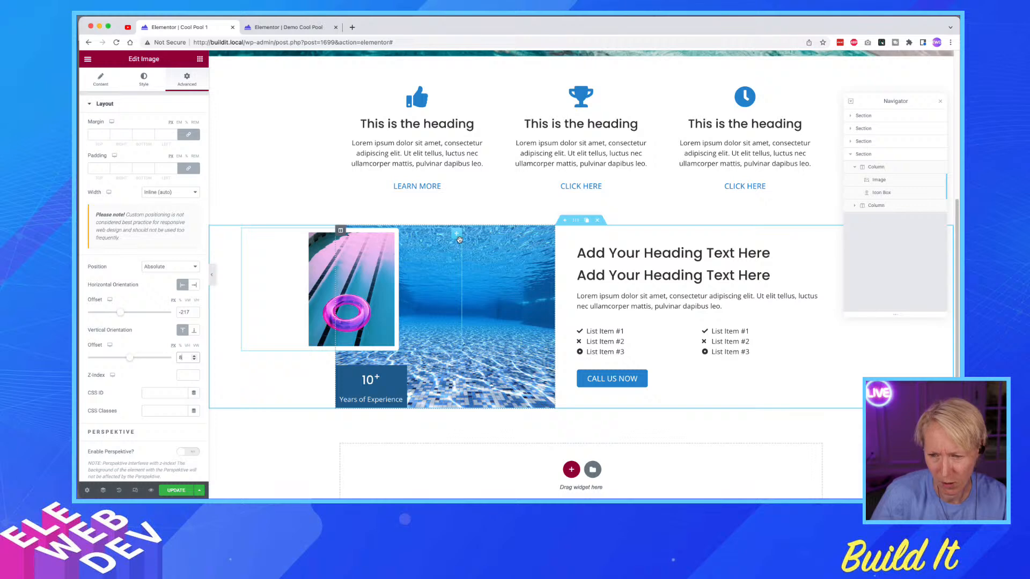
right_click(456, 234)
click(472, 241)
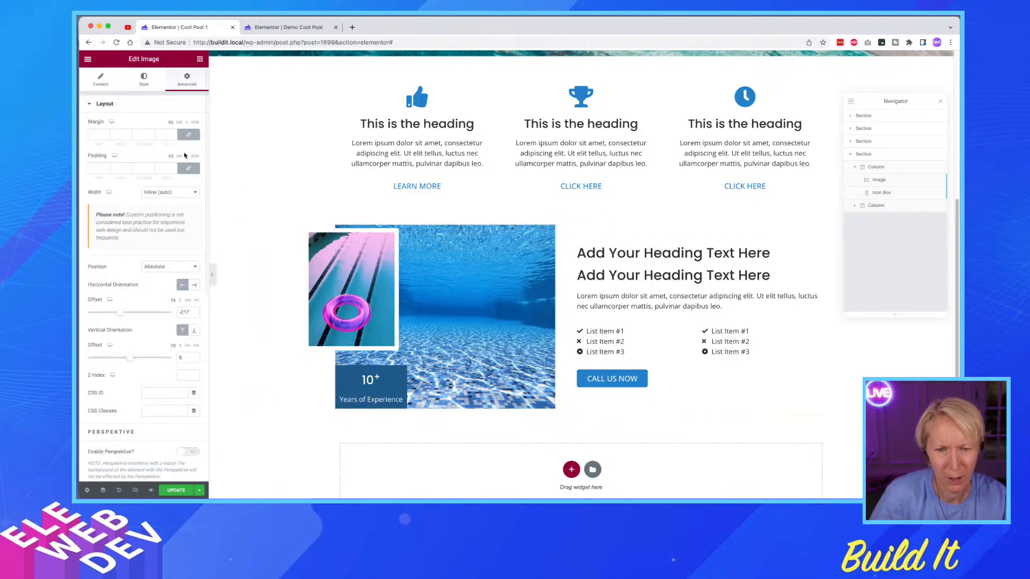
click(140, 81)
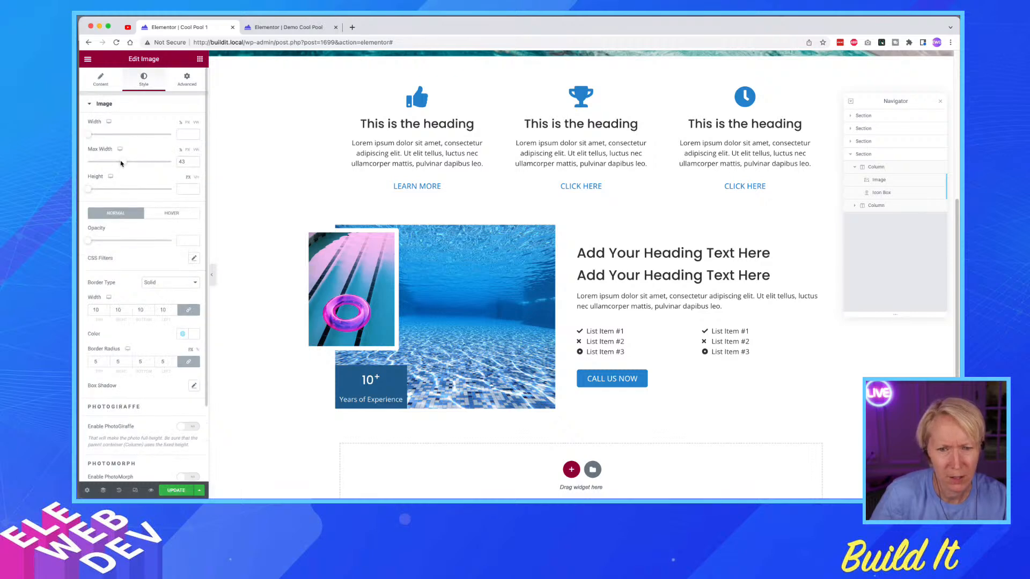
drag(121, 162, 123, 163)
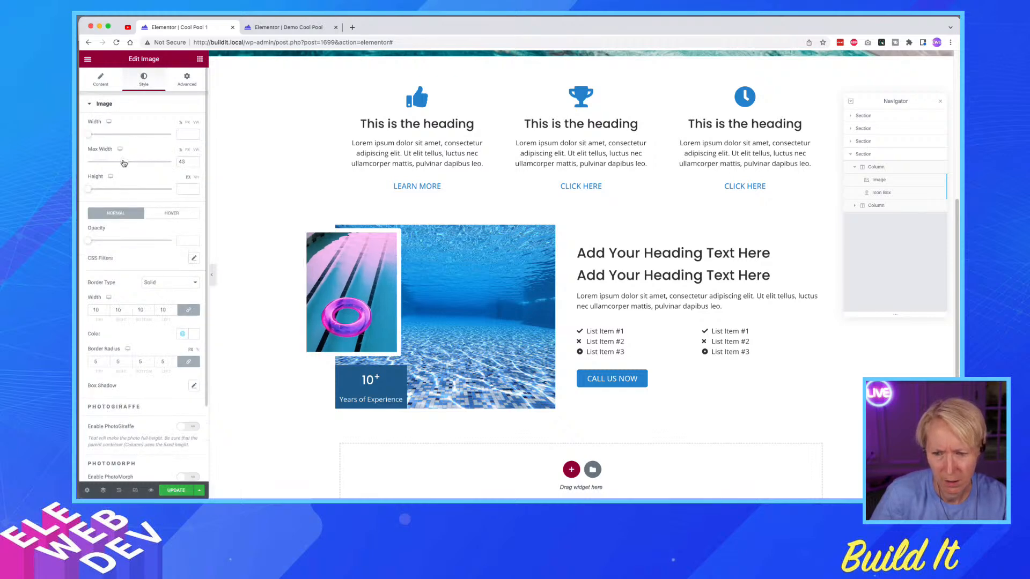
- Set the swim ring image's vertical offset to 23 and its horizontal offset to about -198
click(182, 81)
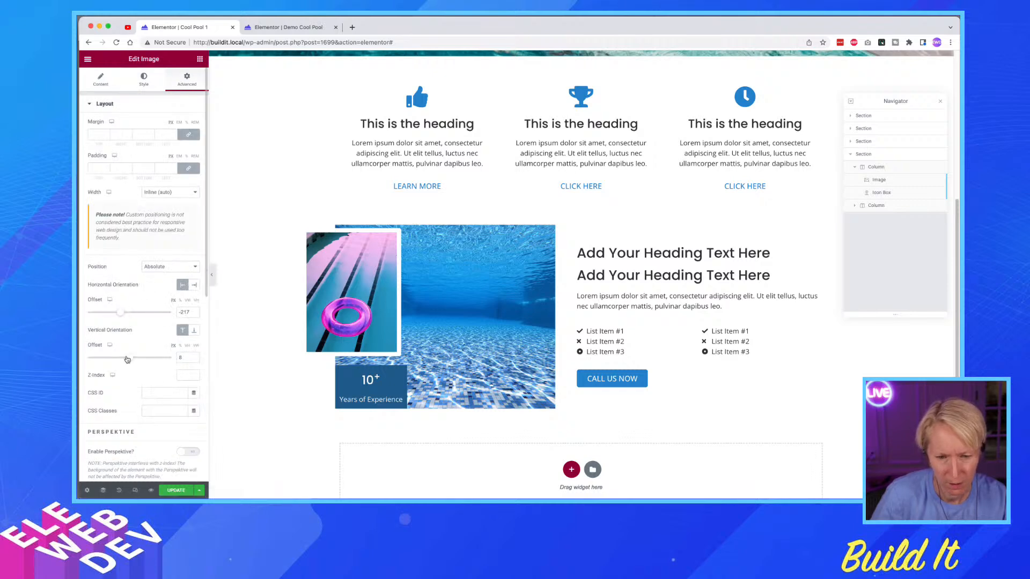
click(194, 360)
click(194, 358)
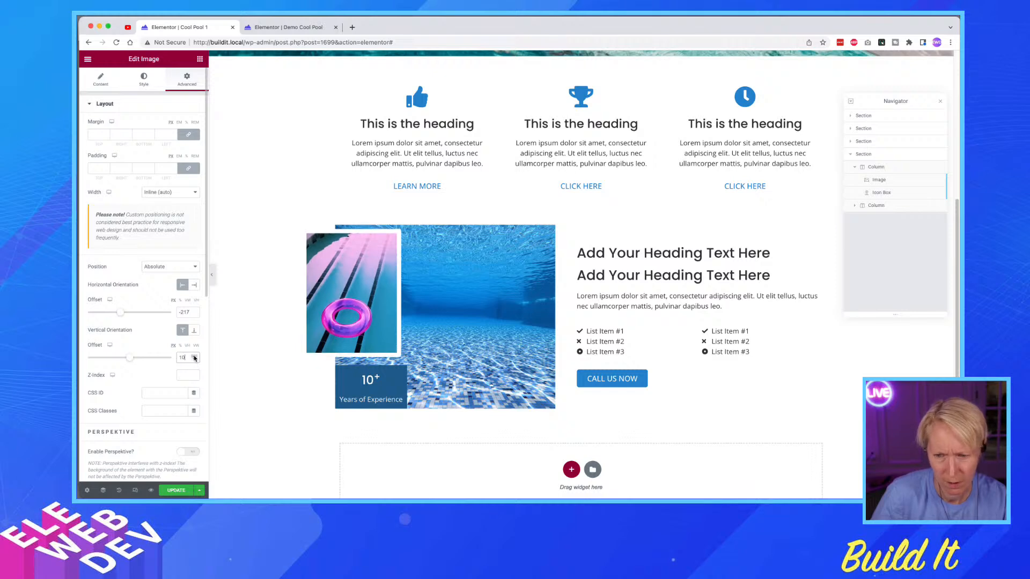
click(194, 356)
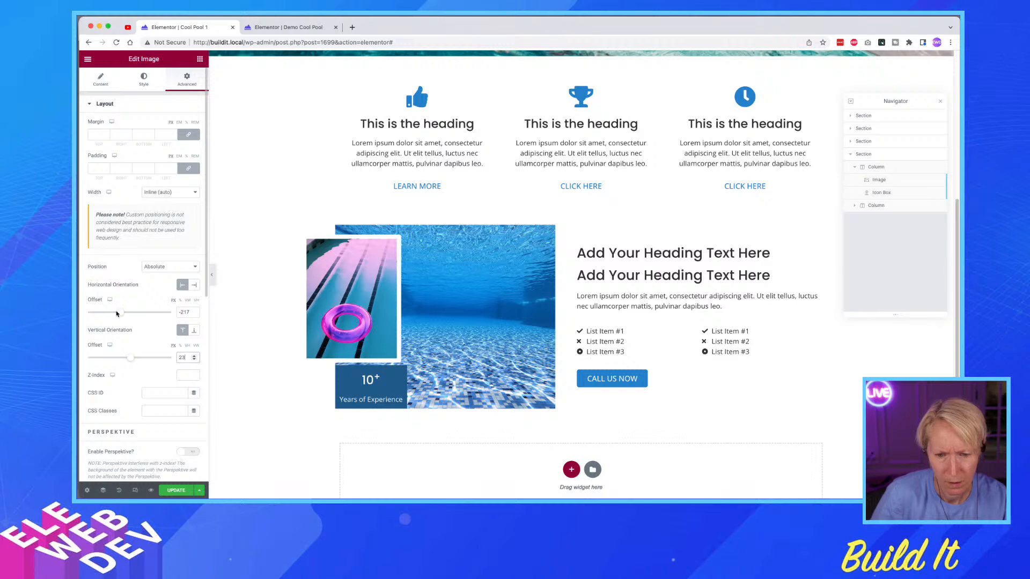
drag(120, 313, 121, 311)
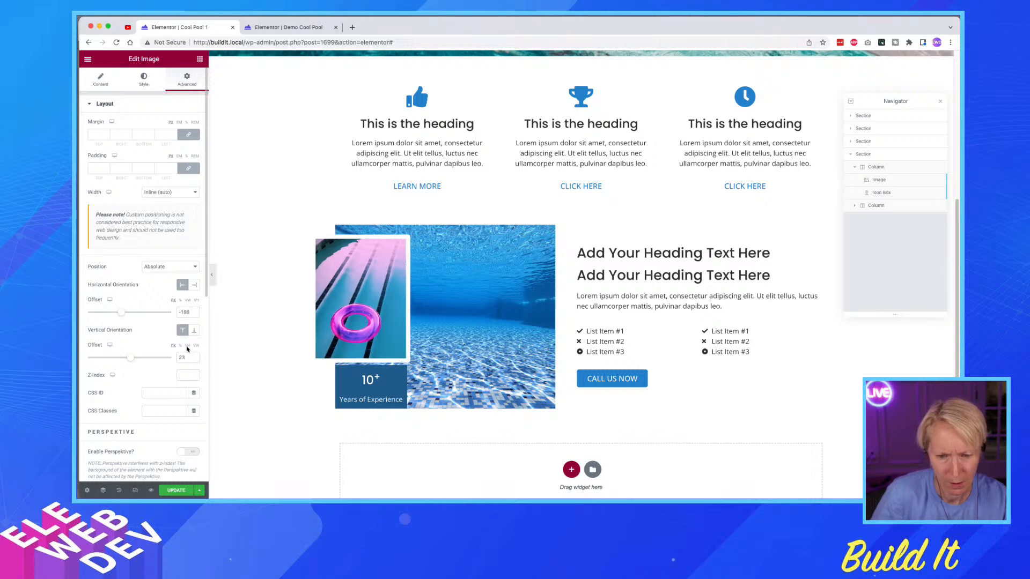
- Set the swim ring image's vertical offset to 30 and save the page
click(194, 360)
click(194, 360)
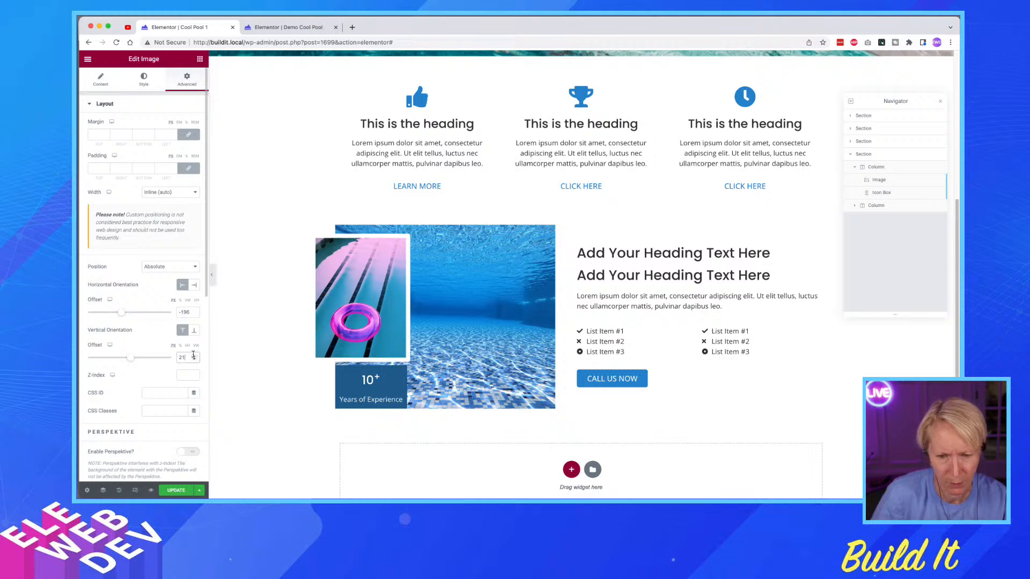
click(194, 355)
click(194, 356)
click(194, 356)
click(194, 356)
click(194, 356)
click(195, 355)
click(194, 356)
double_click(194, 355)
key(super+s)
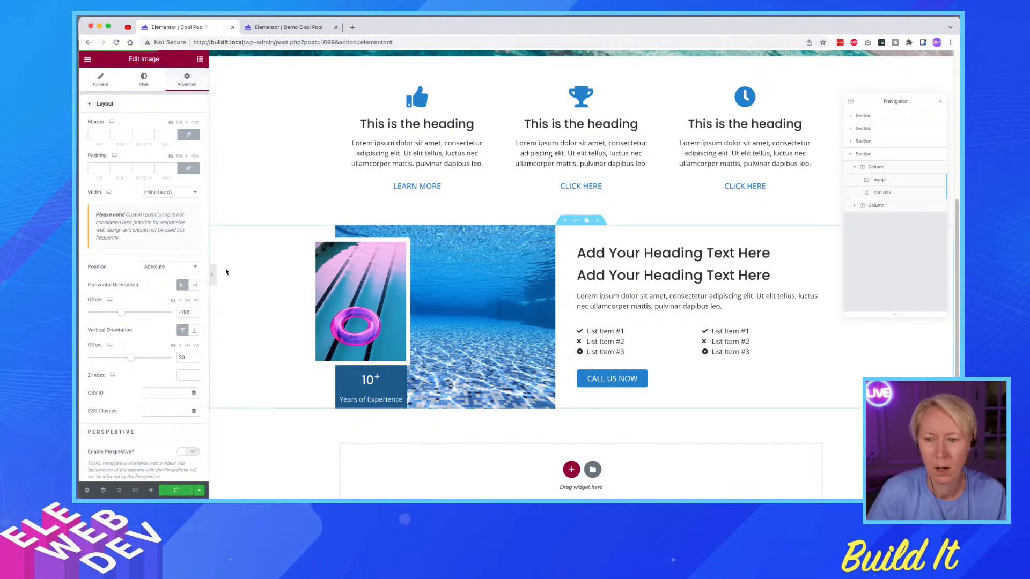
- Consult the mockup and set the text column's first heading to the p HTML tag with the title "About Us"
key(super+Tab)
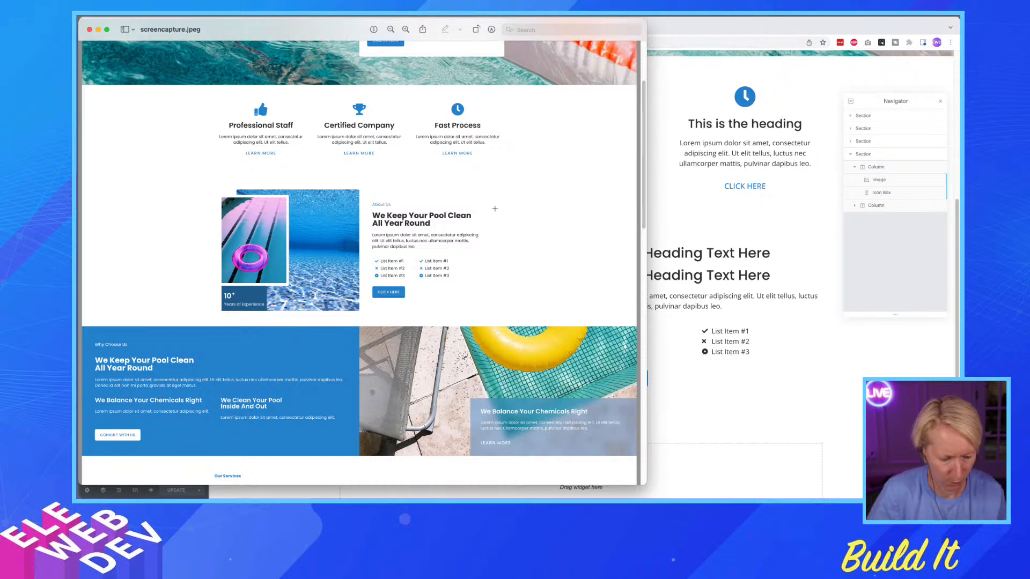
key(super+Tab)
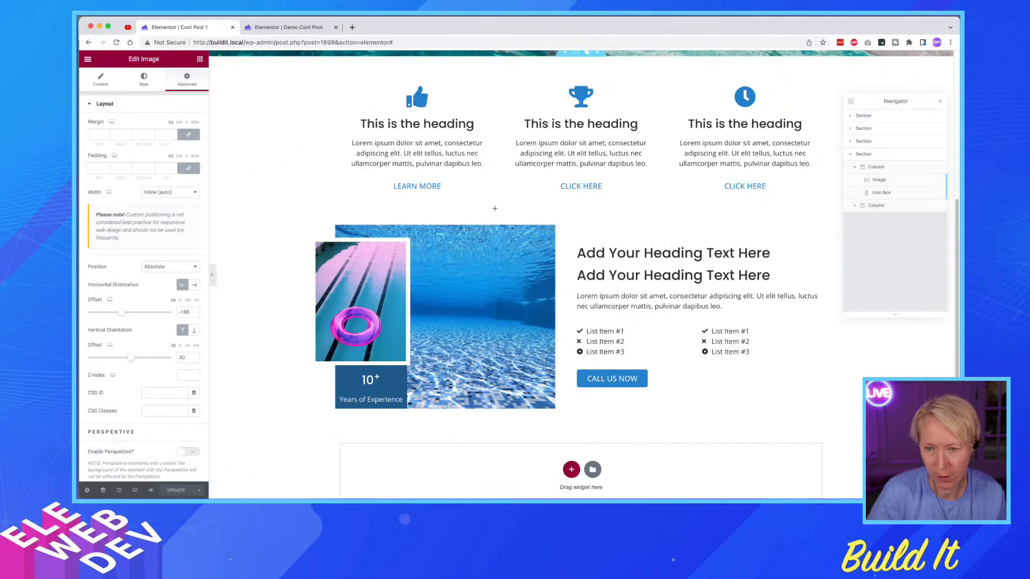
click(629, 255)
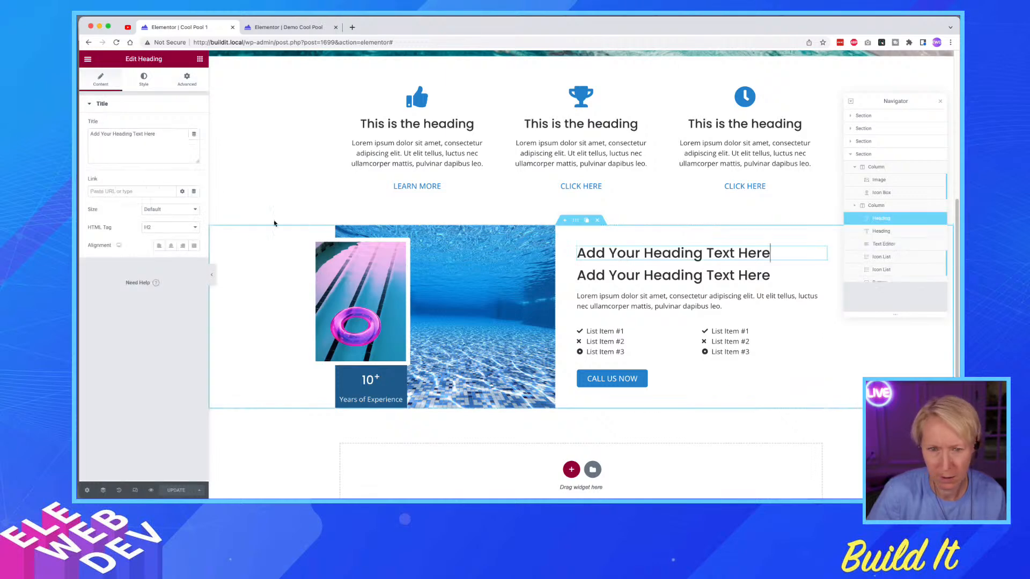
click(187, 78)
click(102, 79)
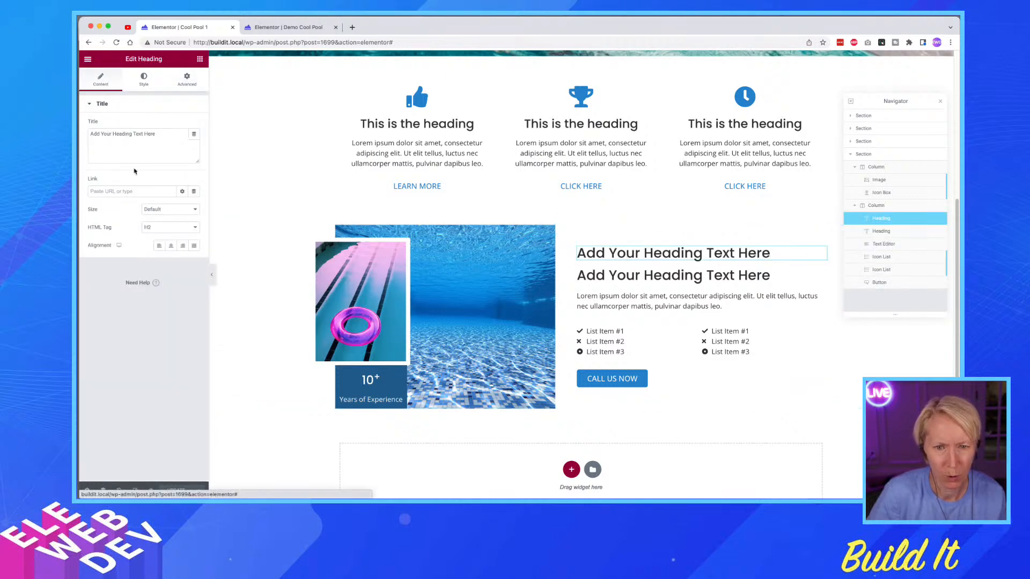
click(162, 228)
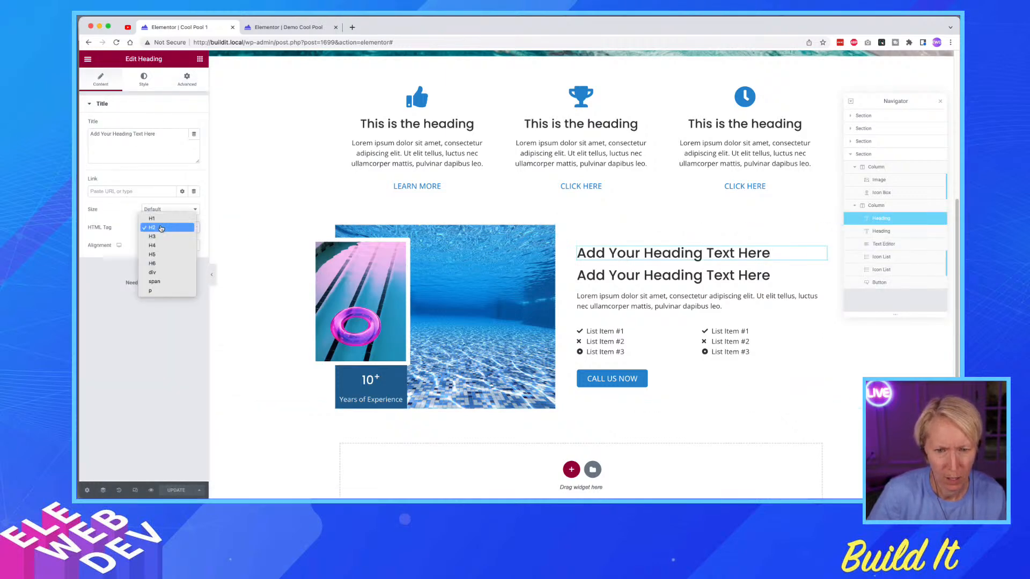
click(163, 292)
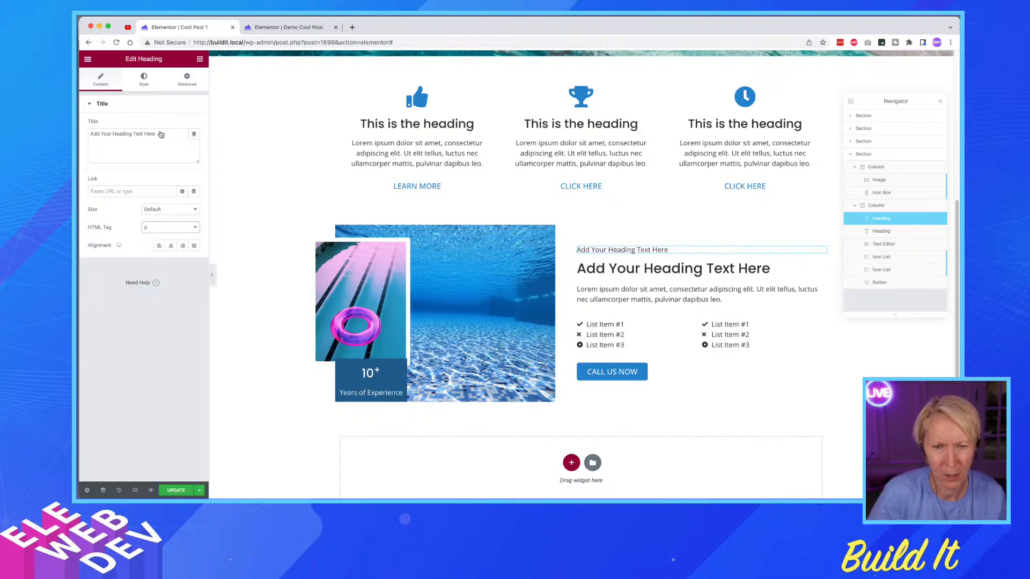
drag(161, 134, 81, 132)
text(About Us)
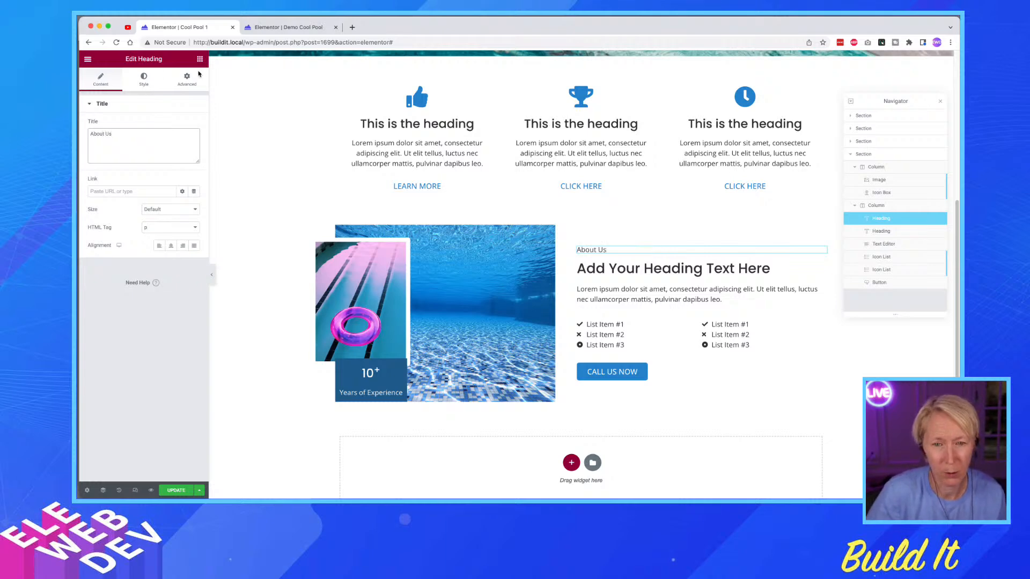
- Apply the global color CP Light Blue to the "About Us" heading's text
click(144, 79)
click(182, 124)
scroll(138, 247, down, 3)
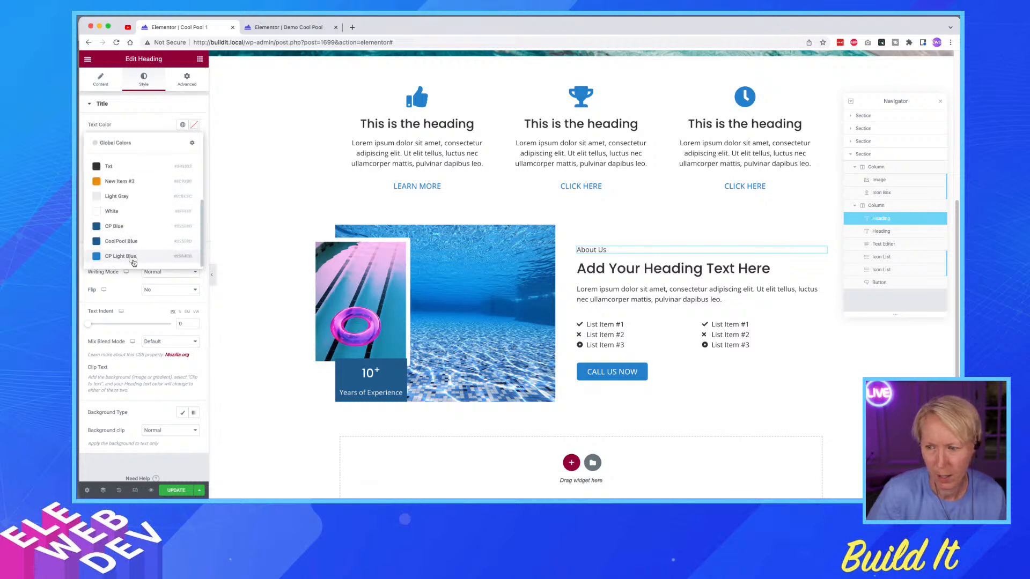
click(120, 256)
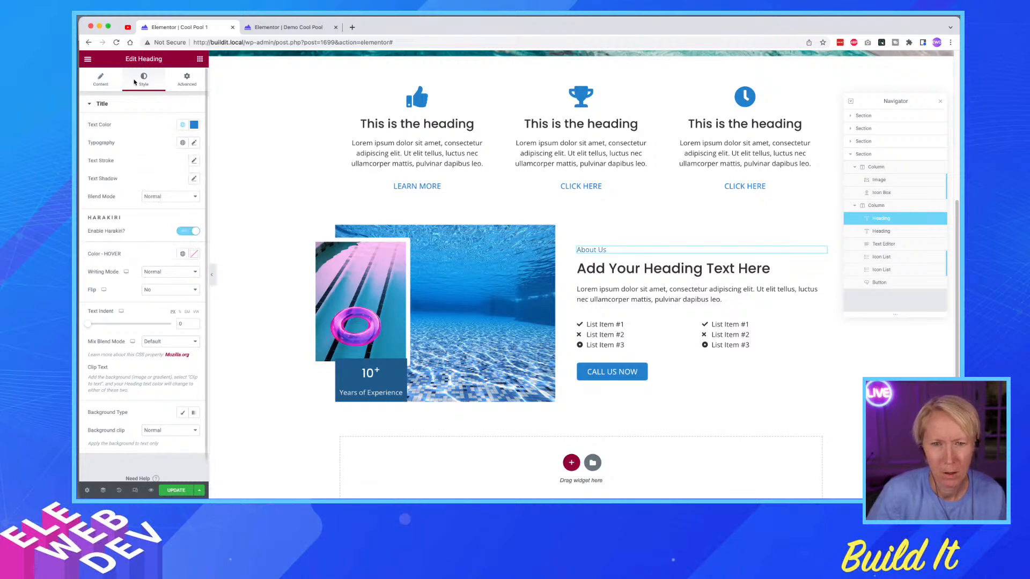
click(100, 79)
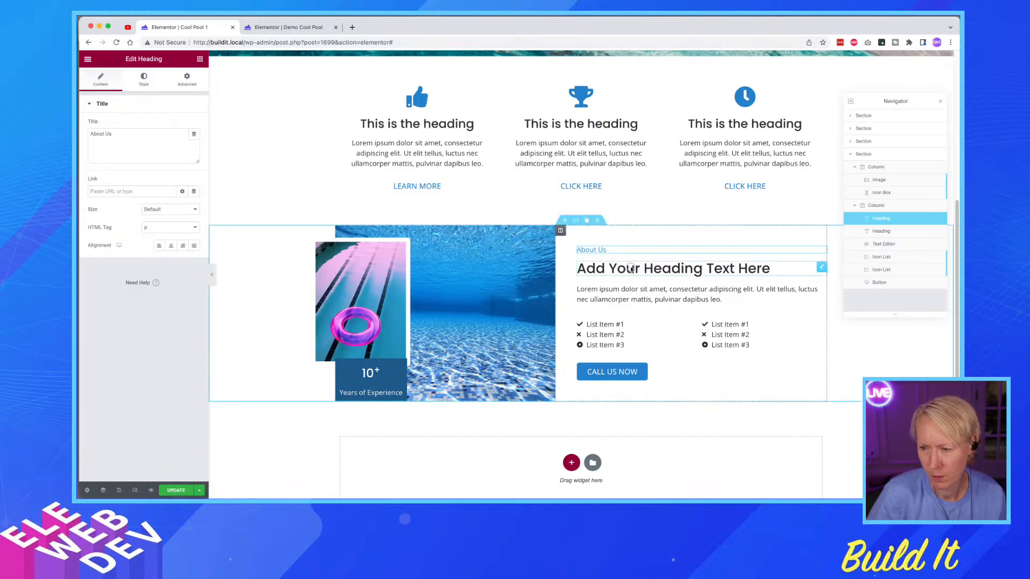
- Replace the title of the second heading, below "About Us", with "We Make Your Pool"
click(697, 268)
triple_click(165, 139)
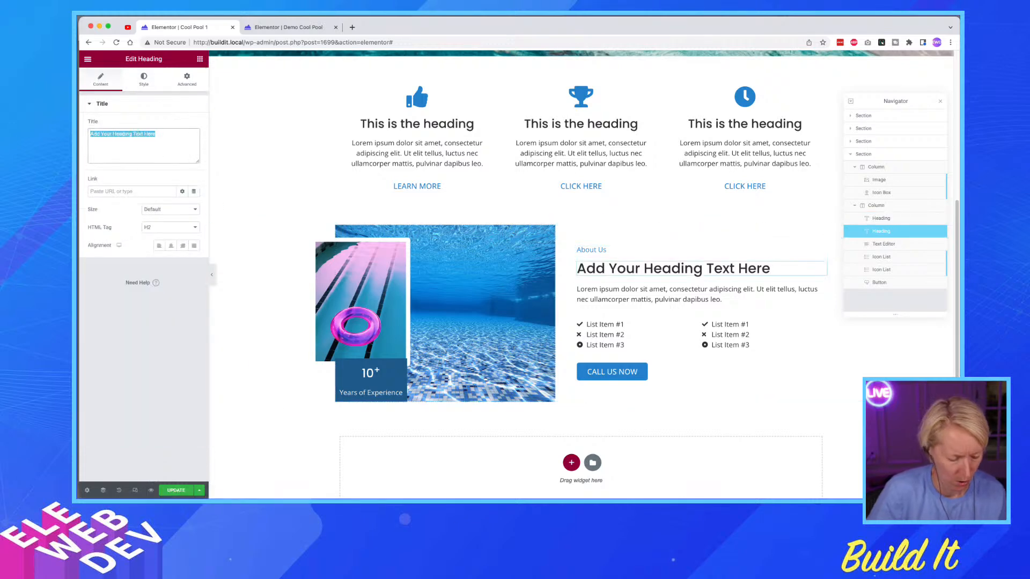
text(We Make)
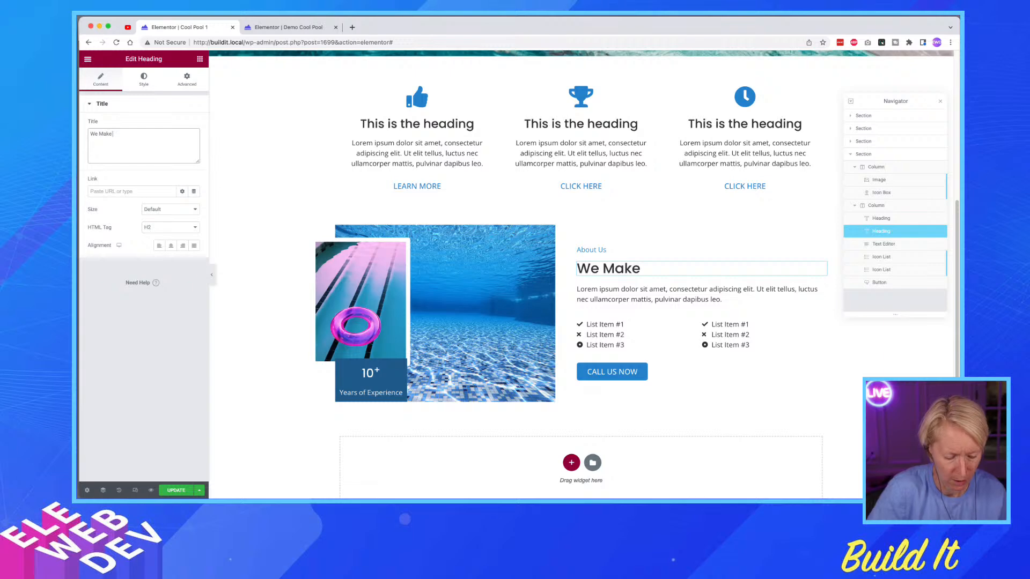
text( Your Pool)
- Check the heading's wording on the demo page and correct "Make" to "Keep" so the title reads "We Keep Your Pool"
click(274, 27)
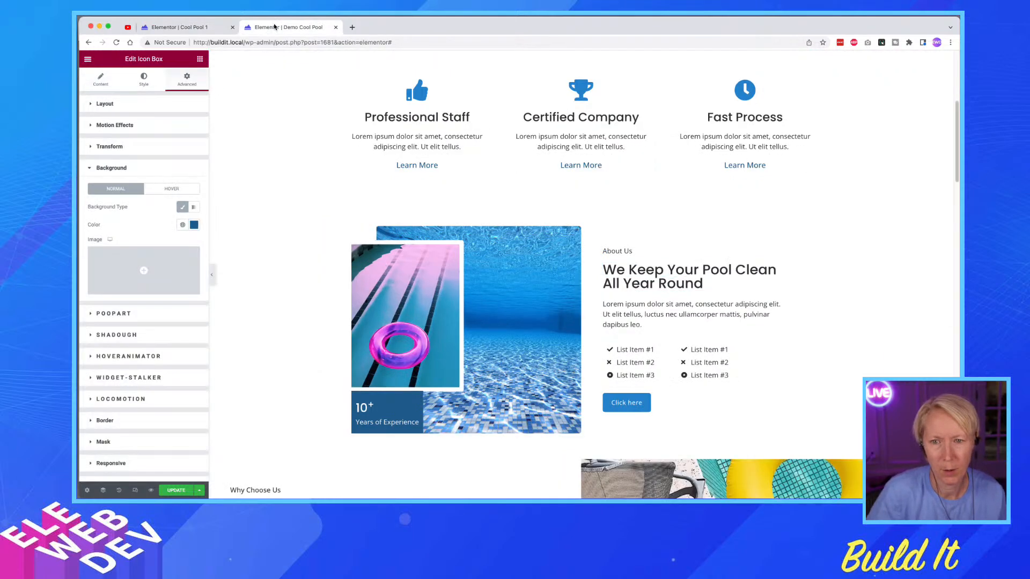
click(182, 28)
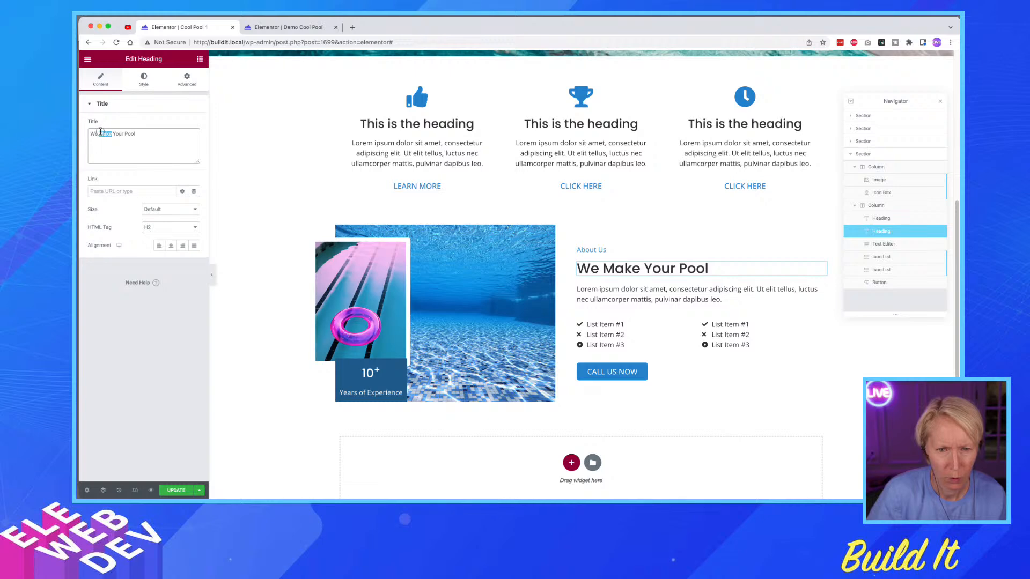
text(Keep)
key(BackSpace)
text(ep)
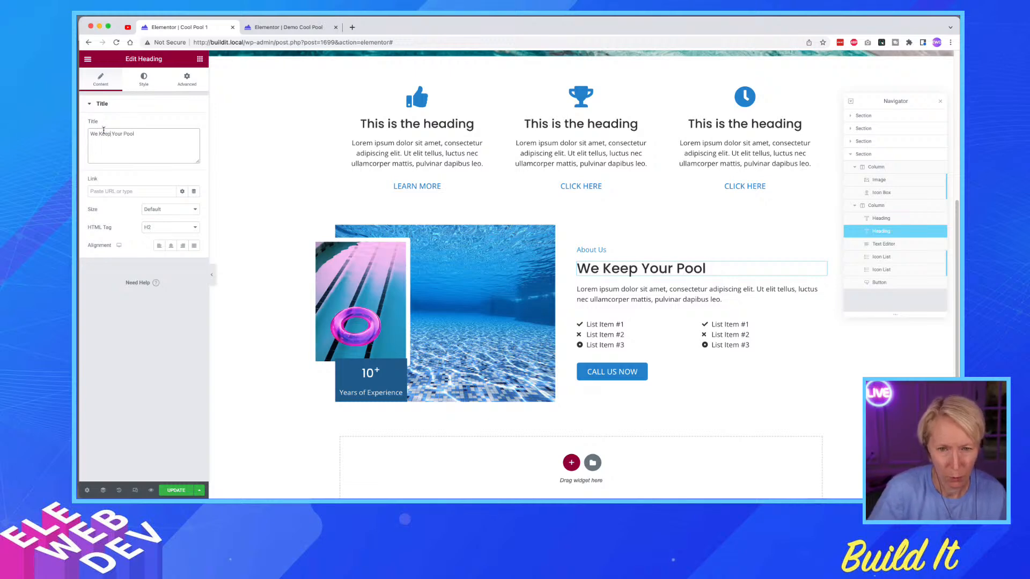
click(285, 27)
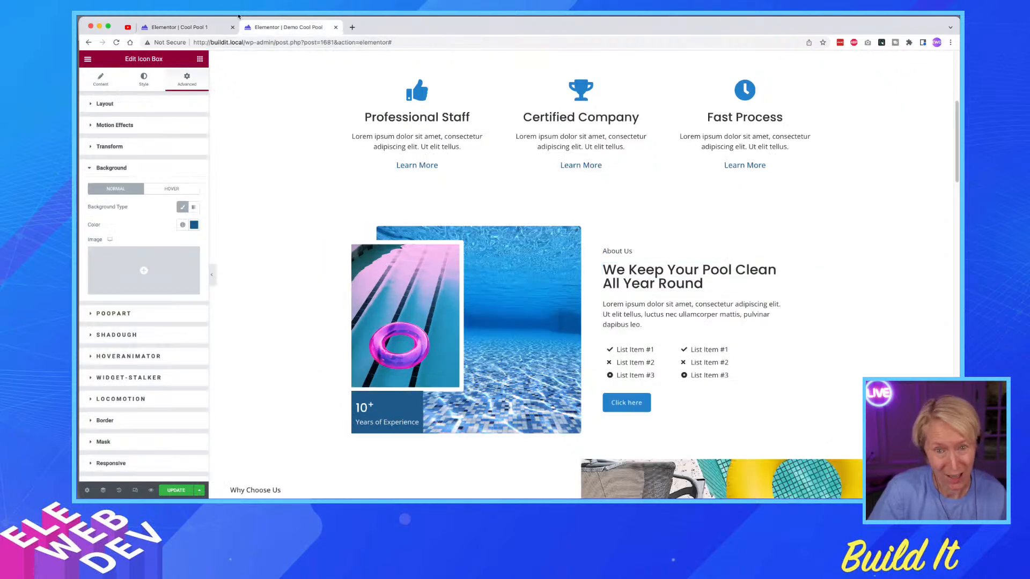
click(176, 27)
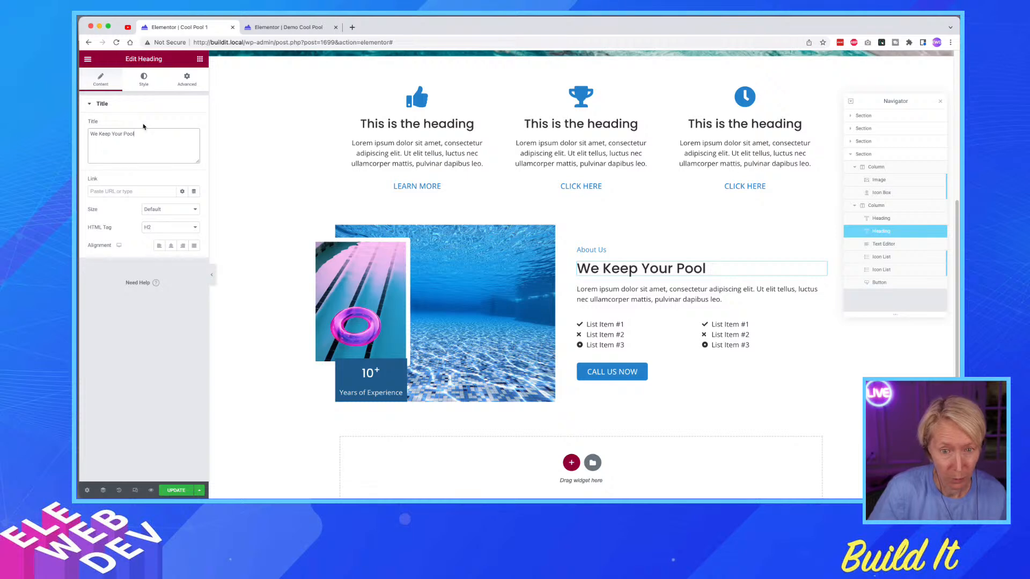
- Complete the About Us heading so it reads "We Keep Your Pool Clean All Year Round"
text(CLean)
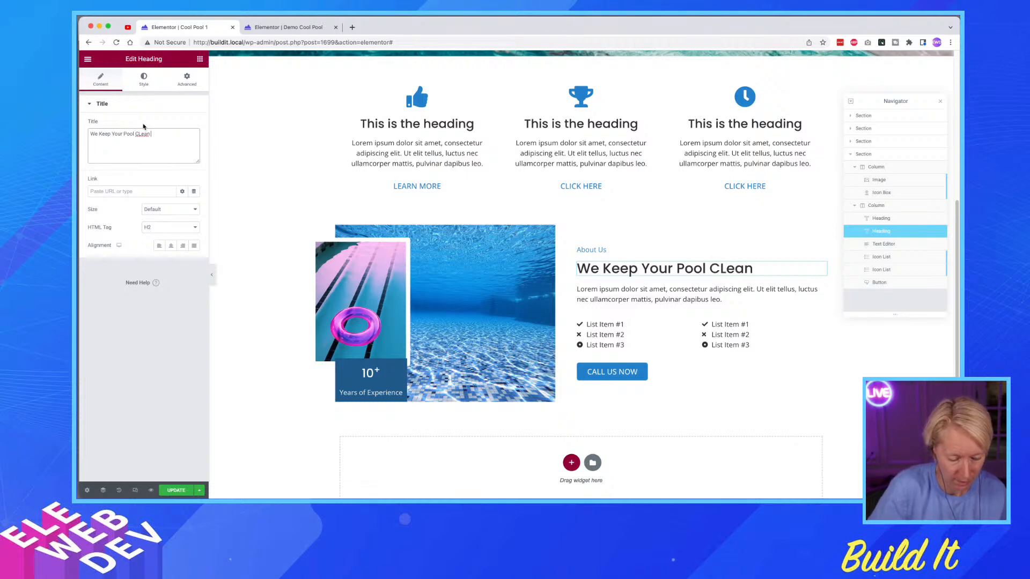
text( All Year R)
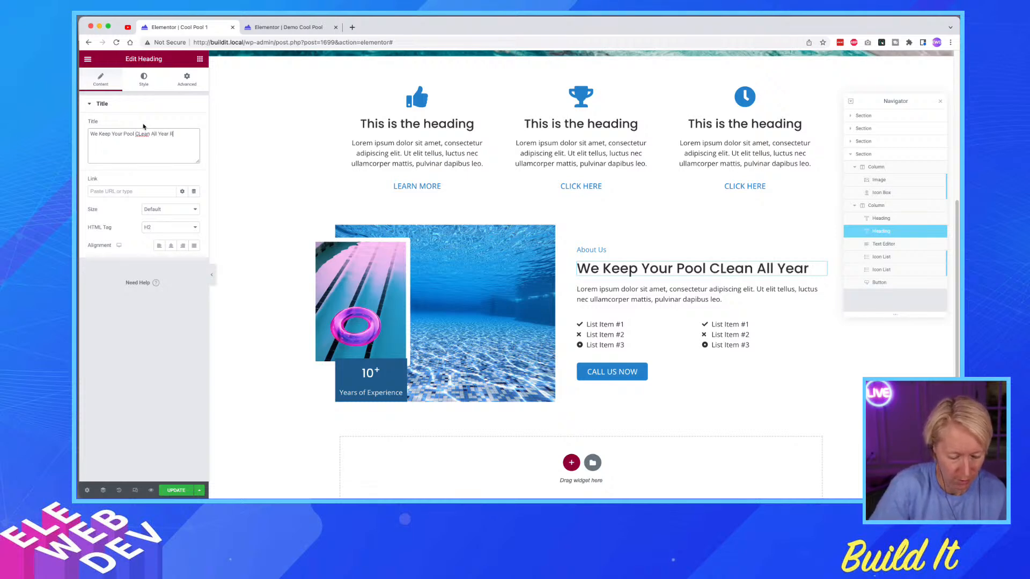
text(ound)
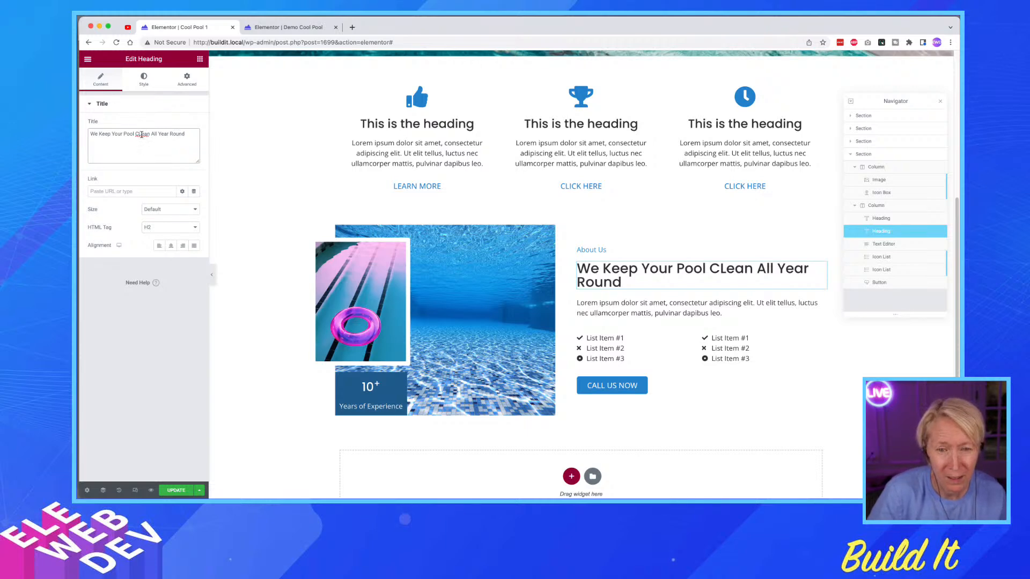
click(141, 134)
key(BackSpace)
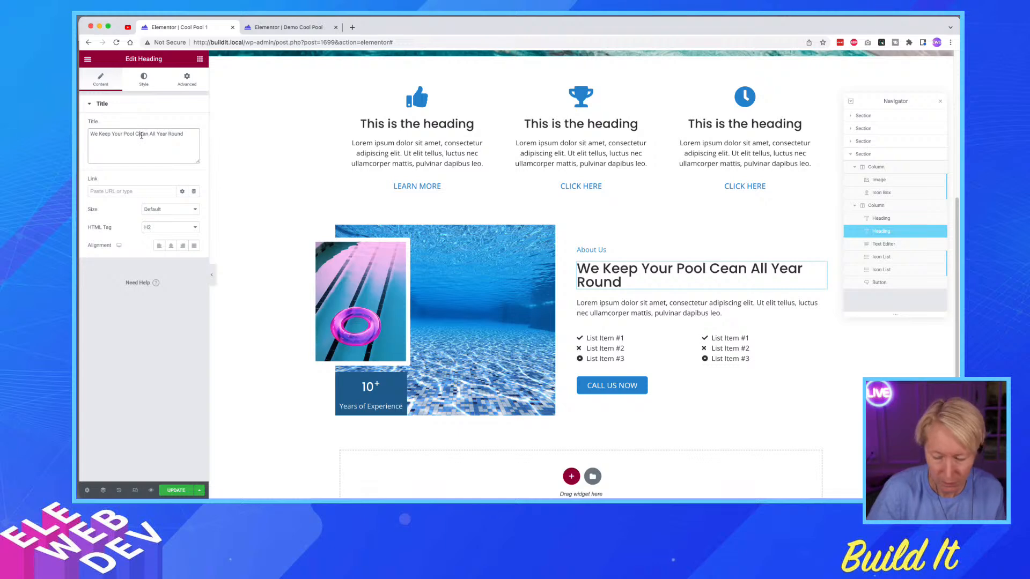
text(l)
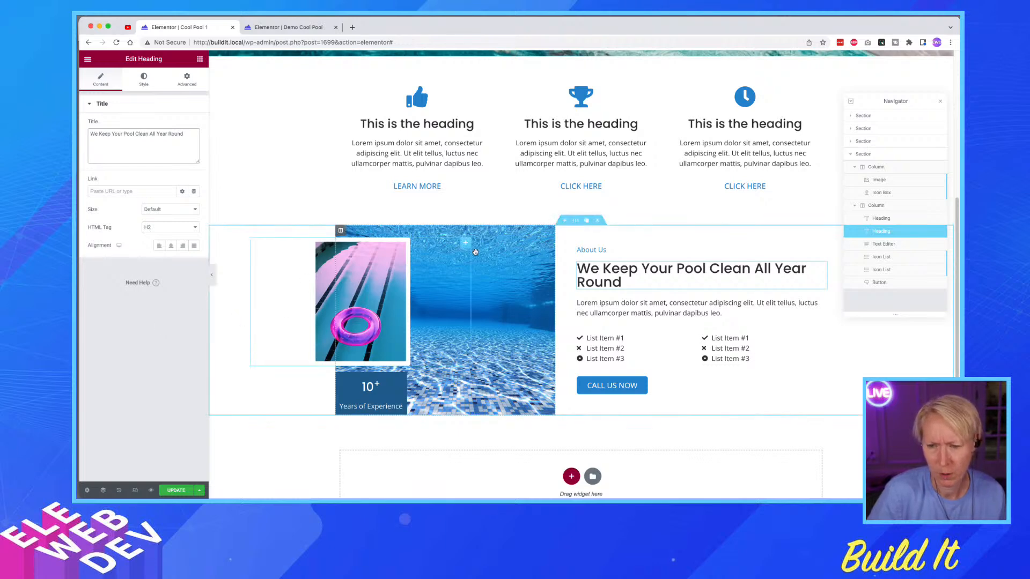
- Increase the pink swim ring image's vertical offset to about 46 px and update the page
right_click(467, 248)
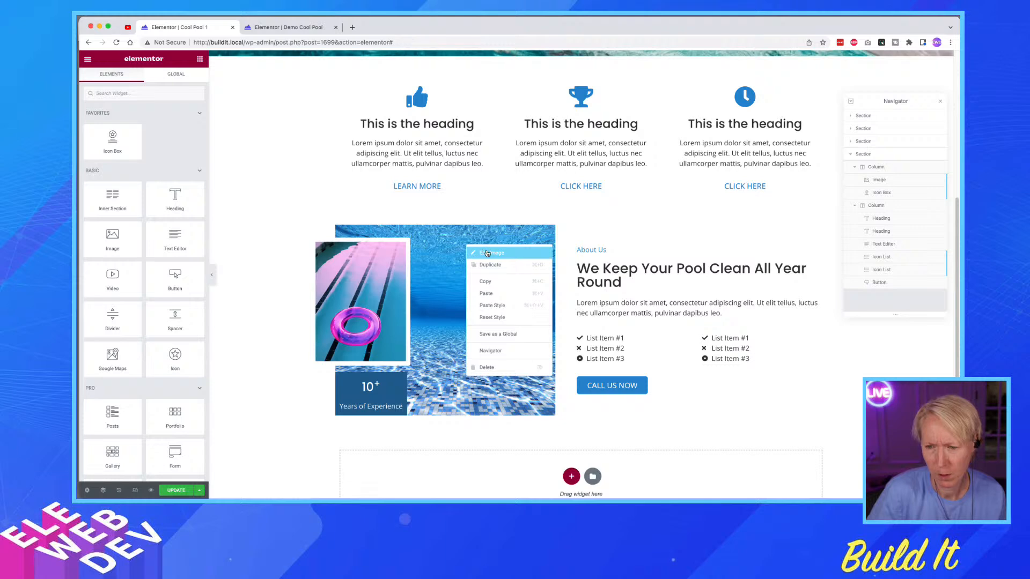
click(487, 253)
click(134, 81)
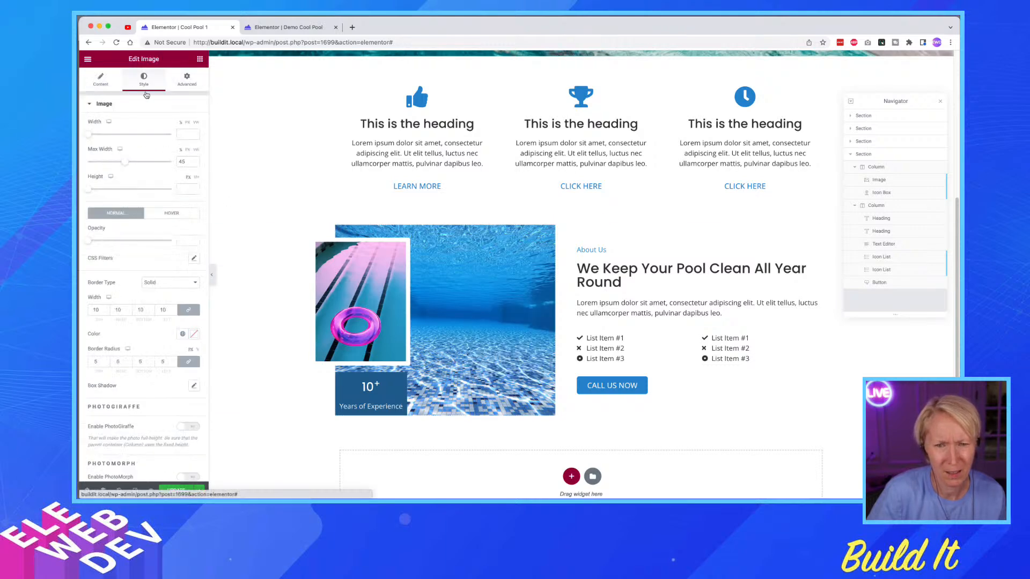
click(189, 78)
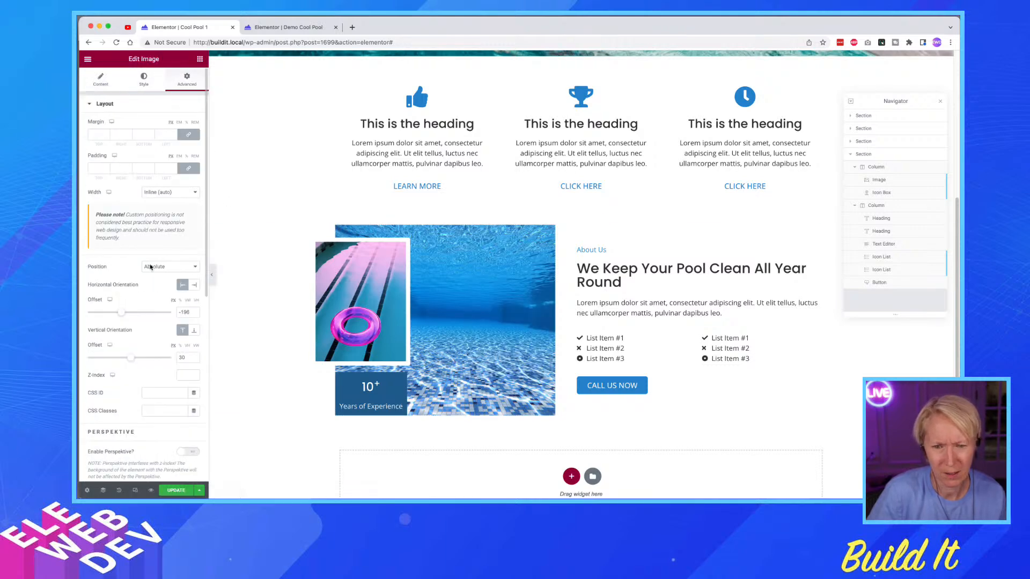
click(194, 360)
click(194, 362)
click(194, 356)
click(195, 356)
click(194, 356)
click(194, 356)
click(194, 357)
click(194, 356)
click(194, 356)
click(194, 356)
click(194, 357)
click(194, 356)
click(194, 356)
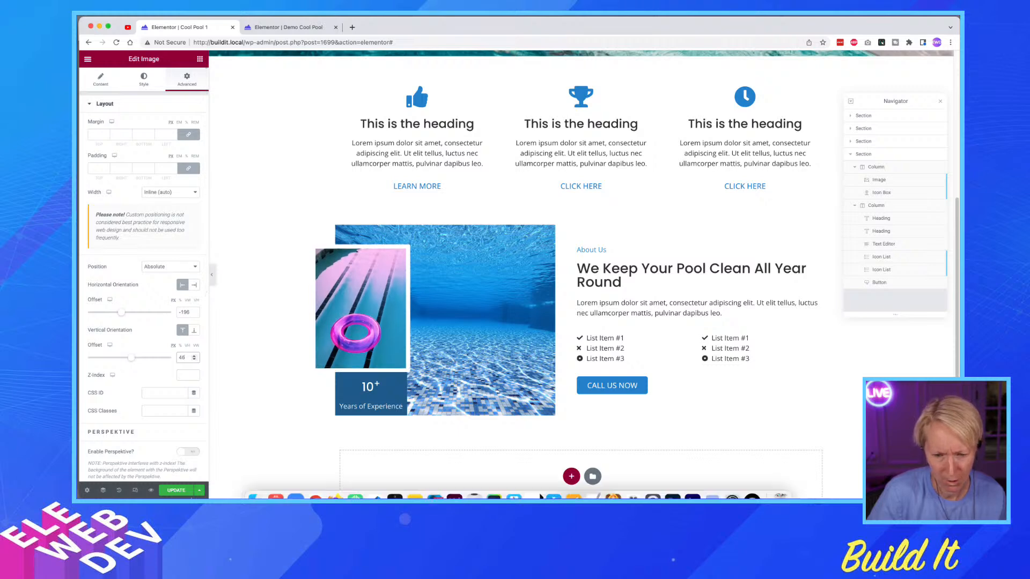
click(176, 490)
- Set the icon color of the first icon list in the About Us section to the blue global color
scroll(358, 264, down, 2)
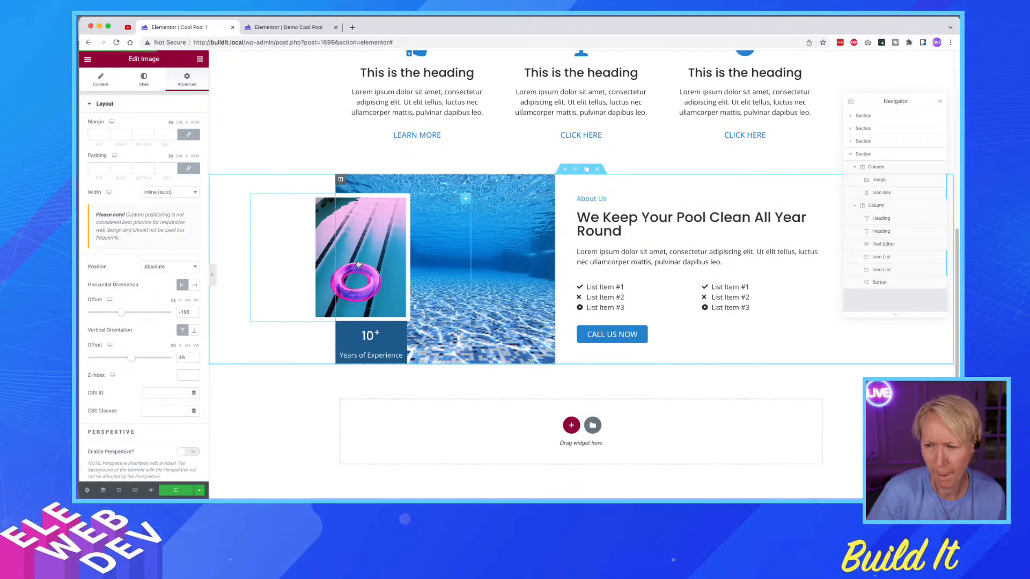
key(super+Tab)
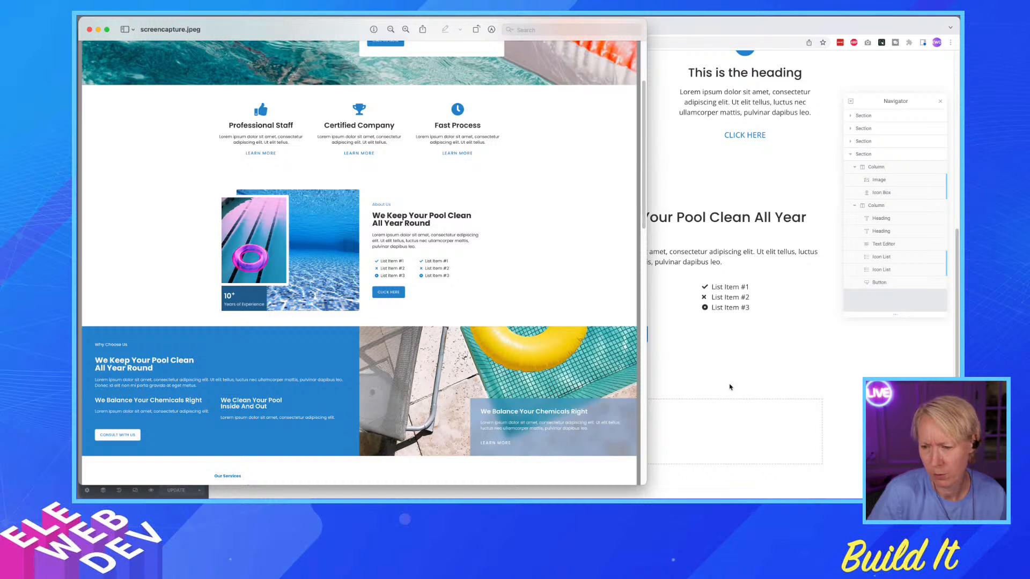
click(745, 355)
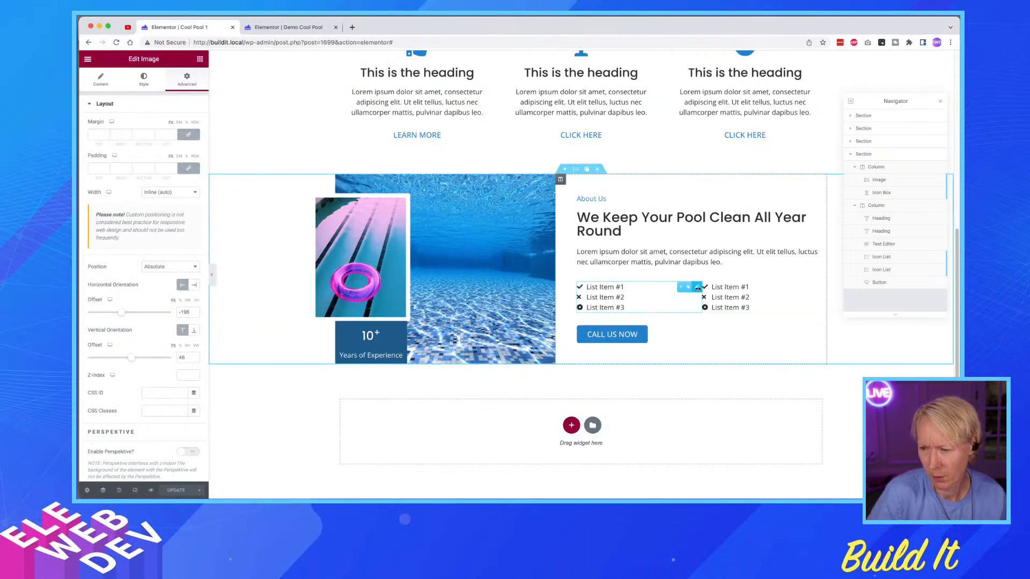
right_click(697, 289)
click(713, 296)
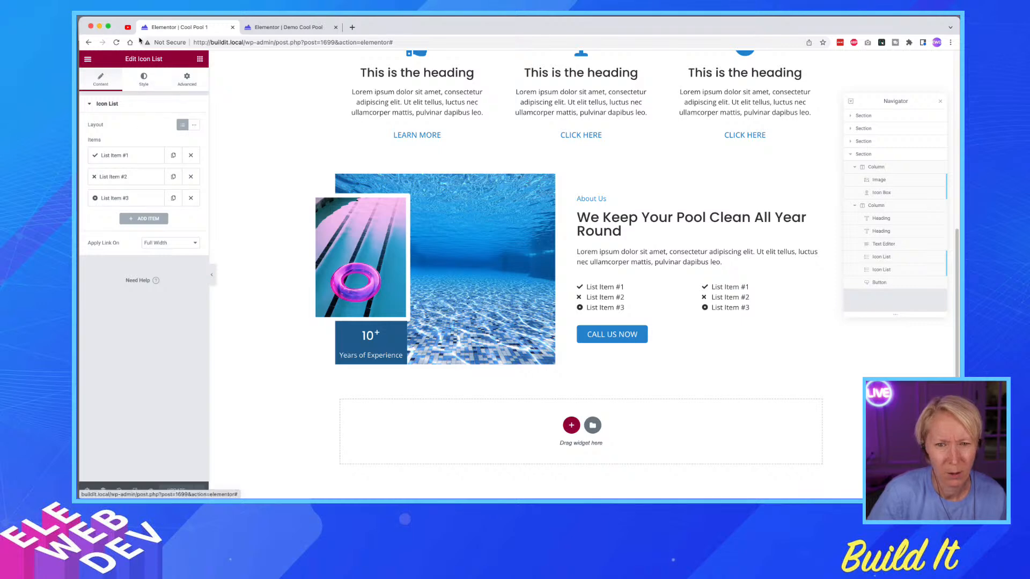
click(150, 85)
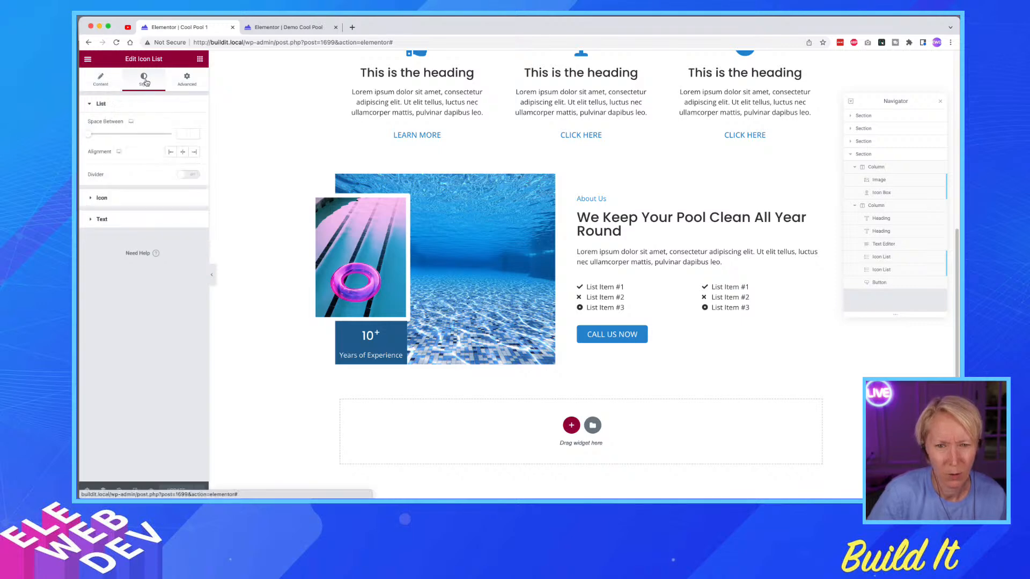
click(133, 198)
click(182, 147)
scroll(145, 215, down, 3)
click(122, 279)
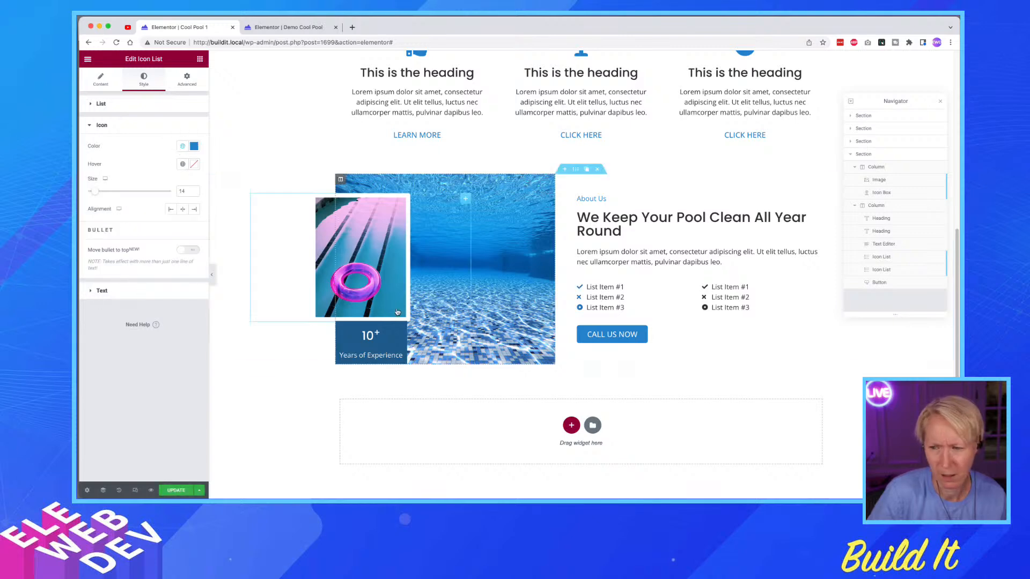
- Copy the first icon list and paste its style onto the second icon list
right_click(698, 288)
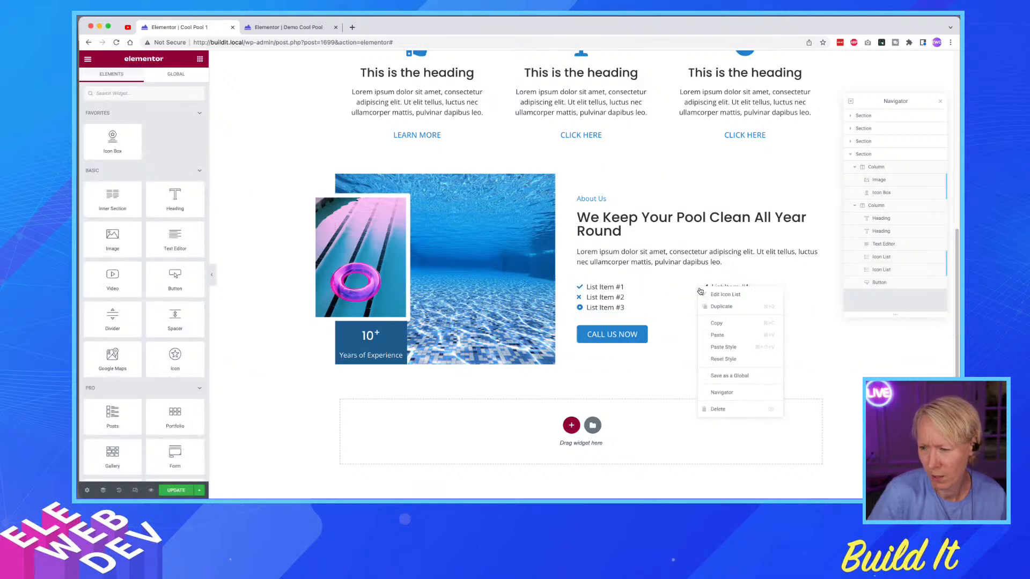
click(735, 323)
right_click(785, 304)
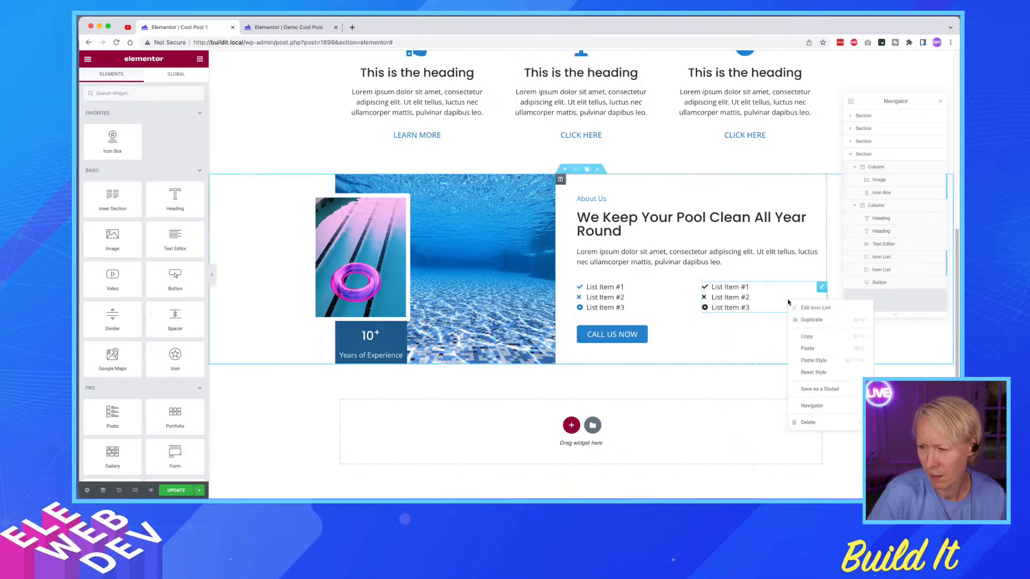
click(805, 360)
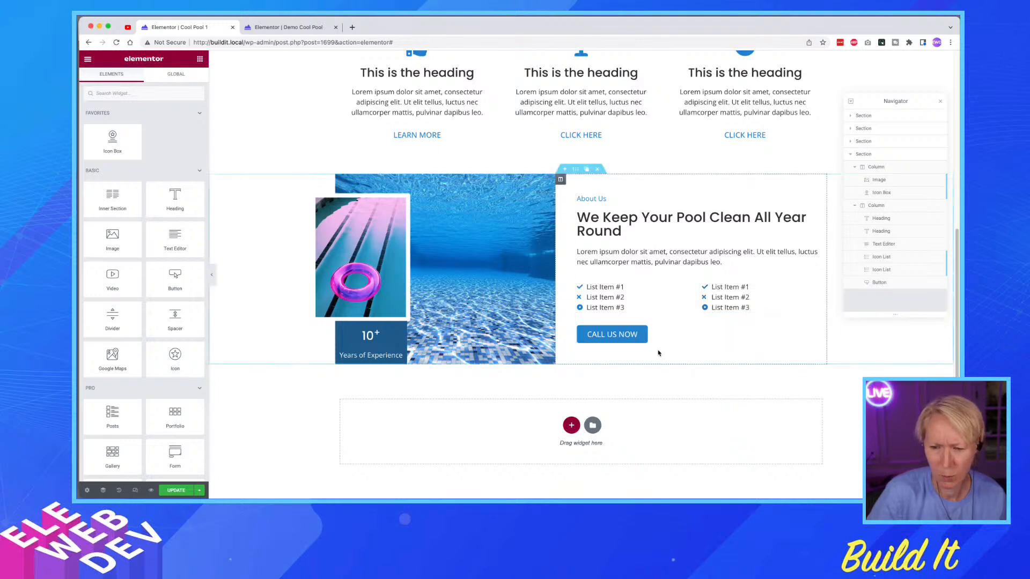
- Check the reference design and add a two-column section below About Us with its content width set to Full Width
key(super+Tab)
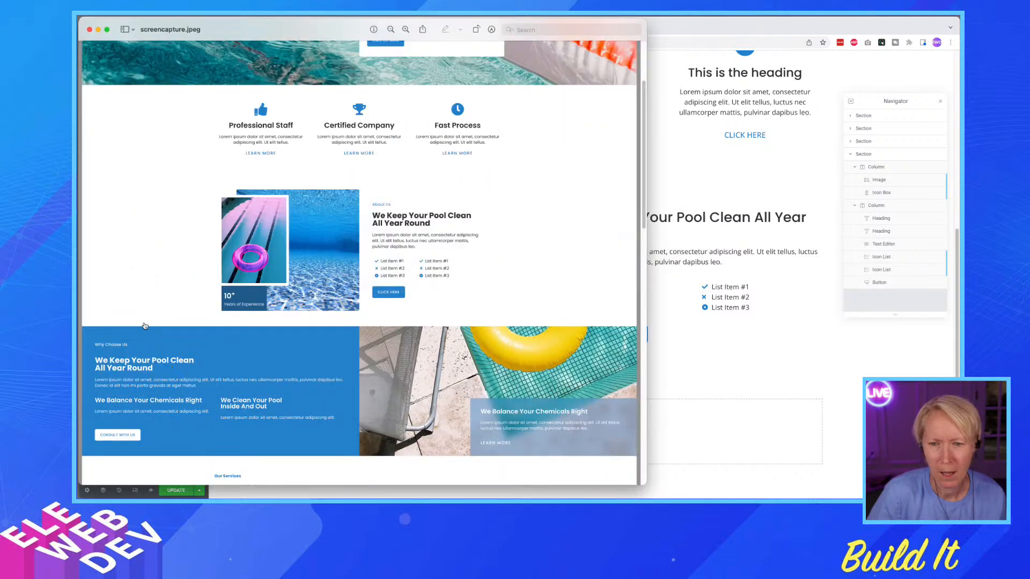
scroll(295, 329, down, 5)
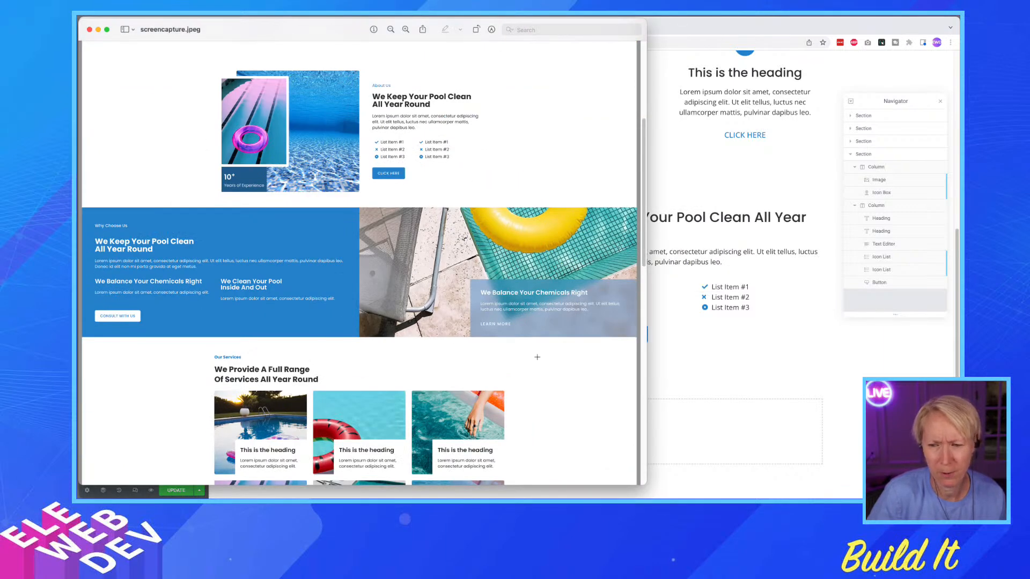
click(743, 363)
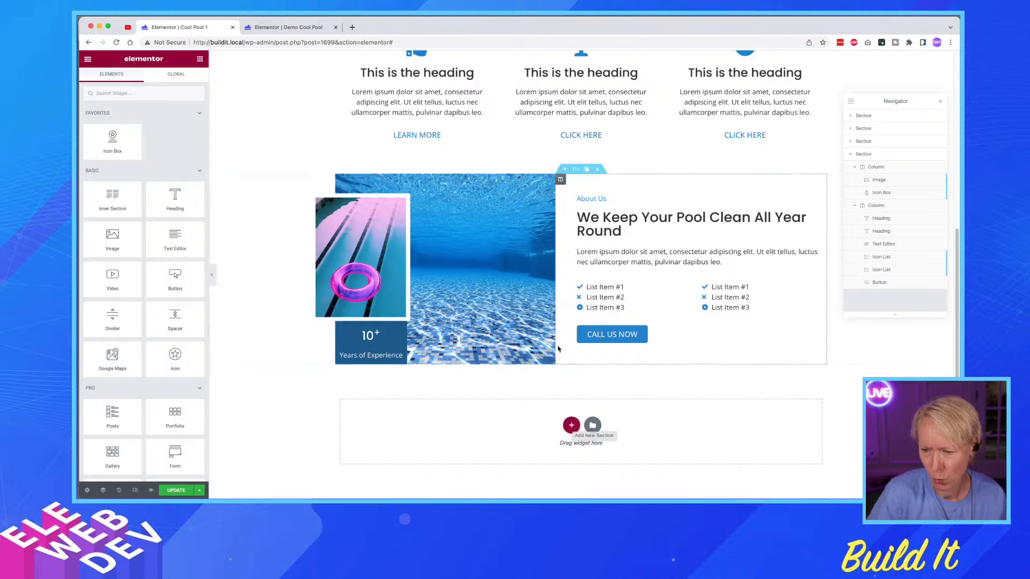
key(super+Tab)
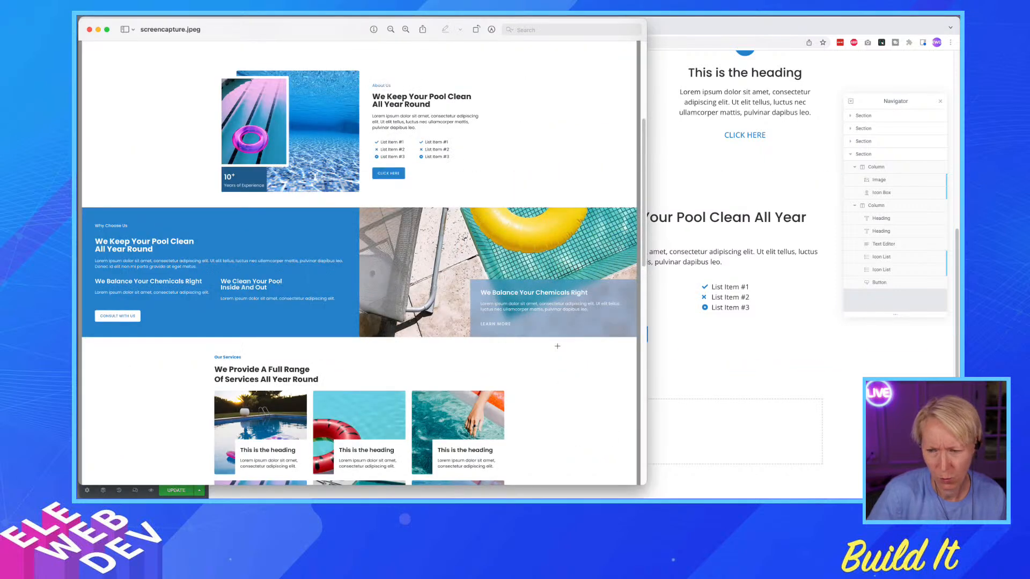
key(super+Tab)
right_click(574, 423)
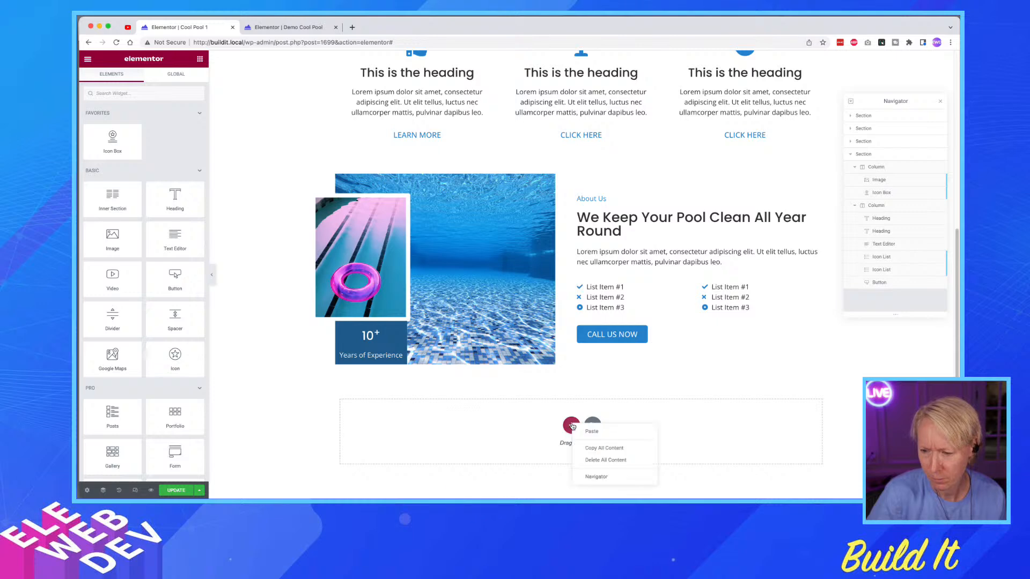
click(518, 420)
click(572, 426)
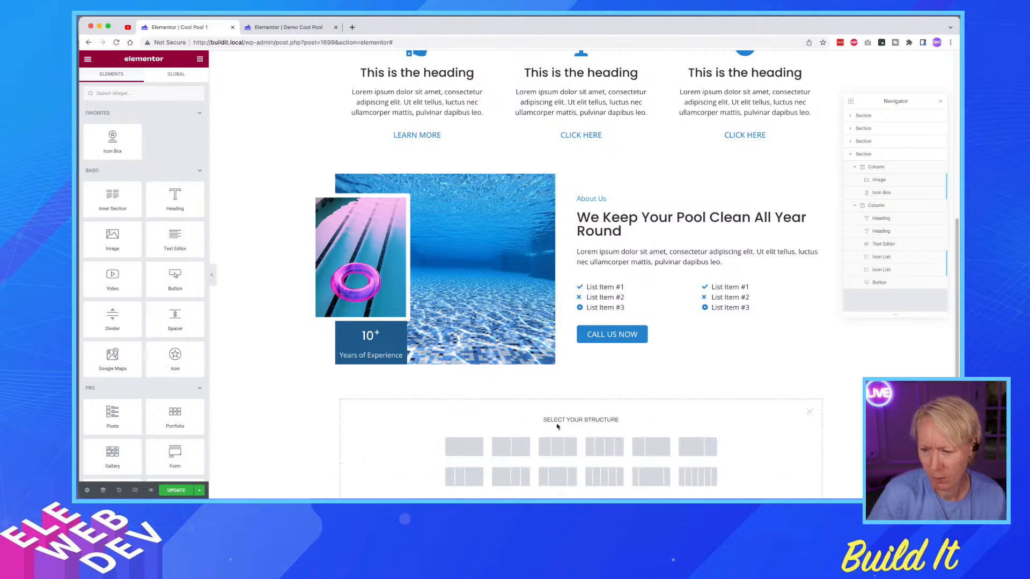
click(506, 443)
click(161, 124)
click(159, 136)
scroll(461, 368, down, 1)
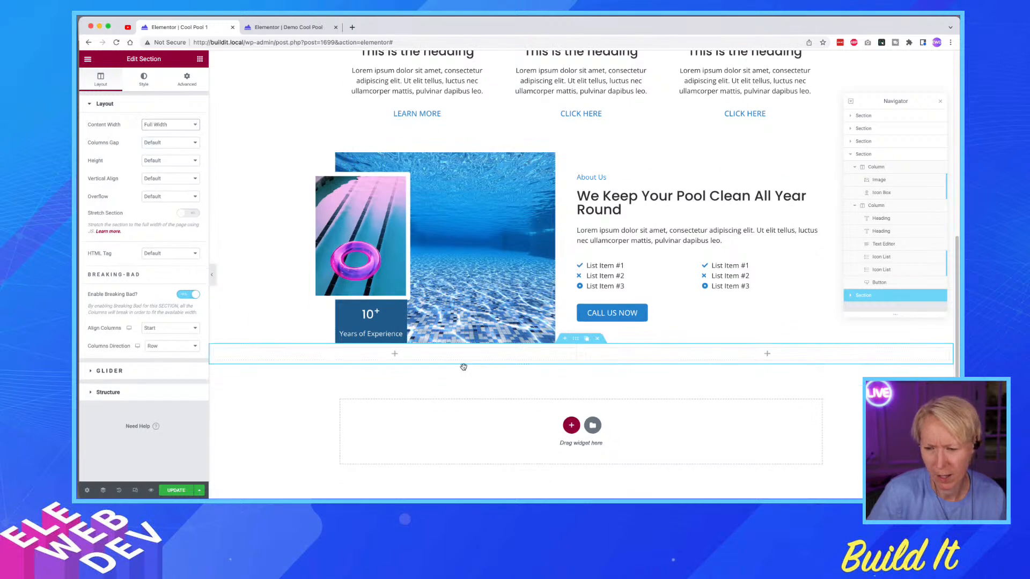
- Give the new section's first column a classic background in the blue global color
right_click(215, 352)
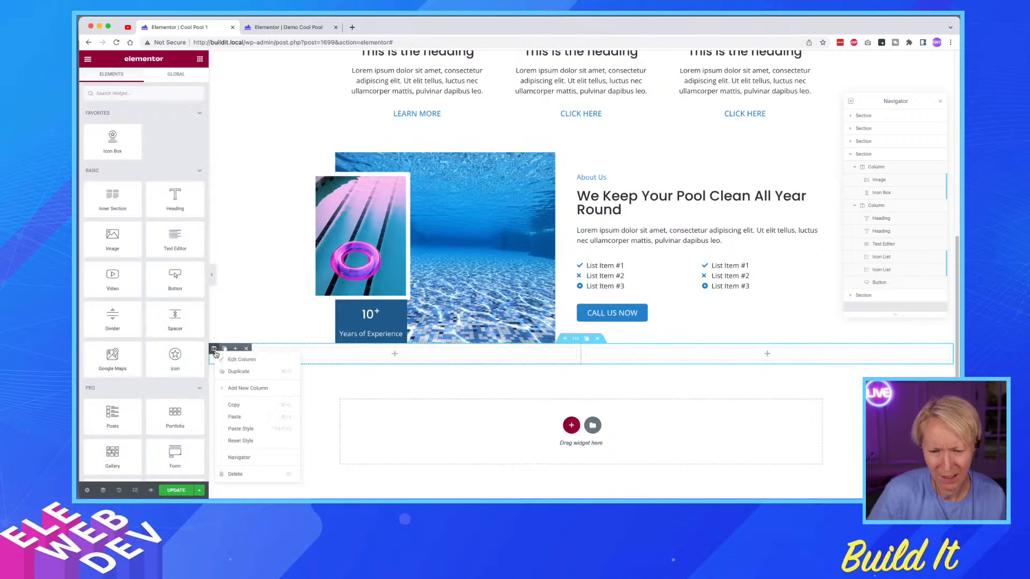
click(244, 360)
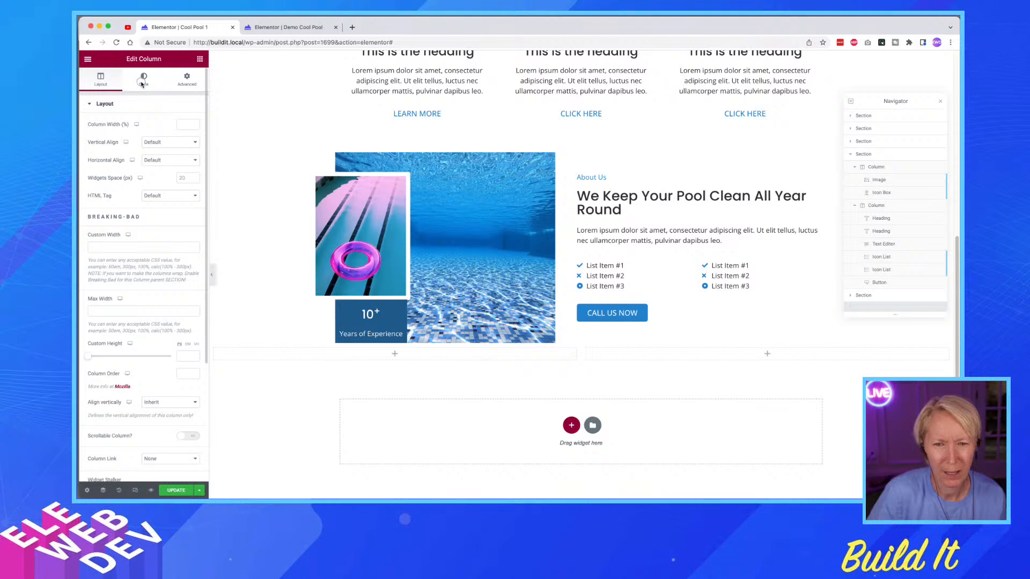
click(143, 80)
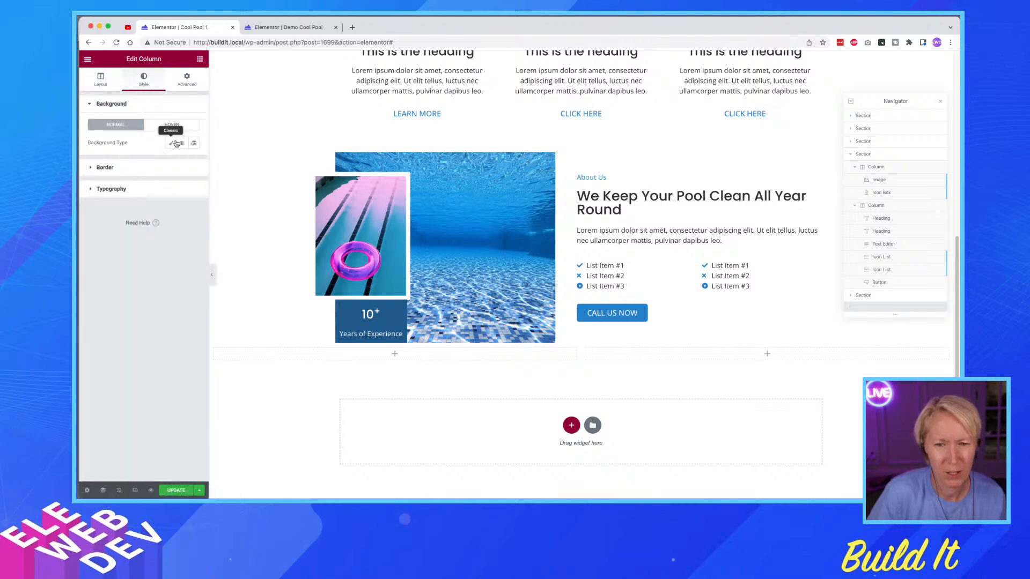
click(176, 144)
click(184, 161)
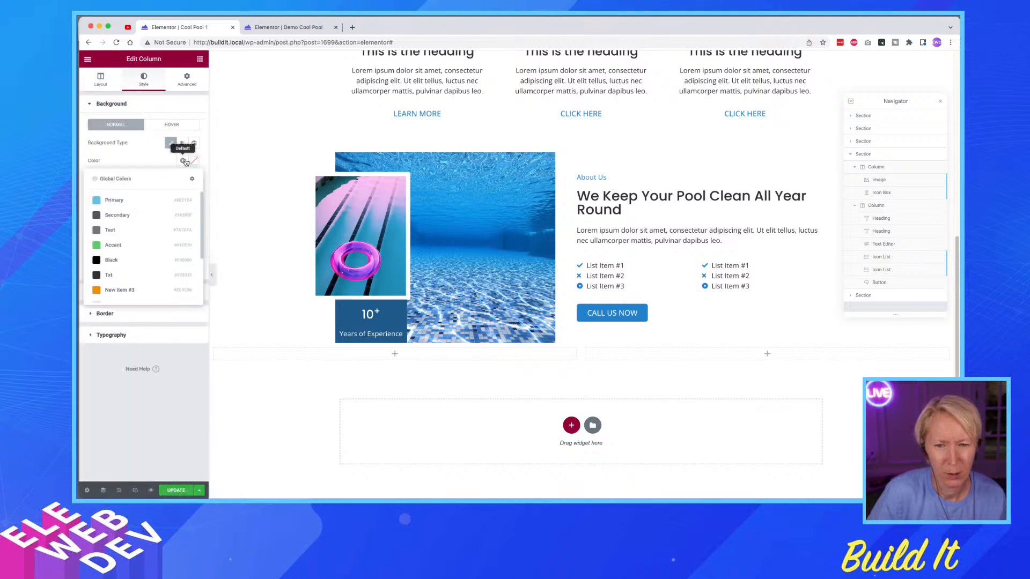
scroll(125, 225, down, 3)
click(125, 296)
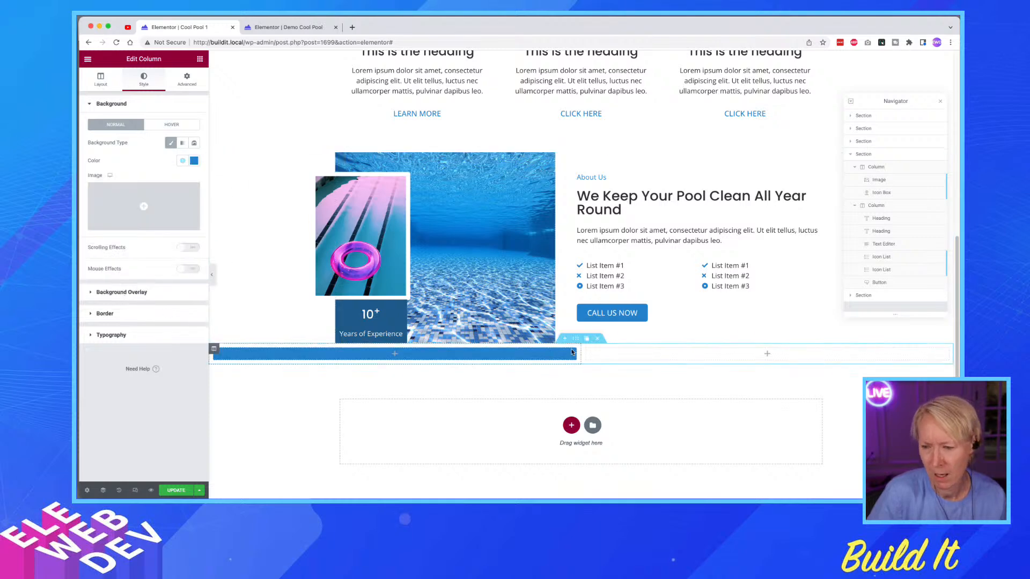
- Set the new section's top and bottom margins to 60 px
right_click(566, 336)
click(589, 350)
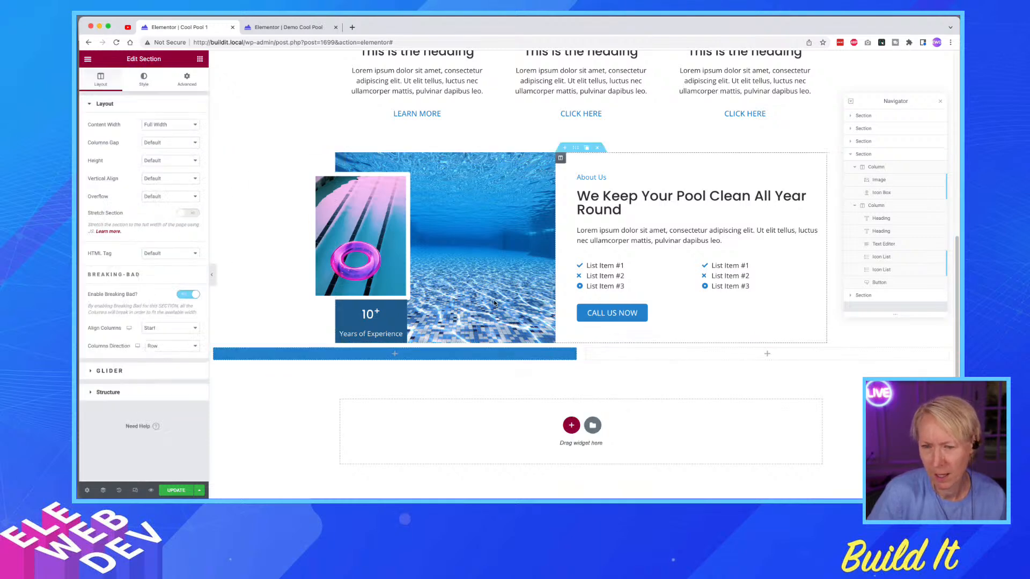
click(193, 78)
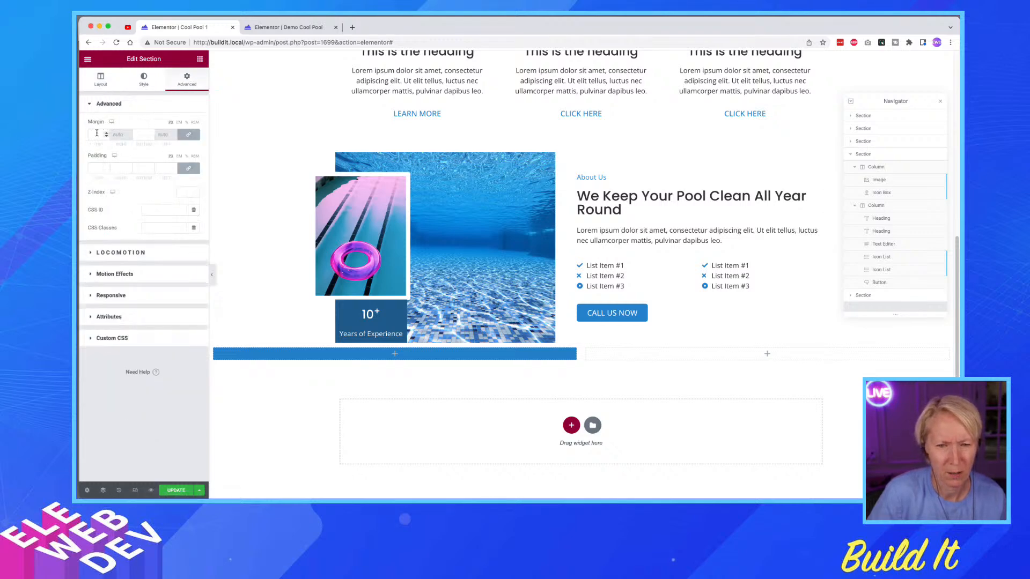
text(6)
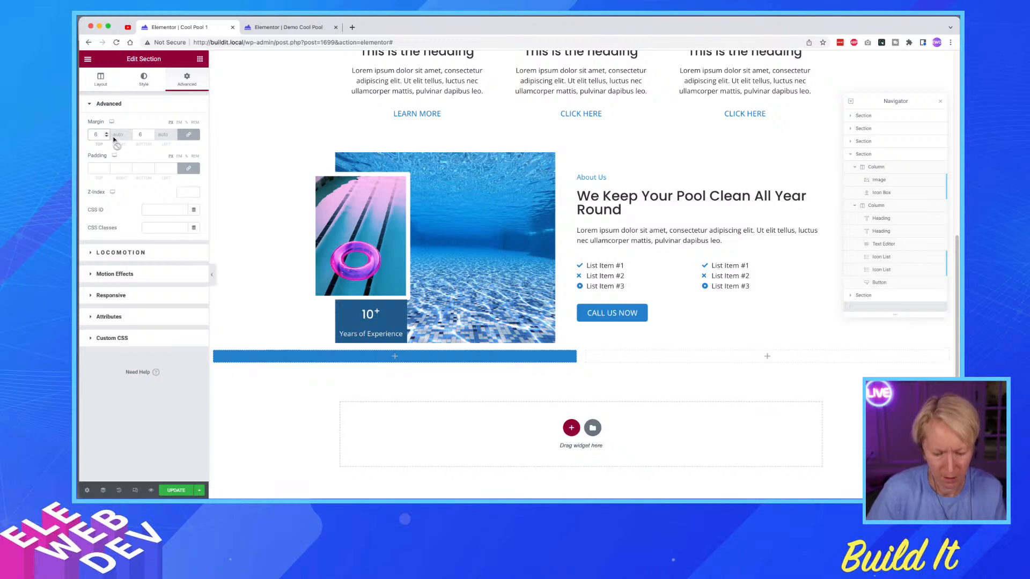
text(0)
scroll(430, 340, down, 1)
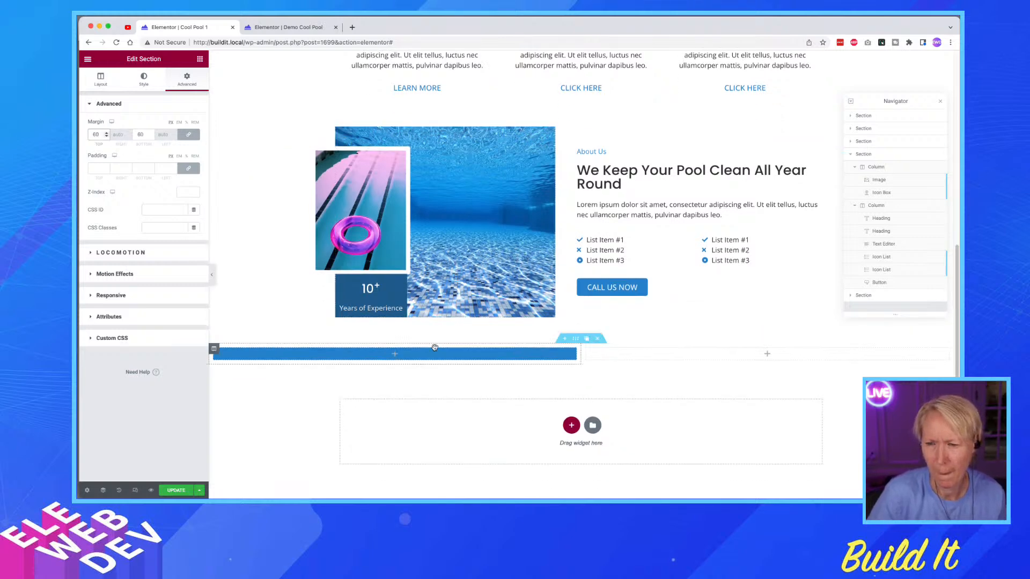
- Examine the Why Choose Us section in the demo page and in the reference screenshot
click(309, 26)
scroll(418, 184, down, 3)
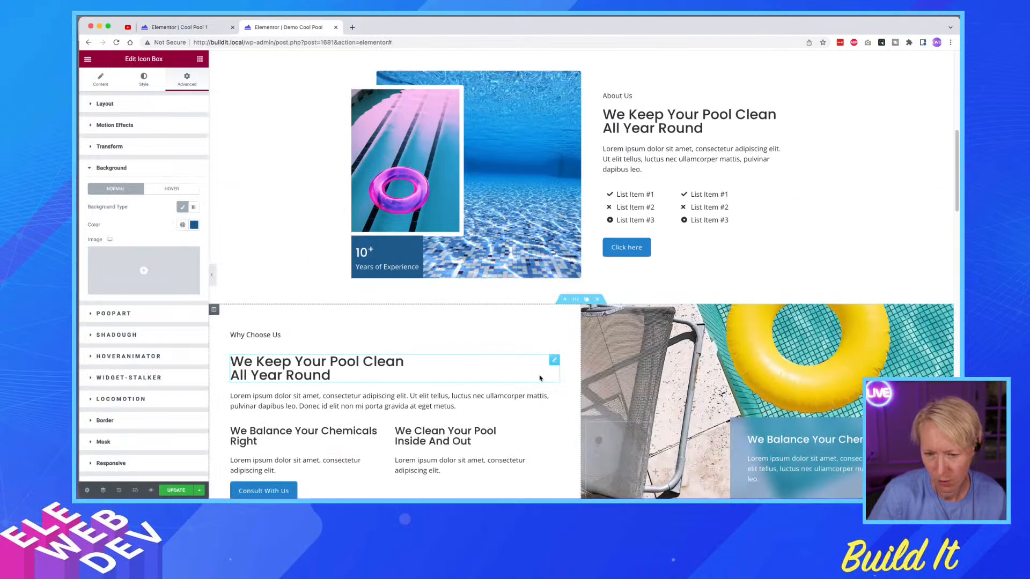
scroll(392, 95, down, 2)
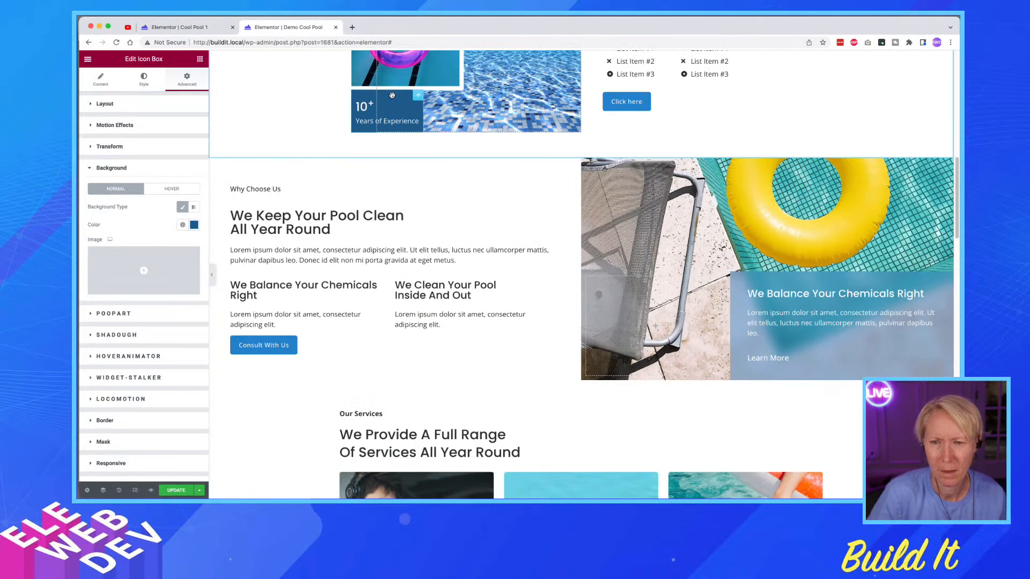
click(161, 28)
key(super+Tab)
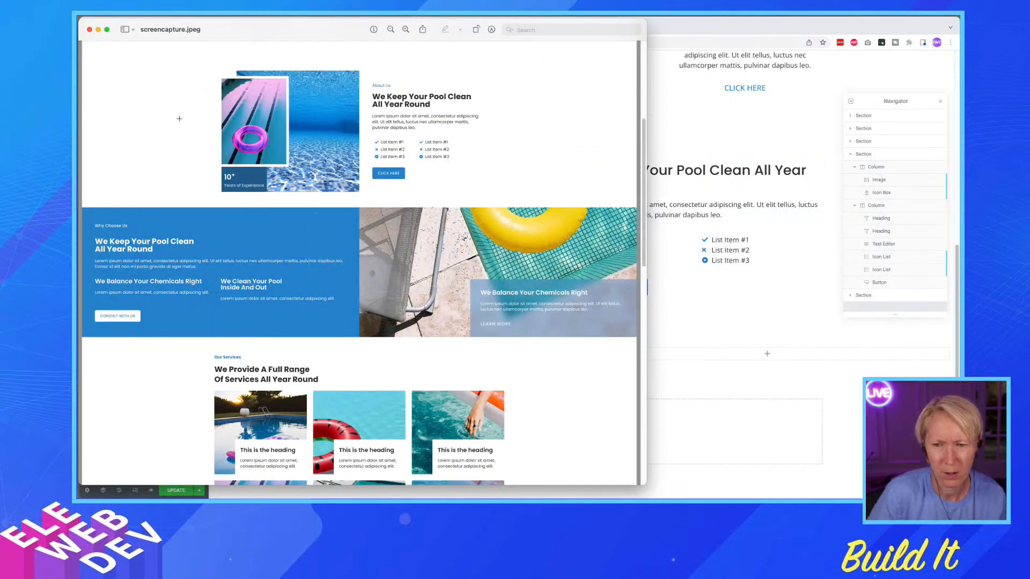
key(super+Tab)
right_click(603, 152)
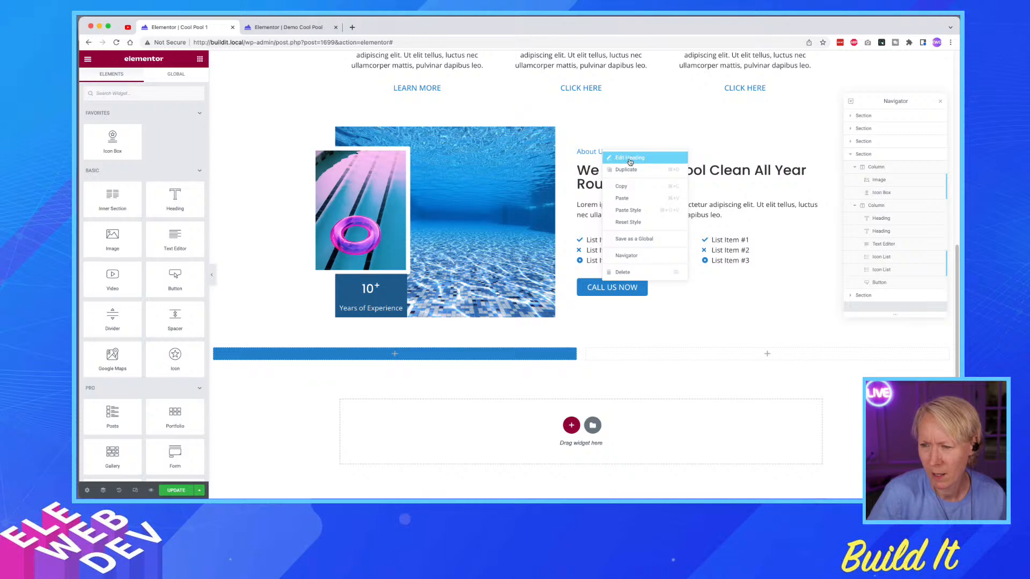
click(629, 159)
right_click(368, 357)
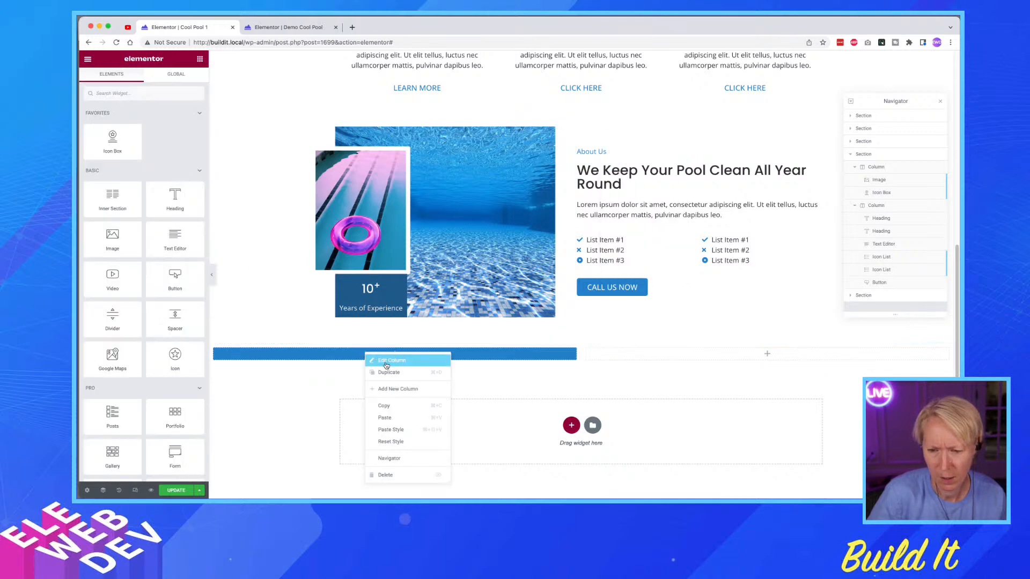
click(386, 362)
right_click(397, 357)
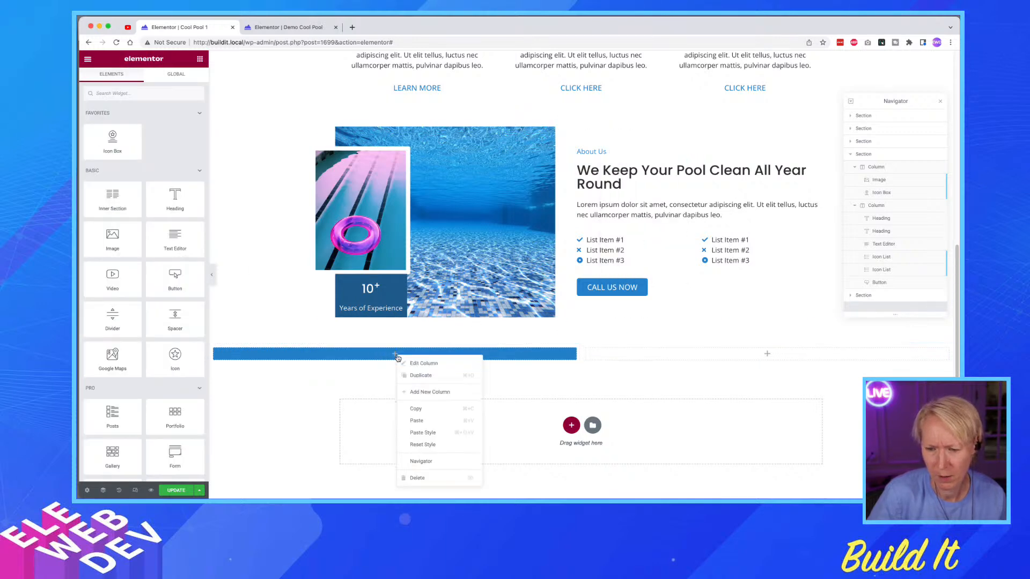
click(424, 421)
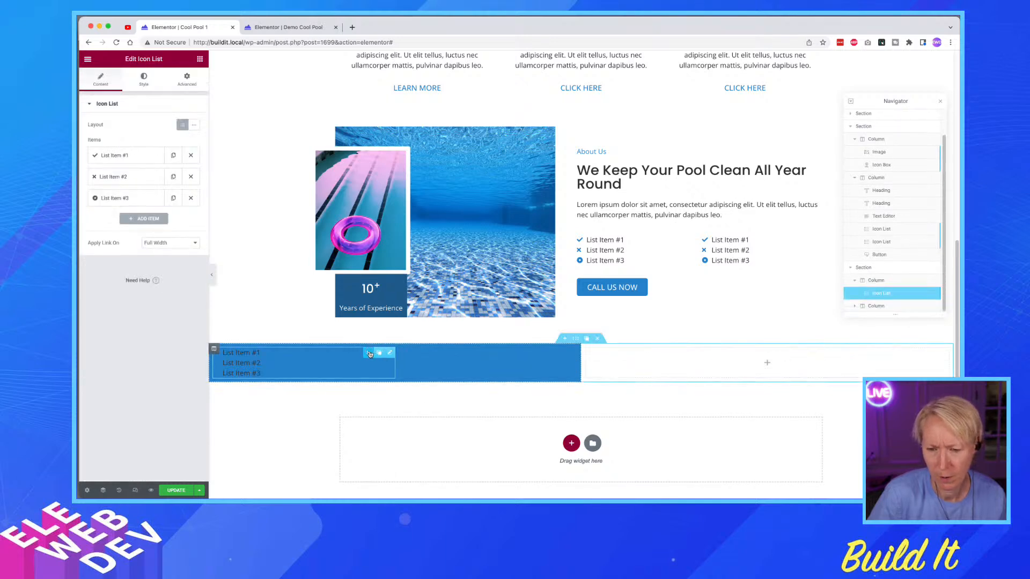
click(369, 353)
- Copy the About Us heading and paste it into the blue column of the new section
right_click(632, 154)
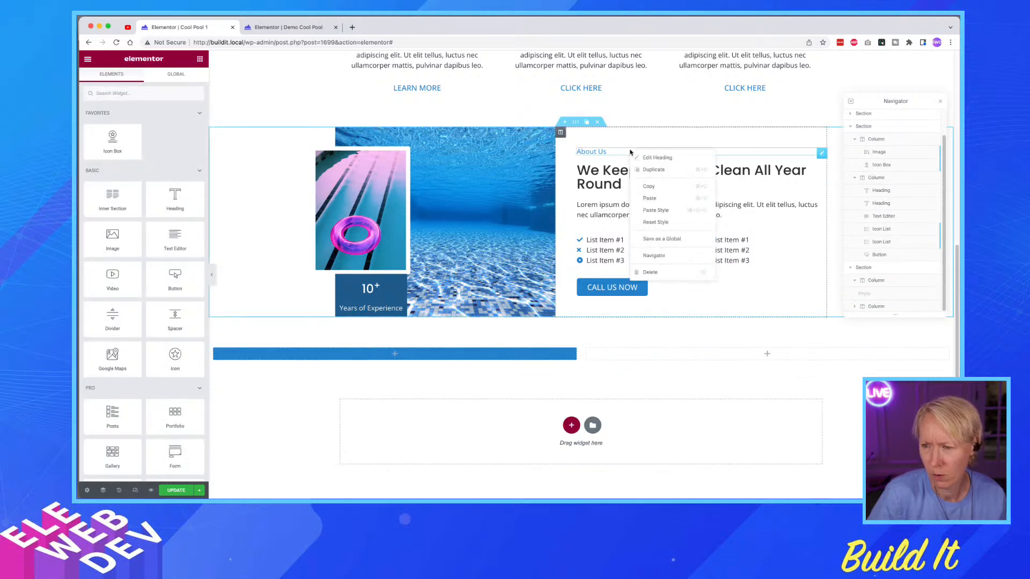
click(643, 185)
right_click(328, 357)
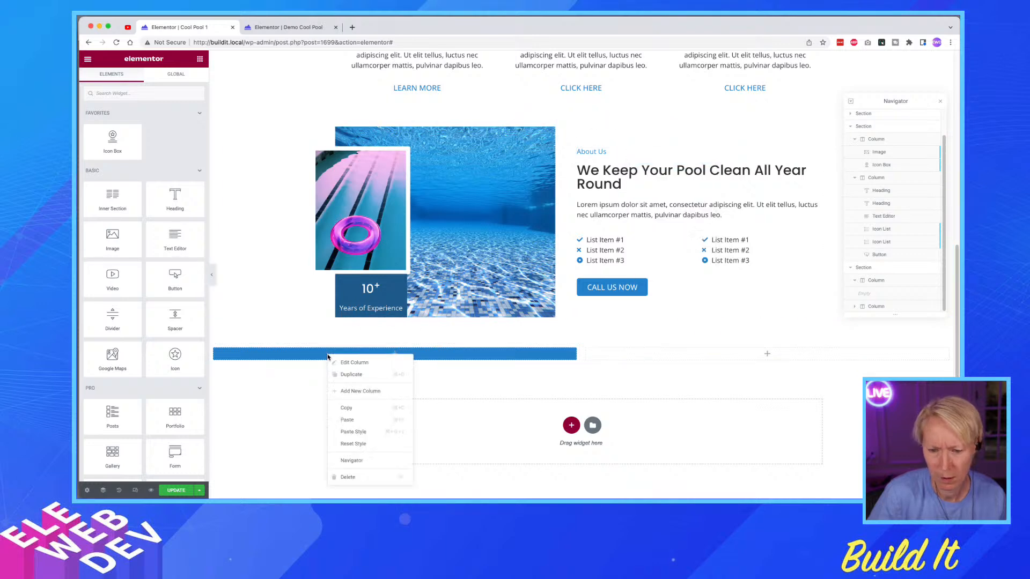
click(356, 419)
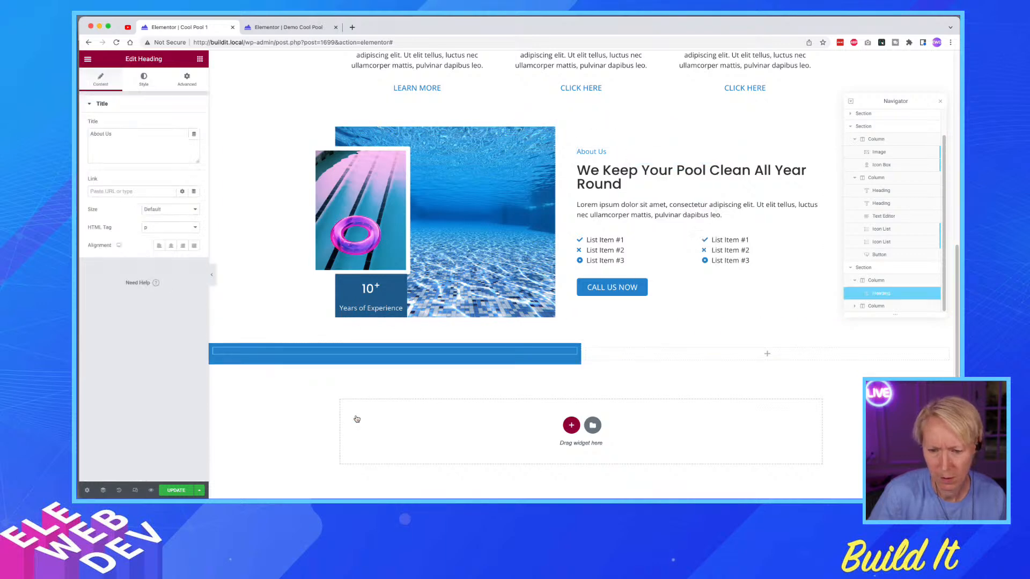
- Set the pasted heading's text color to the White global color
click(147, 83)
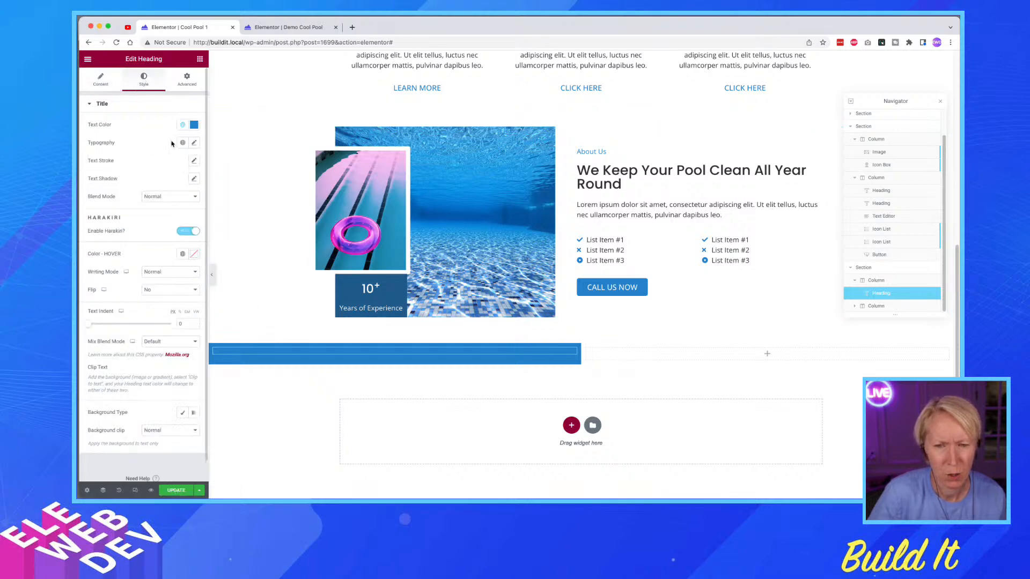
click(183, 124)
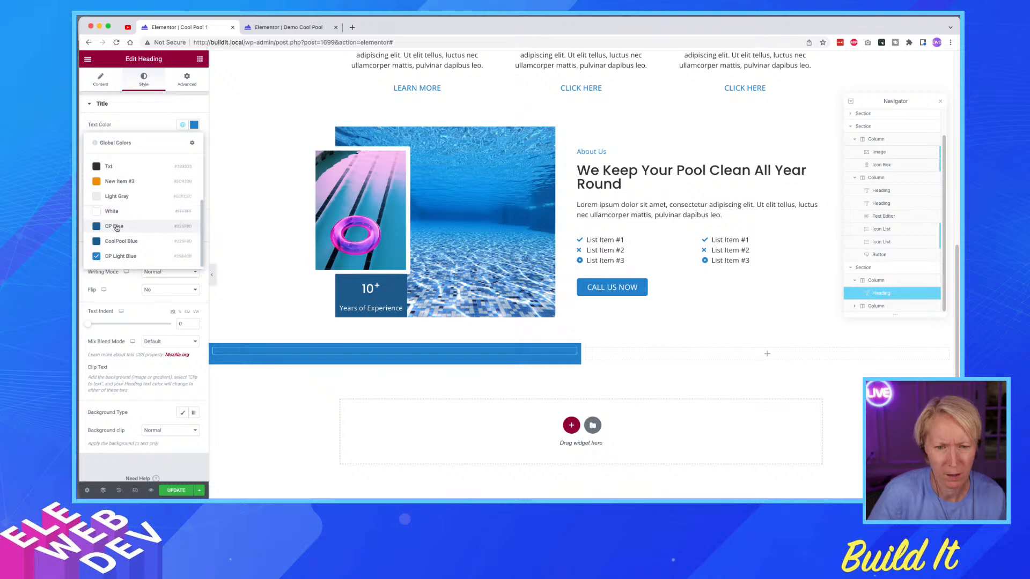
right_click(117, 217)
click(114, 211)
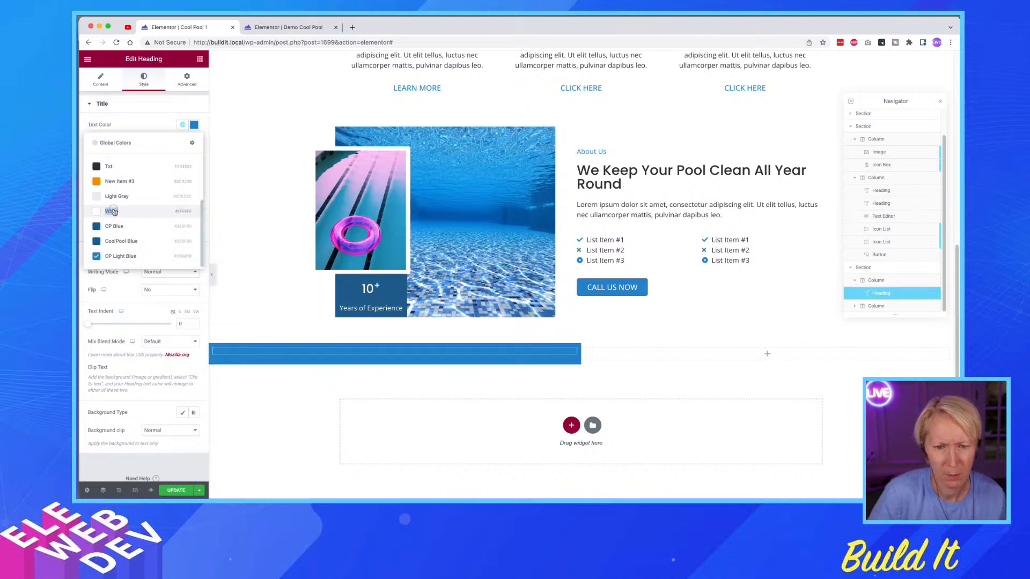
click(112, 210)
- Check the reference design and change the pasted heading's title to "Why Choose Us"
key(super+Tab)
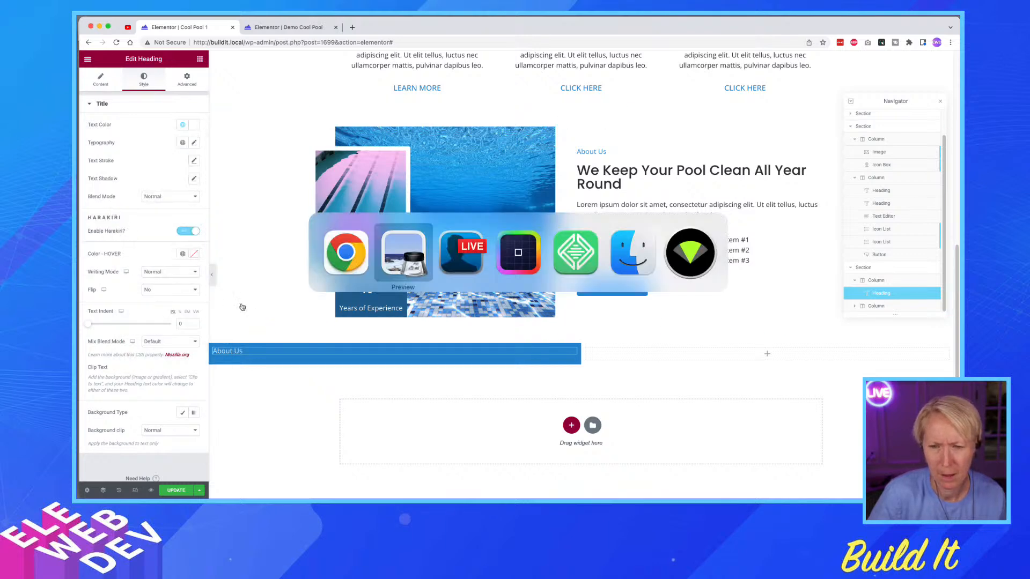
key(super+Tab)
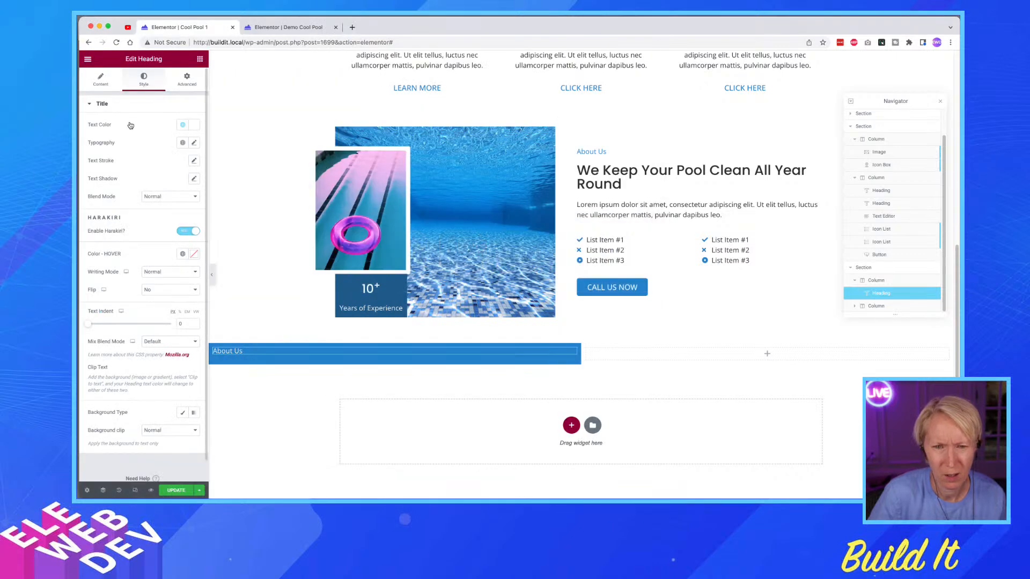
click(101, 80)
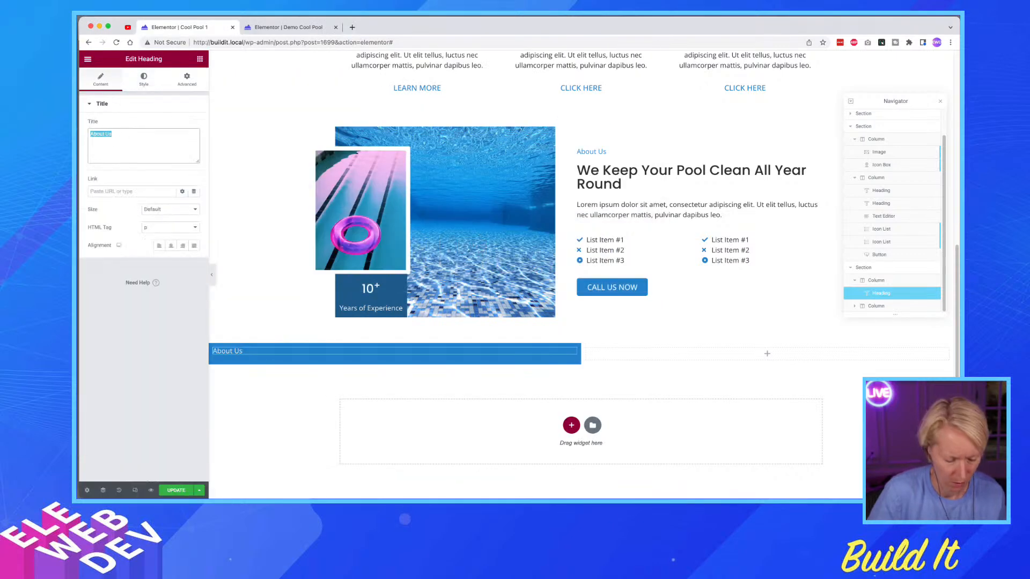
text(Why )
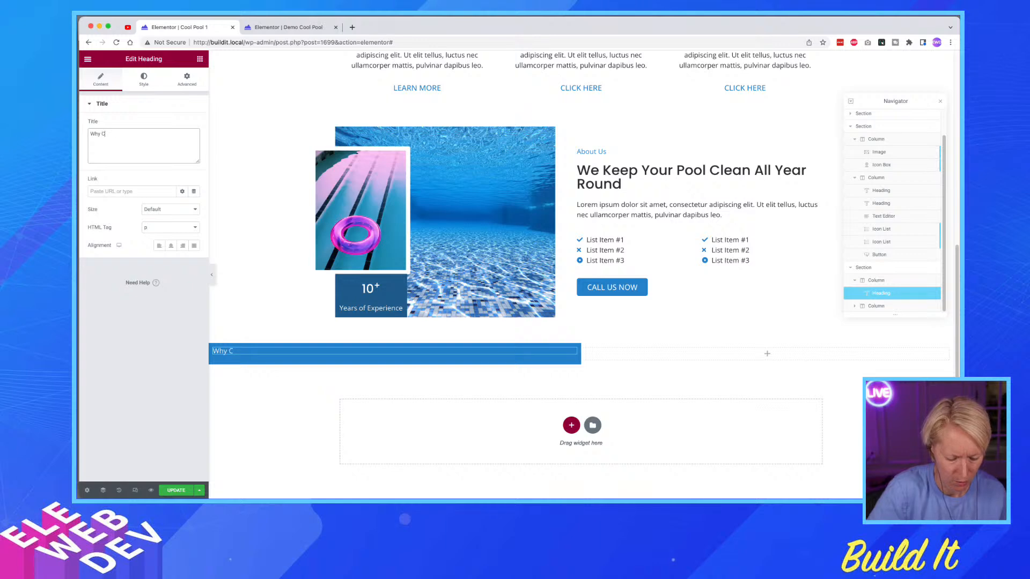
text(Choose Us)
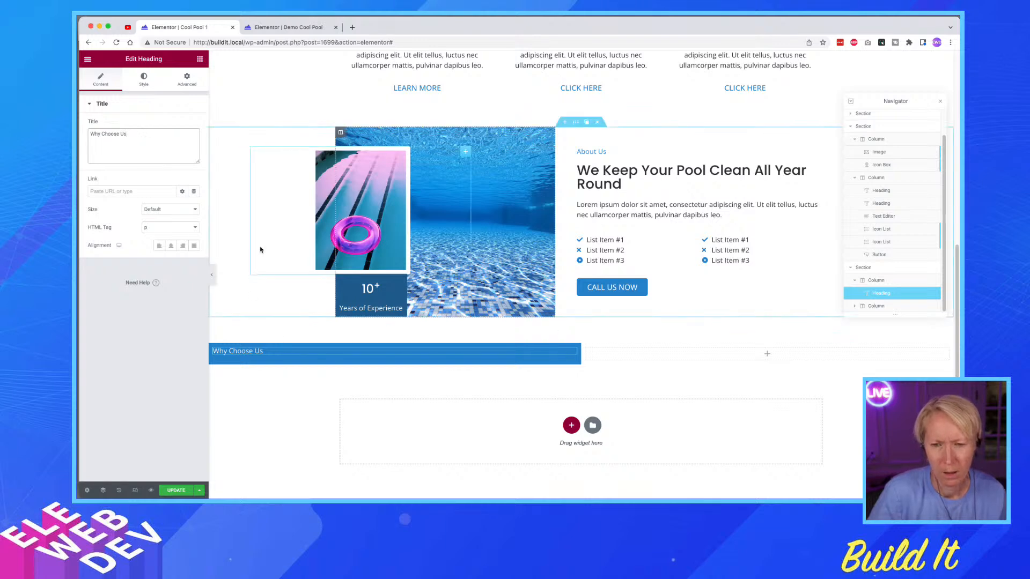
key(super+Tab)
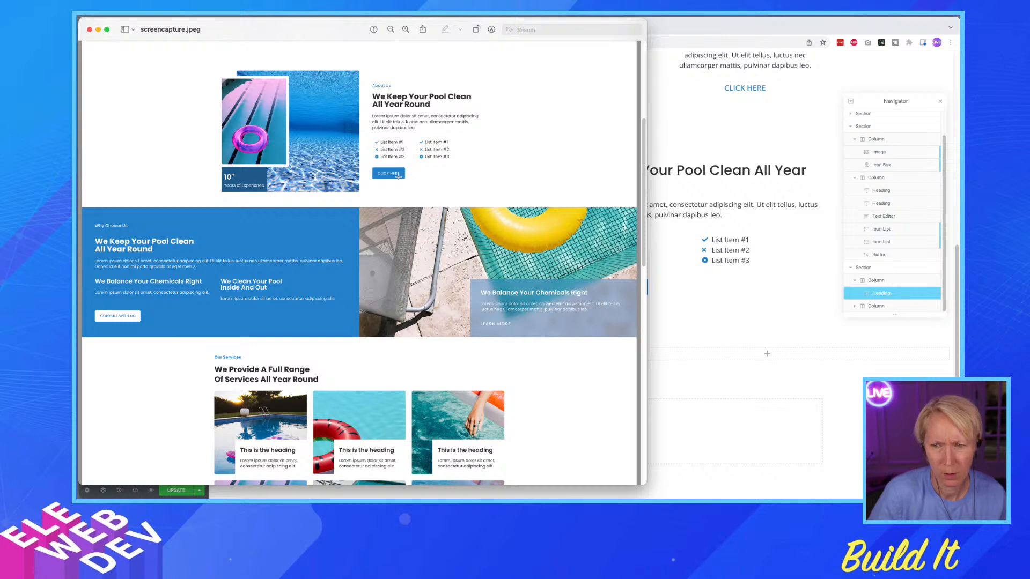
key(super+Tab)
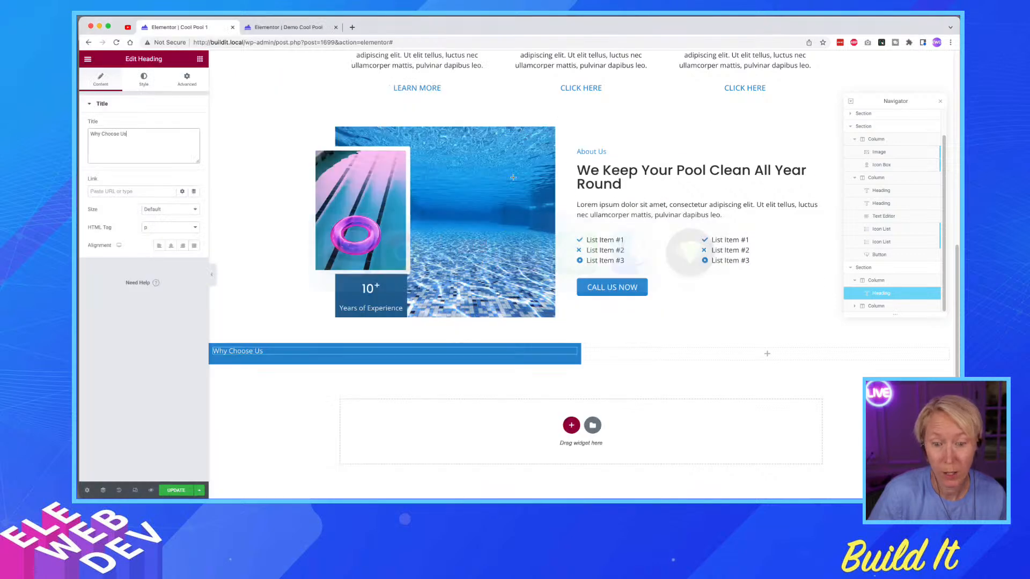
right_click(822, 170)
click(839, 177)
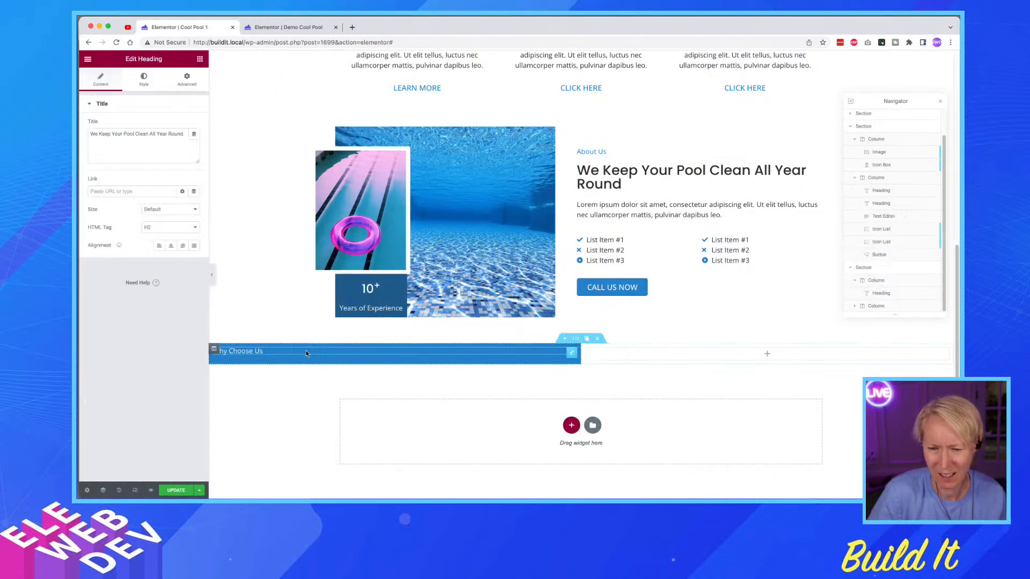
right_click(305, 353)
click(331, 426)
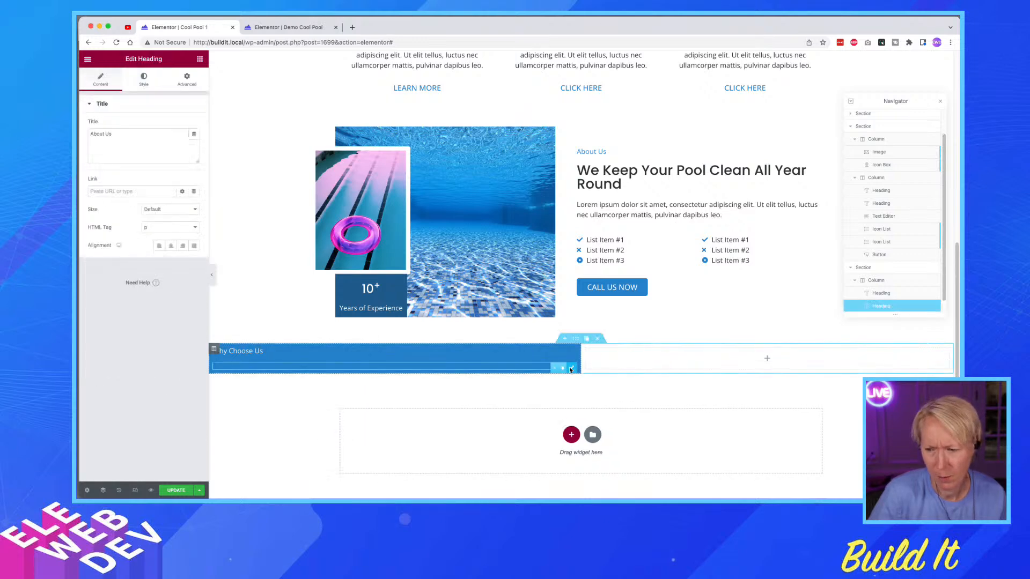
click(551, 367)
- Copy the "We Keep Your Pool Clean All Year Round" heading and paste it below Why Choose Us in the blue column
right_click(779, 173)
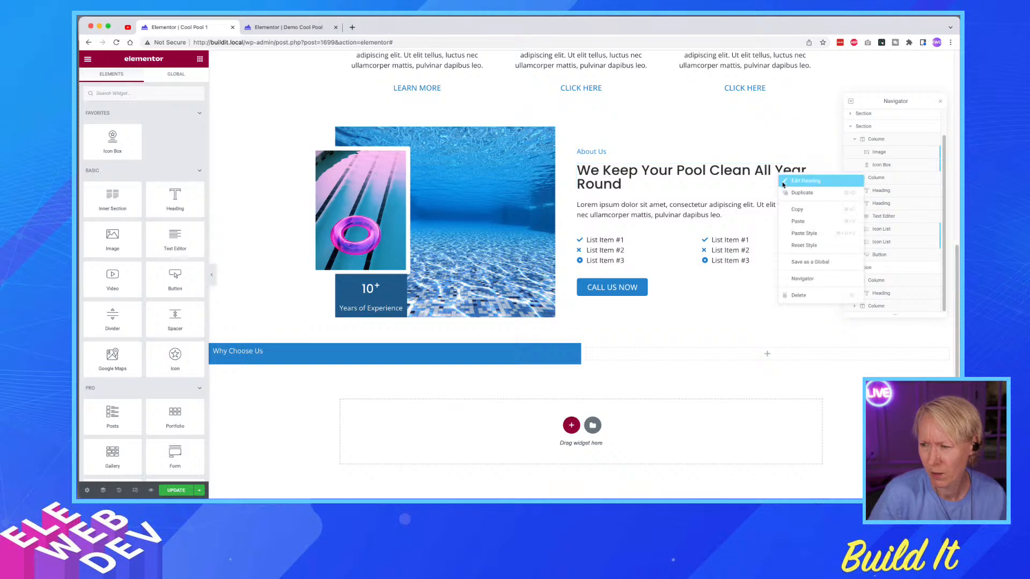
click(794, 209)
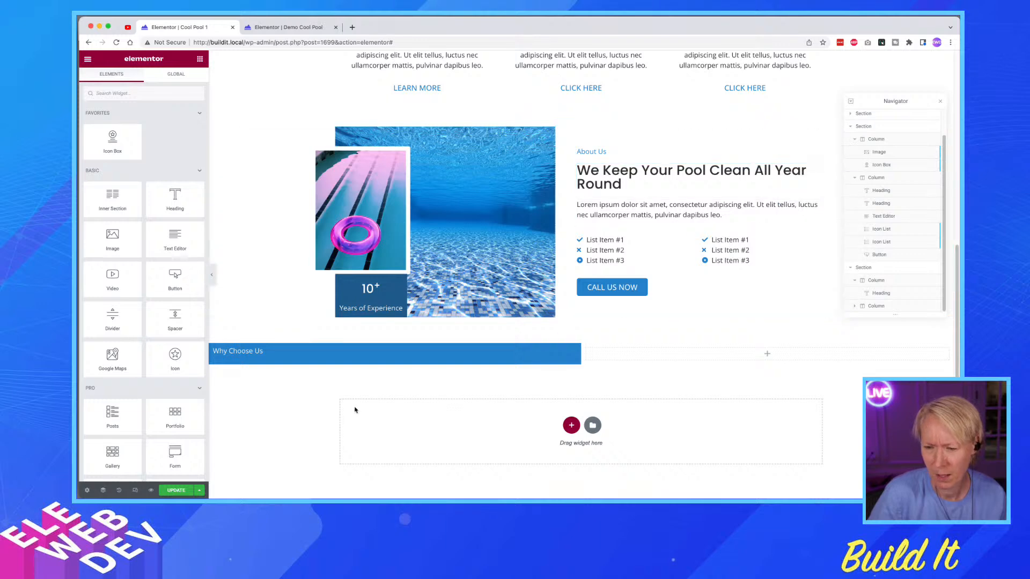
right_click(345, 360)
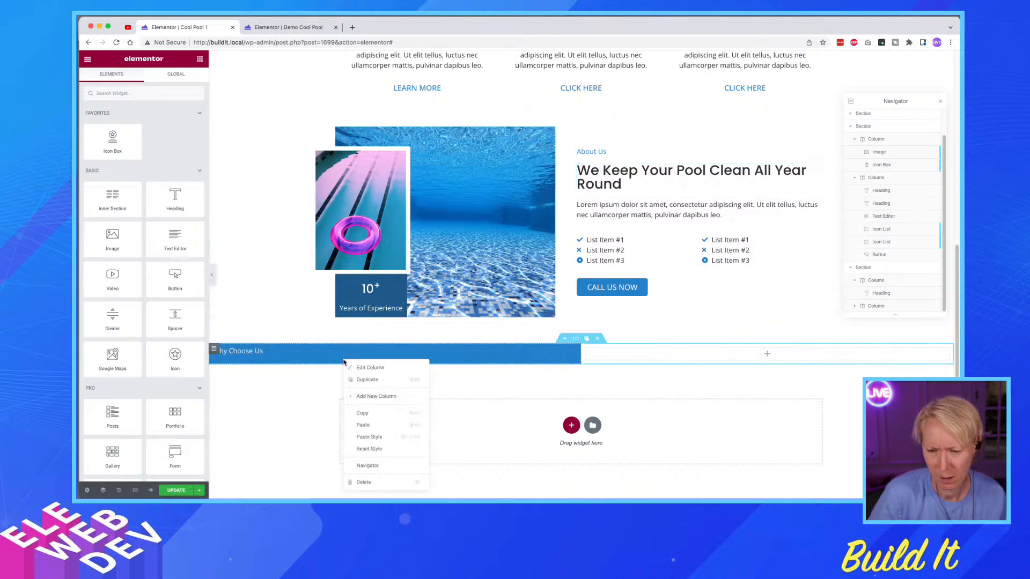
click(368, 425)
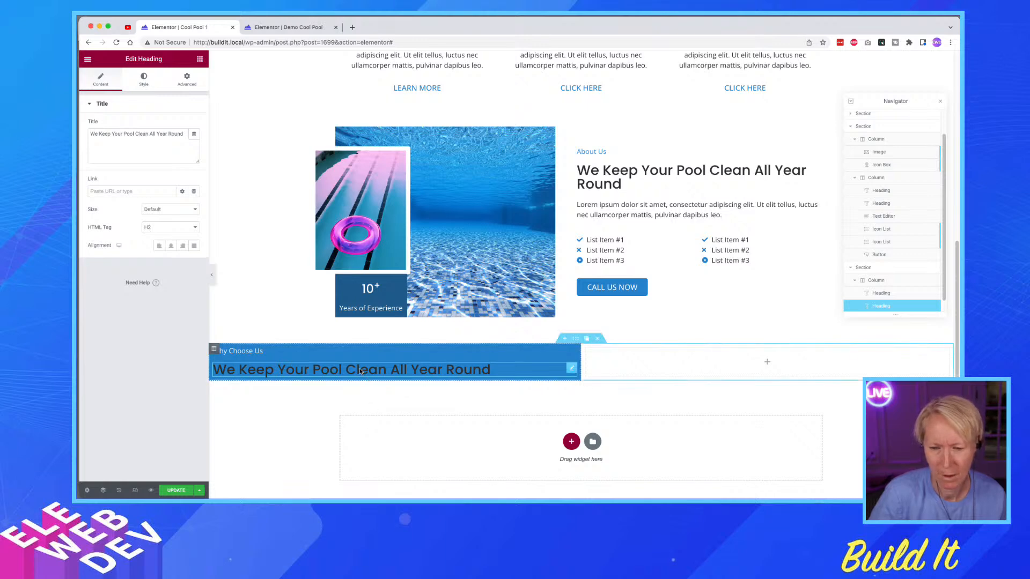
- Set the text color of the pasted "We Keep Your Pool Clean All Year Round" heading to the White global color
click(152, 83)
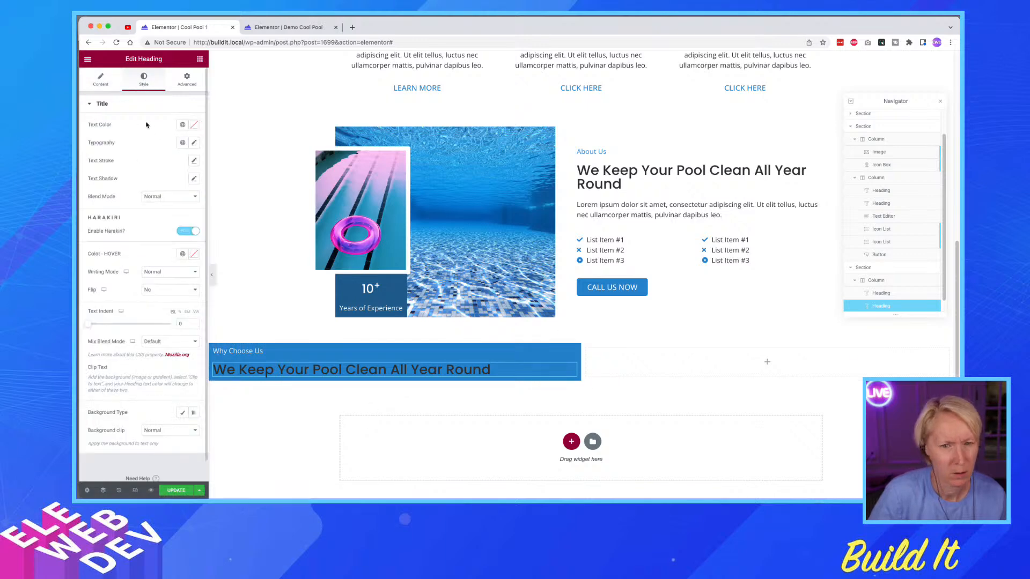
click(182, 125)
scroll(134, 220, down, 5)
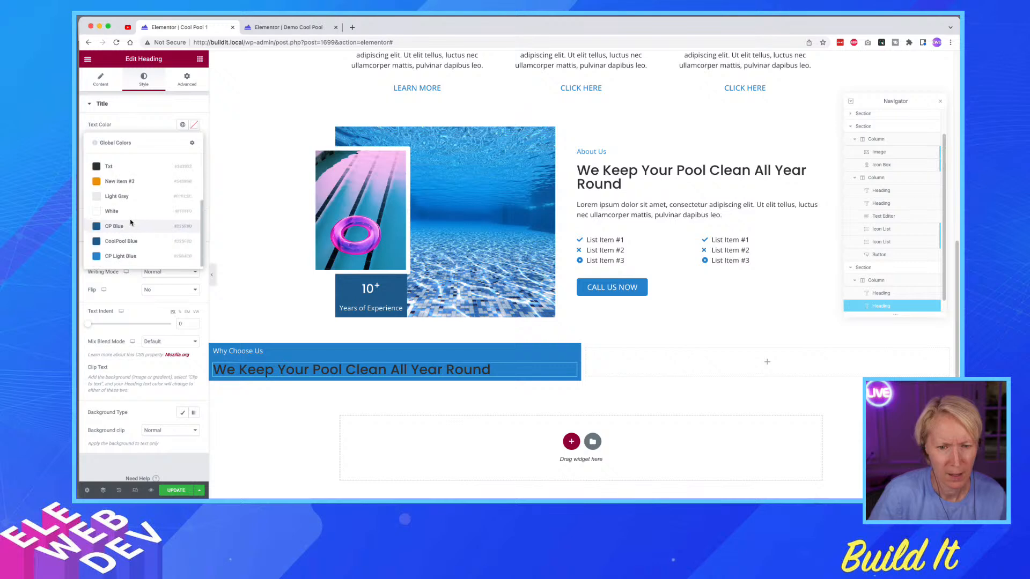
click(128, 217)
- Check the reference design and add a Text Editor widget below the large heading in the blue column
key(super+Tab)
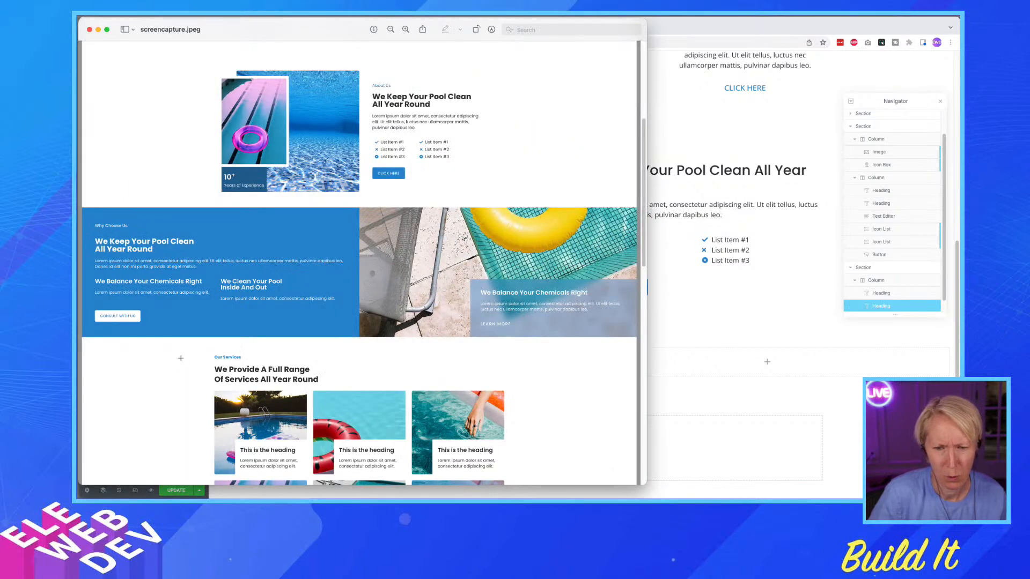
key(super+Tab)
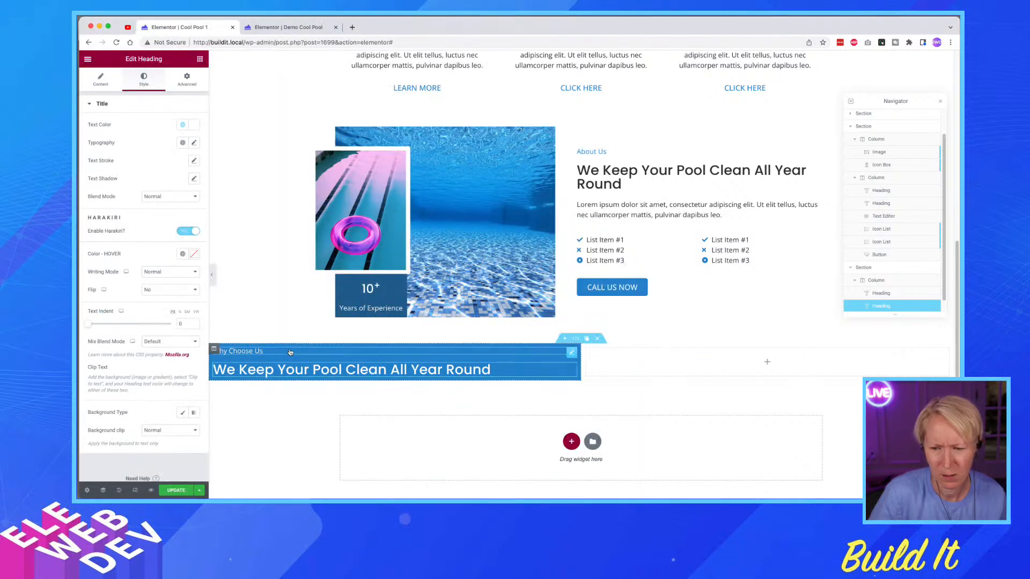
click(199, 59)
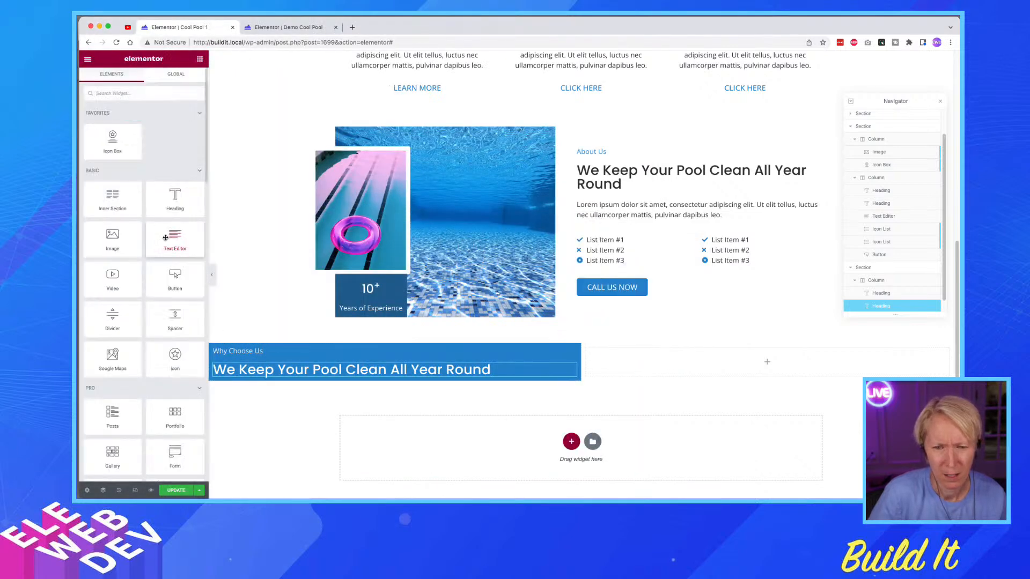
drag(164, 235, 270, 374)
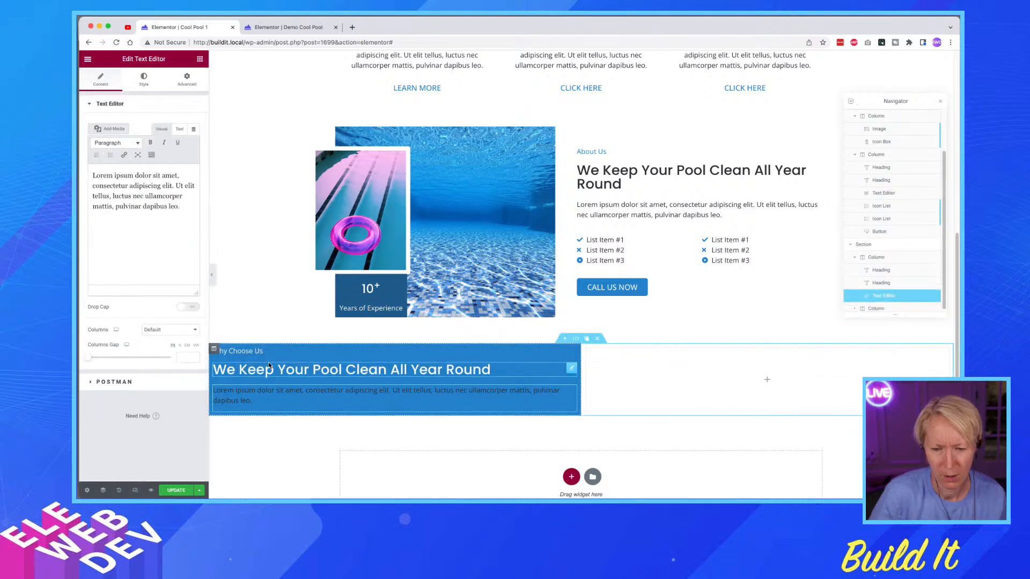
- Check the reference design and add an Icon Box widget below the text editor in the blue column
key(super+Tab)
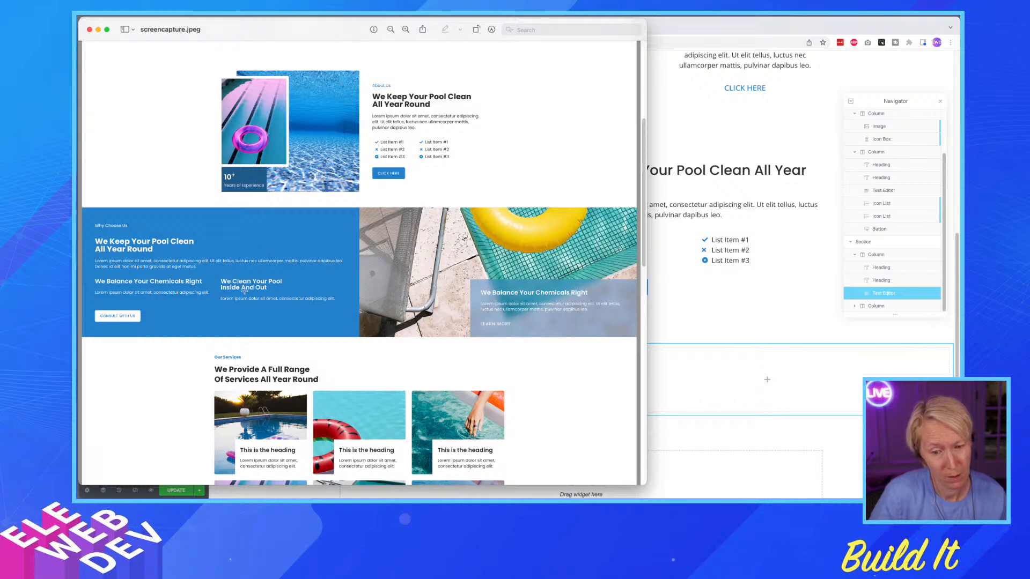
key(super+Tab)
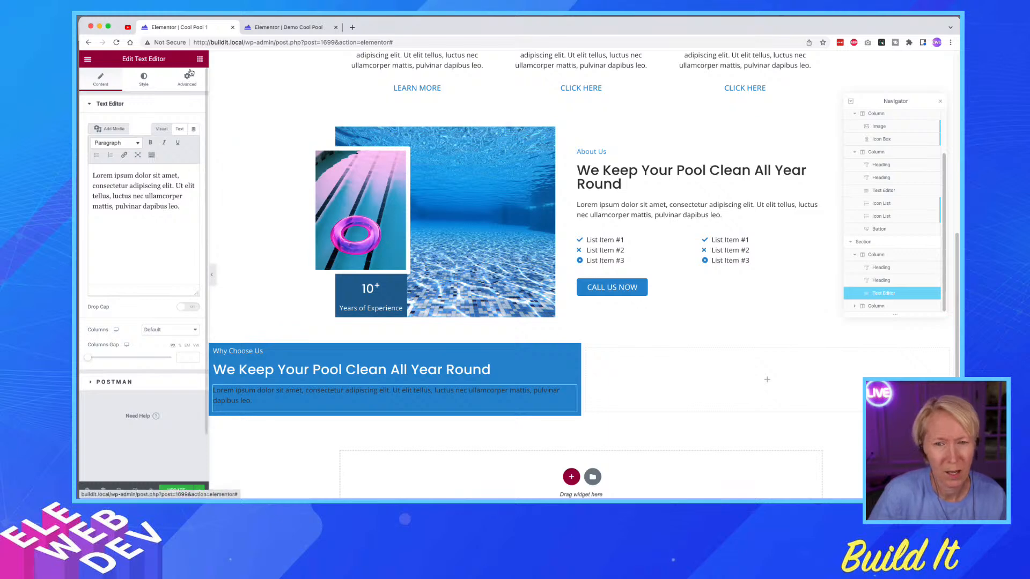
click(199, 59)
drag(113, 138, 263, 415)
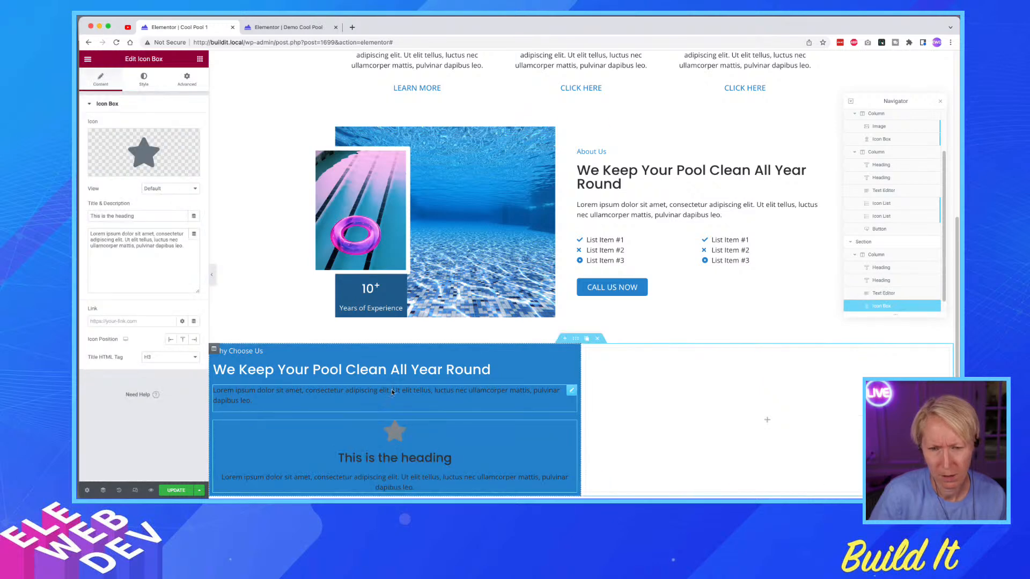
- Remove the star icon from the Icon Box in the blue column
scroll(392, 392, down, 3)
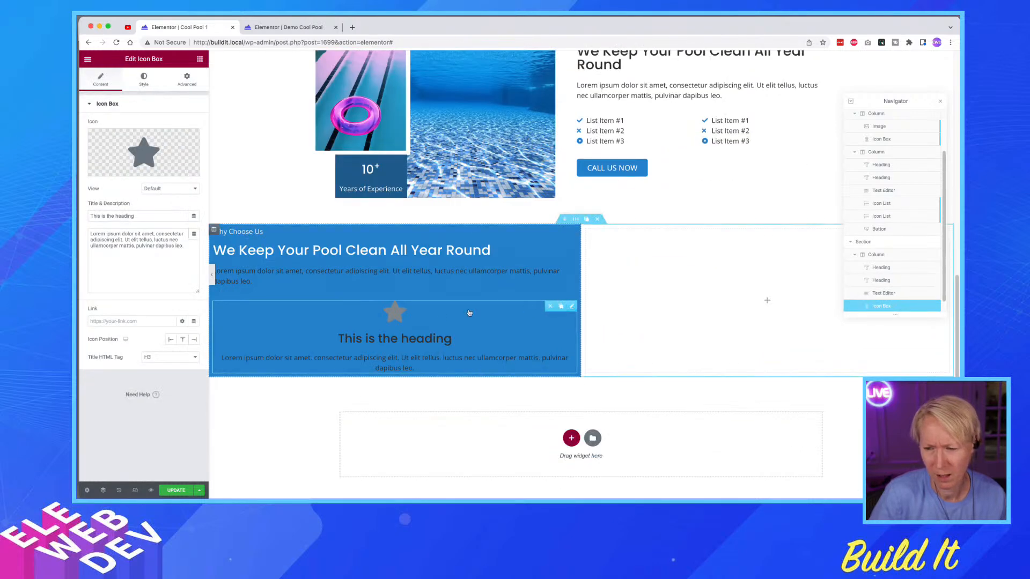
click(197, 139)
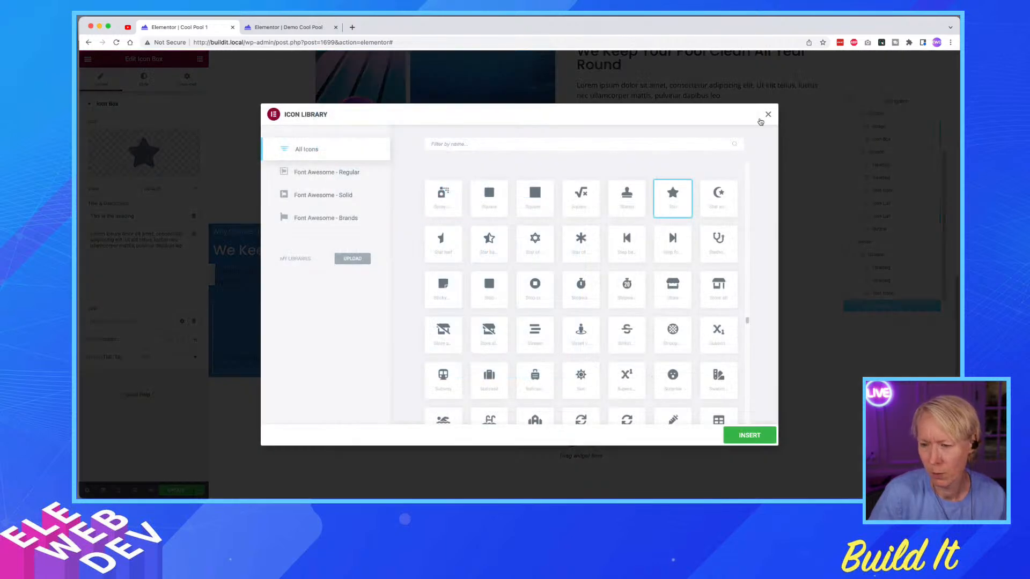
click(768, 115)
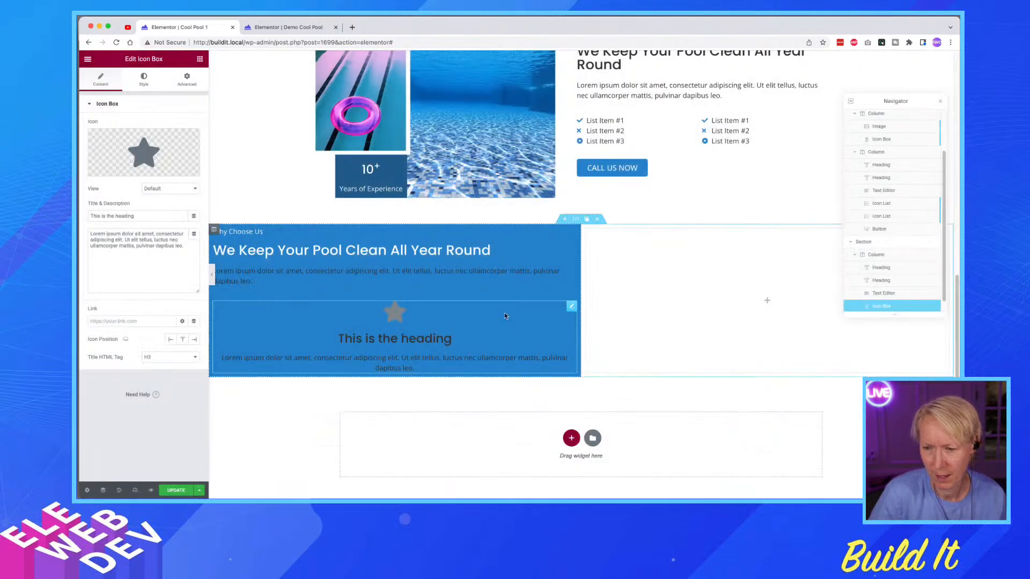
click(191, 140)
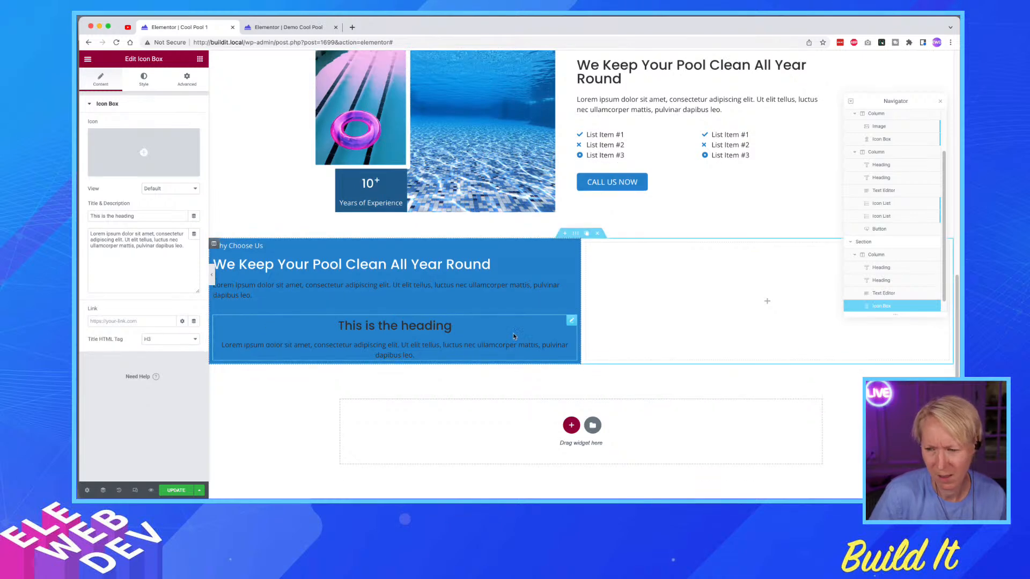
- Give the Icon Box in the blue column a custom width of 50% and duplicate it
right_click(571, 322)
click(584, 330)
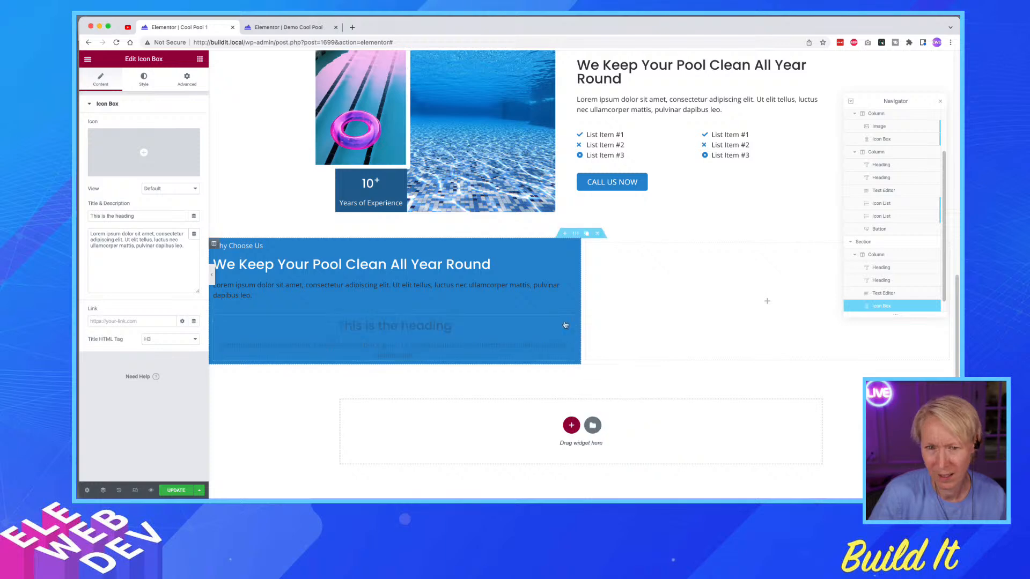
click(182, 80)
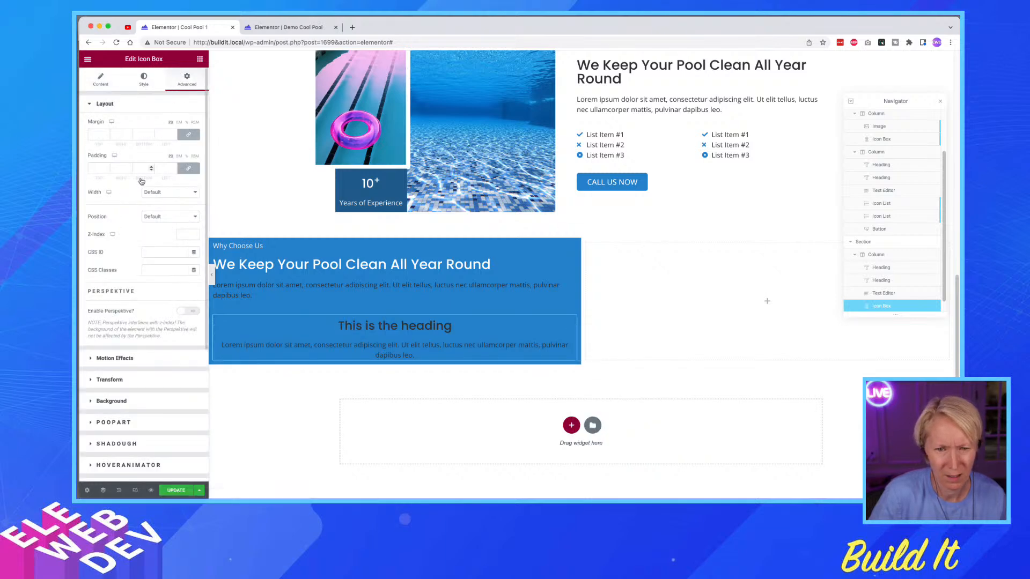
click(159, 194)
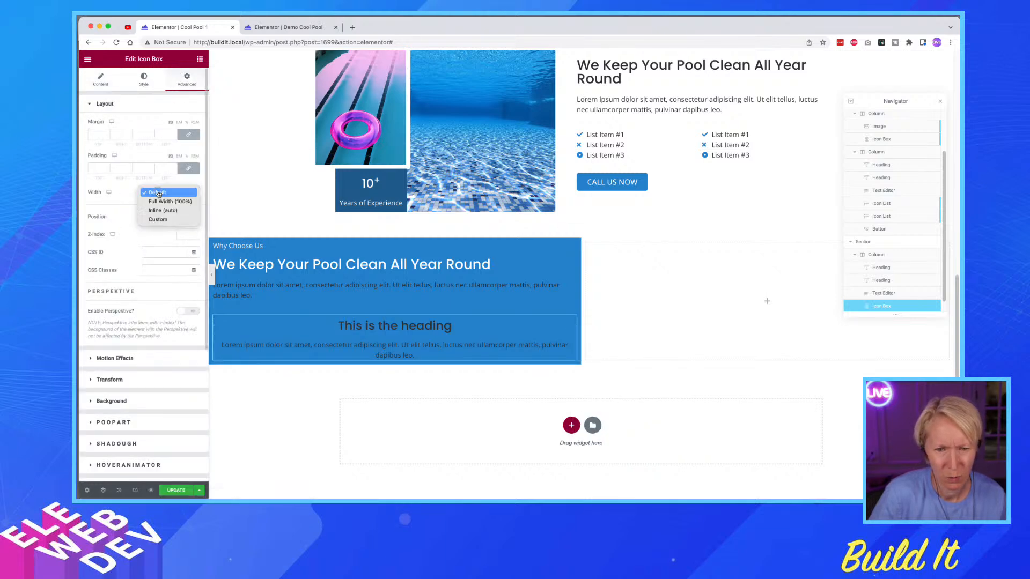
click(158, 219)
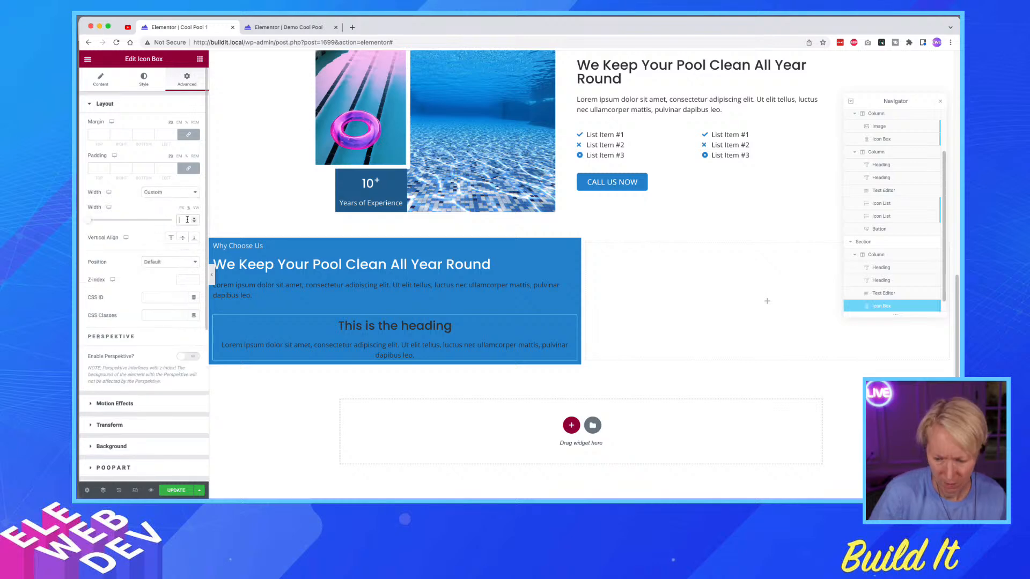
text(50)
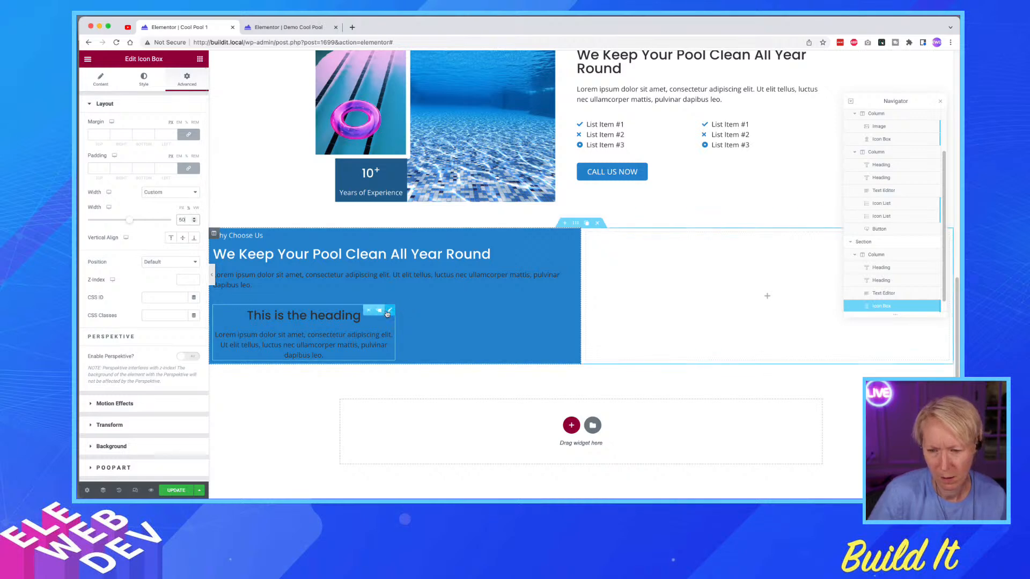
click(379, 311)
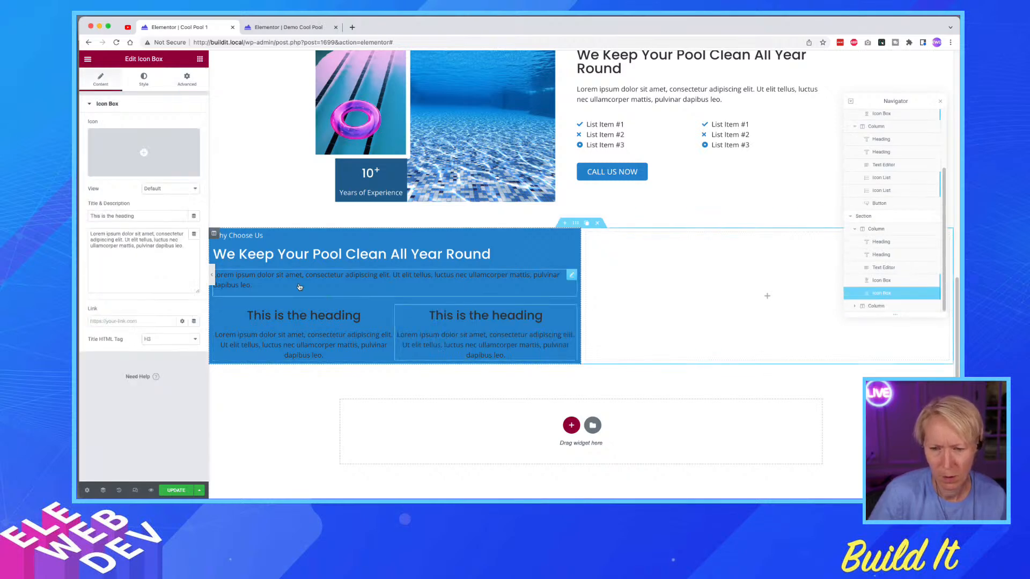
- Check the reference design, add a Button widget to the blue column, and place it below both Icon Boxes
key(super+Tab)
key(super+Tab)
click(203, 58)
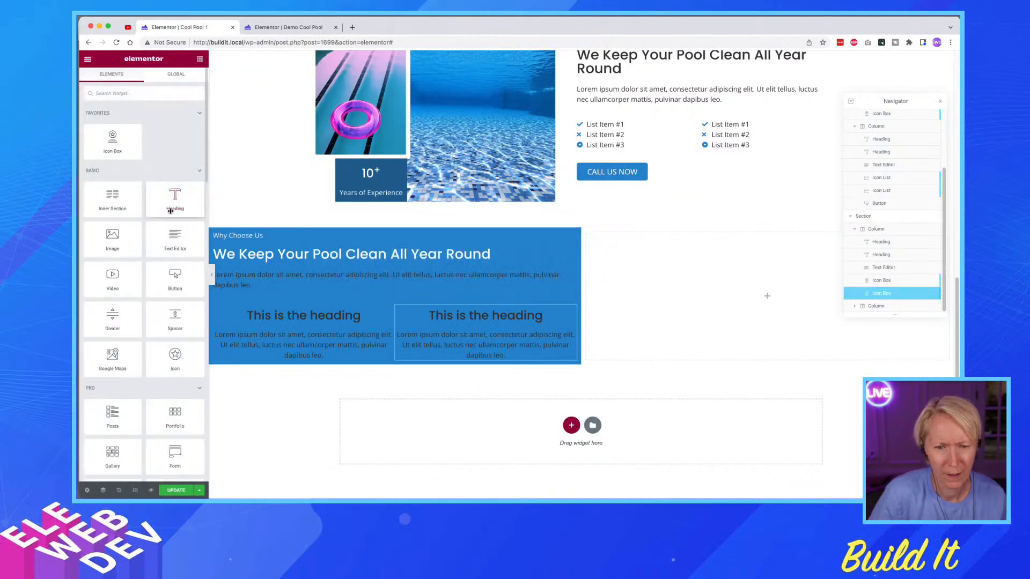
drag(175, 278, 364, 359)
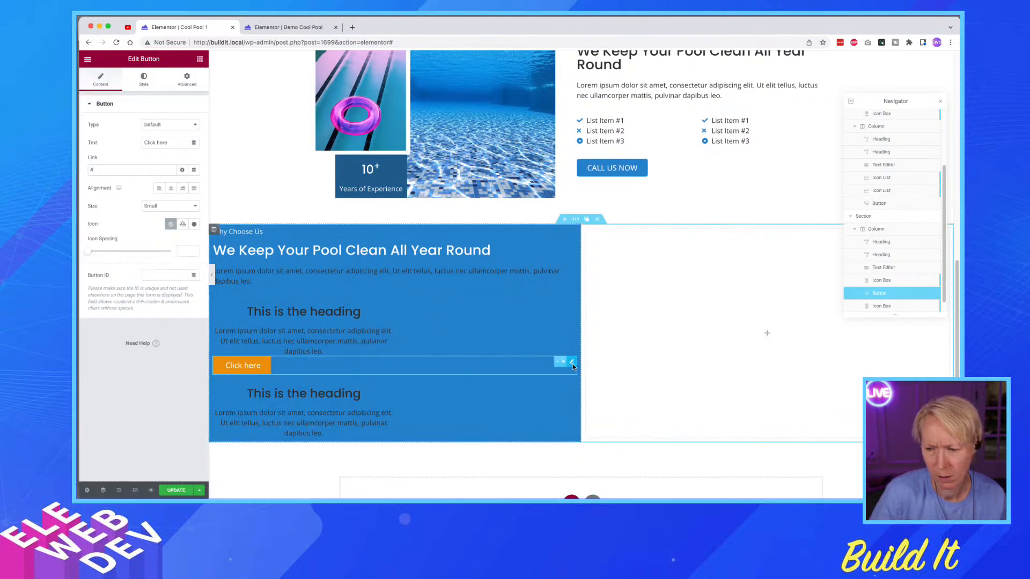
drag(895, 288, 900, 304)
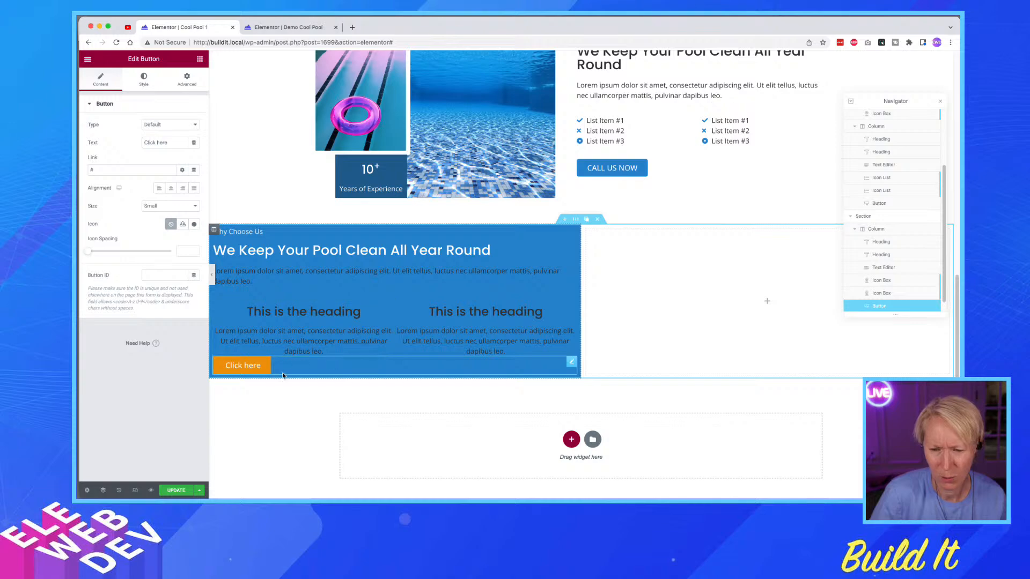
- Set the new button's background to the White global color and its border radius to 5 px
scroll(569, 259, up, 15)
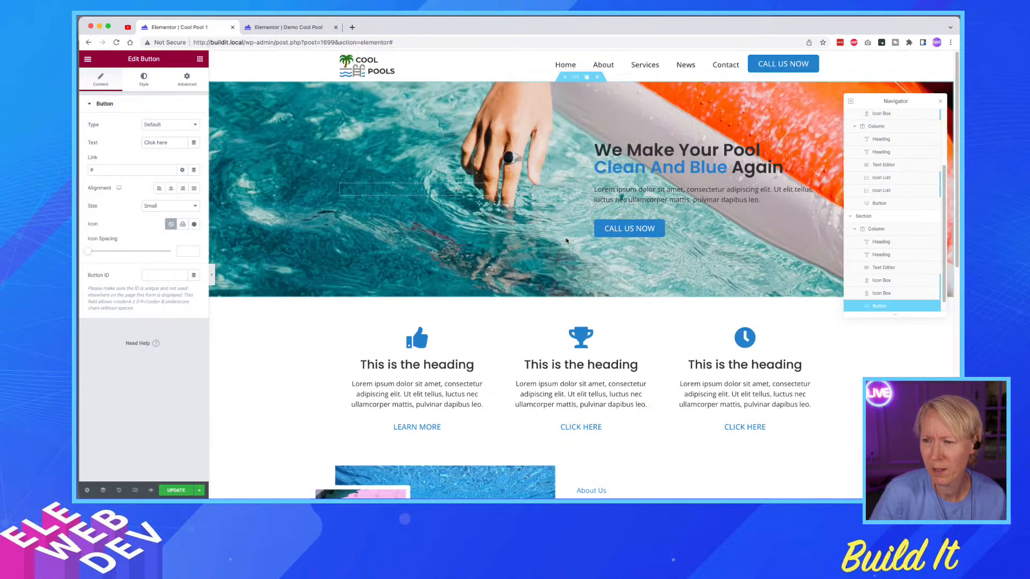
scroll(565, 241, down, 4)
scroll(565, 240, down, 5)
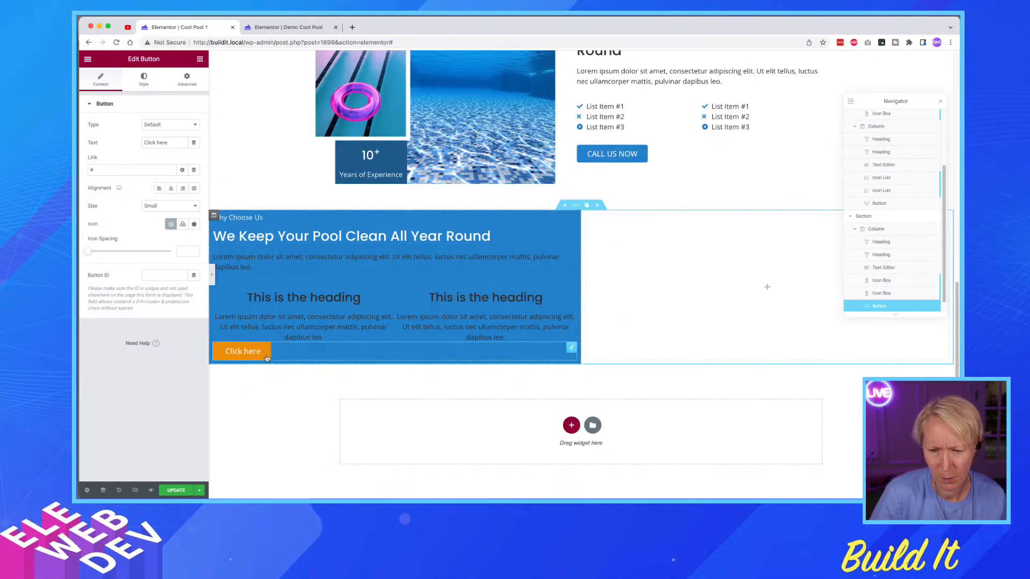
right_click(573, 350)
click(588, 355)
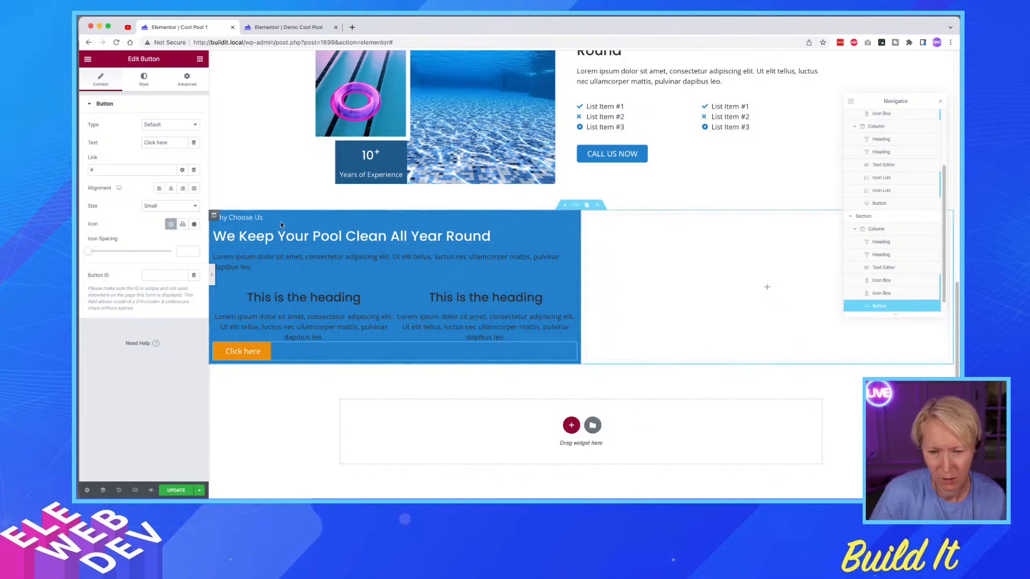
click(145, 78)
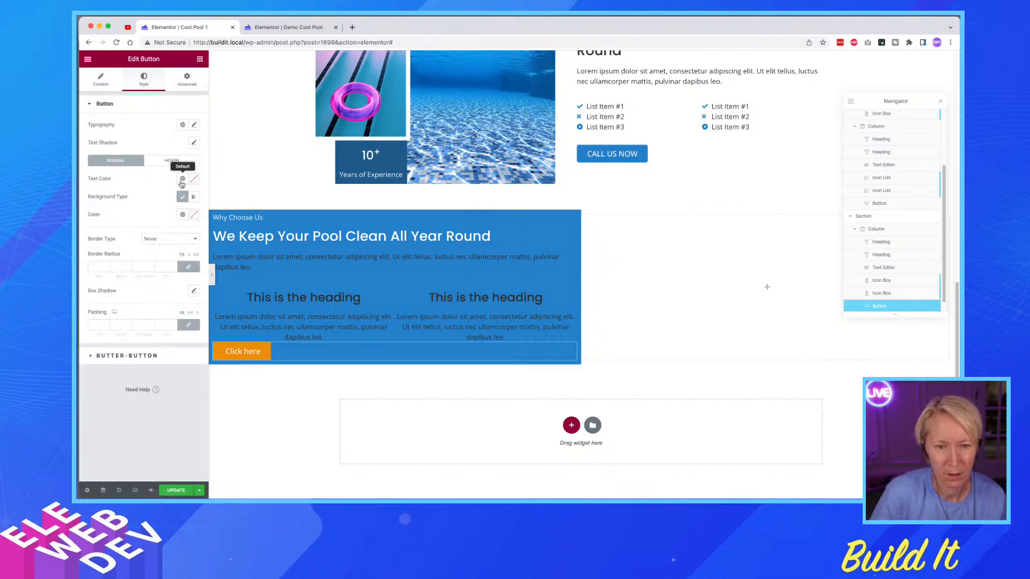
click(182, 215)
scroll(131, 322, down, 3)
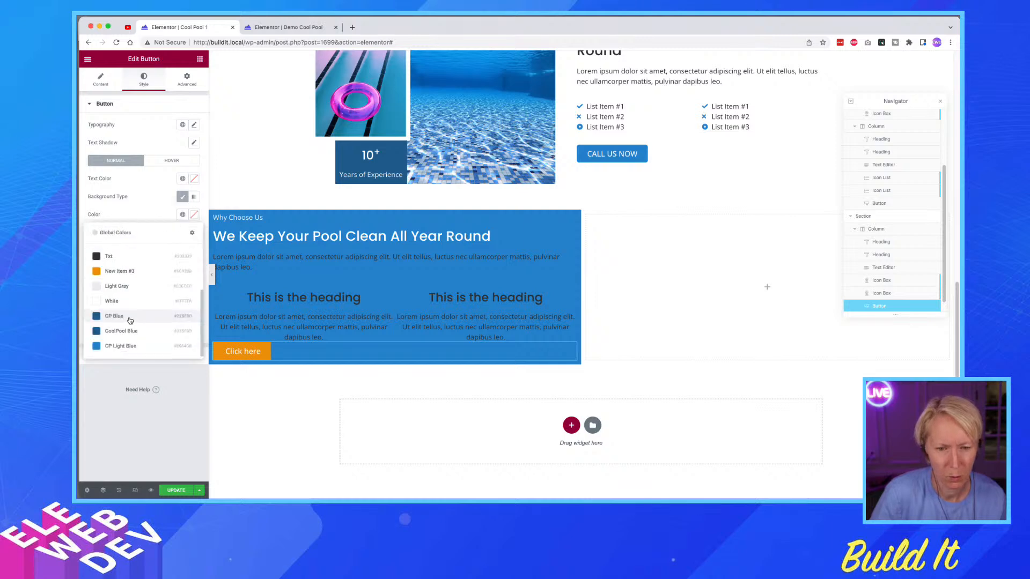
click(113, 303)
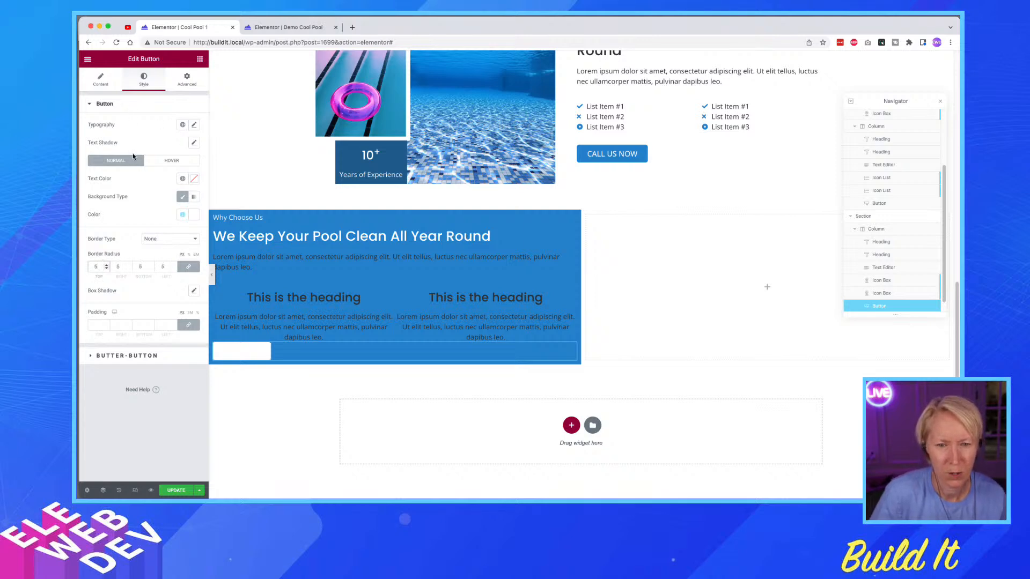
- Set the new button's text color to the CP Light Blue global color
click(182, 178)
scroll(113, 311, down, 5)
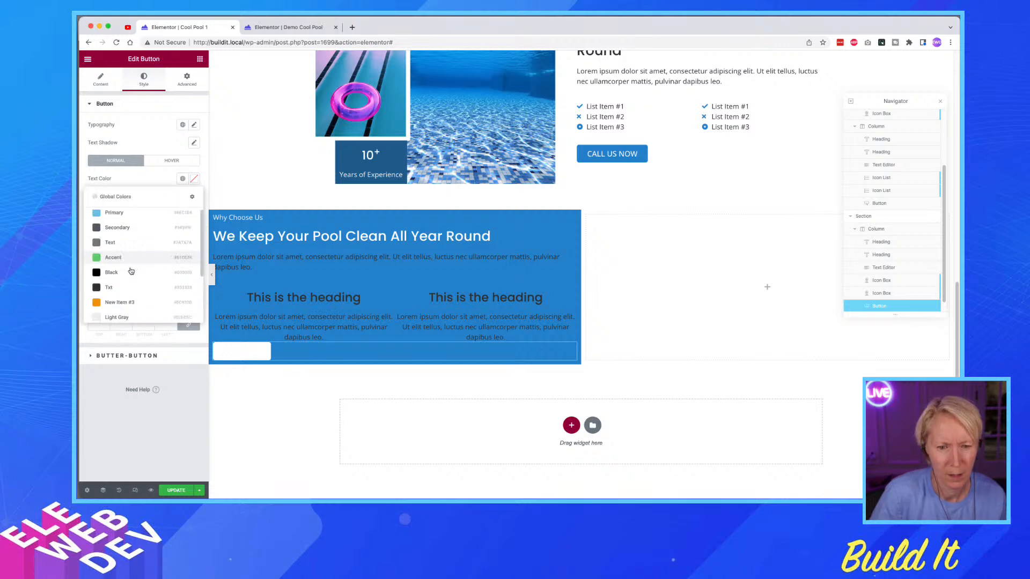
click(112, 313)
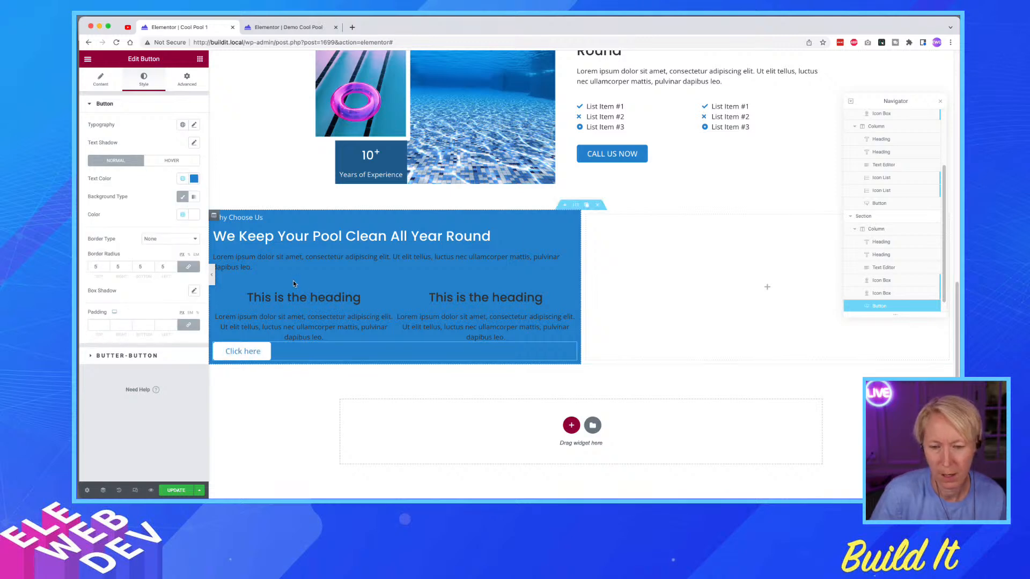
- Check the button in the reference design and set its typography transform to Uppercase
key(super+Tab)
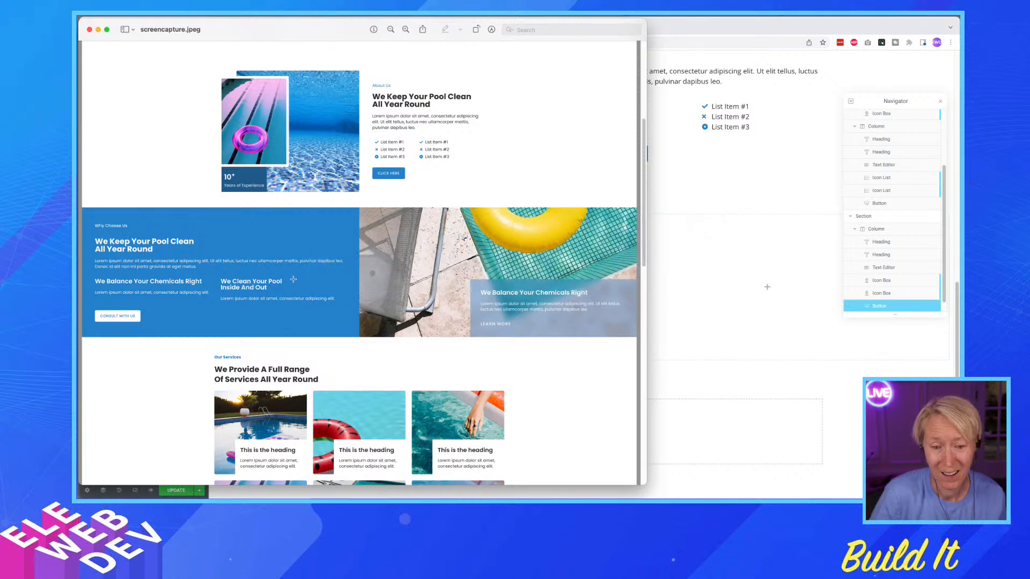
key(super+Tab)
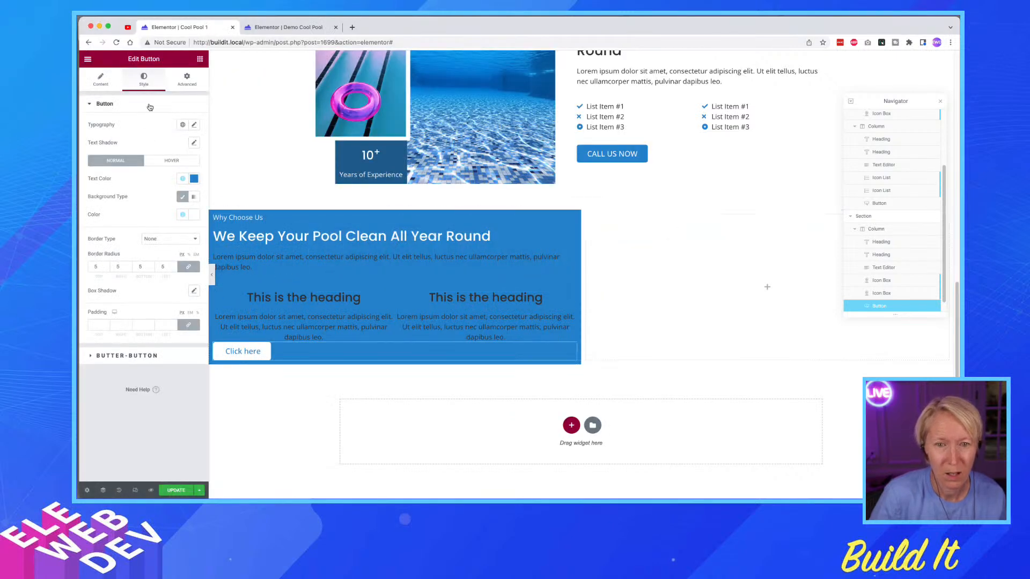
click(195, 126)
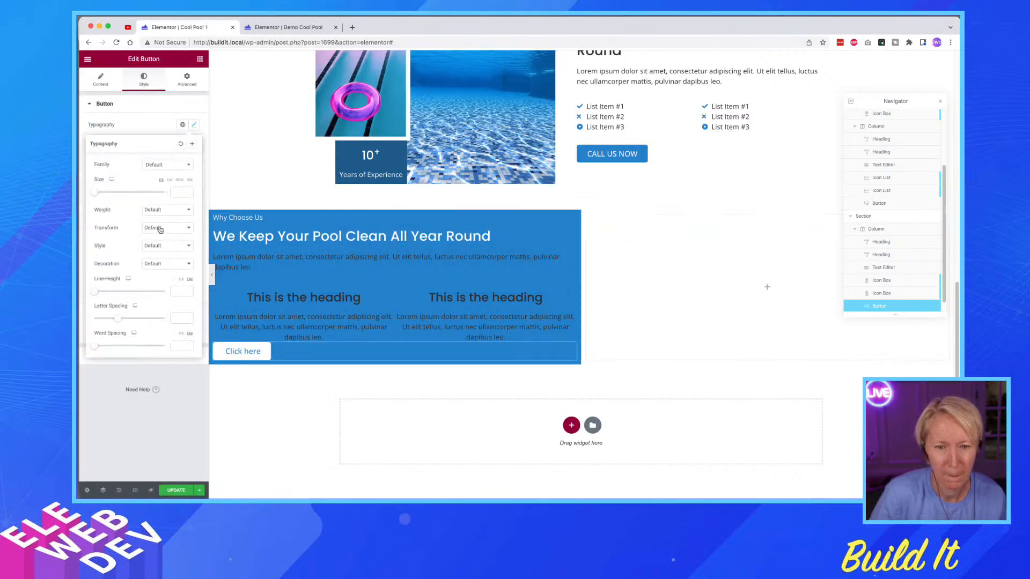
click(157, 227)
click(156, 237)
- Change the white button's text to "Consult With Us"
click(102, 81)
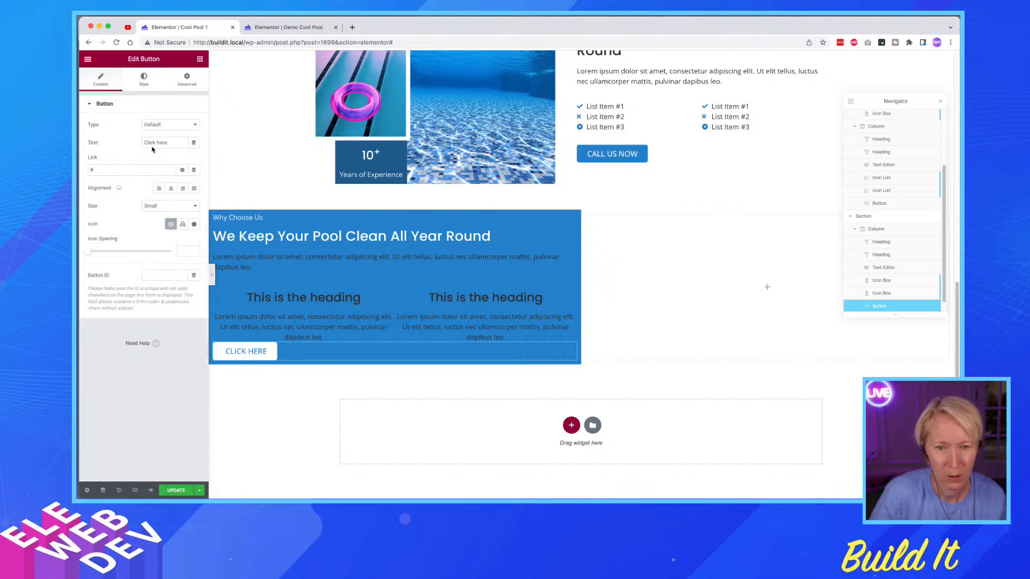
drag(176, 143, 132, 134)
text(C)
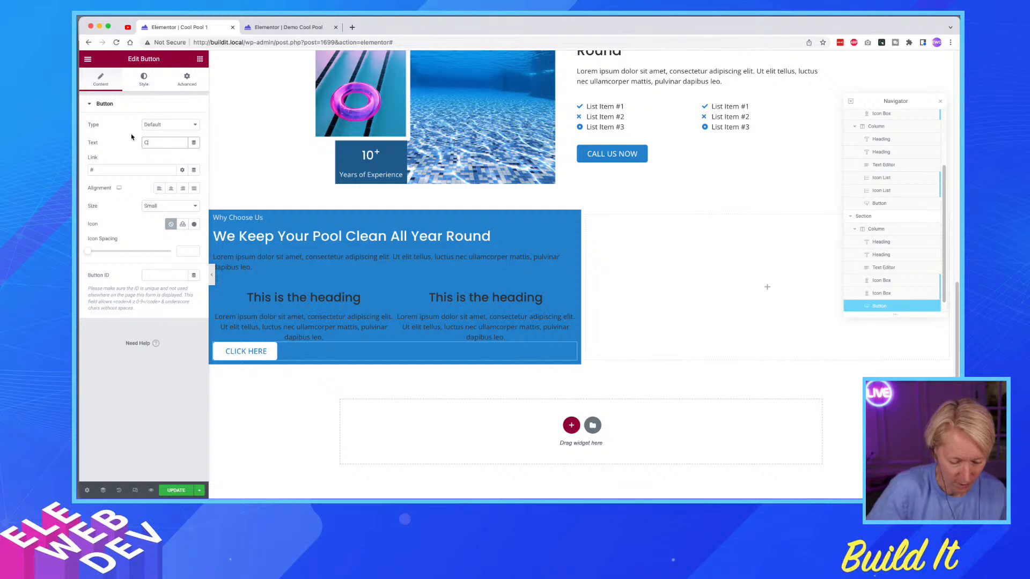
text(onsult)
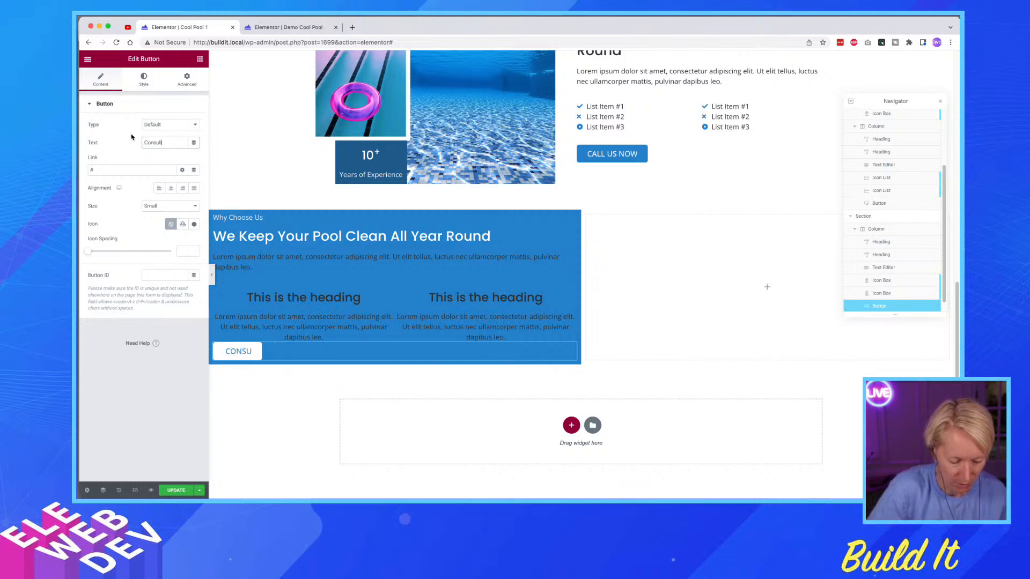
text( With Us)
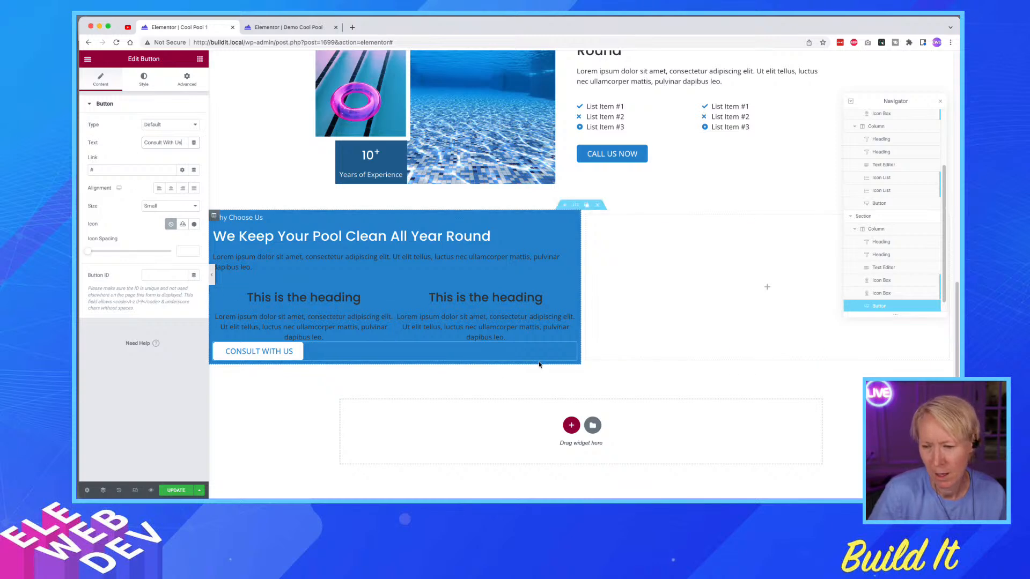
- Unlink the margins of the Consult With Us button and set only its top margin to about 36 px
right_click(574, 351)
click(585, 360)
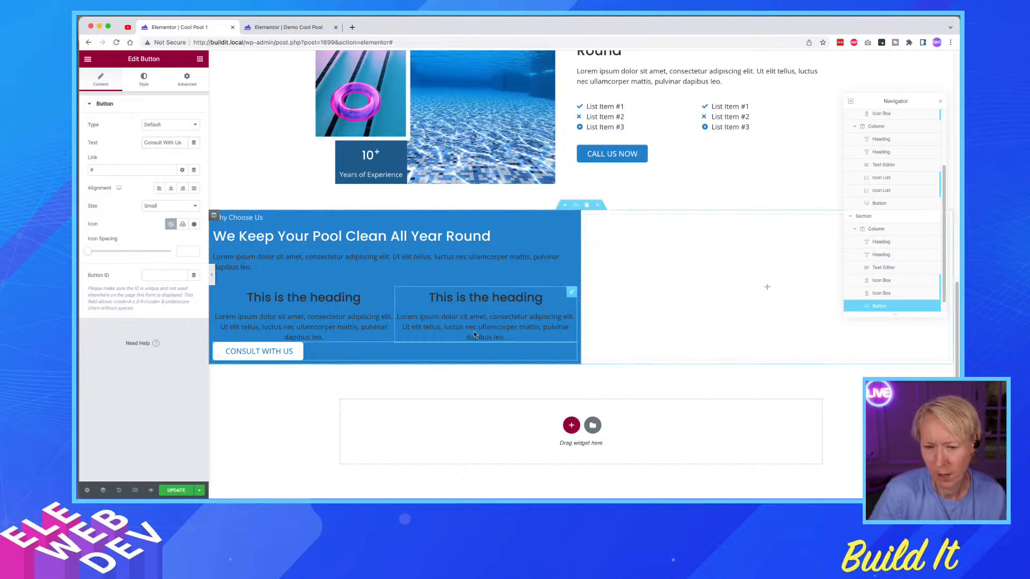
click(187, 77)
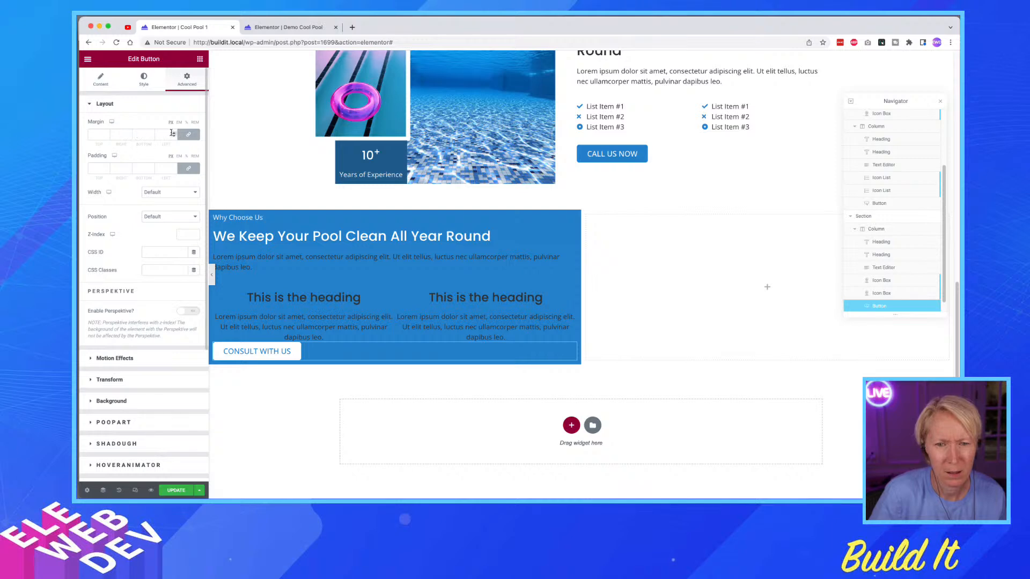
click(89, 131)
text(30)
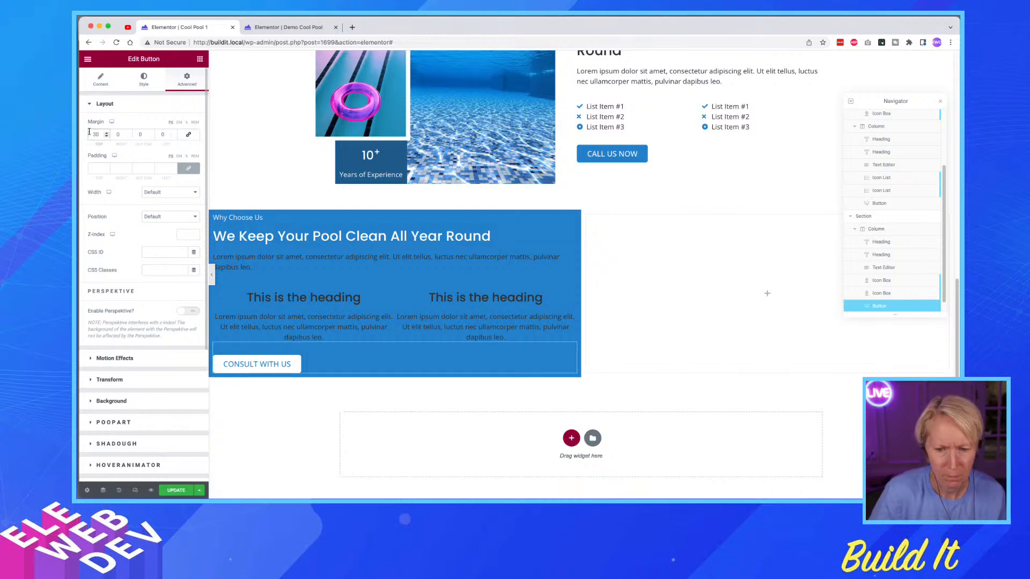
click(106, 133)
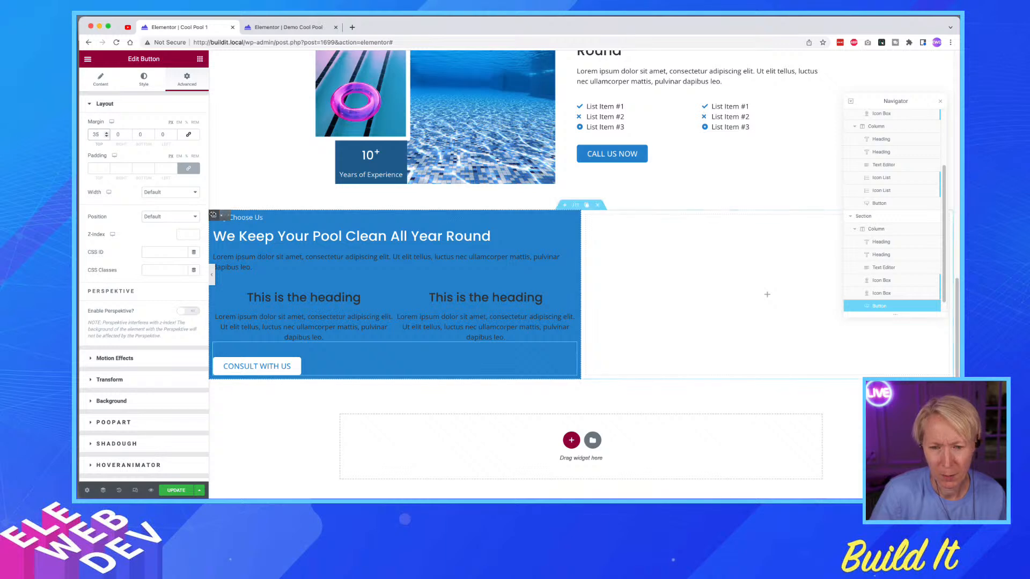
- Switch to the Demo Cool Pool page and examine the padding settings of its Why Choose Us text column
click(278, 26)
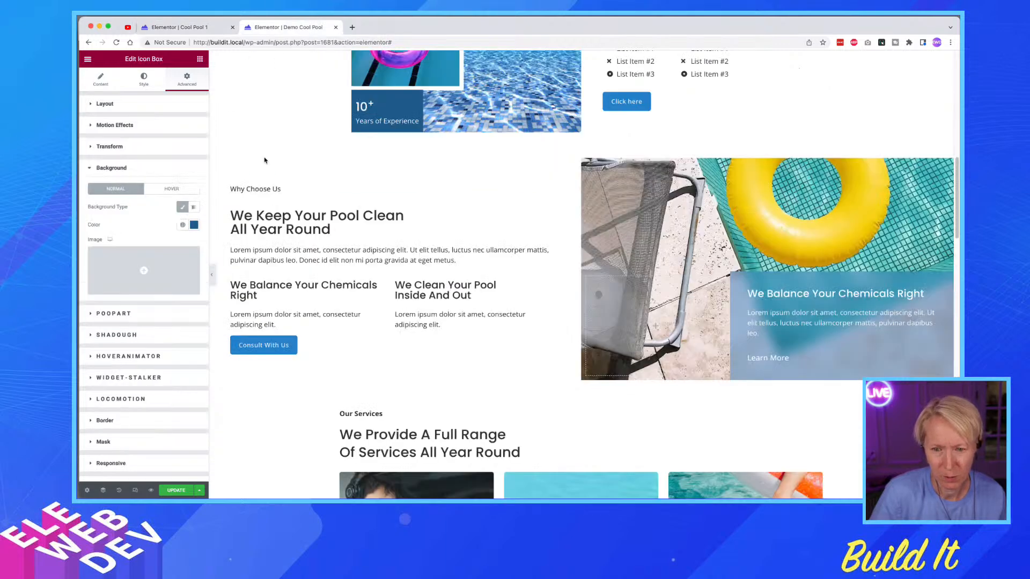
right_click(216, 170)
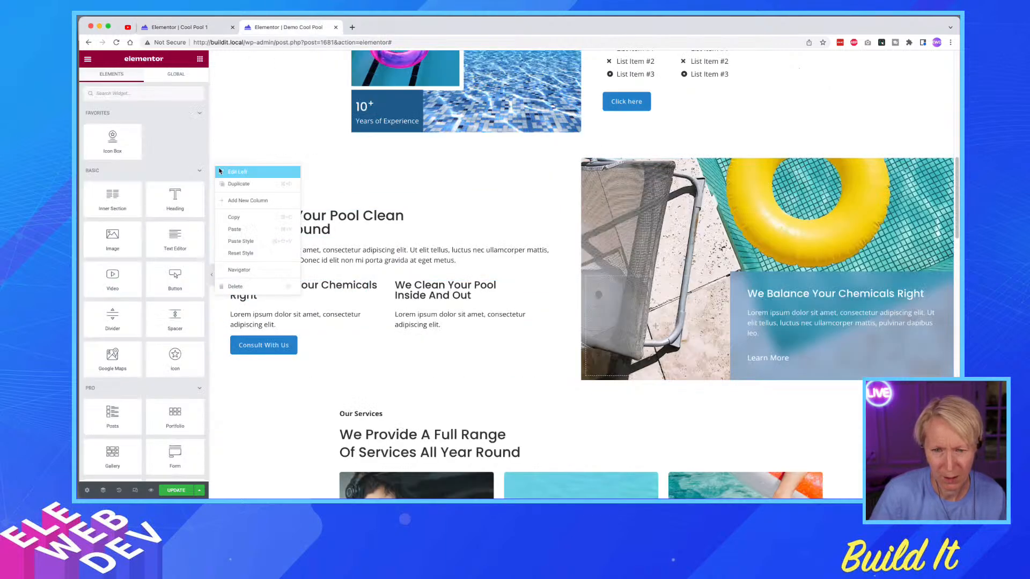
click(224, 172)
click(185, 80)
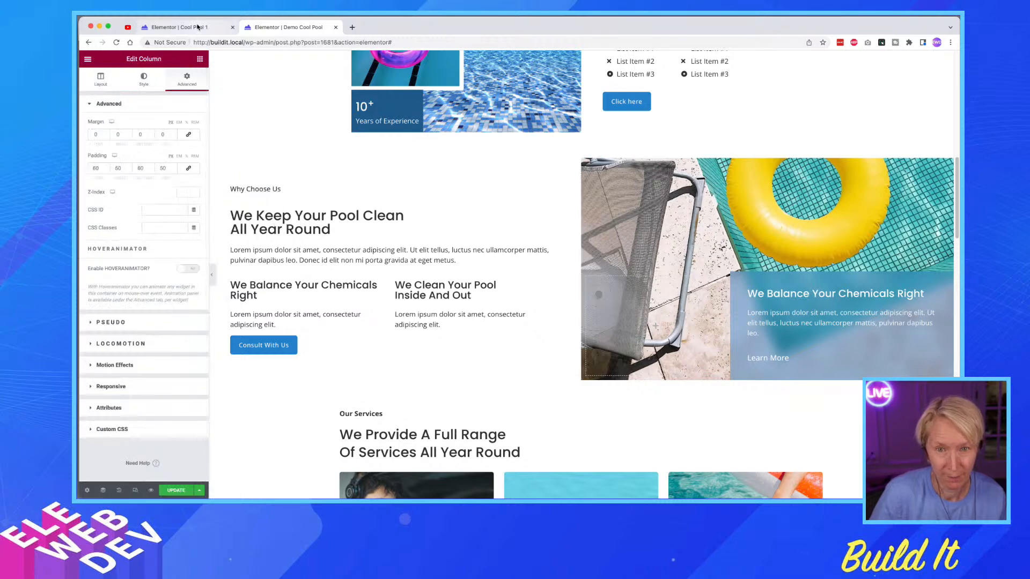
- Return to the Cool Pool 1 page and set the blue column's padding to 60 px on all sides
click(177, 27)
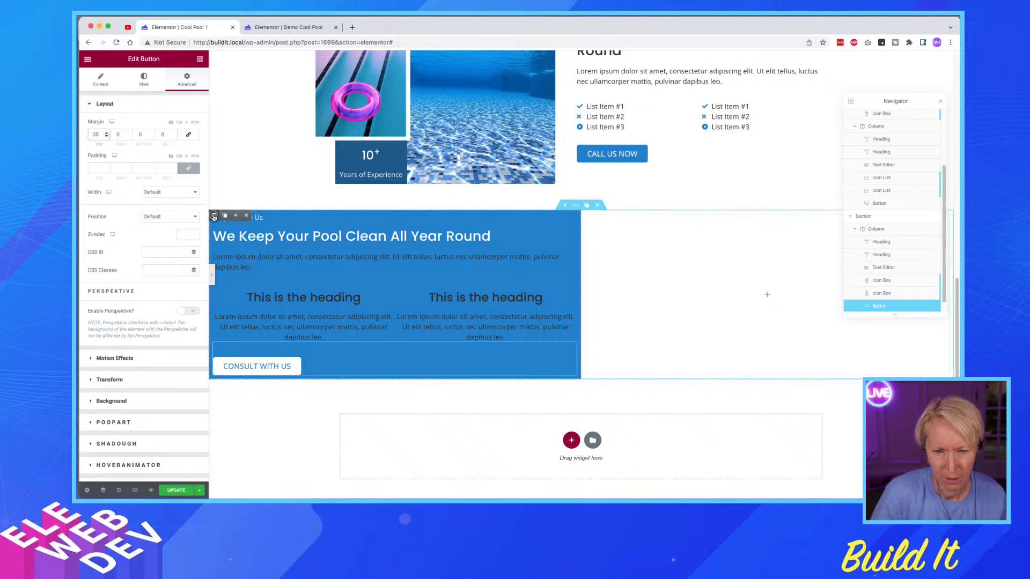
right_click(209, 218)
click(223, 223)
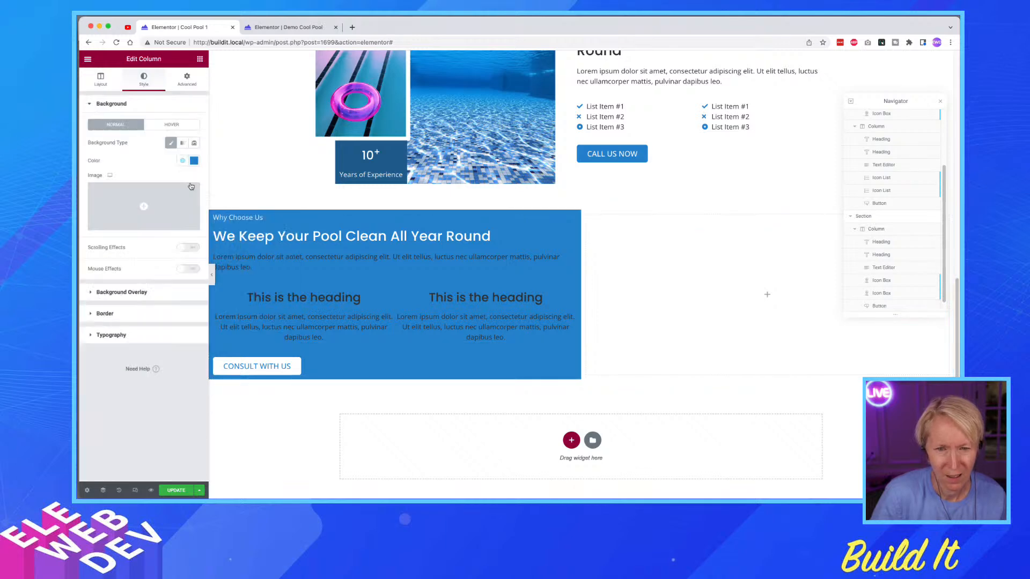
click(185, 82)
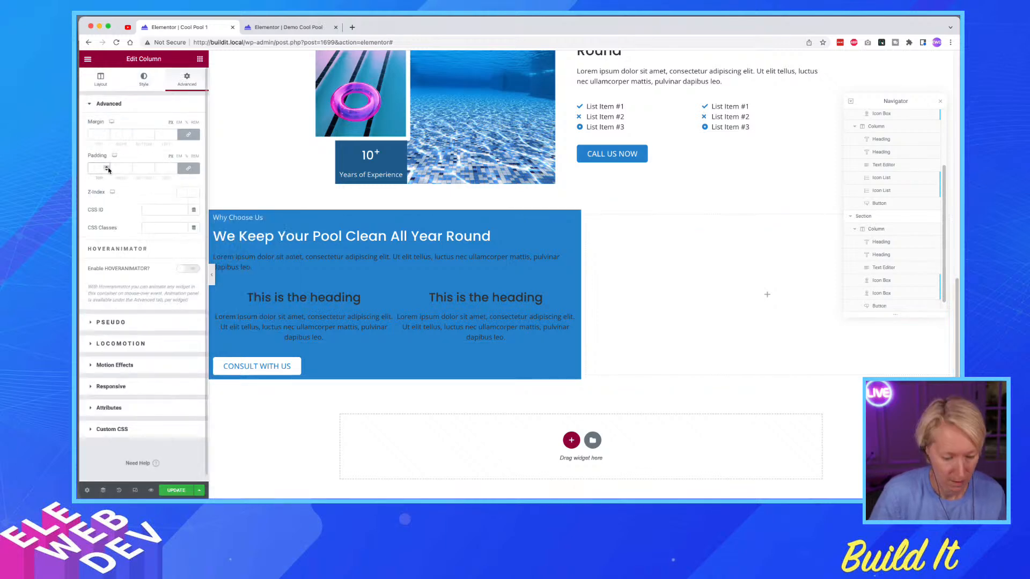
text(60)
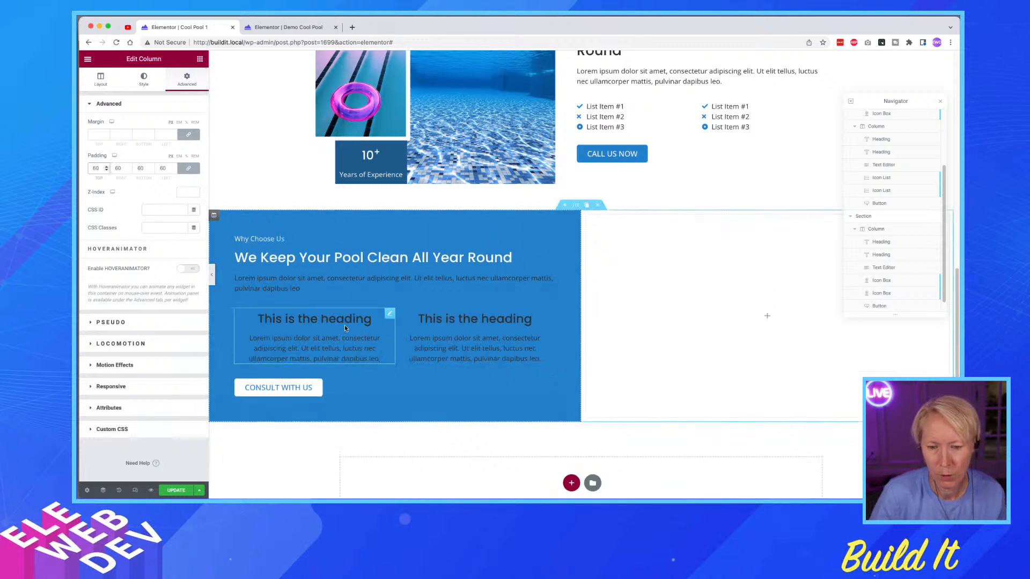
- Check the icon boxes in the reference screenshot and left-align the content of the blue column's first icon box
key(super+Tab)
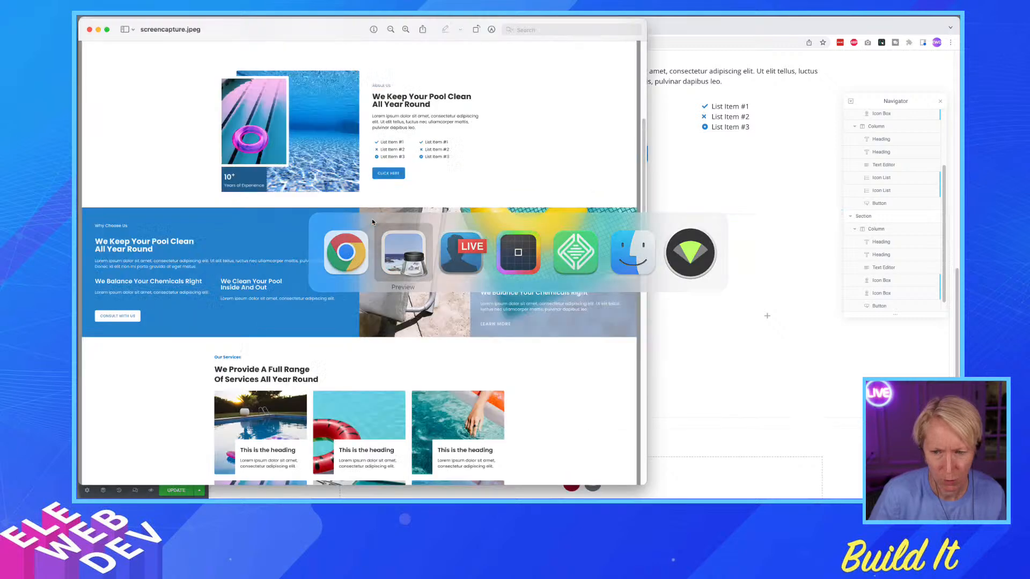
key(super+Tab)
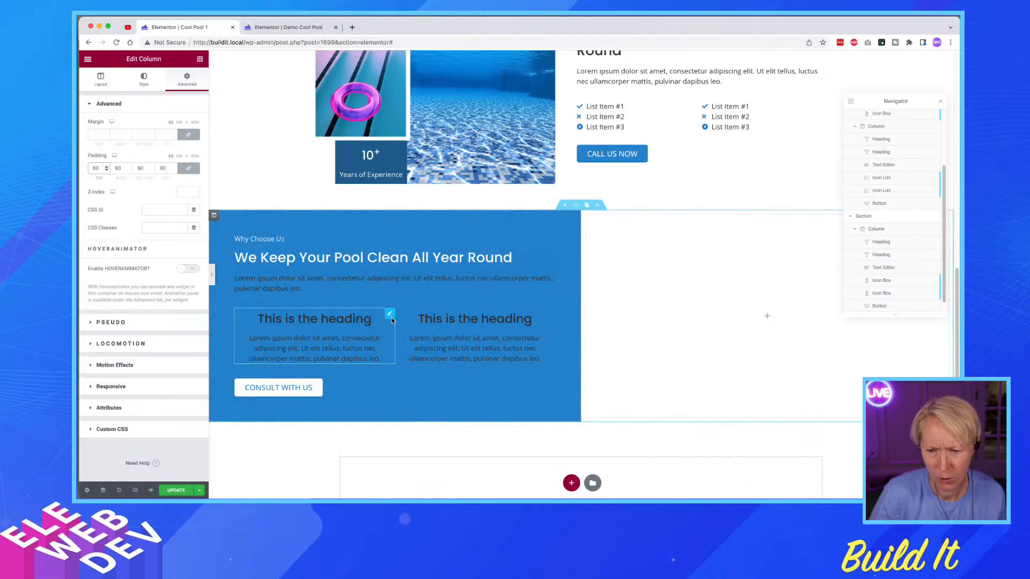
right_click(389, 317)
click(397, 322)
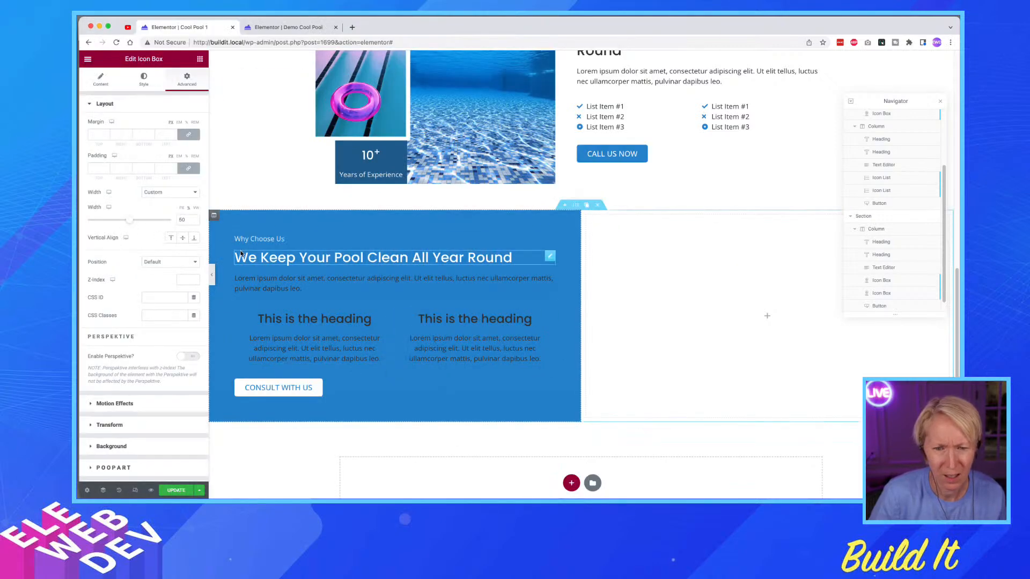
click(109, 83)
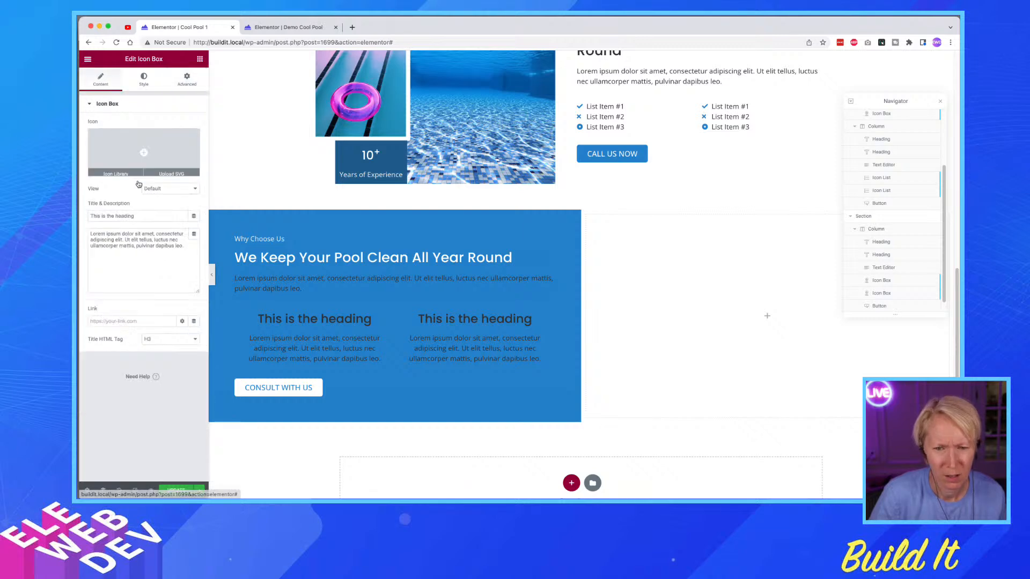
click(143, 80)
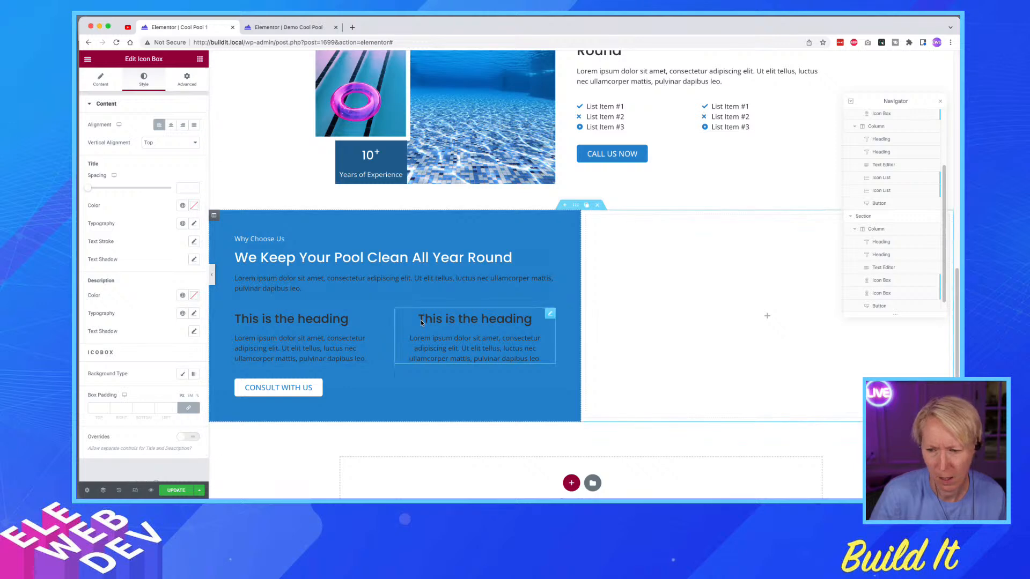
- Apply the first icon box's left-aligned style to the second icon box by copying and pasting its style
right_click(550, 315)
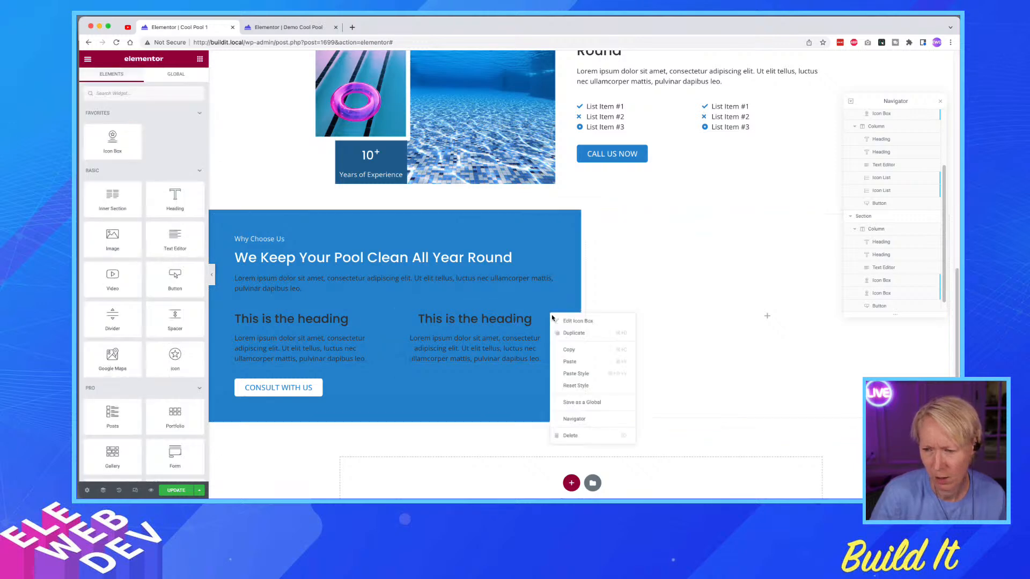
click(569, 321)
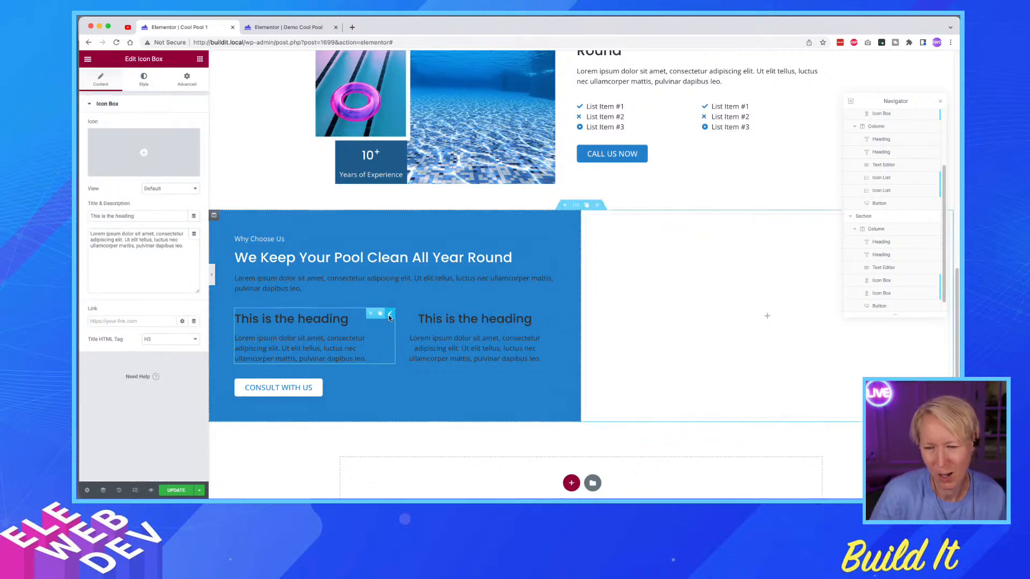
right_click(389, 317)
click(403, 352)
right_click(435, 345)
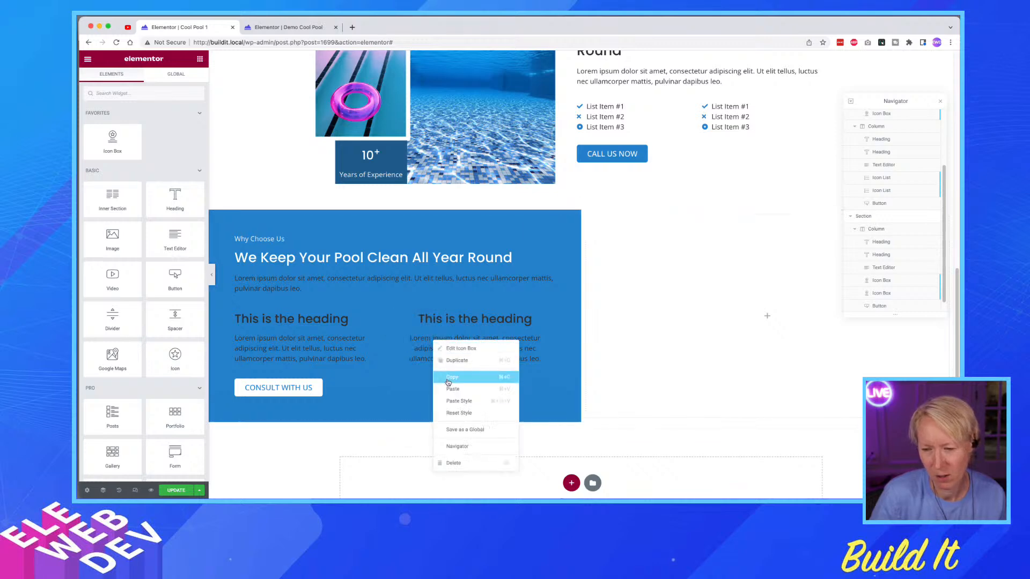
click(460, 401)
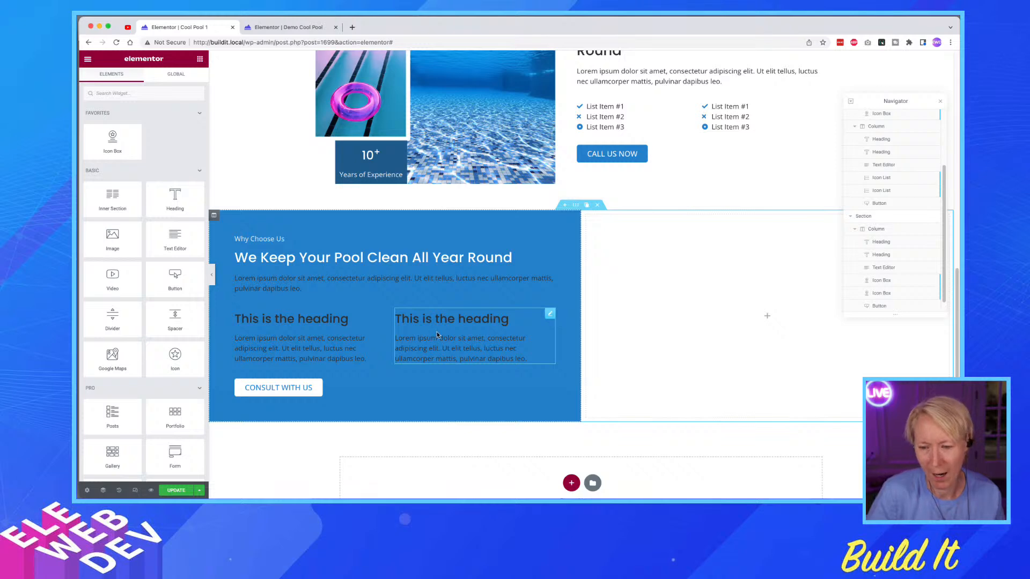
- Set the first icon box's title and description colors to the global color White
right_click(389, 315)
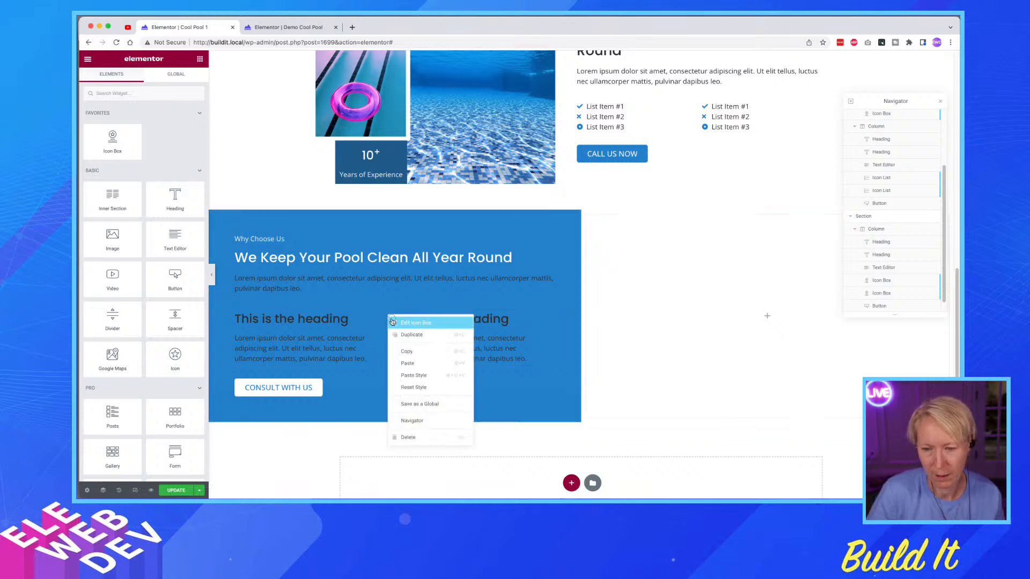
click(397, 322)
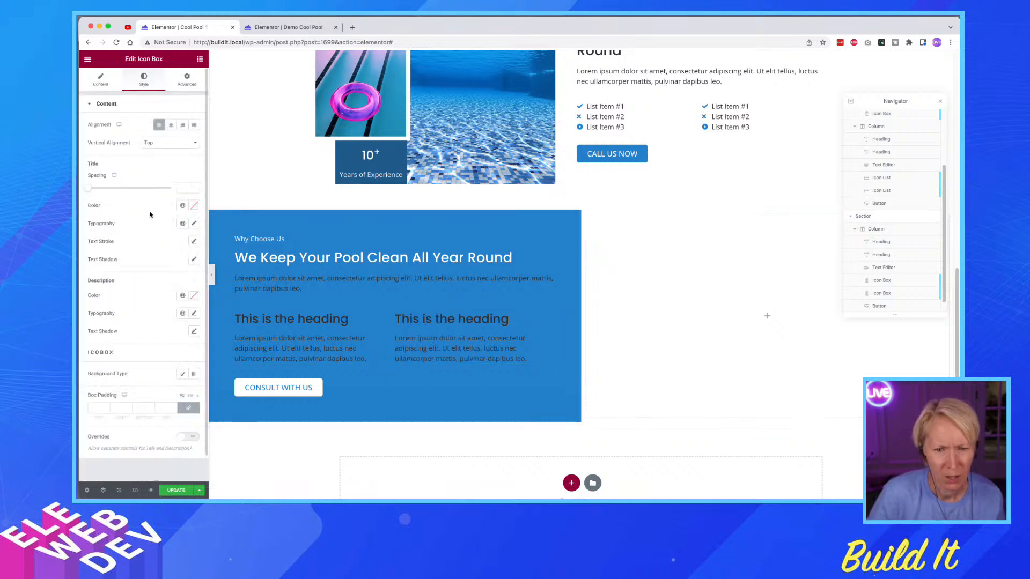
click(183, 205)
scroll(113, 290, down, 3)
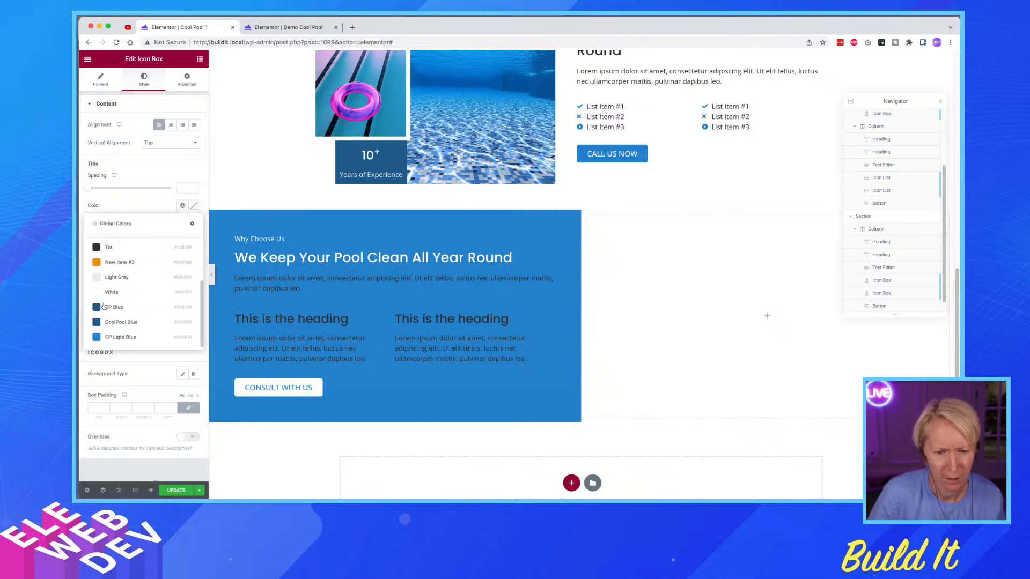
click(111, 293)
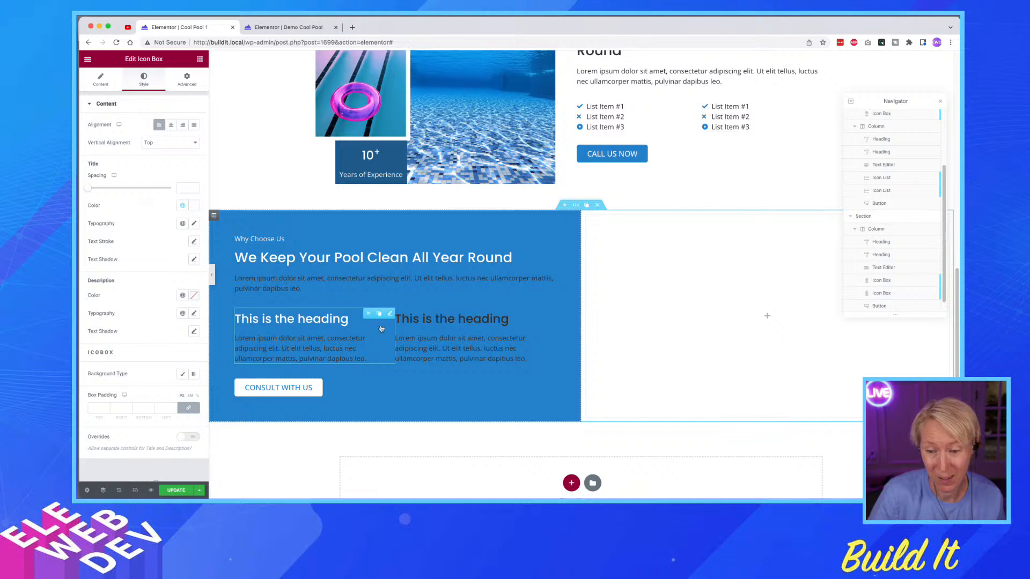
click(182, 295)
scroll(131, 383, down, 3)
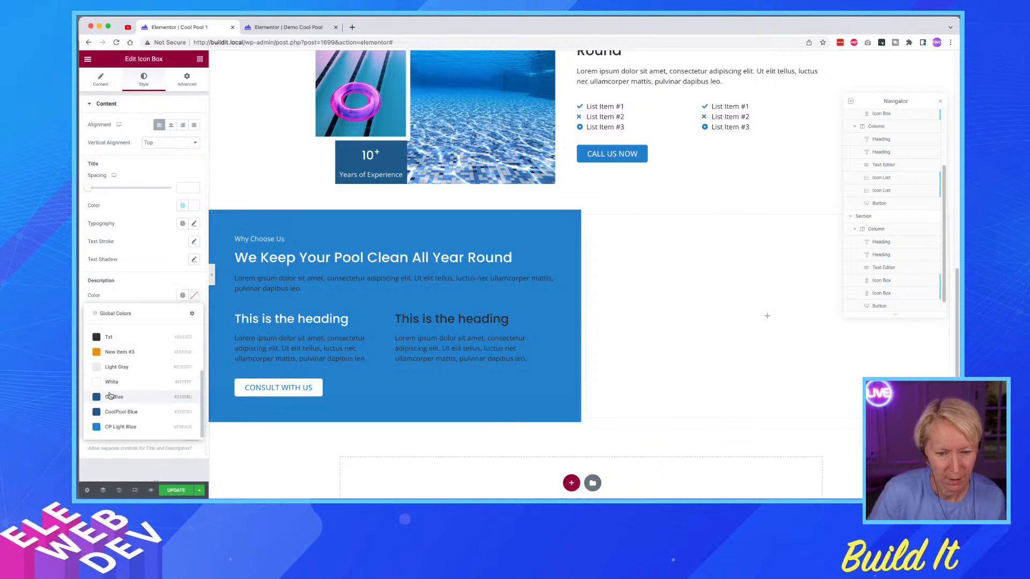
click(331, 356)
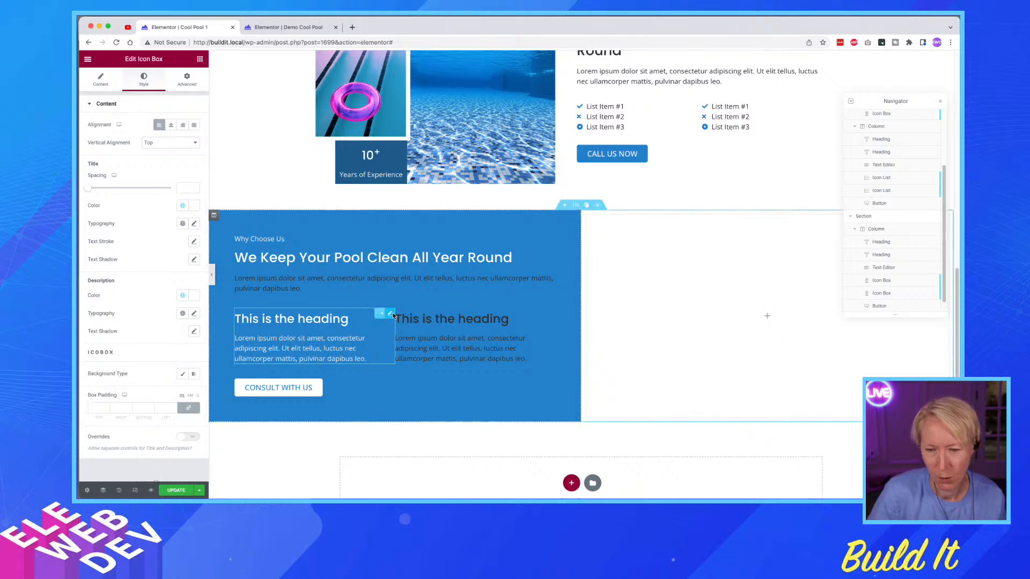
- Copy the first icon box's white text styling onto the second icon box
right_click(390, 315)
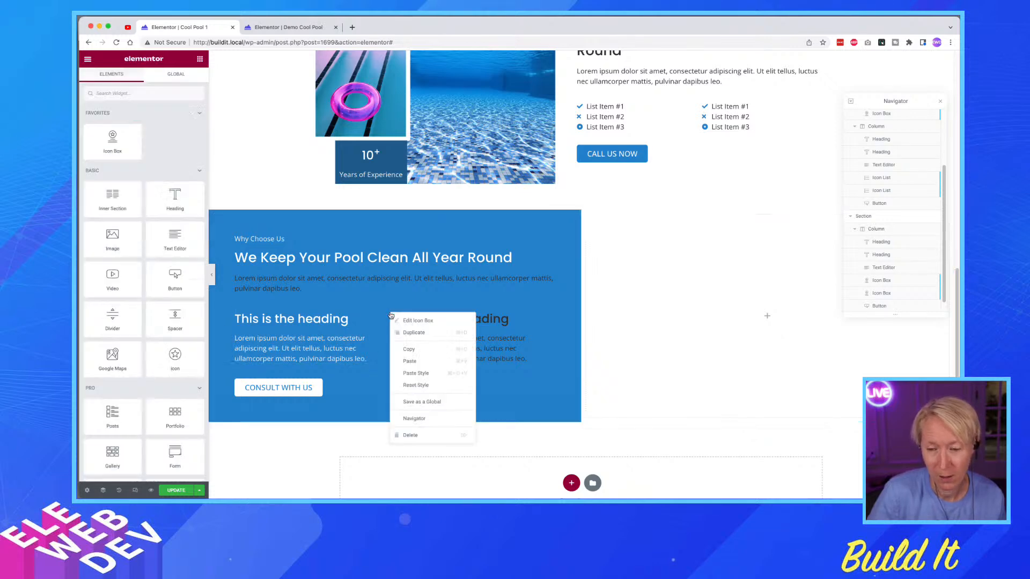
click(406, 349)
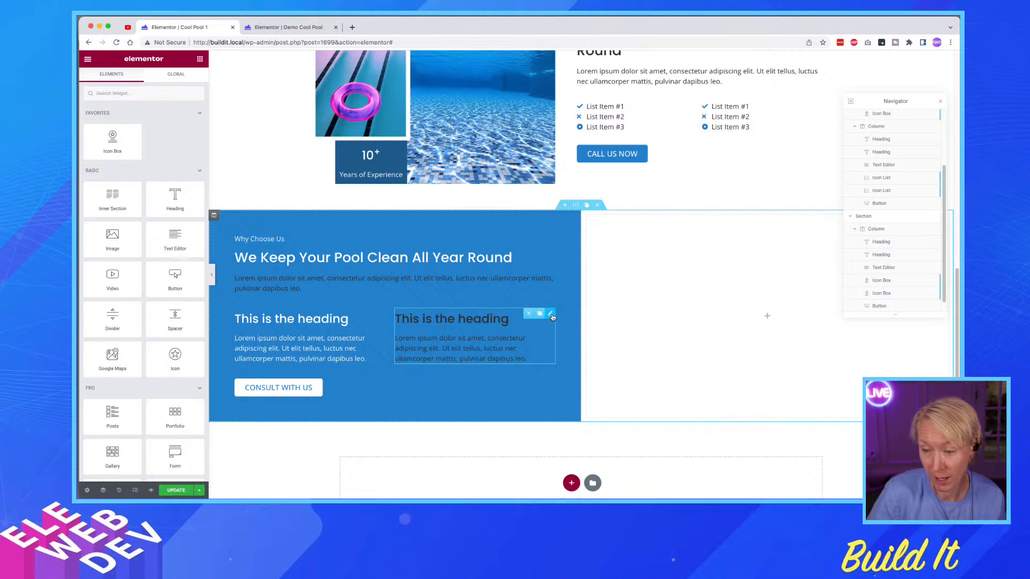
right_click(550, 315)
click(576, 375)
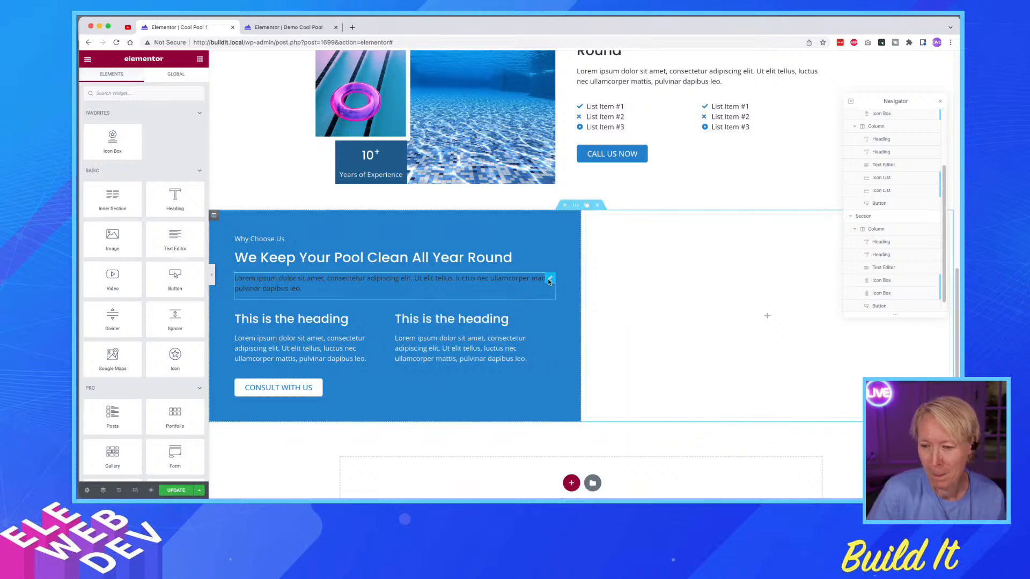
- Set the text color of the paragraph below the blue column's main heading to the global color White
right_click(551, 280)
click(561, 288)
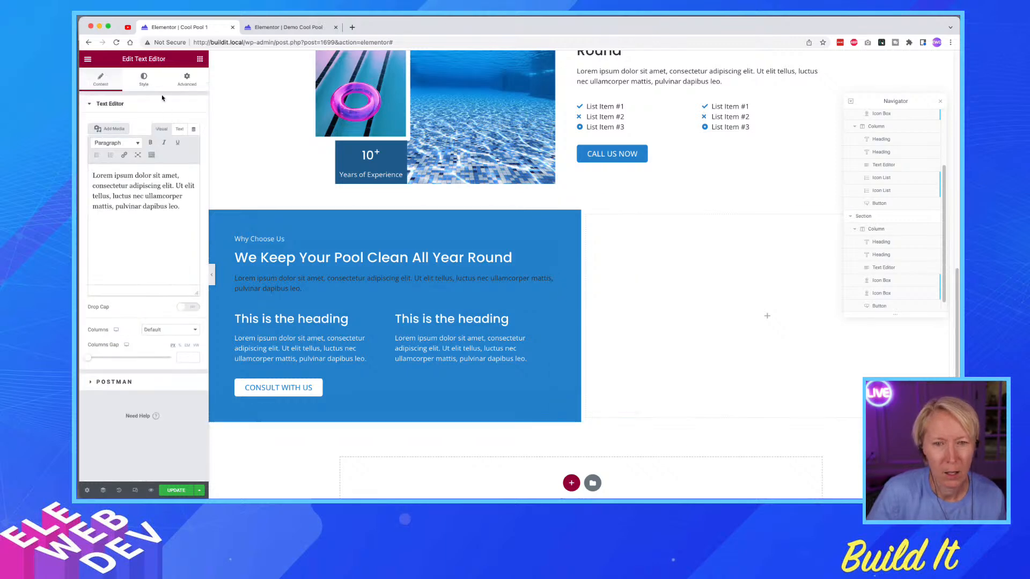
click(146, 78)
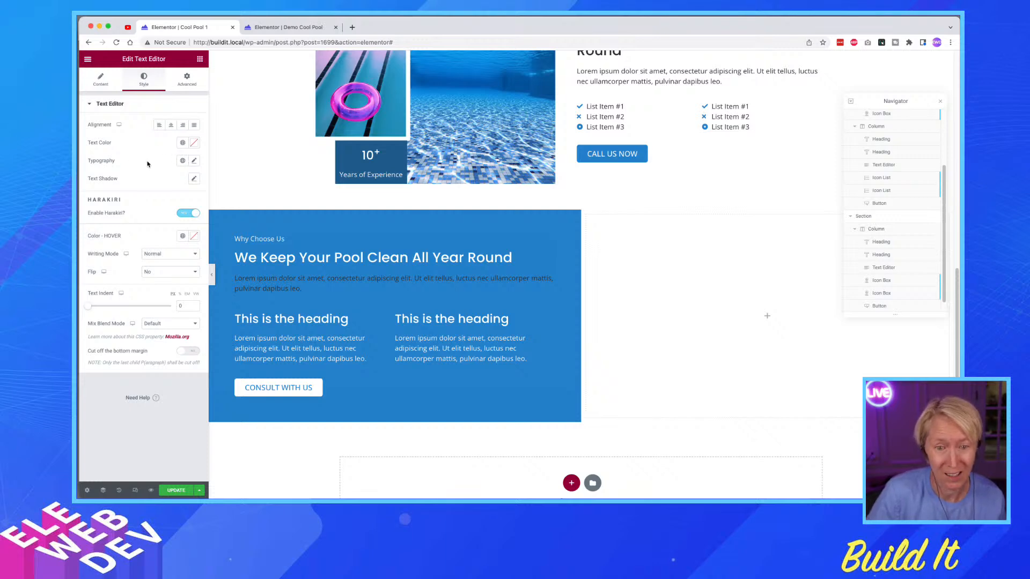
click(181, 144)
scroll(104, 258, down, 2)
click(107, 227)
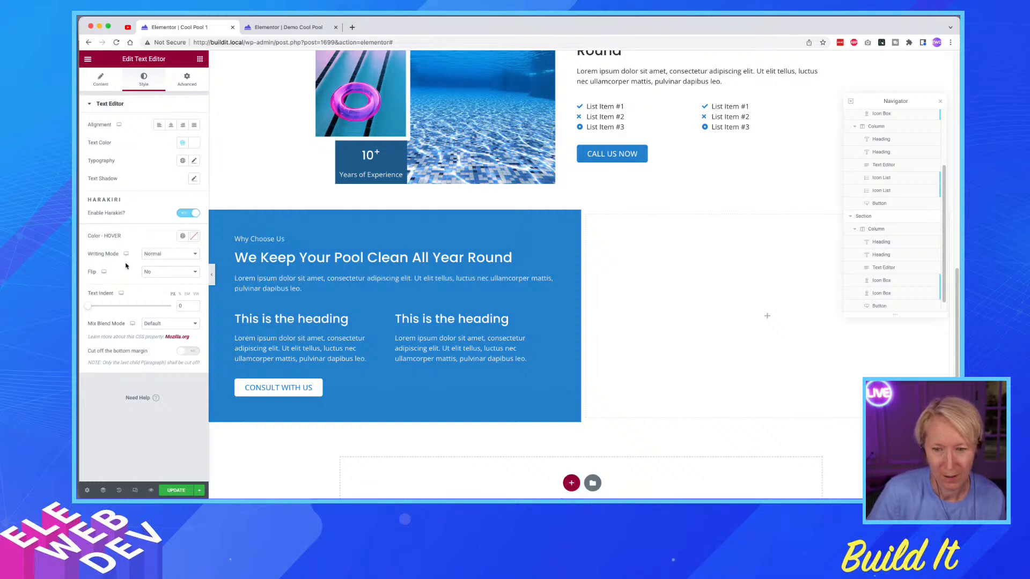
- Compare with the reference screenshot, and give the empty column beside the blue one the background image Yellow-doughnut-float.jpeg
key(super+Tab)
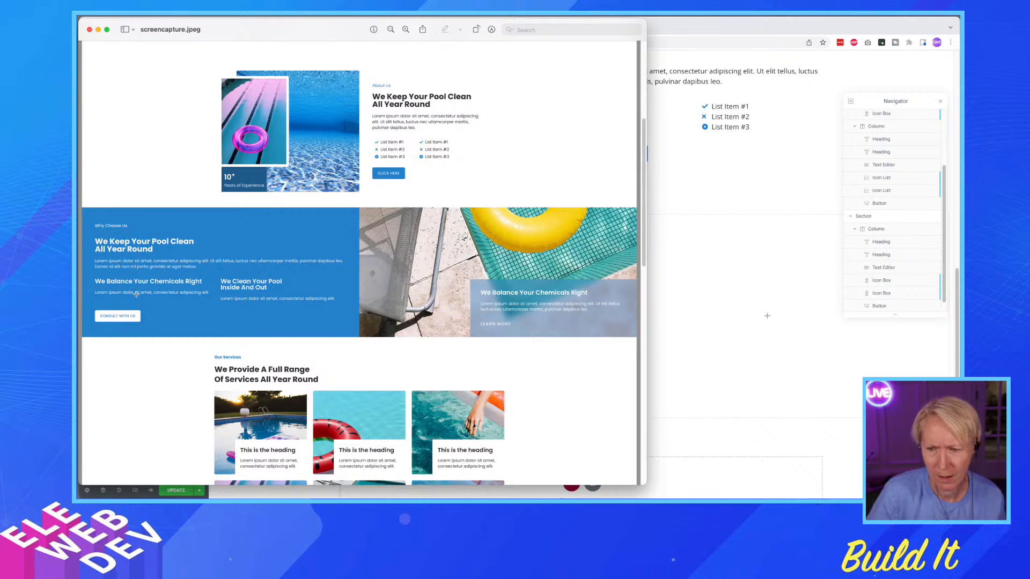
key(super+Tab)
right_click(588, 217)
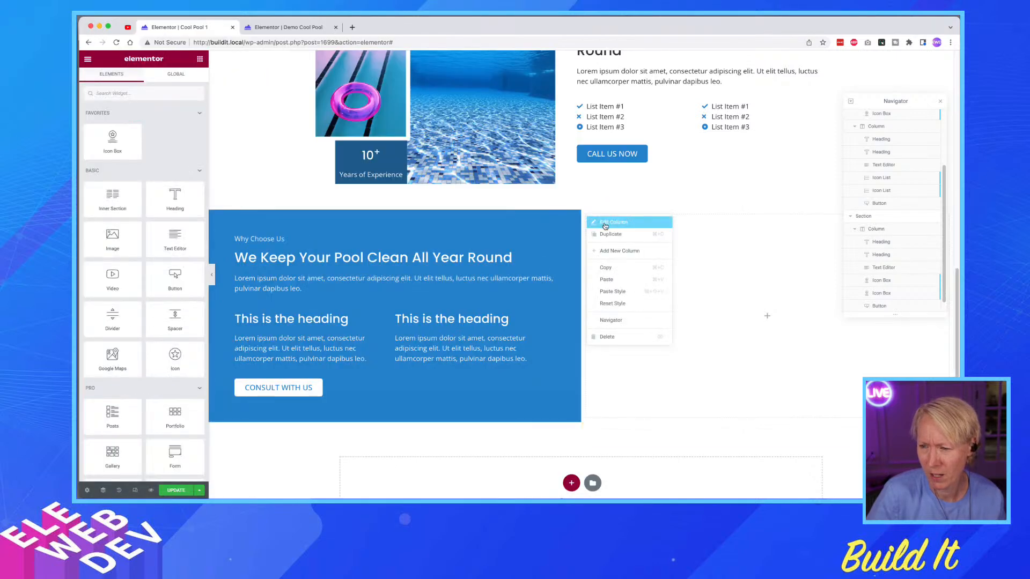
click(605, 223)
click(144, 79)
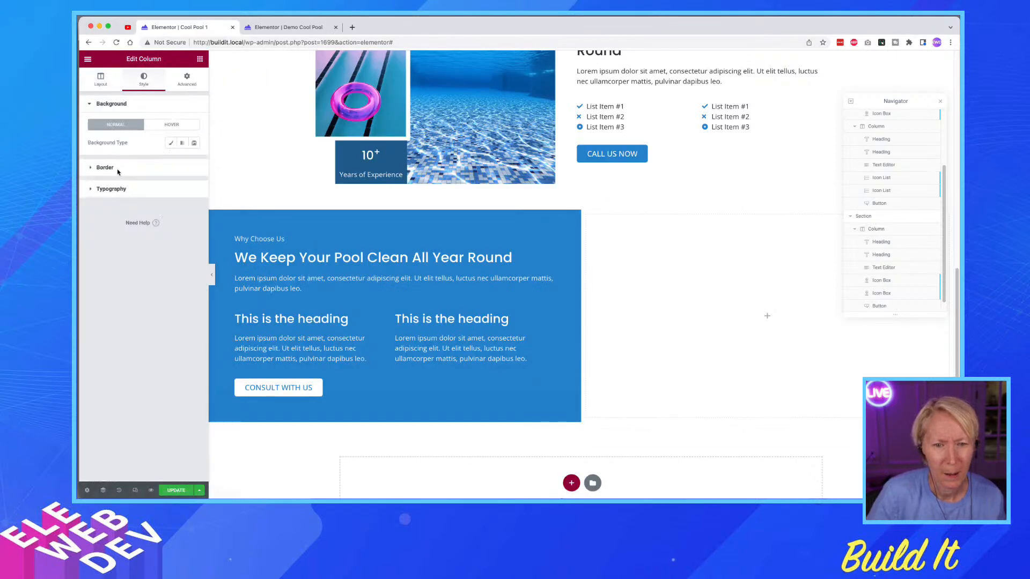
click(171, 143)
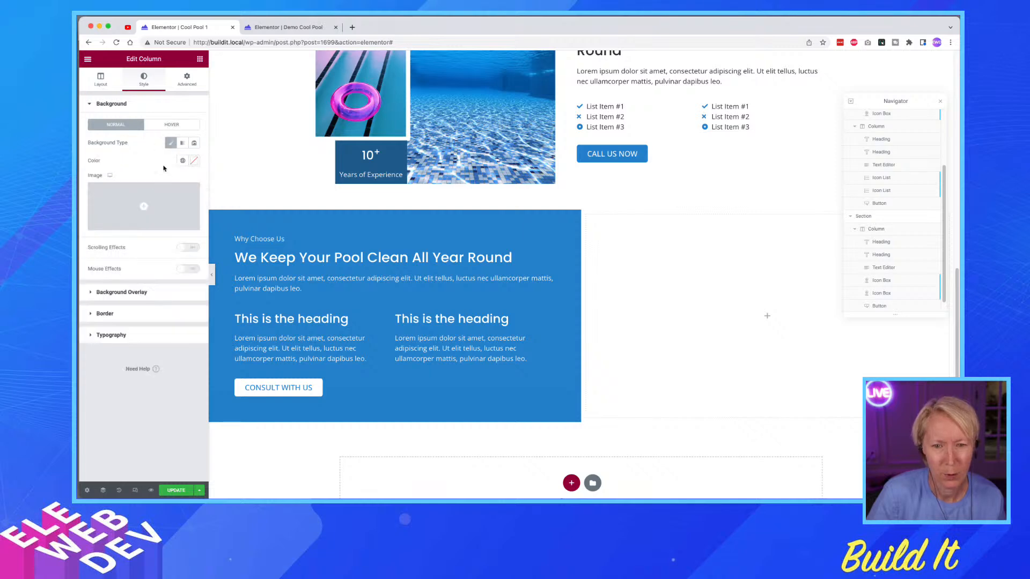
click(135, 223)
click(517, 173)
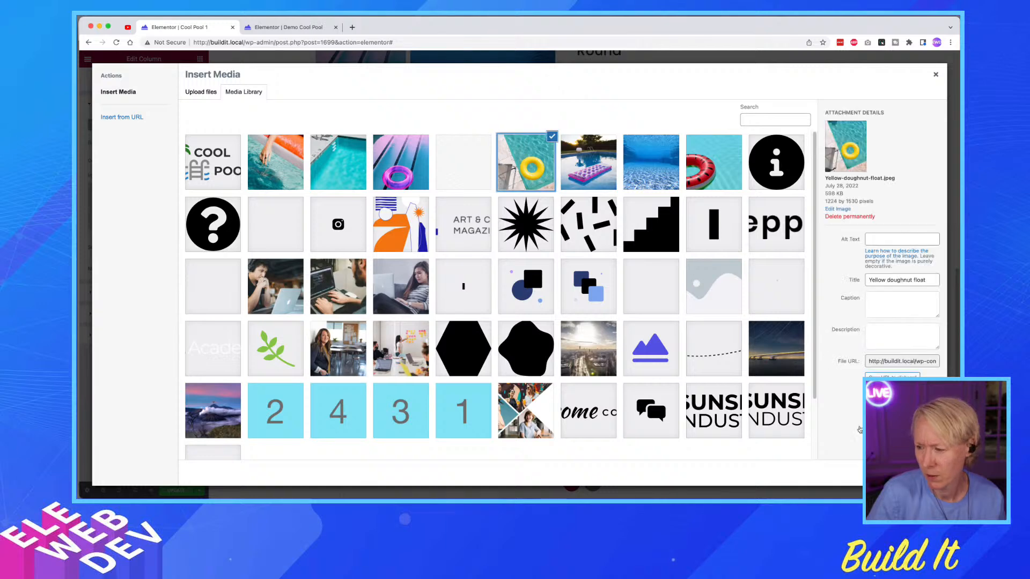
click(911, 472)
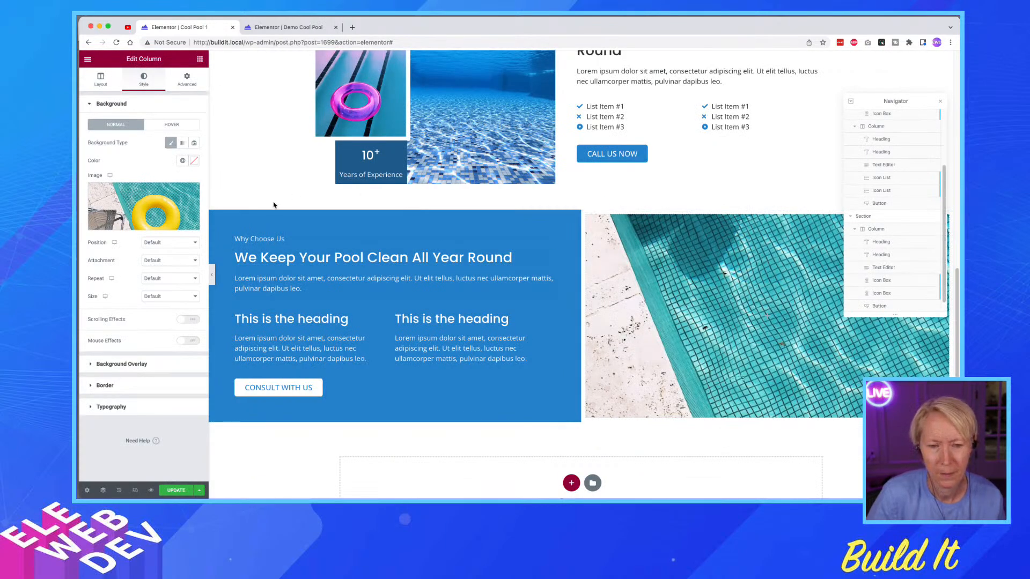
- Set the pool image column's background size to Cover and compare it with the reference screenshot
click(155, 296)
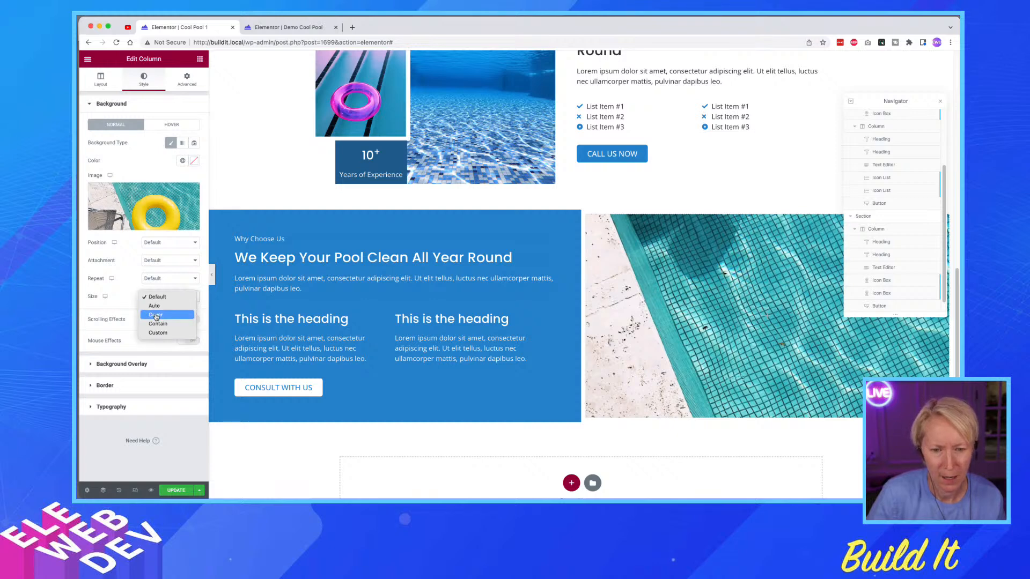
click(156, 315)
key(super+Tab)
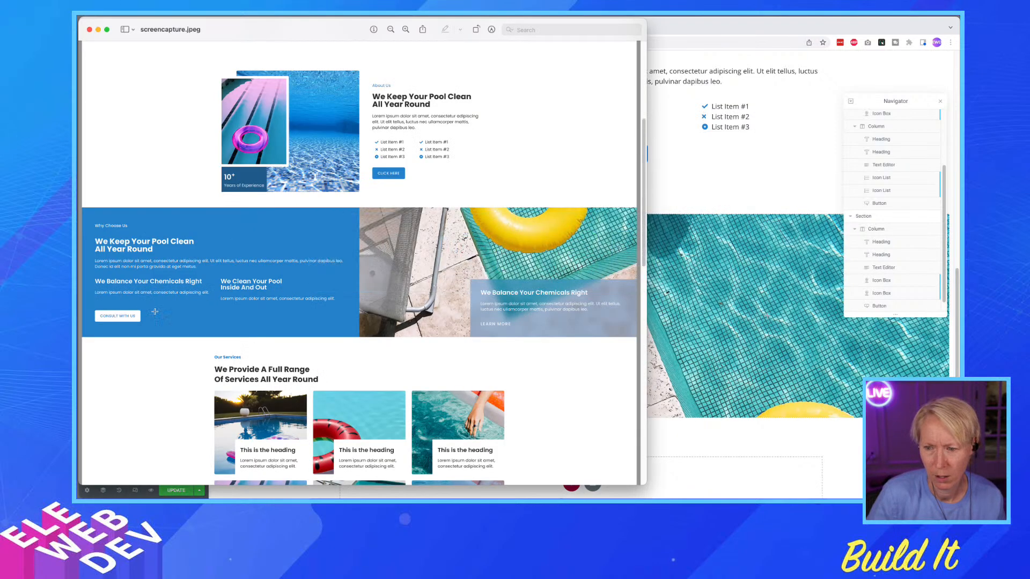
key(super+Tab)
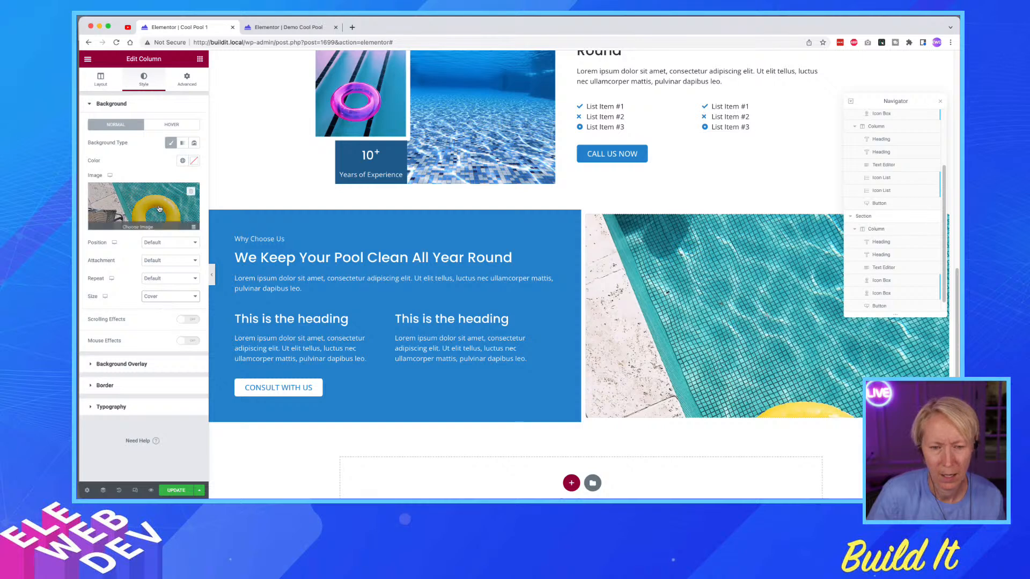
- Try the Top Center and Top Right background positions, set it to Bottom Right, and compare the crop with the reference screenshot
click(159, 242)
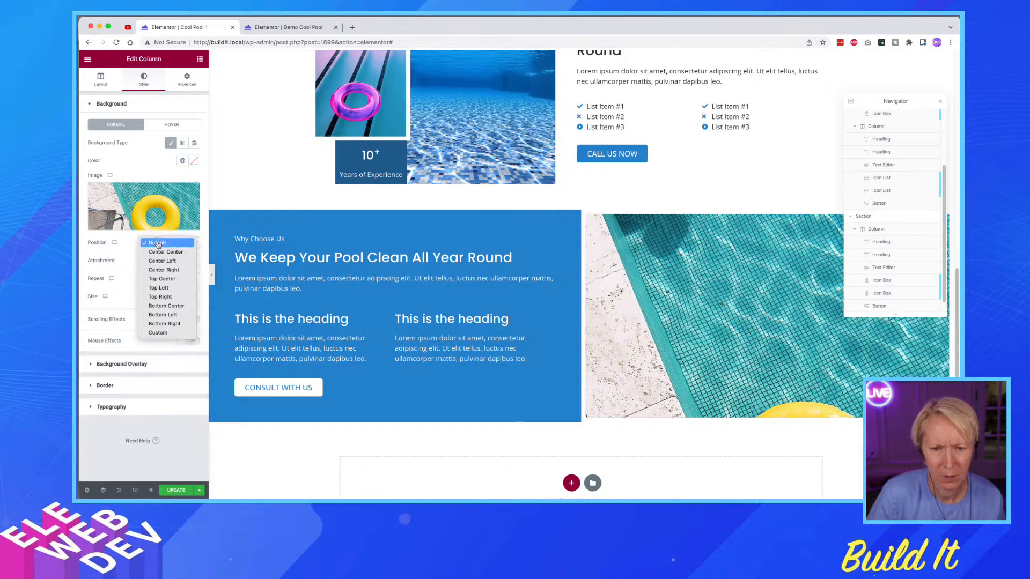
click(155, 278)
click(166, 244)
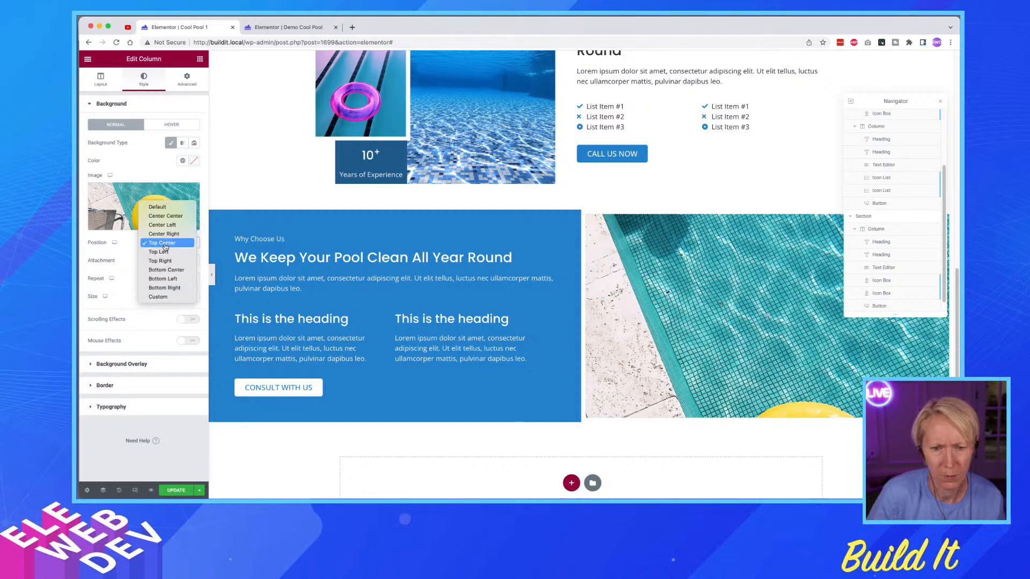
click(159, 260)
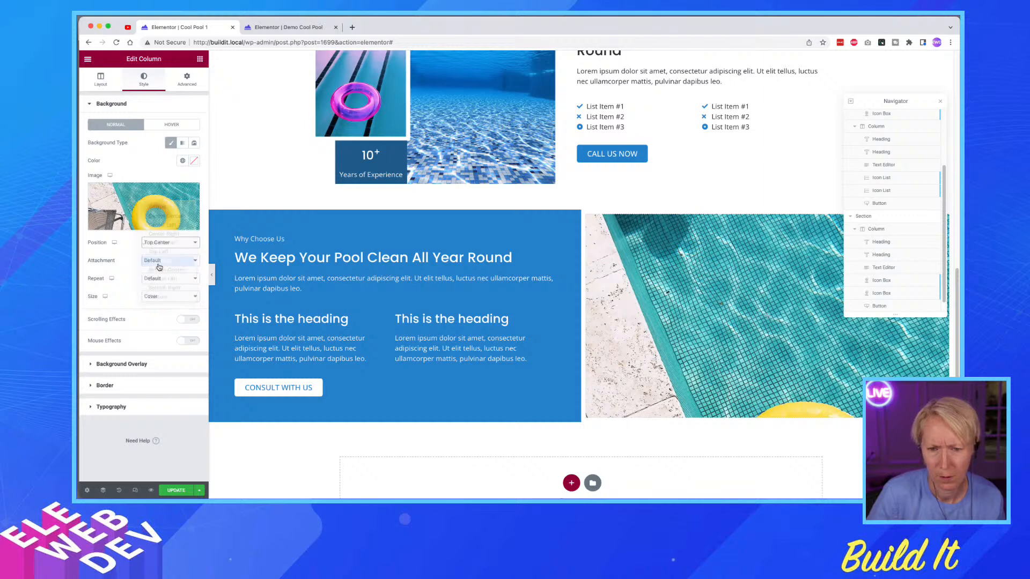
click(163, 243)
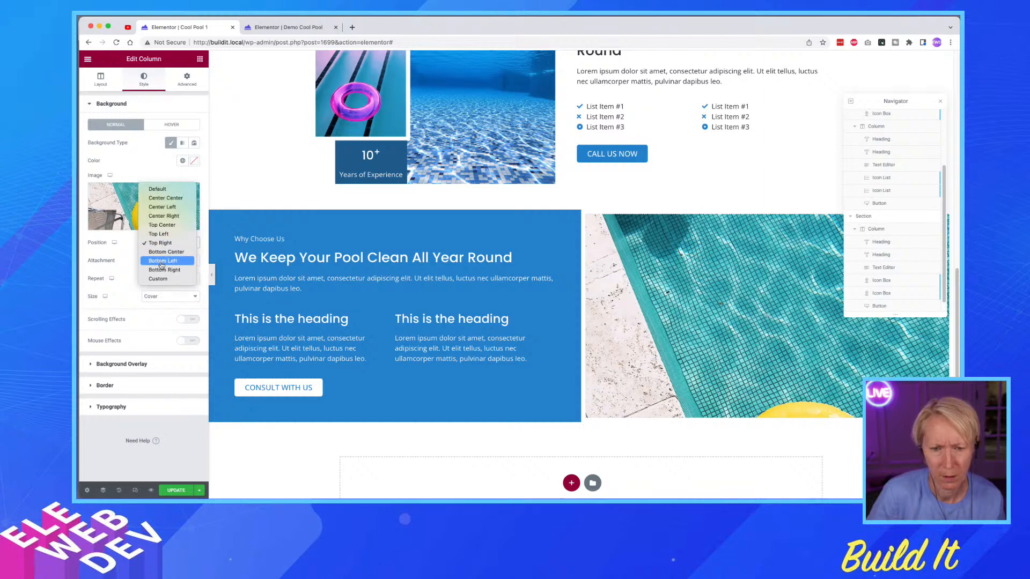
click(161, 270)
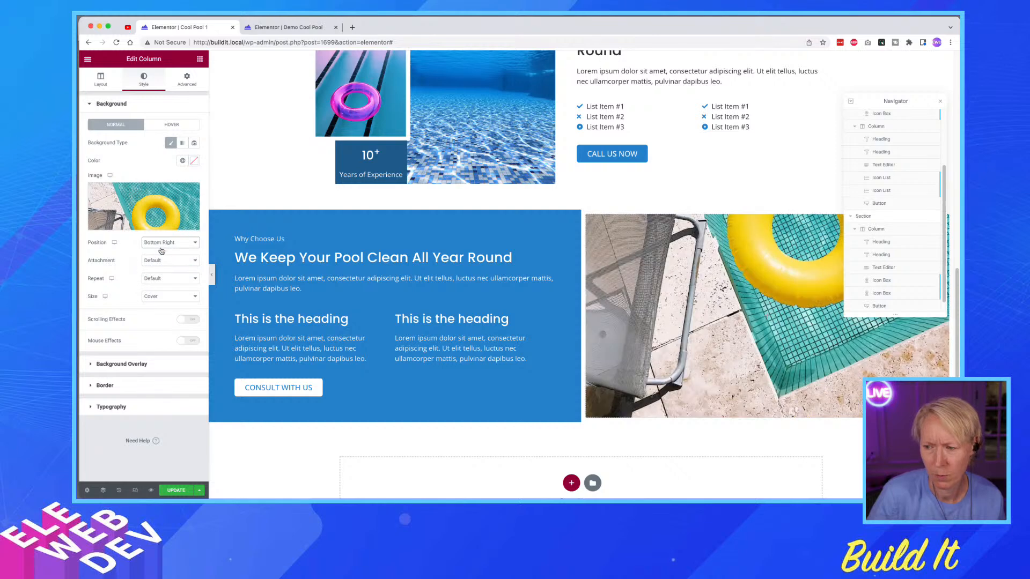
key(super+Tab)
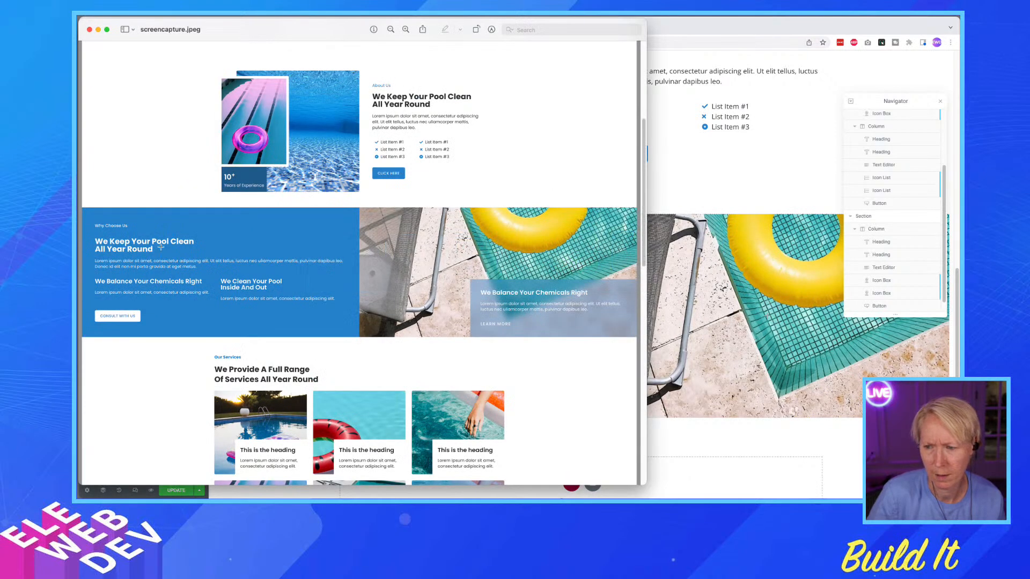
key(super+Tab)
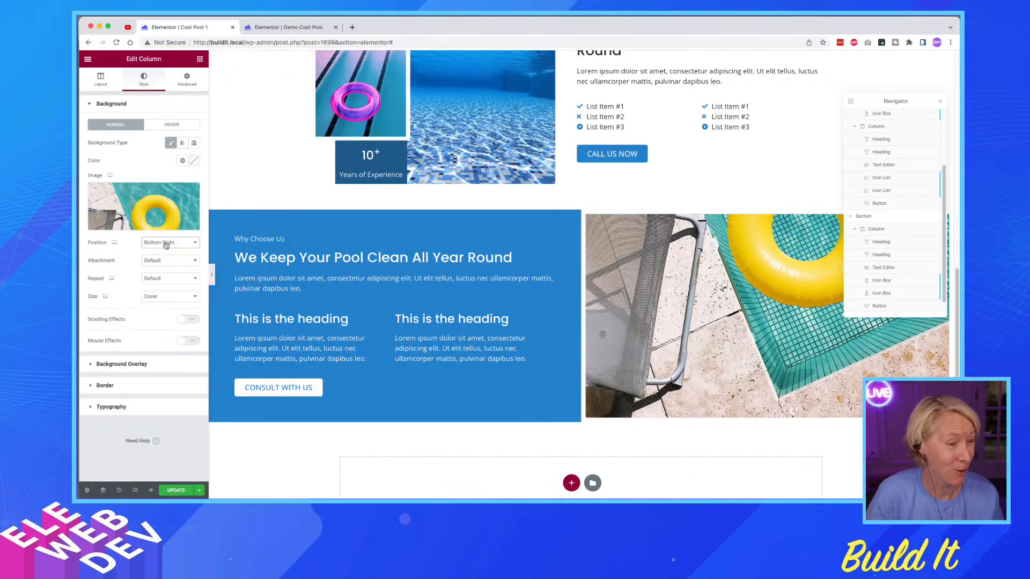
key(super+Tab)
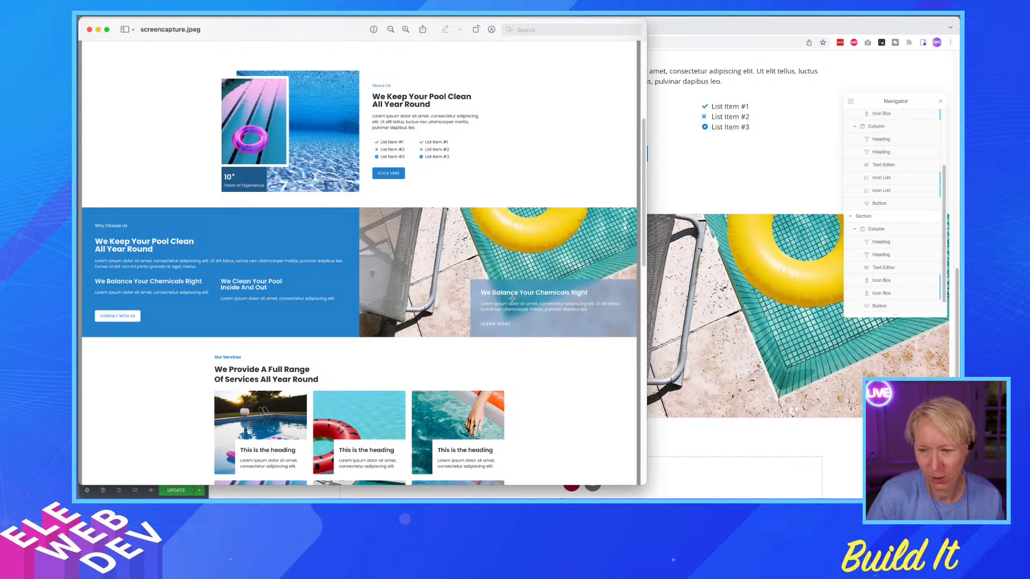
key(super+Tab)
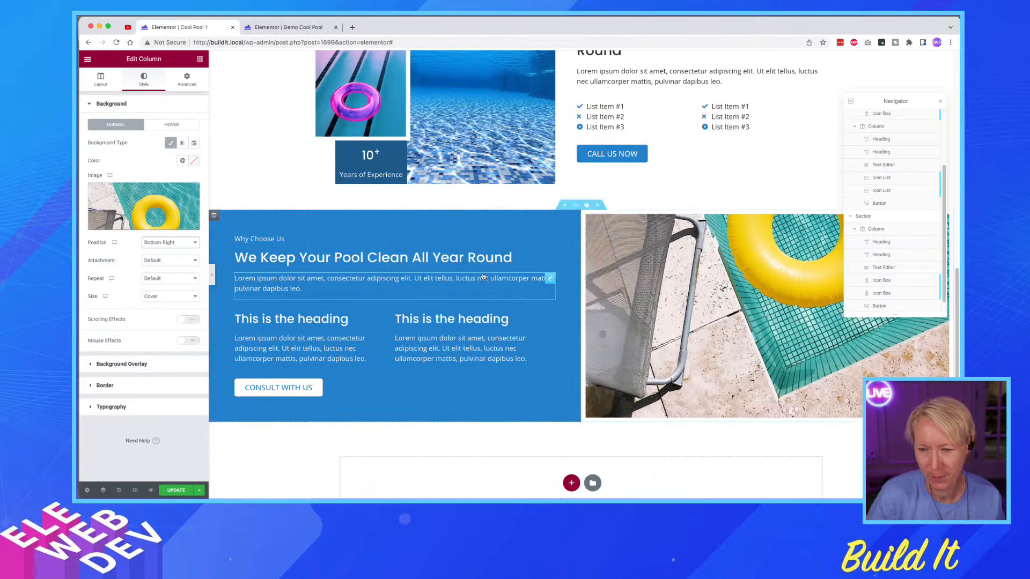
- On the demo page, examine the padding and custom CSS of the blurred text column over the pool image, and its inner section's layout settings
click(288, 26)
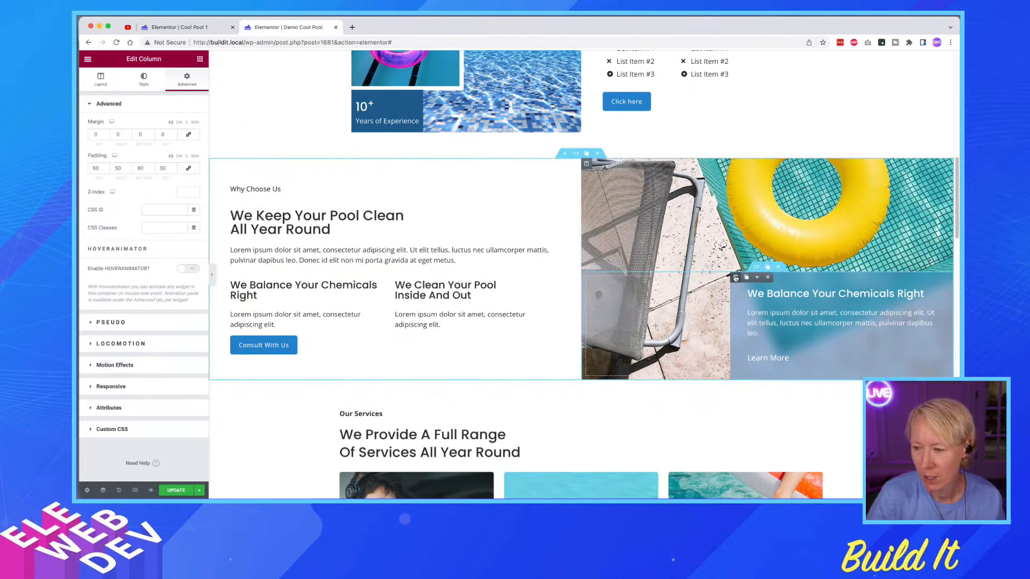
right_click(735, 277)
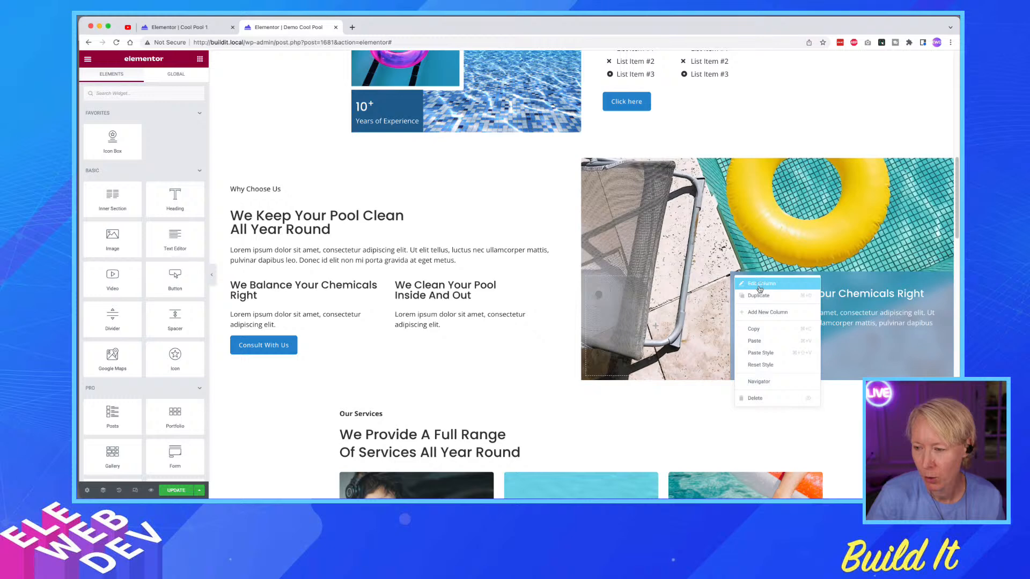
click(760, 285)
scroll(134, 402, down, 10)
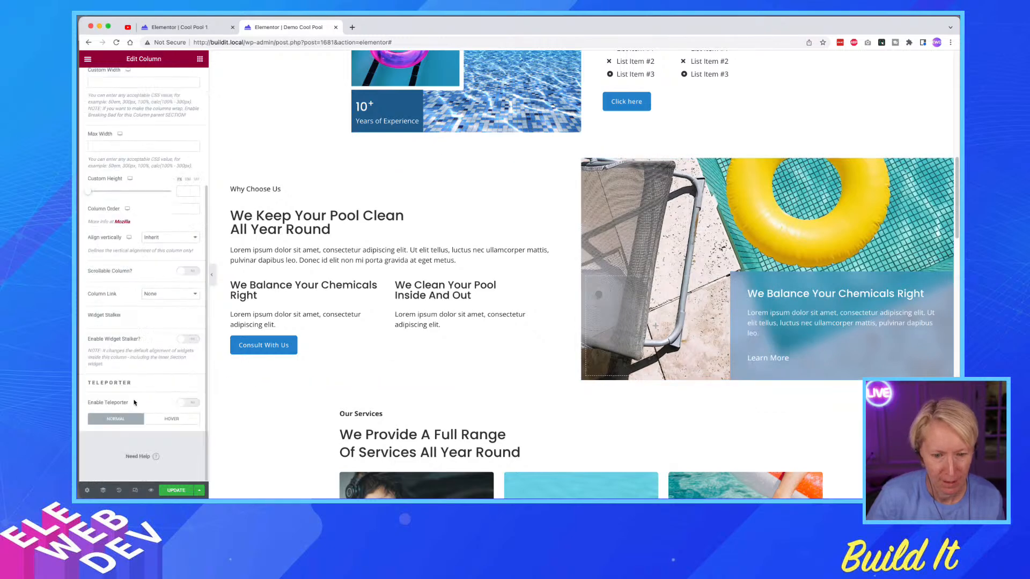
scroll(134, 403, up, 10)
click(187, 79)
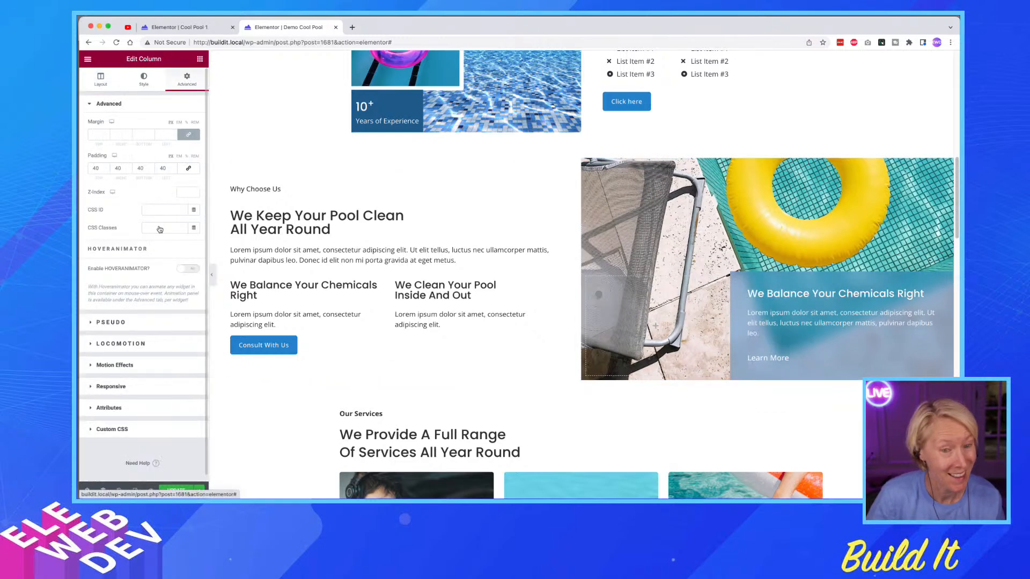
scroll(152, 257, down, 1)
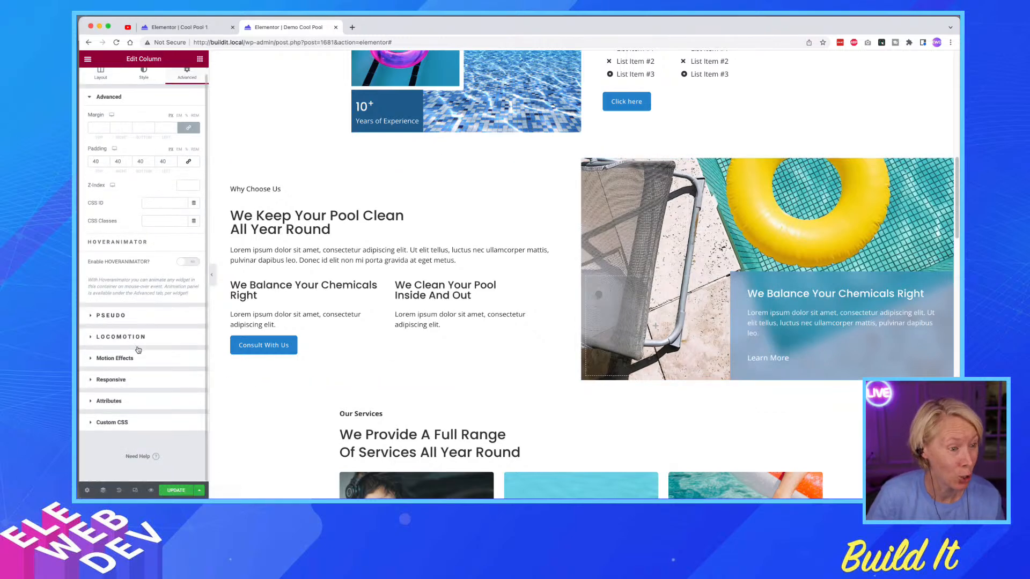
click(113, 422)
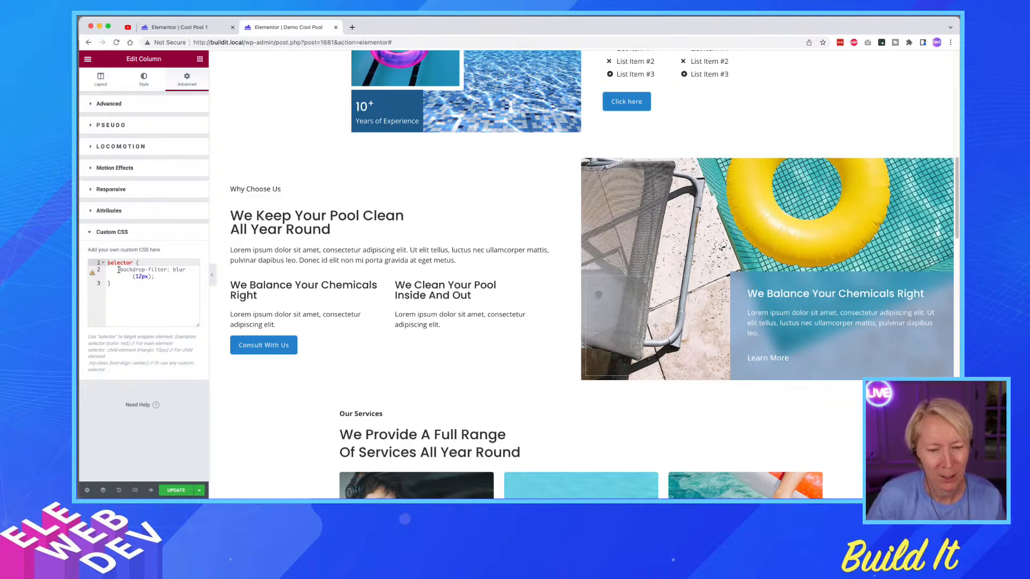
drag(118, 270, 161, 280)
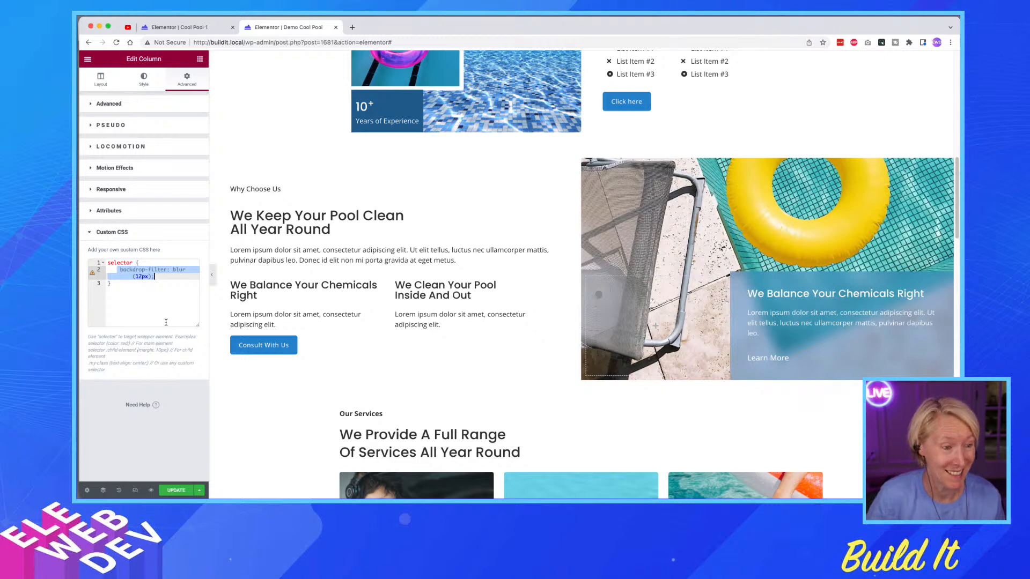
click(180, 27)
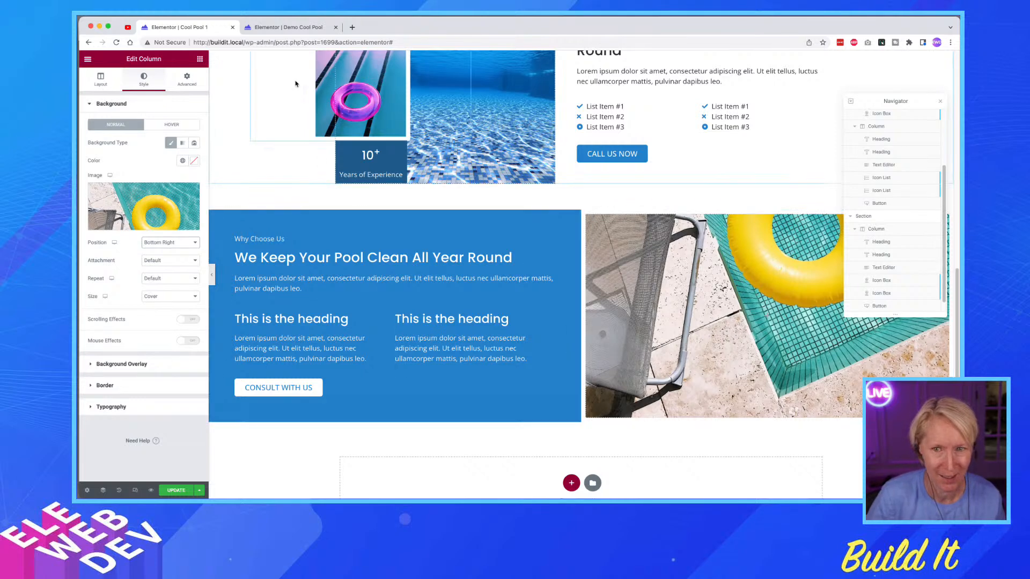
click(281, 28)
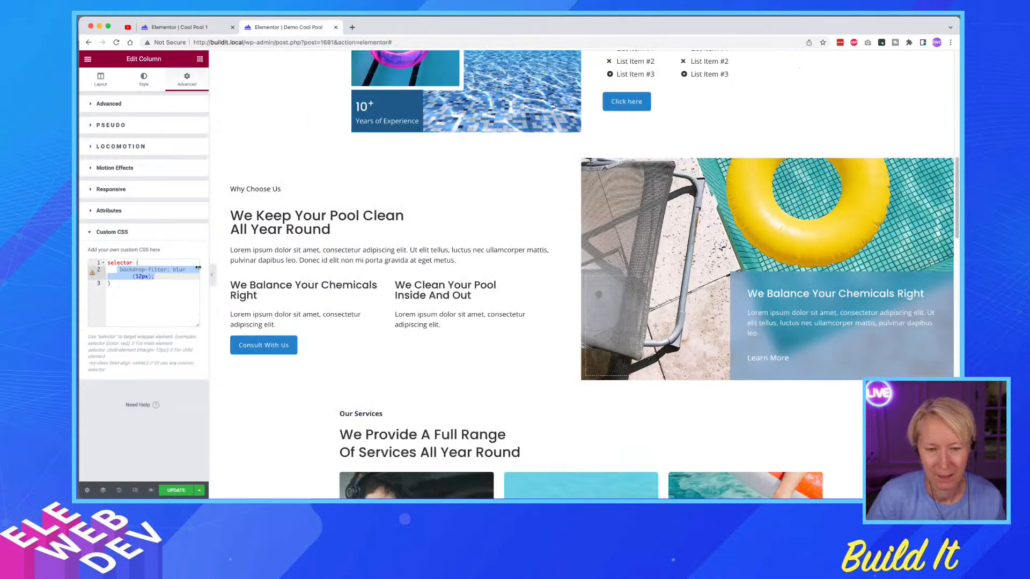
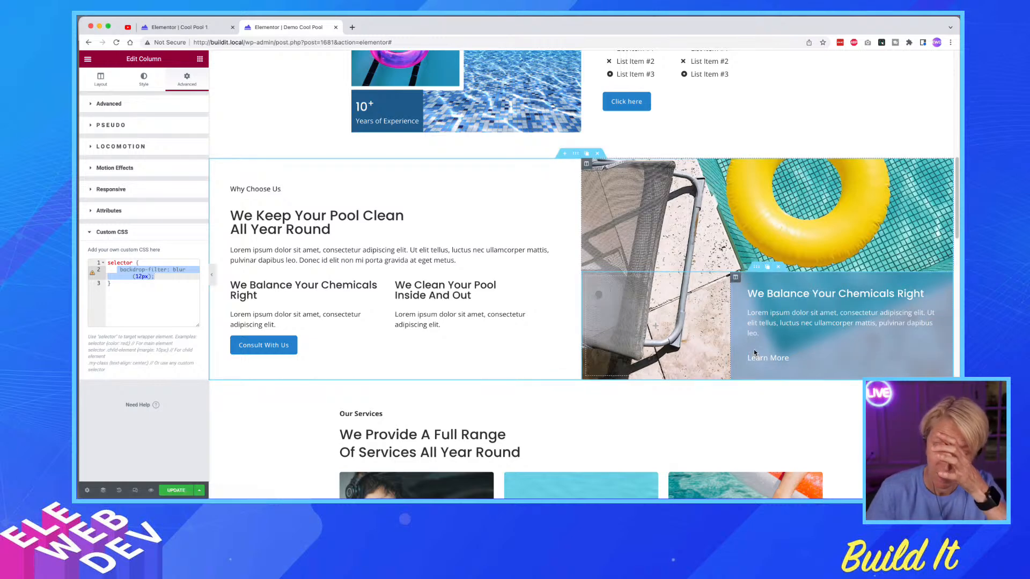
click(753, 270)
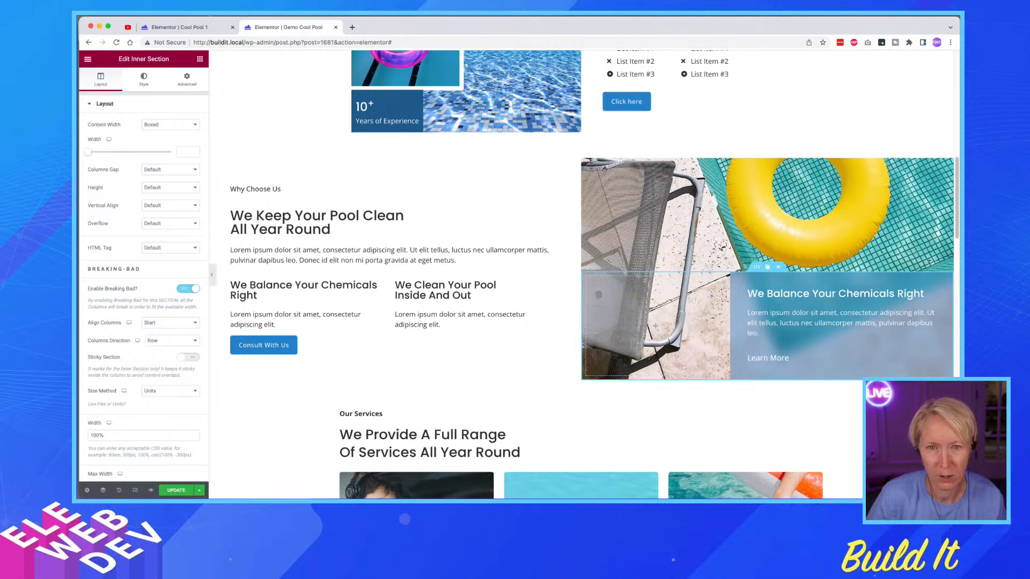
- Back on the Cool Pool 1 page, add an Inner Section to the pool image column, close the Navigator, and compare with the demo page
click(203, 27)
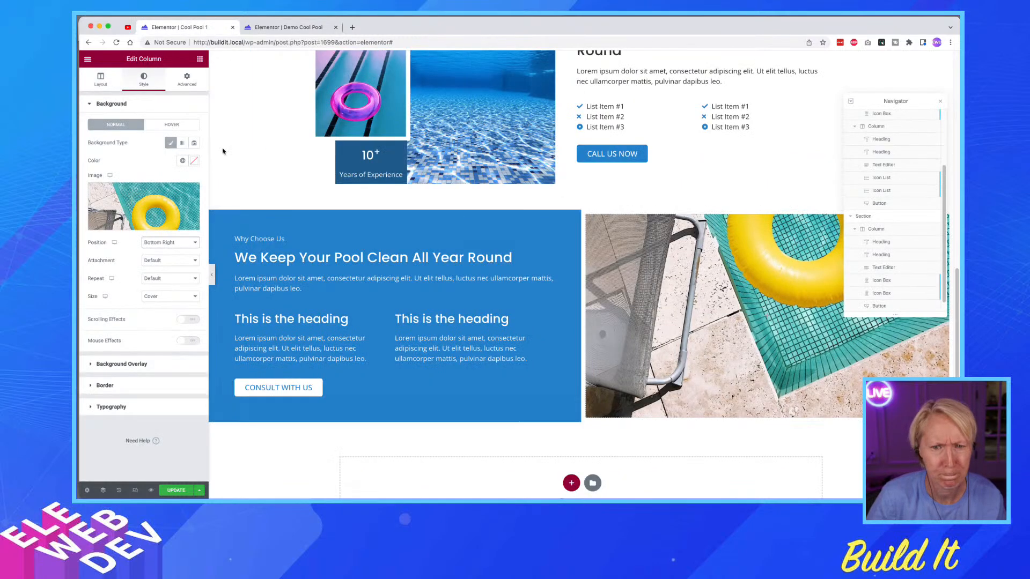
click(200, 59)
drag(113, 197, 724, 387)
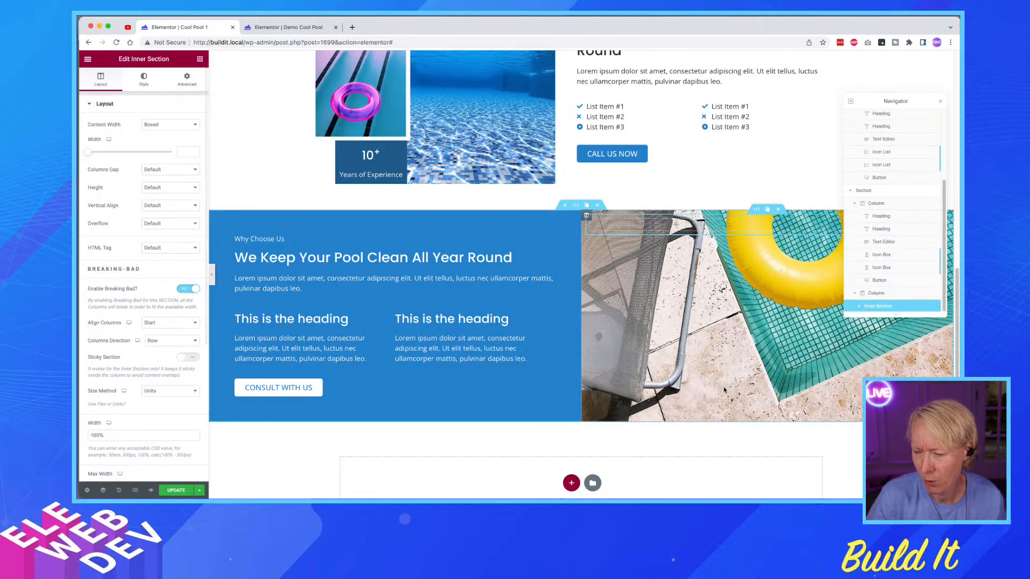
click(942, 101)
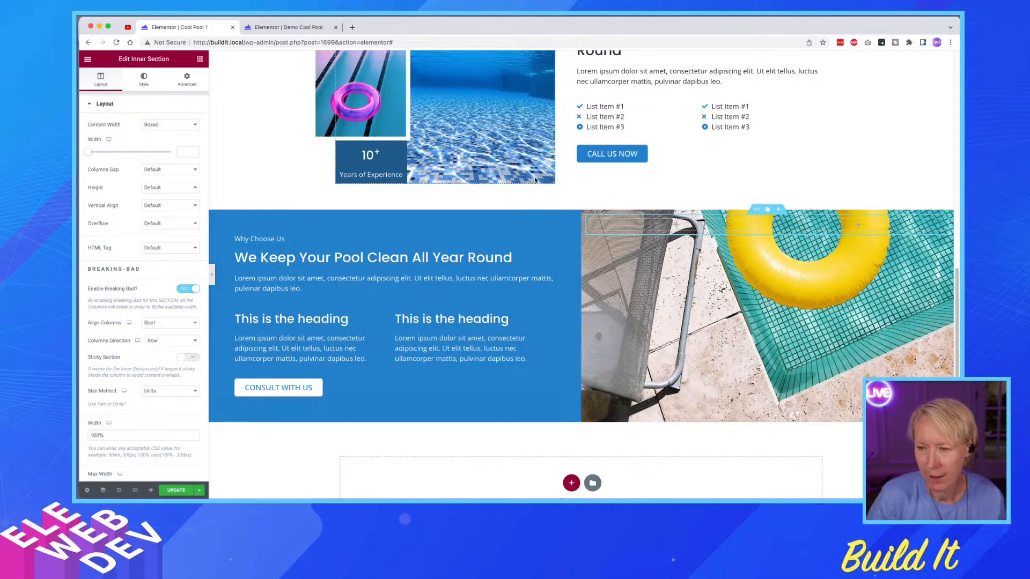
click(299, 28)
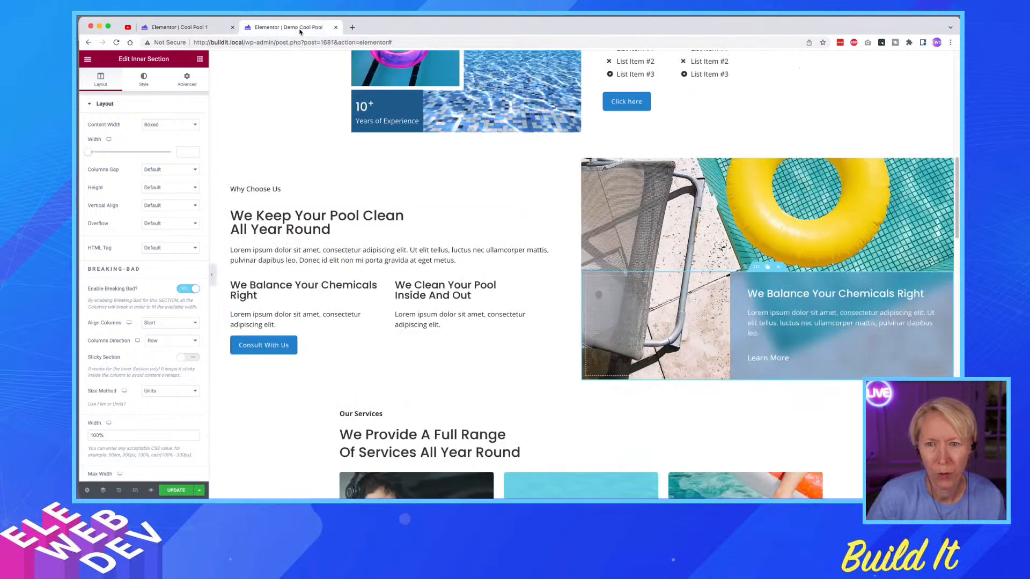
click(180, 28)
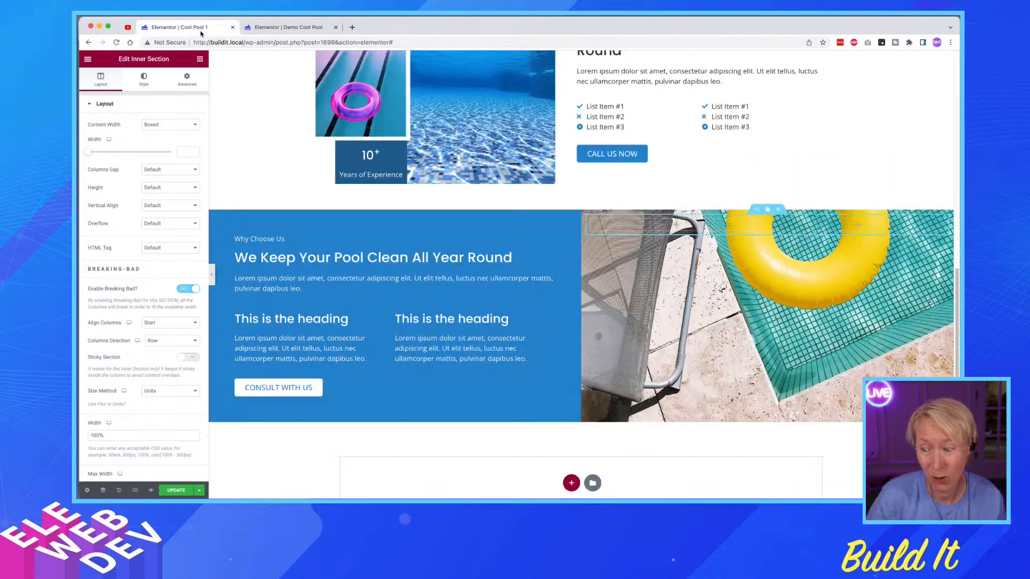
- Add a Heading widget to the inner section's first column and delete its empty second column
click(199, 59)
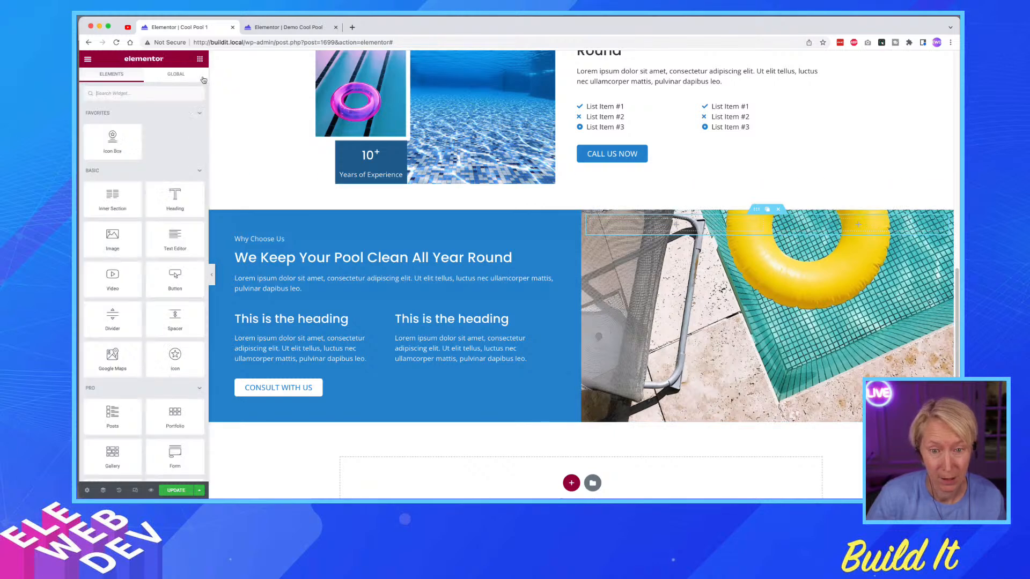
drag(173, 203, 672, 228)
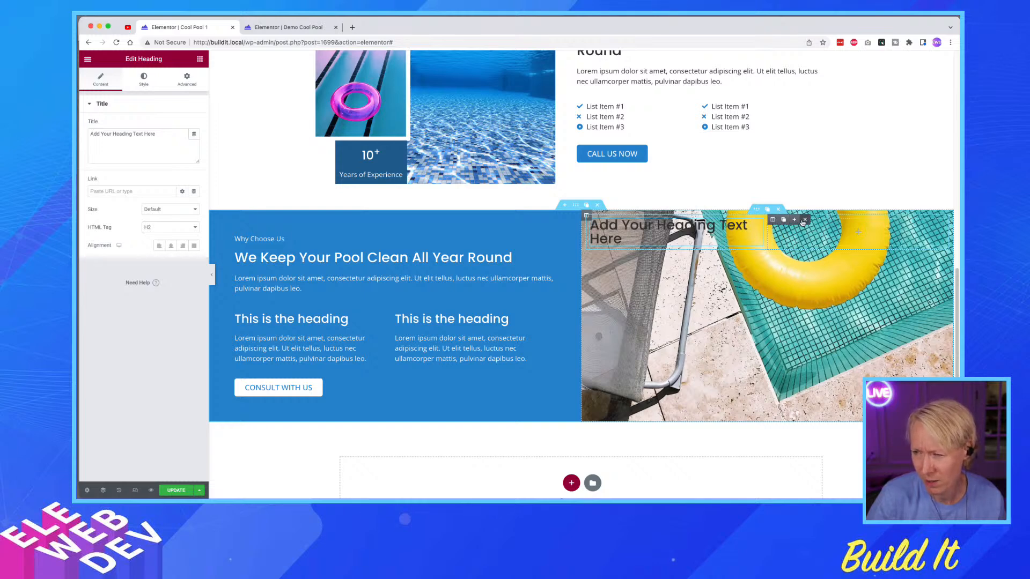
click(804, 220)
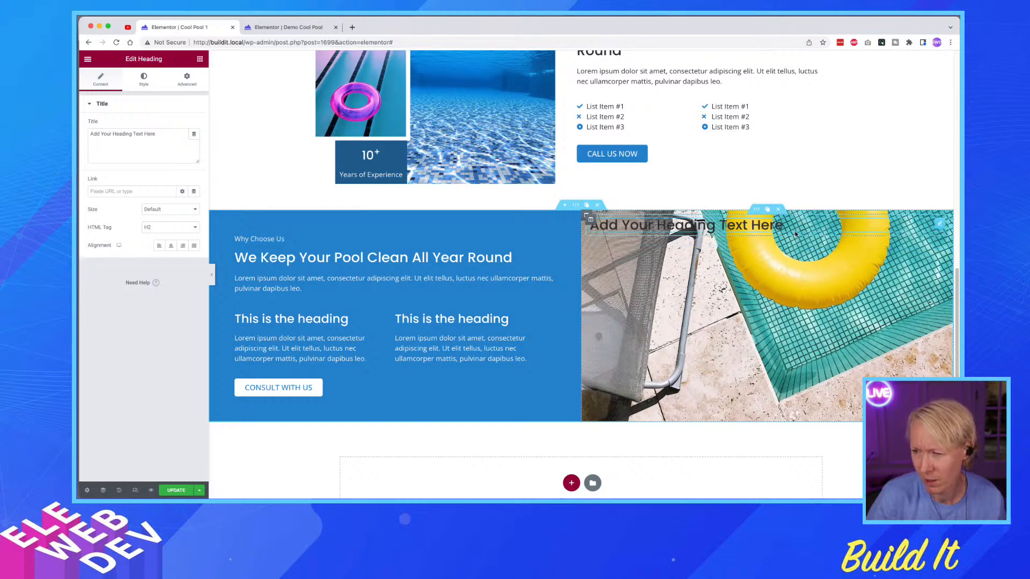
- Add a Text Editor widget and a Button widget below the heading in the inner section
click(200, 59)
drag(175, 239, 682, 236)
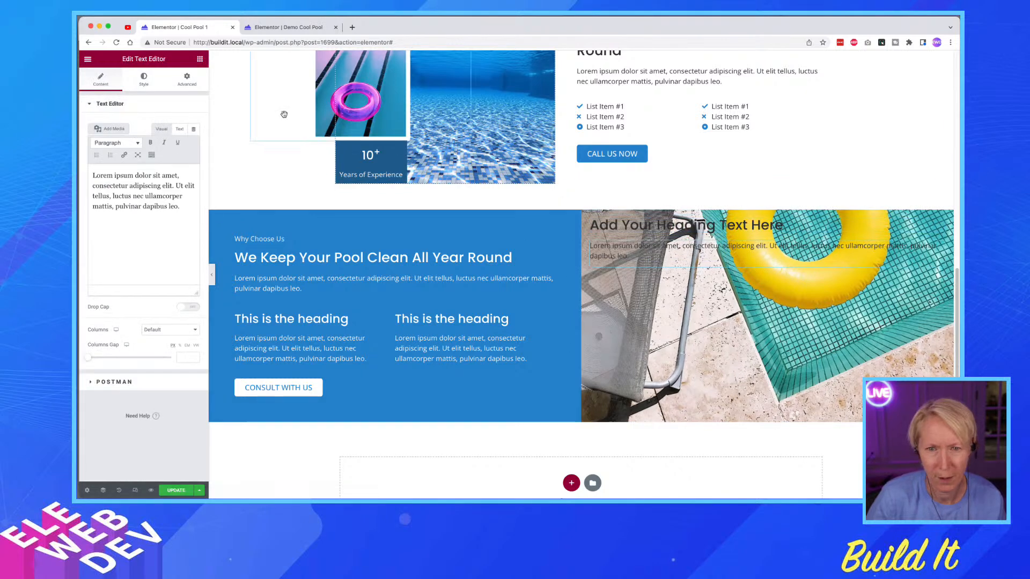
click(200, 59)
drag(163, 282, 645, 268)
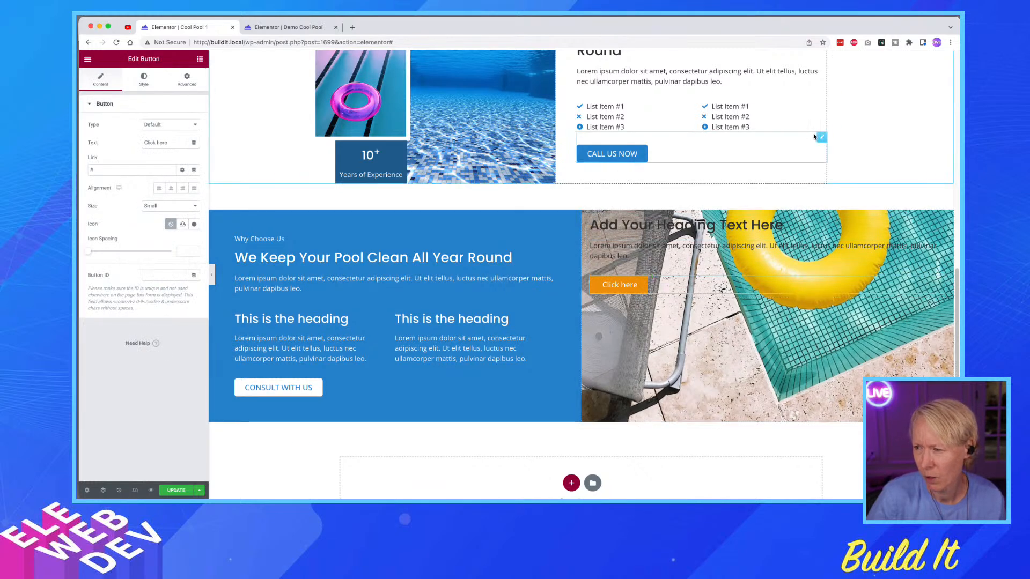
- Copy the Call Us Now button's style onto the new button in the inner section
right_click(825, 140)
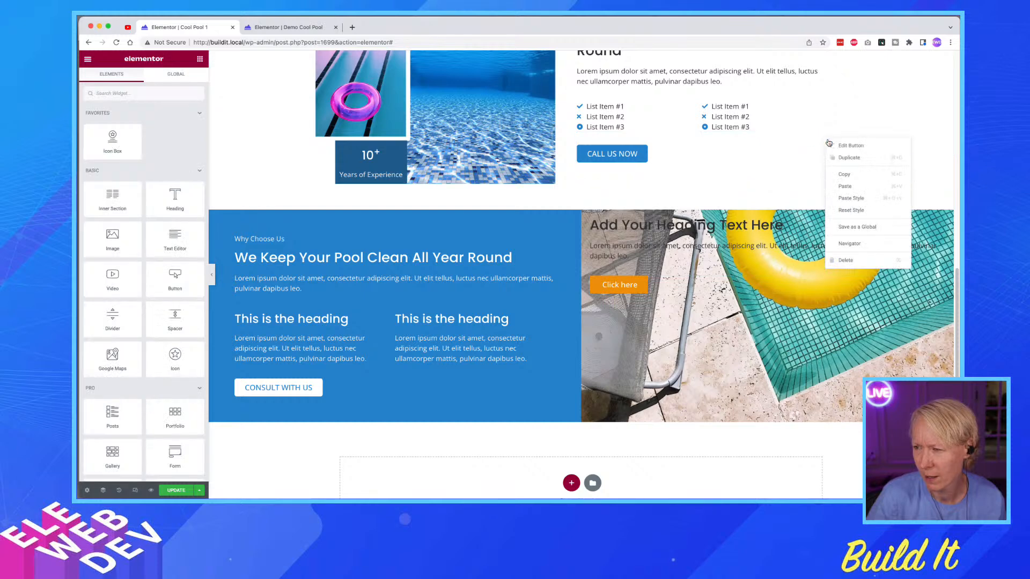
click(846, 175)
right_click(687, 288)
click(709, 352)
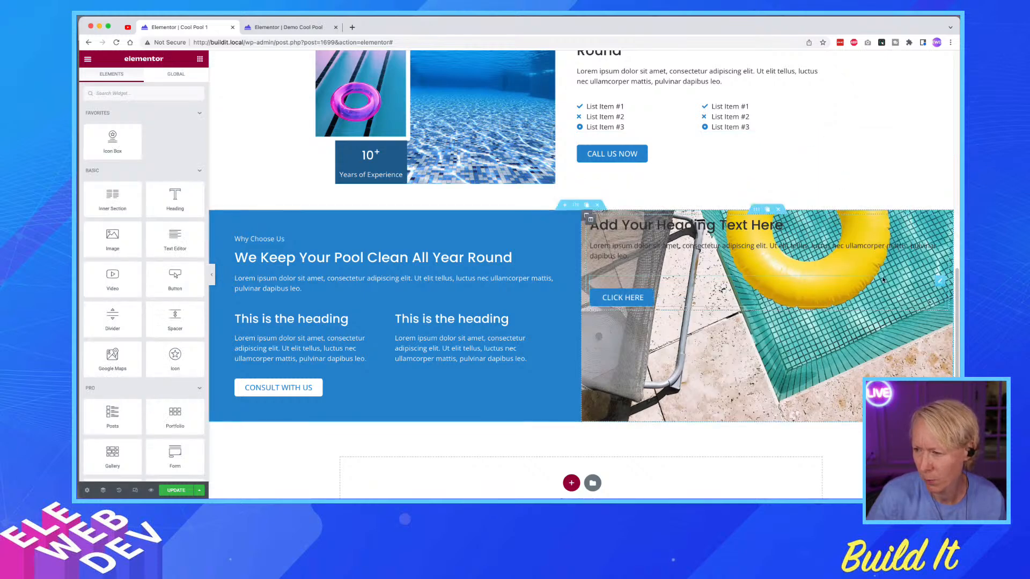
- Set the top margin of the Click Here button over the pool image to 0
right_click(936, 281)
click(901, 294)
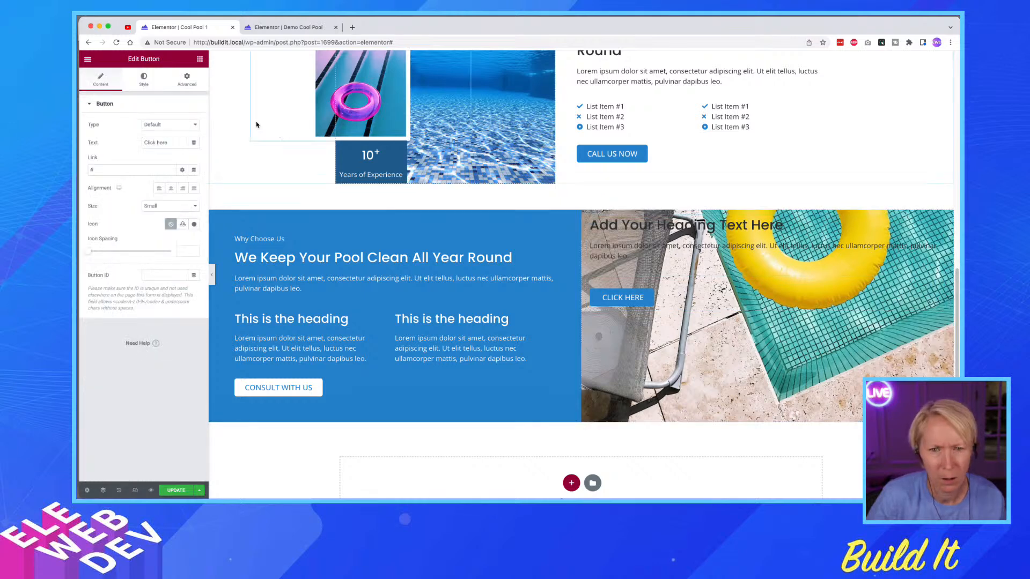
click(187, 79)
double_click(102, 136)
text(0)
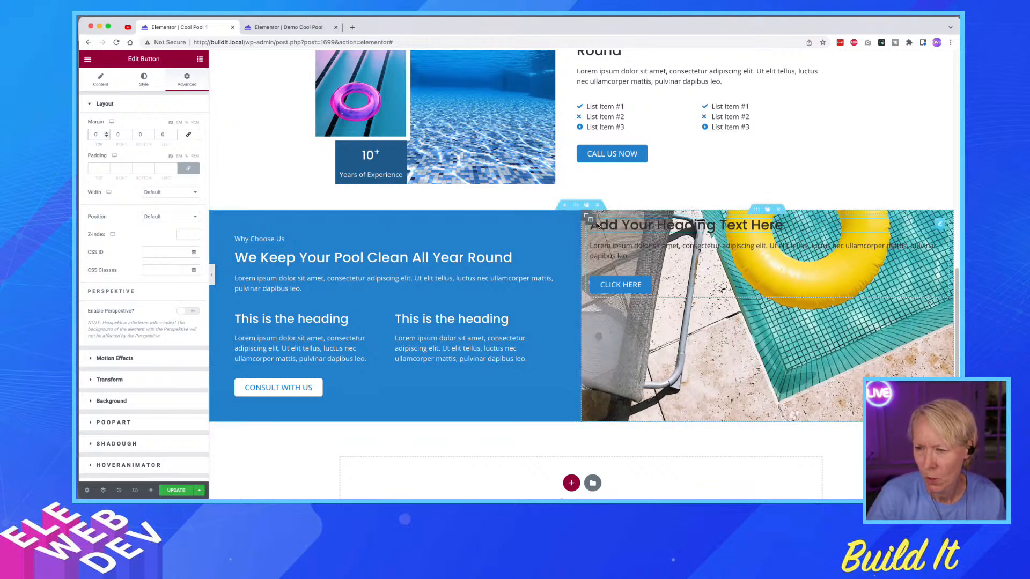
- On the Demo Cool Pool page, examine the inner section's custom CSS and the blurred text box column's advanced settings
right_click(597, 223)
click(603, 231)
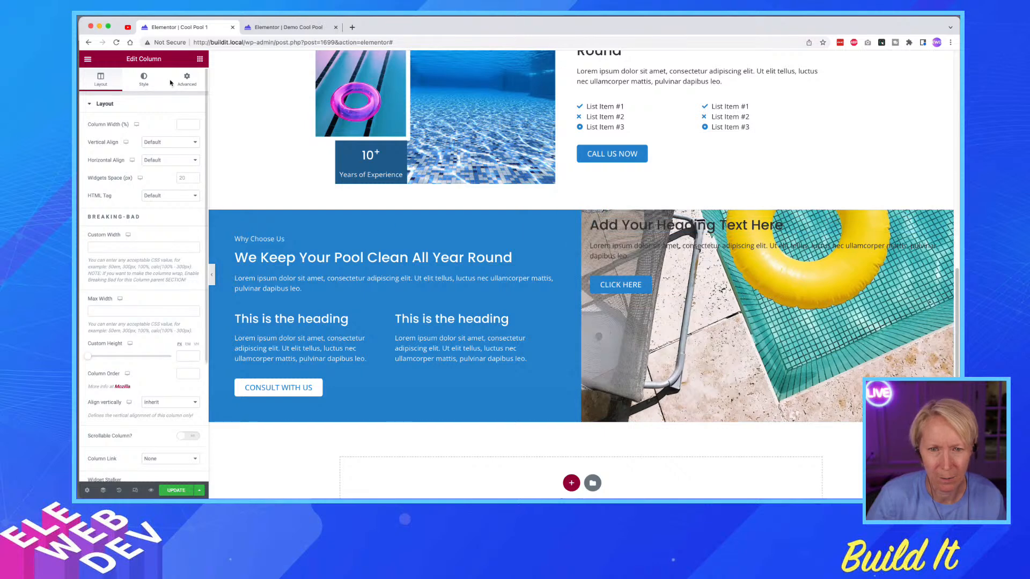
click(186, 78)
scroll(129, 396, down, 1)
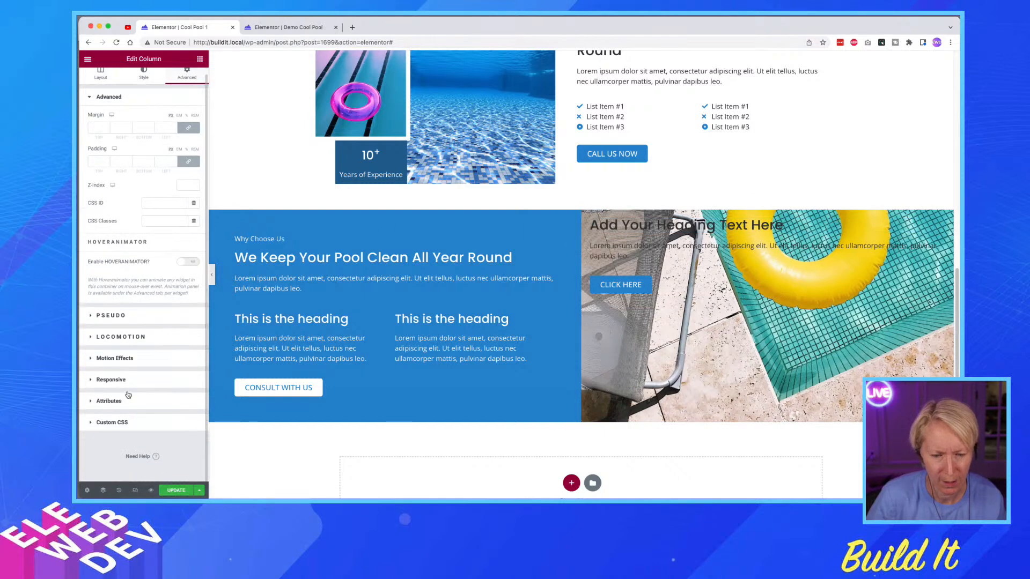
click(290, 26)
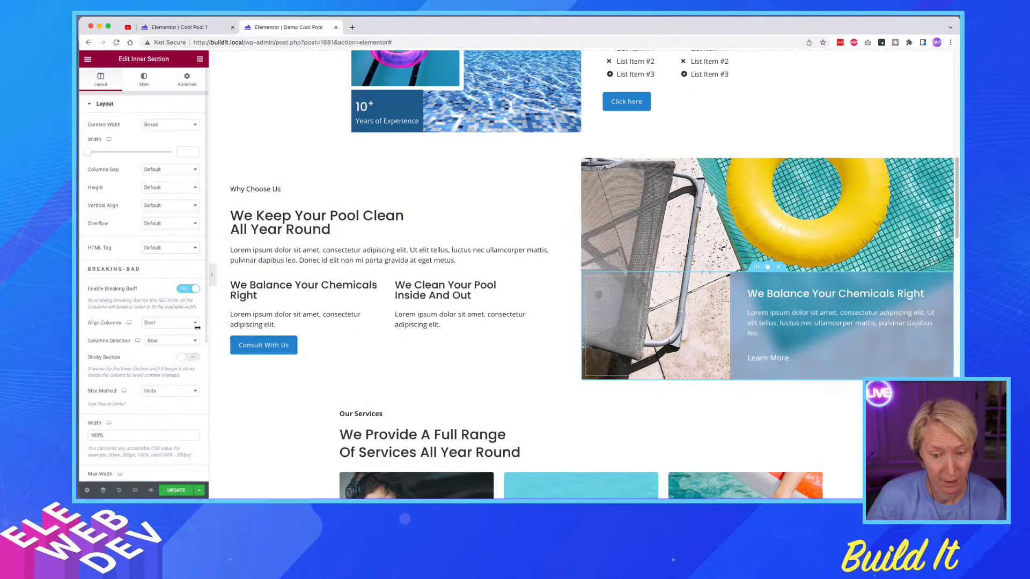
click(188, 80)
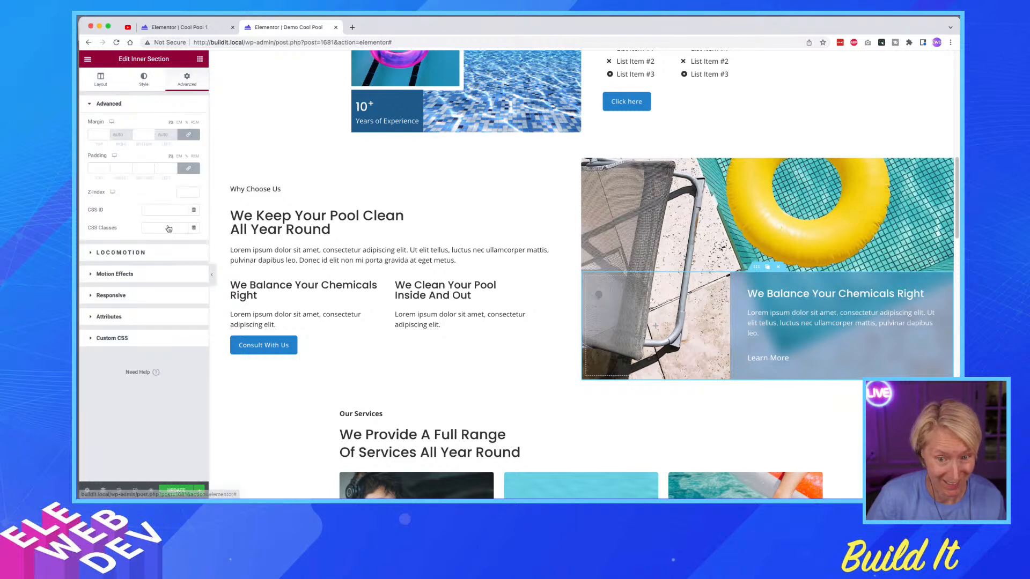
click(147, 338)
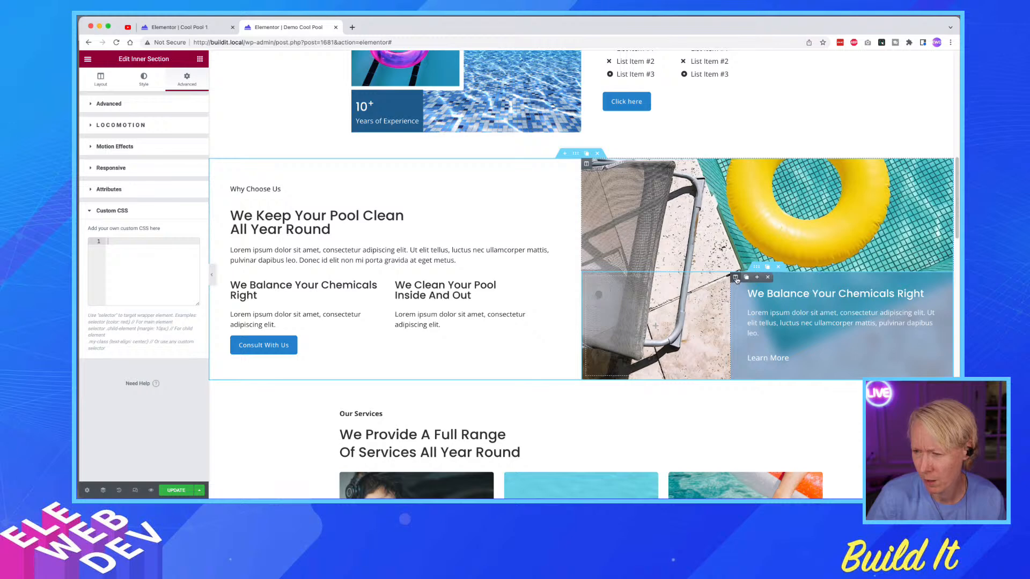
right_click(739, 282)
click(753, 286)
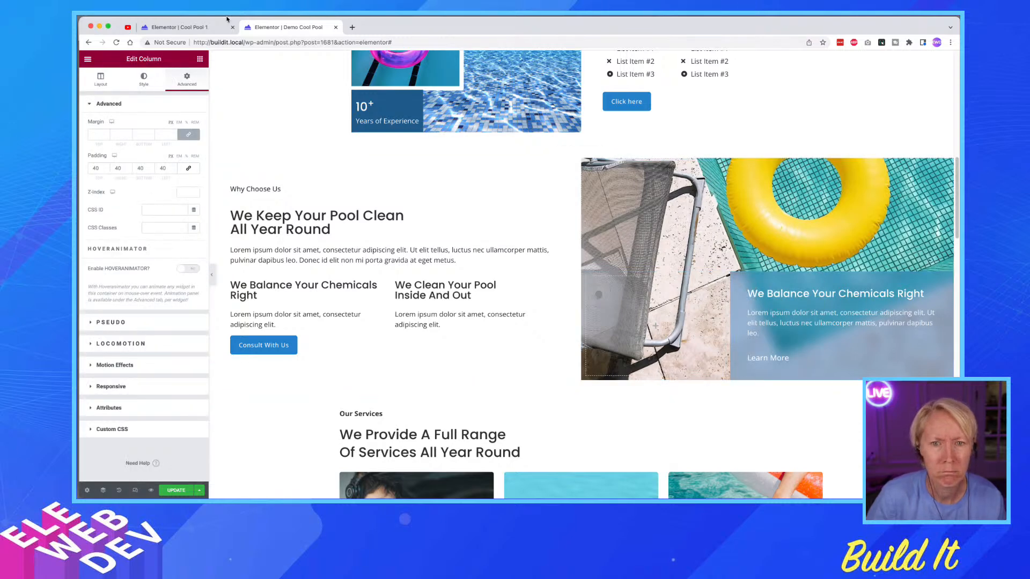
- Back on the Cool Pool 1 page, add an empty column before the inner section's text content and make it narrower than the content column
click(188, 29)
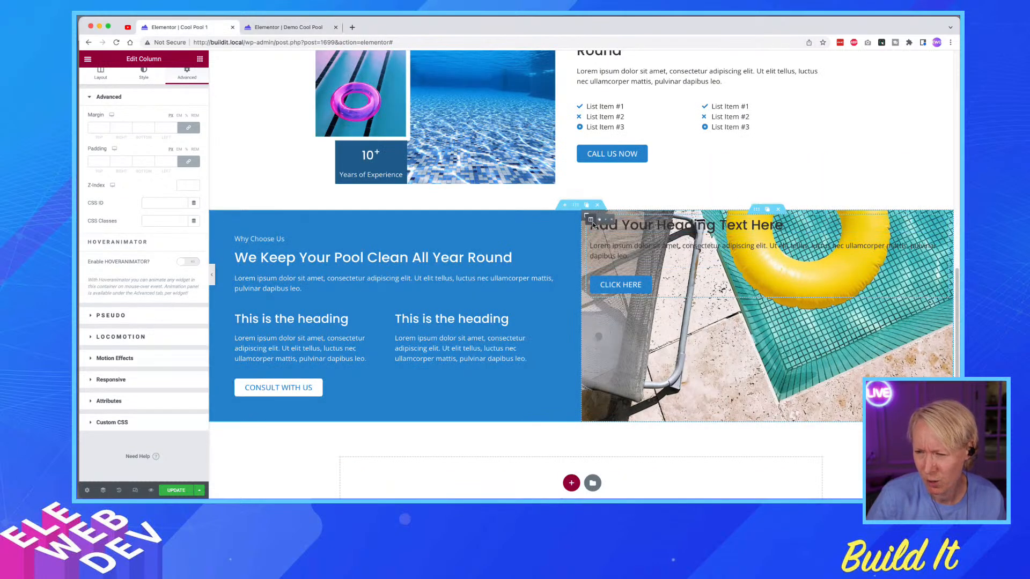
click(613, 220)
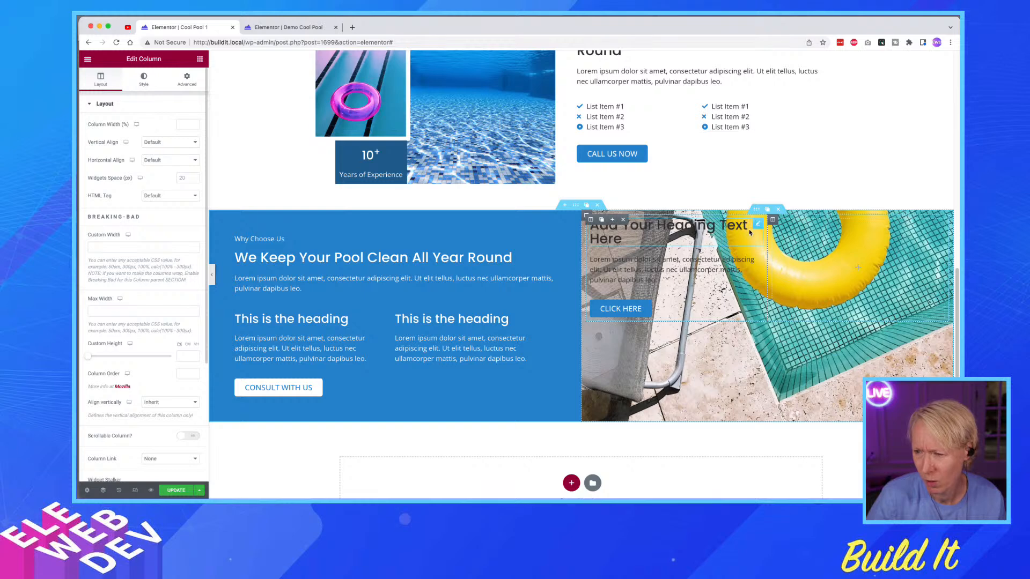
drag(772, 221, 598, 237)
drag(768, 246, 728, 252)
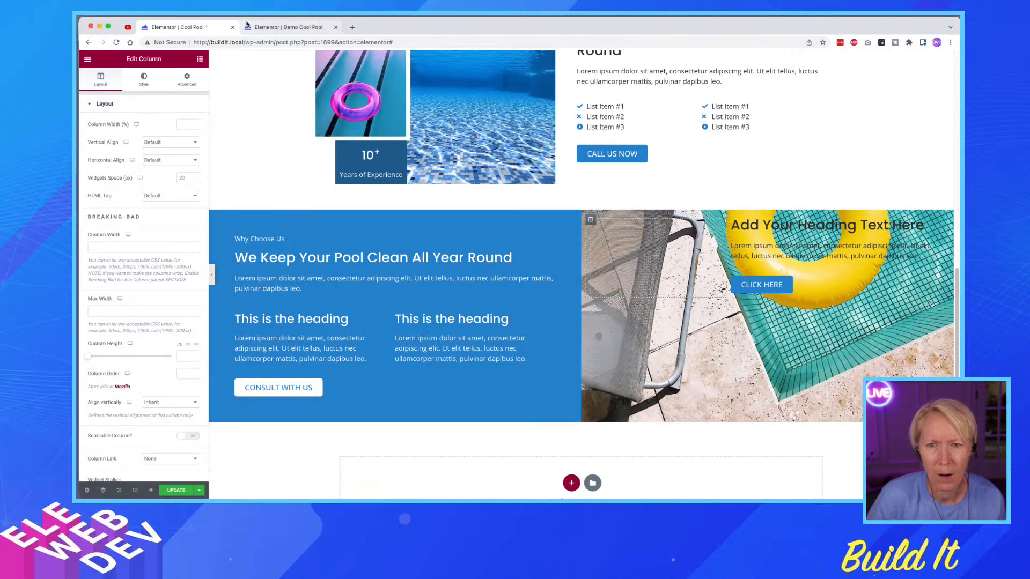
- On the Demo Cool Pool page, copy the text box column's backdrop-filter: blur(12px) custom CSS
click(266, 27)
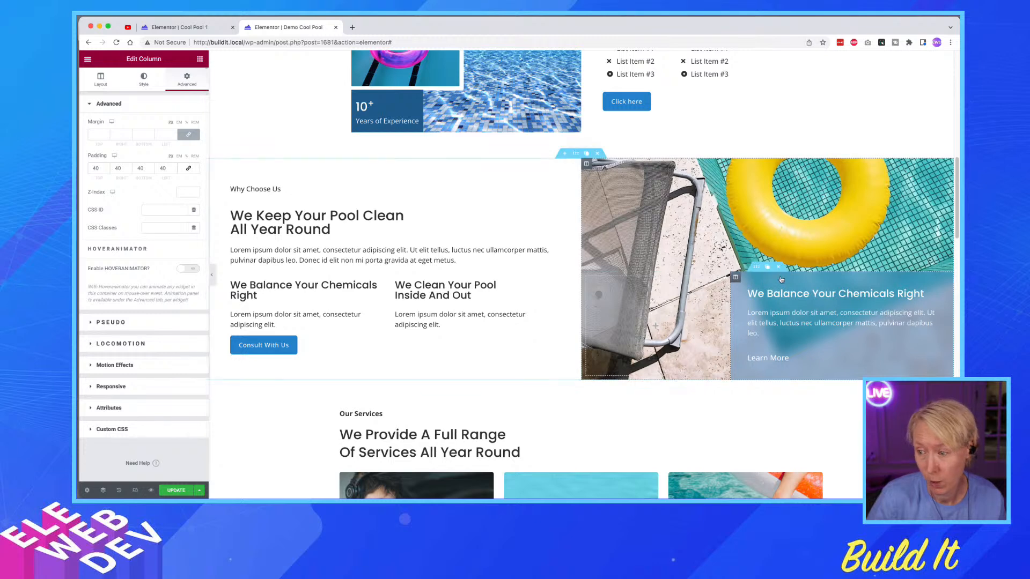
right_click(735, 278)
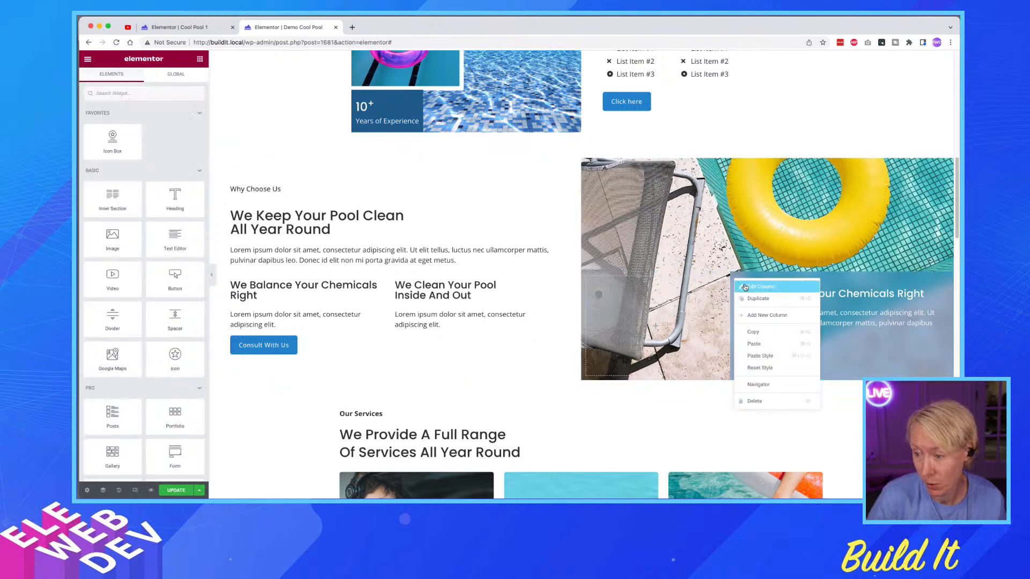
click(744, 287)
click(159, 432)
drag(150, 287, 82, 232)
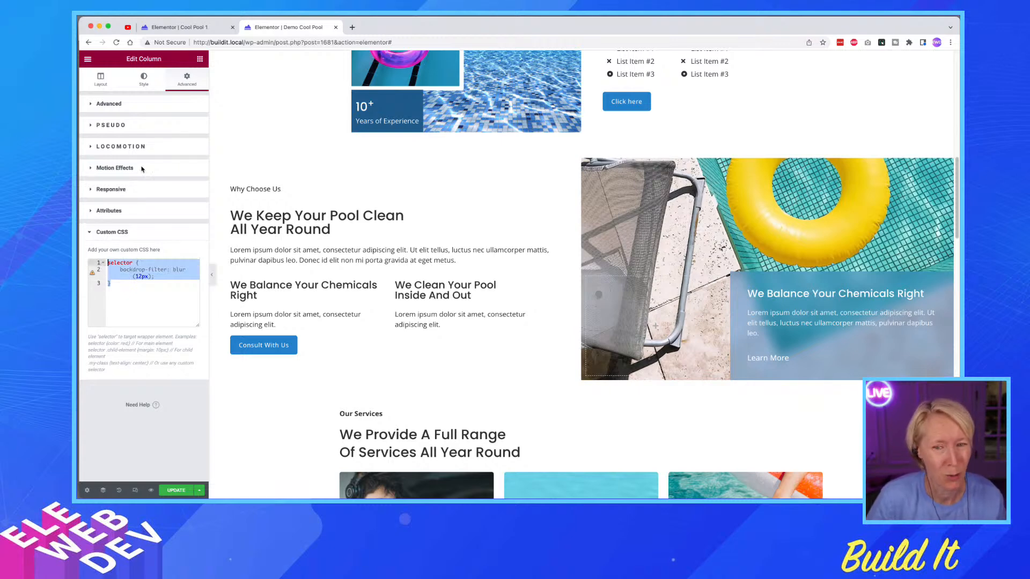
- On the Cool Pool 1 page, paste the backdrop-filter CSS into the text content column's custom CSS and set its background type to Classic
click(193, 27)
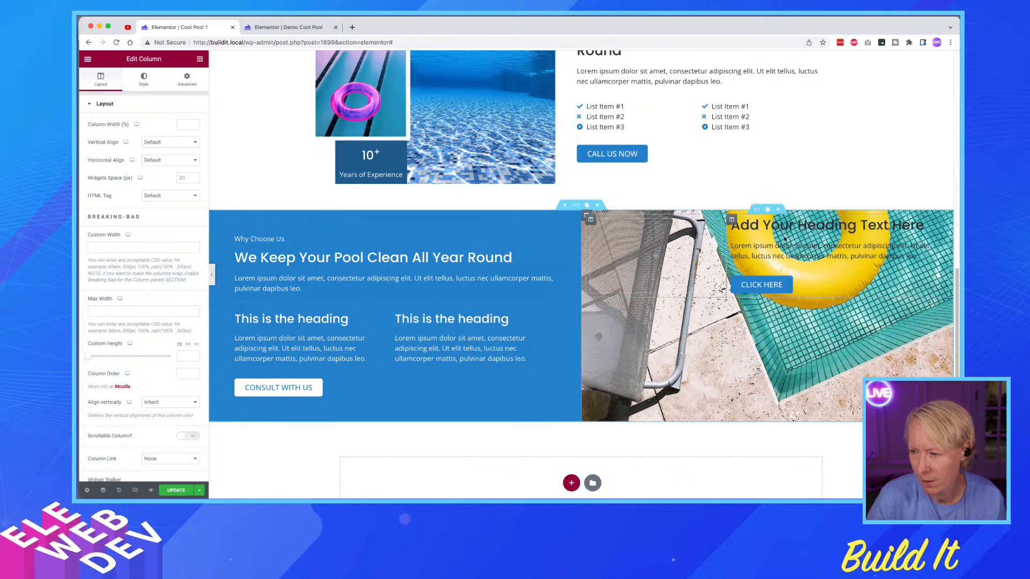
right_click(743, 224)
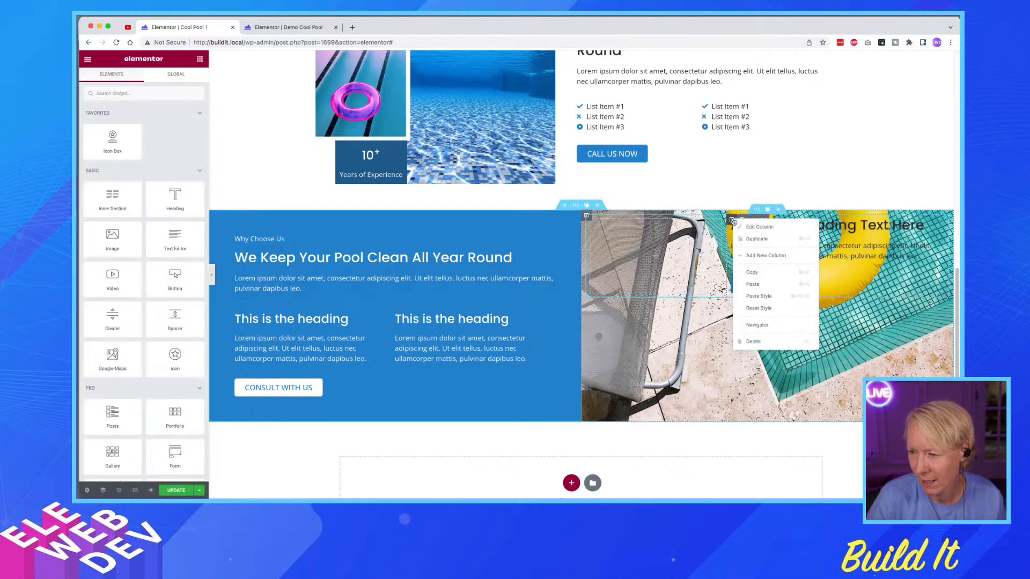
click(745, 227)
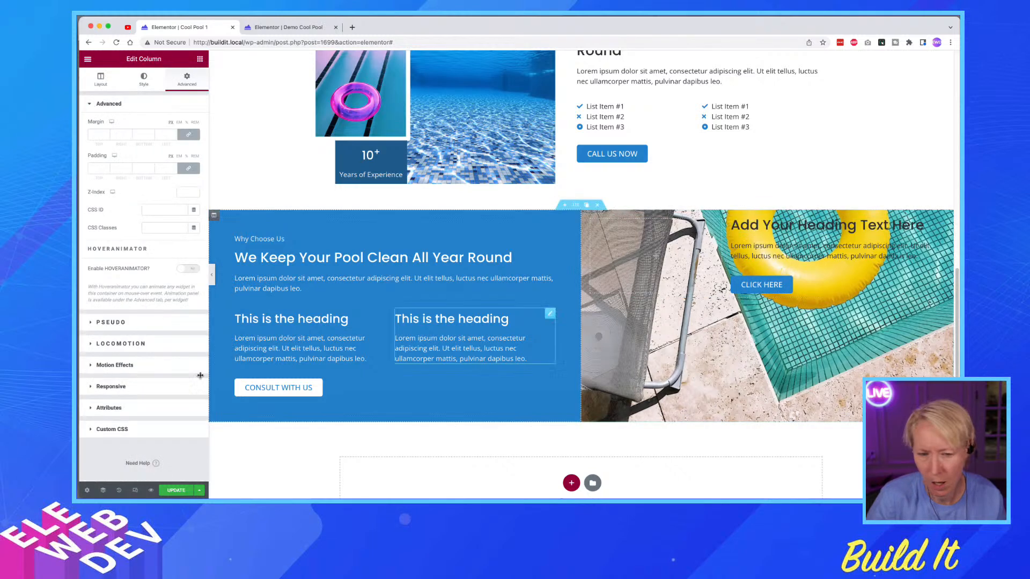
click(123, 429)
click(129, 276)
key(super+v)
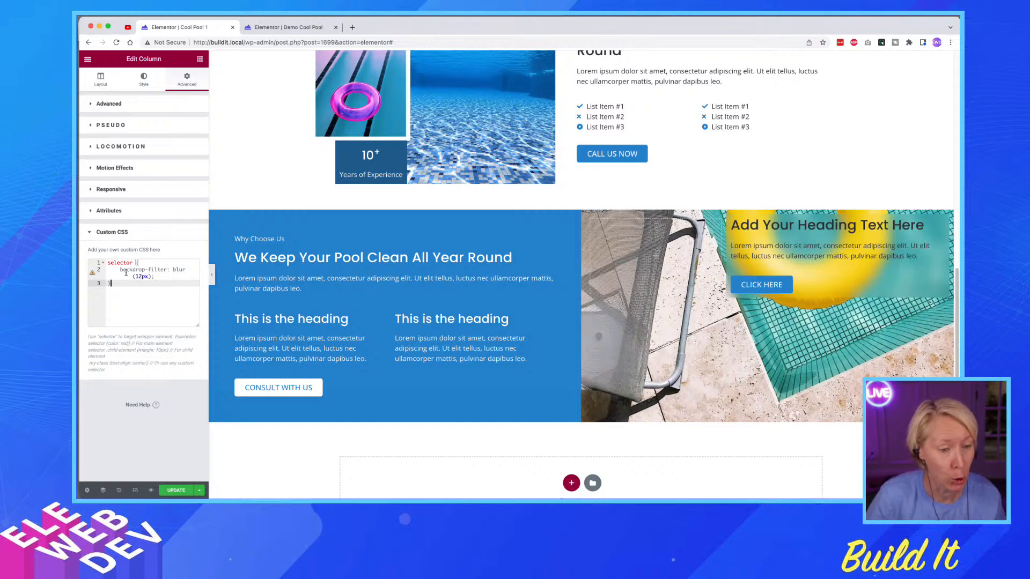
click(142, 78)
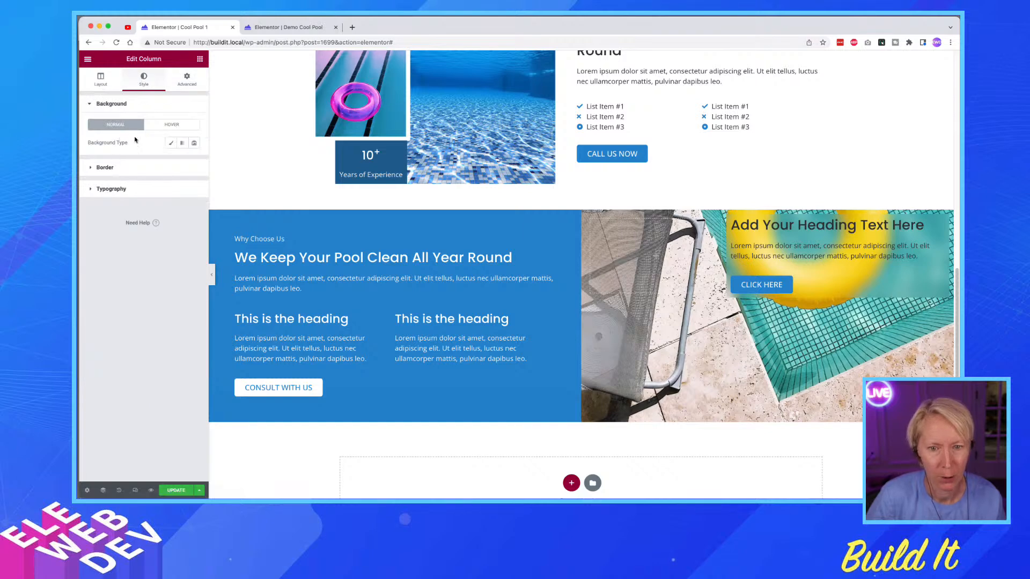
click(170, 143)
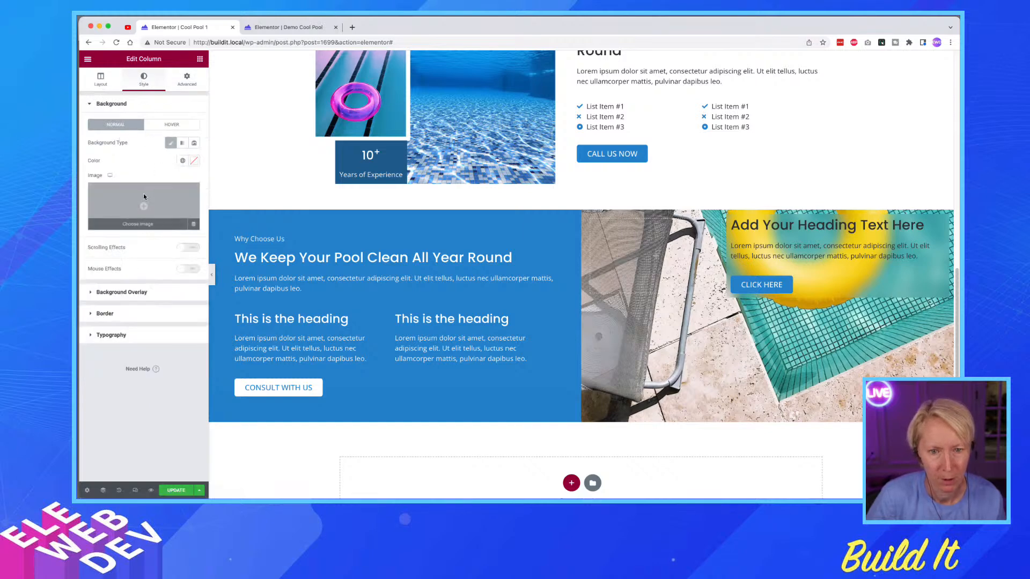
- Try CP Light Blue as the text content column's background color, and clear that color
click(182, 161)
scroll(134, 236, down, 3)
click(110, 293)
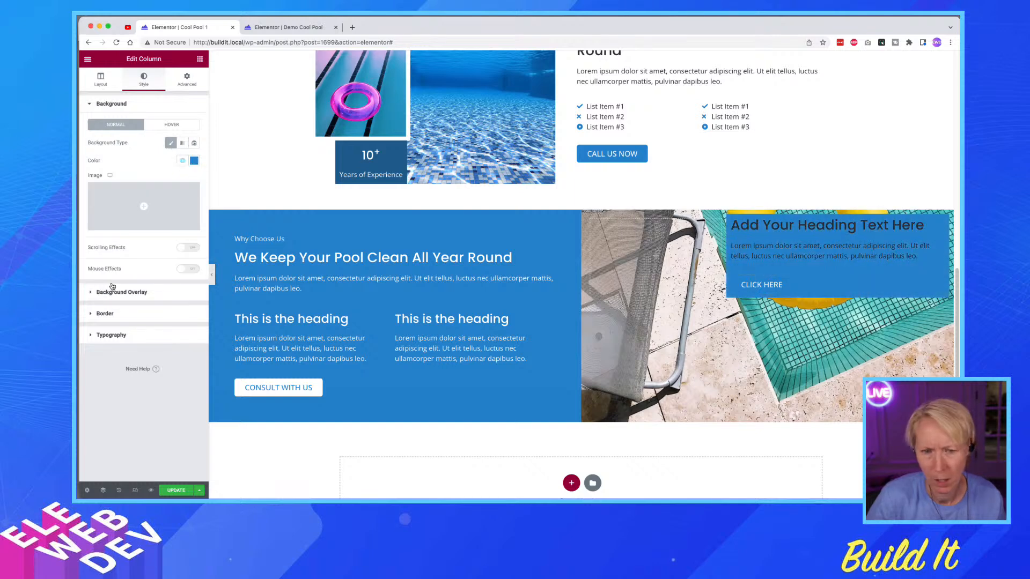
click(195, 162)
click(170, 177)
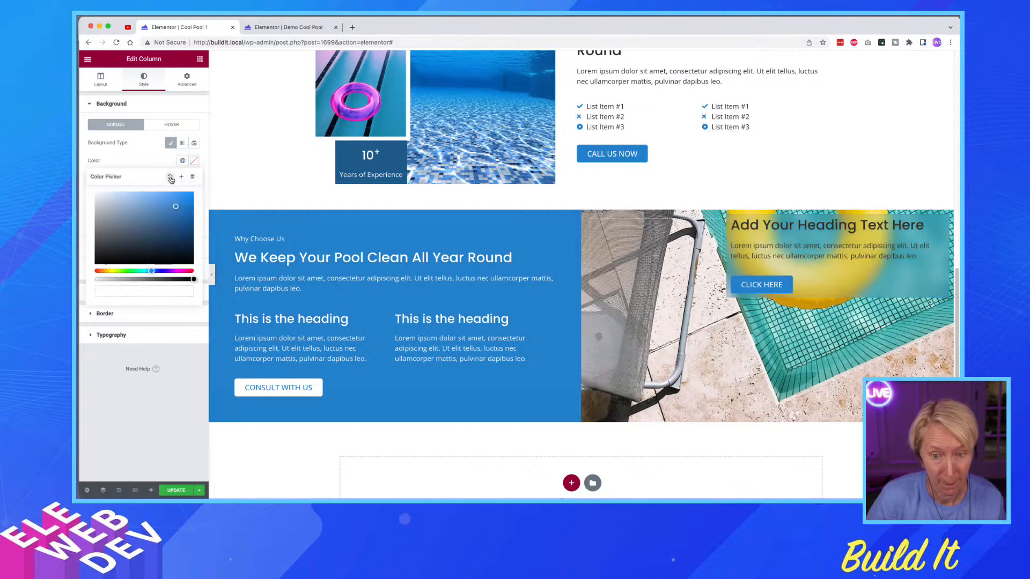
click(117, 158)
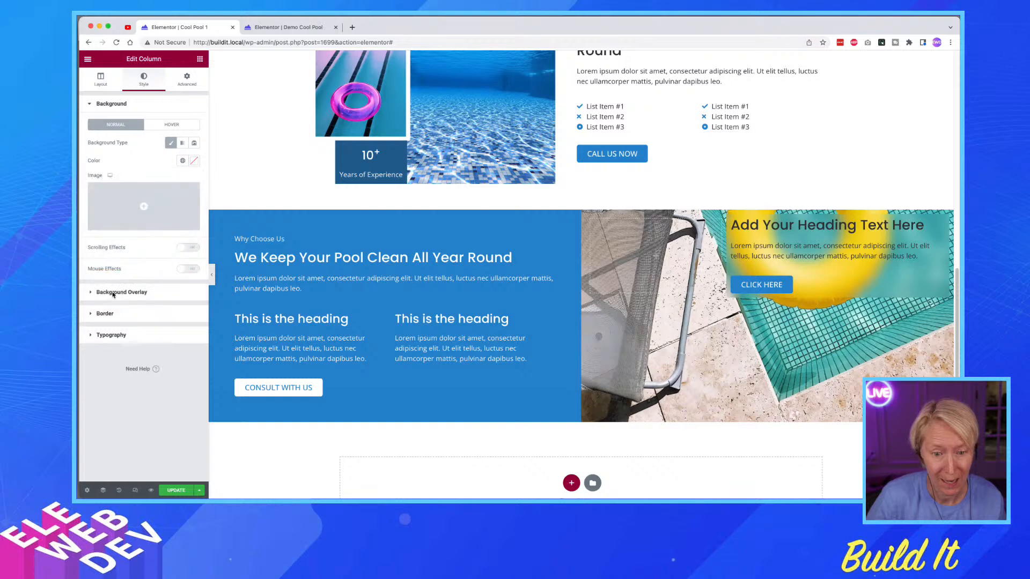
- Update the page and give the text content column a classic background overlay in the global color CP Light Blue
click(114, 293)
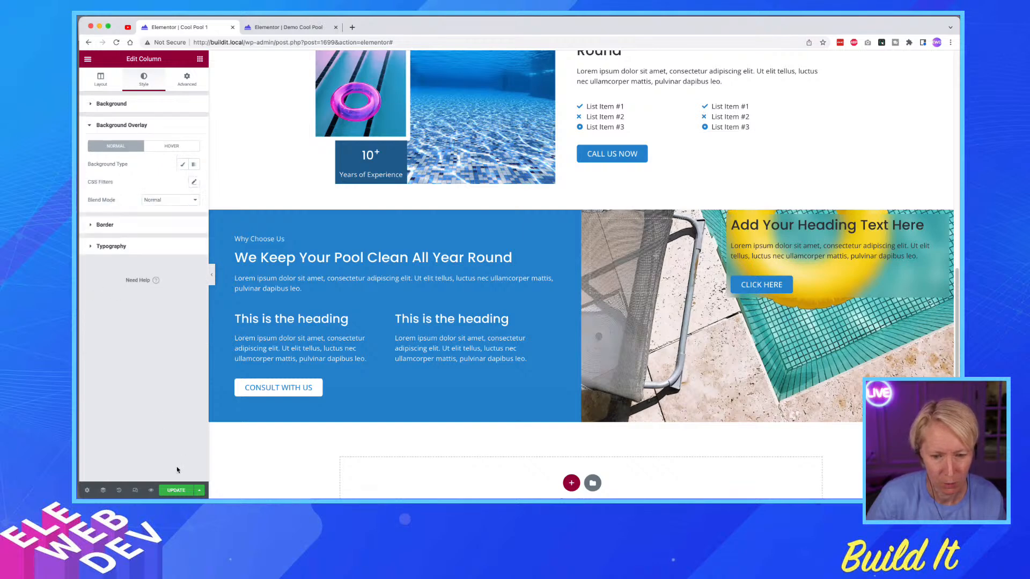
click(176, 490)
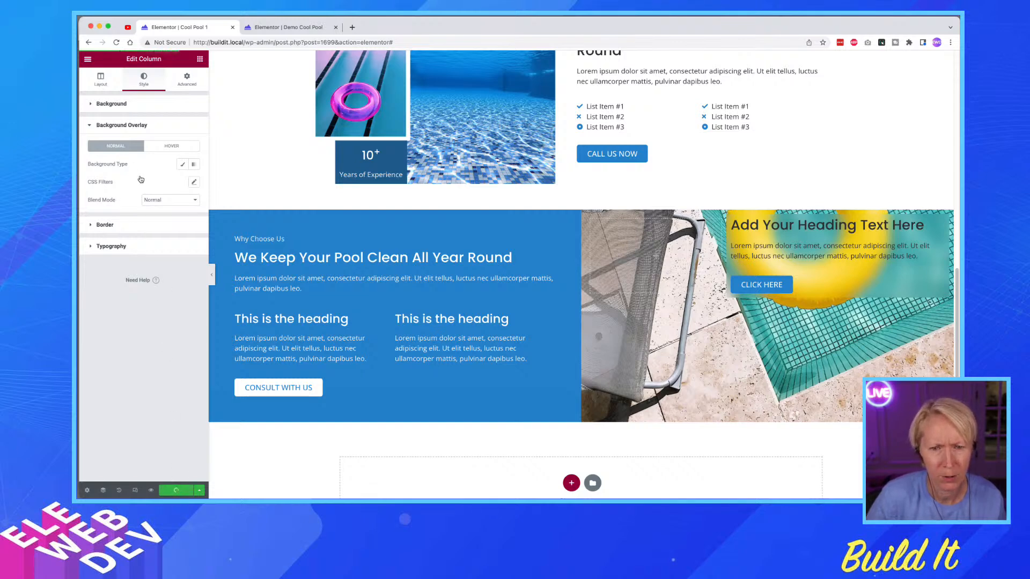
click(181, 166)
click(181, 182)
scroll(142, 257, down, 3)
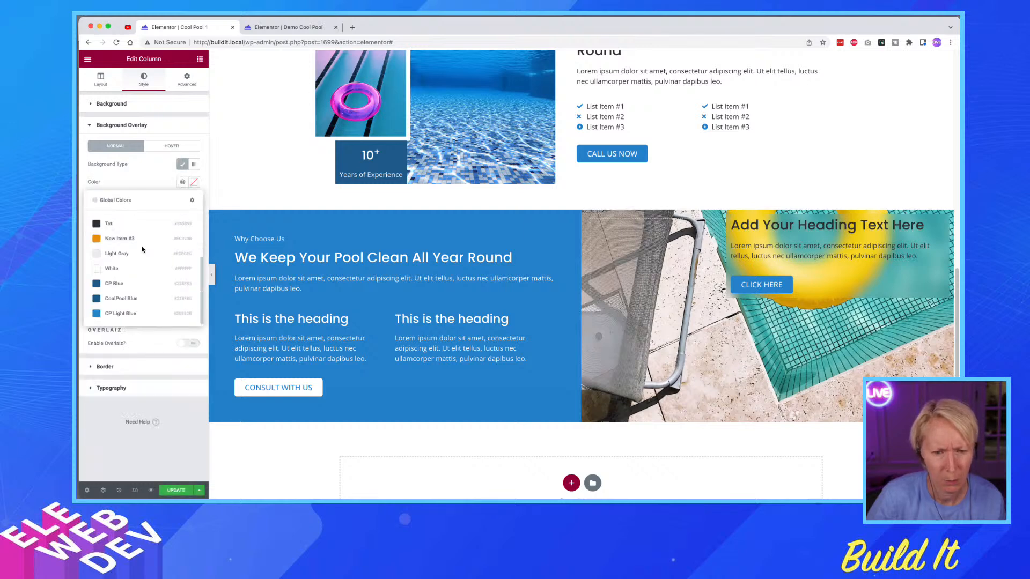
click(107, 315)
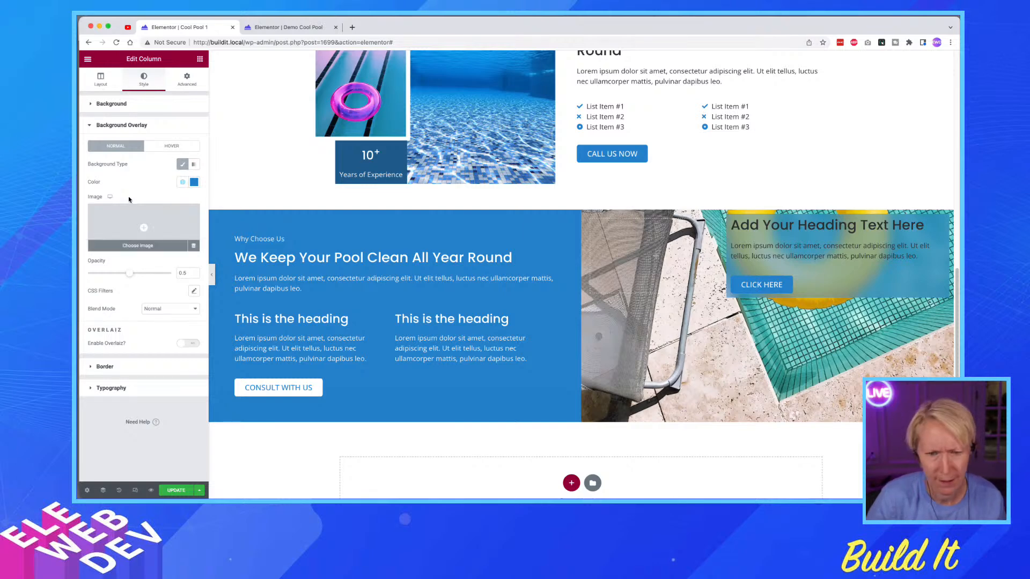
- Set the text color of the heading over the pool image to the global White
click(773, 225)
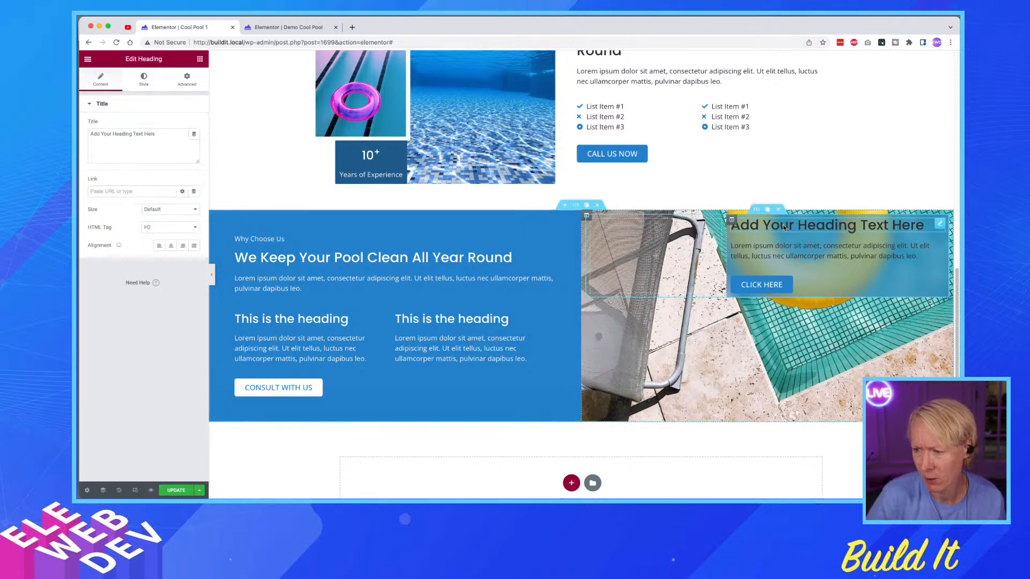
click(144, 79)
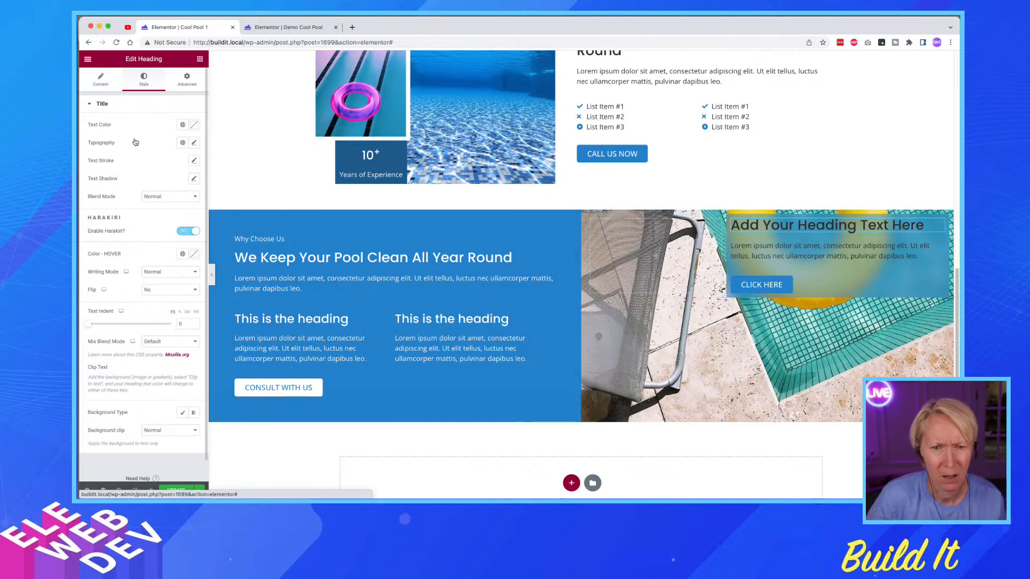
click(183, 124)
scroll(113, 198, down, 3)
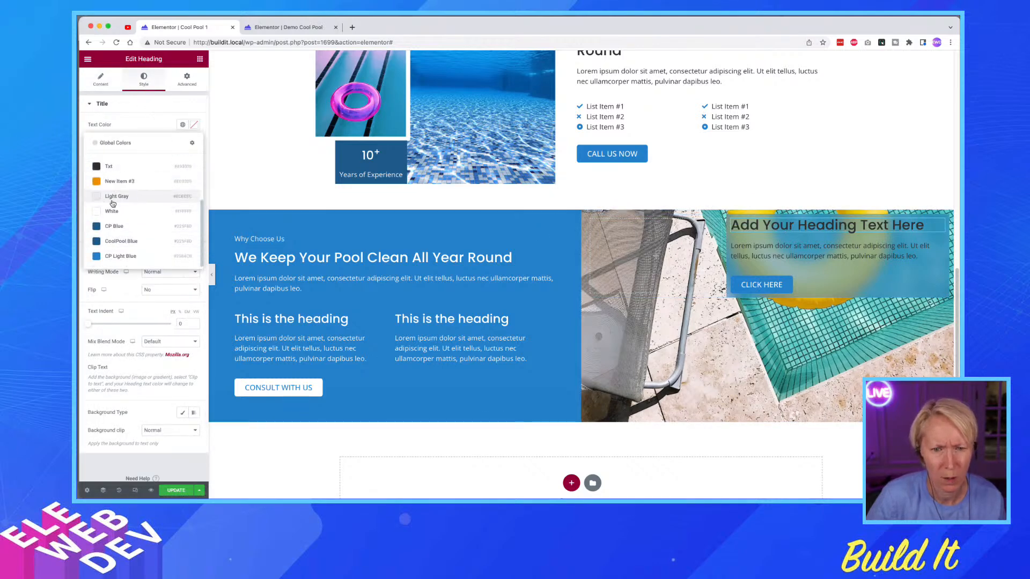
click(113, 203)
- Set the paragraph below the heading to the global color White and switch to the Demo Cool Pool page for comparison
click(816, 257)
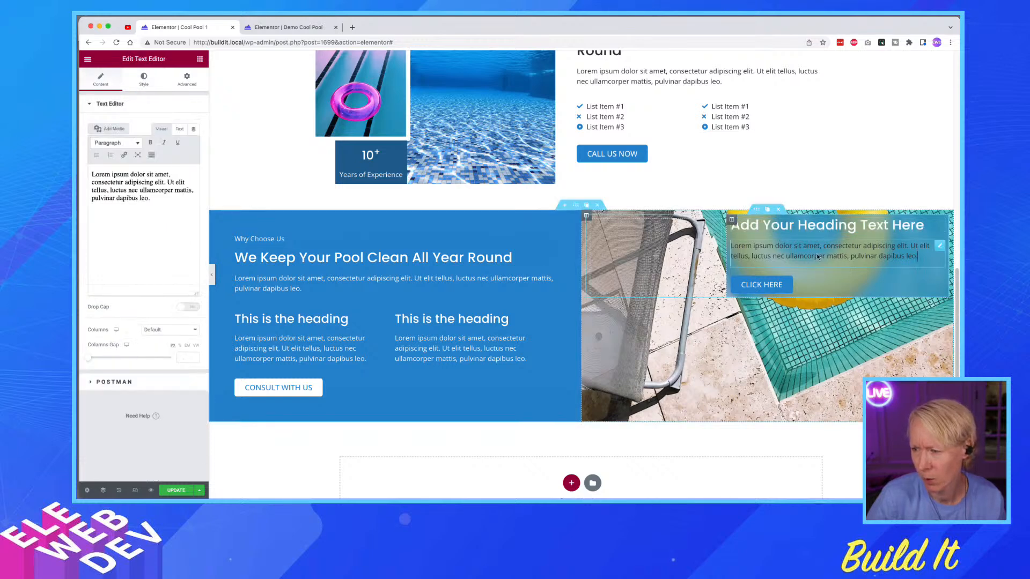
click(144, 80)
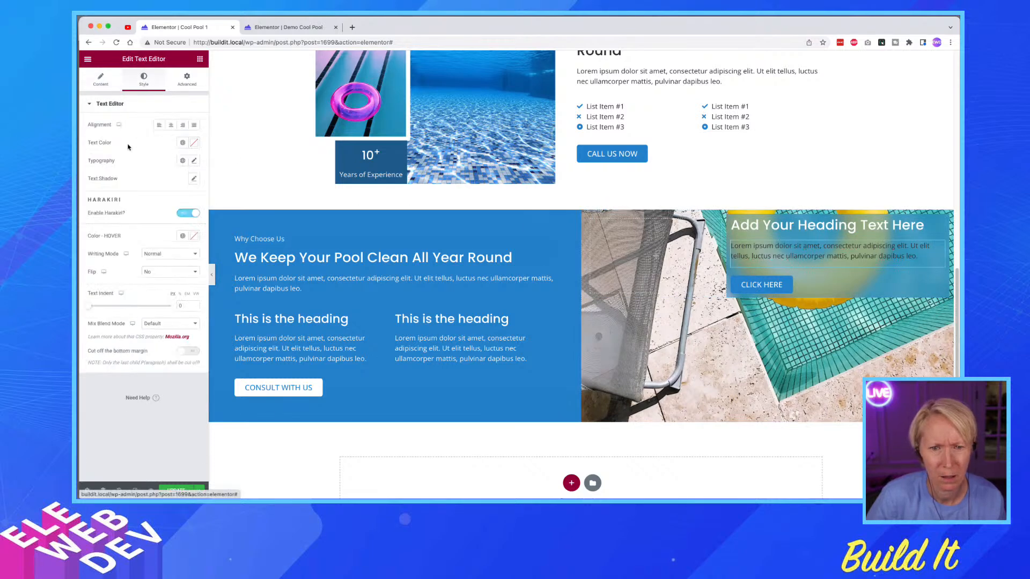
click(183, 142)
scroll(119, 260, down, 3)
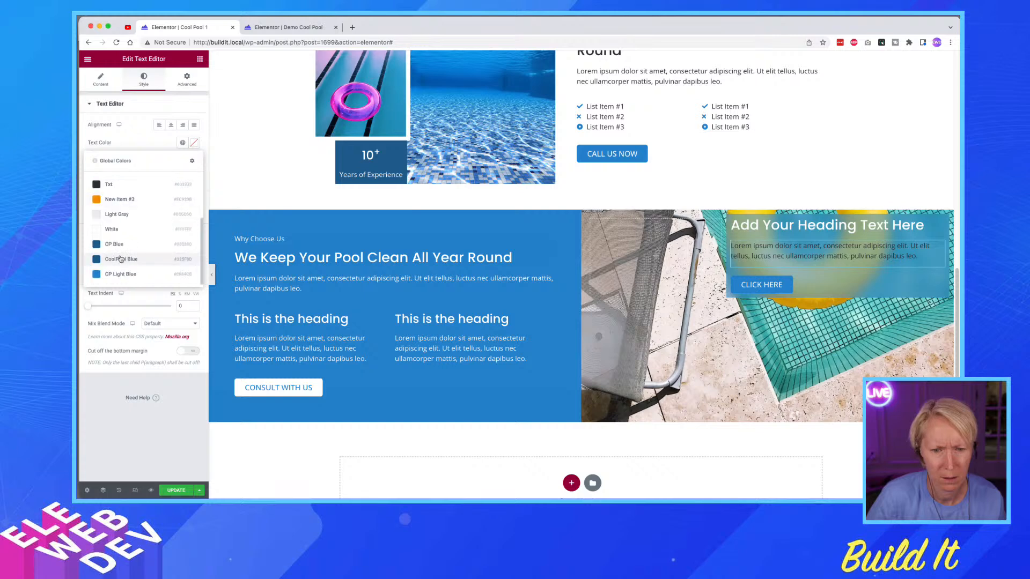
click(119, 232)
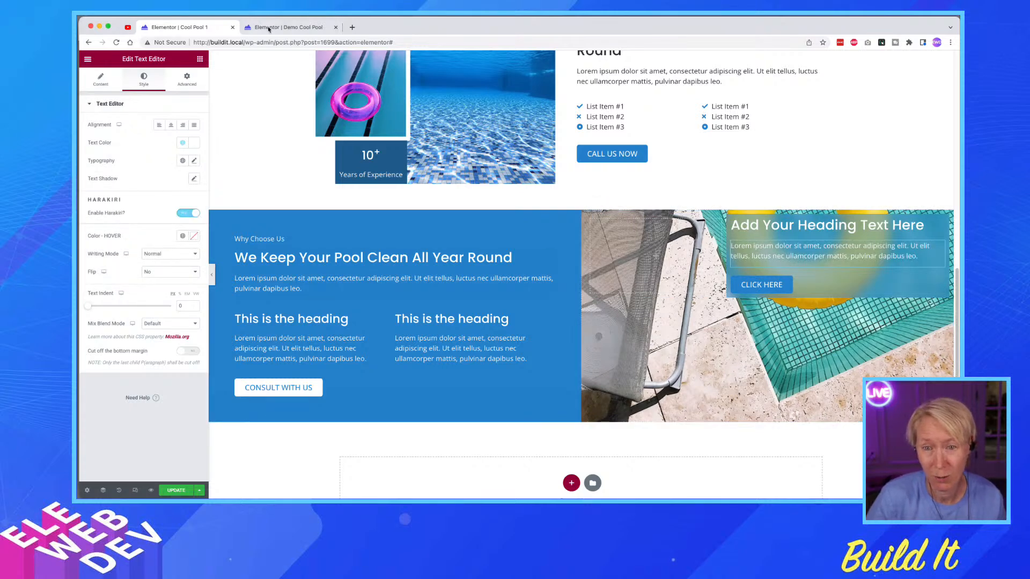
click(290, 30)
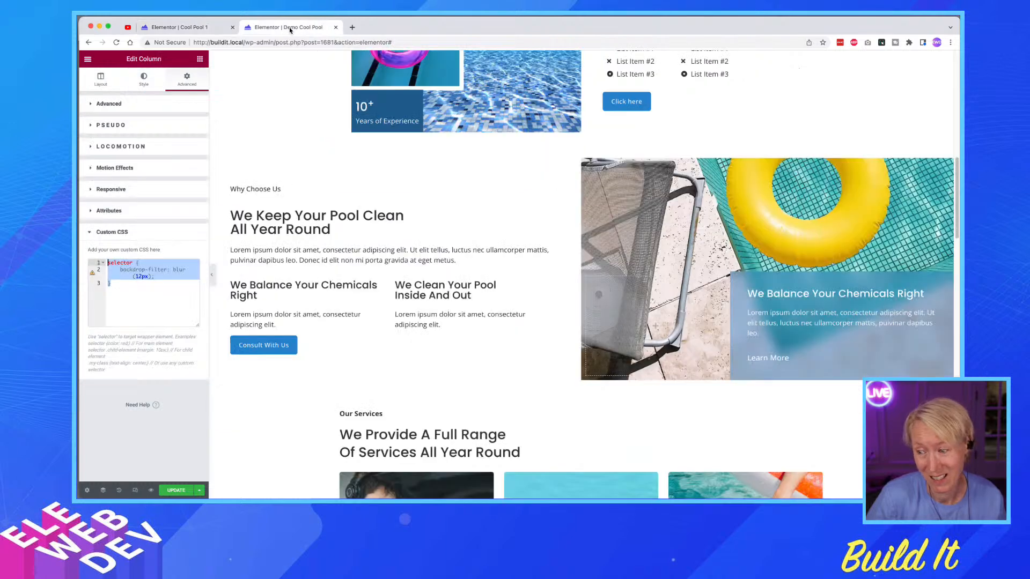
- Return to the Cool Pool 1 page, make the background color of the button over the pool image fully transparent, and update the page
click(185, 27)
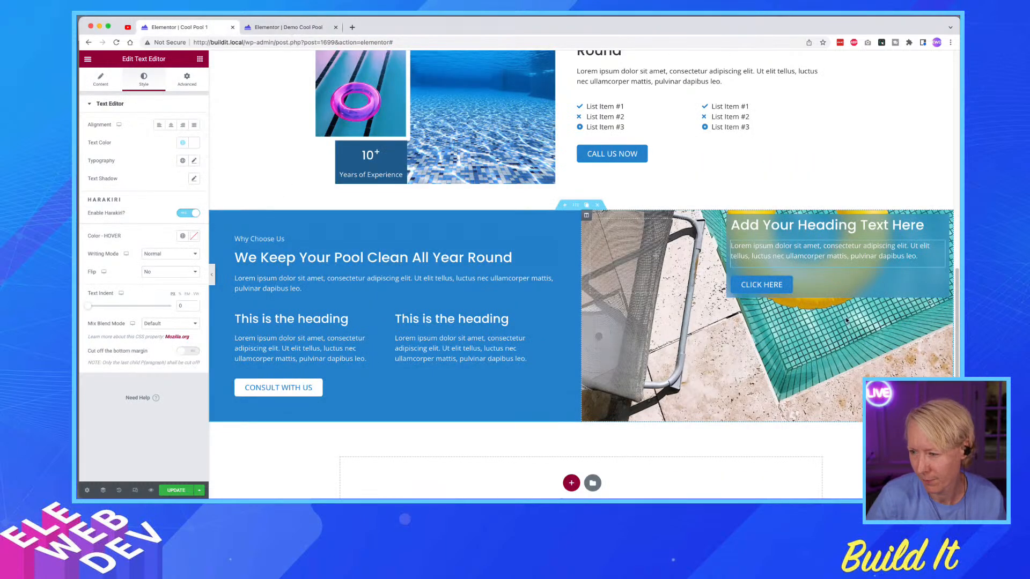
right_click(853, 291)
click(861, 298)
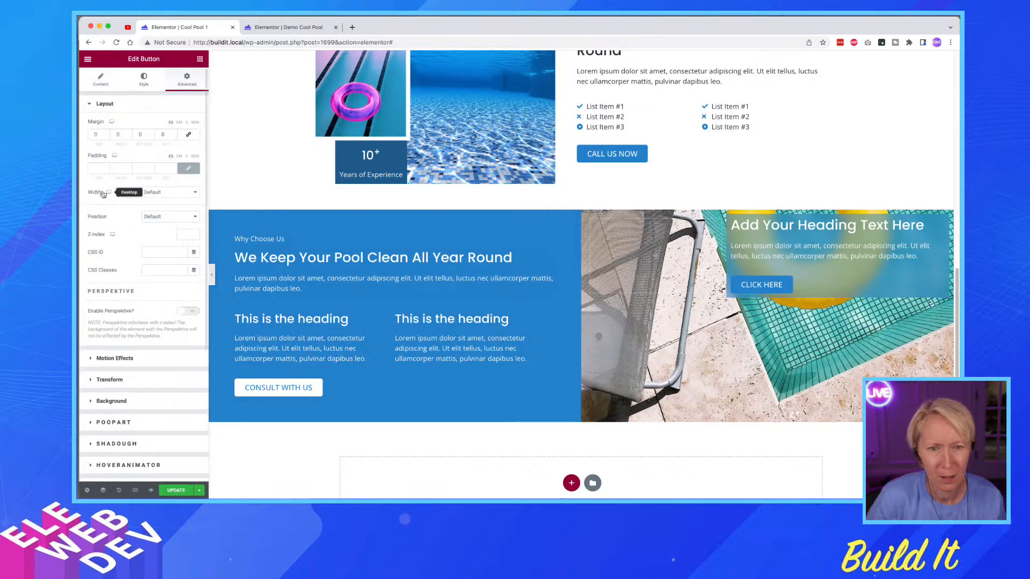
click(136, 81)
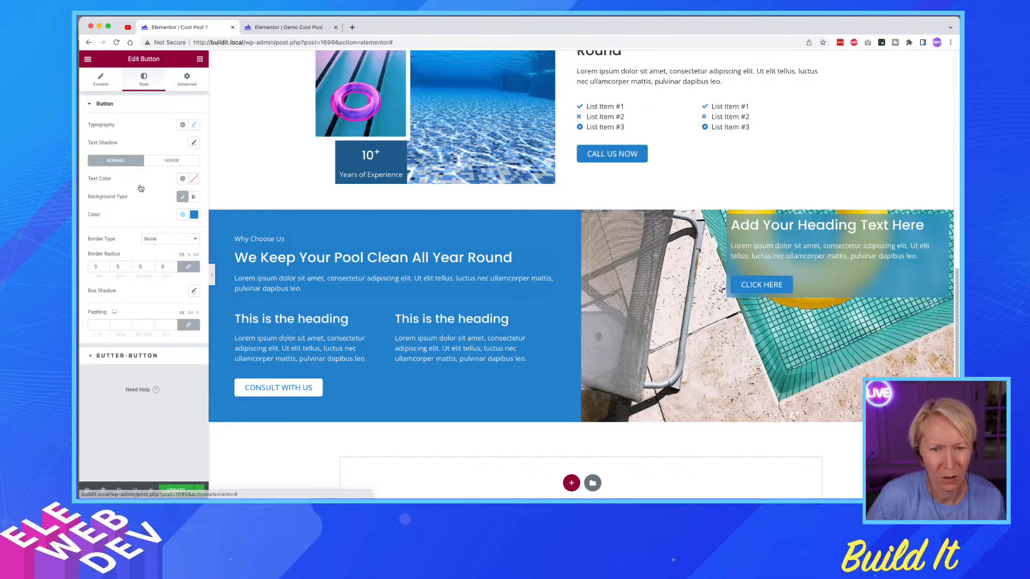
click(194, 215)
click(170, 231)
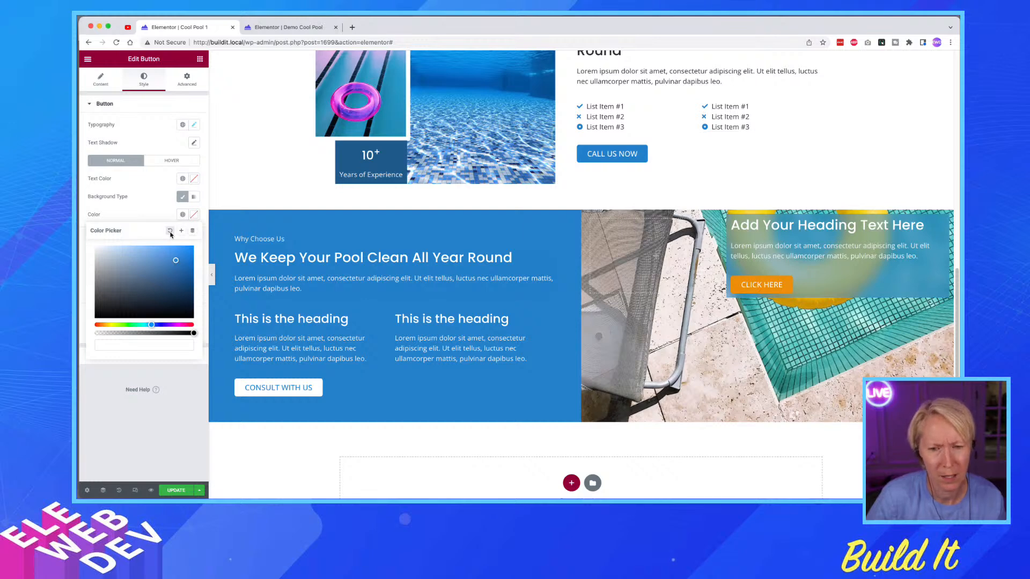
drag(194, 333, 95, 333)
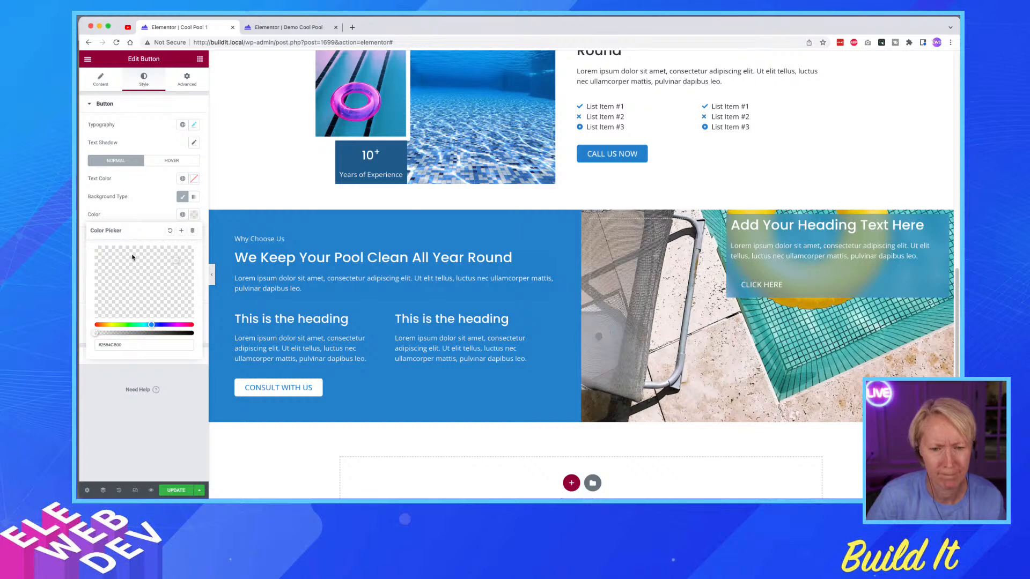
click(168, 491)
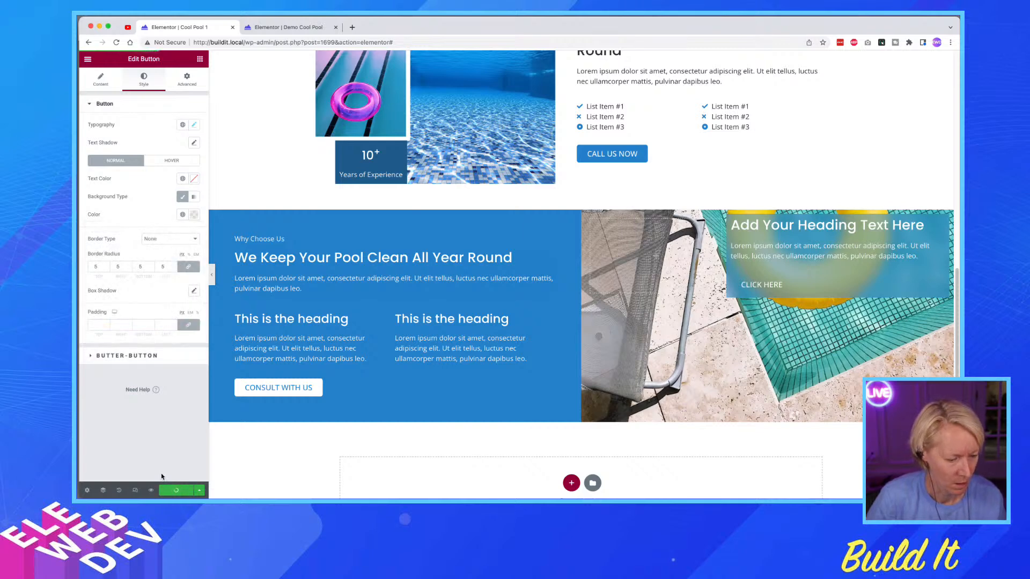
- Compare the text box over the pool image with the one on the Demo Cool Pool page
key(super+Tab)
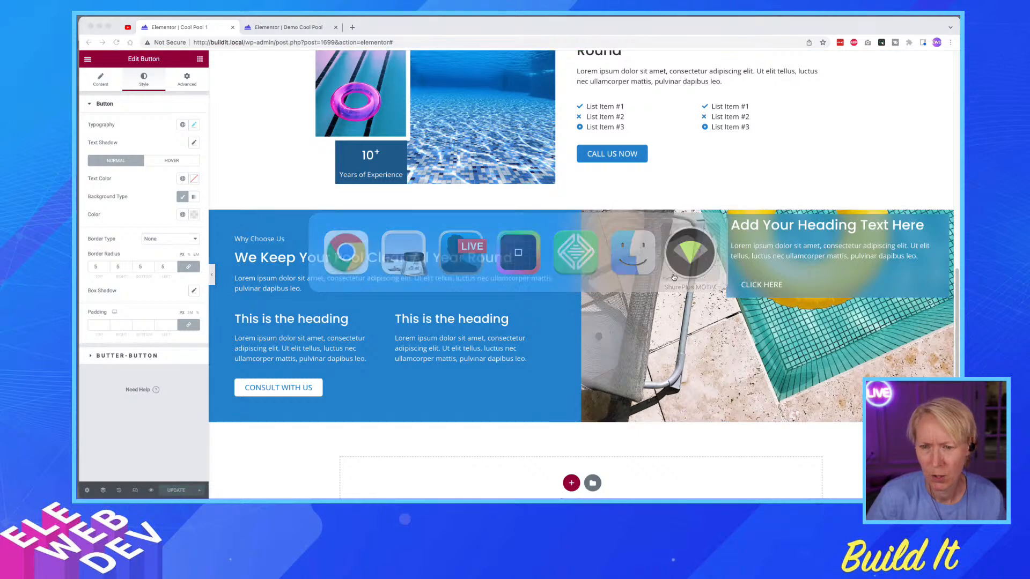
key(super+Tab)
click(306, 27)
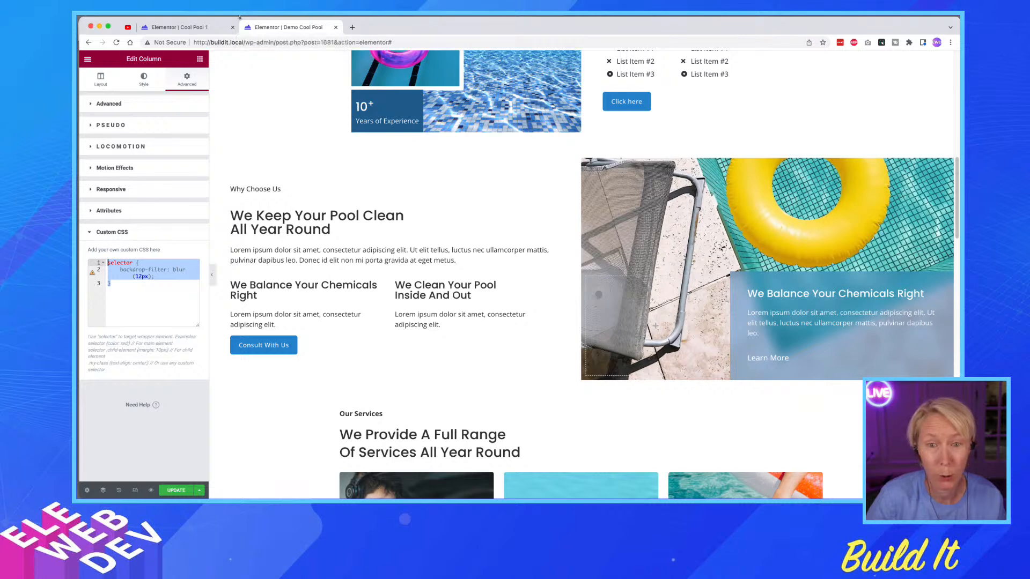
click(177, 27)
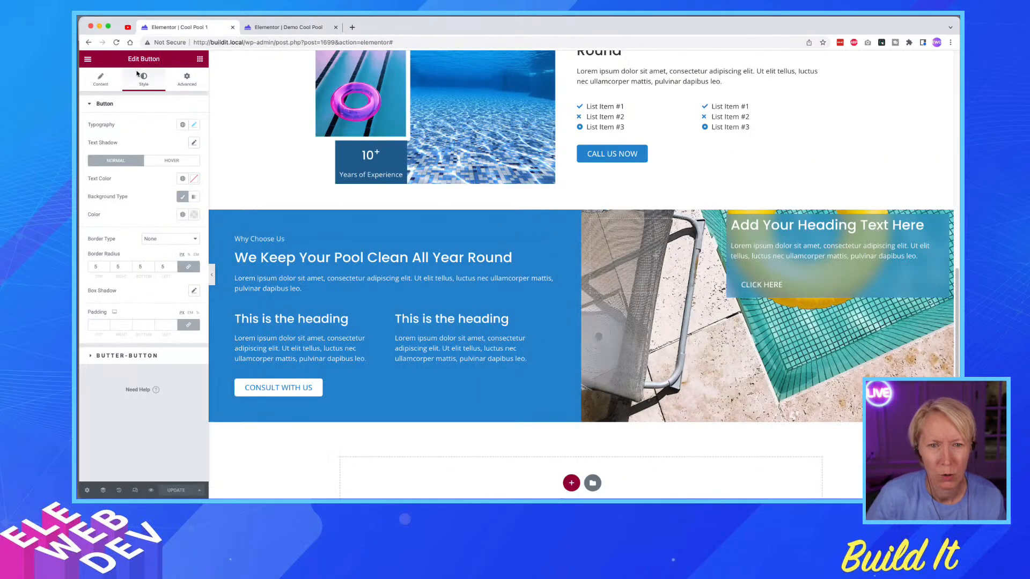
- Change the heading over the pool image to "We Balance Your Chemicals Right" and set its HTML tag to H3
click(838, 235)
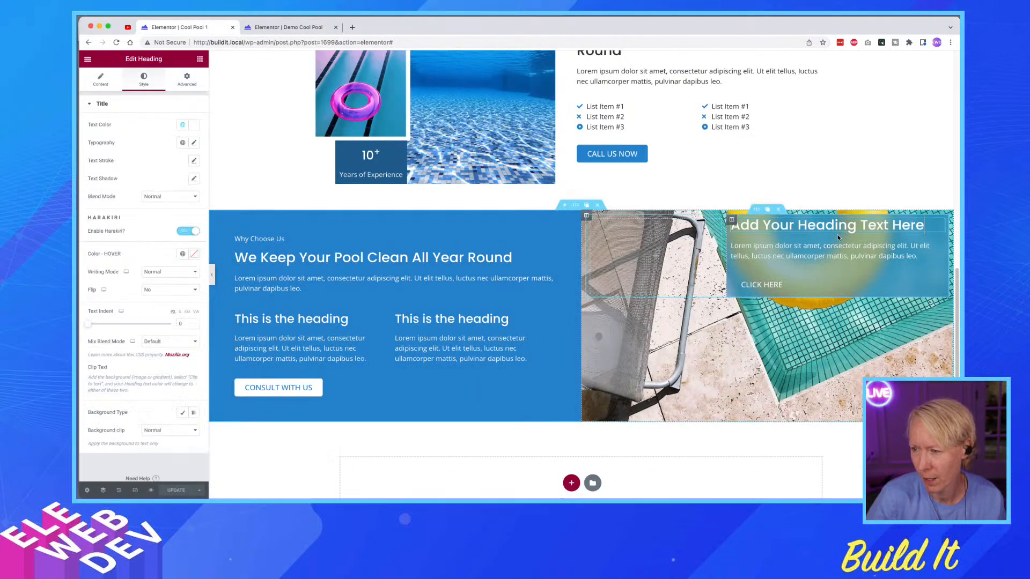
click(101, 78)
drag(158, 134, 85, 134)
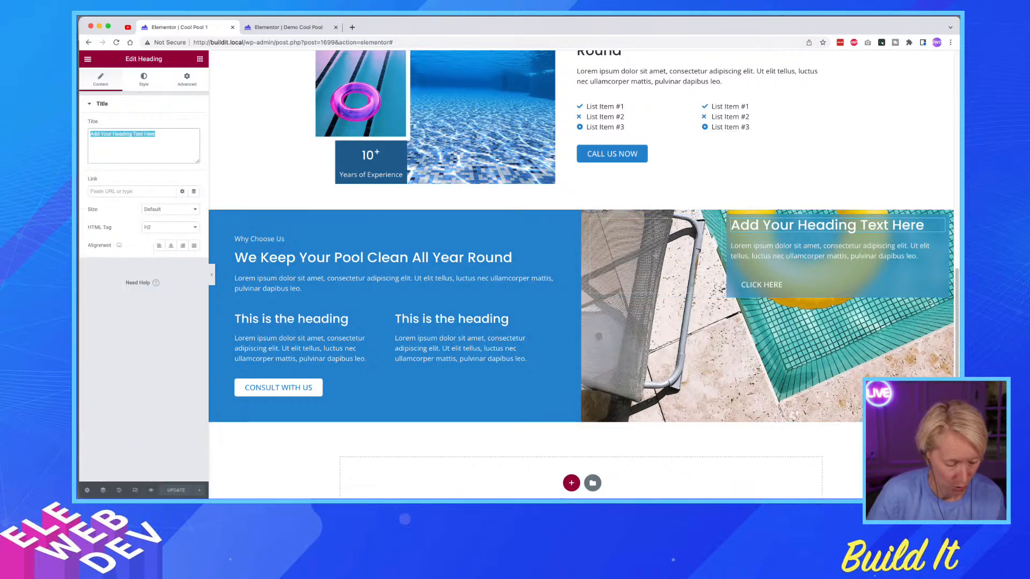
text(WE Balance Your Chemicals Right)
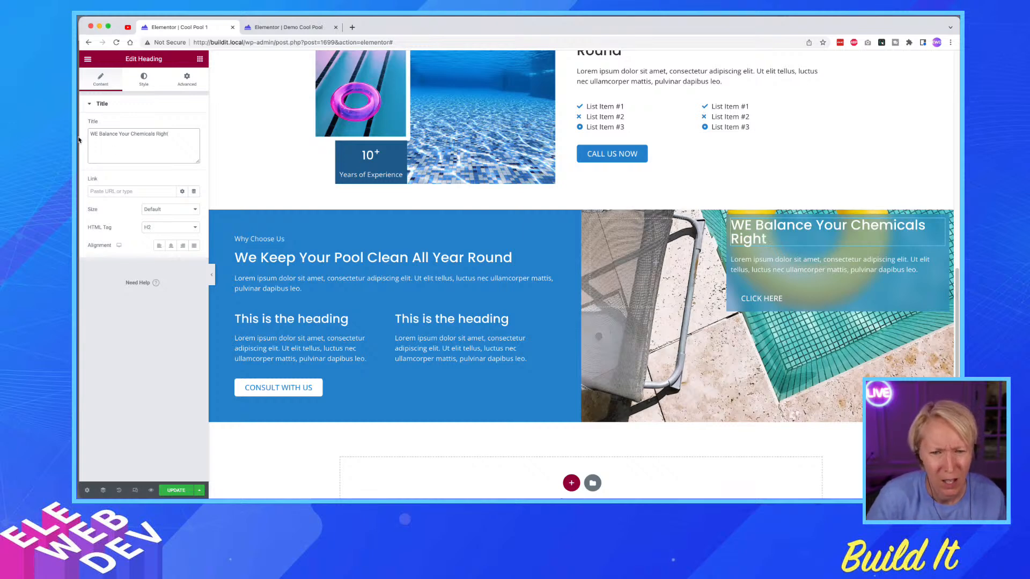
click(97, 133)
key(BackSpace)
text(e)
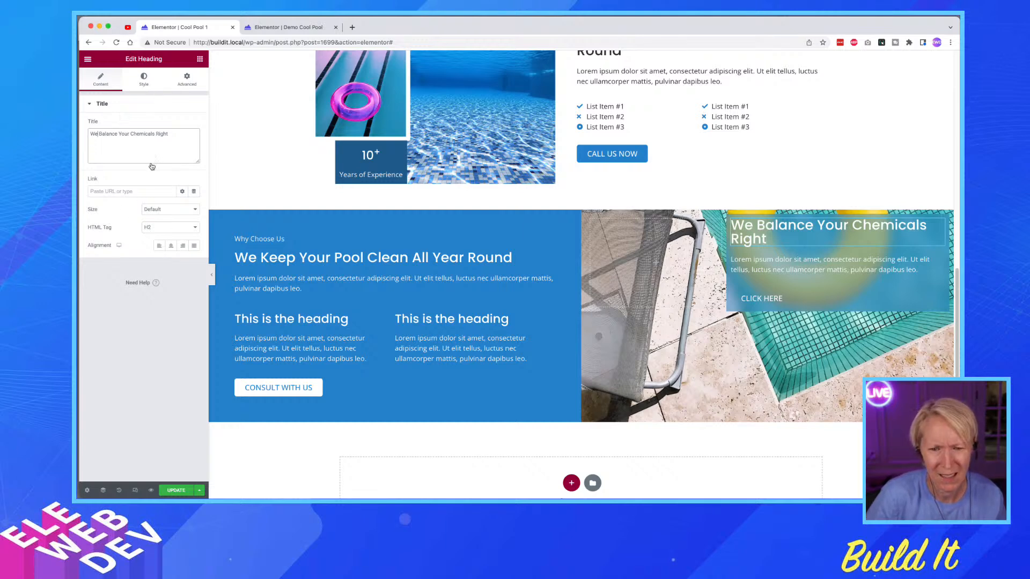
click(157, 228)
click(157, 237)
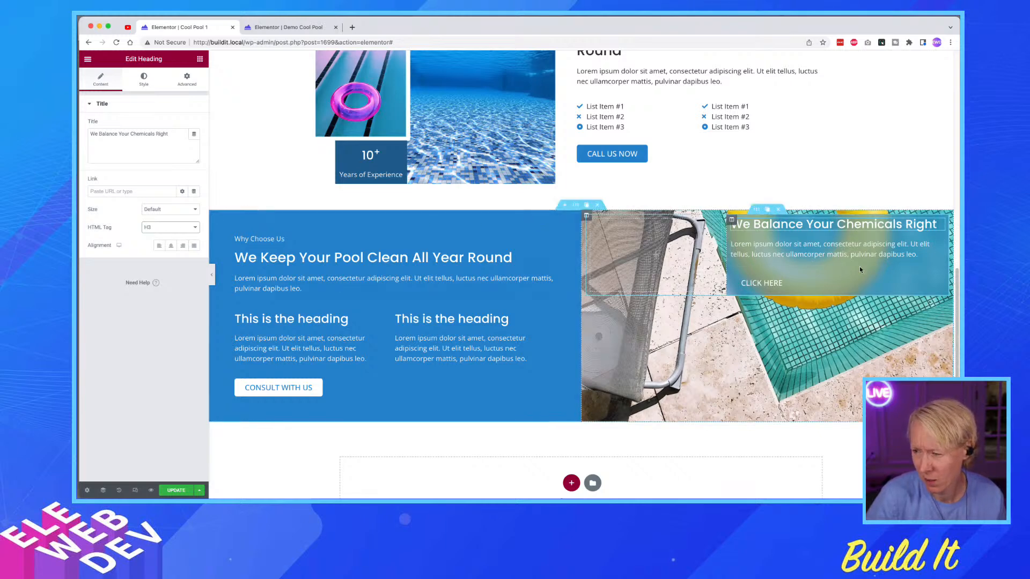
- Examine the padding of the blurred text column on the Demo Cool Pool page
right_click(926, 280)
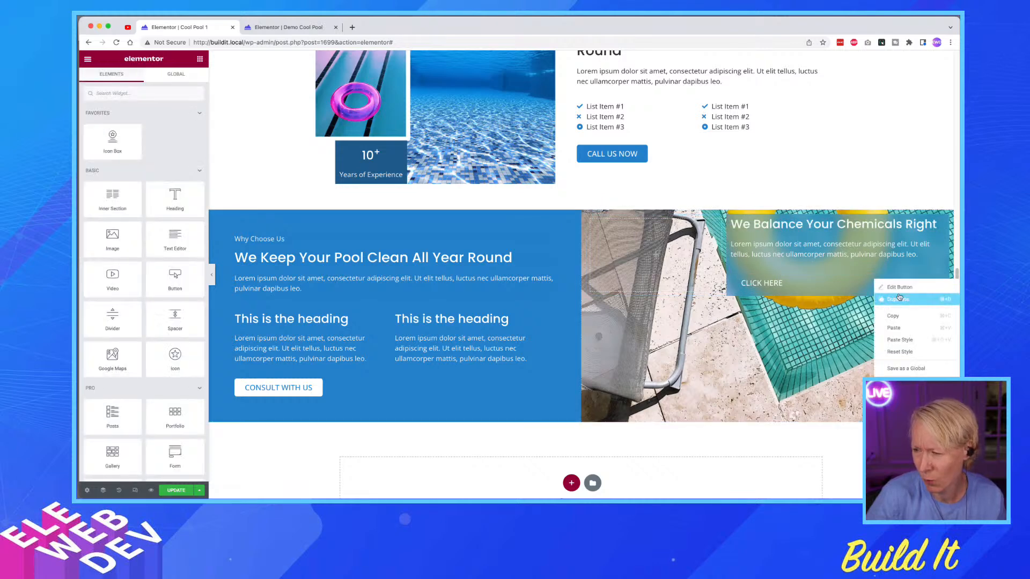
click(281, 27)
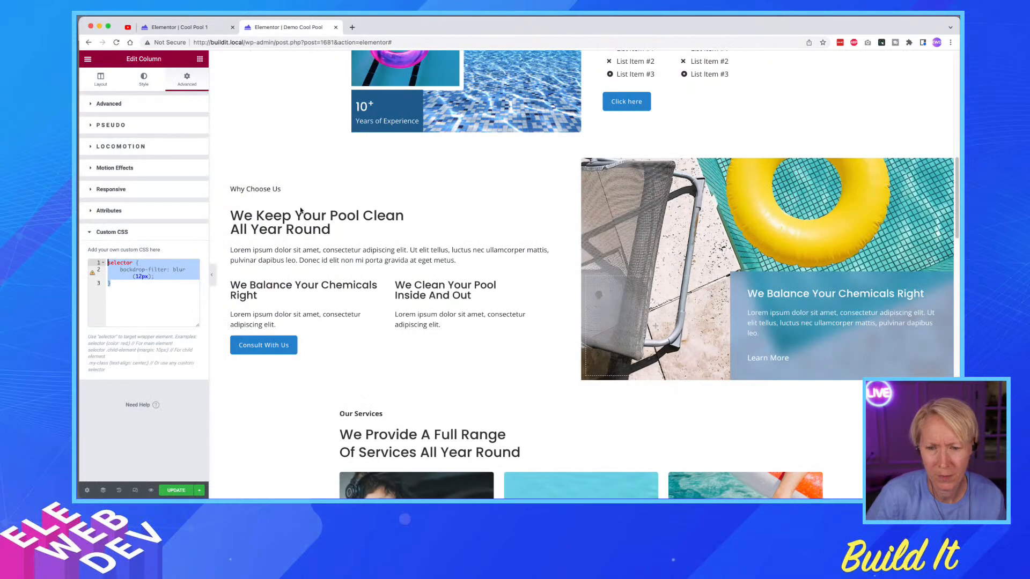
right_click(735, 277)
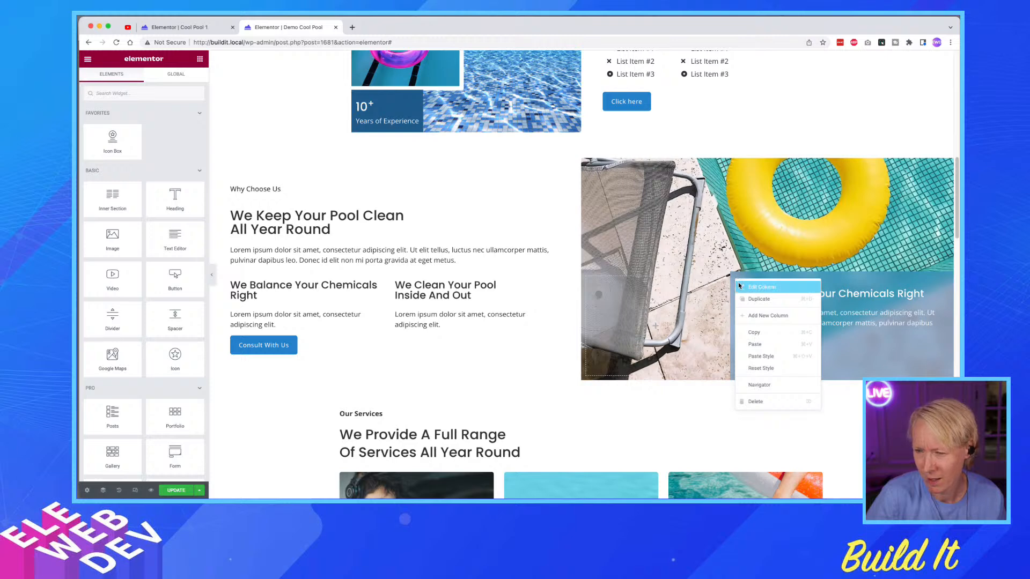
click(749, 287)
click(200, 26)
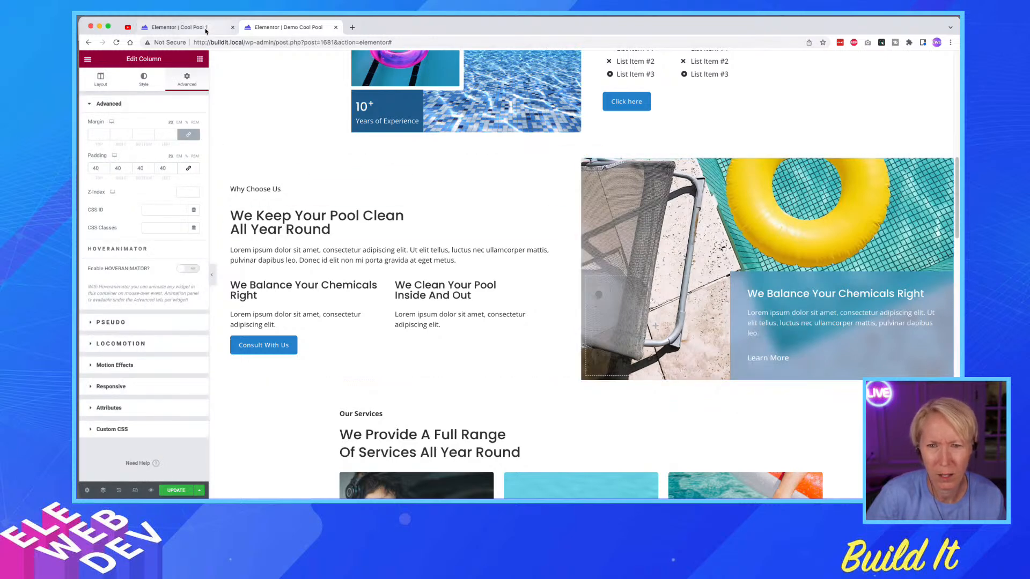
- Set the padding of the text content column over the pool image to 40 px on all sides
right_click(730, 226)
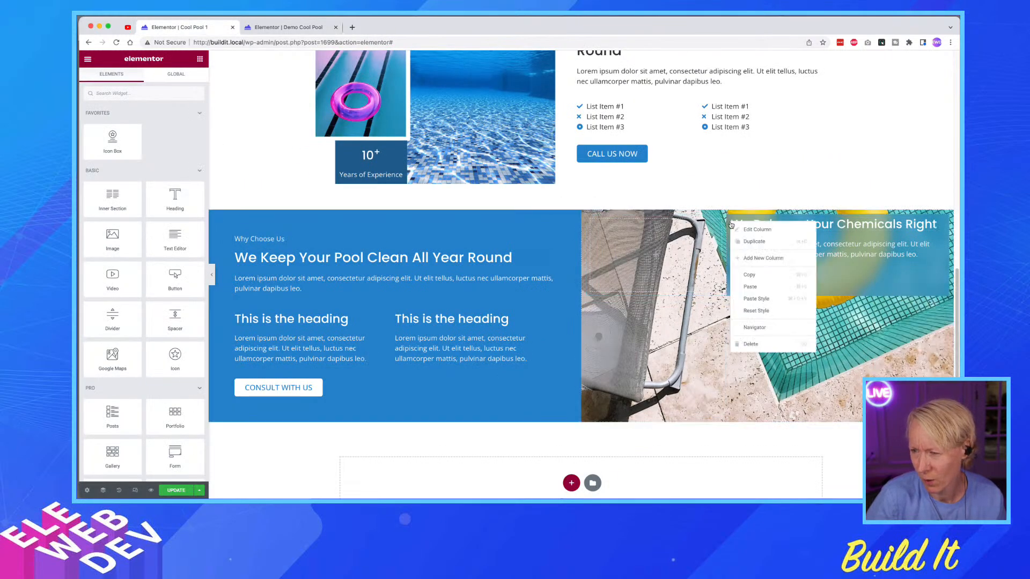
click(740, 234)
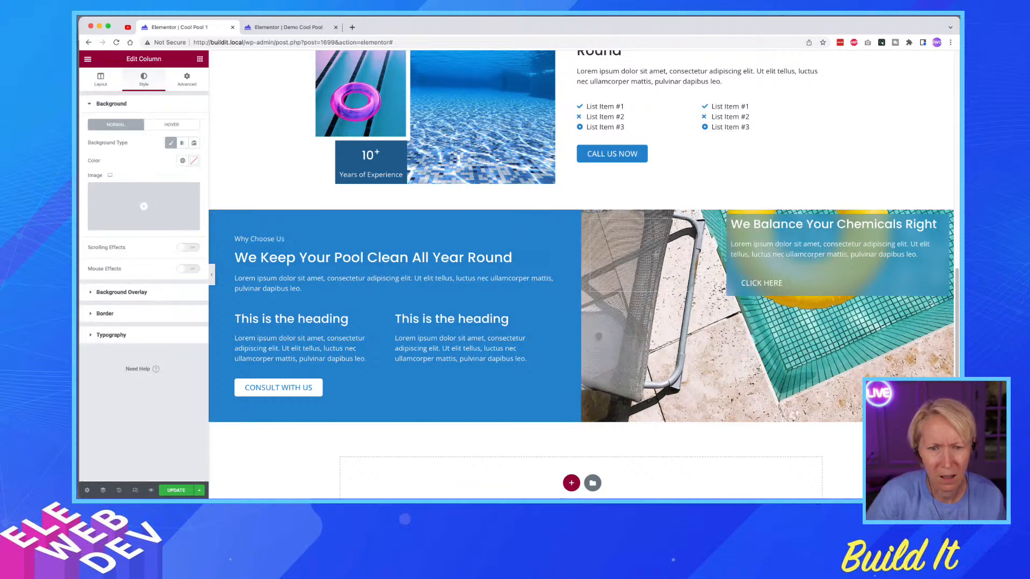
click(183, 80)
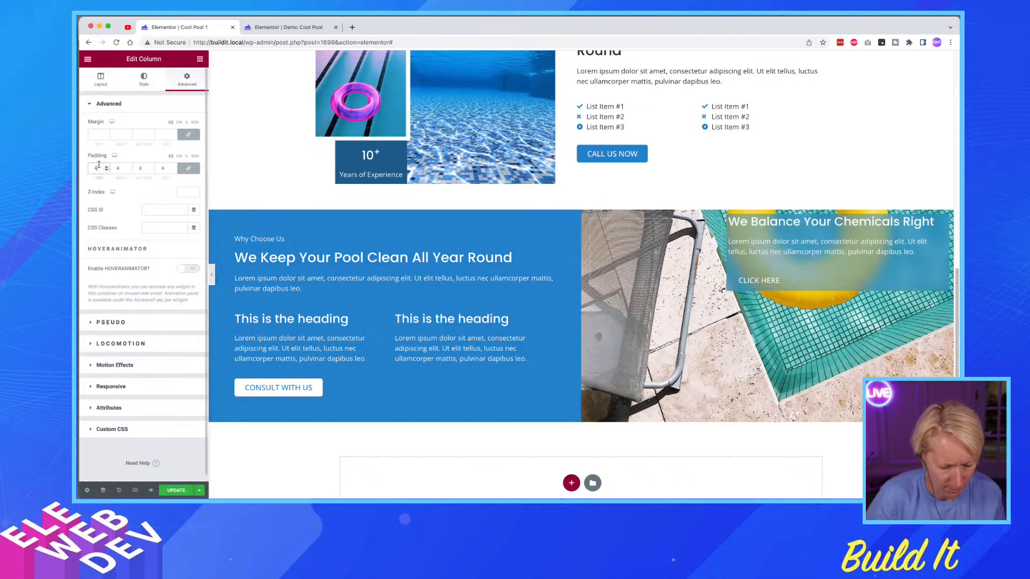
click(99, 164)
text(40)
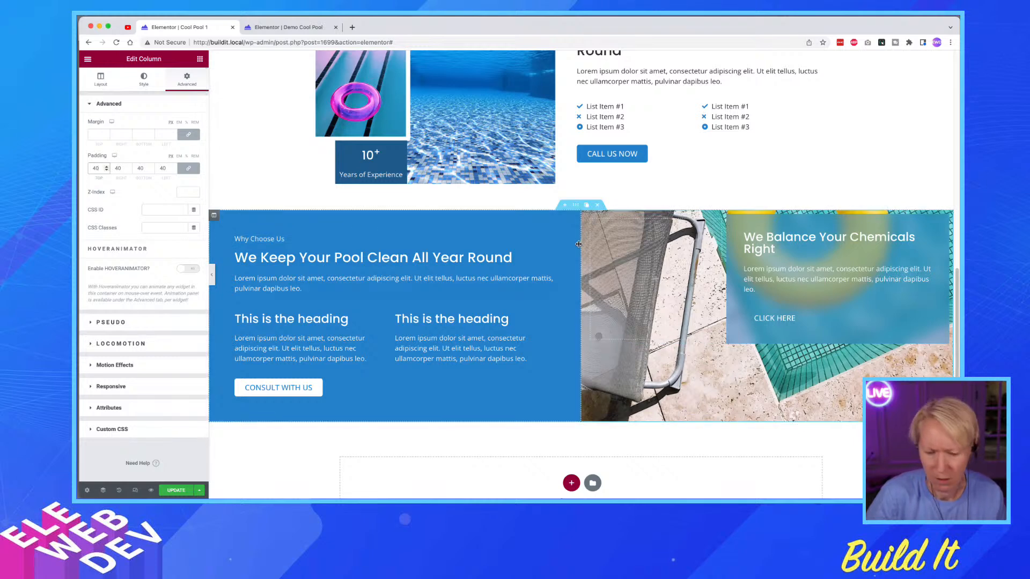
- Examine the typography settings of the "We Balance Your Chemicals Right" heading in the Demo Cool Pool page's pool image text box
key(super+Tab)
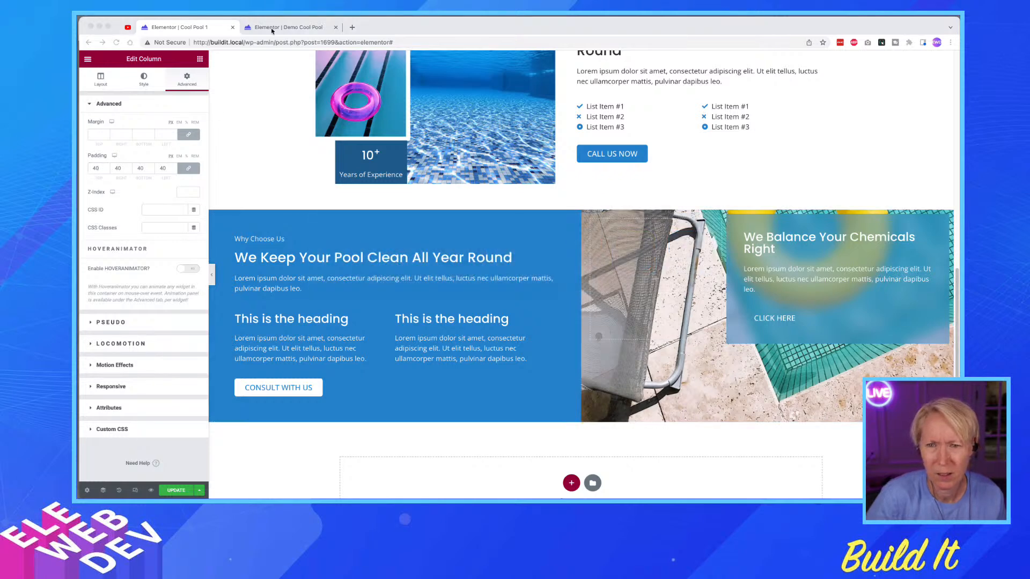
click(270, 27)
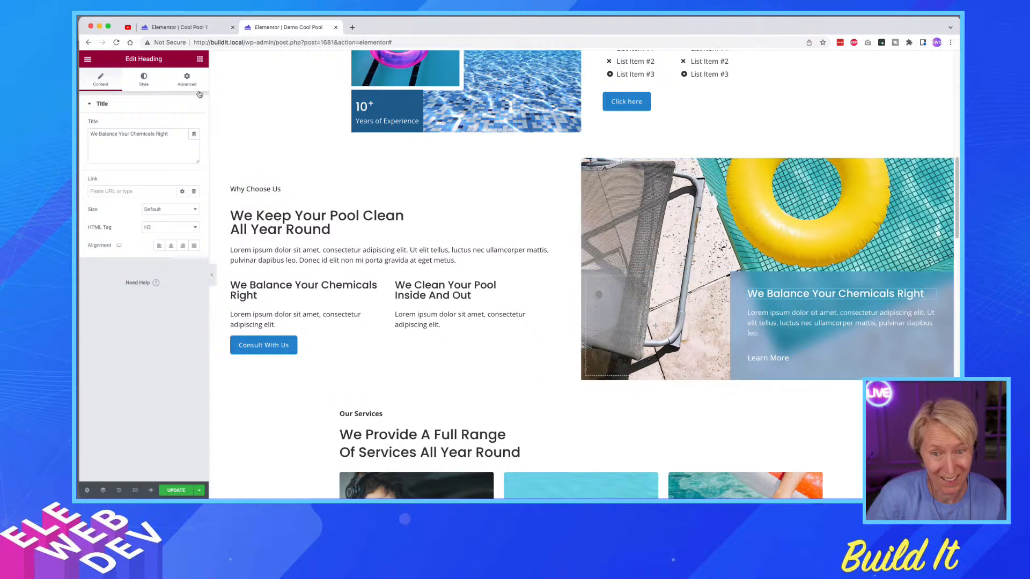
click(144, 78)
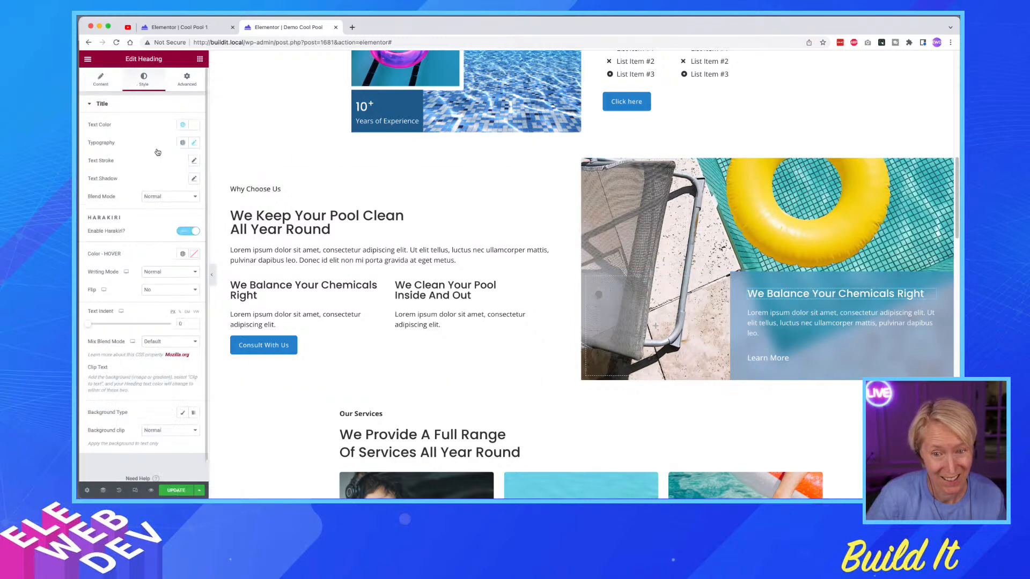
click(194, 143)
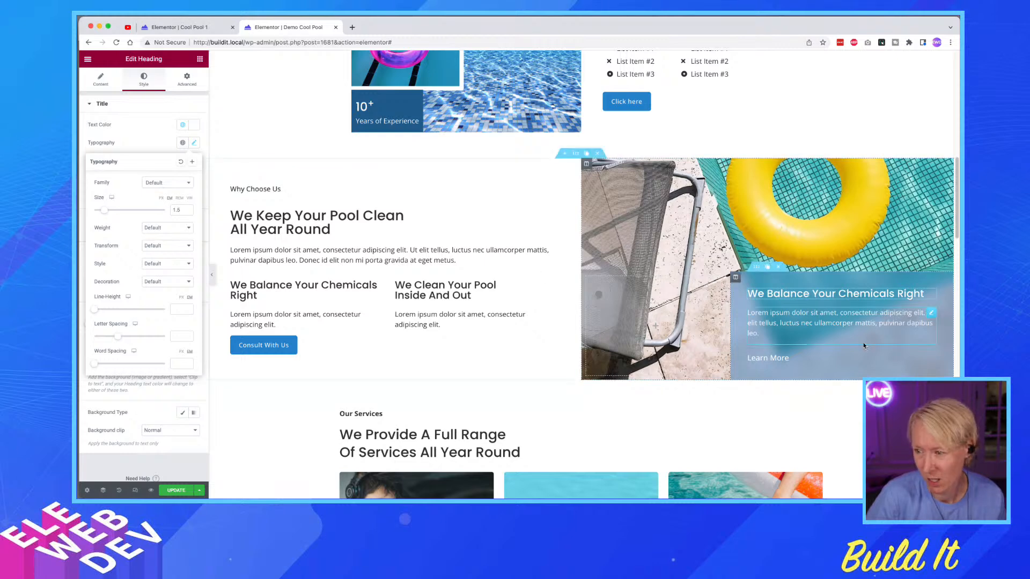
click(185, 26)
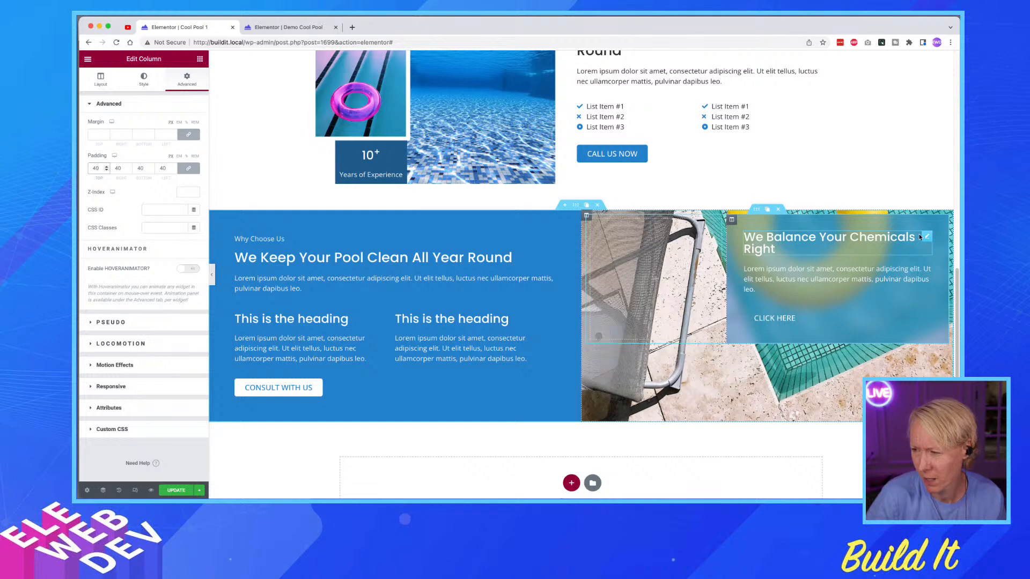
- Set the font size of the heading over the pool image to 1.5 em
right_click(925, 239)
click(879, 243)
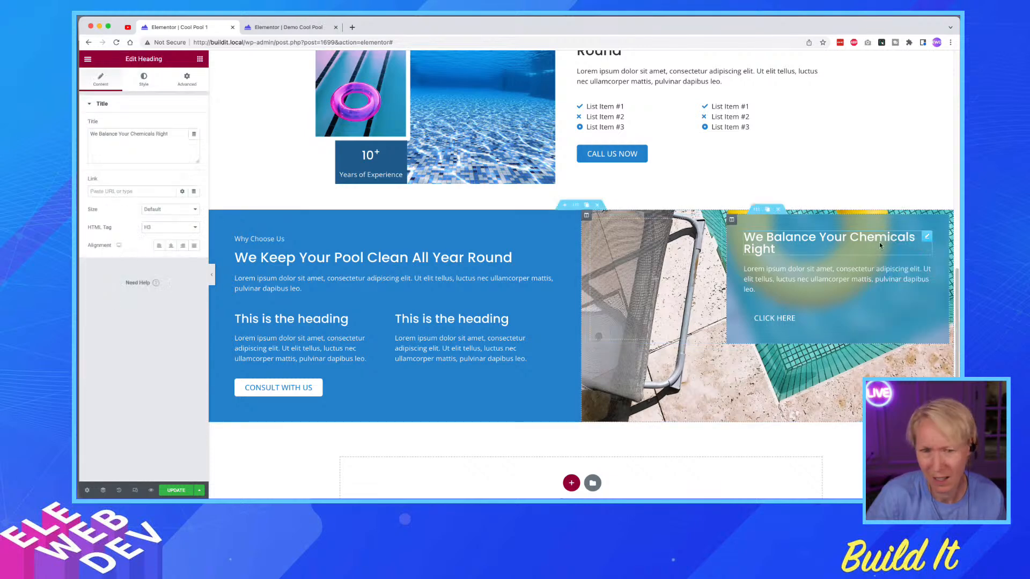
click(144, 79)
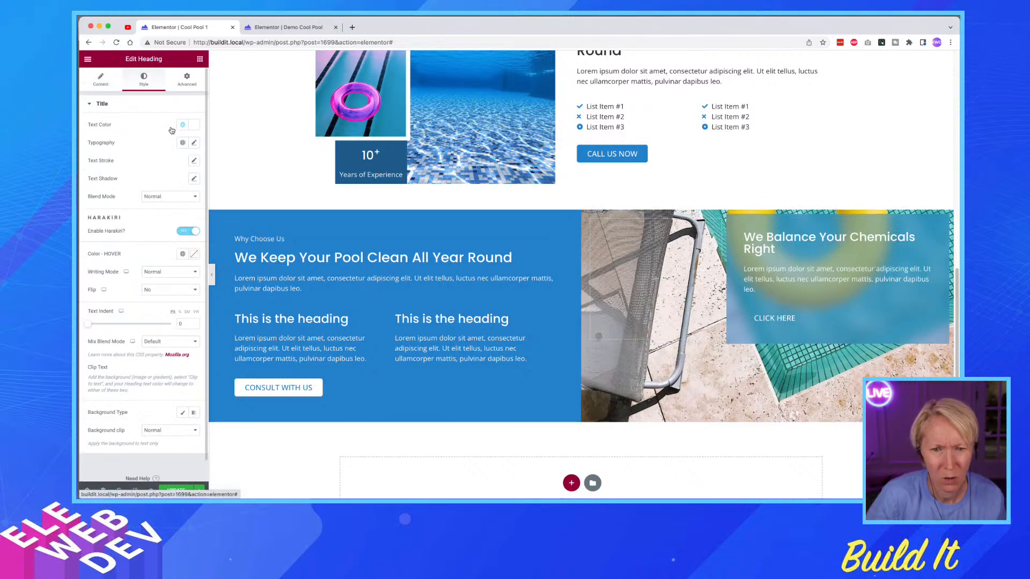
click(194, 143)
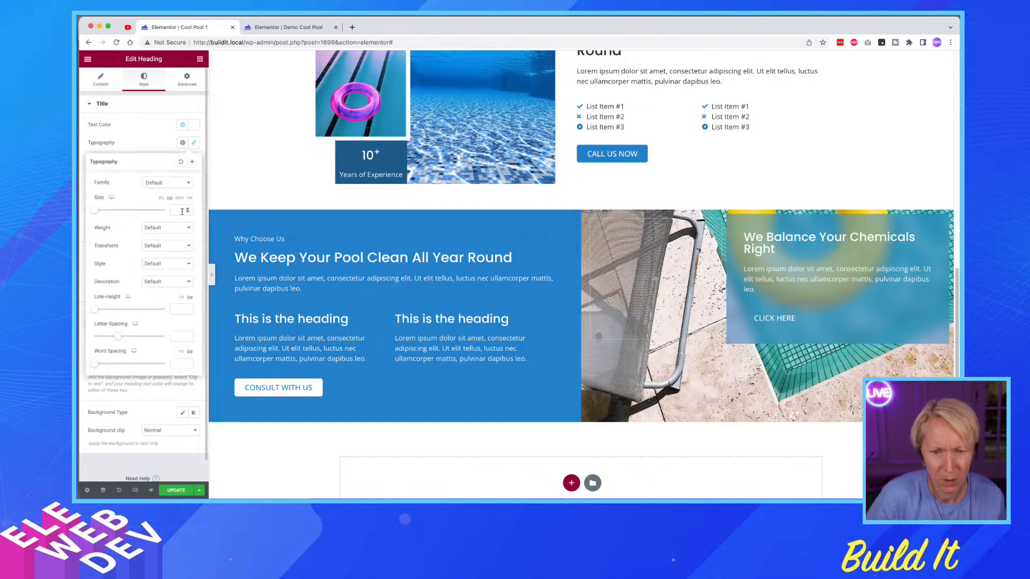
text(1.5)
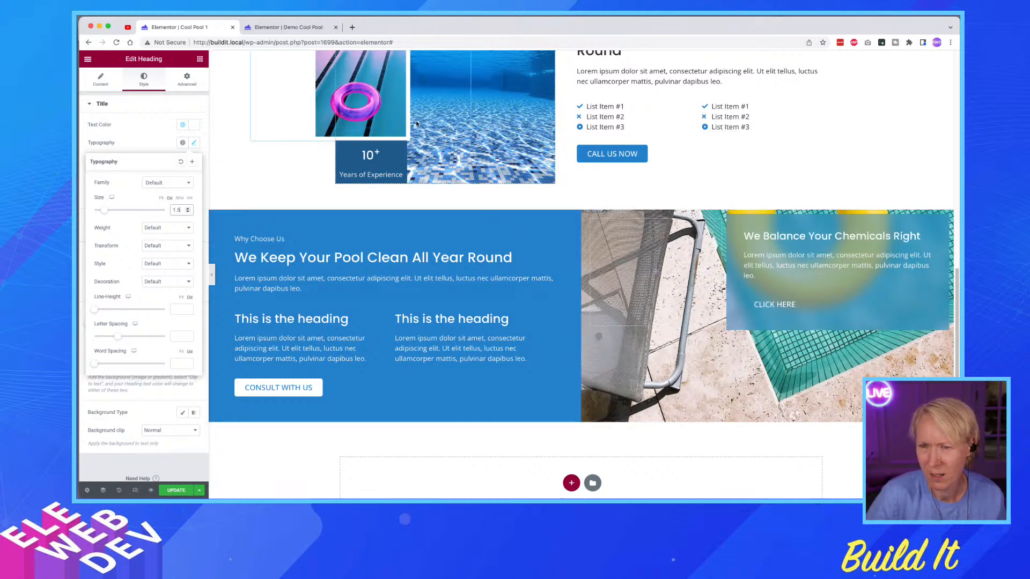
- Check the Demo Cool Pool page's text box again and set the padding of the button over the pool image to 0 on all sides
click(291, 29)
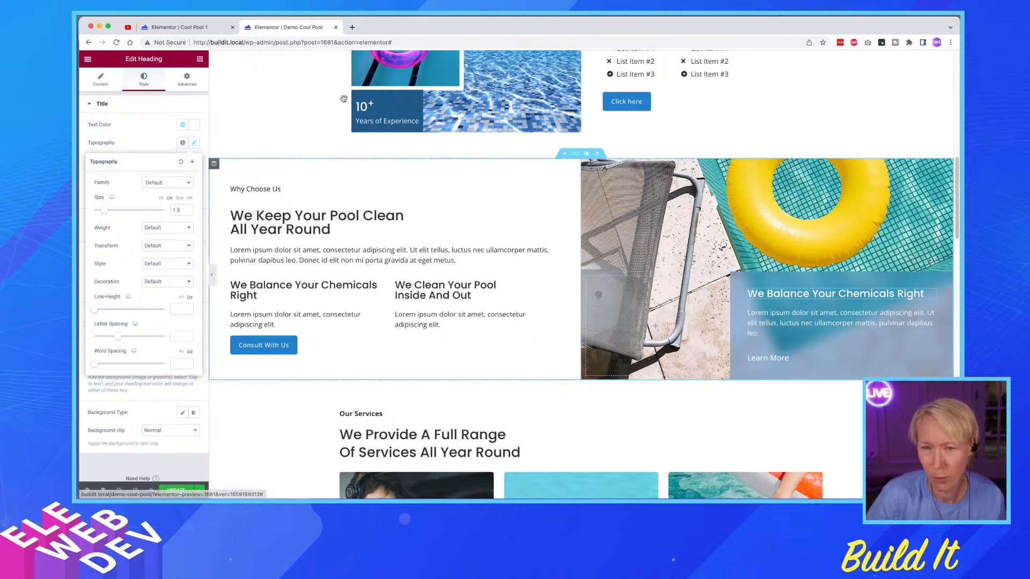
click(202, 28)
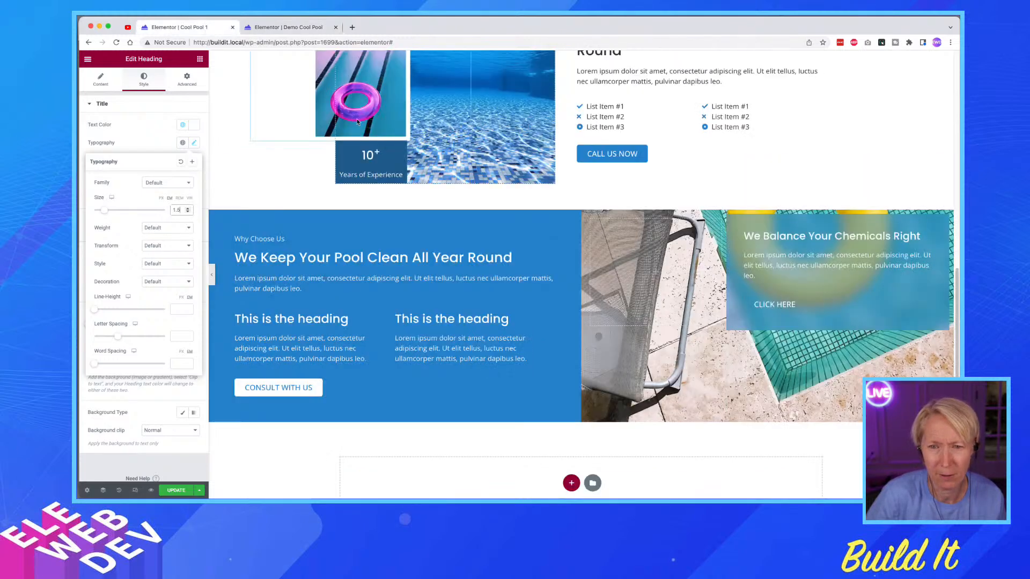
right_click(848, 310)
click(877, 316)
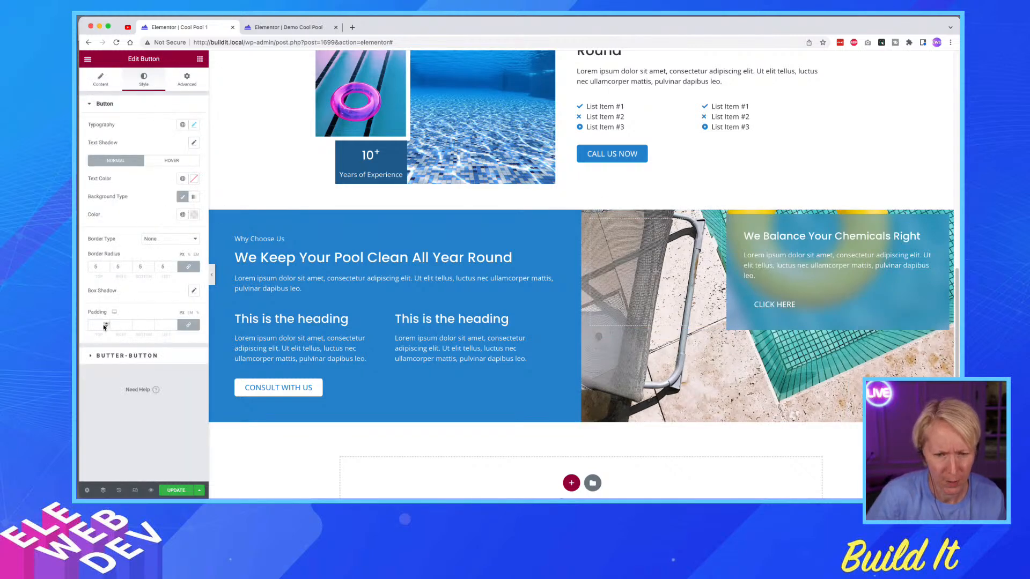
text(0)
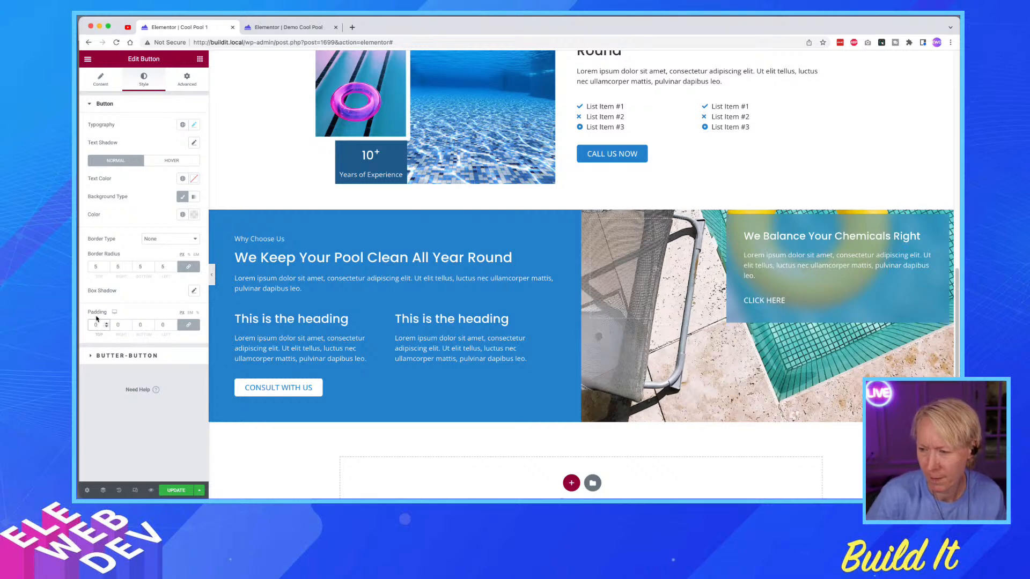
- Save the Cool Pool page and compare its pool image text box with the one on the Demo Cool Pool page
click(176, 489)
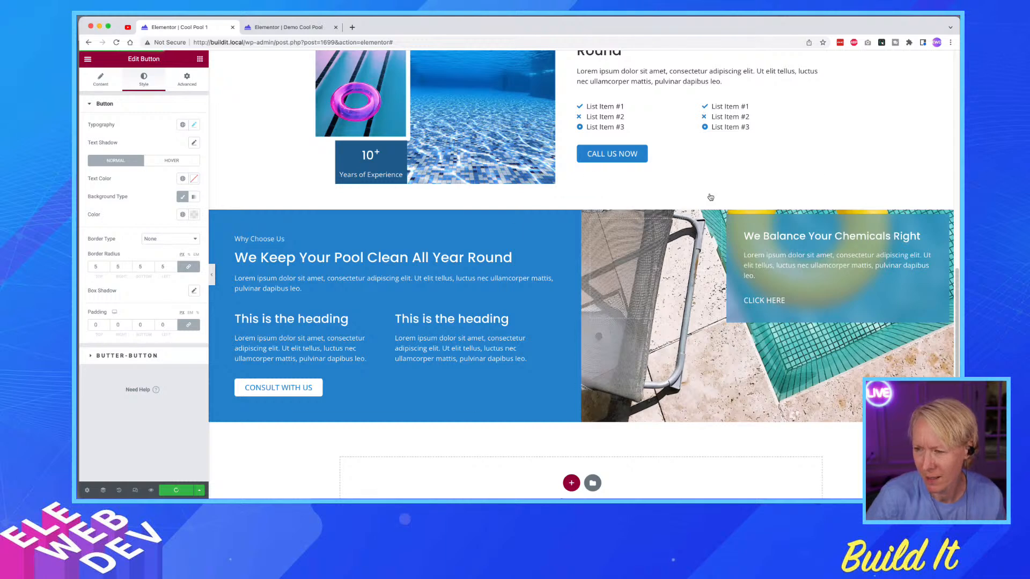
key(ctrl+Tab)
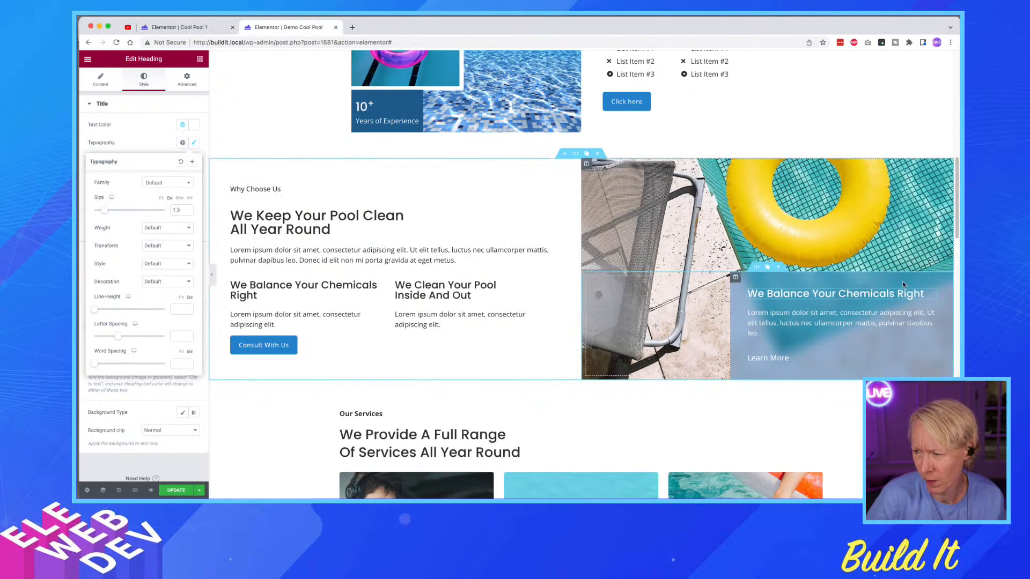
click(193, 30)
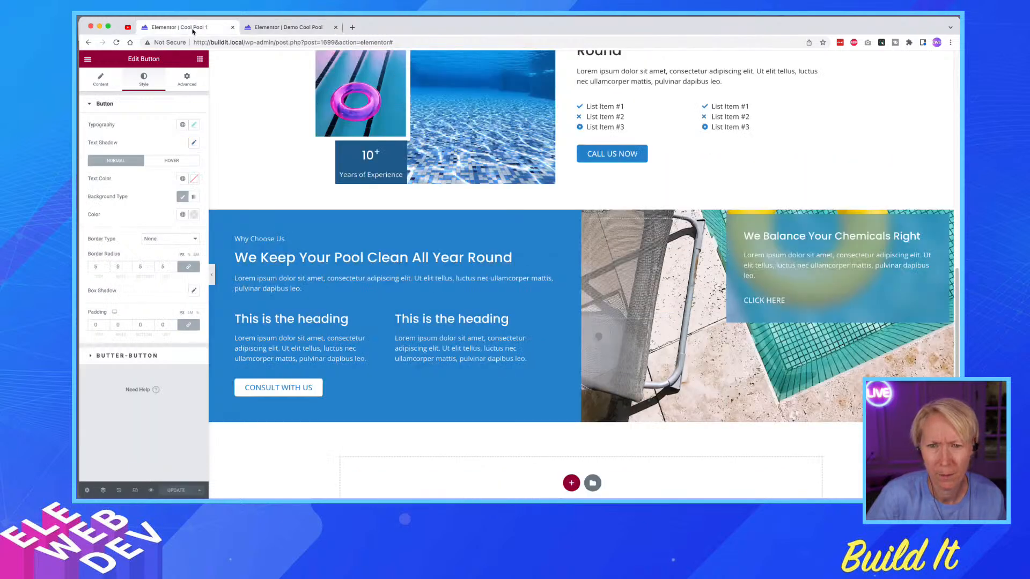
- Try the End horizontal alignment on the pool image column and return it to Default
right_click(589, 218)
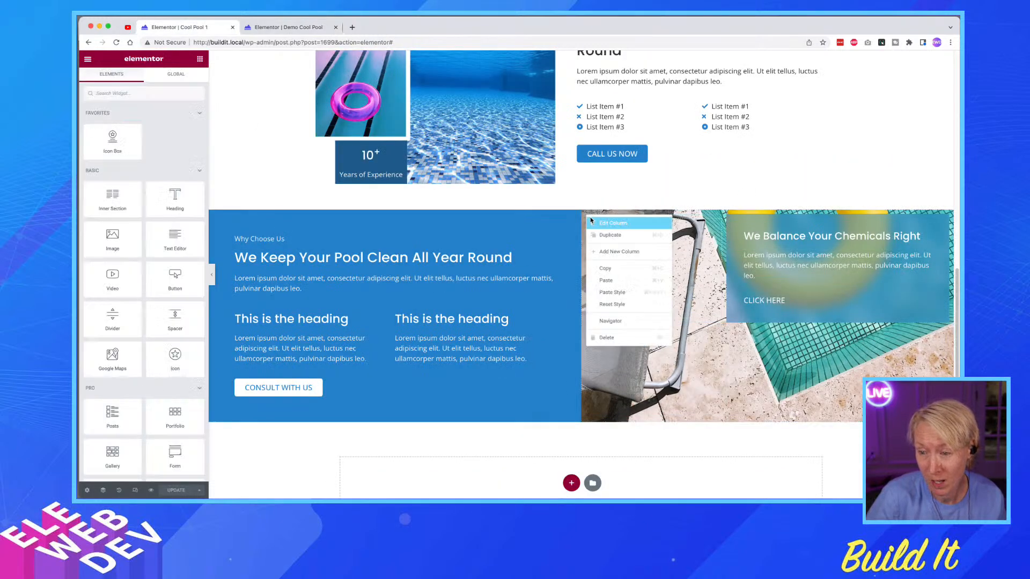
click(616, 226)
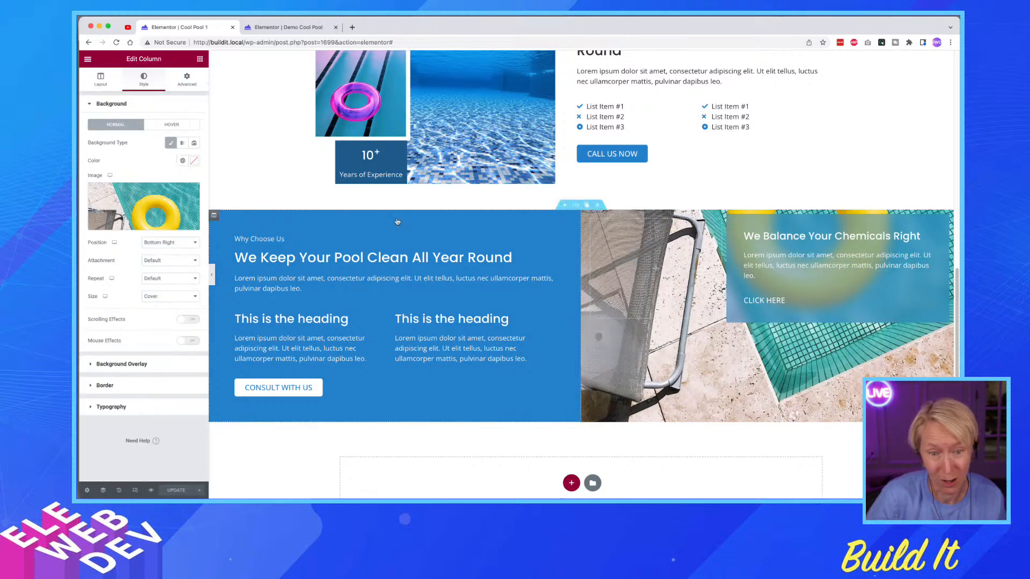
click(107, 77)
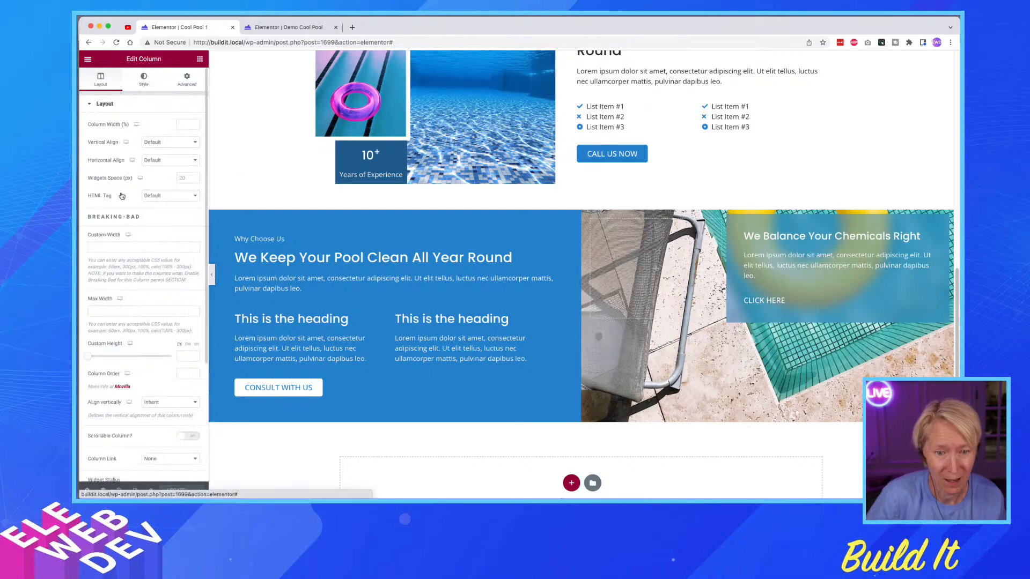
click(155, 160)
click(158, 194)
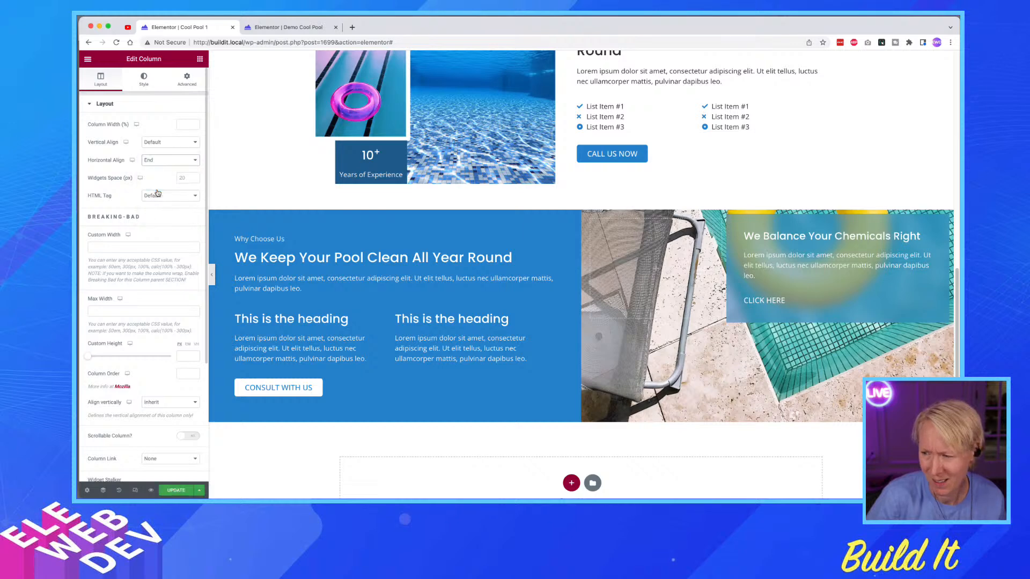
click(160, 162)
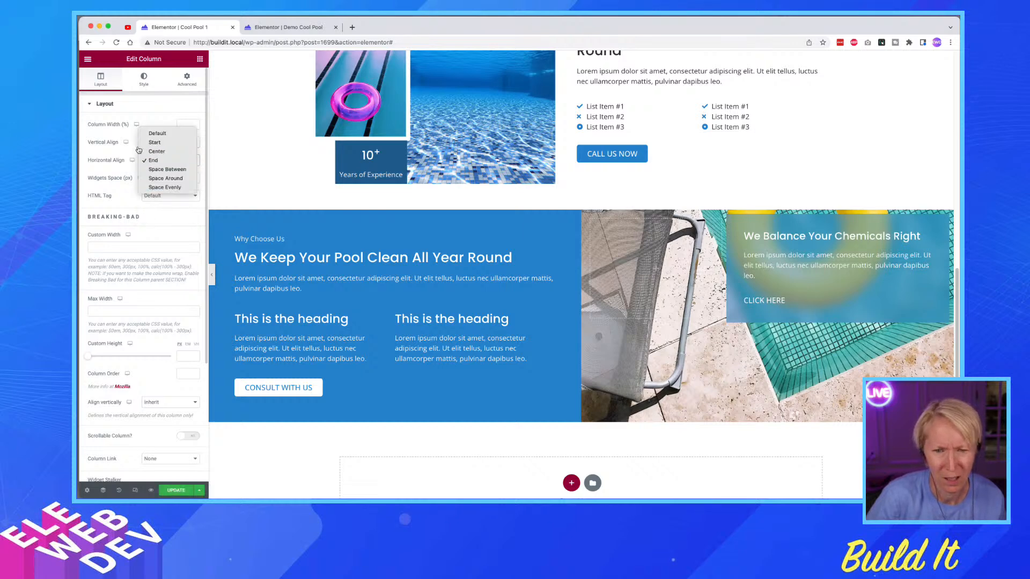
click(157, 133)
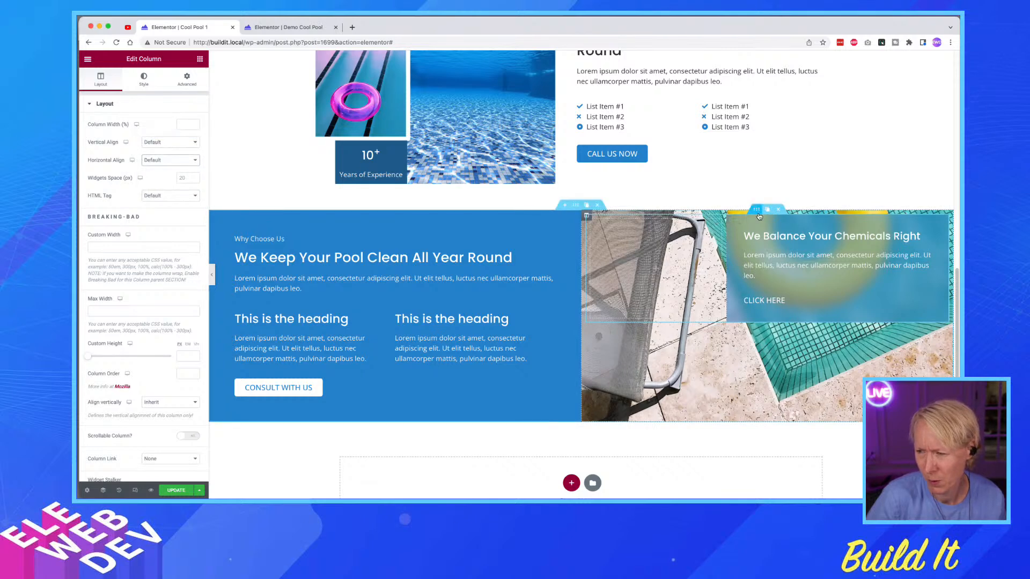
- Check the layout of the Demo Cool Pool page's pool image column and set the Cool Pool column's vertical alignment to Bottom
click(318, 26)
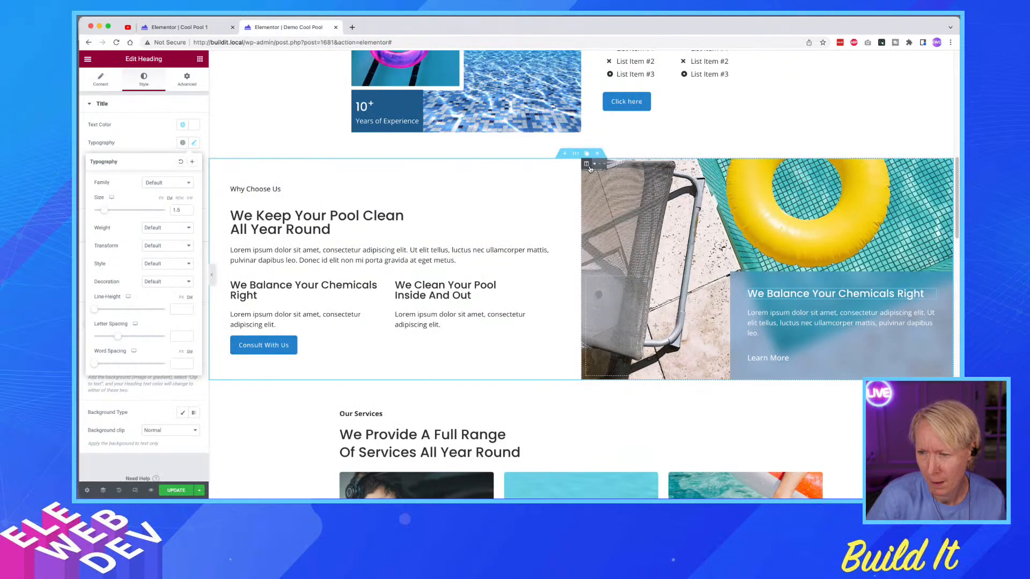
right_click(589, 166)
click(612, 171)
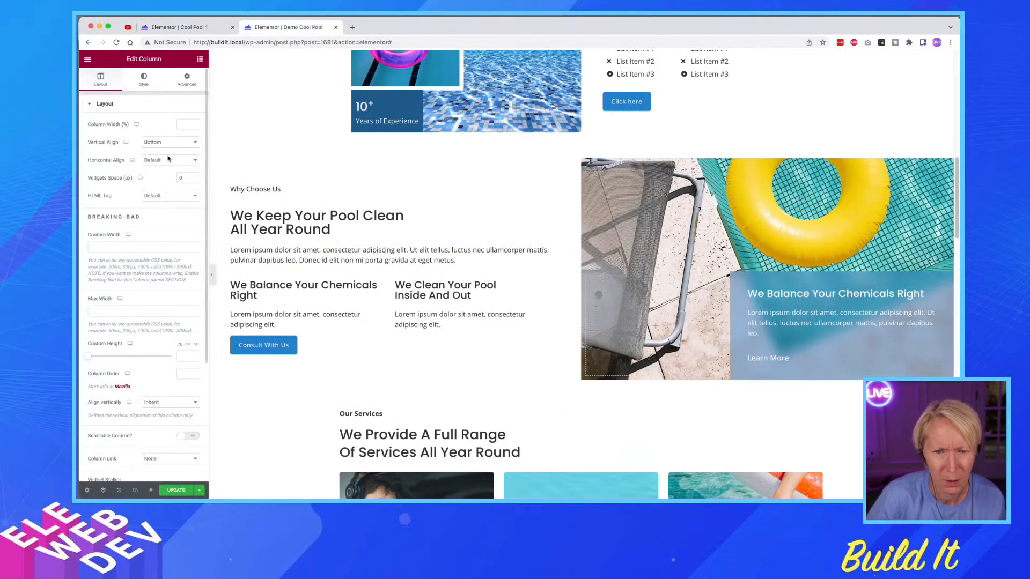
click(219, 27)
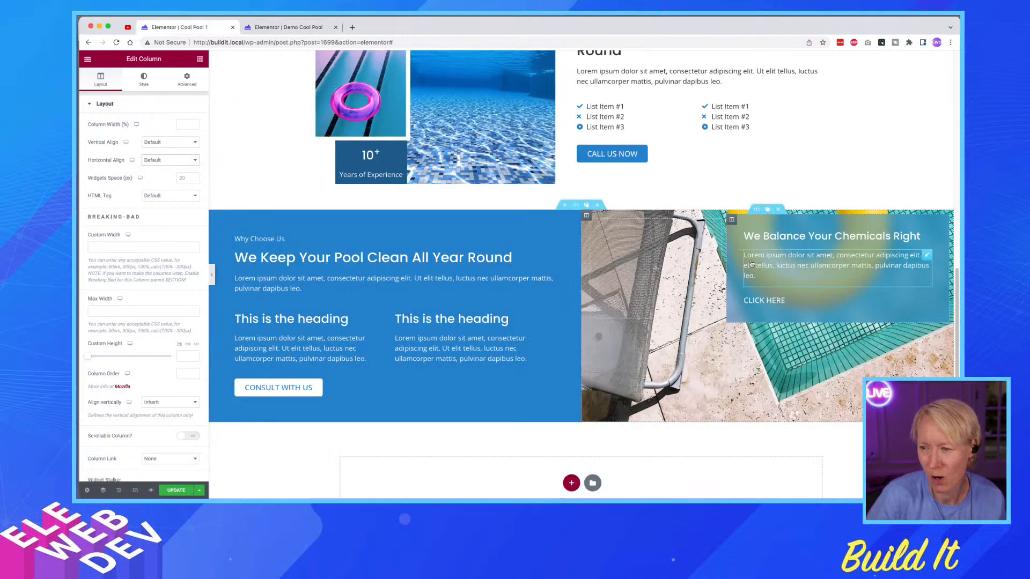
right_click(588, 217)
click(593, 221)
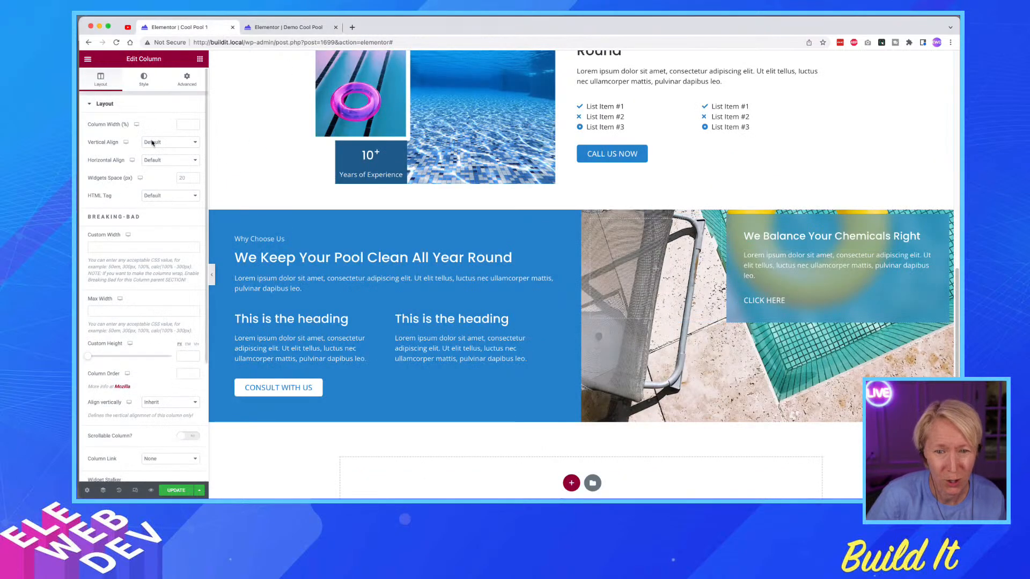
click(153, 144)
click(158, 170)
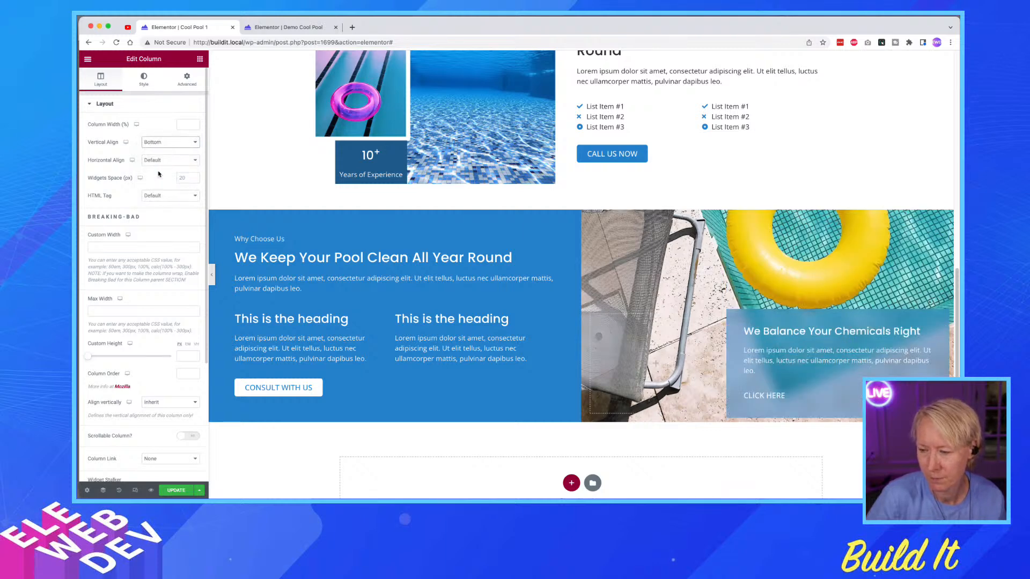
- Compare with the demo page, set the padding of the text box's inner section to 0 on all sides and try a 0 margin
click(293, 27)
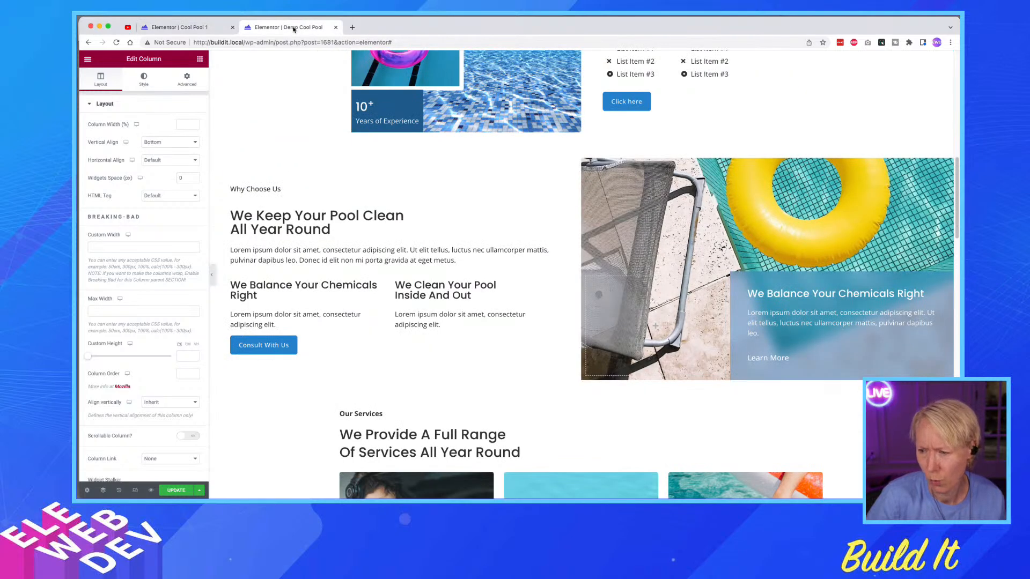
click(192, 24)
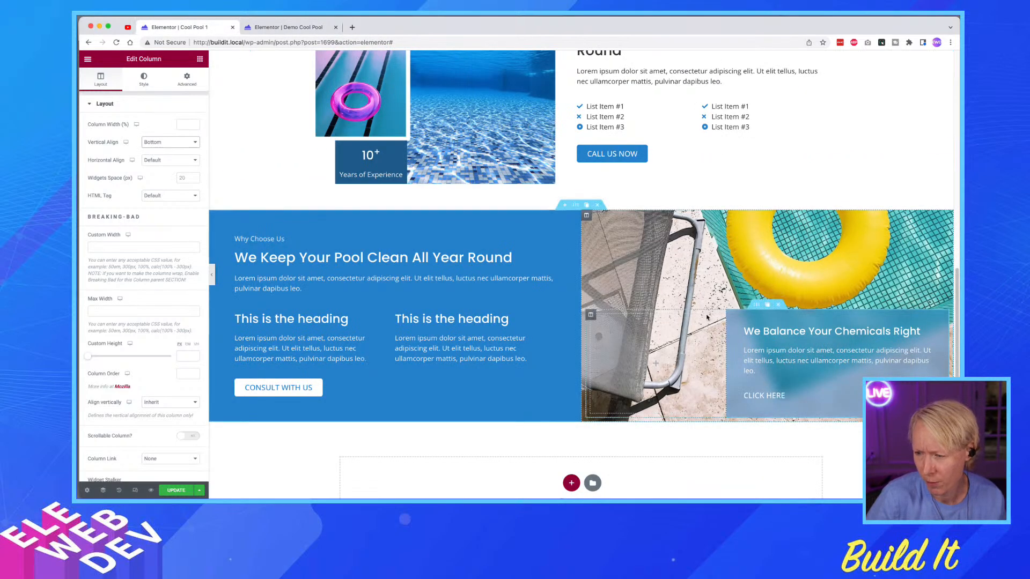
right_click(755, 310)
click(778, 312)
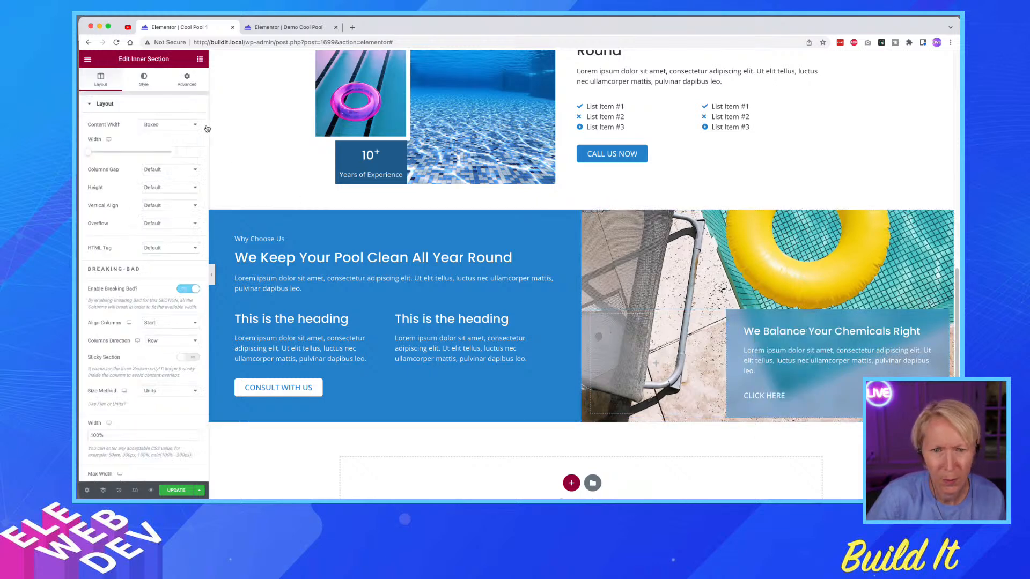
click(187, 79)
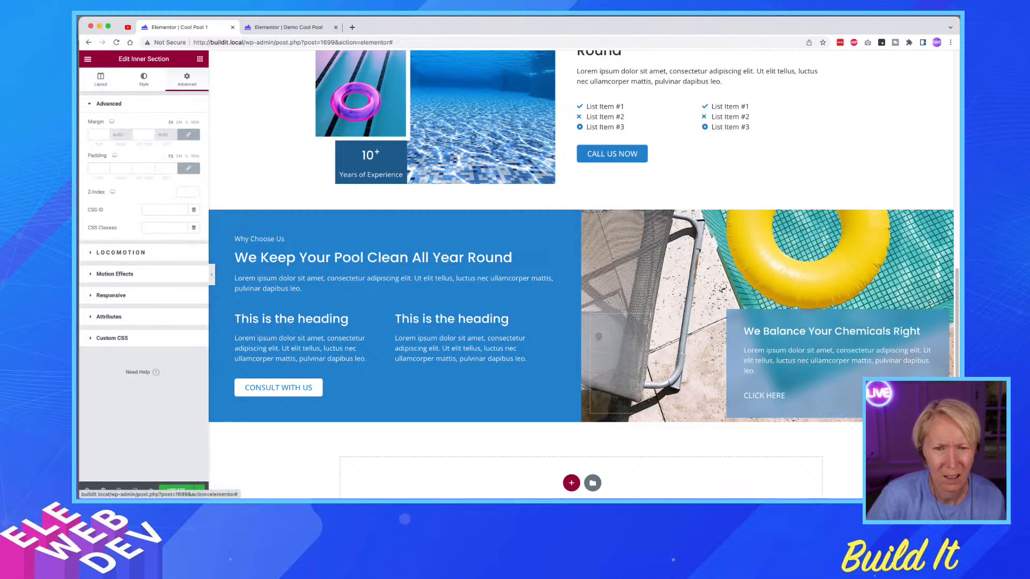
click(94, 166)
text(0)
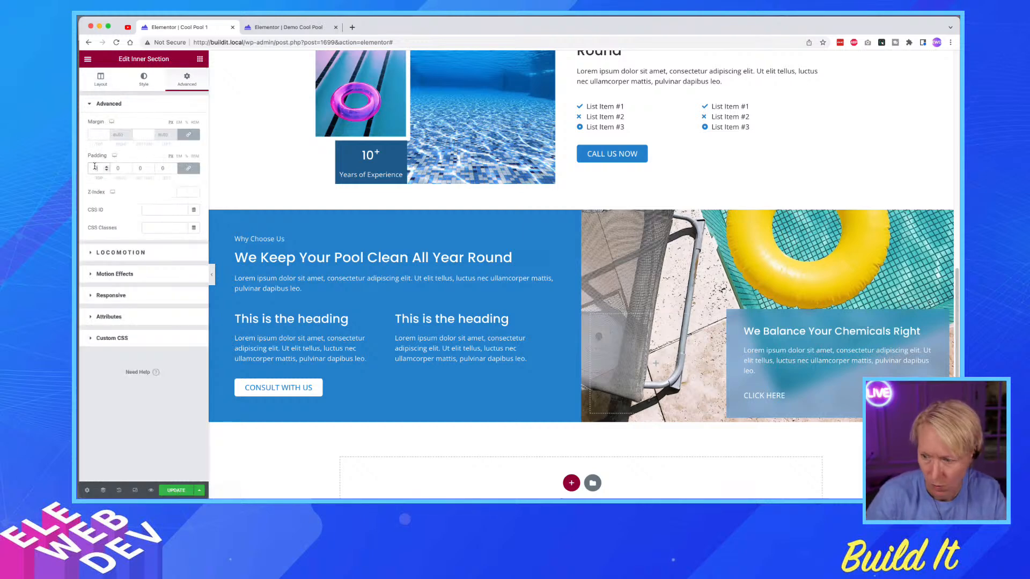
click(97, 134)
text(0)
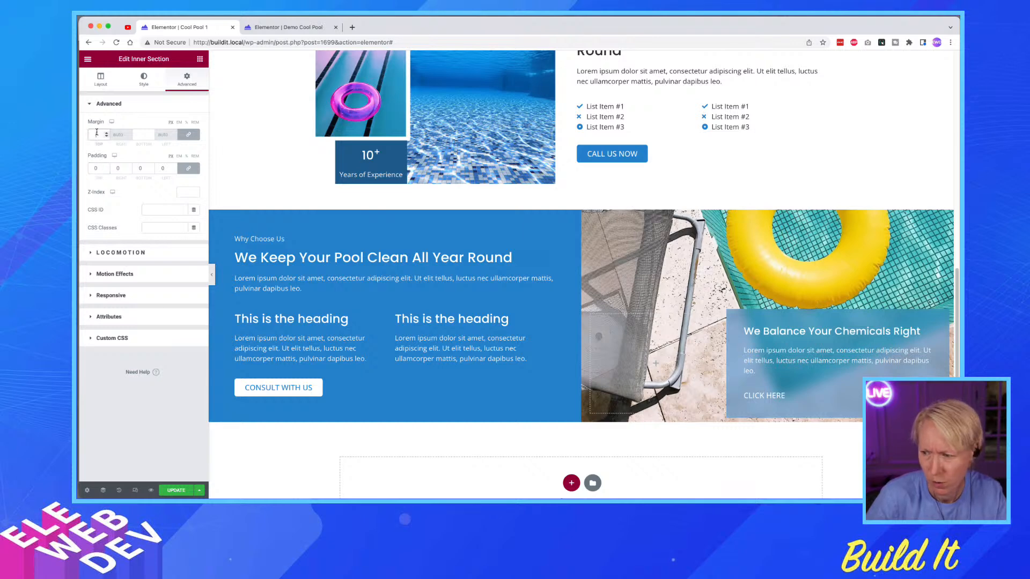
- Try a margin of 0 on the text content column over the pool image and clear it again
right_click(731, 315)
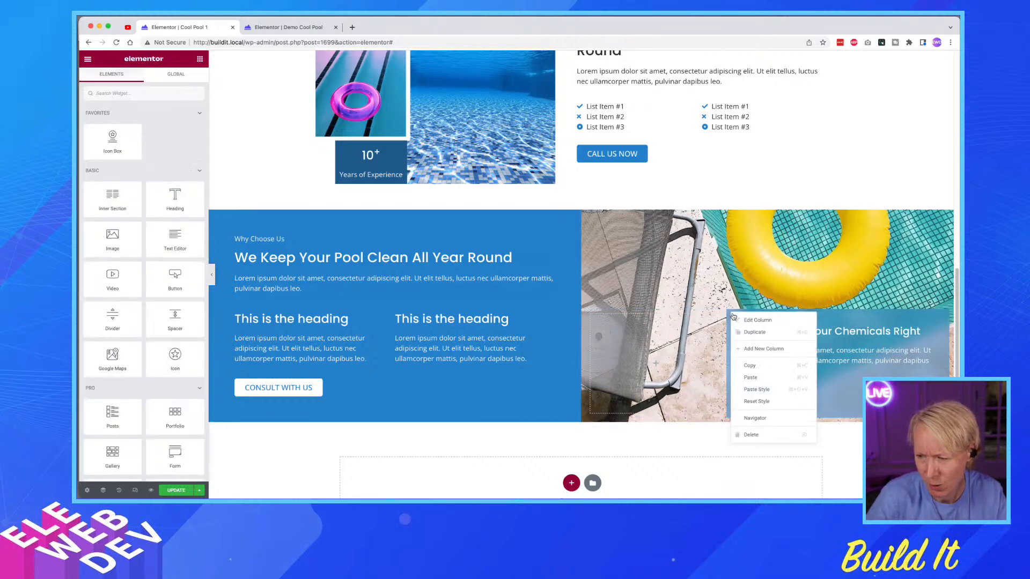
click(748, 323)
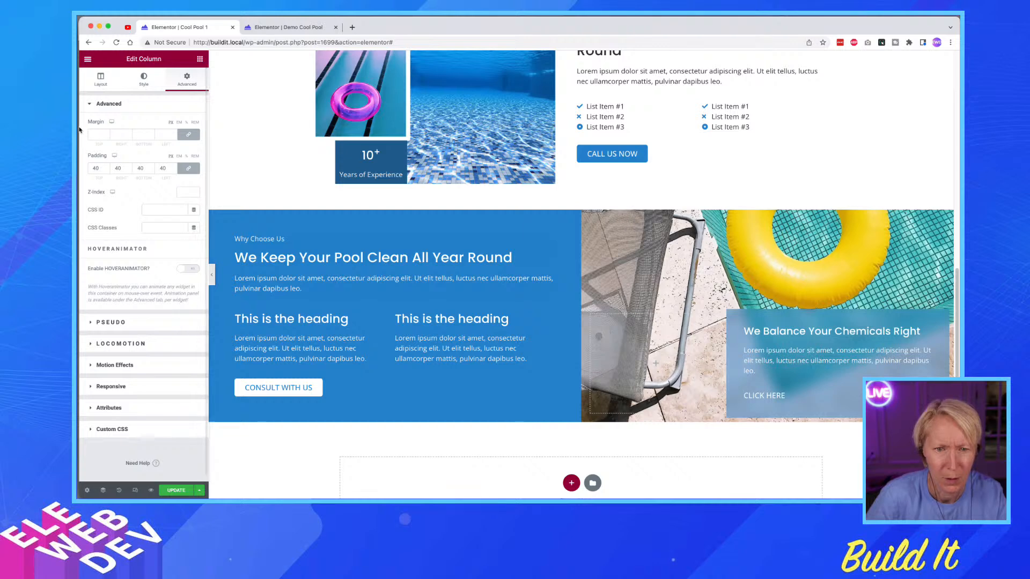
click(97, 136)
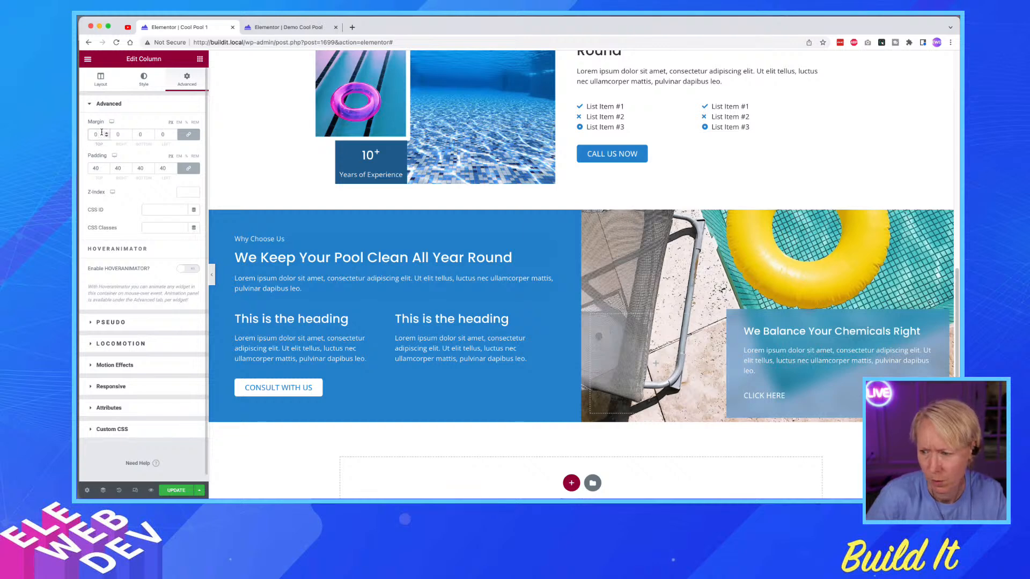
drag(103, 133, 94, 133)
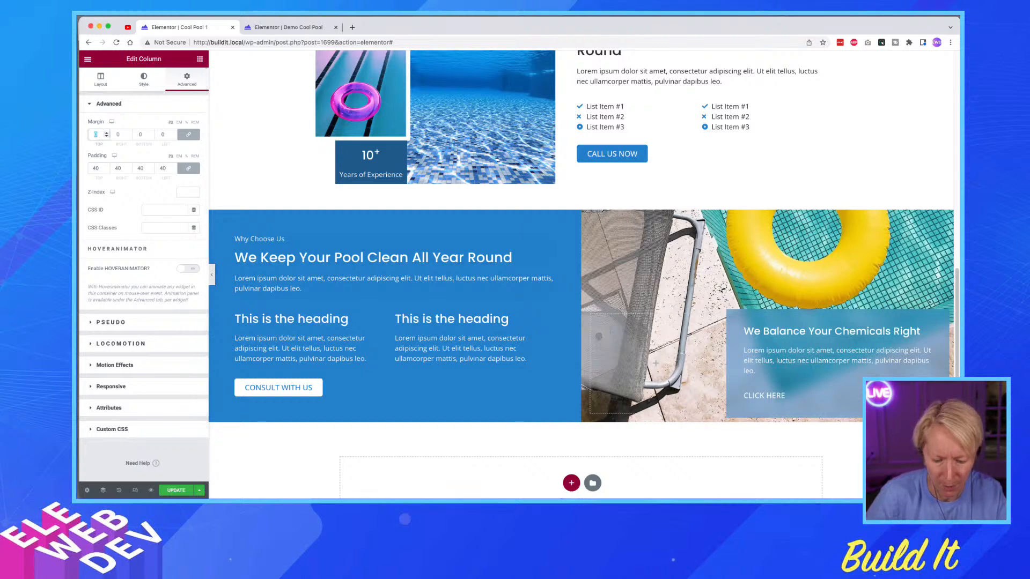
click(142, 79)
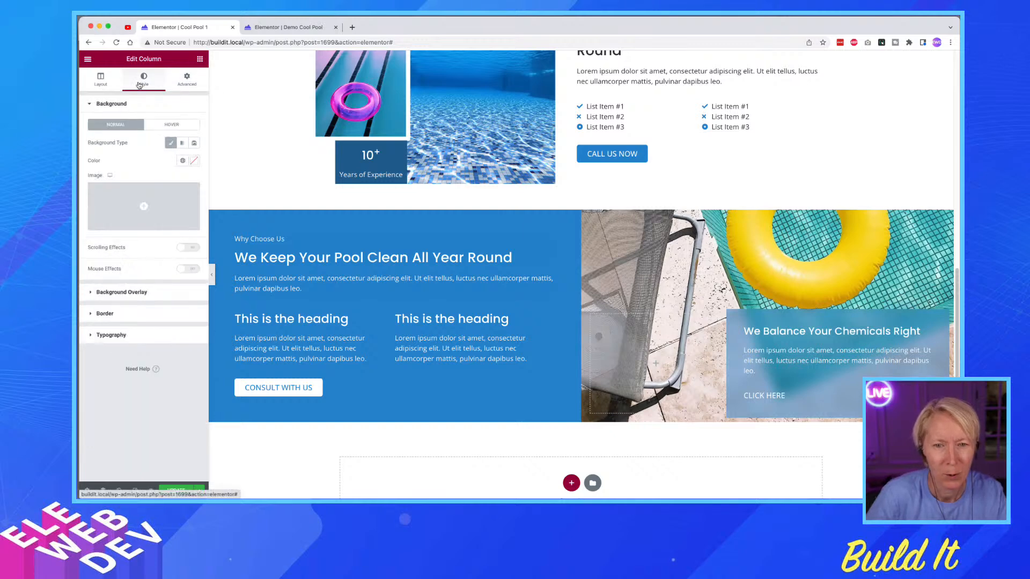
click(187, 79)
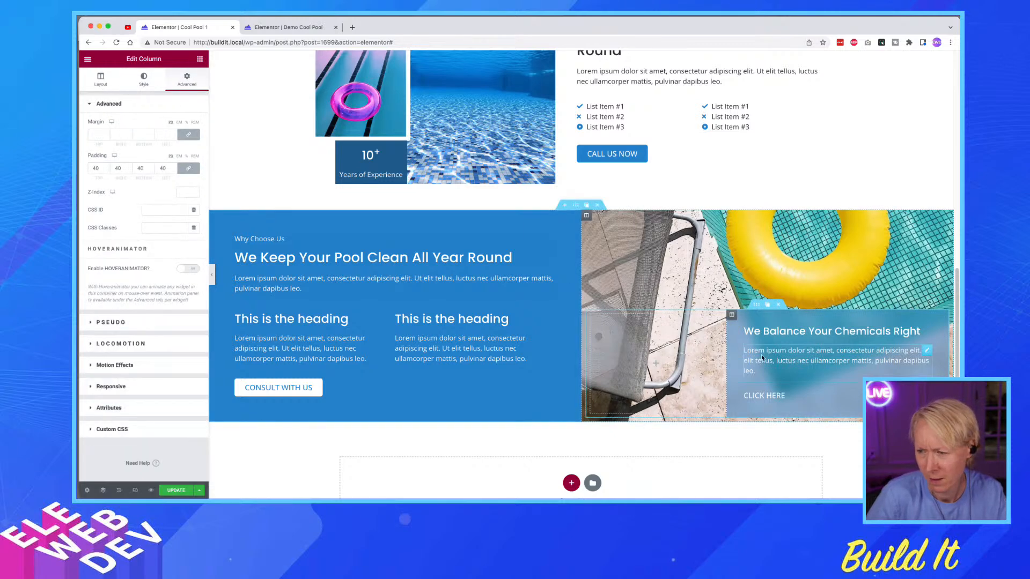
- Set the padding of the outer pool image column to 0 on all sides
right_click(587, 219)
click(599, 223)
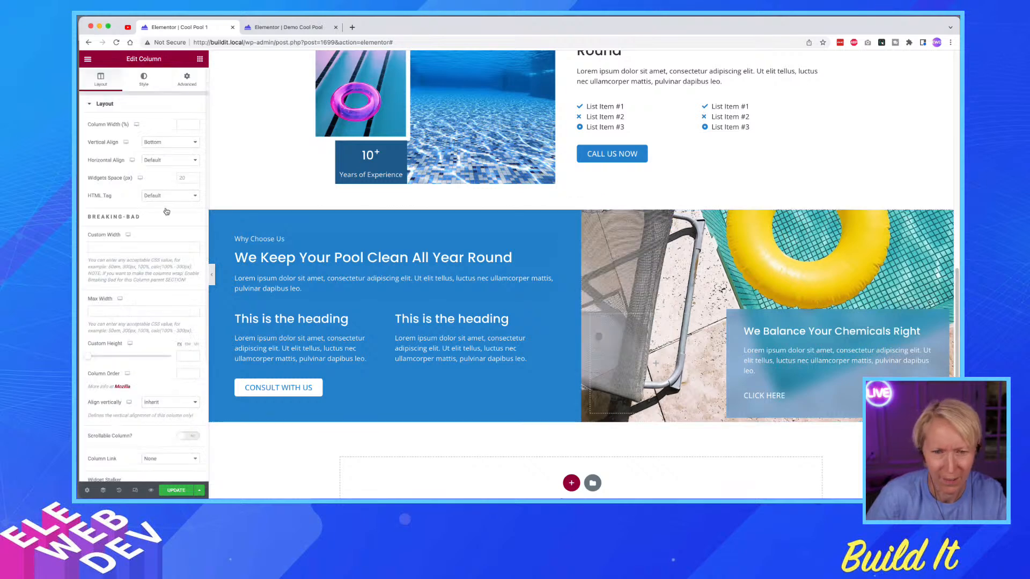
click(187, 80)
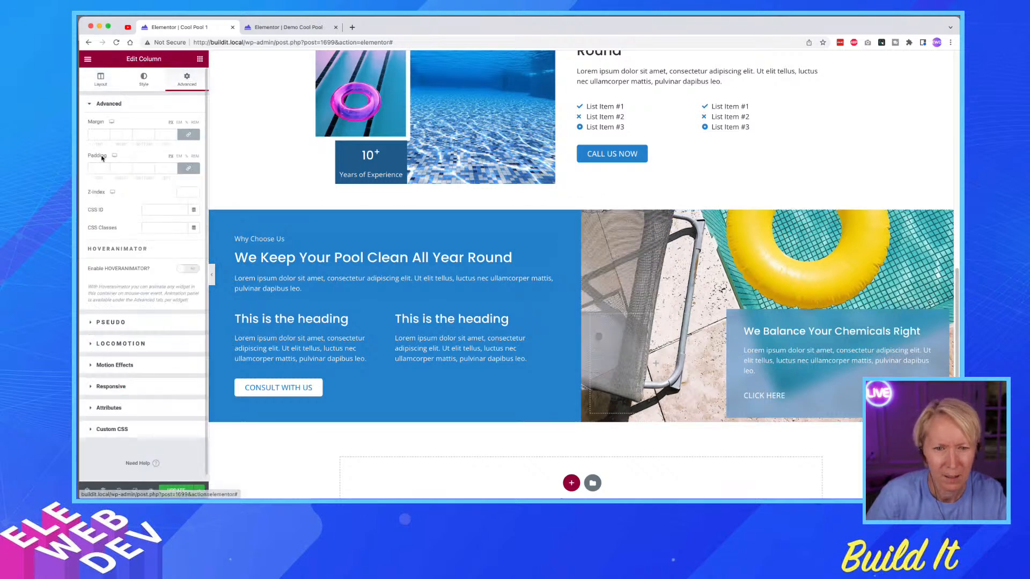
text(0)
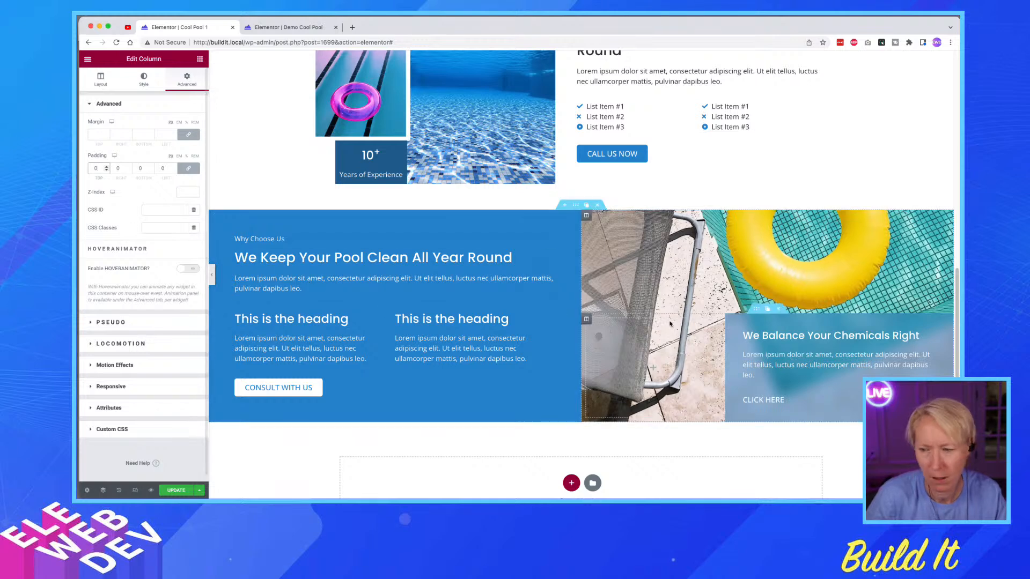
- Set the border radius of the text content column over the pool image to 5 px on all sides
right_click(731, 323)
click(739, 326)
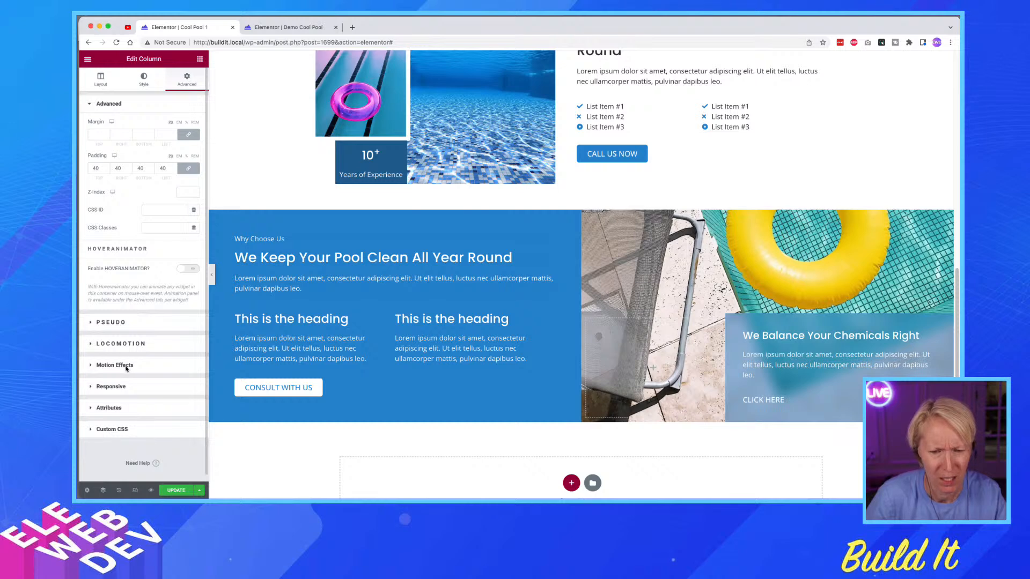
click(149, 80)
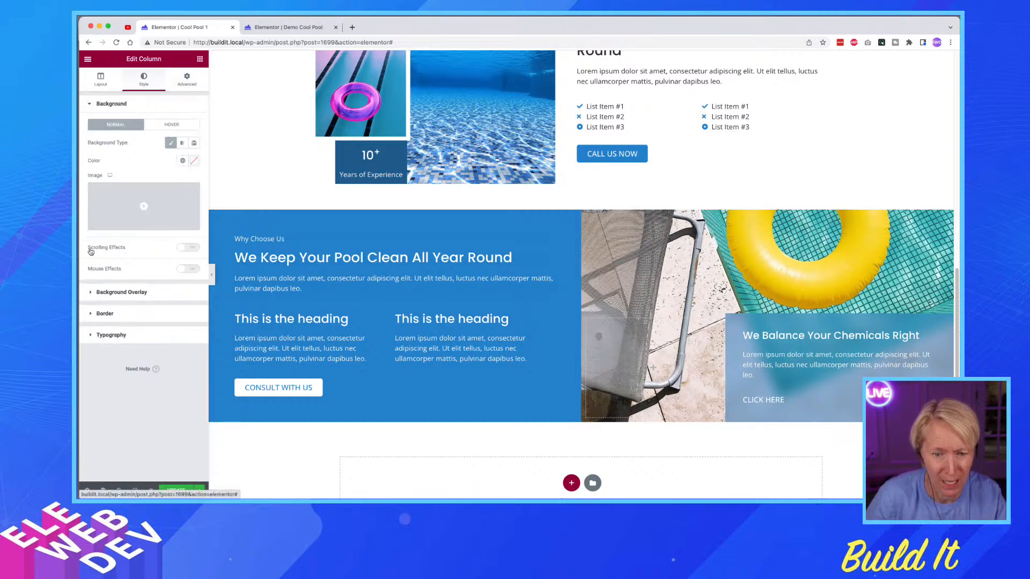
click(112, 317)
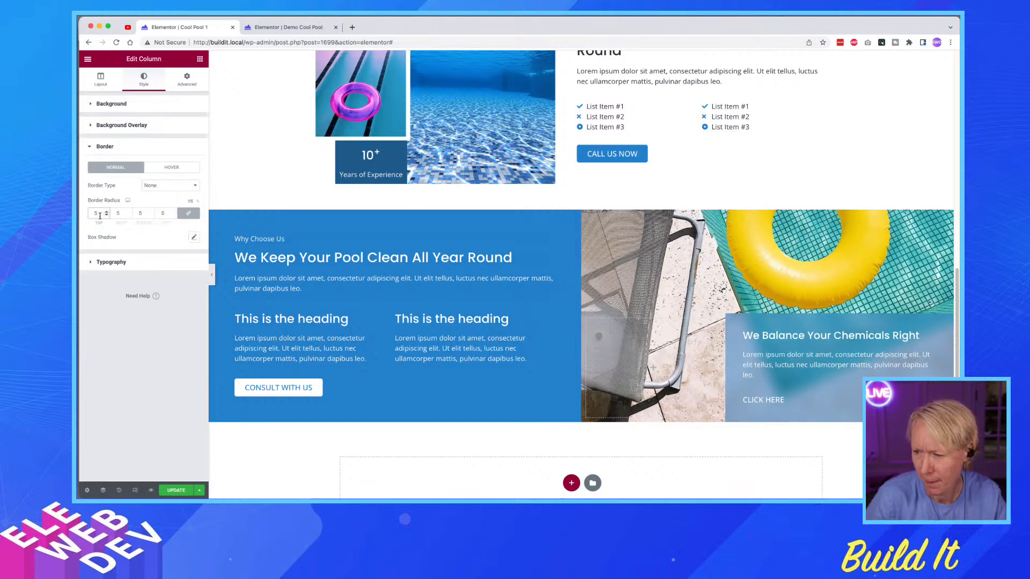
- Save the page and review the finished sections from Why Choose Us up to the hero banner
click(173, 491)
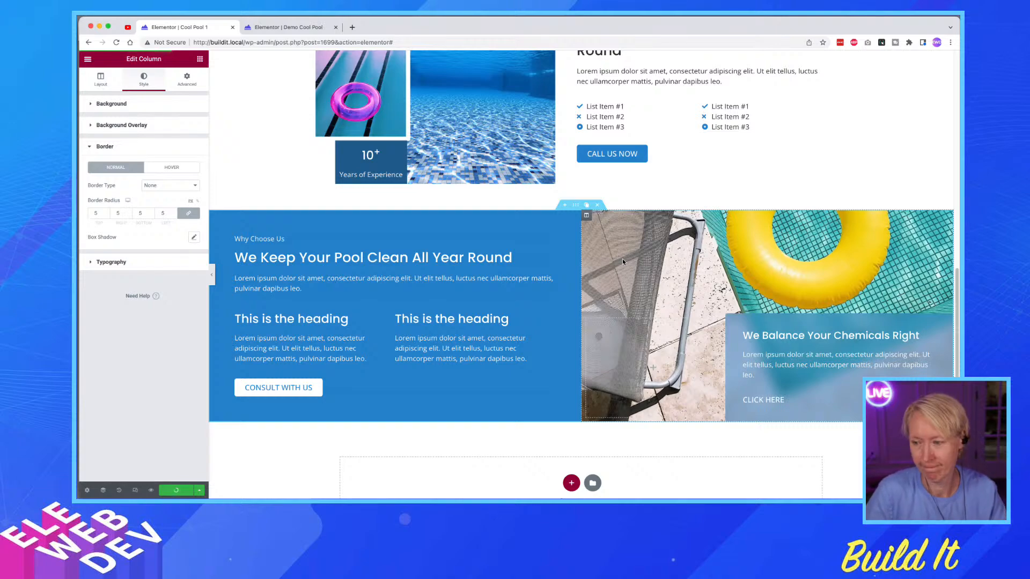
scroll(623, 259, up, 3)
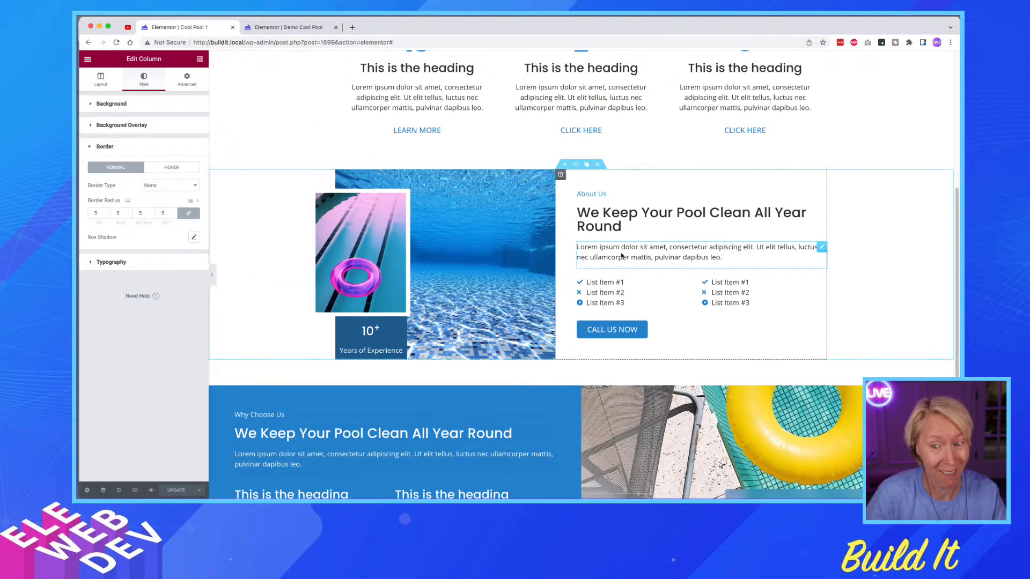
scroll(621, 256, up, 5)
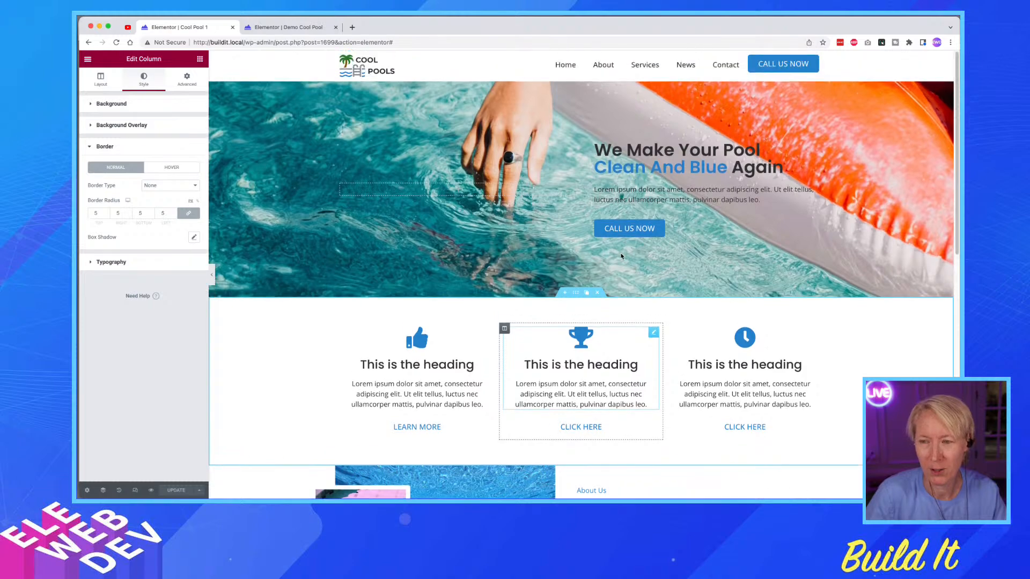
- Compare the rebuilt Why Choose Us section with the same section on the Demo Cool Pool page
scroll(621, 256, down, 6)
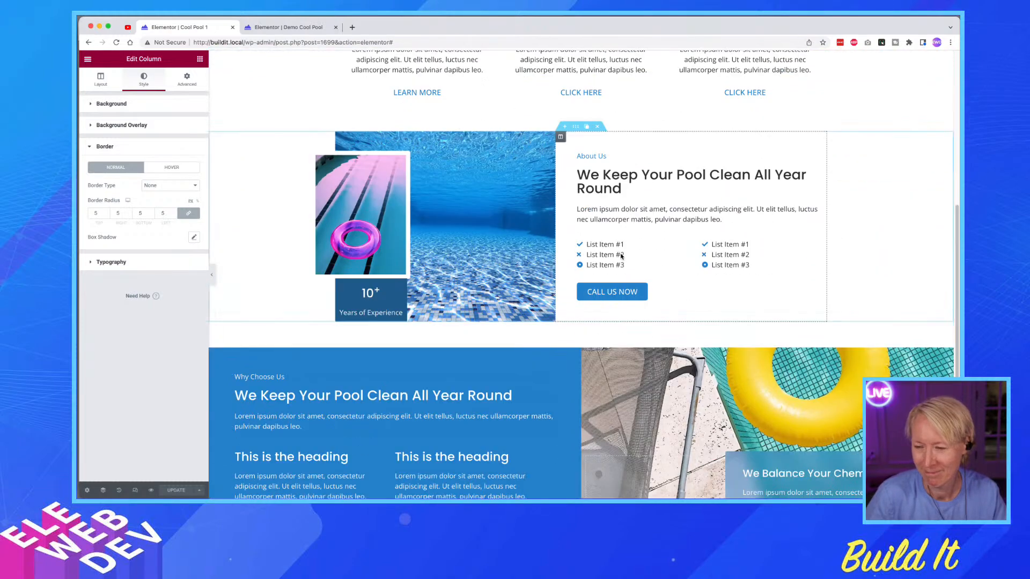
scroll(621, 256, down, 4)
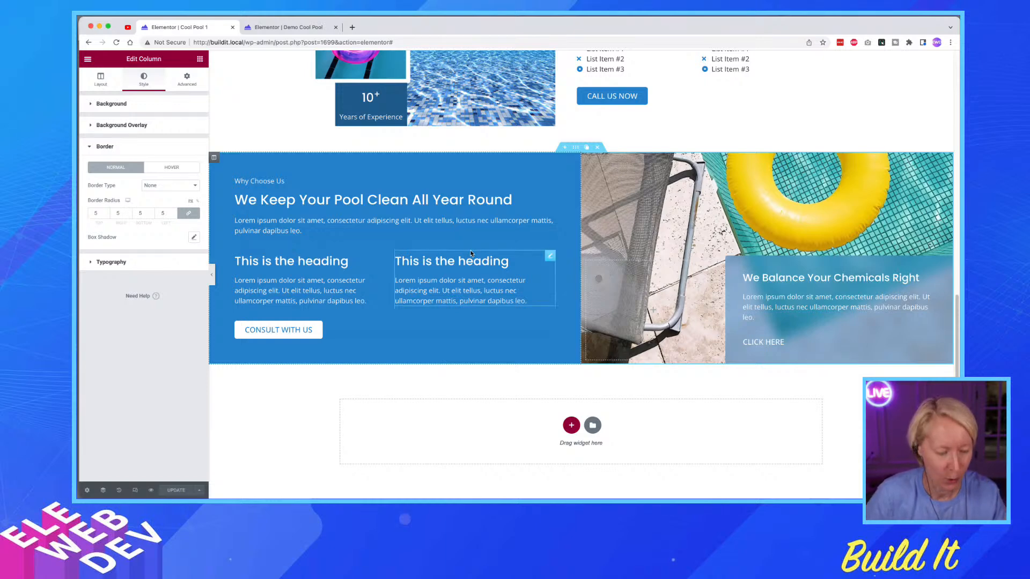
key(super+Tab)
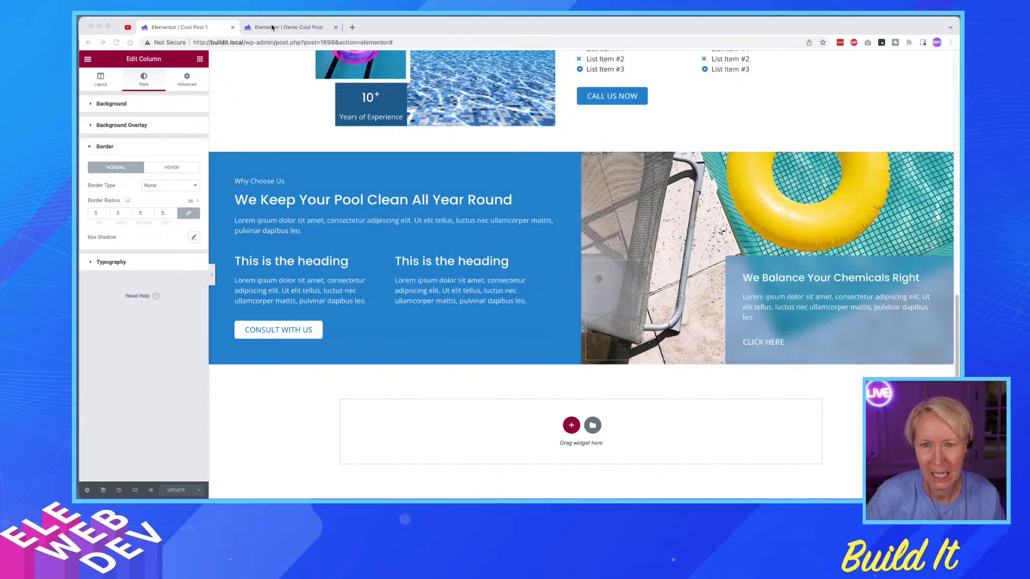
click(272, 27)
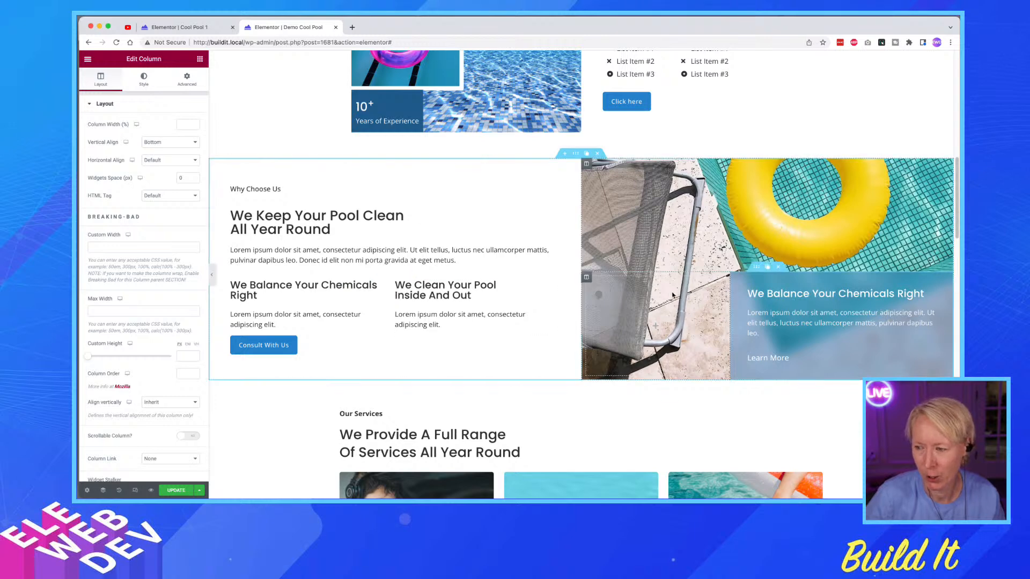
key(super+Tab)
click(171, 28)
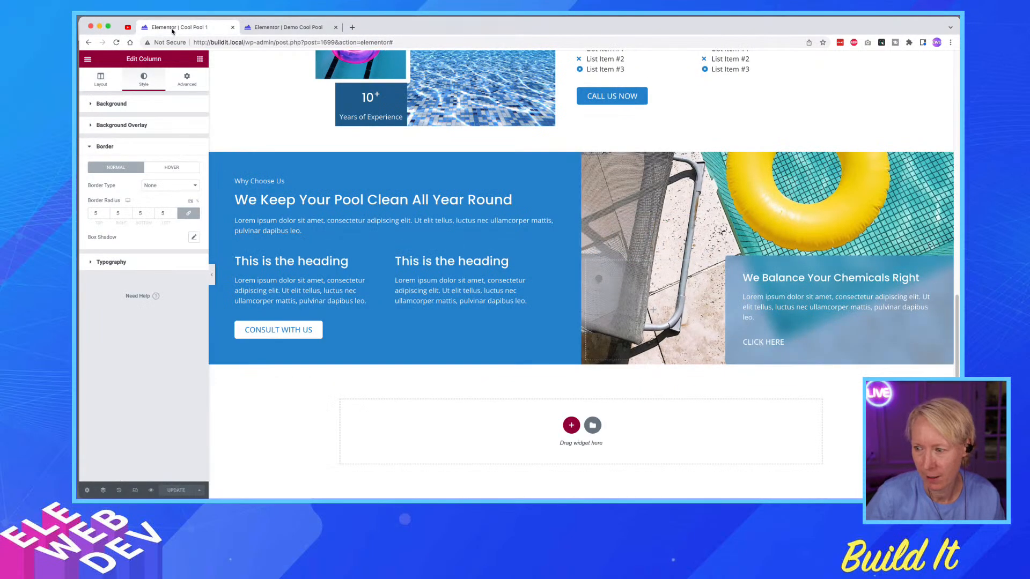
click(282, 29)
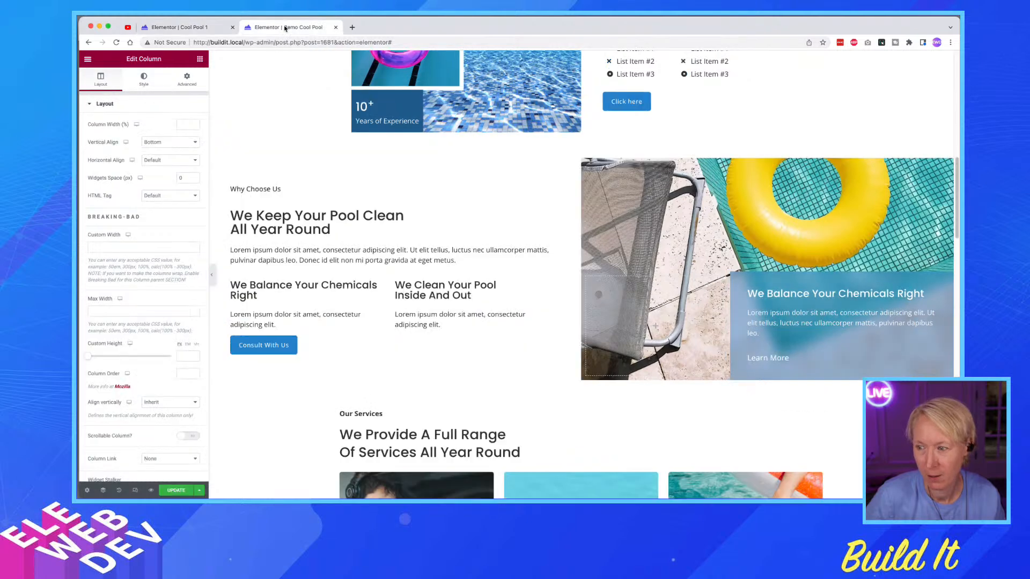
click(198, 30)
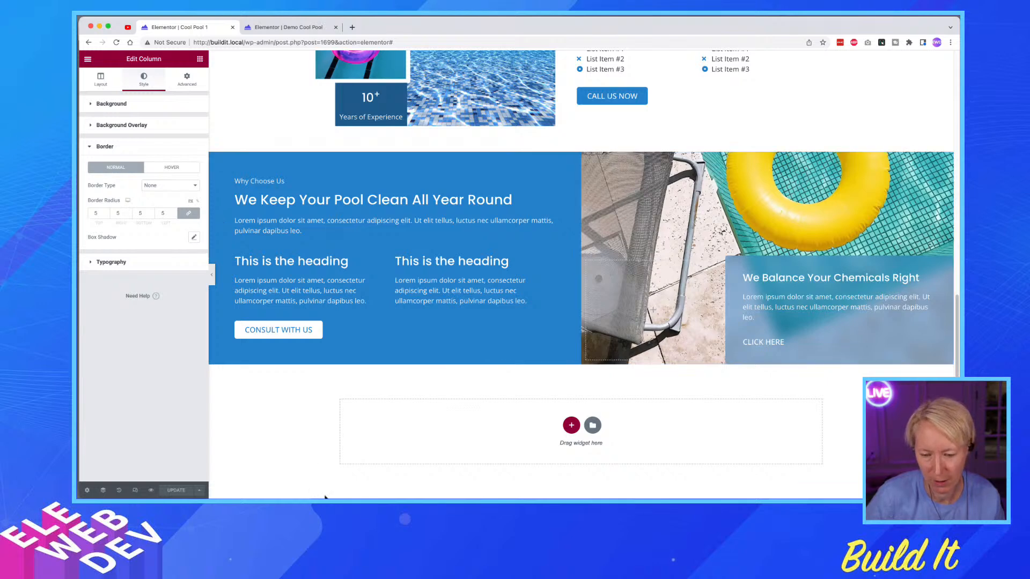
- Switch to Preview to check the Why Choose Us section in screencapture.jpeg, and return to the Cool Pool page in Chrome
mouse_move(333, 497)
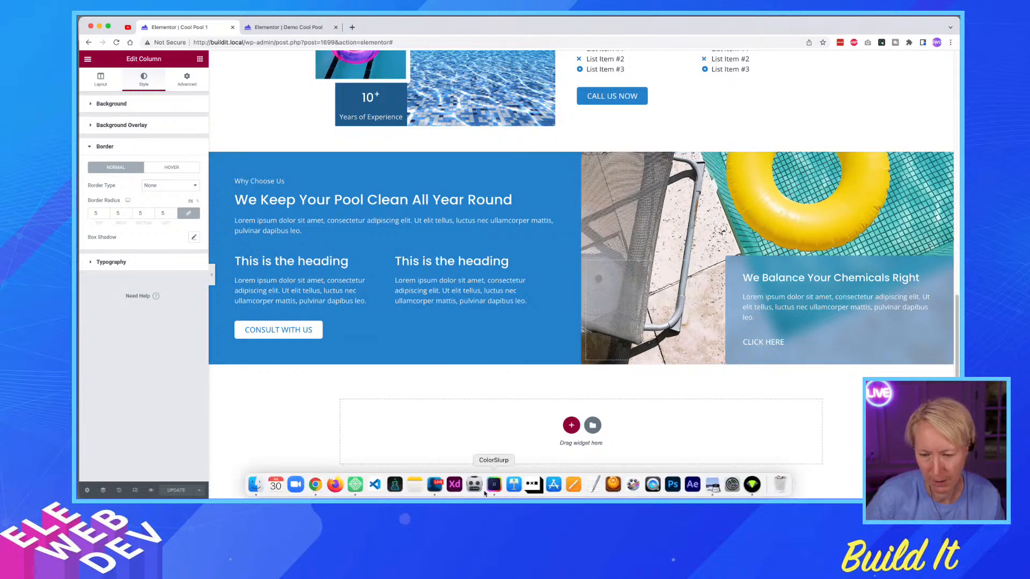
click(712, 485)
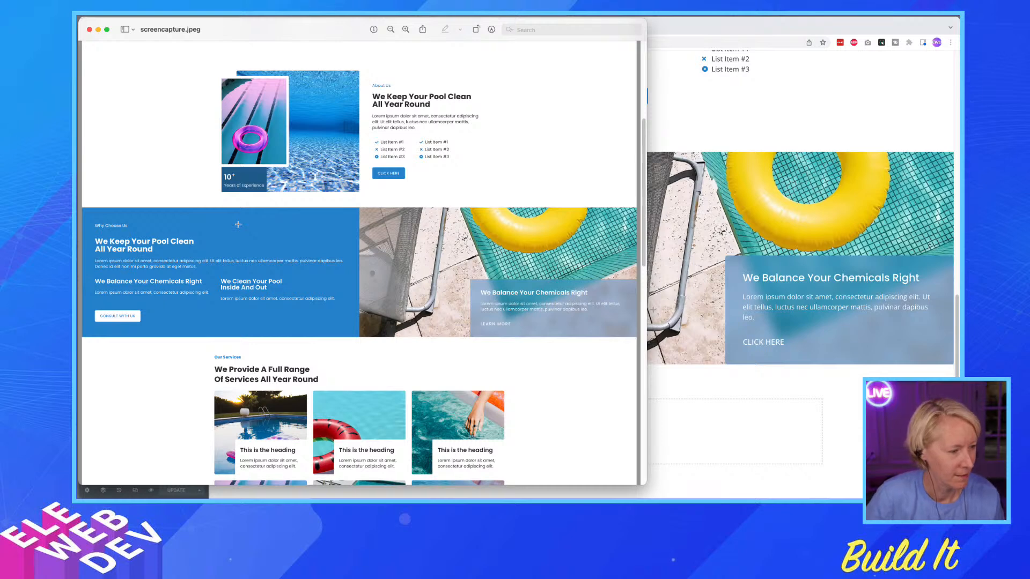
click(750, 386)
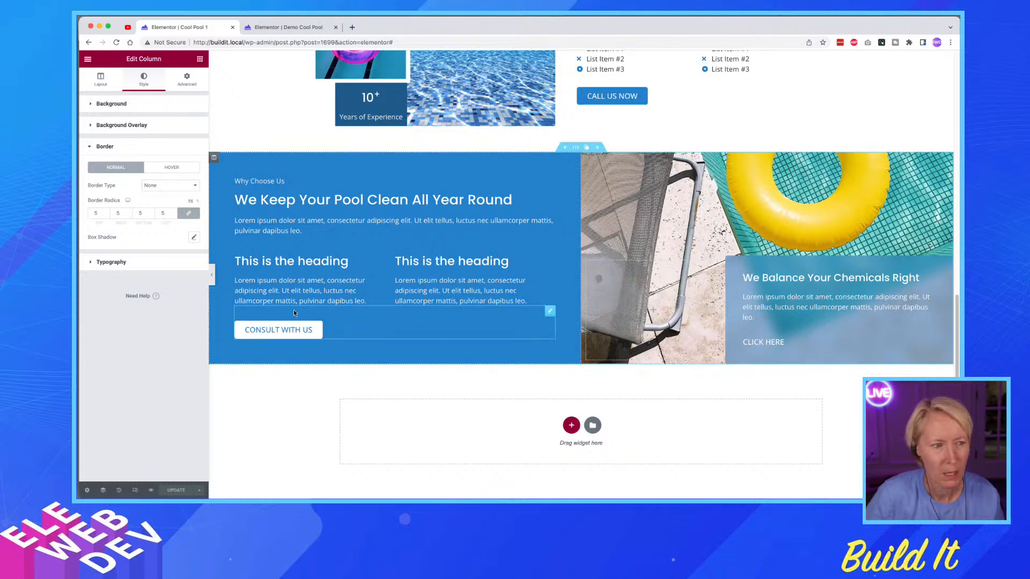